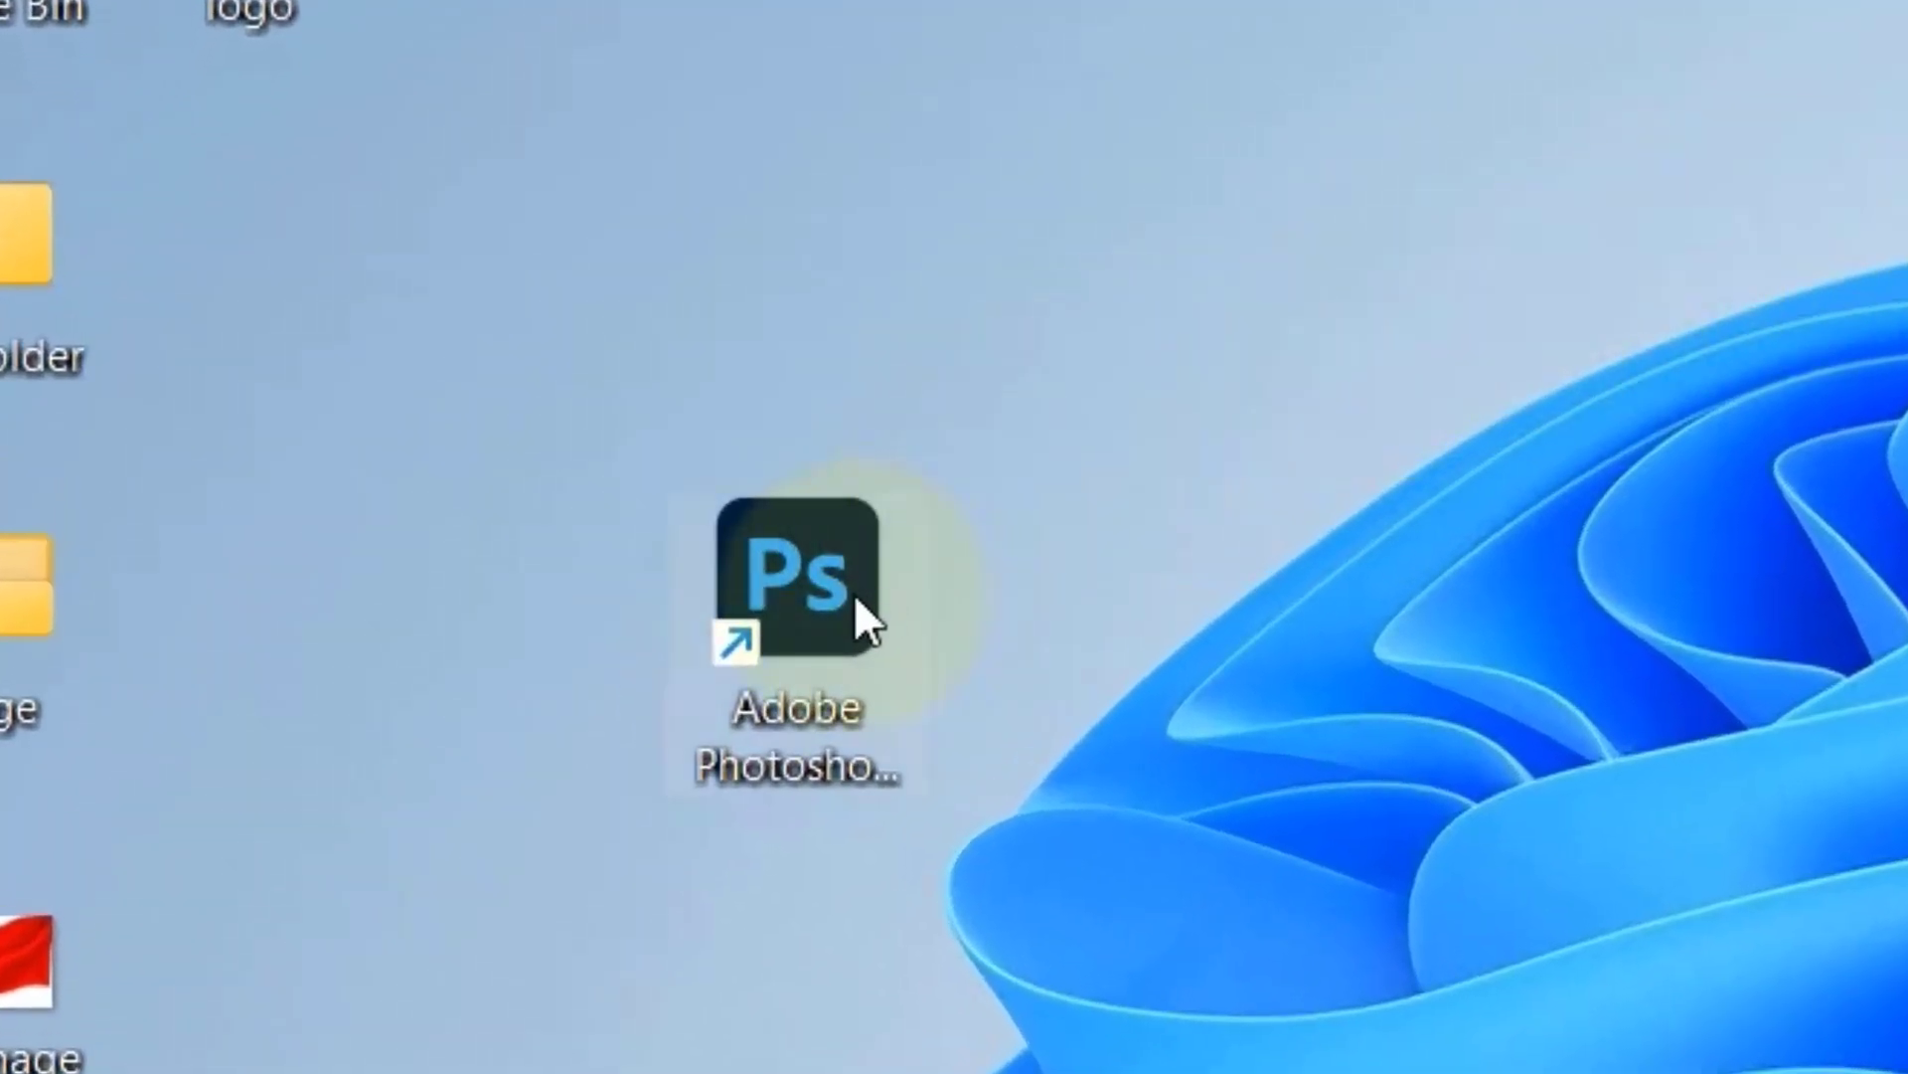
Launch Adobe Photoshop from its desktop shortcut and reach the Home screen.
double_click(855, 593)
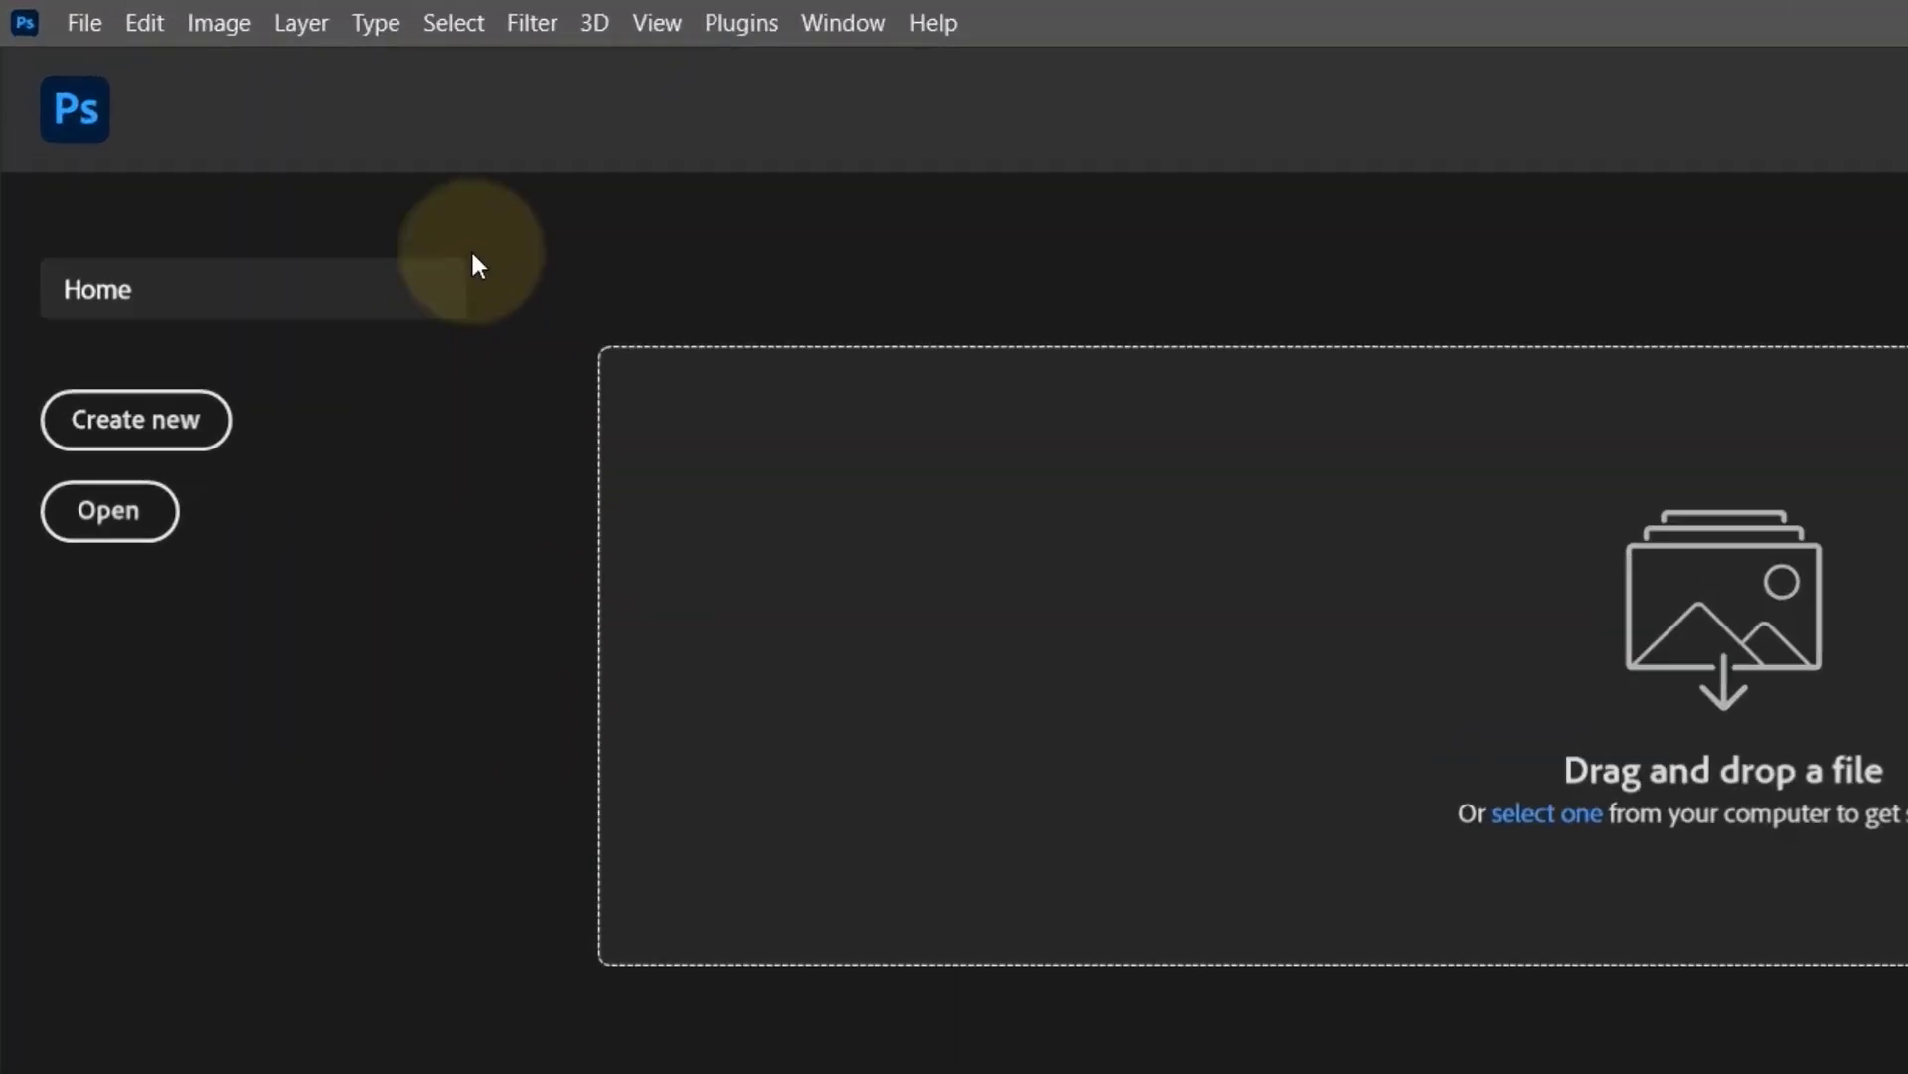
Create a new 1920 × 1080 pixel document at 300 pixels per inch.
click(50, 15)
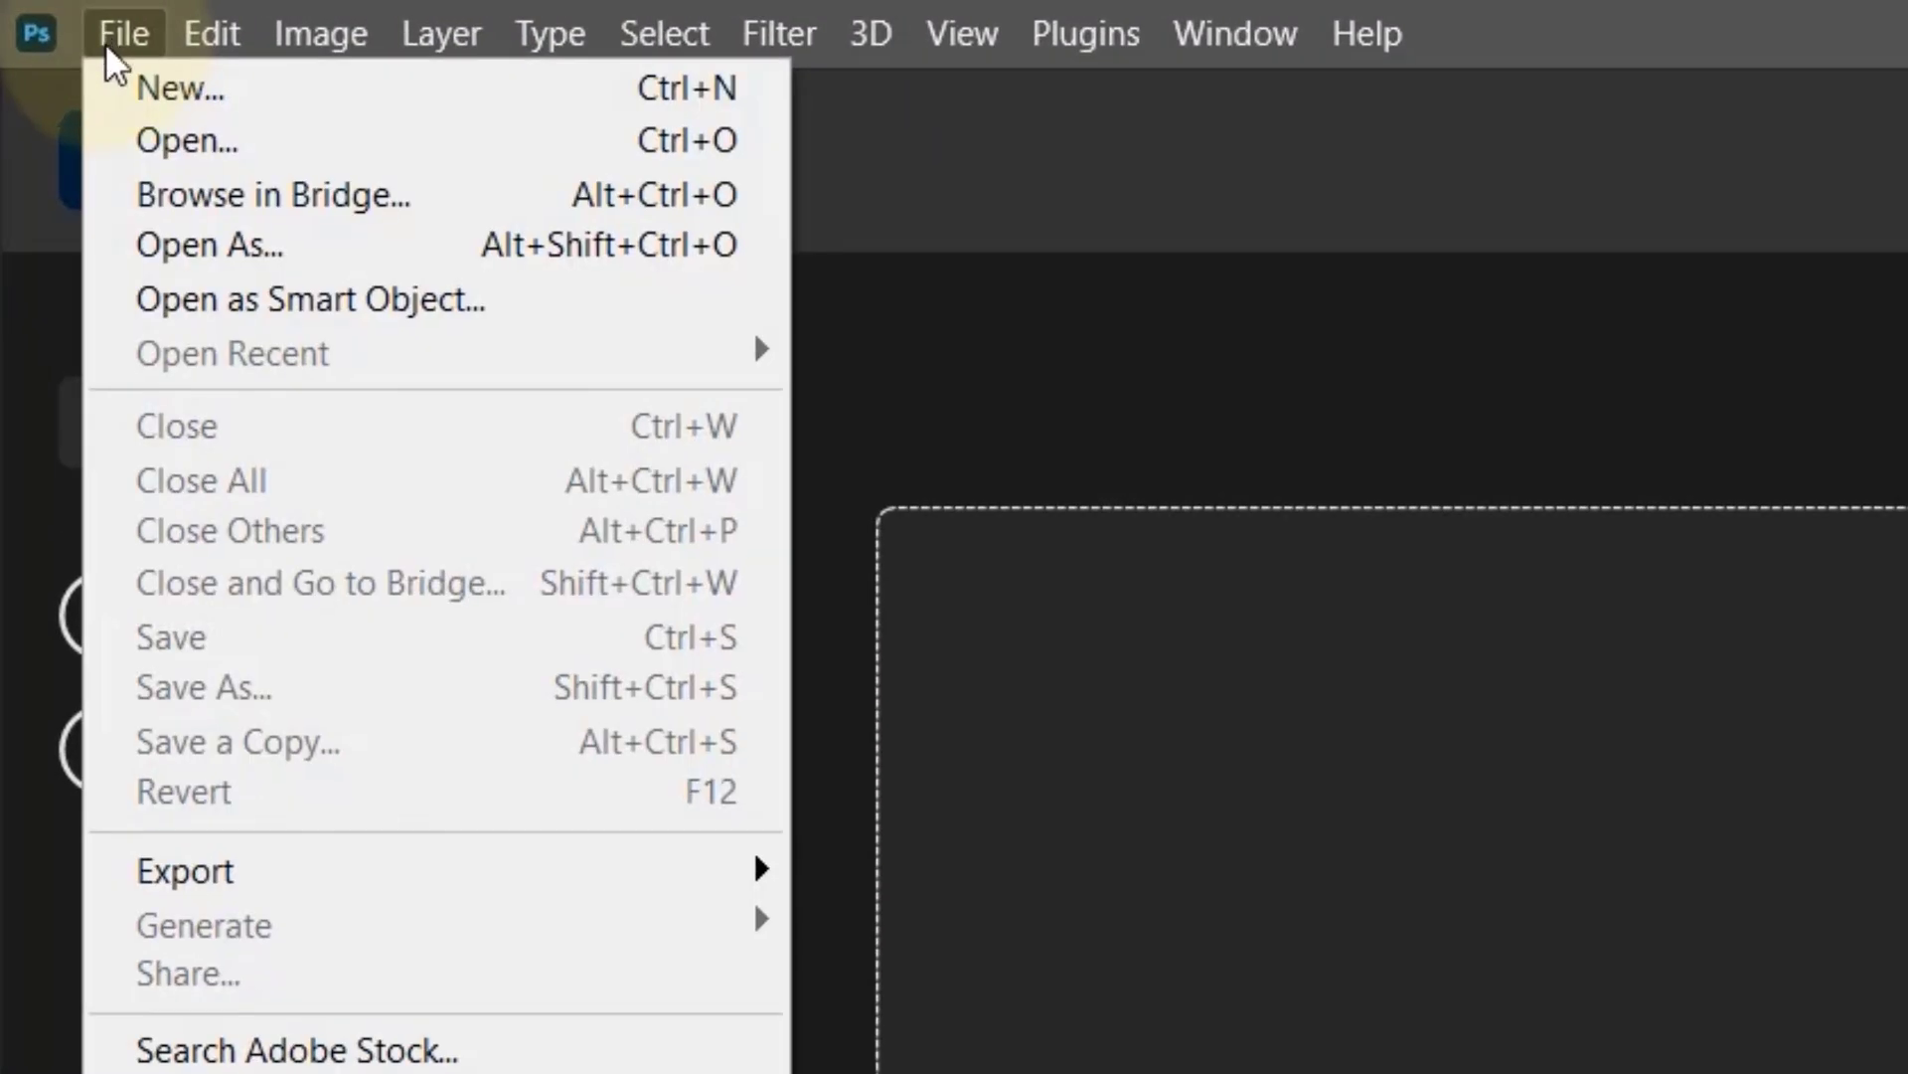
click(149, 87)
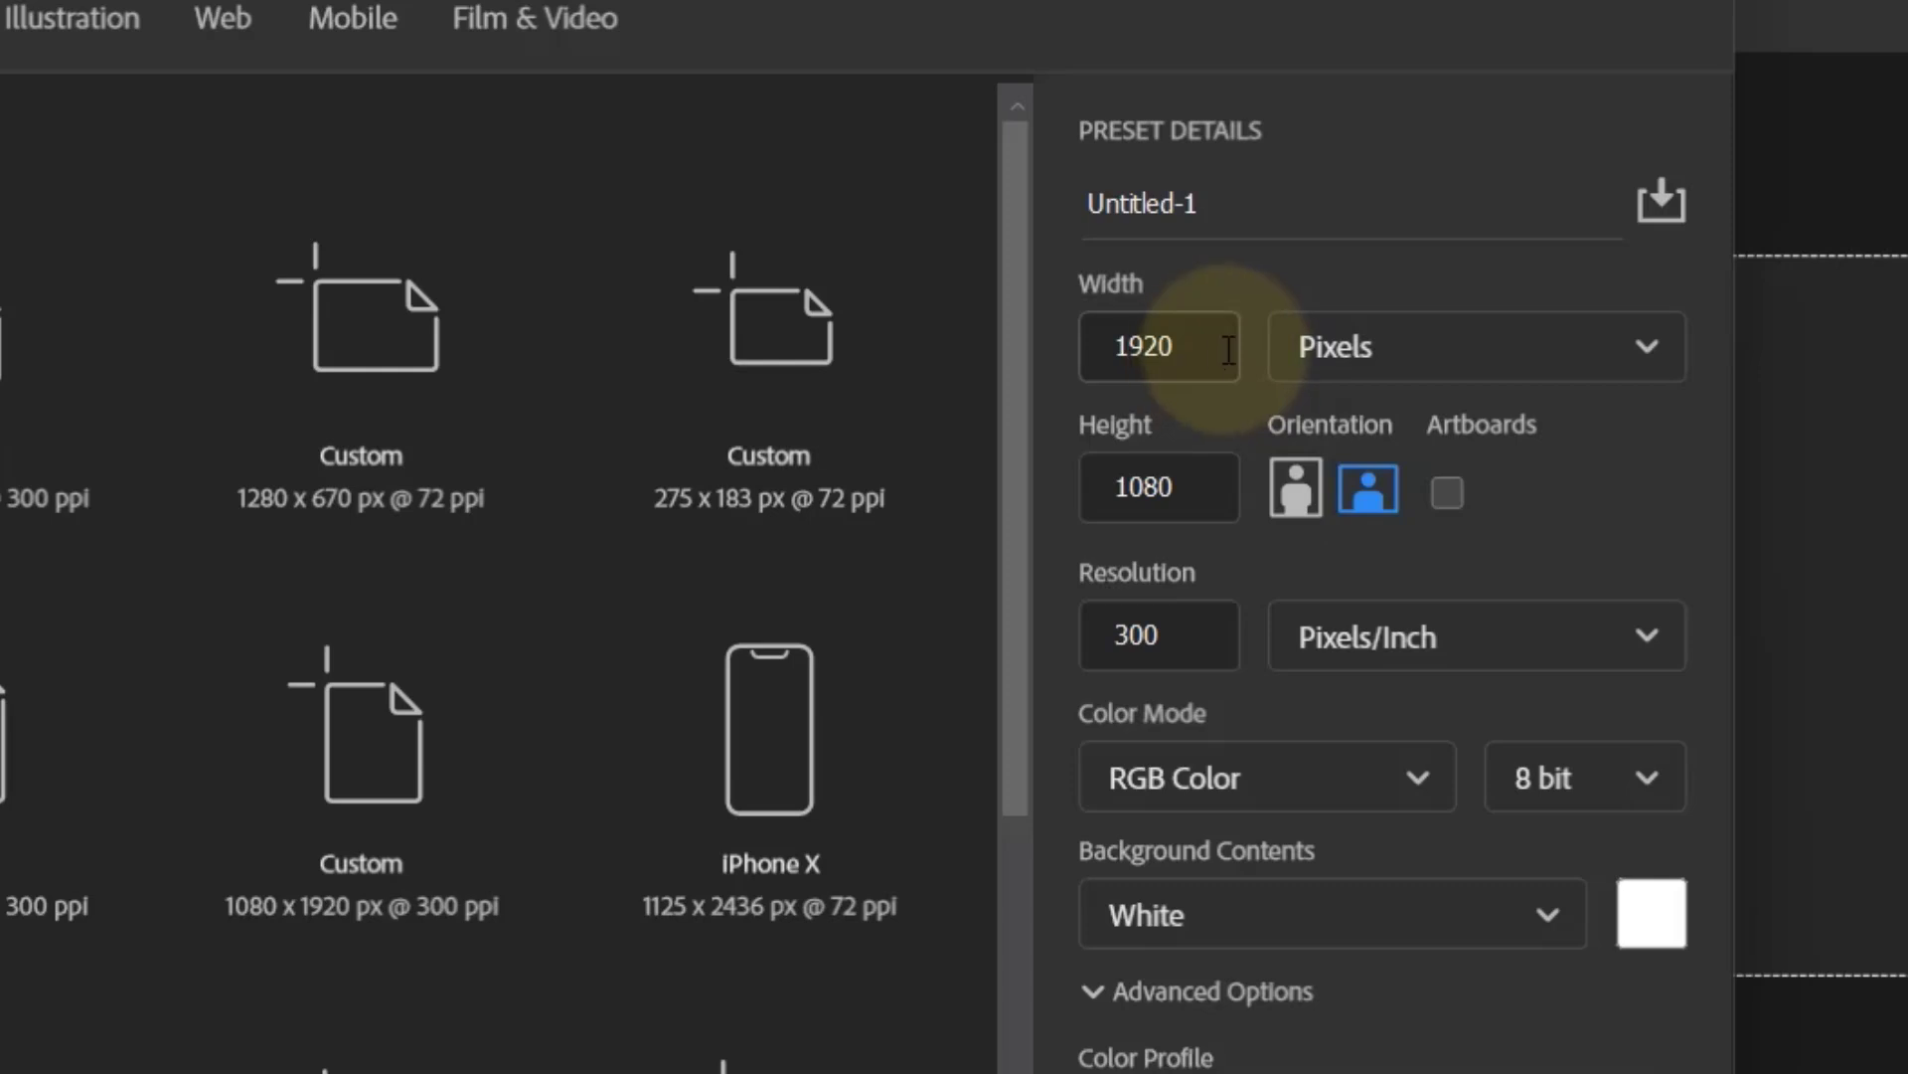
drag(1206, 342, 1079, 341)
click(1337, 355)
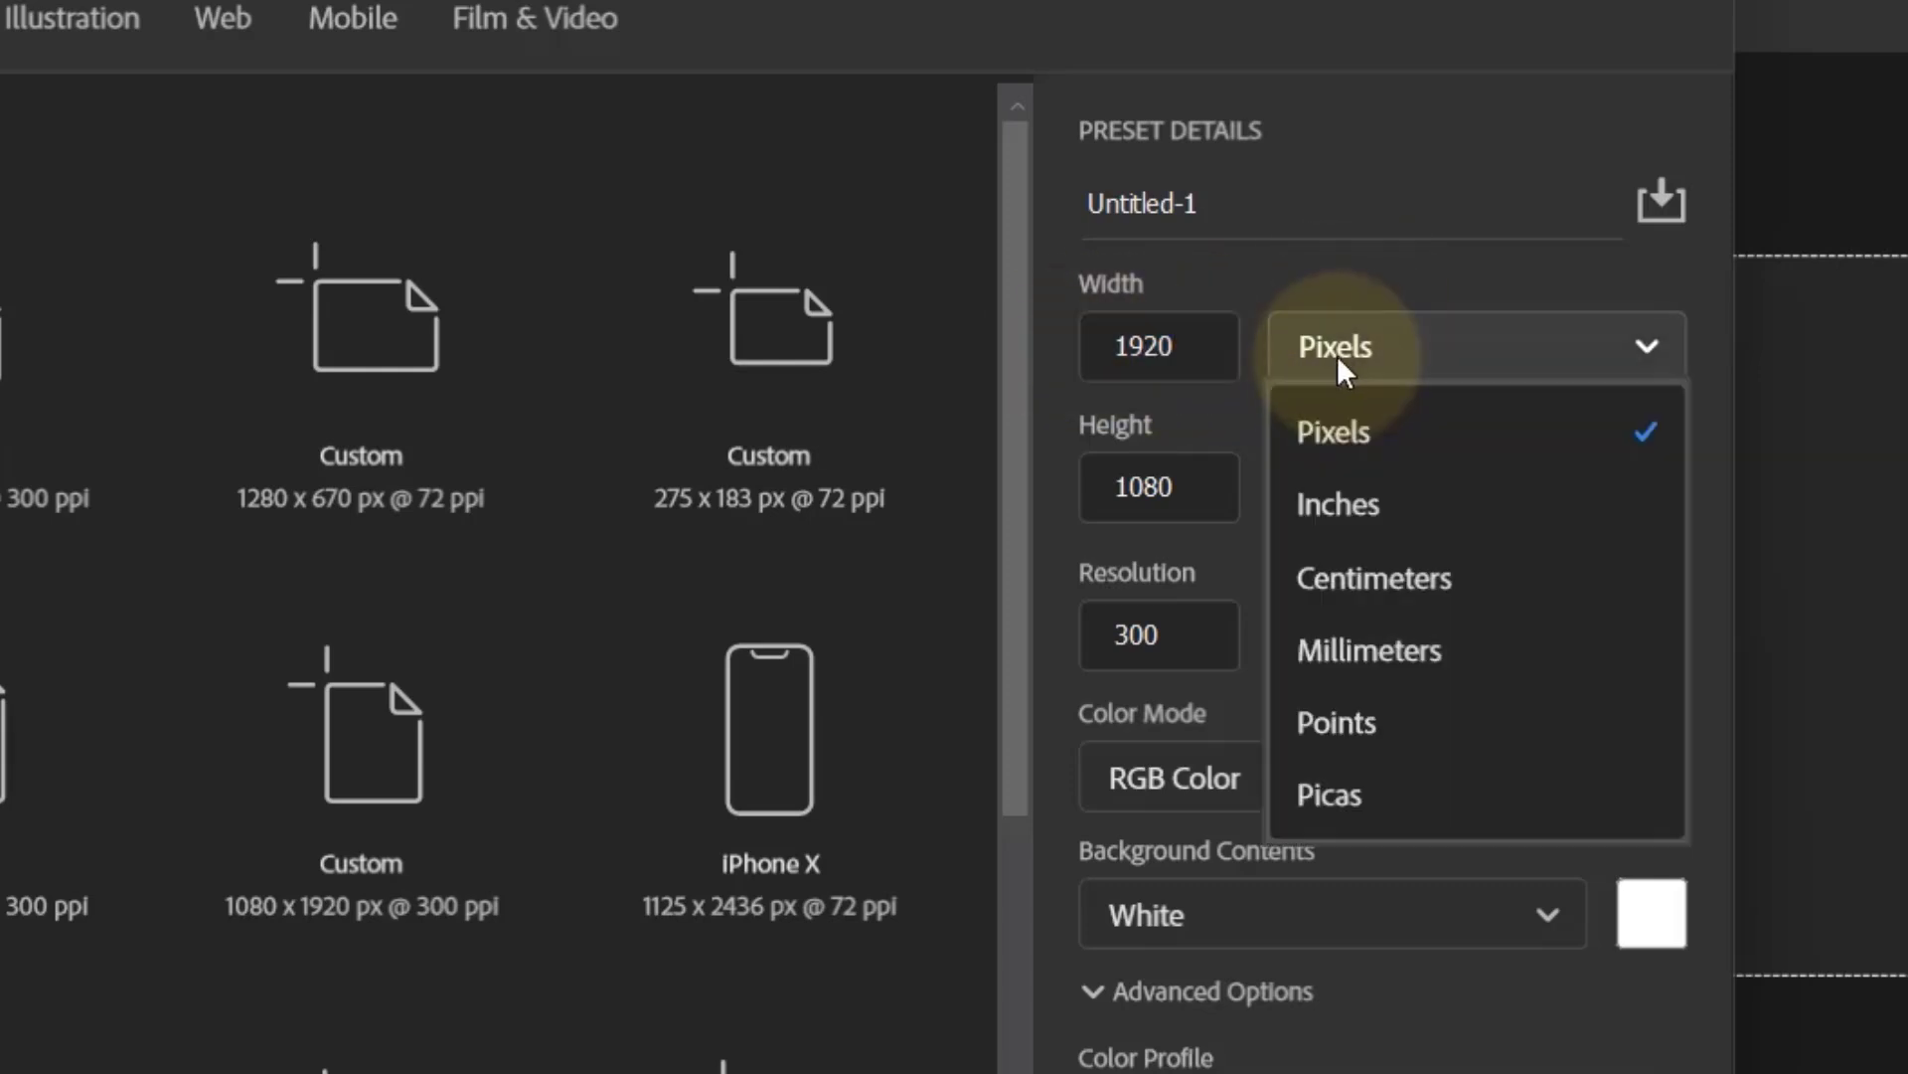
click(1411, 446)
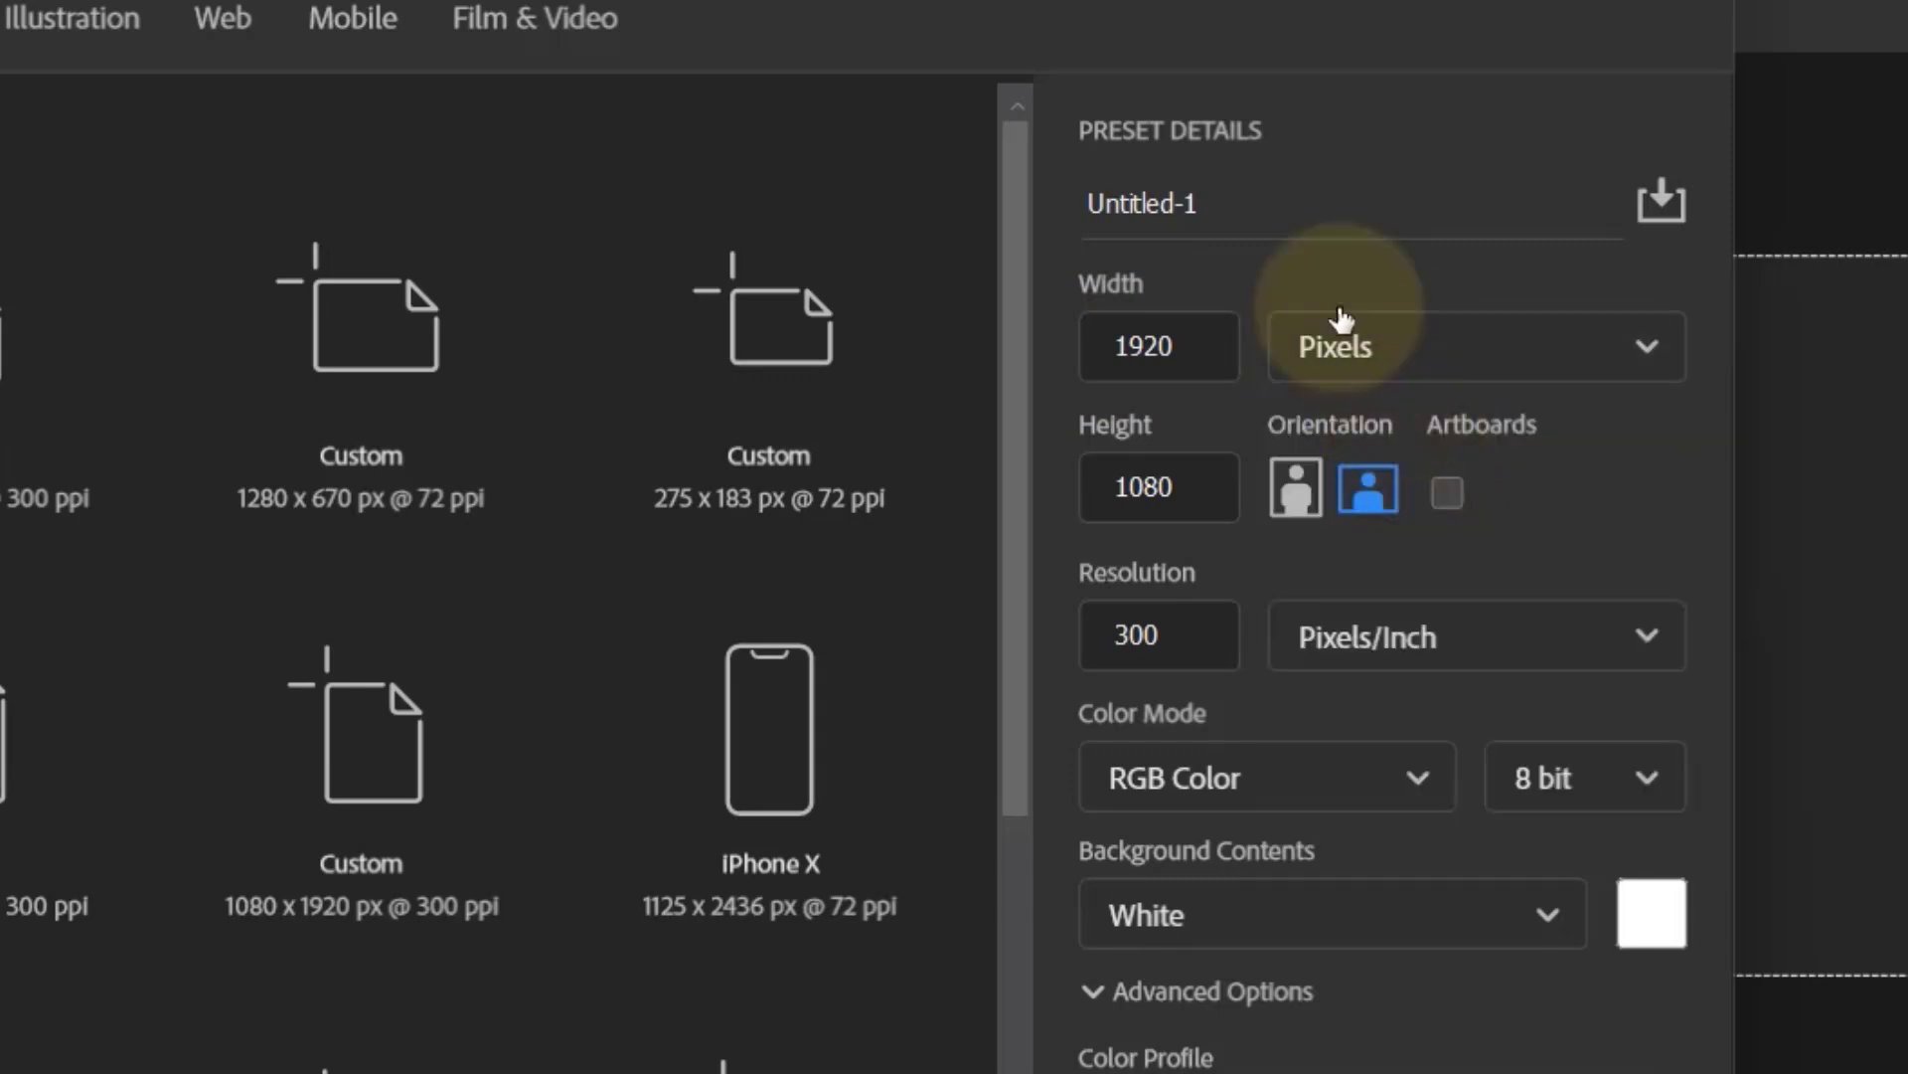
drag(1088, 343, 1180, 347)
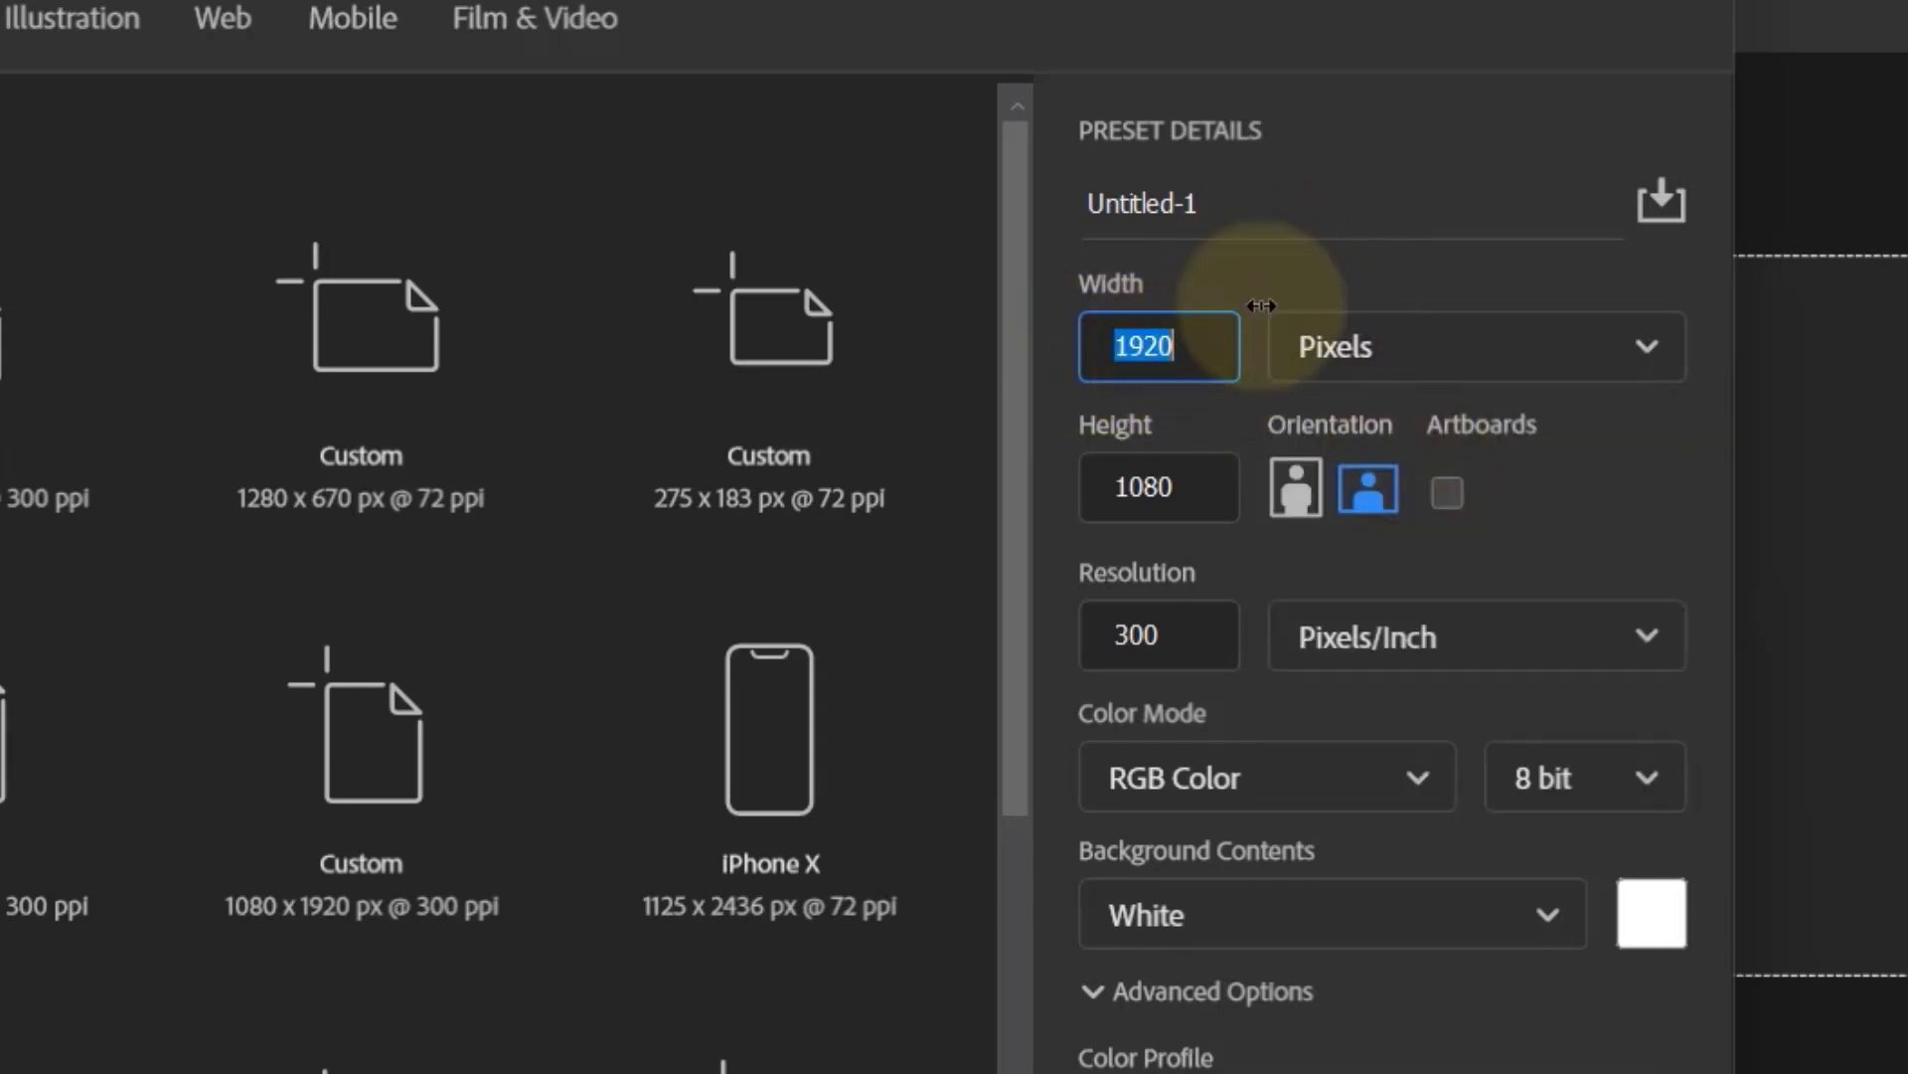
text(1920)
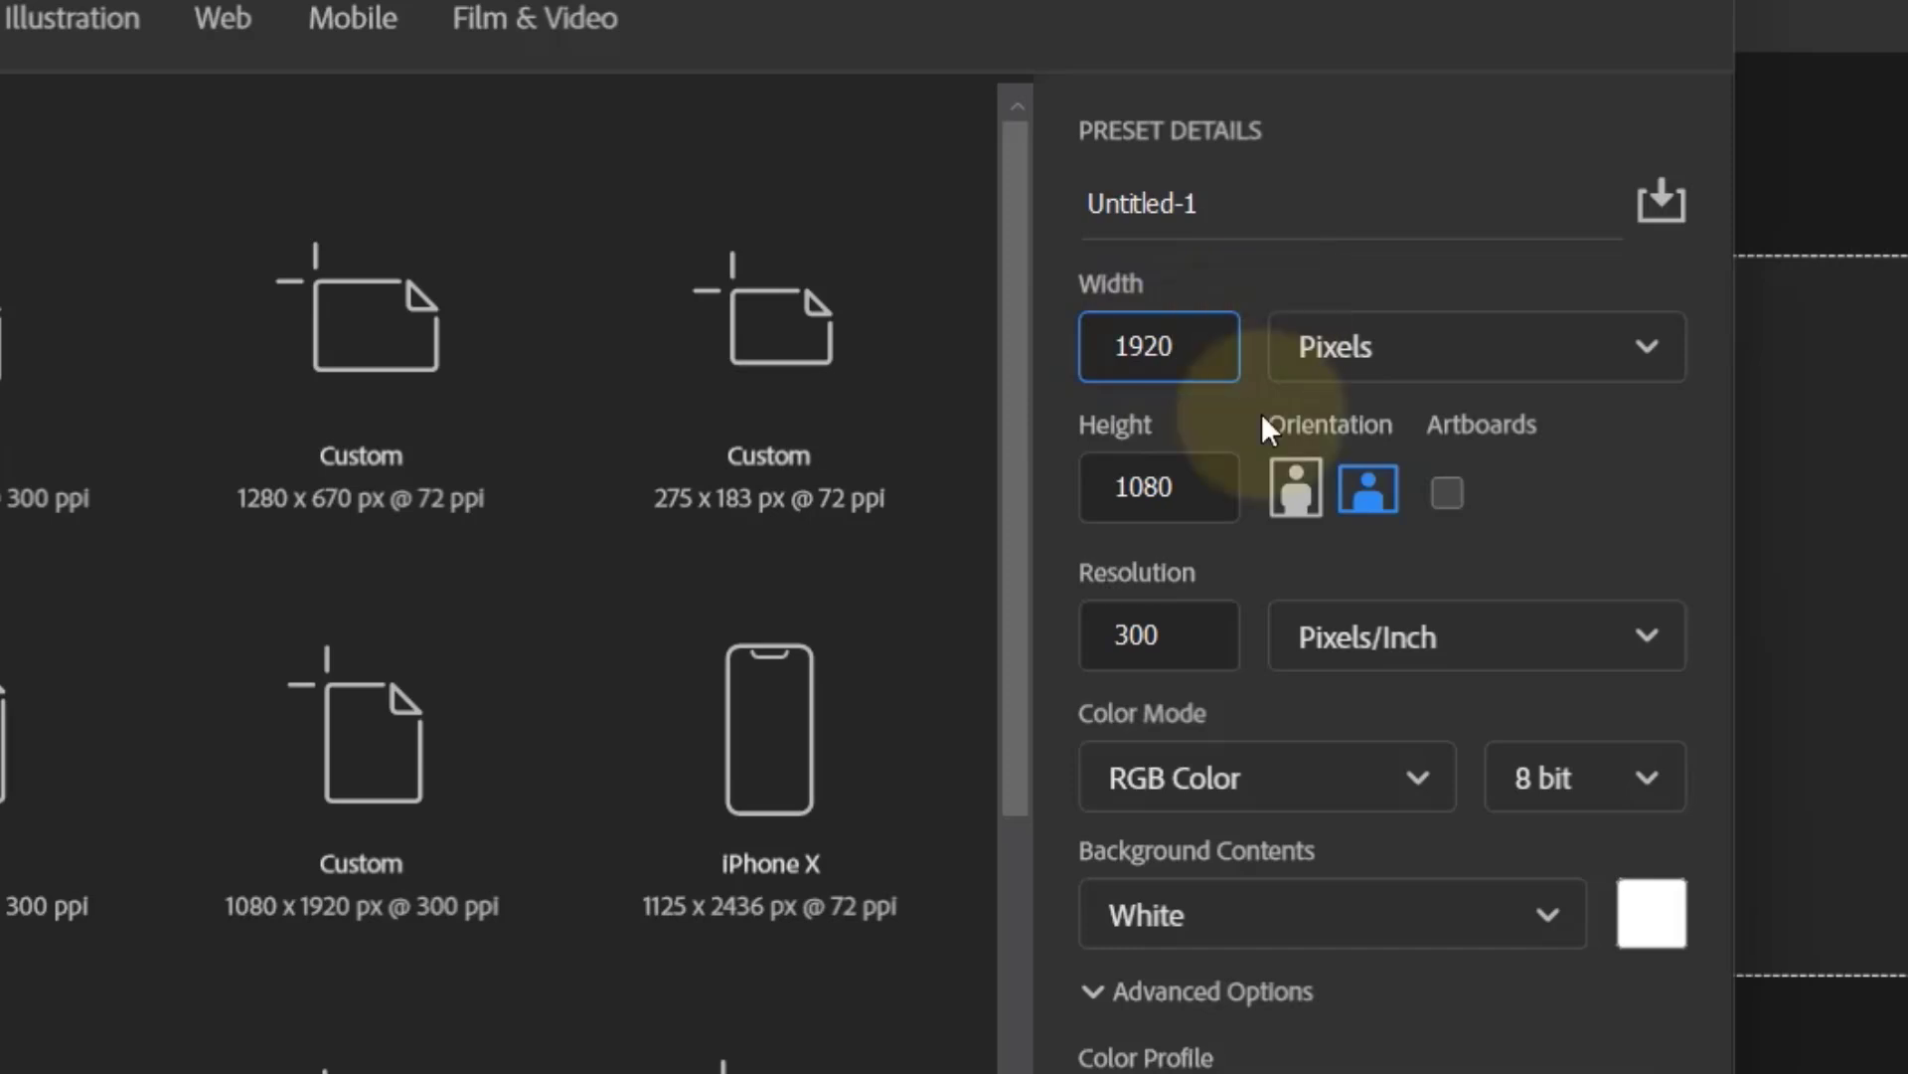
drag(1197, 486, 1108, 486)
text(1)
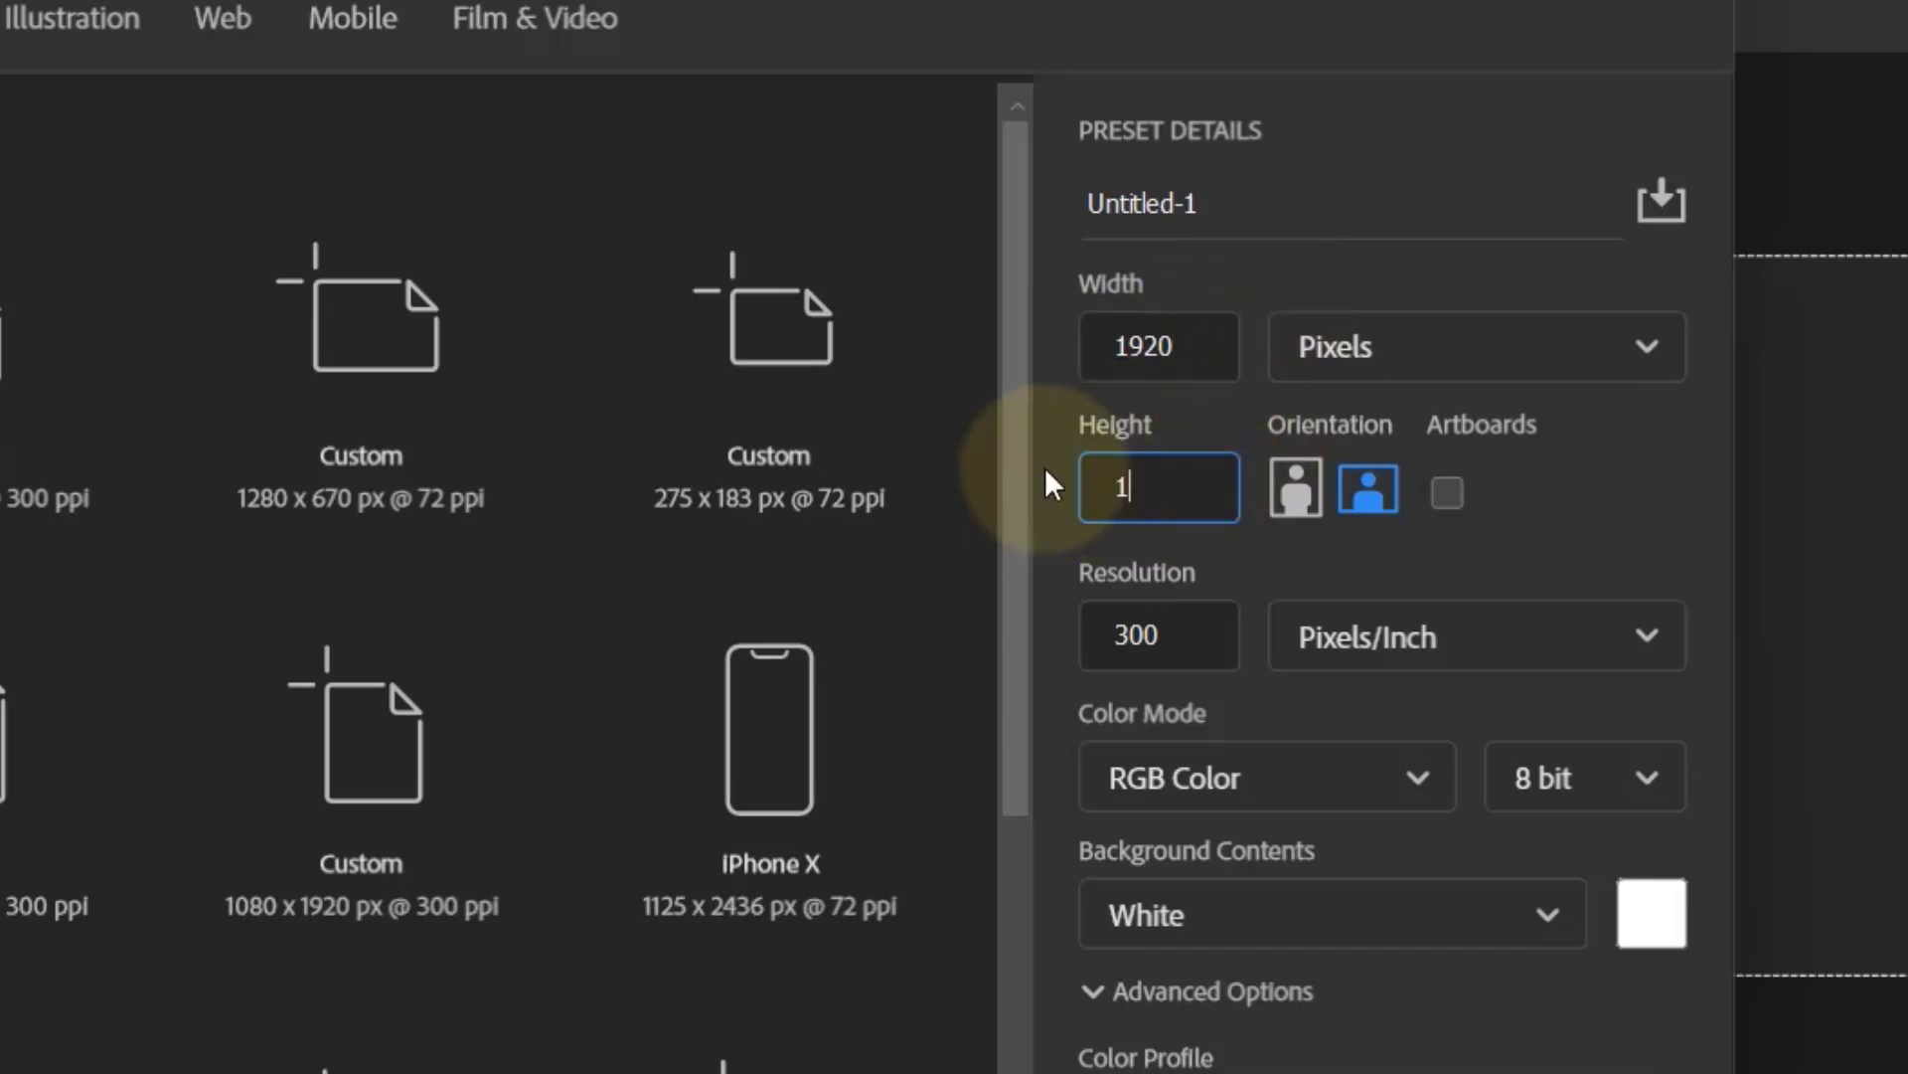
text(080)
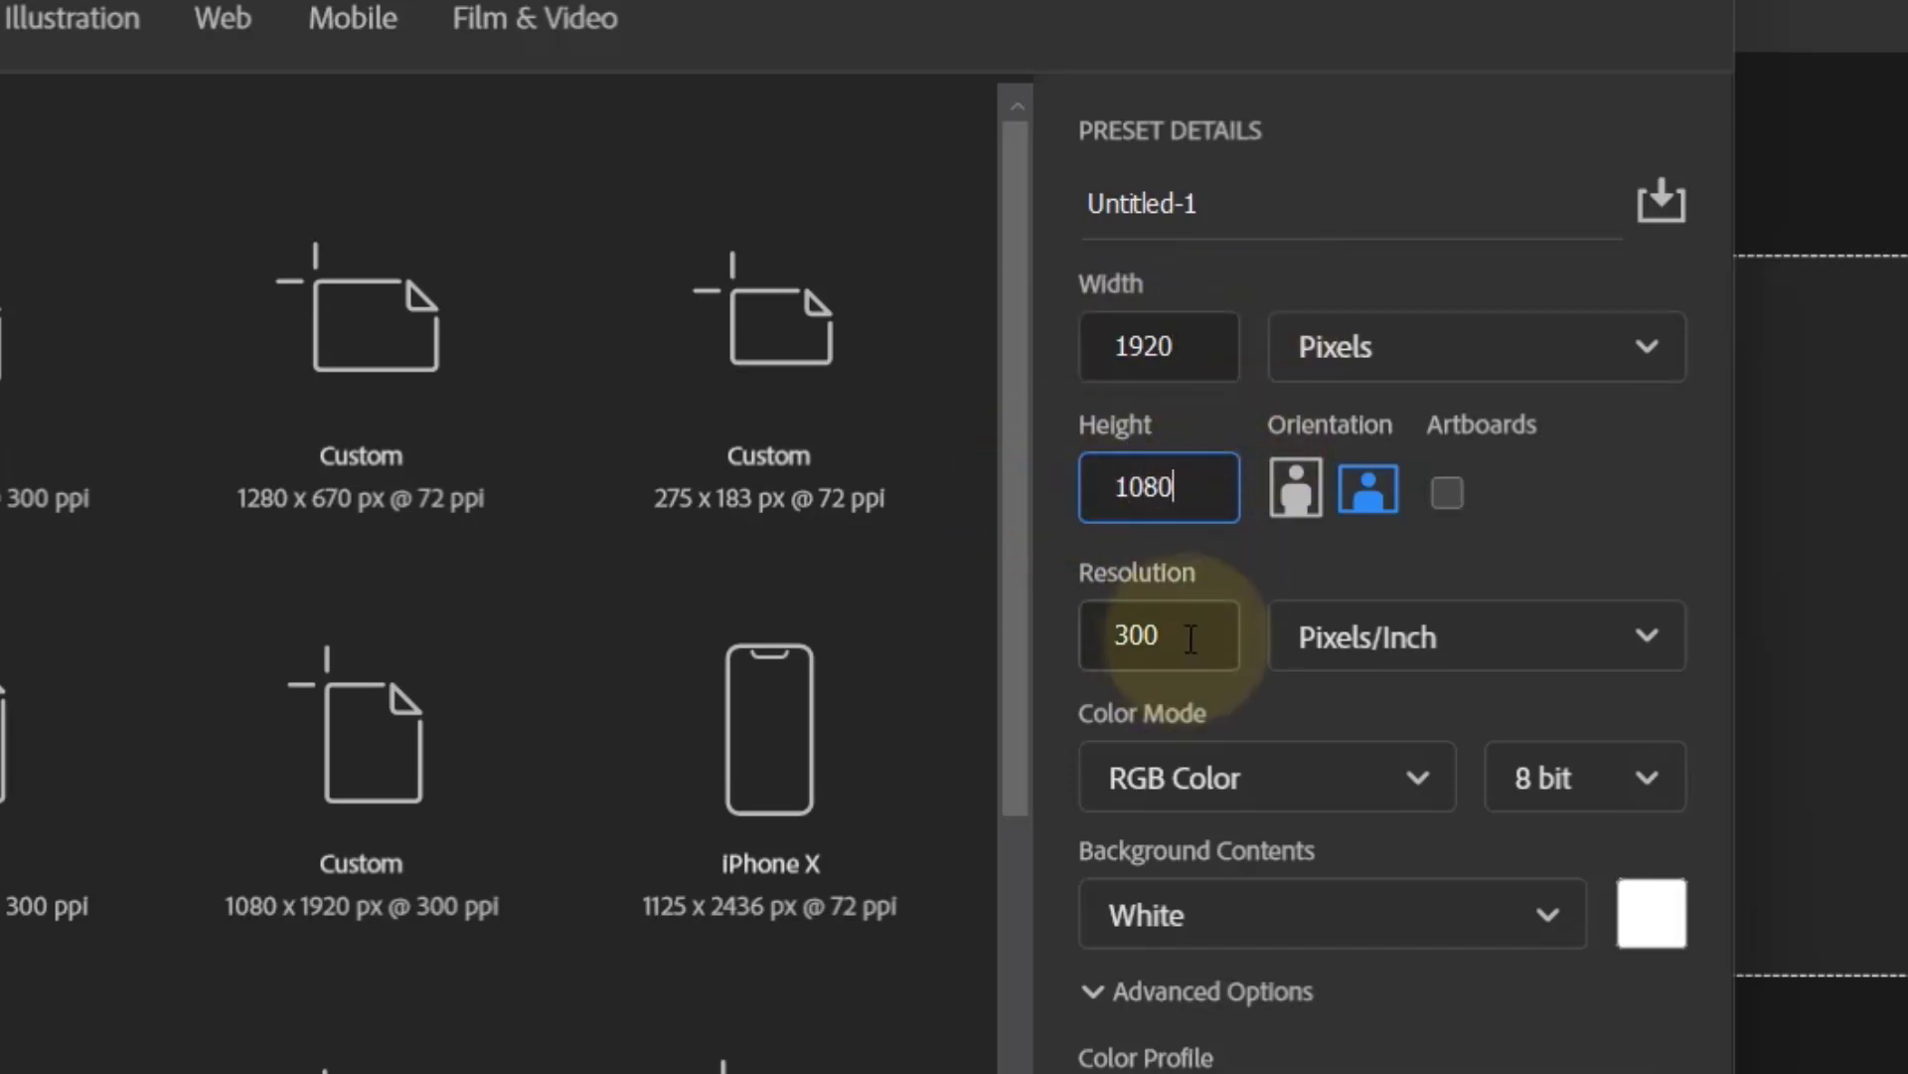
drag(1188, 634, 1075, 640)
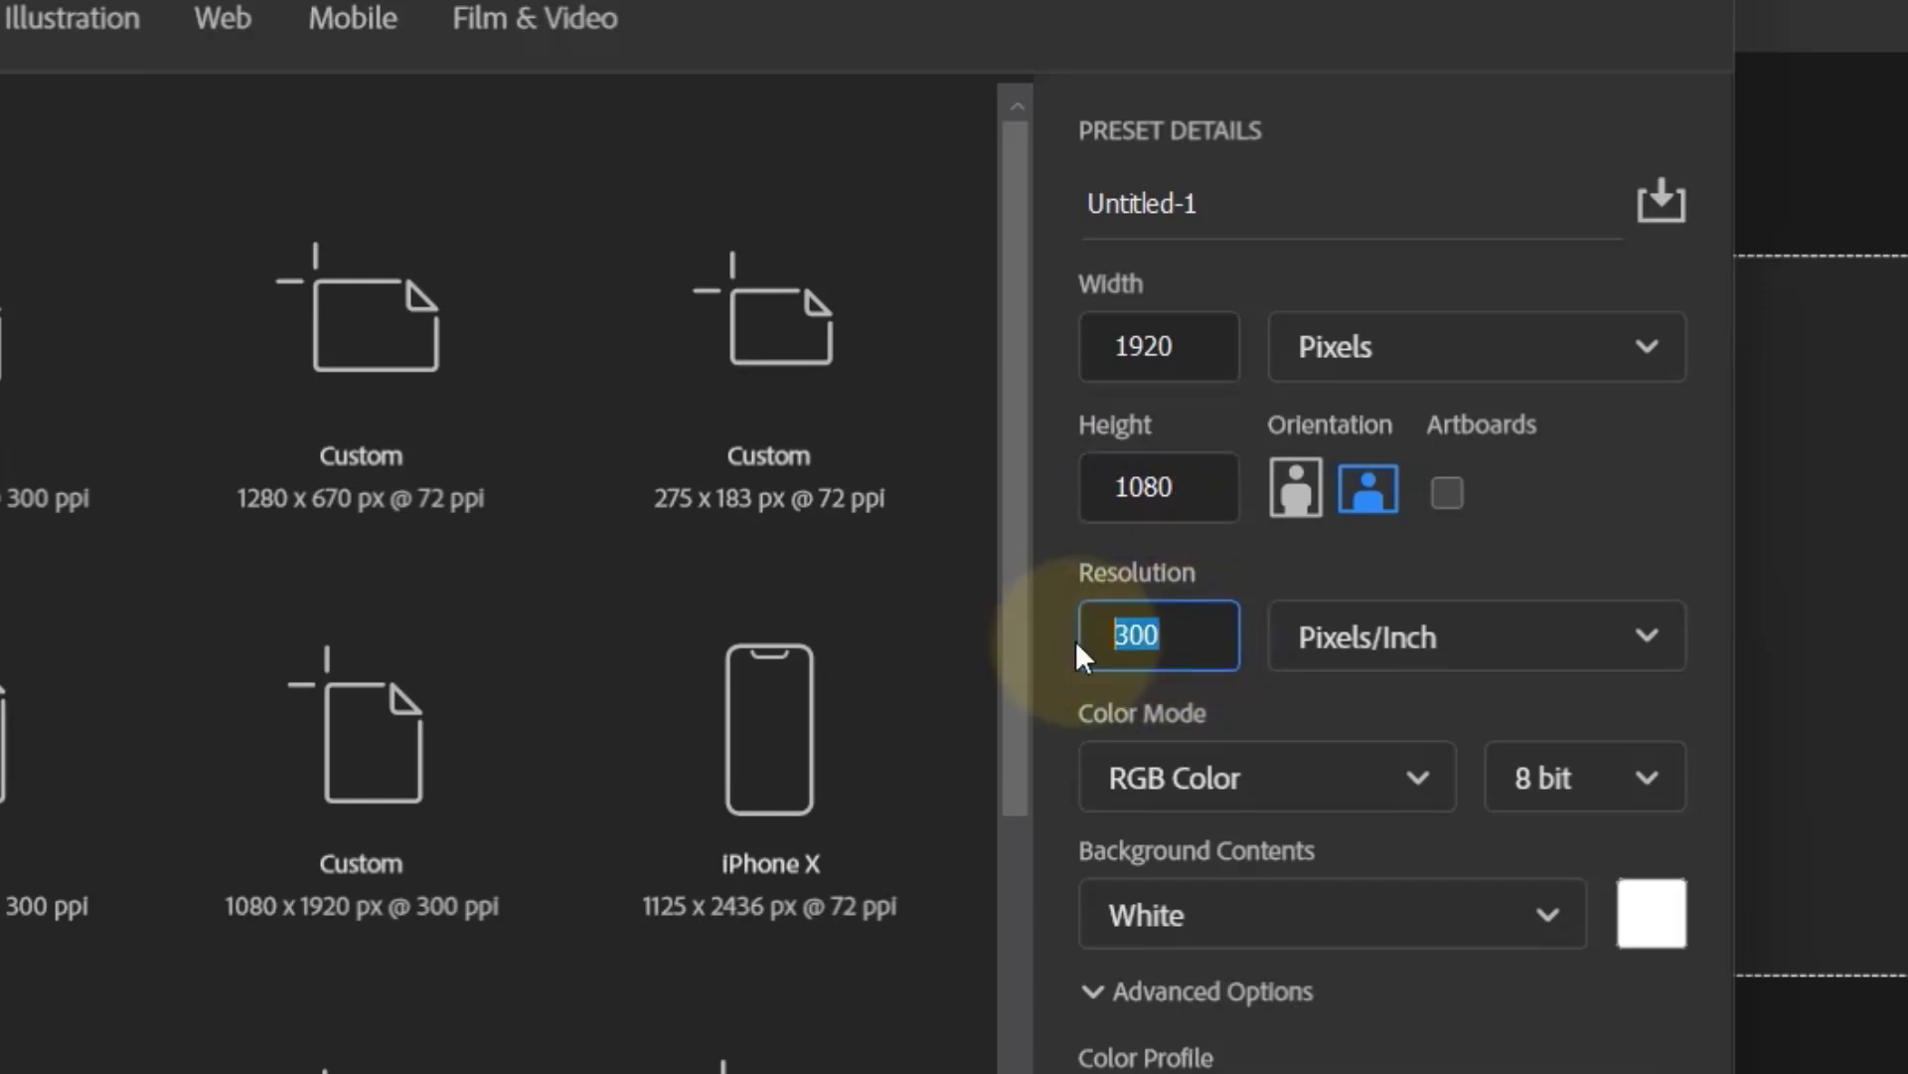
text(300)
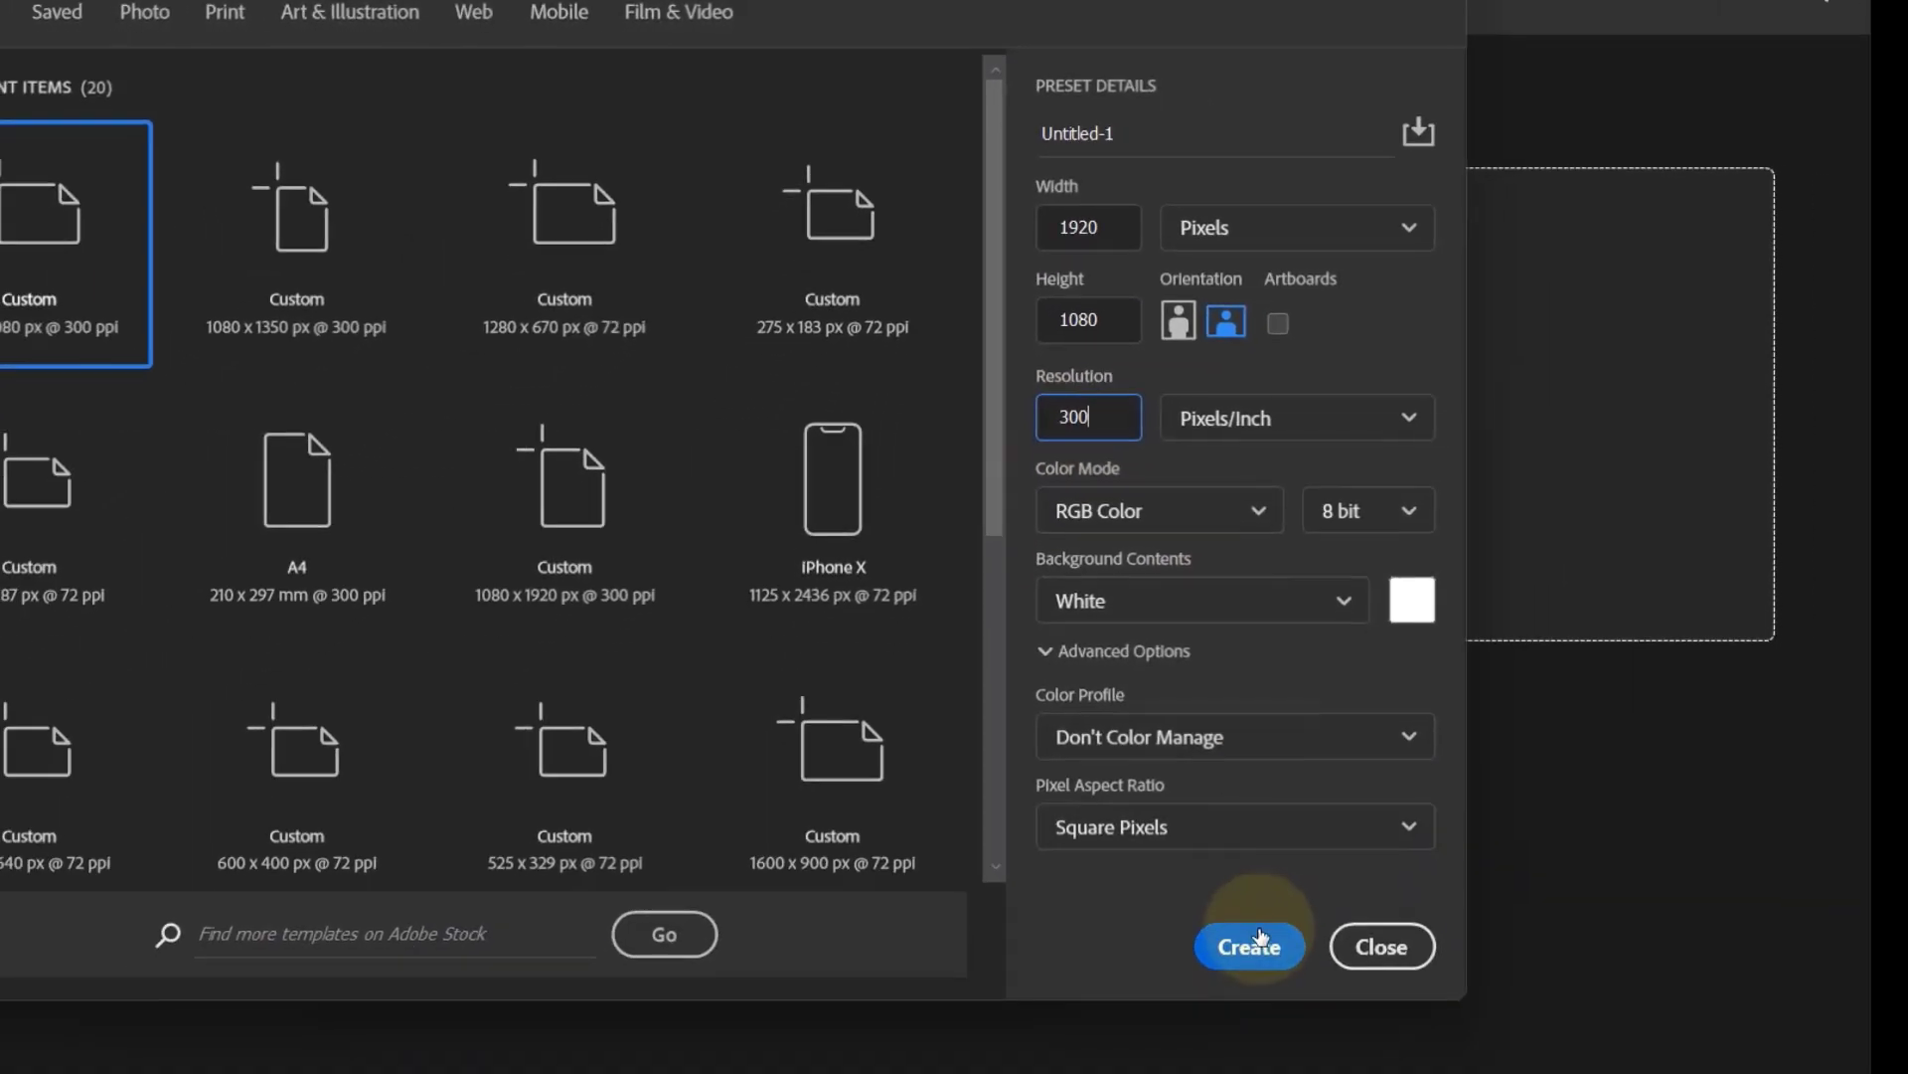
click(1259, 940)
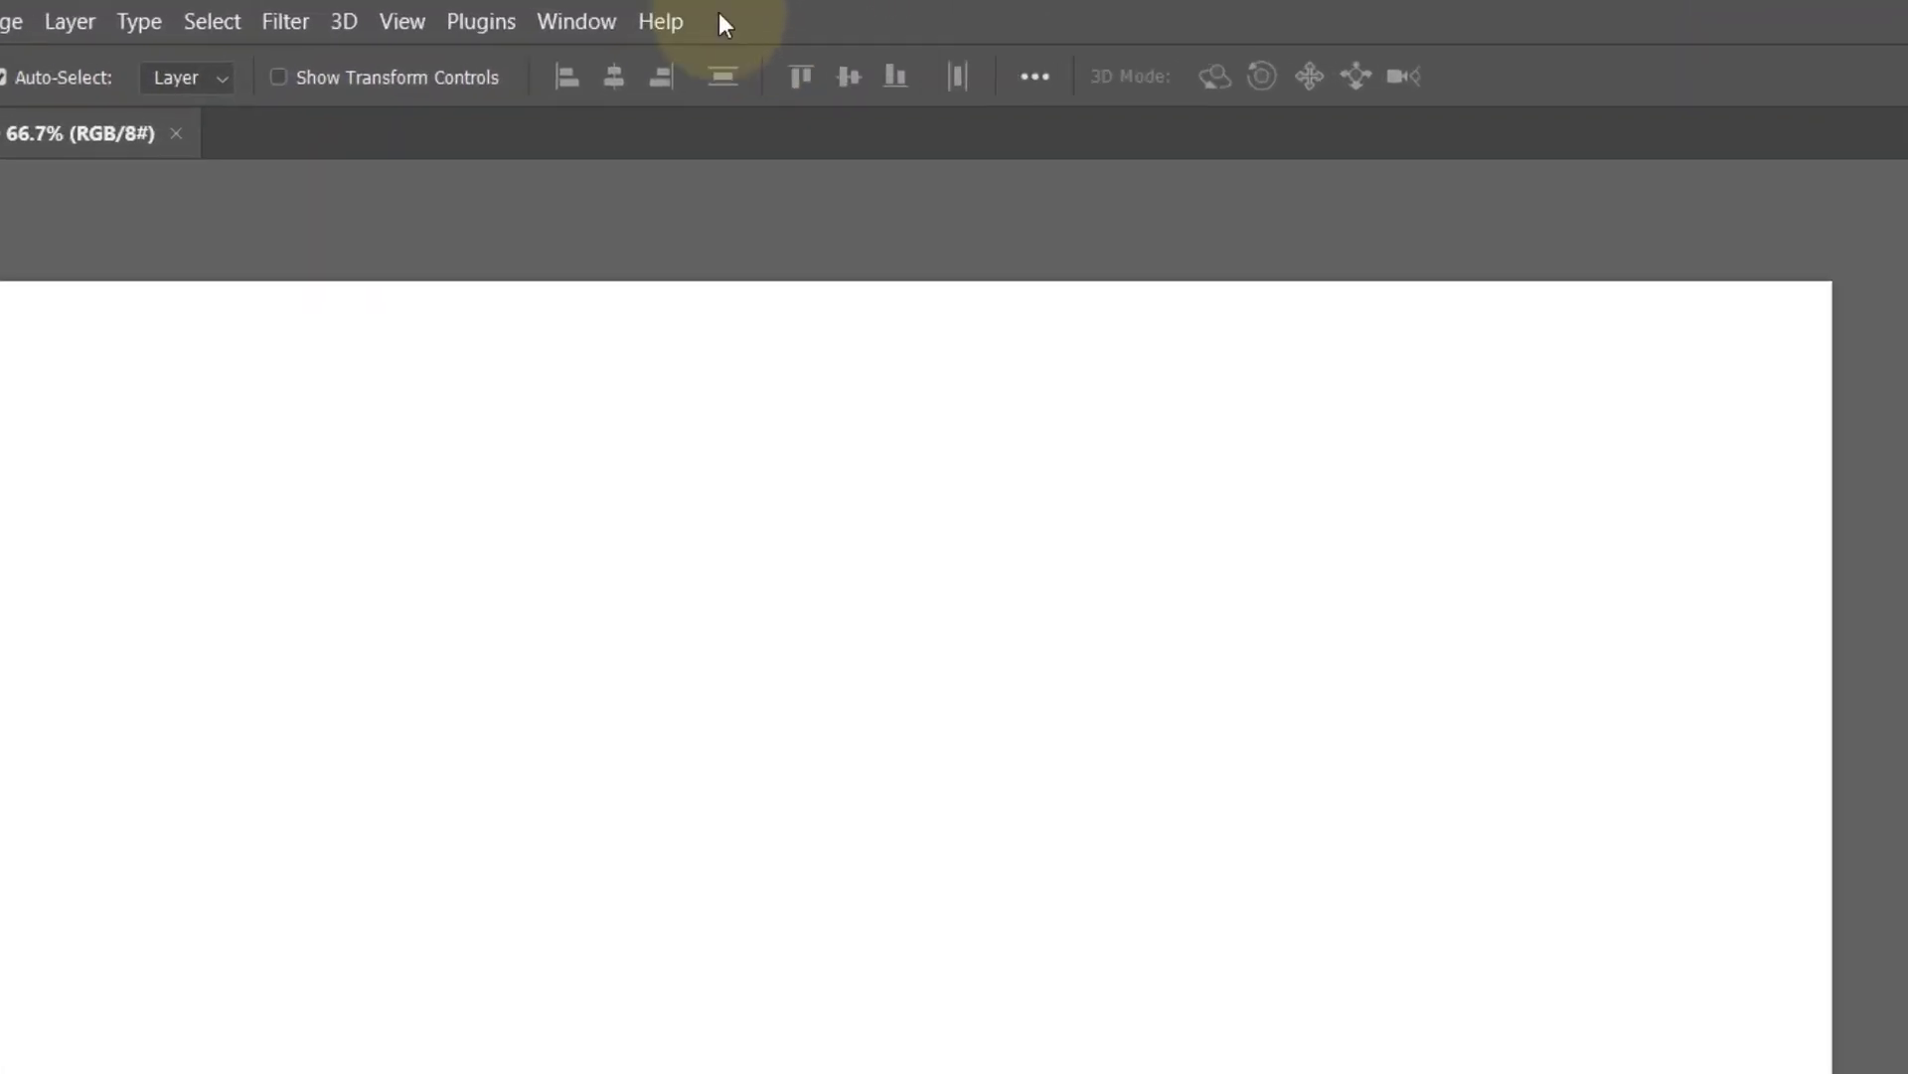
click(558, 14)
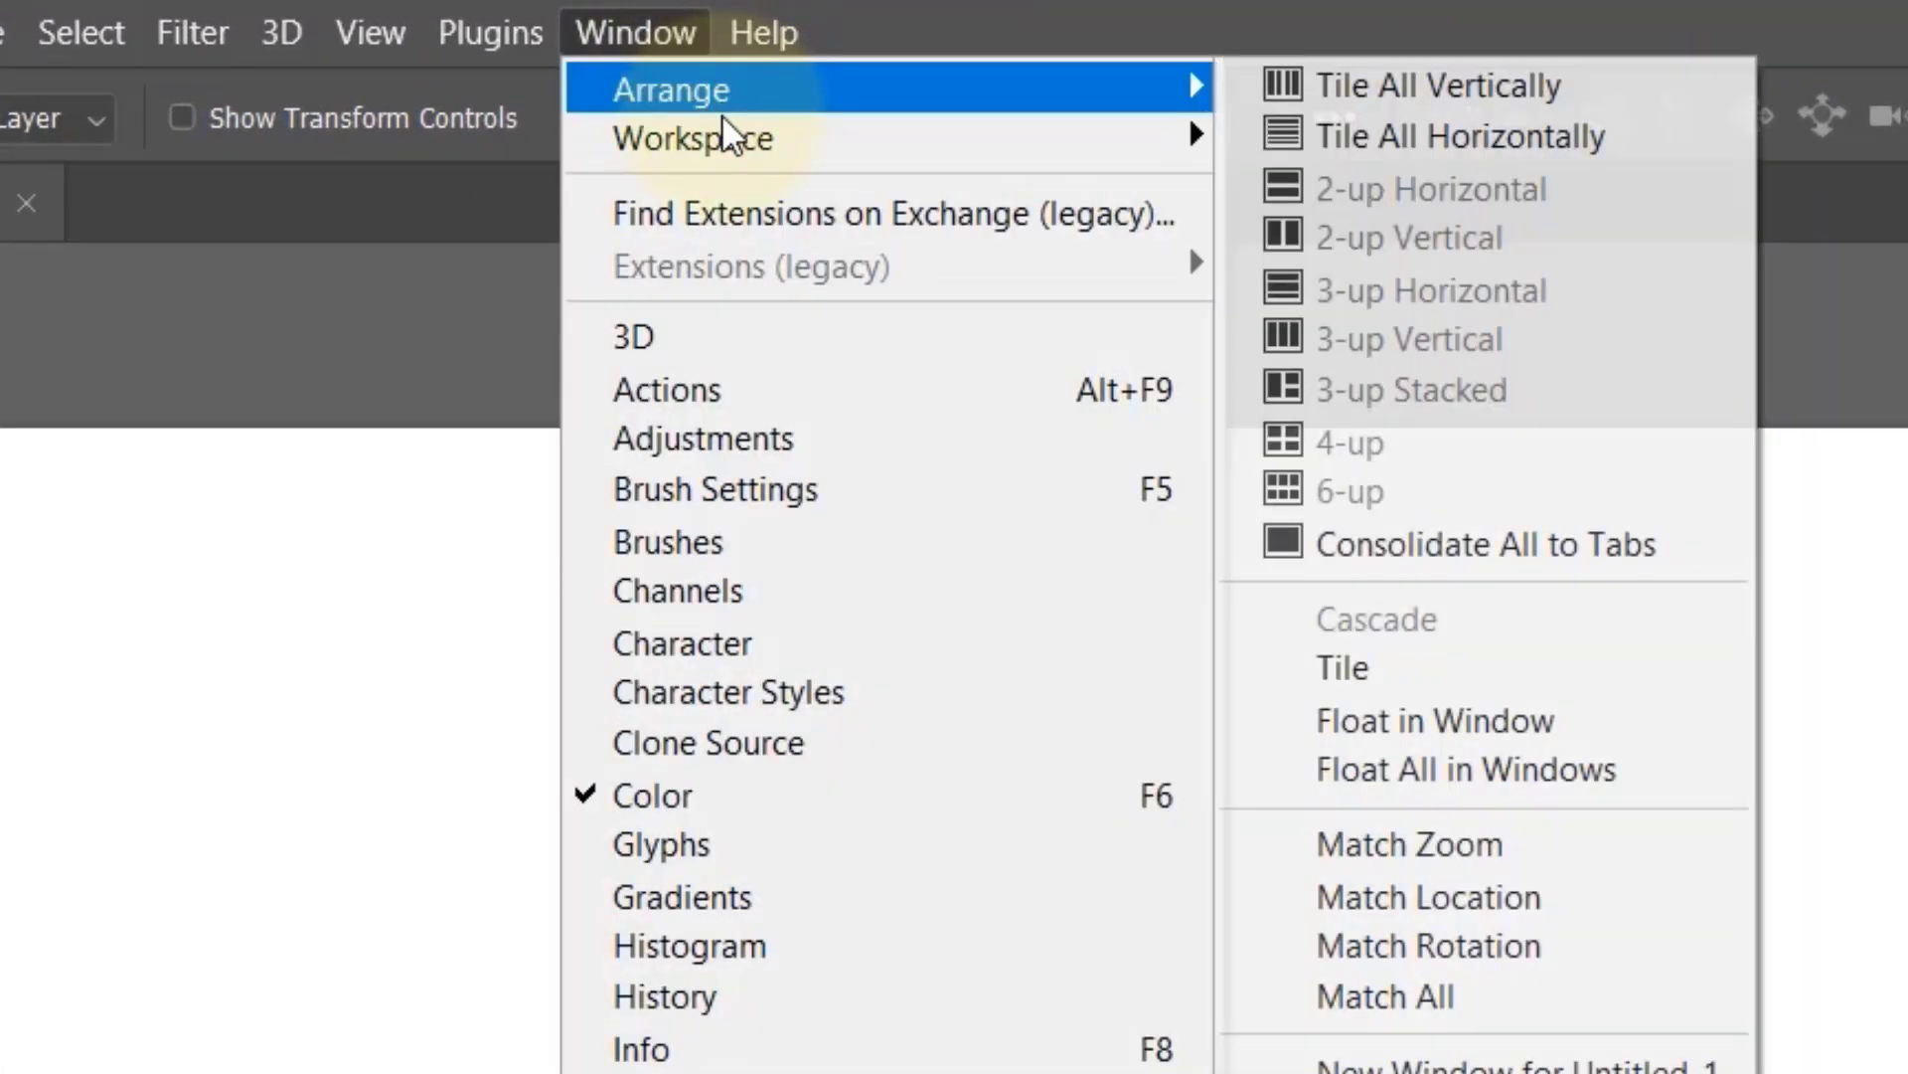
mouse_move(694, 137)
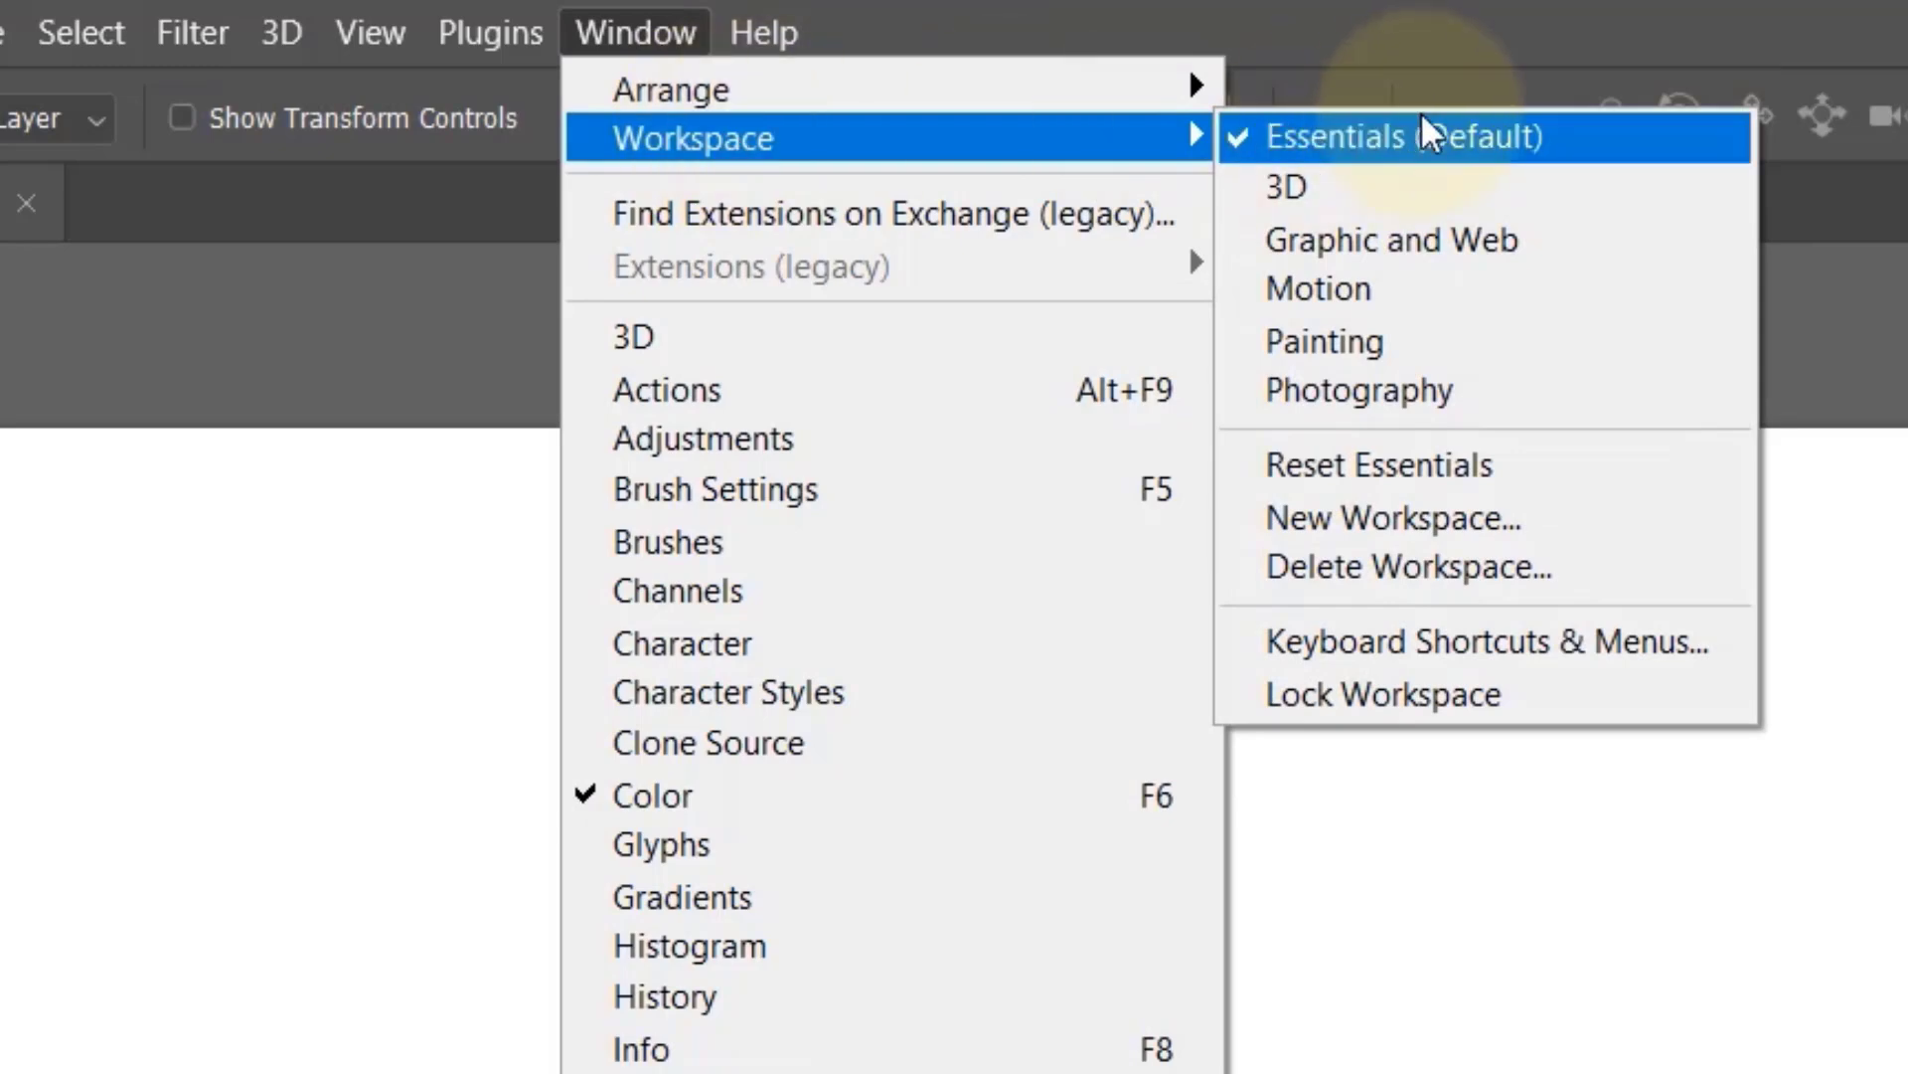
click(1401, 138)
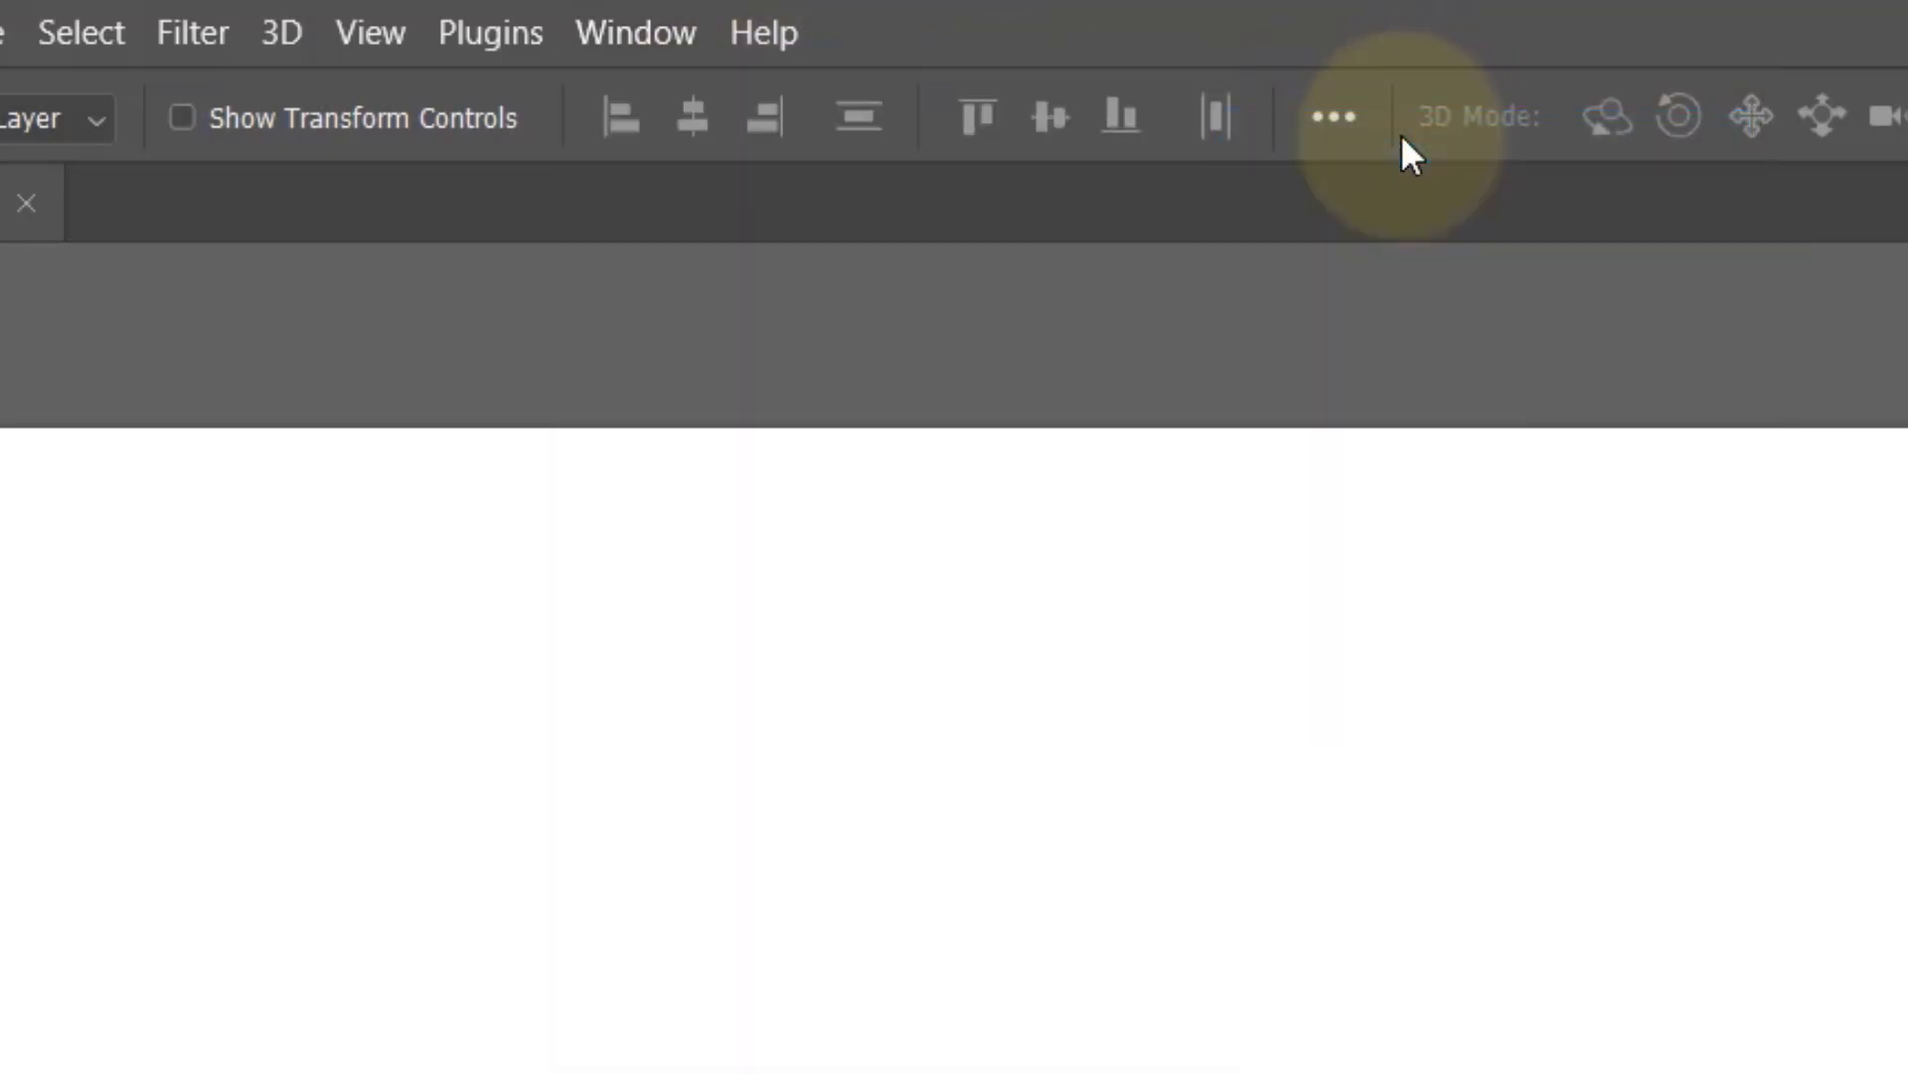
click(638, 52)
mouse_move(693, 137)
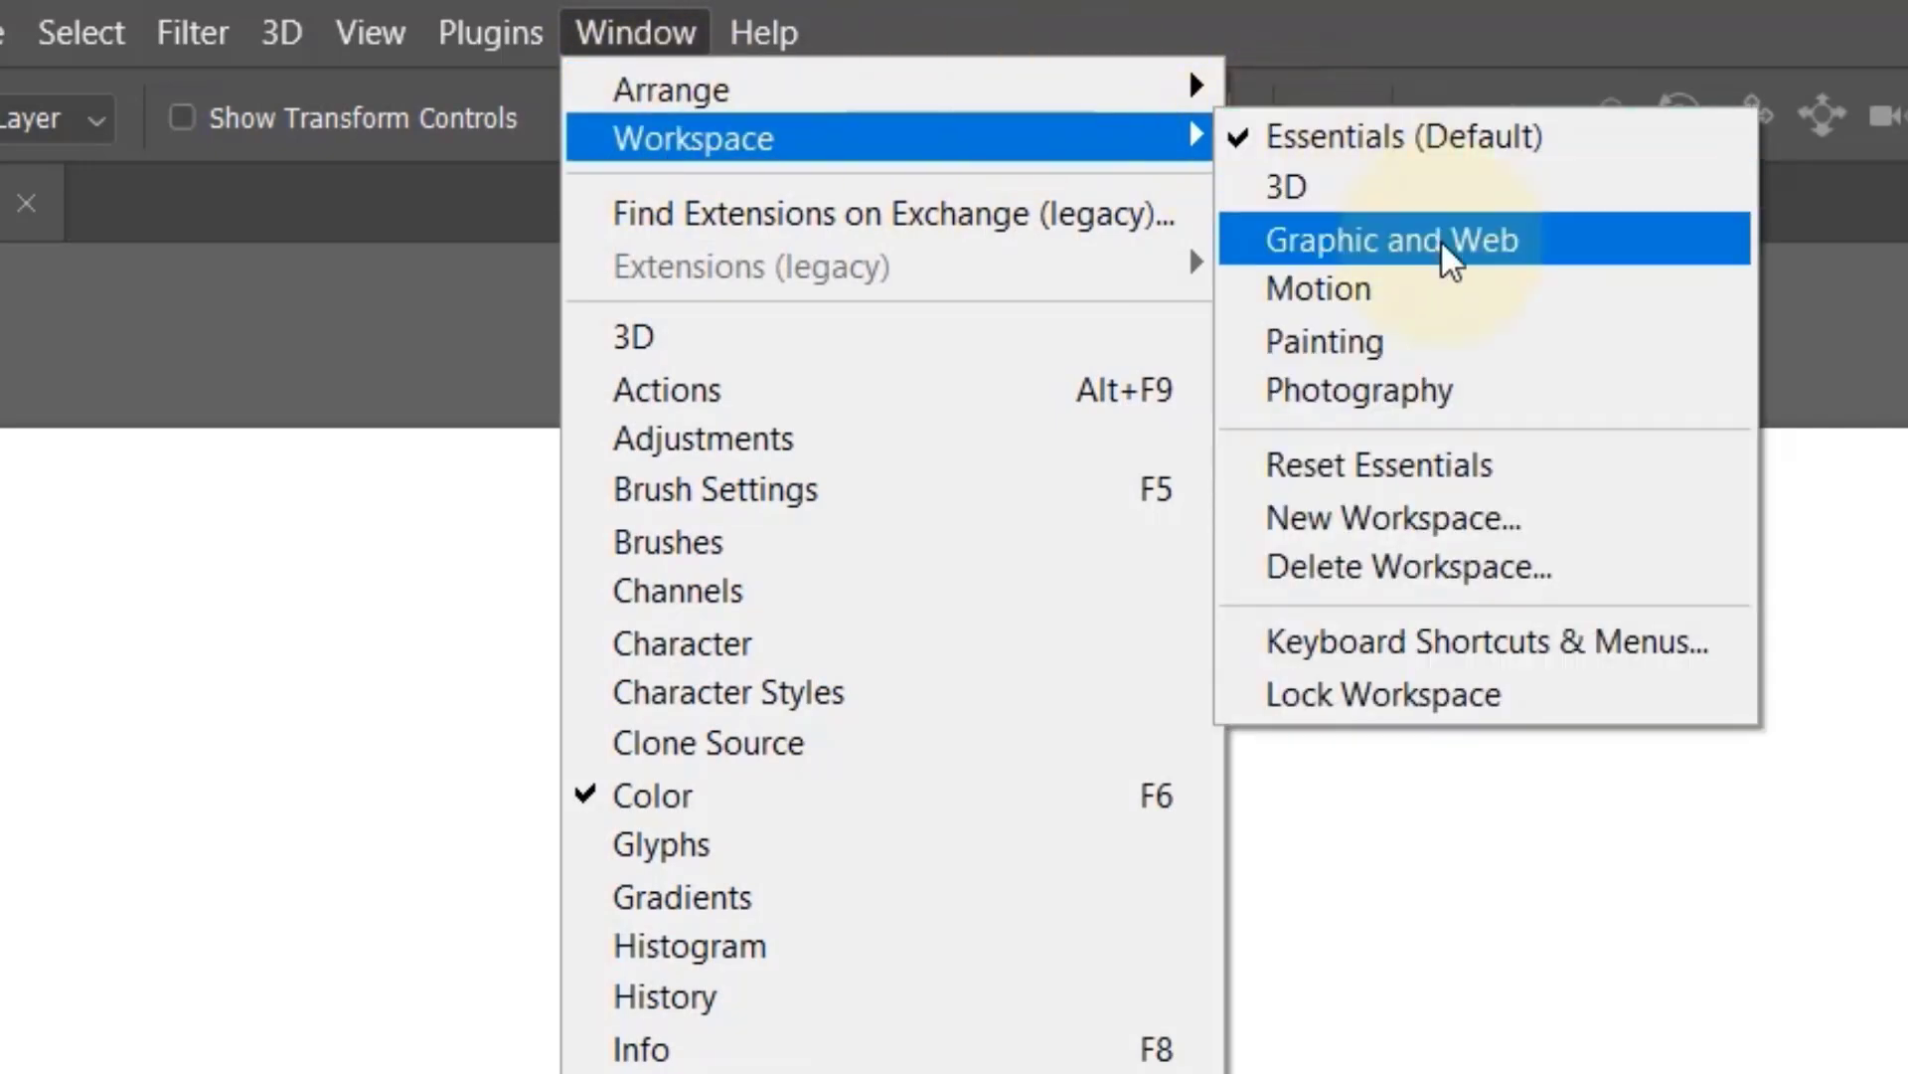
click(1443, 475)
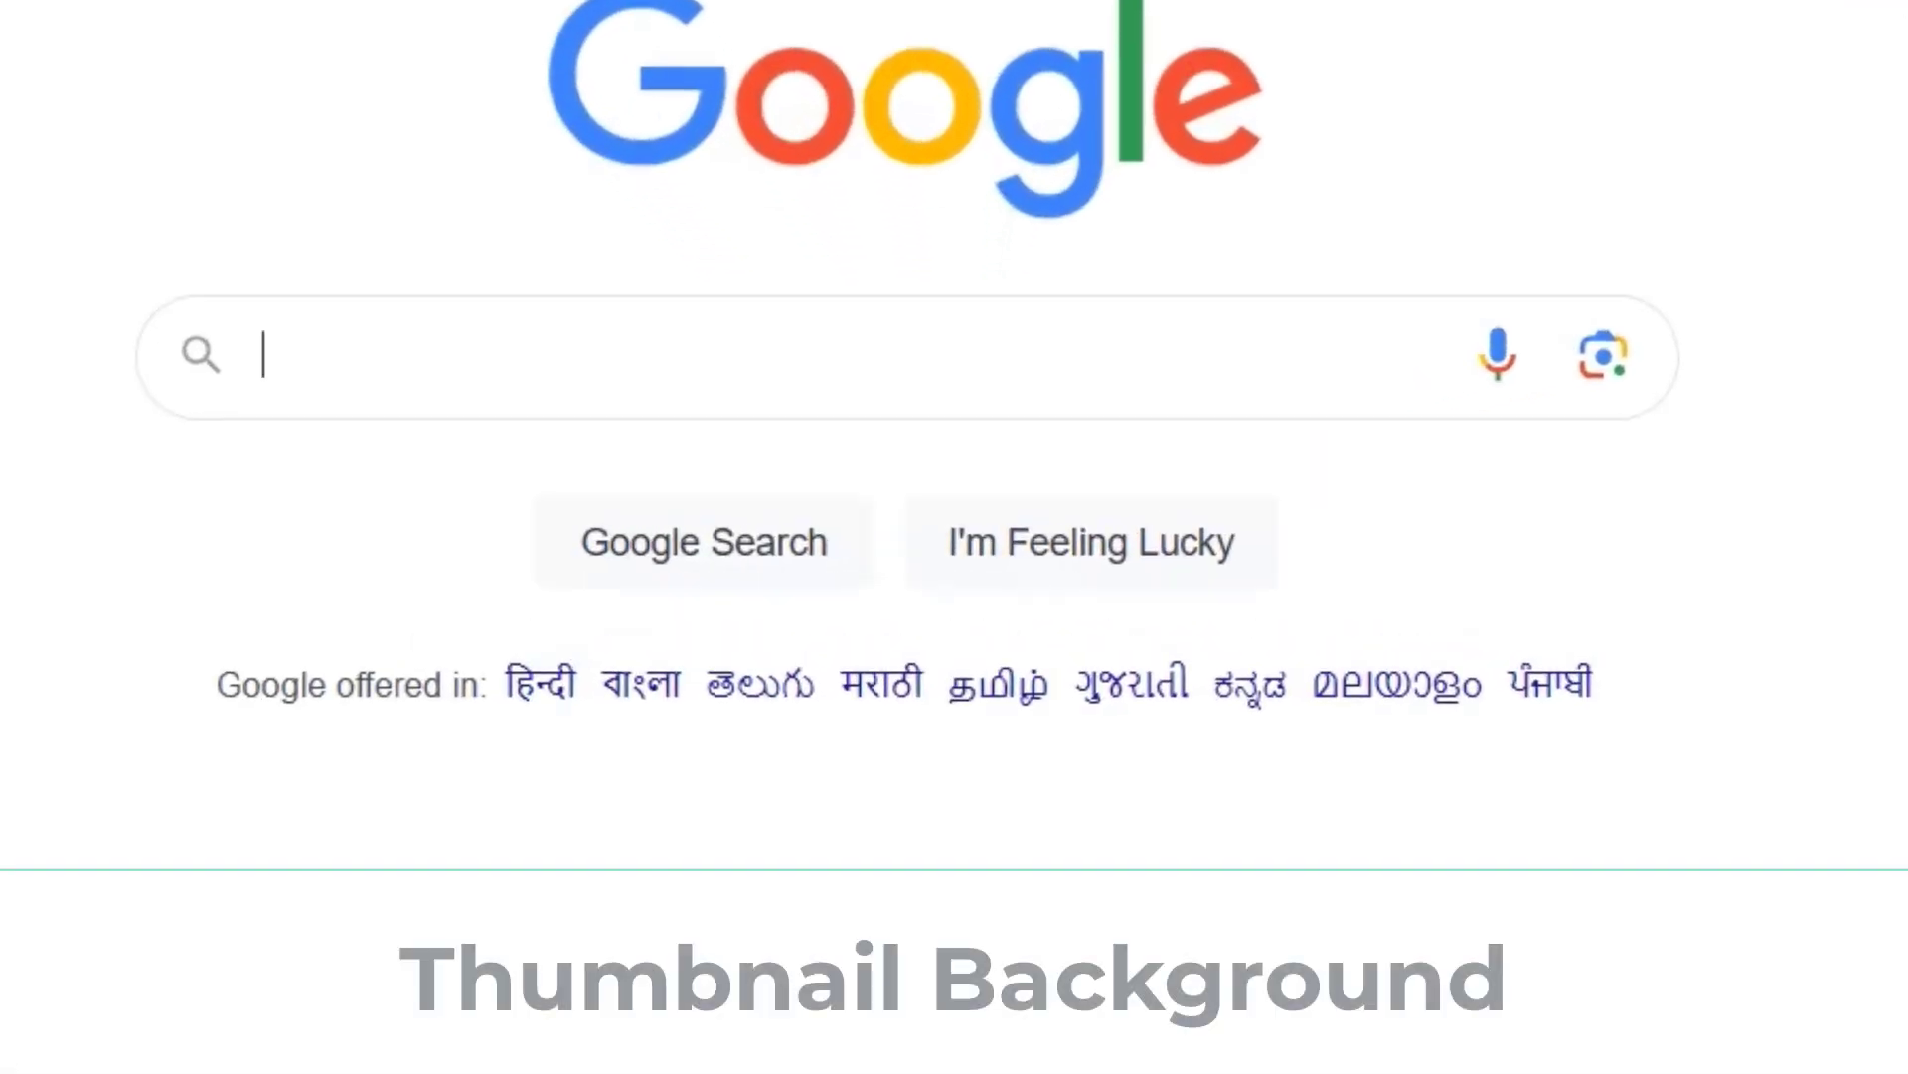
Search Google Images for 'thumbnail background' and preview the red sunburst result.
text(thum)
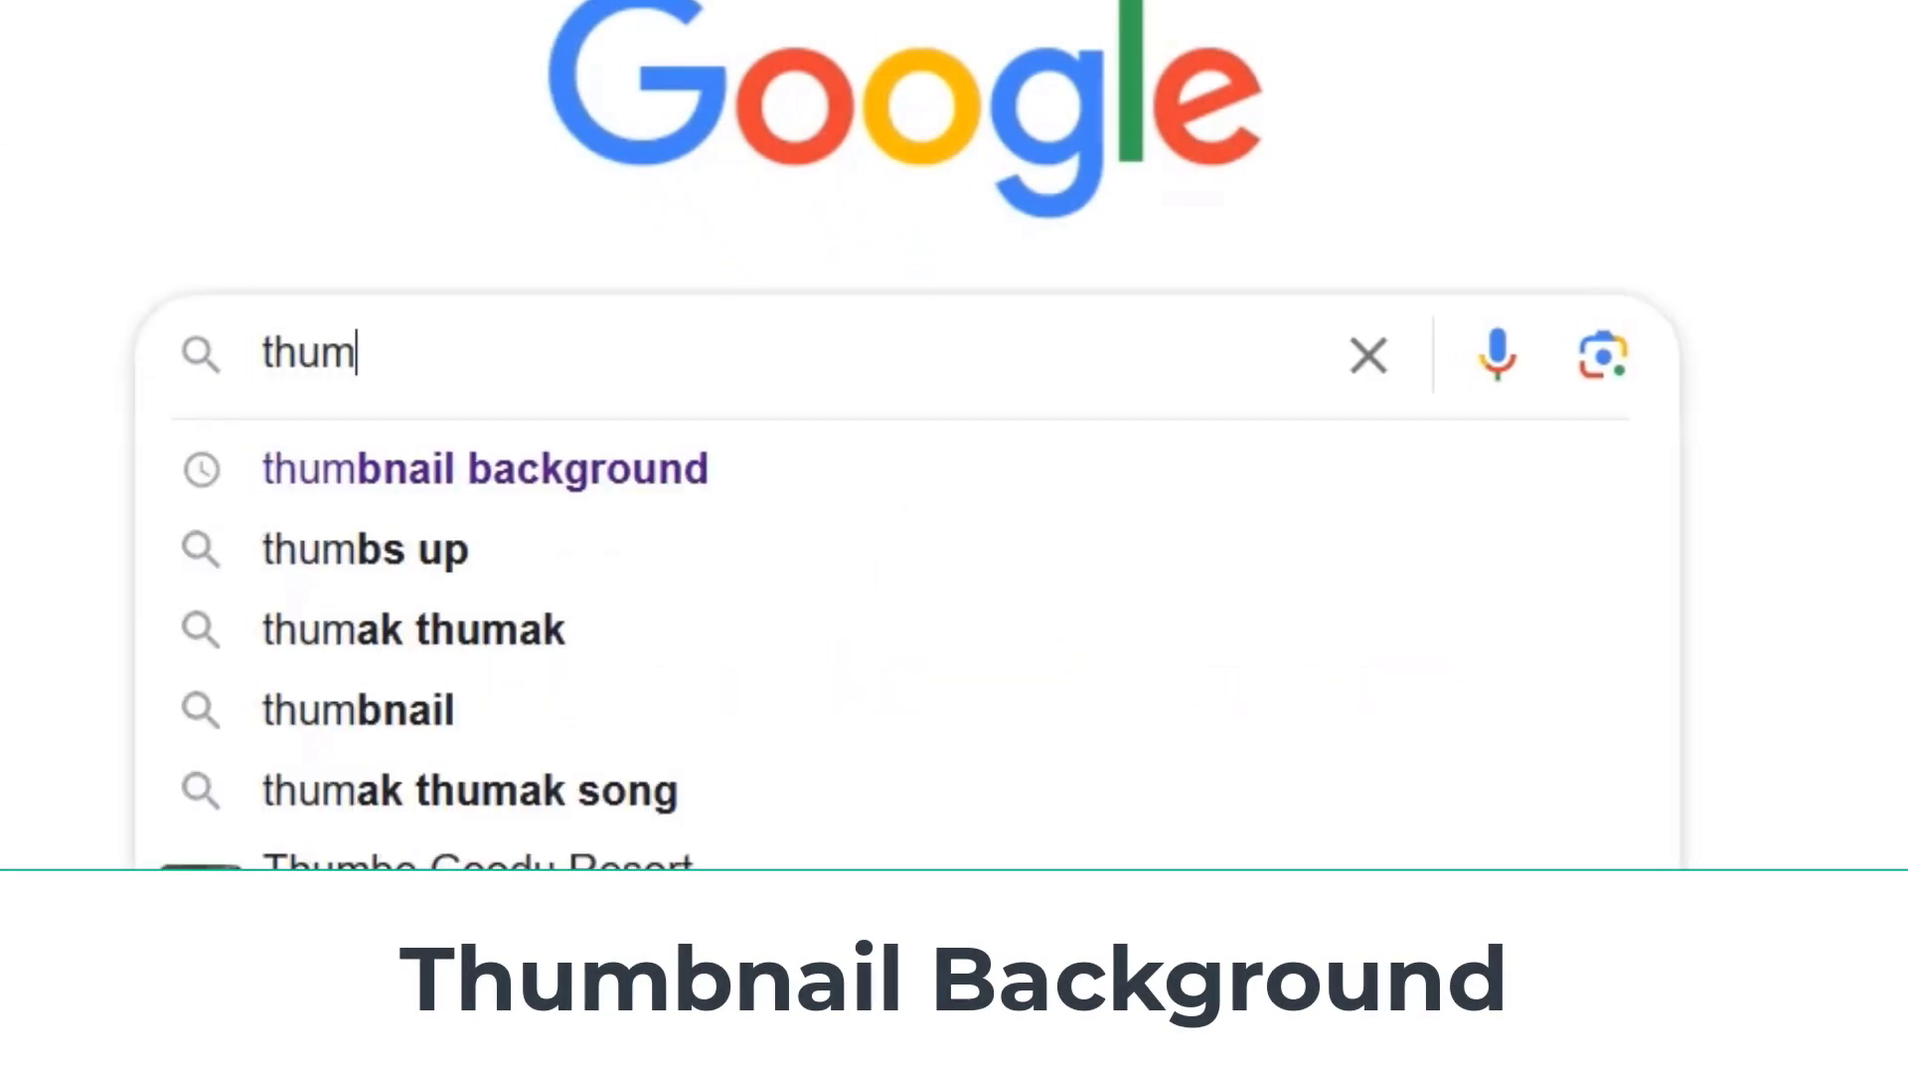
text(bnail background)
key(Return)
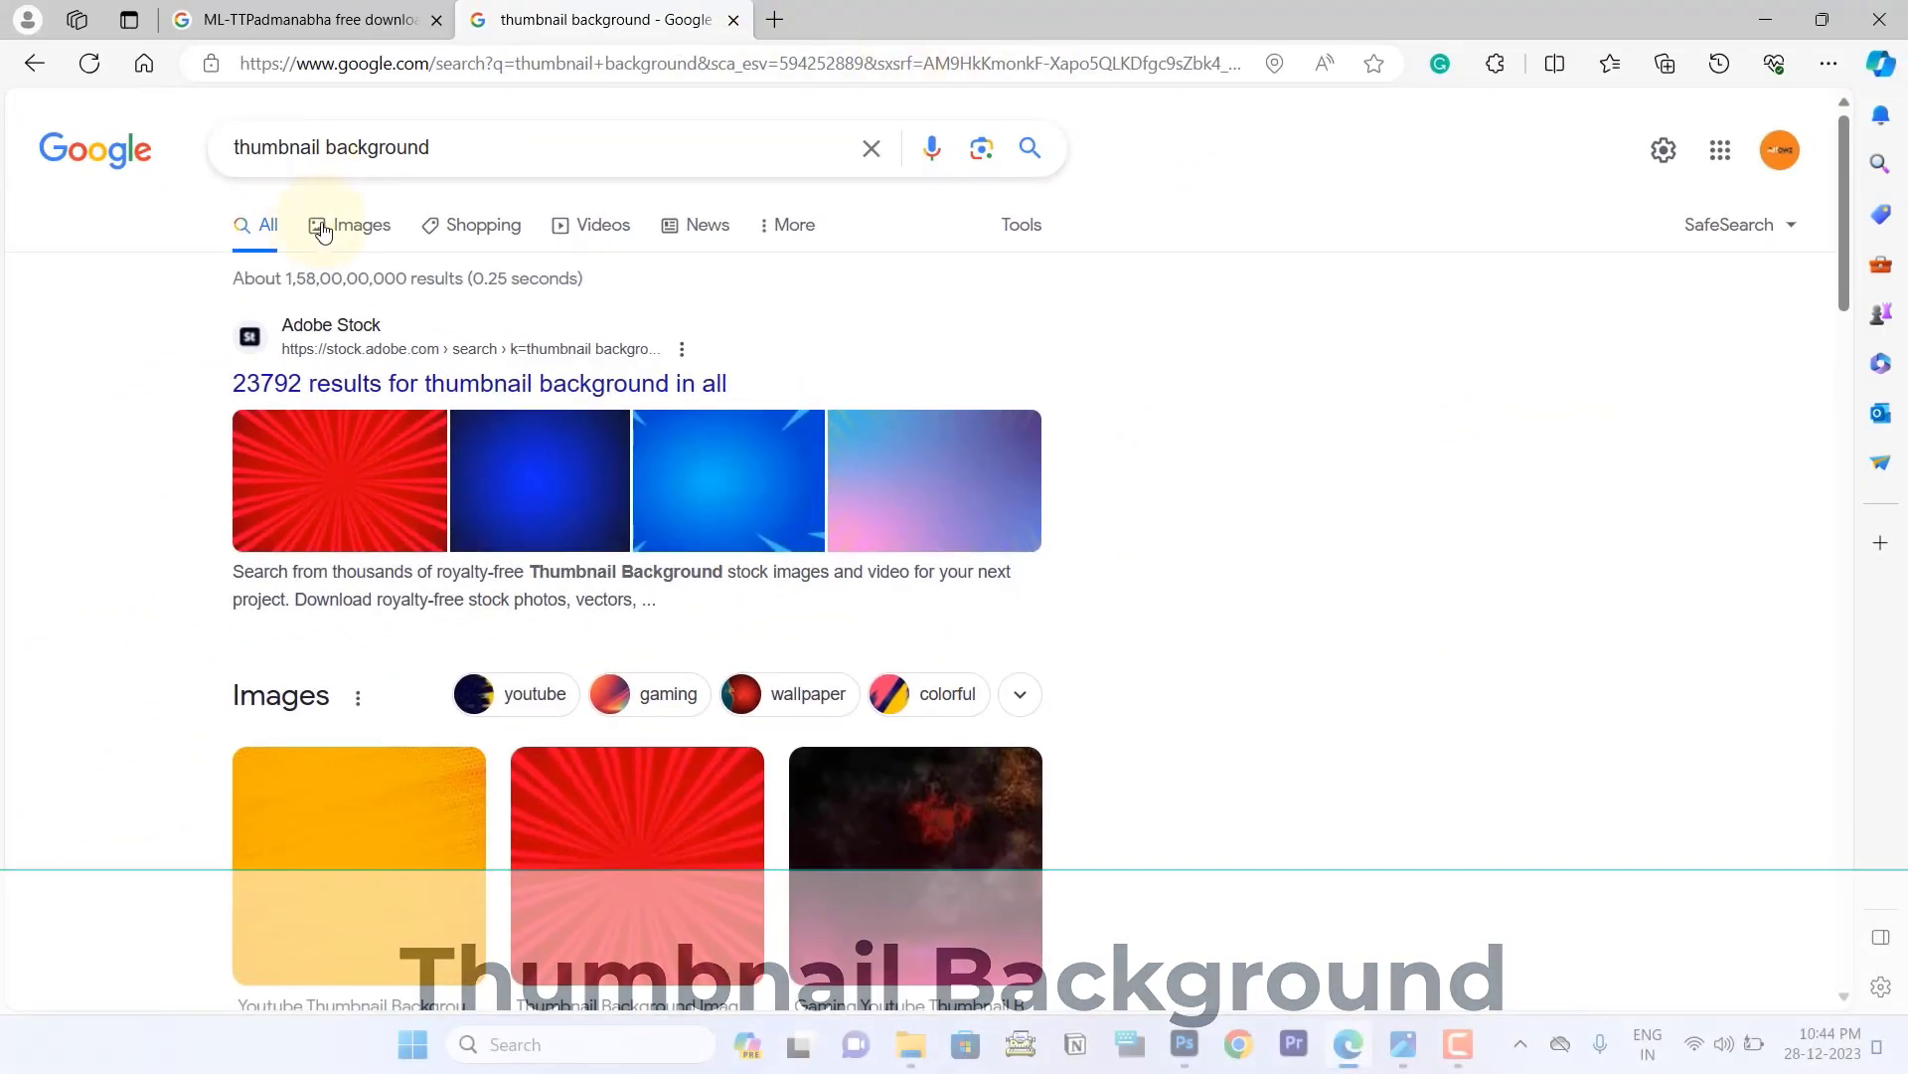
click(334, 228)
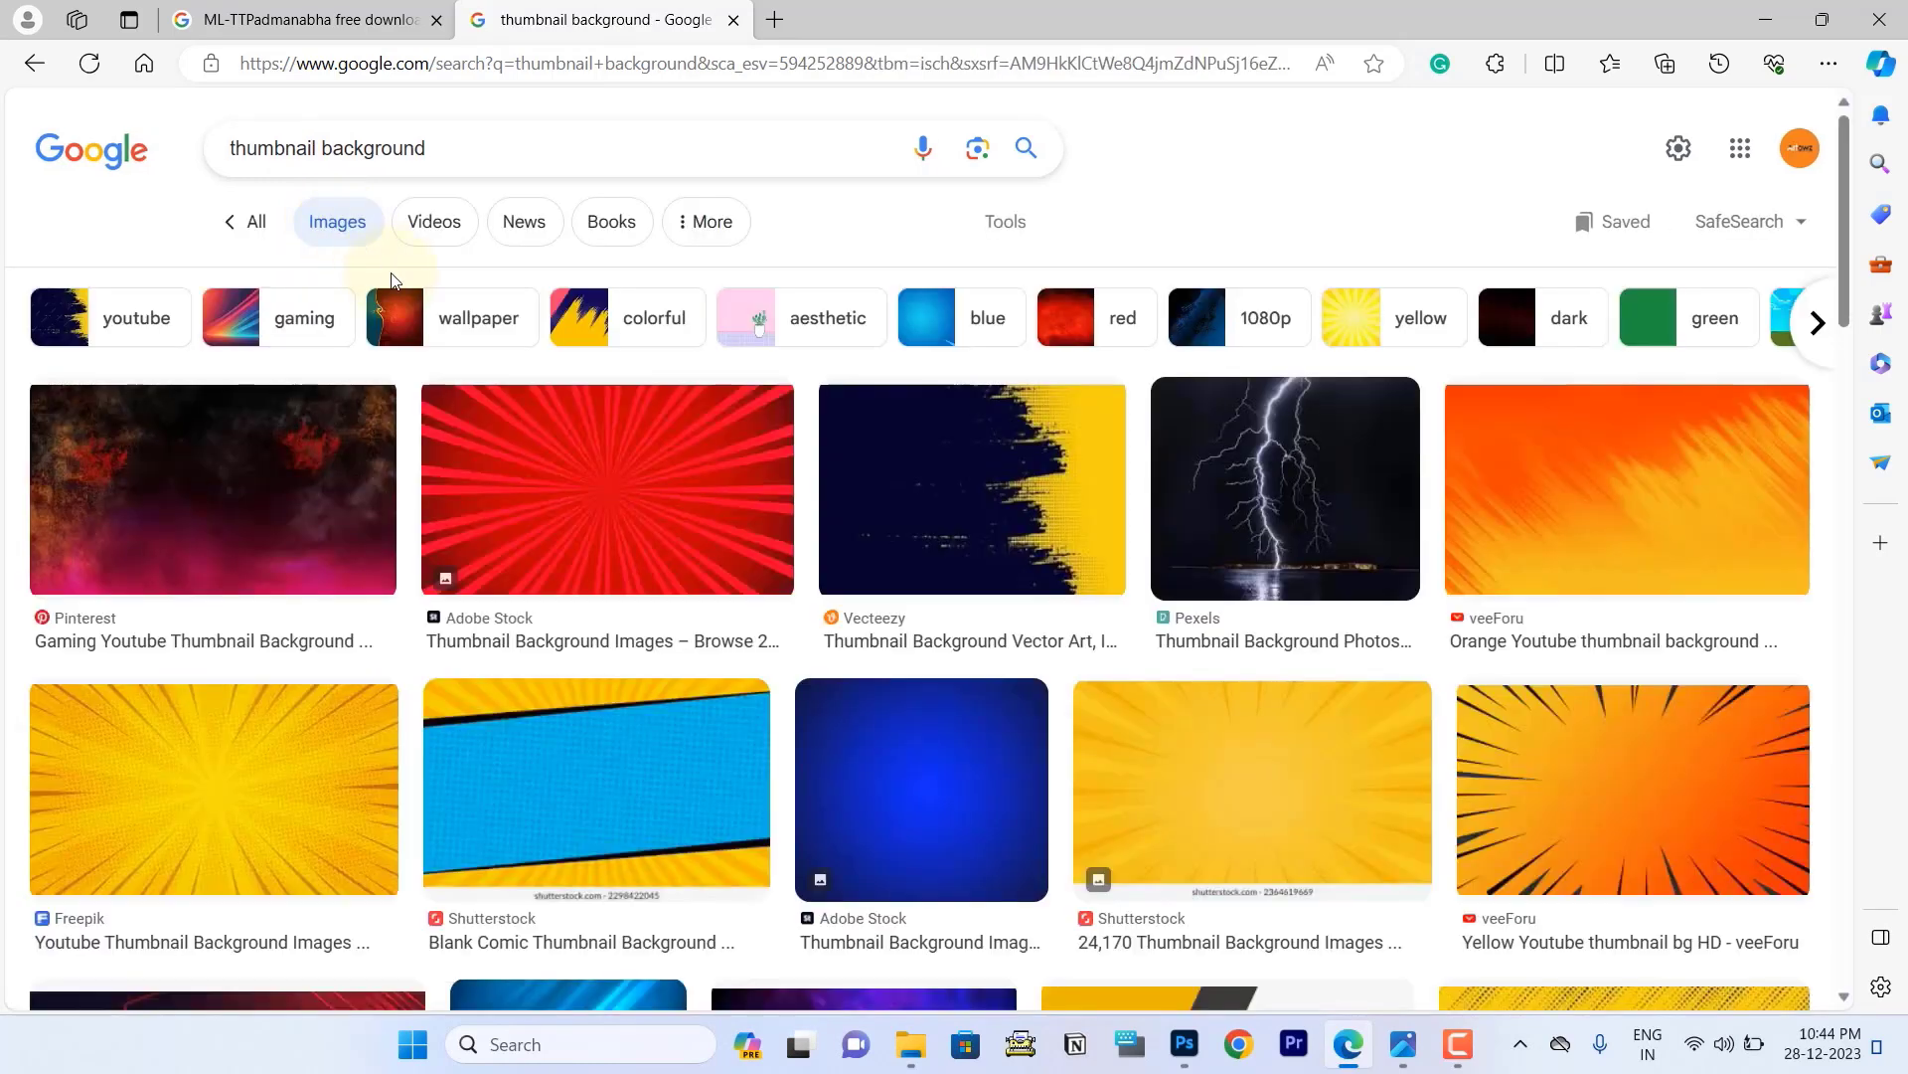
click(618, 481)
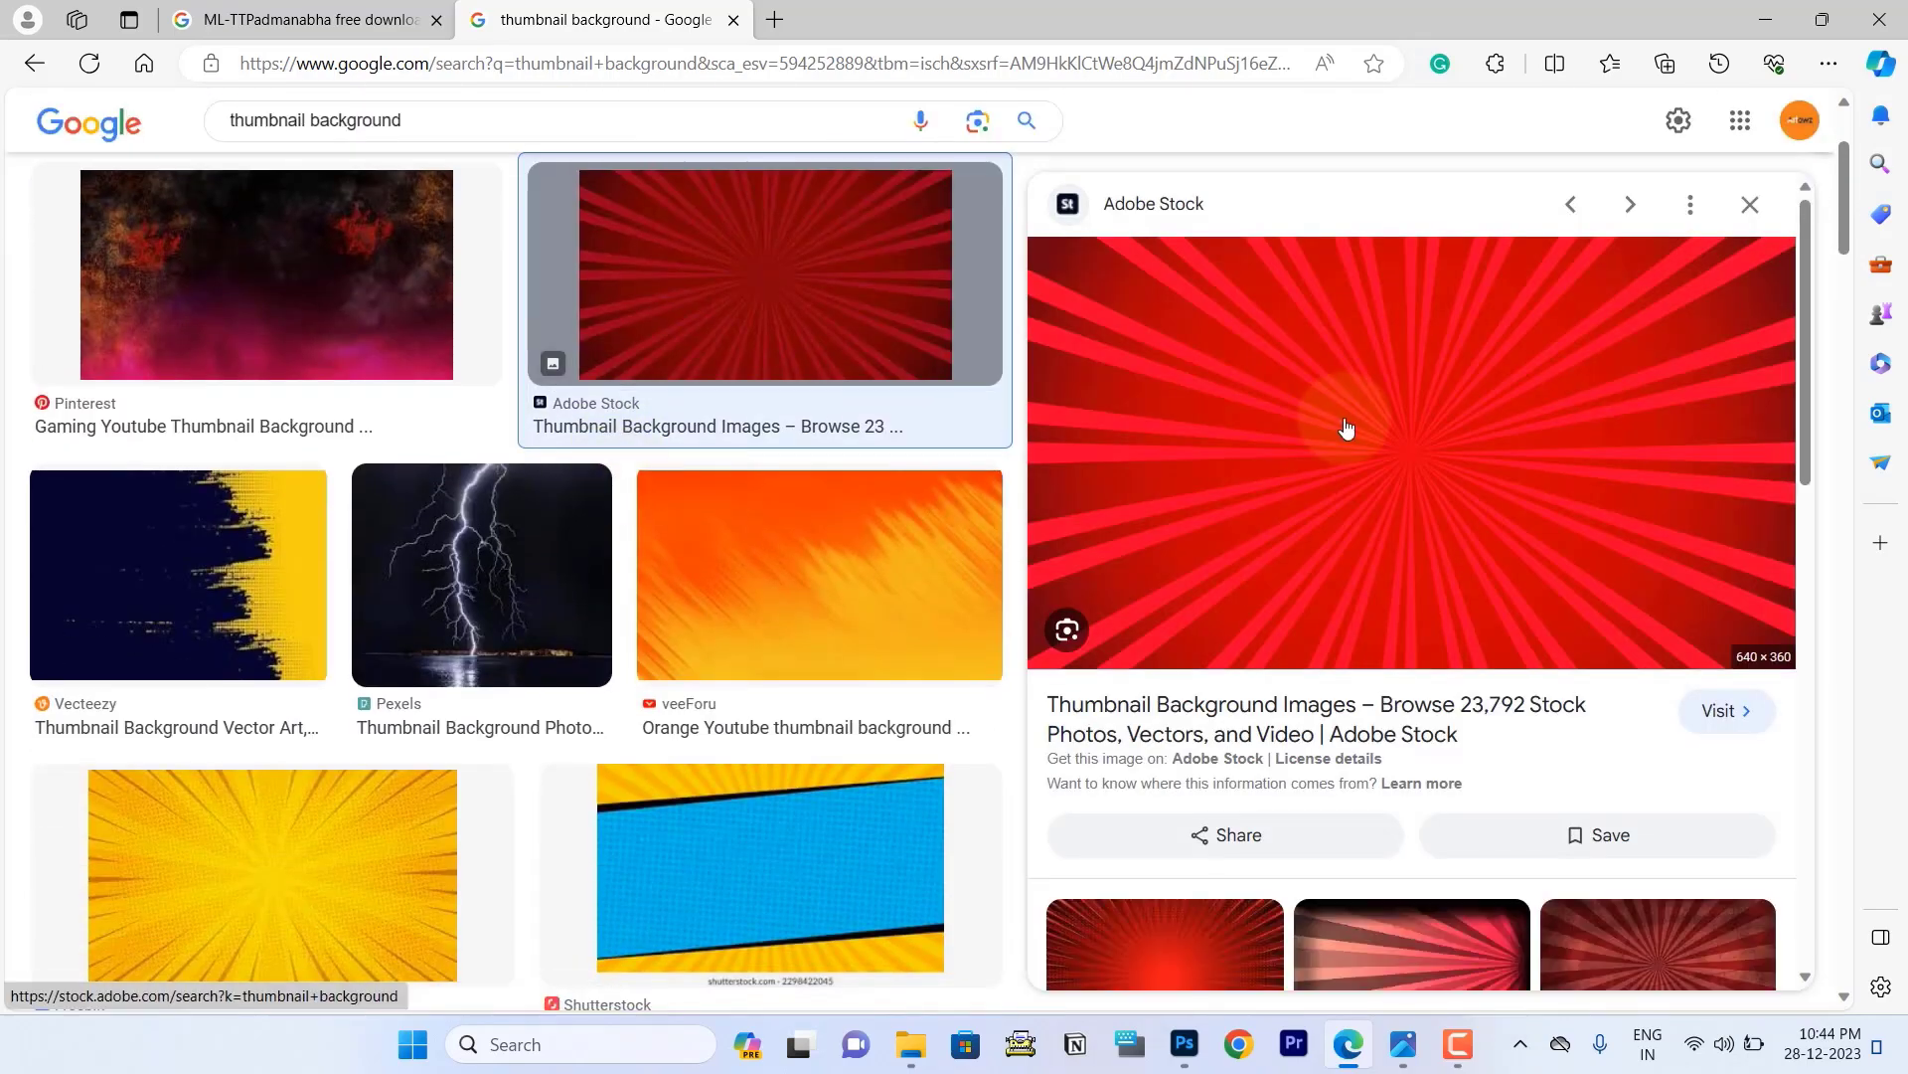
Save the red sunburst image to Downloads and return to Photoshop.
right_click(1340, 398)
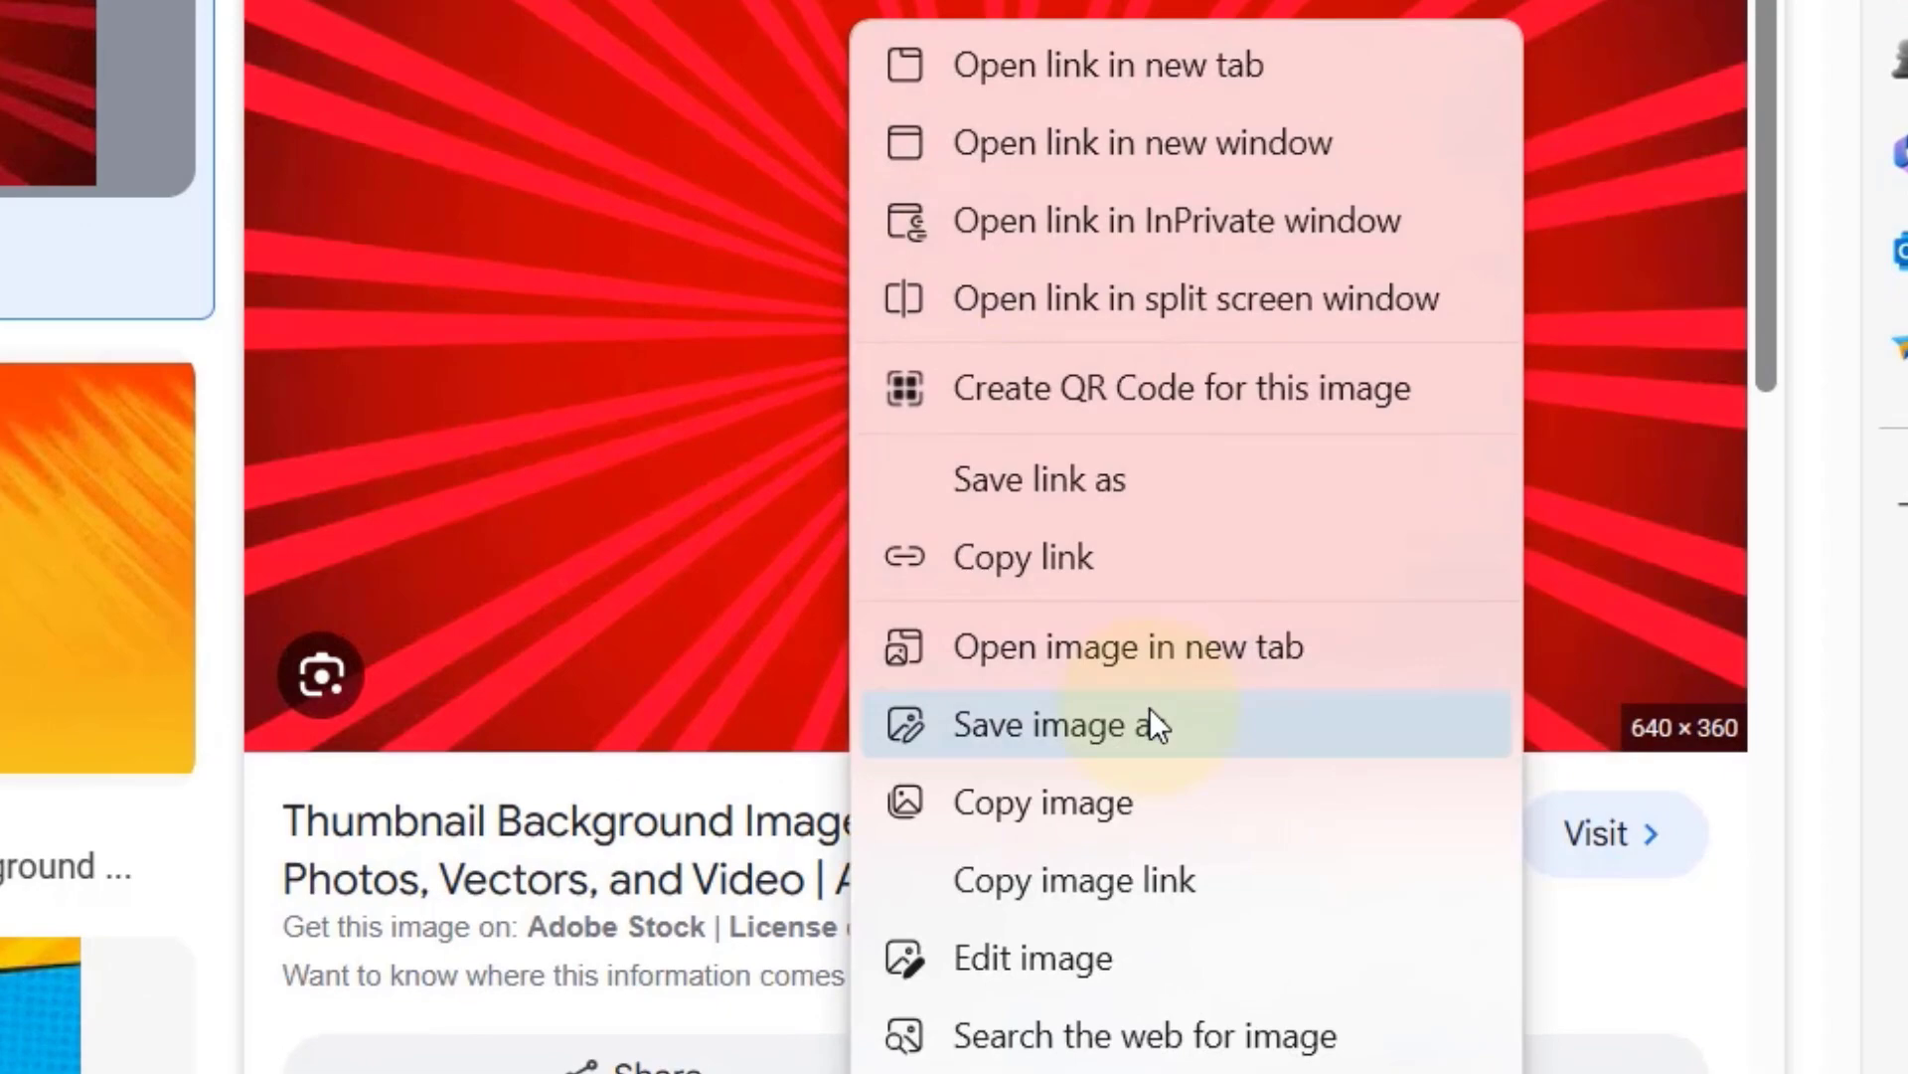
click(1143, 715)
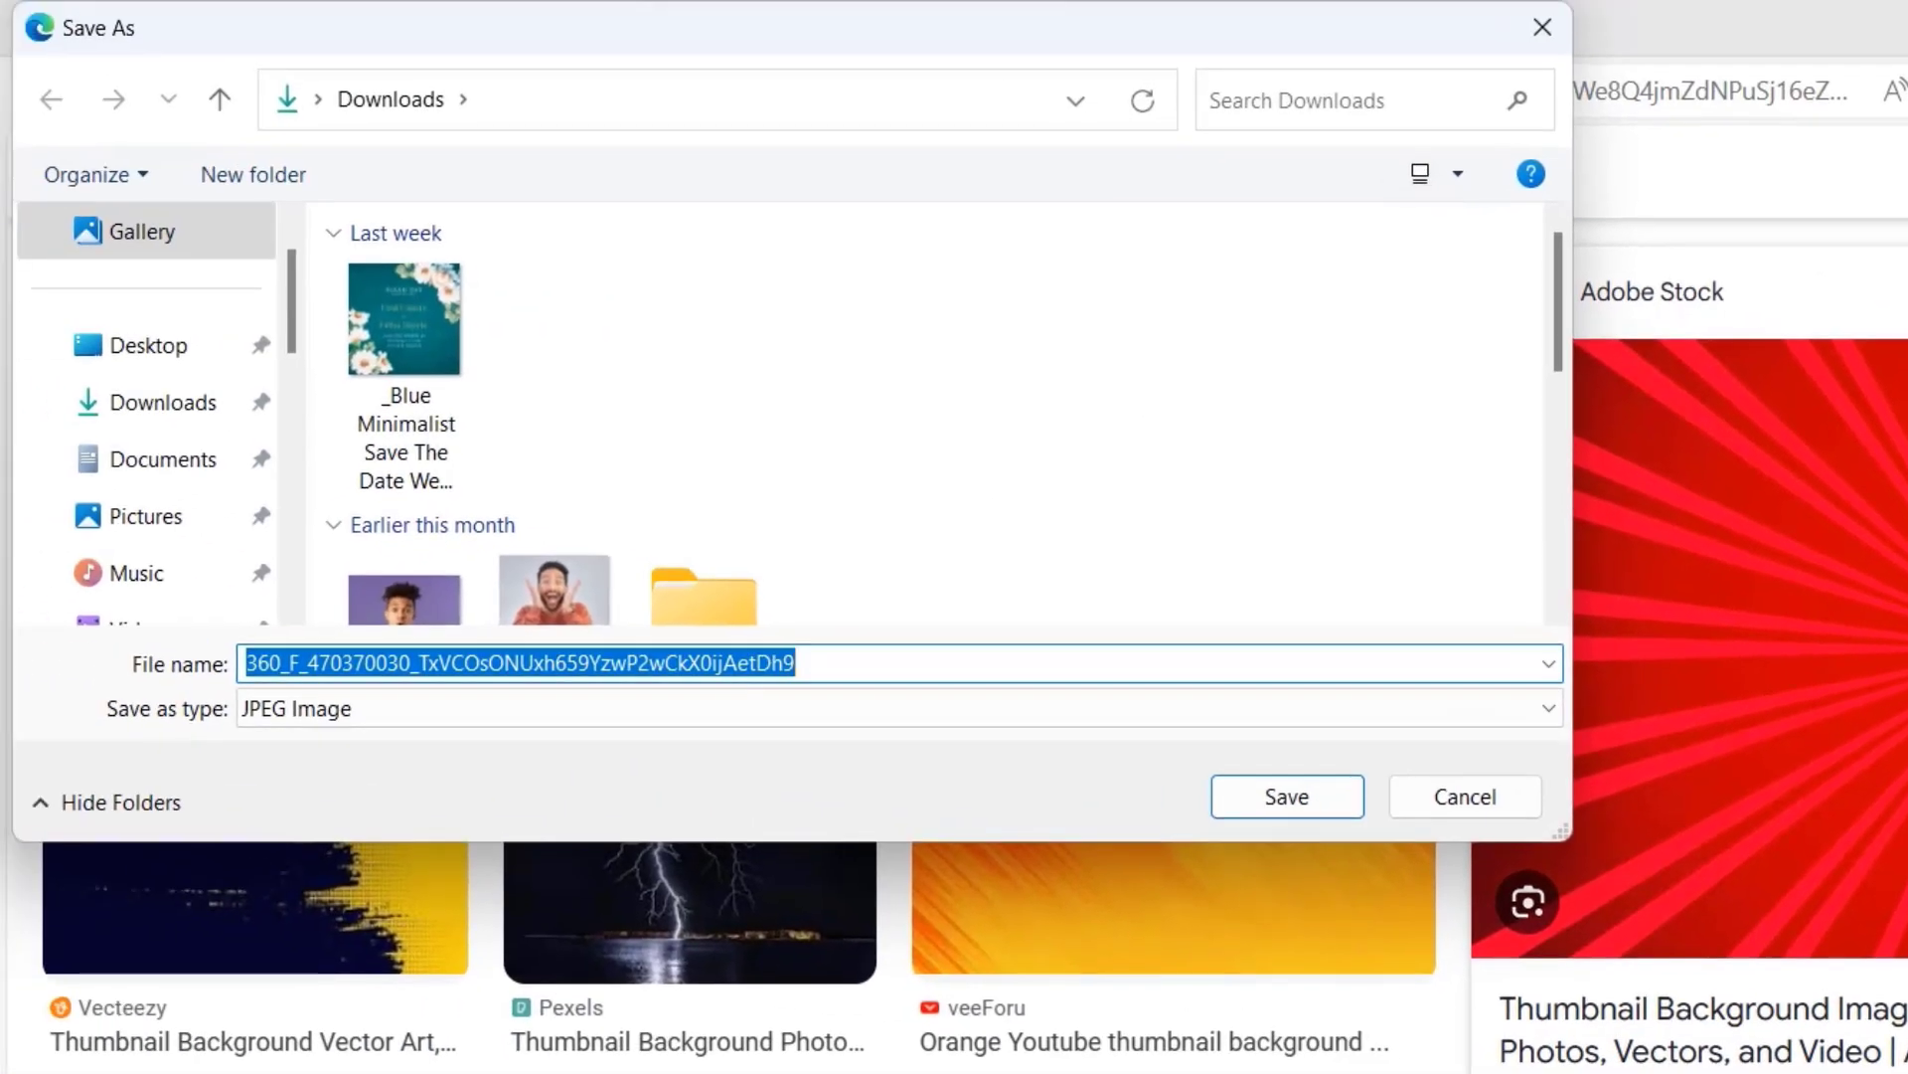
click(1300, 789)
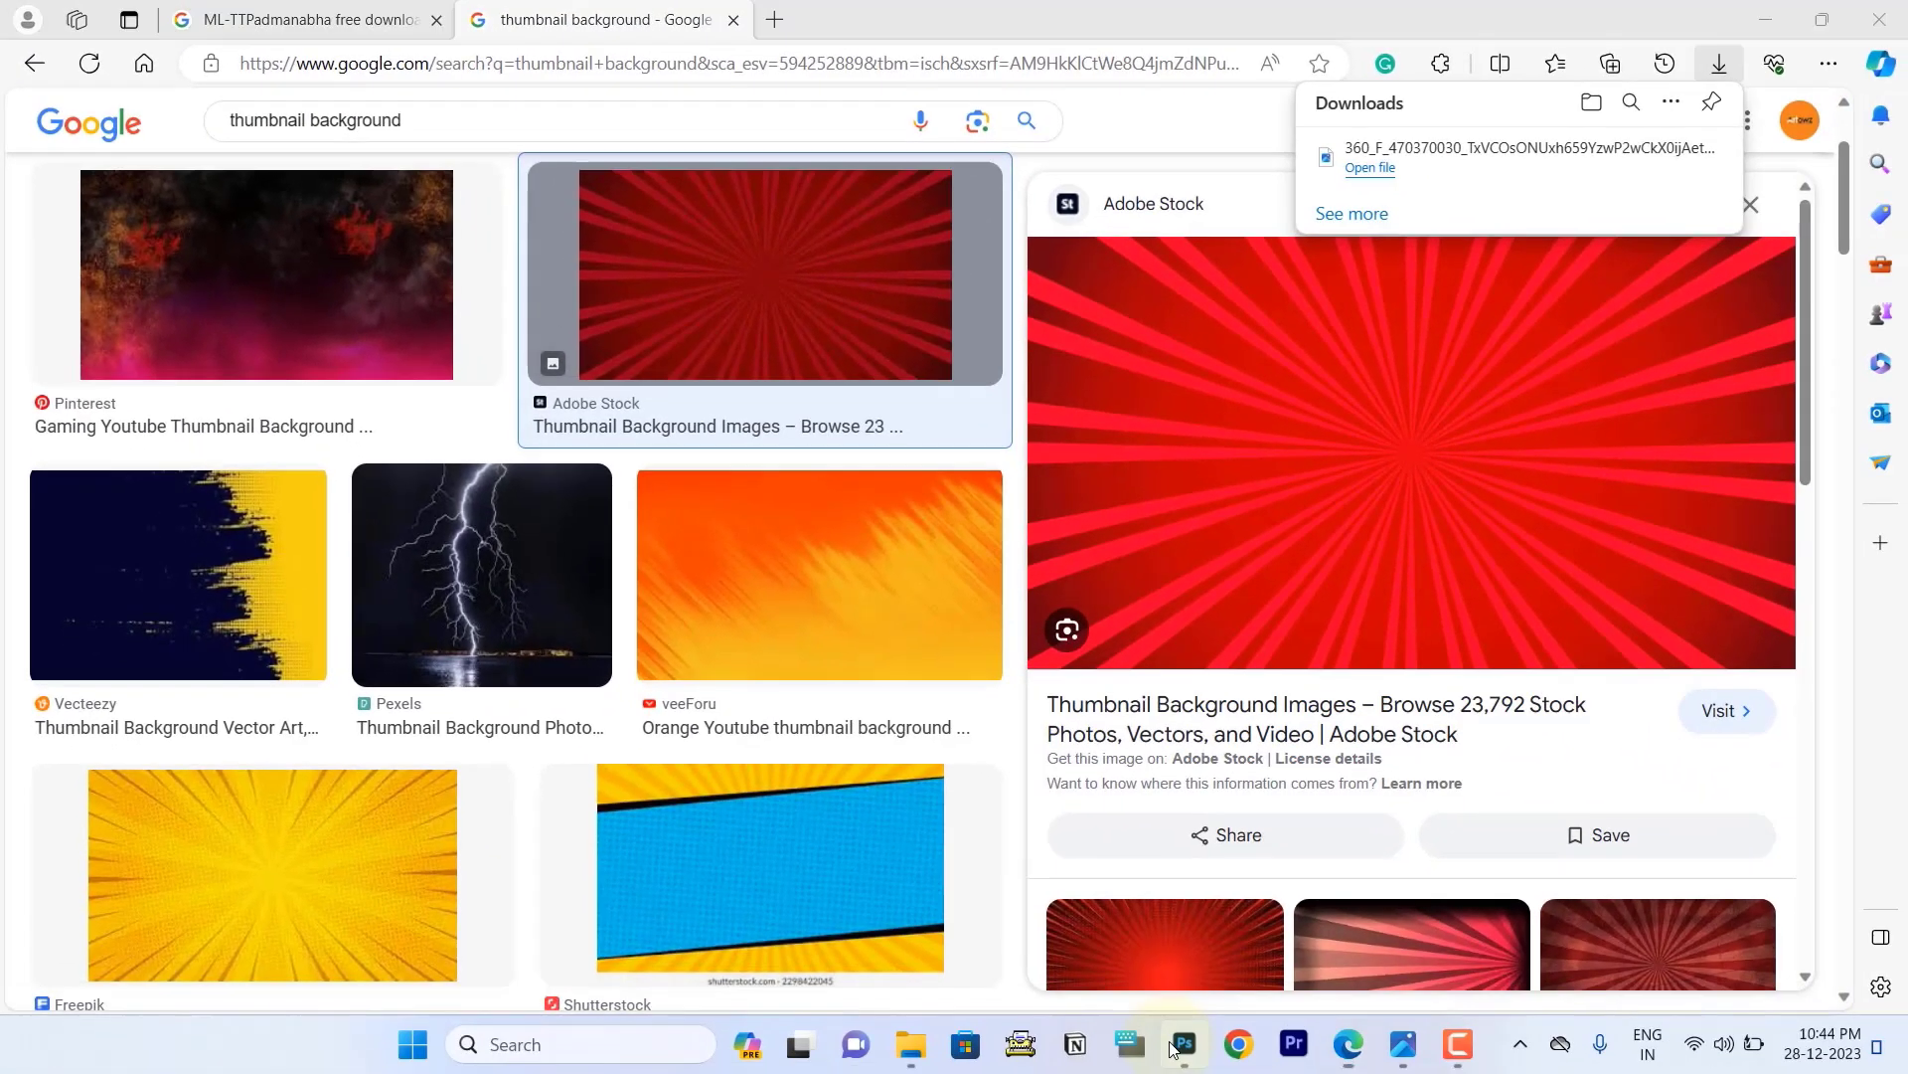
click(1184, 1044)
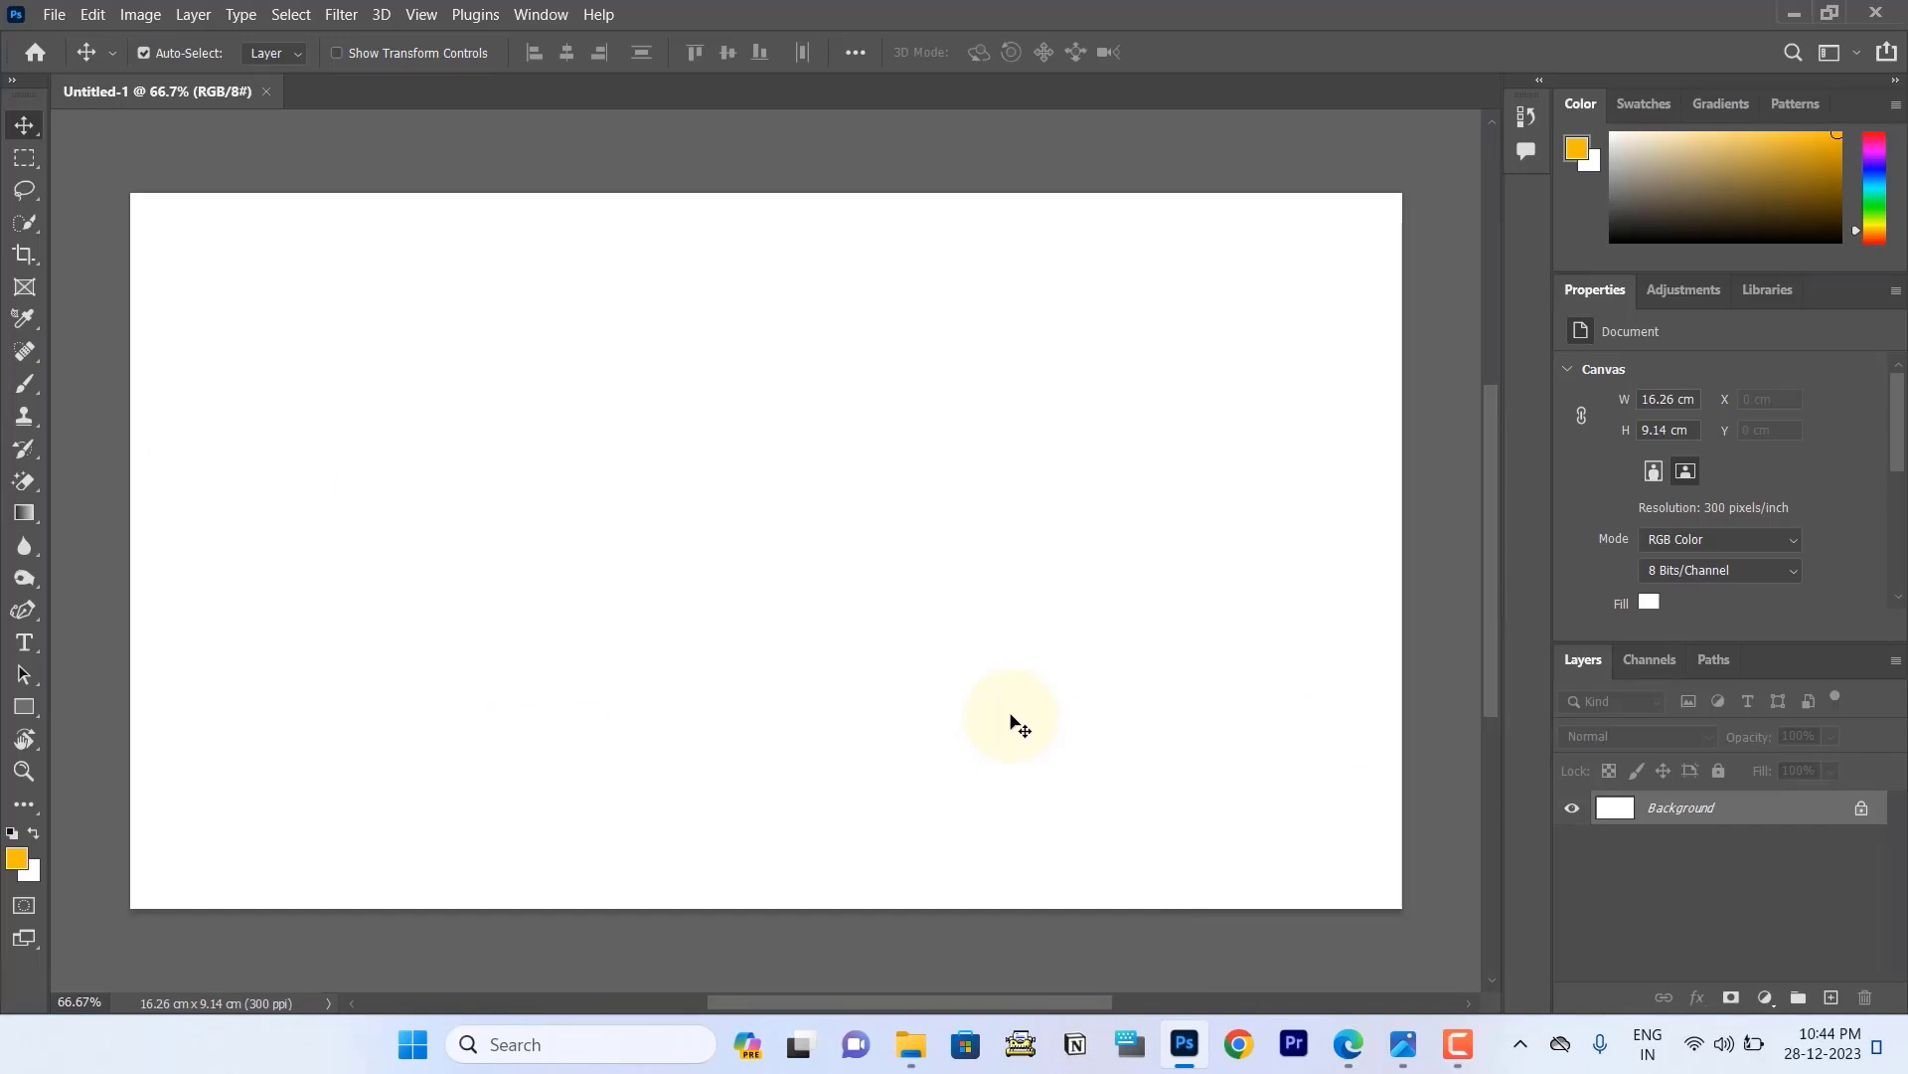
Open the downloaded red sunburst JPEG from the Downloads folder in Photoshop.
click(53, 13)
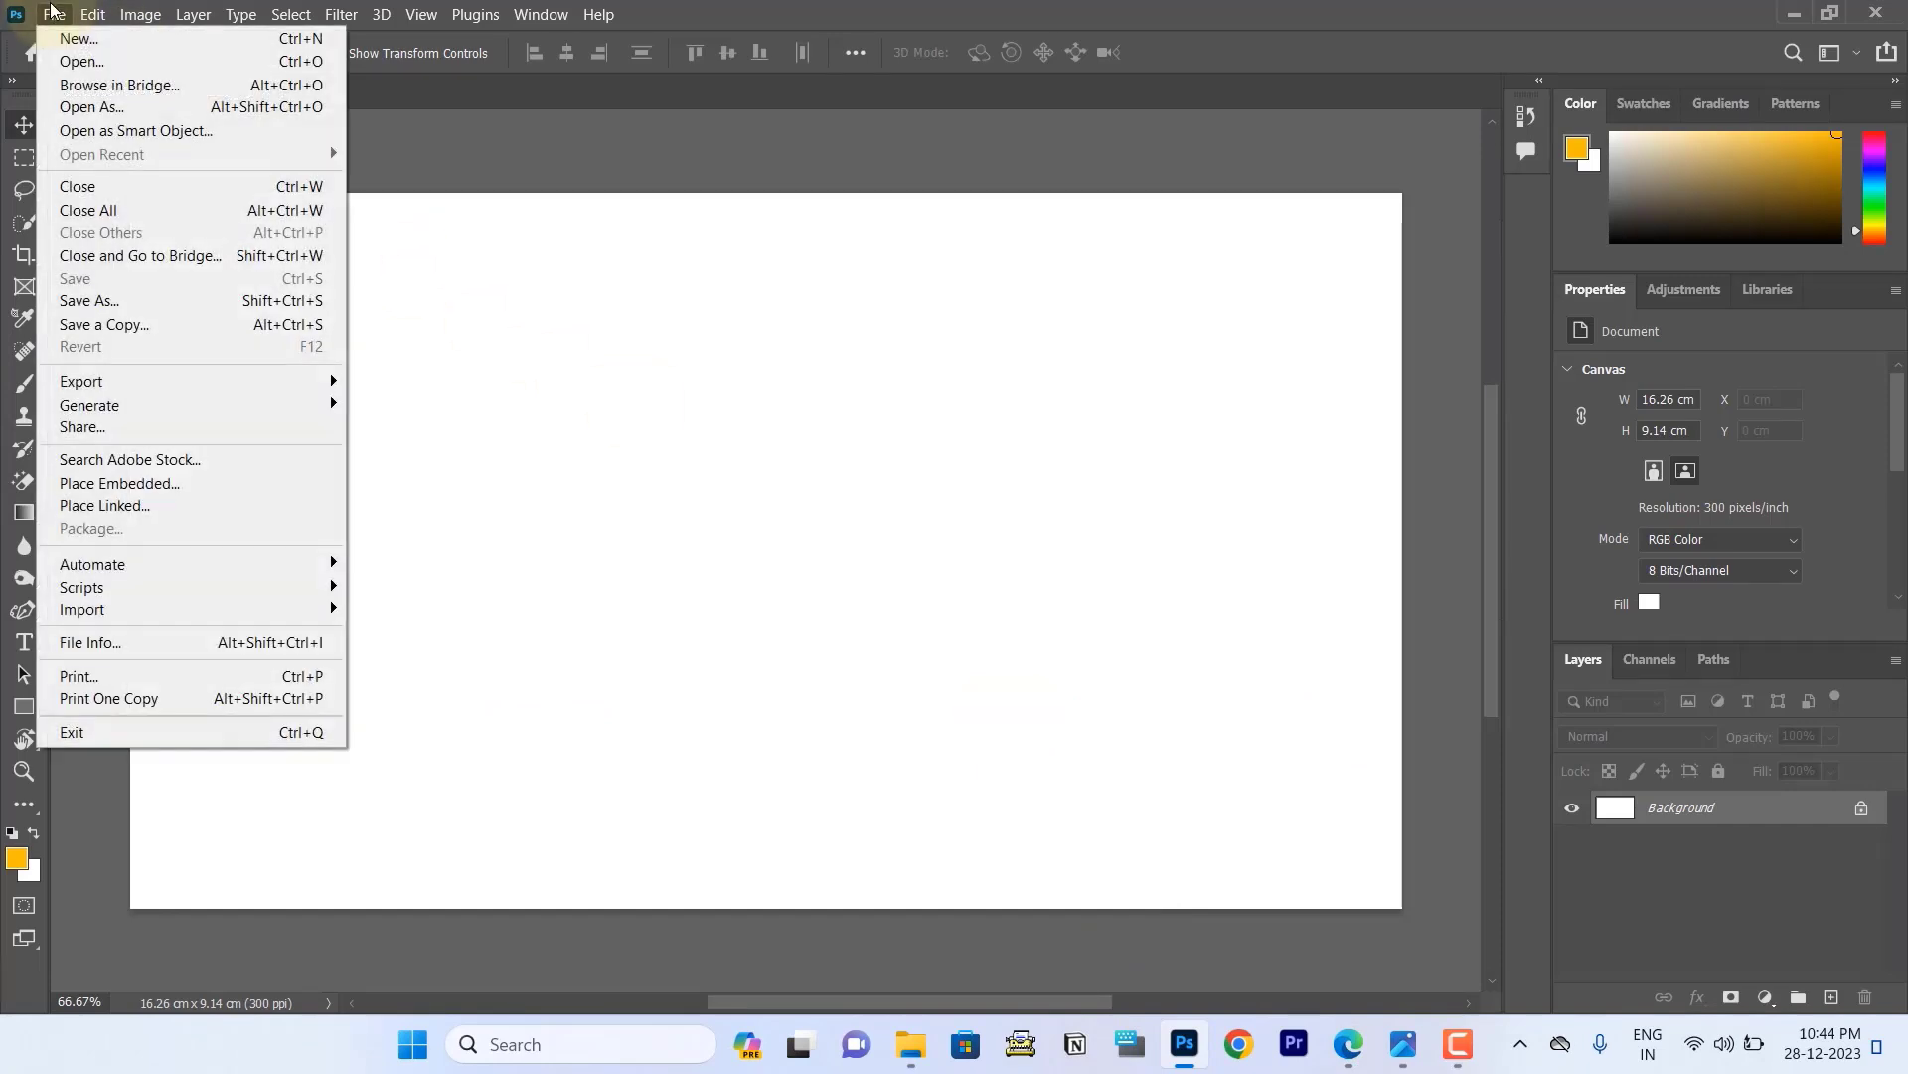
click(86, 60)
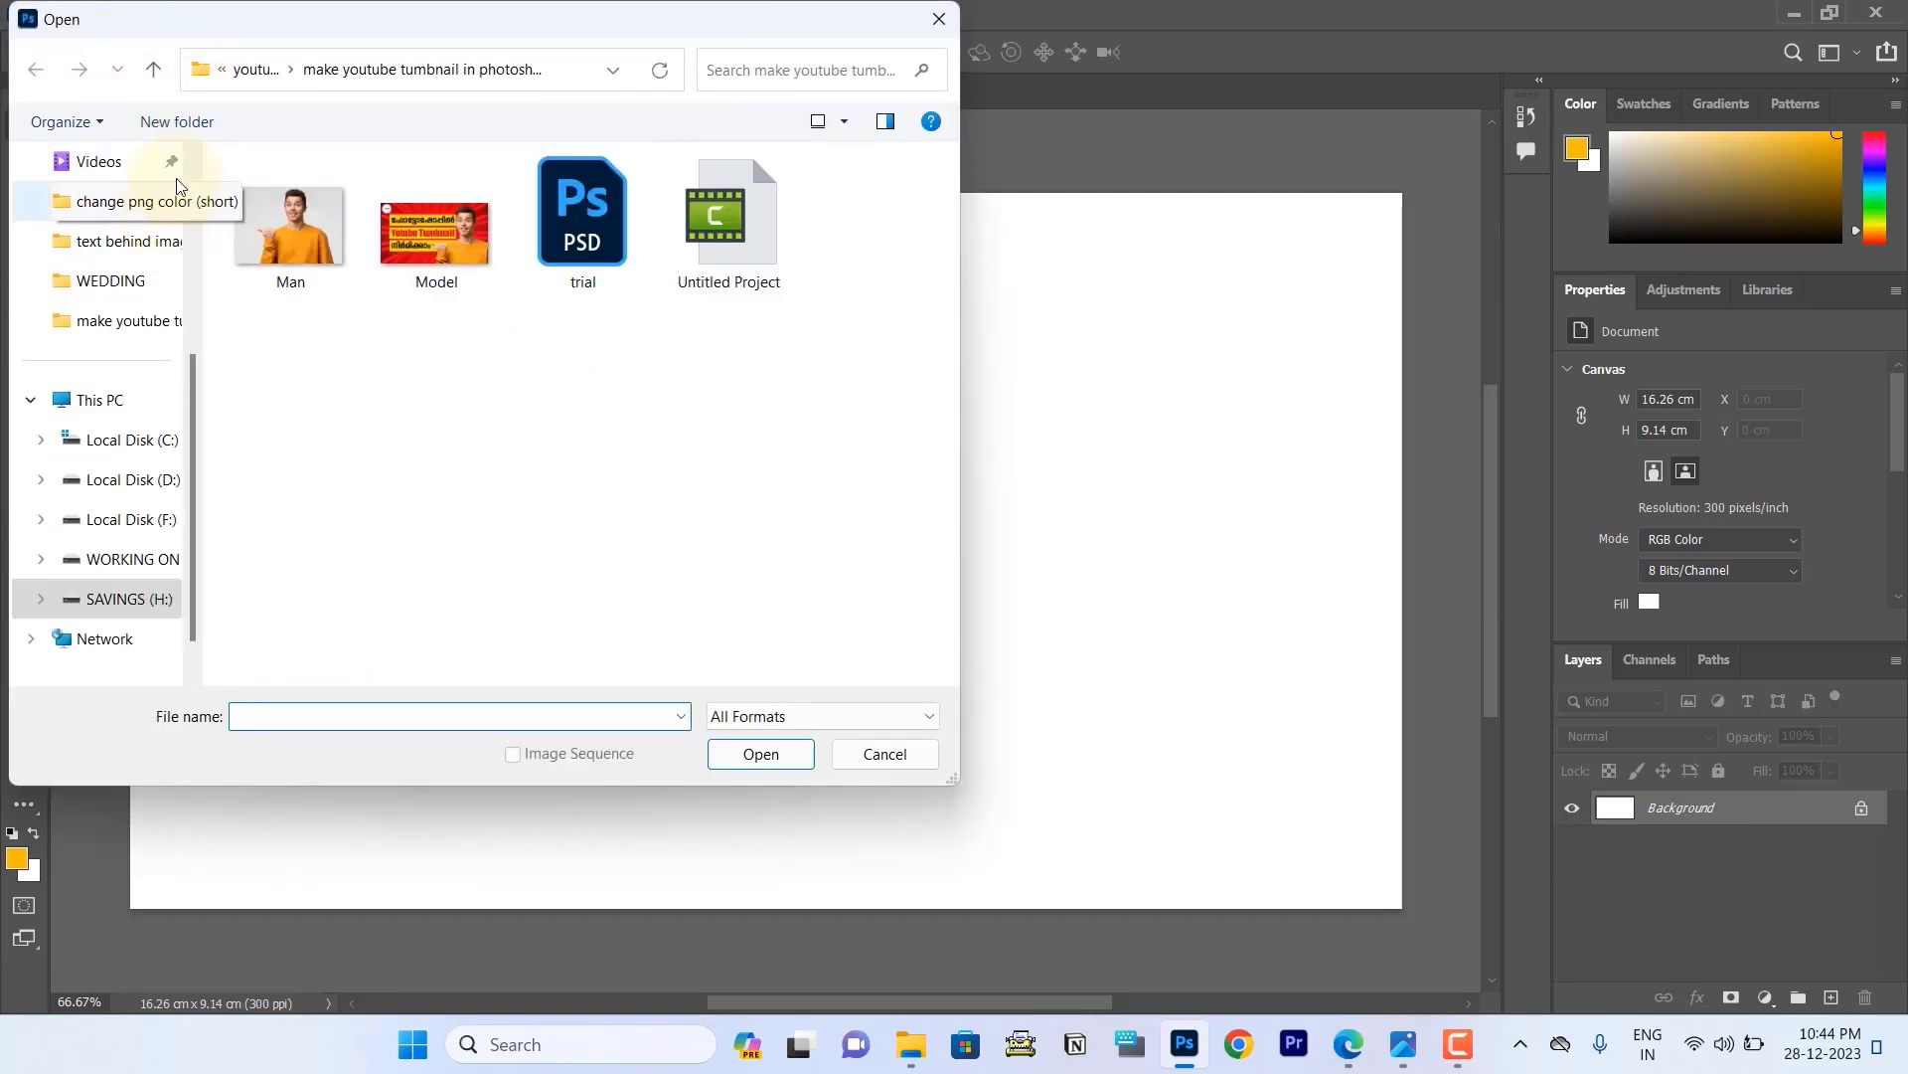
scroll(196, 169, up, 3)
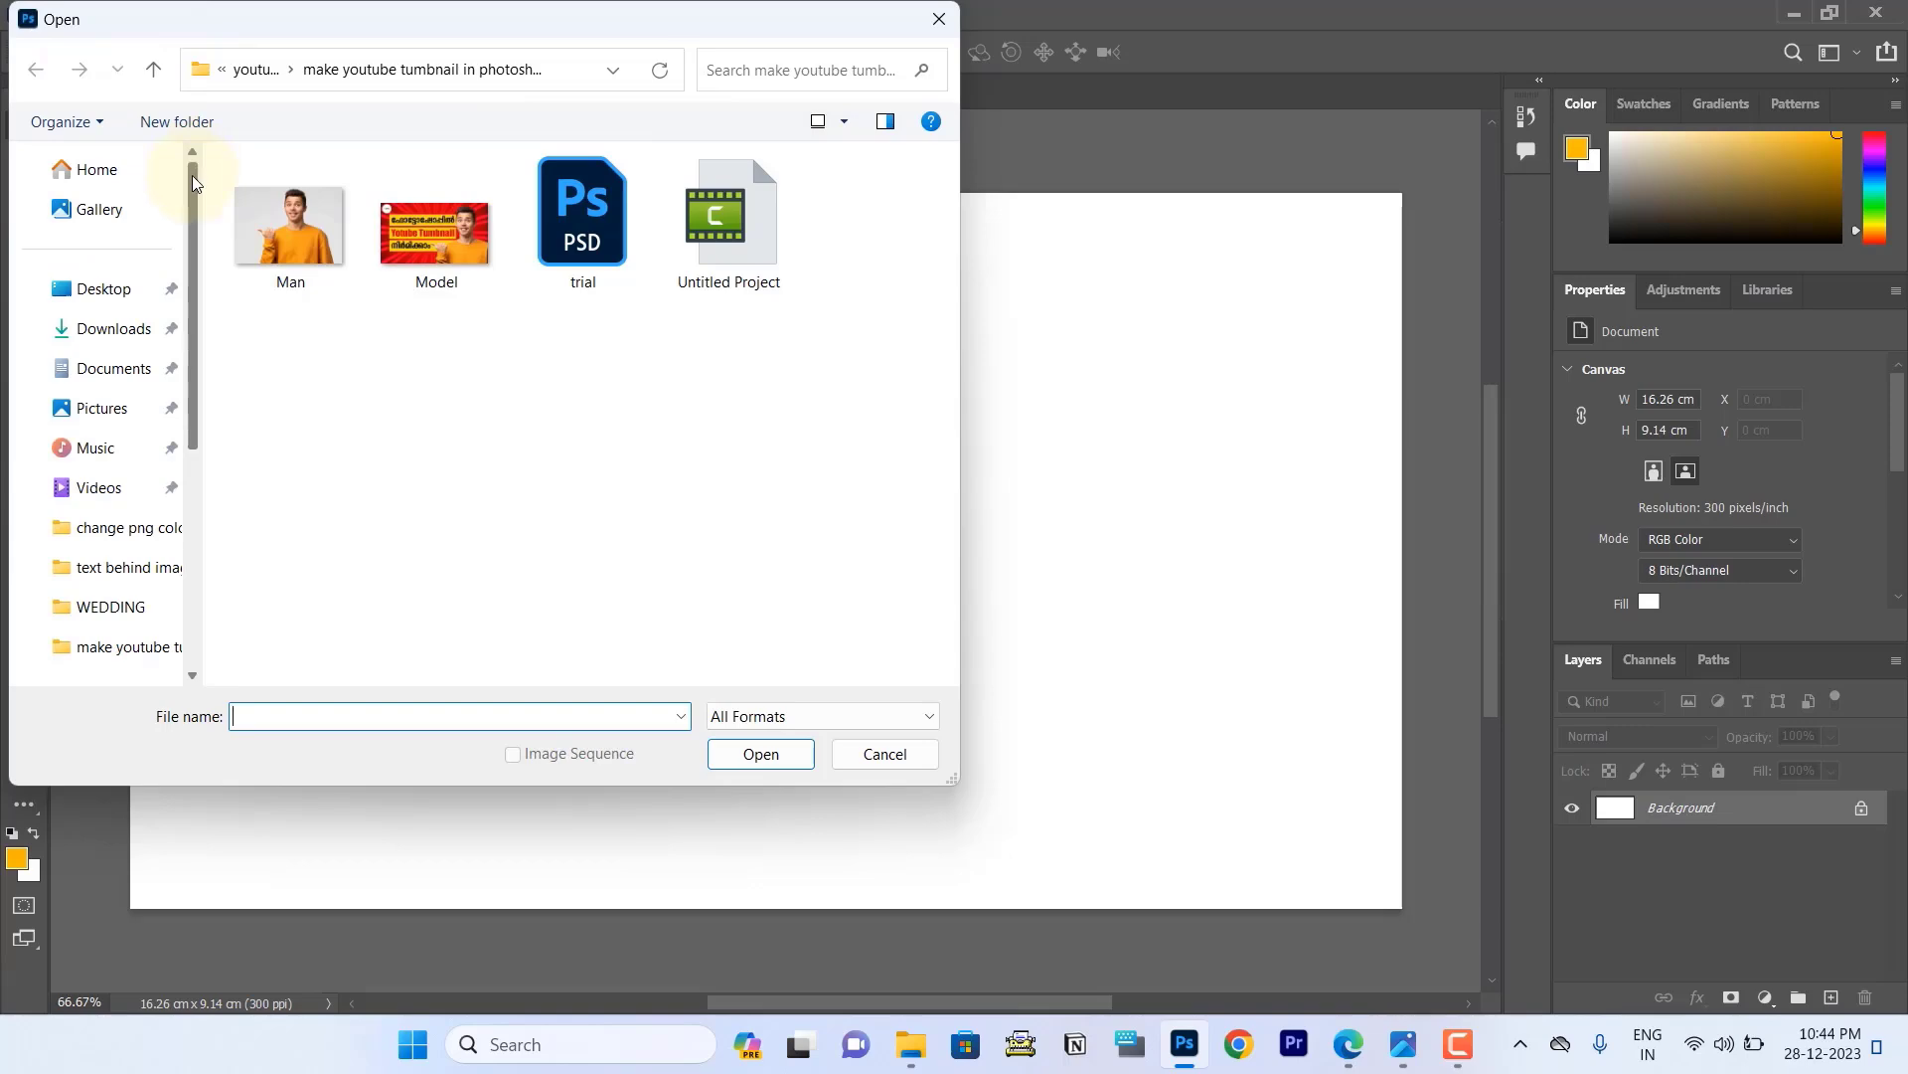
click(114, 328)
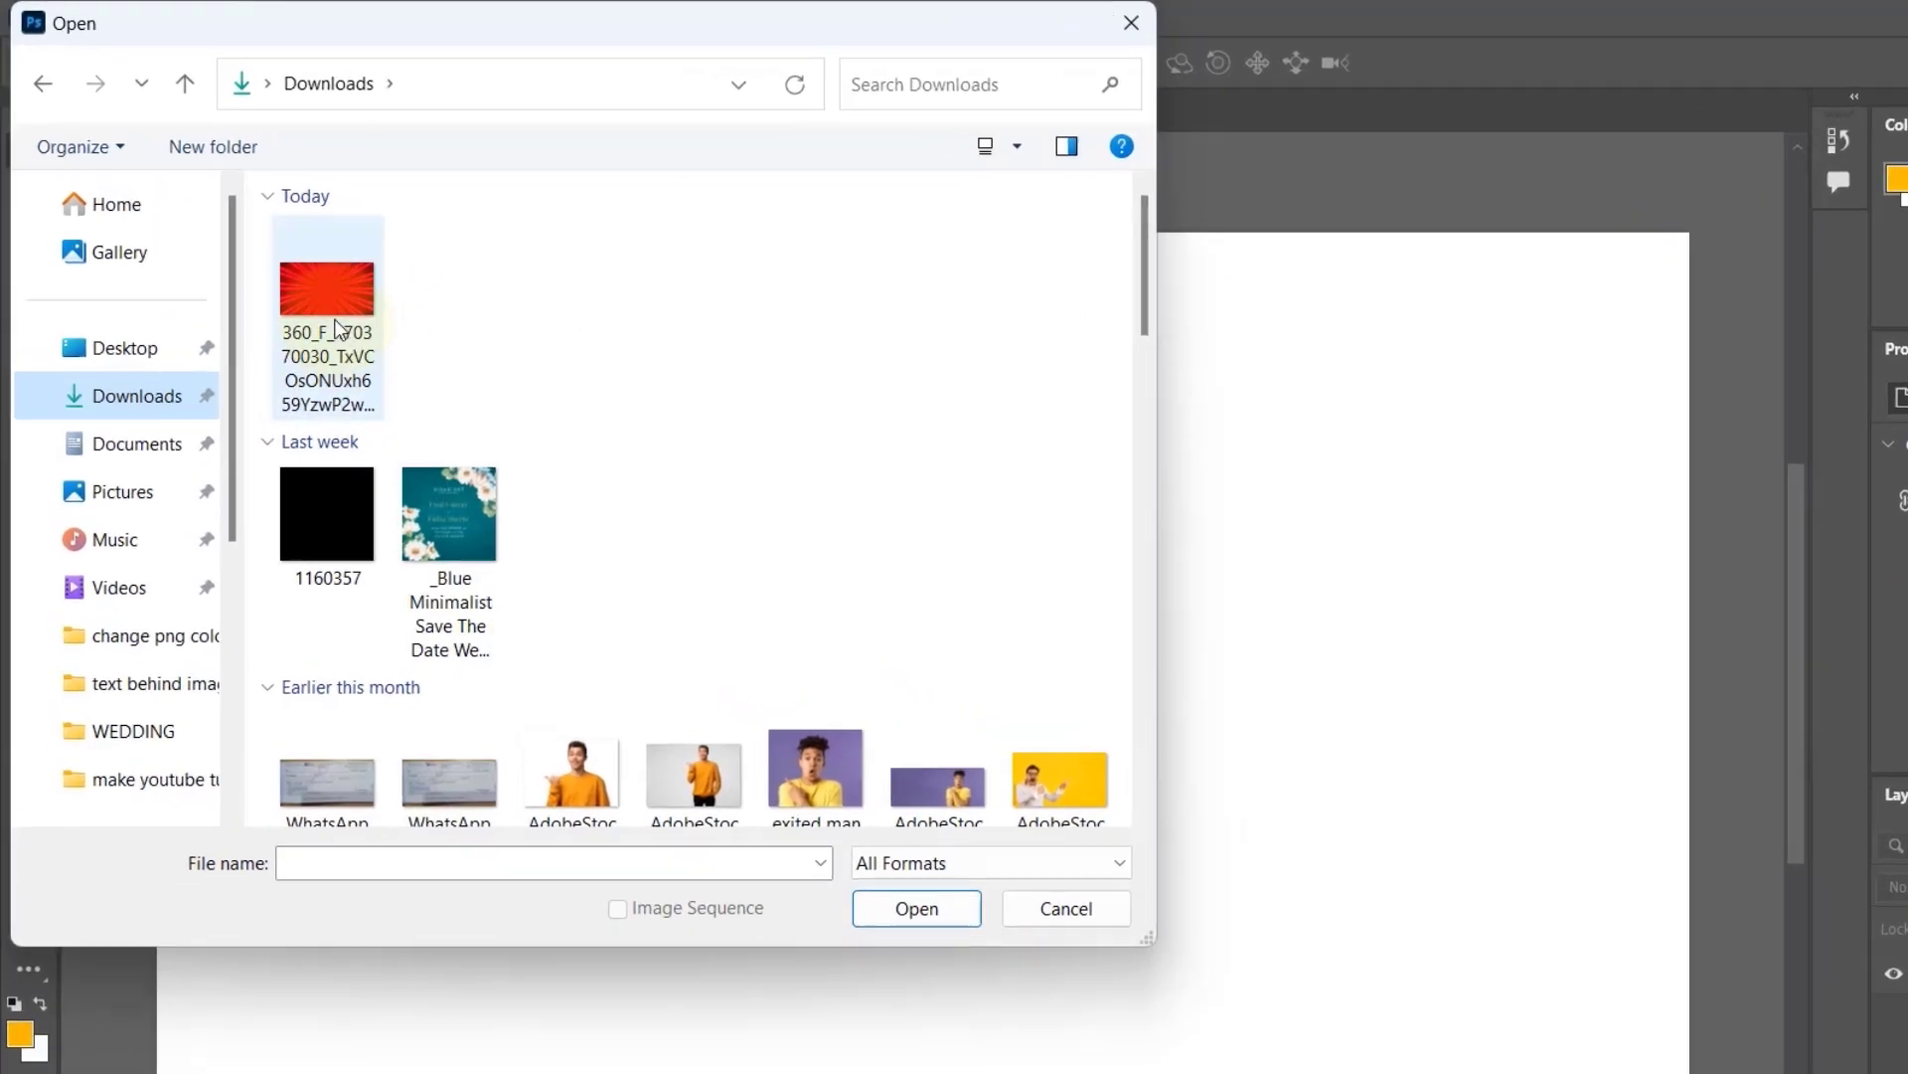
click(338, 328)
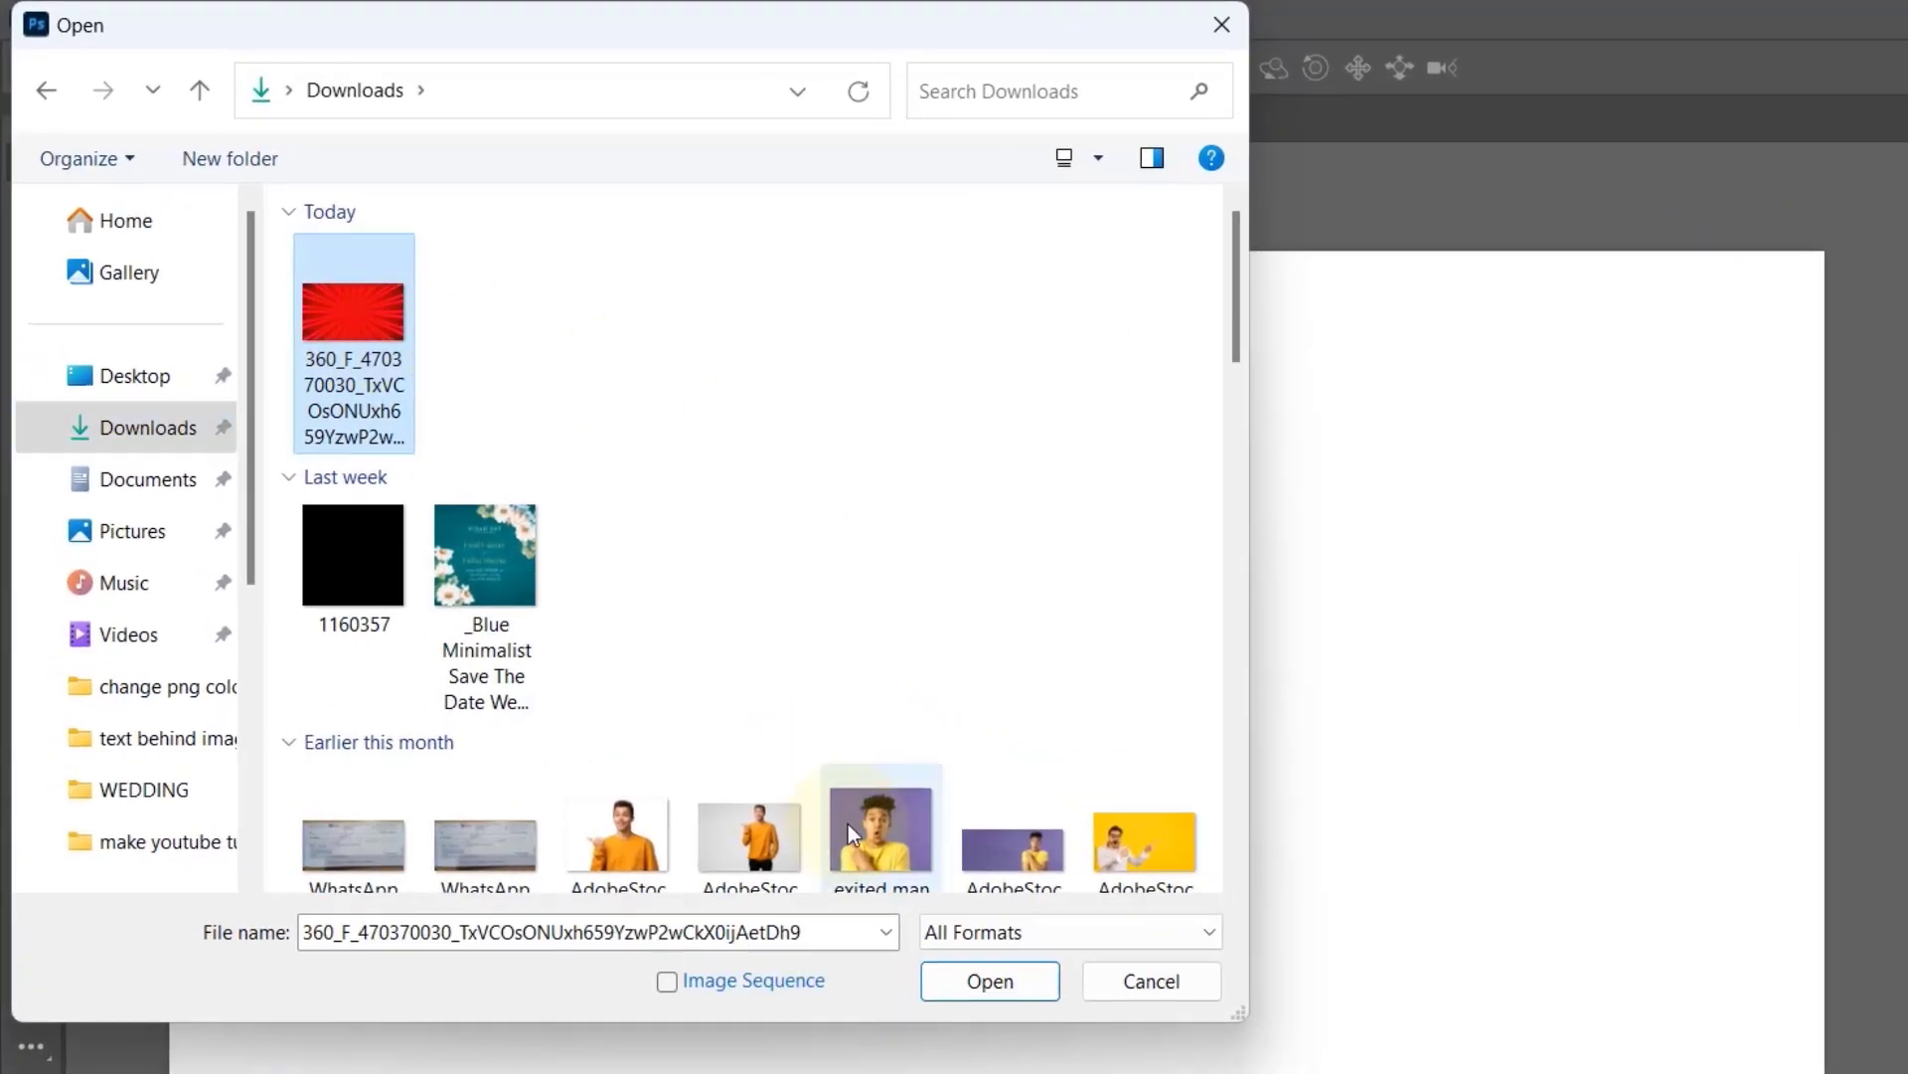
click(986, 979)
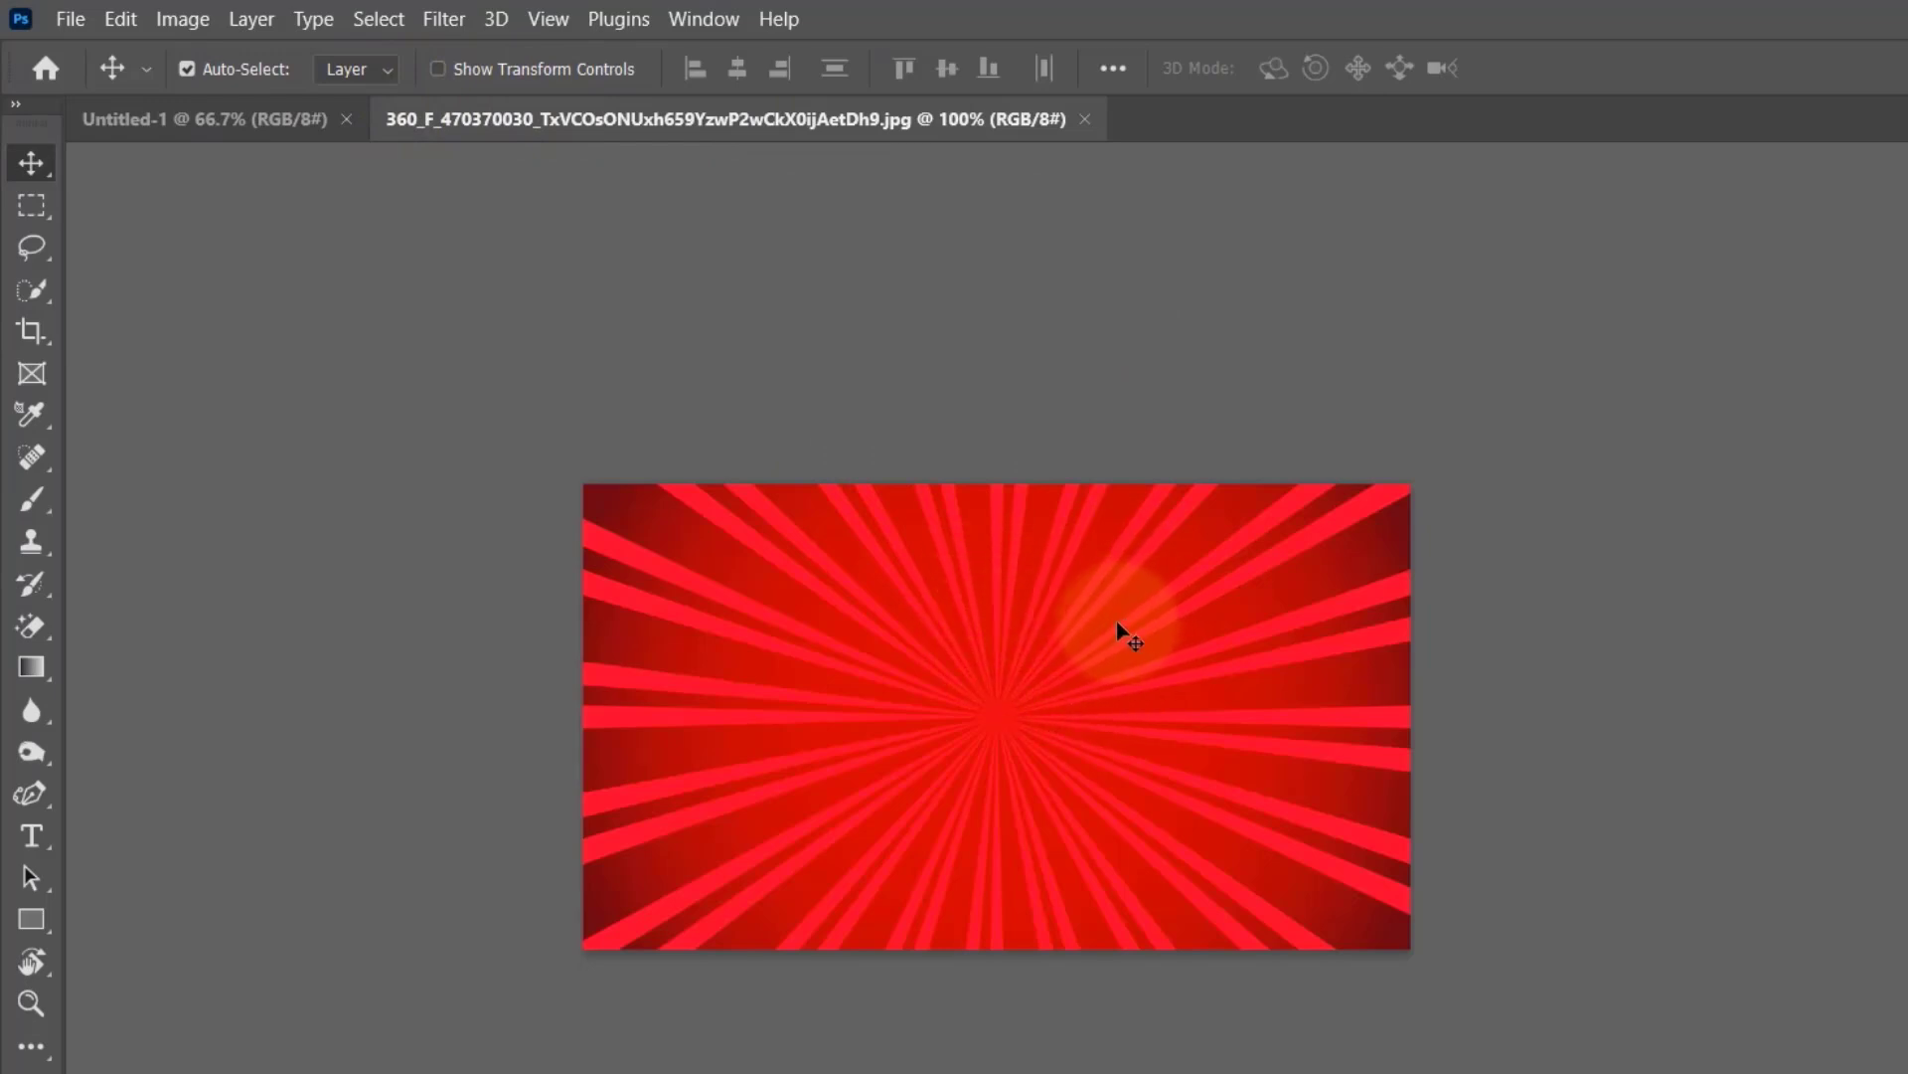
Drag the red sunburst into Untitled-1 and scale it to about 327% to fill the canvas.
mouse_move(1093, 617)
mouse_down()
mouse_move(1027, 600)
mouse_move(355, 241)
mouse_move(237, 118)
mouse_move(277, 263)
mouse_move(316, 320)
mouse_move(583, 527)
mouse_up()
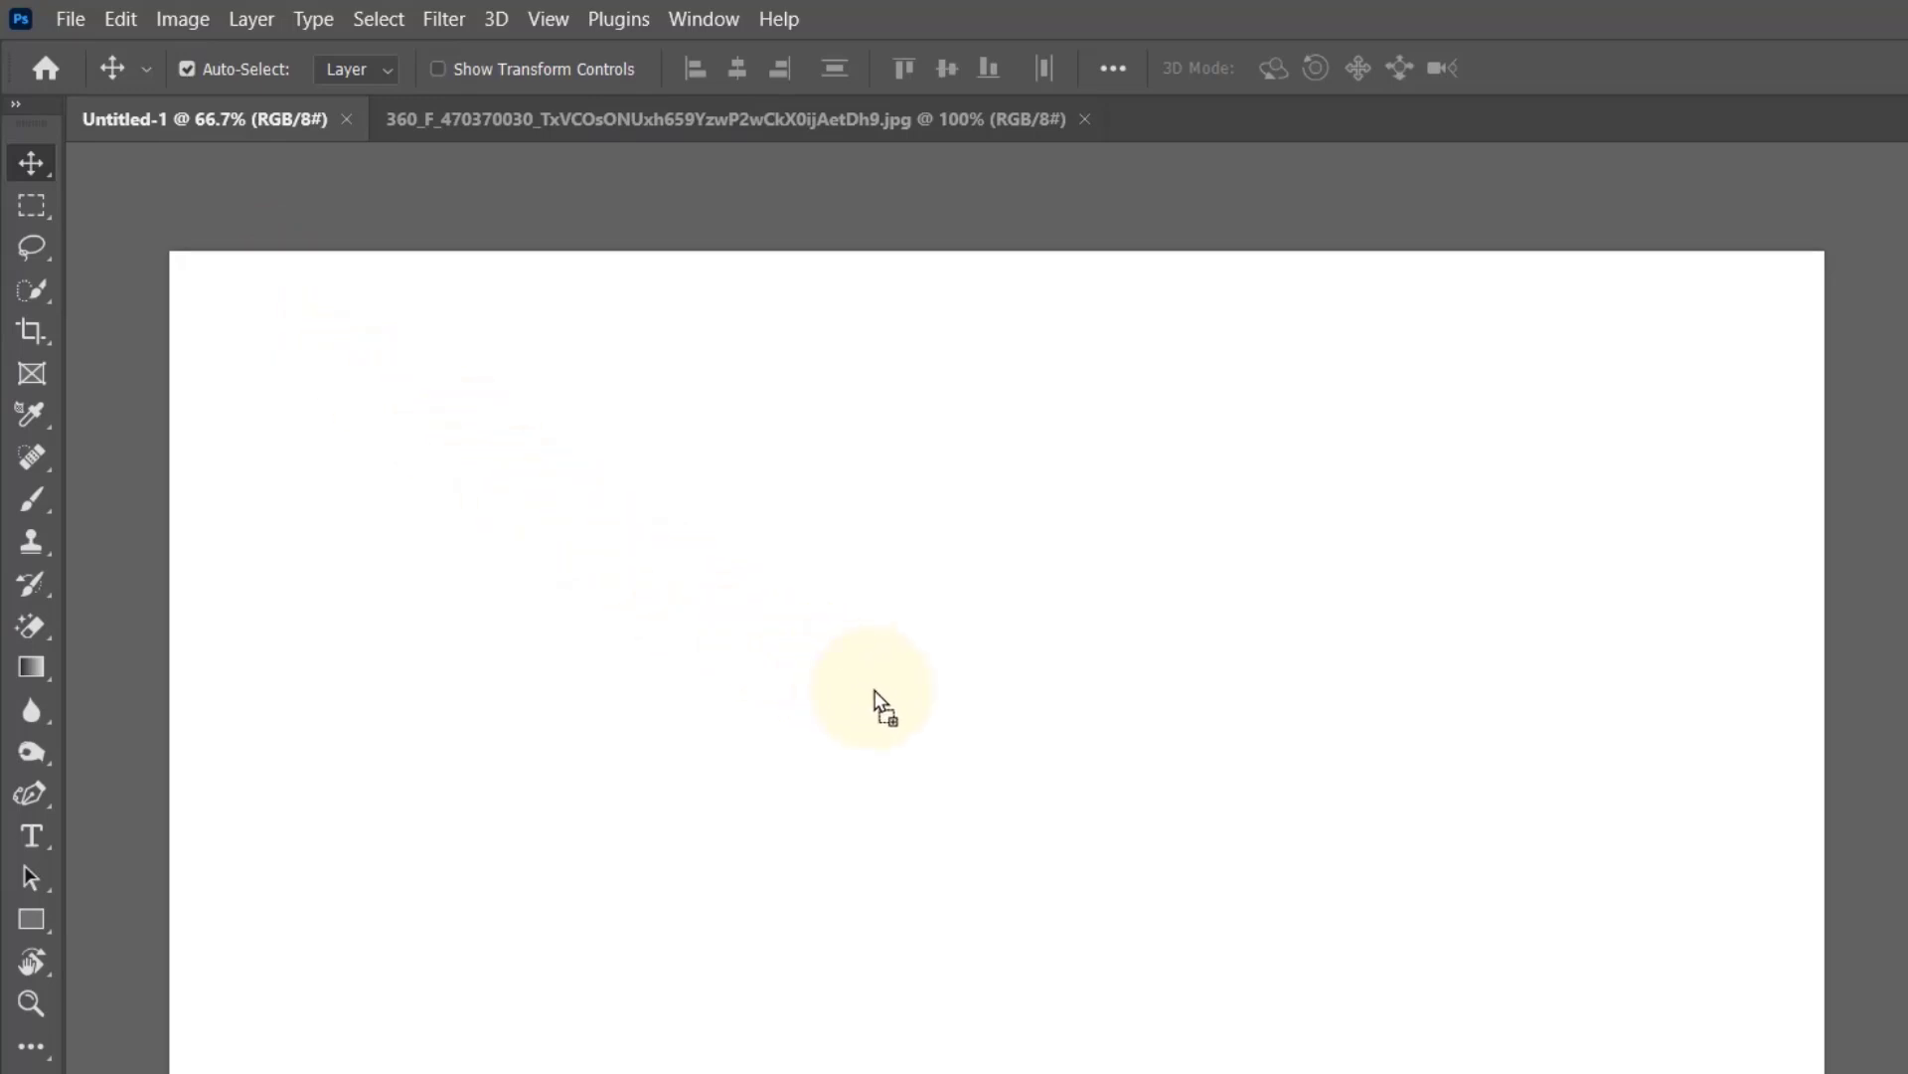
drag(873, 690, 871, 684)
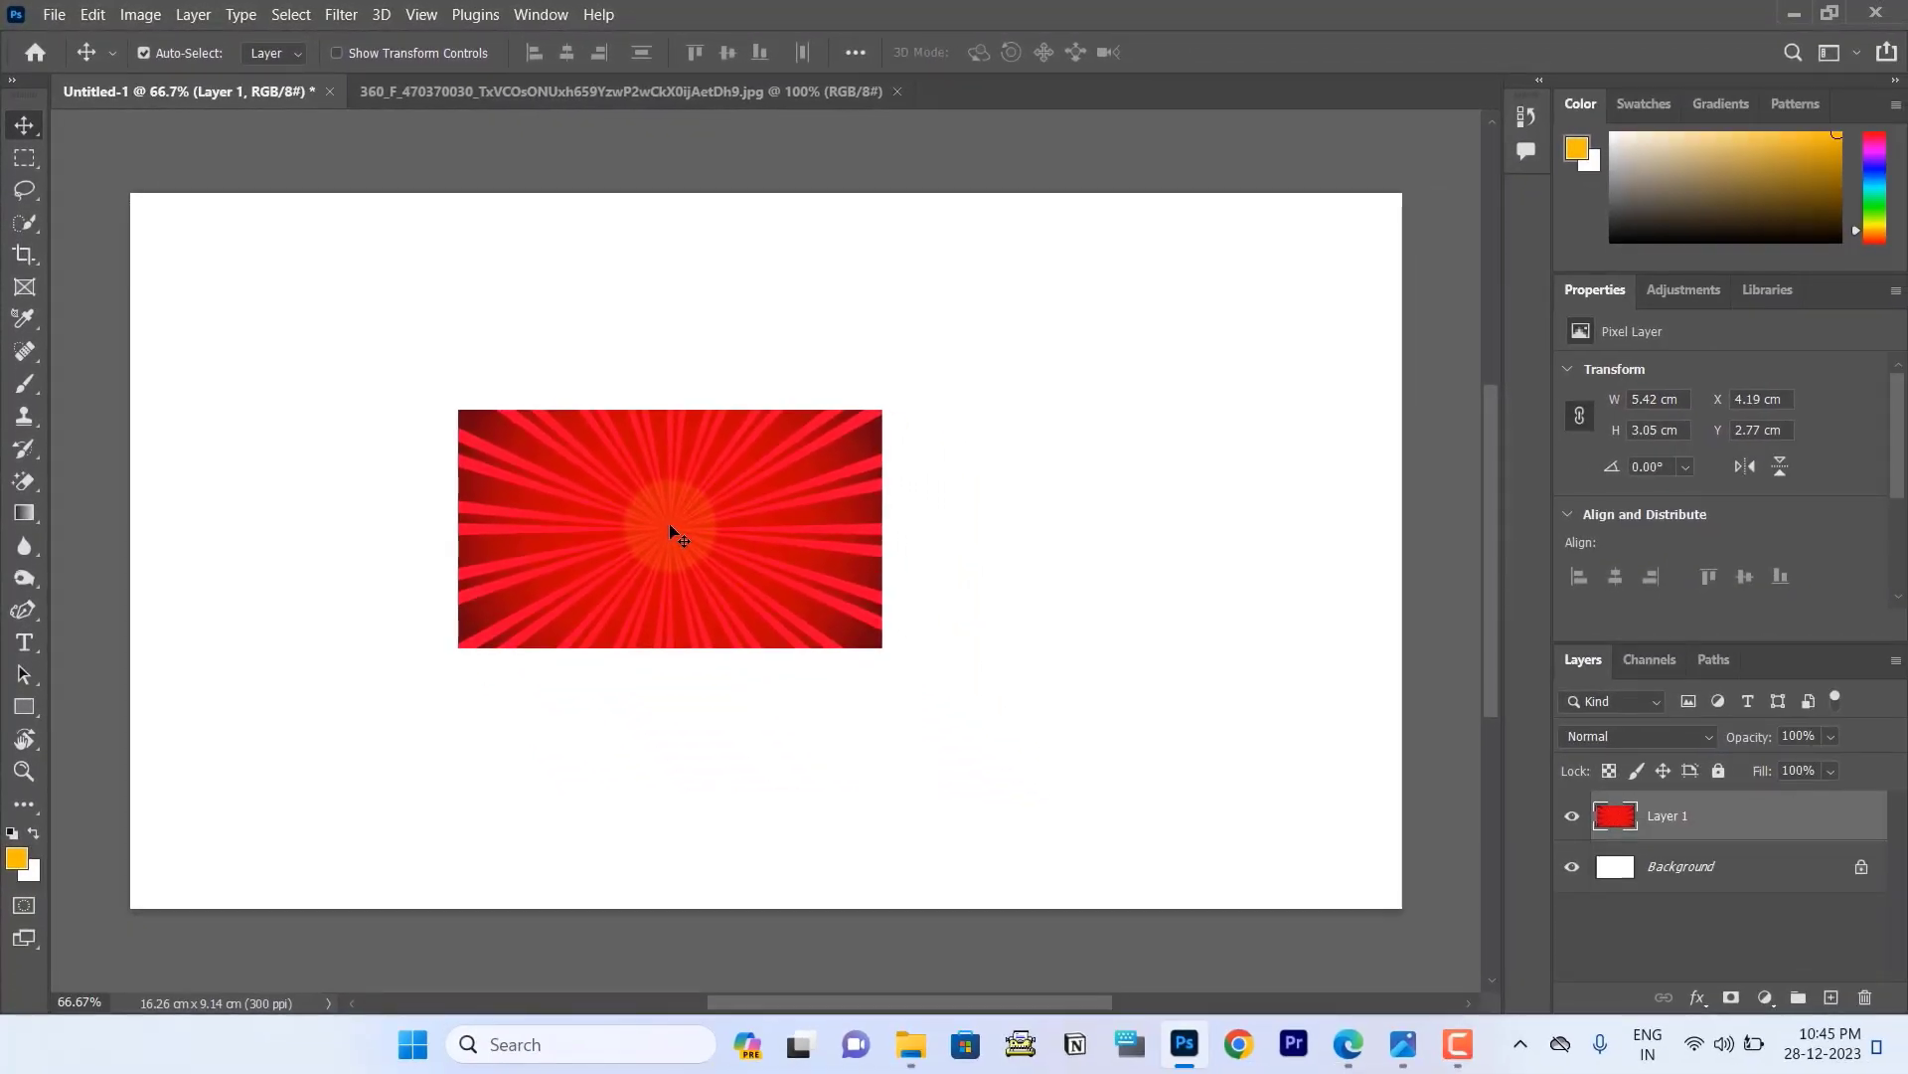
key(ctrl+t)
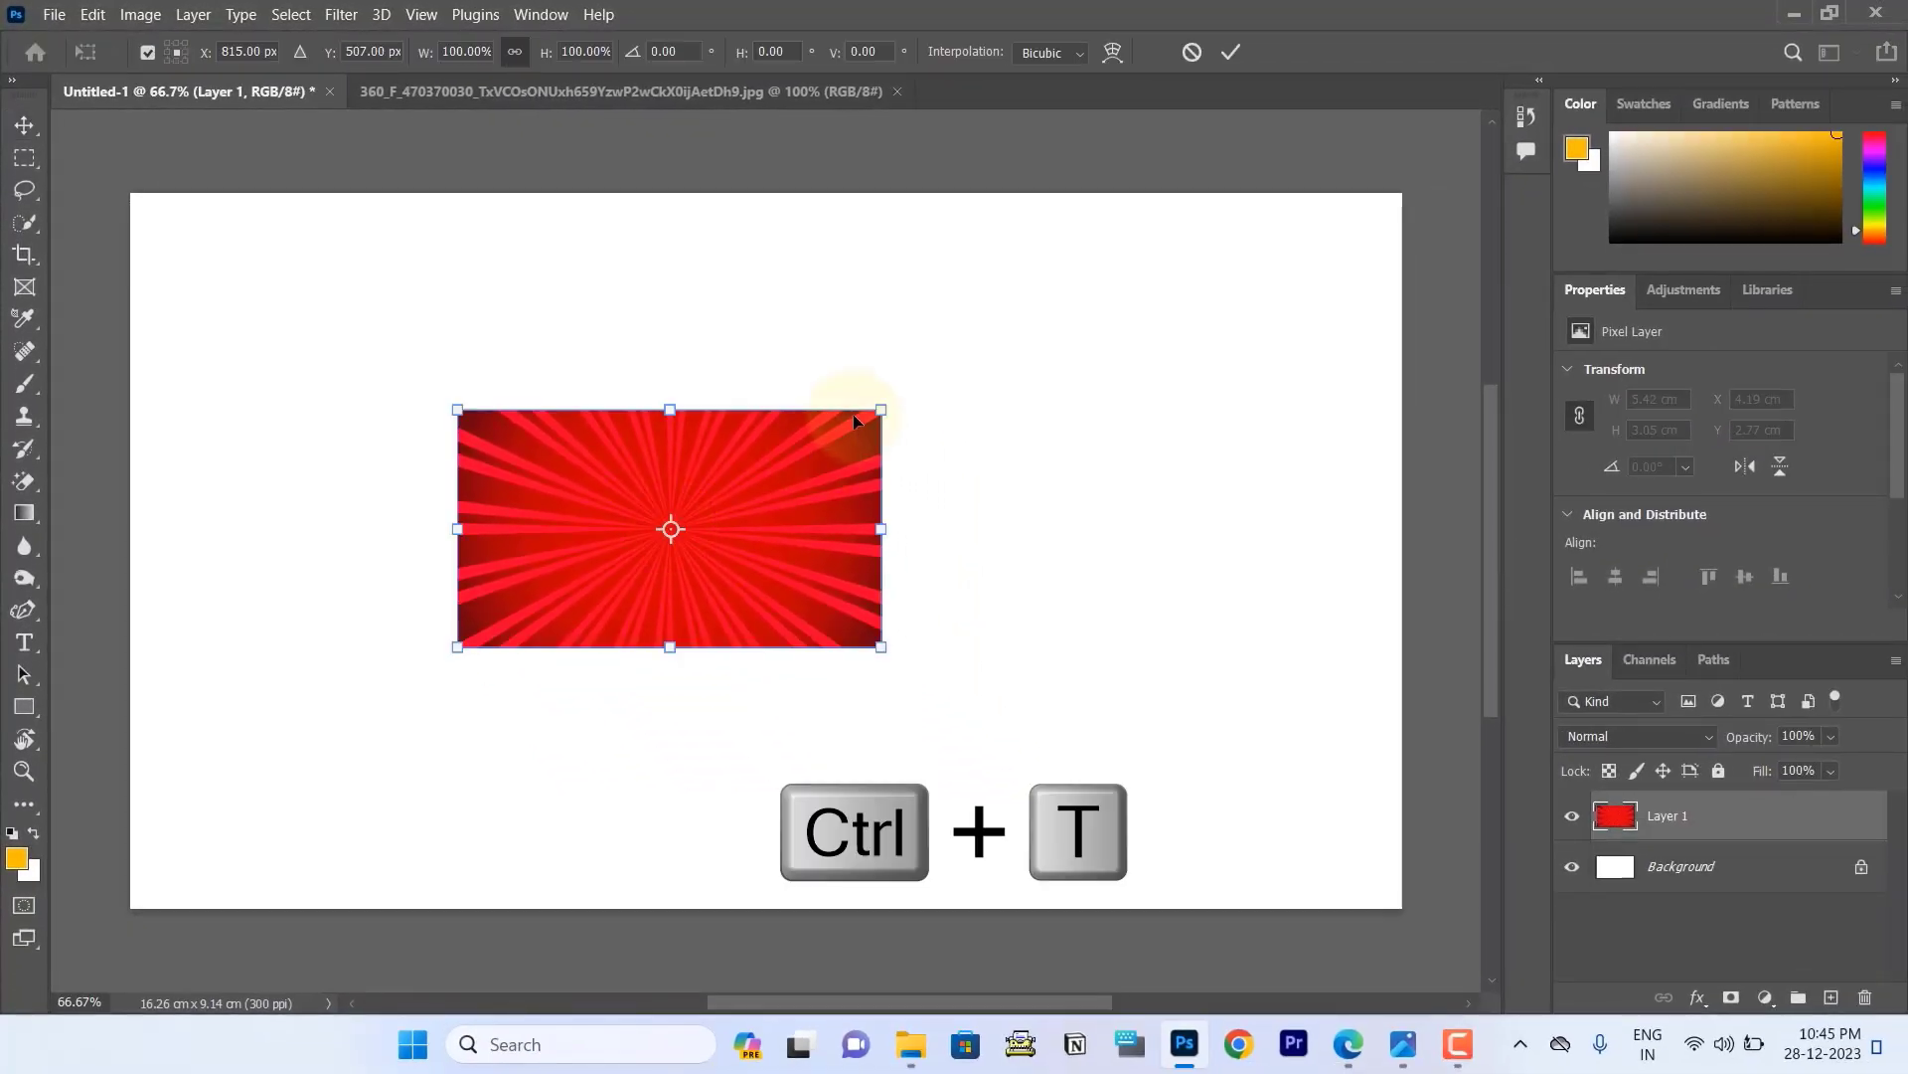
drag(870, 408, 1263, 329)
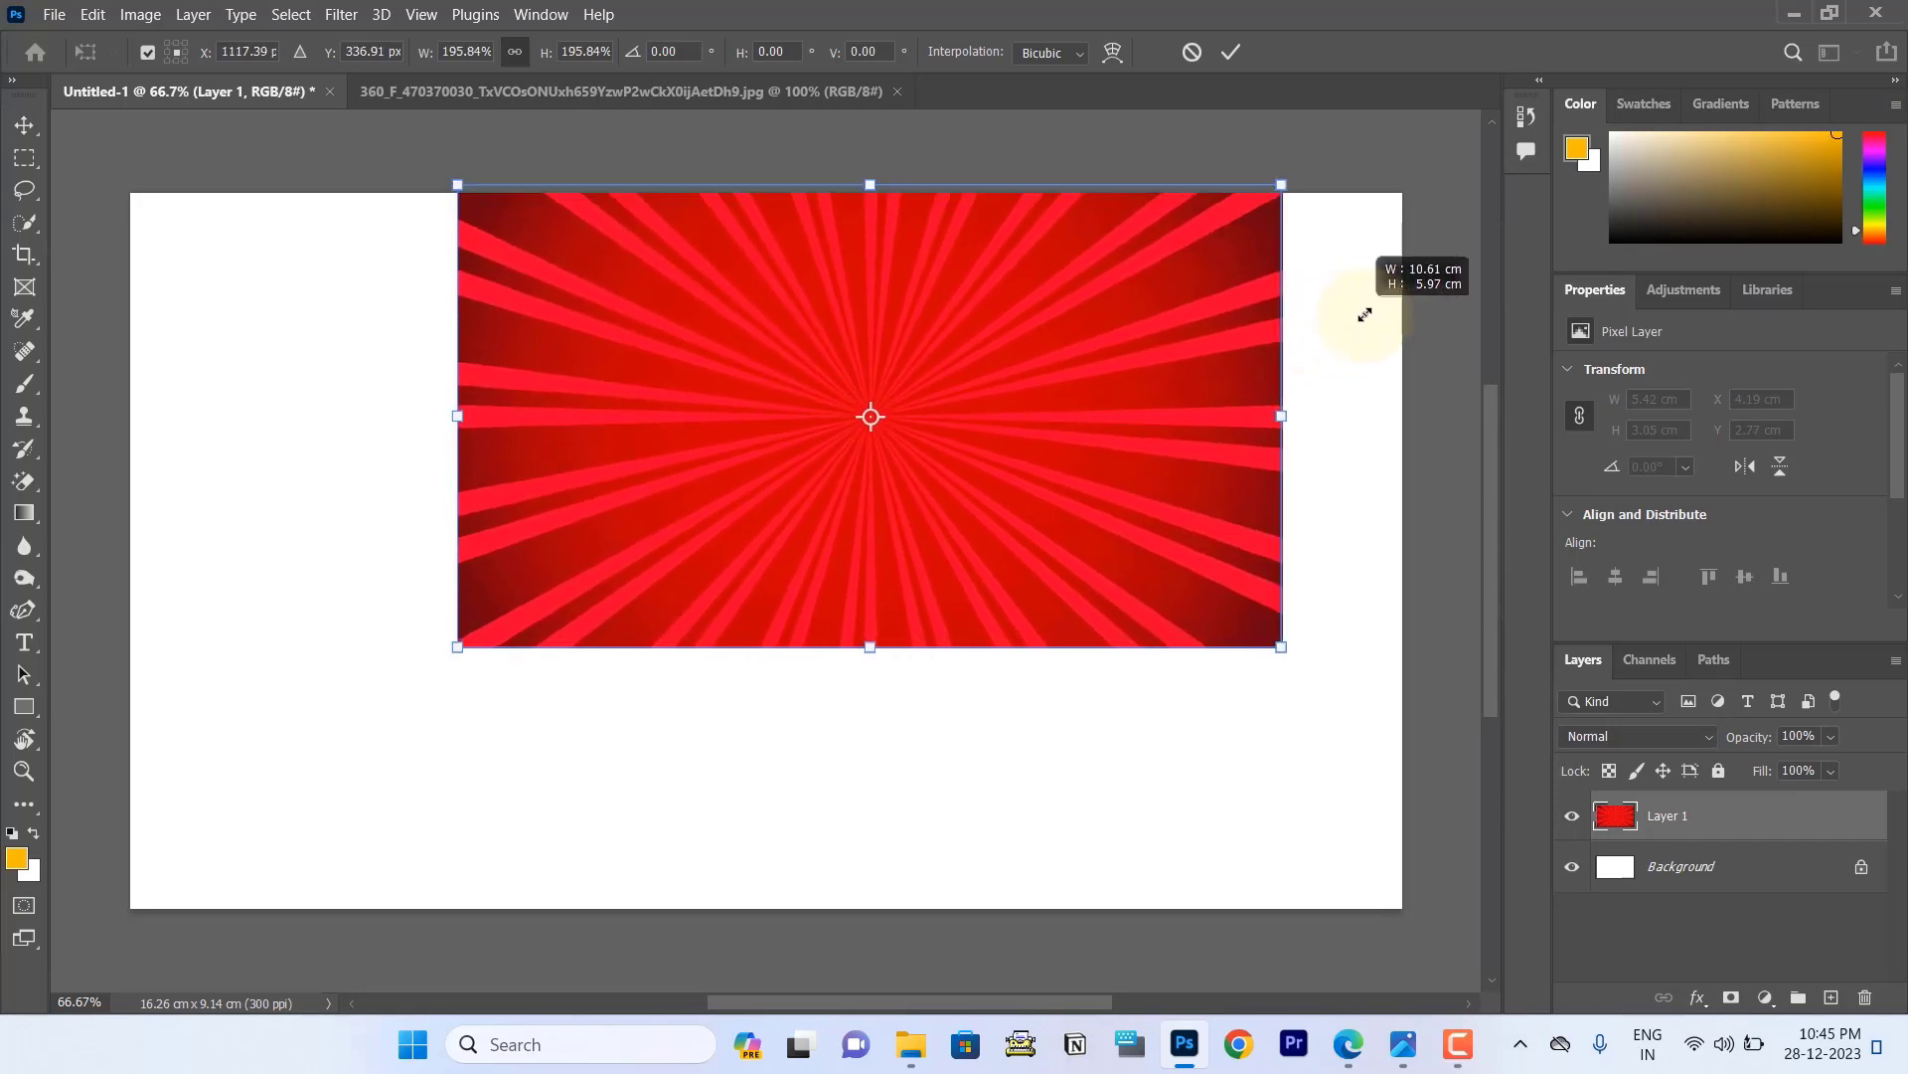
drag(1263, 329, 1441, 289)
drag(898, 583, 611, 600)
drag(1386, 869, 1448, 909)
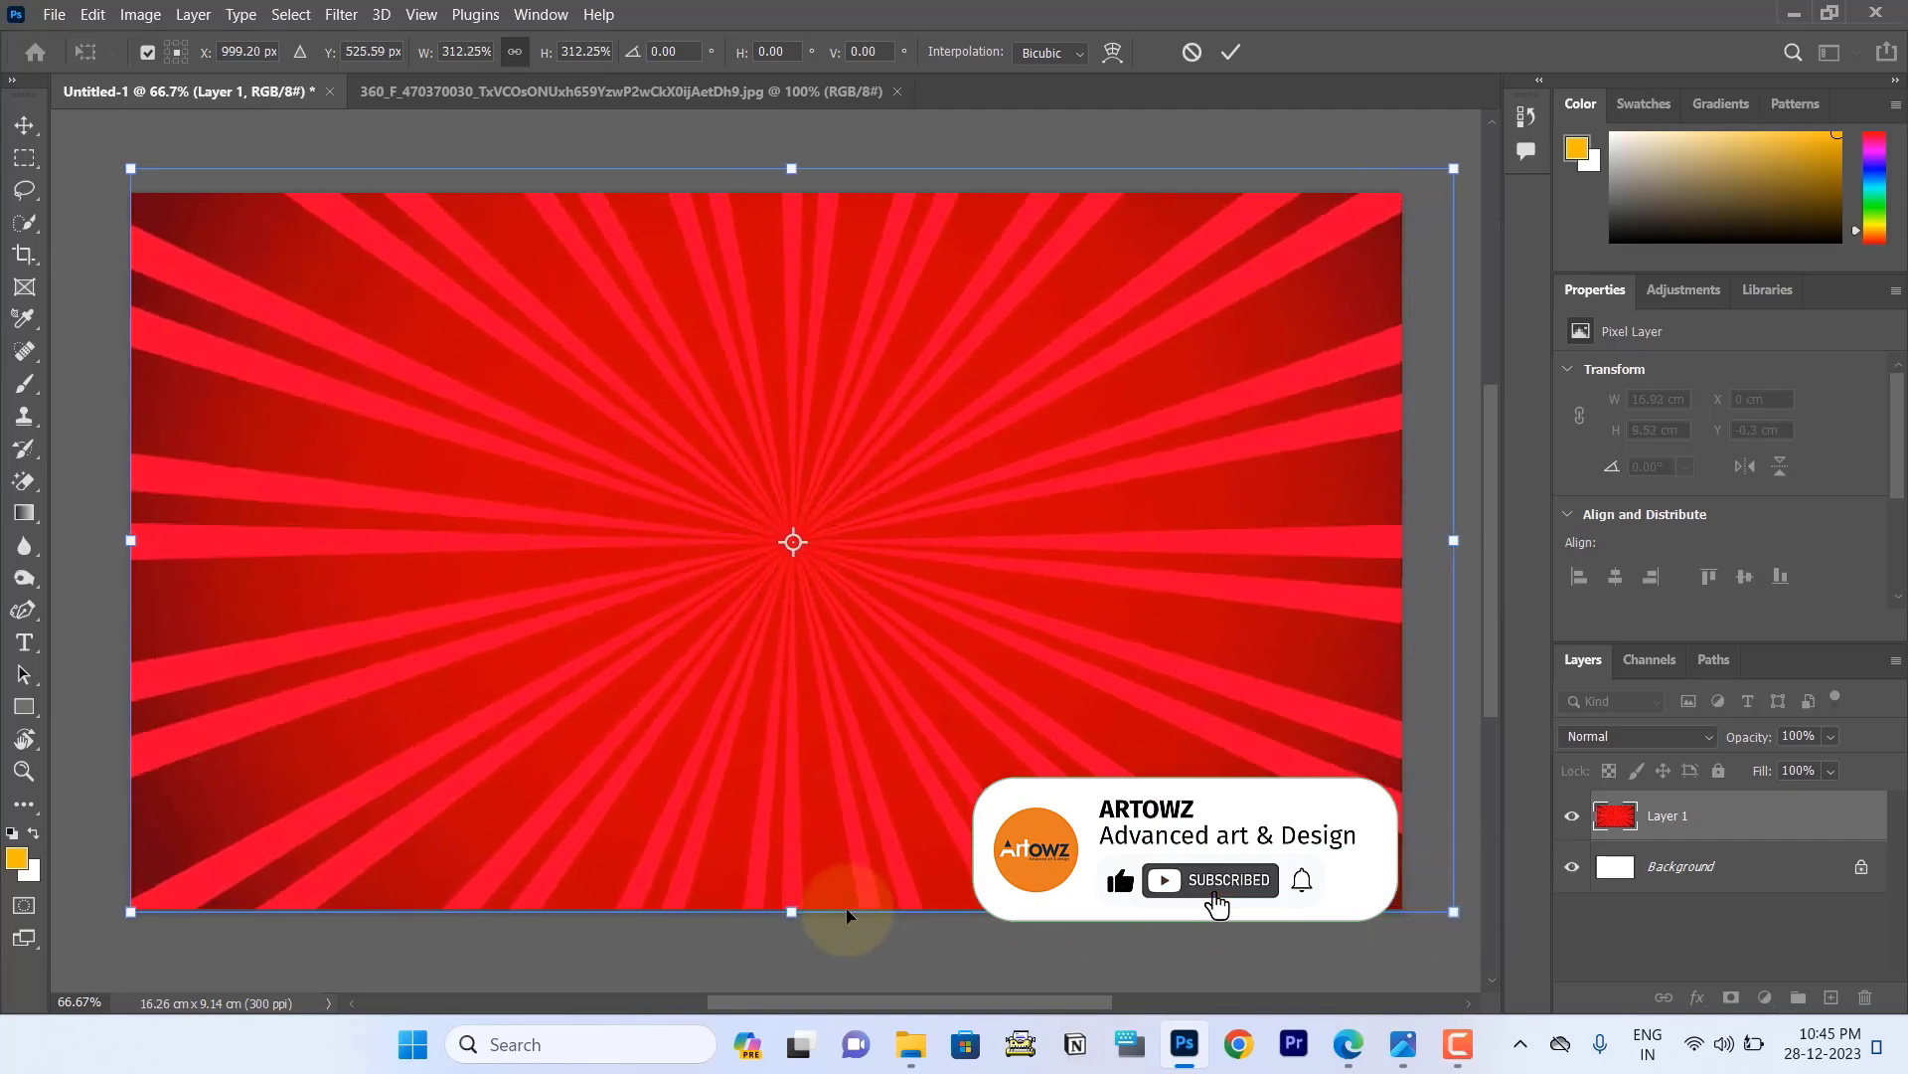
drag(837, 787, 815, 783)
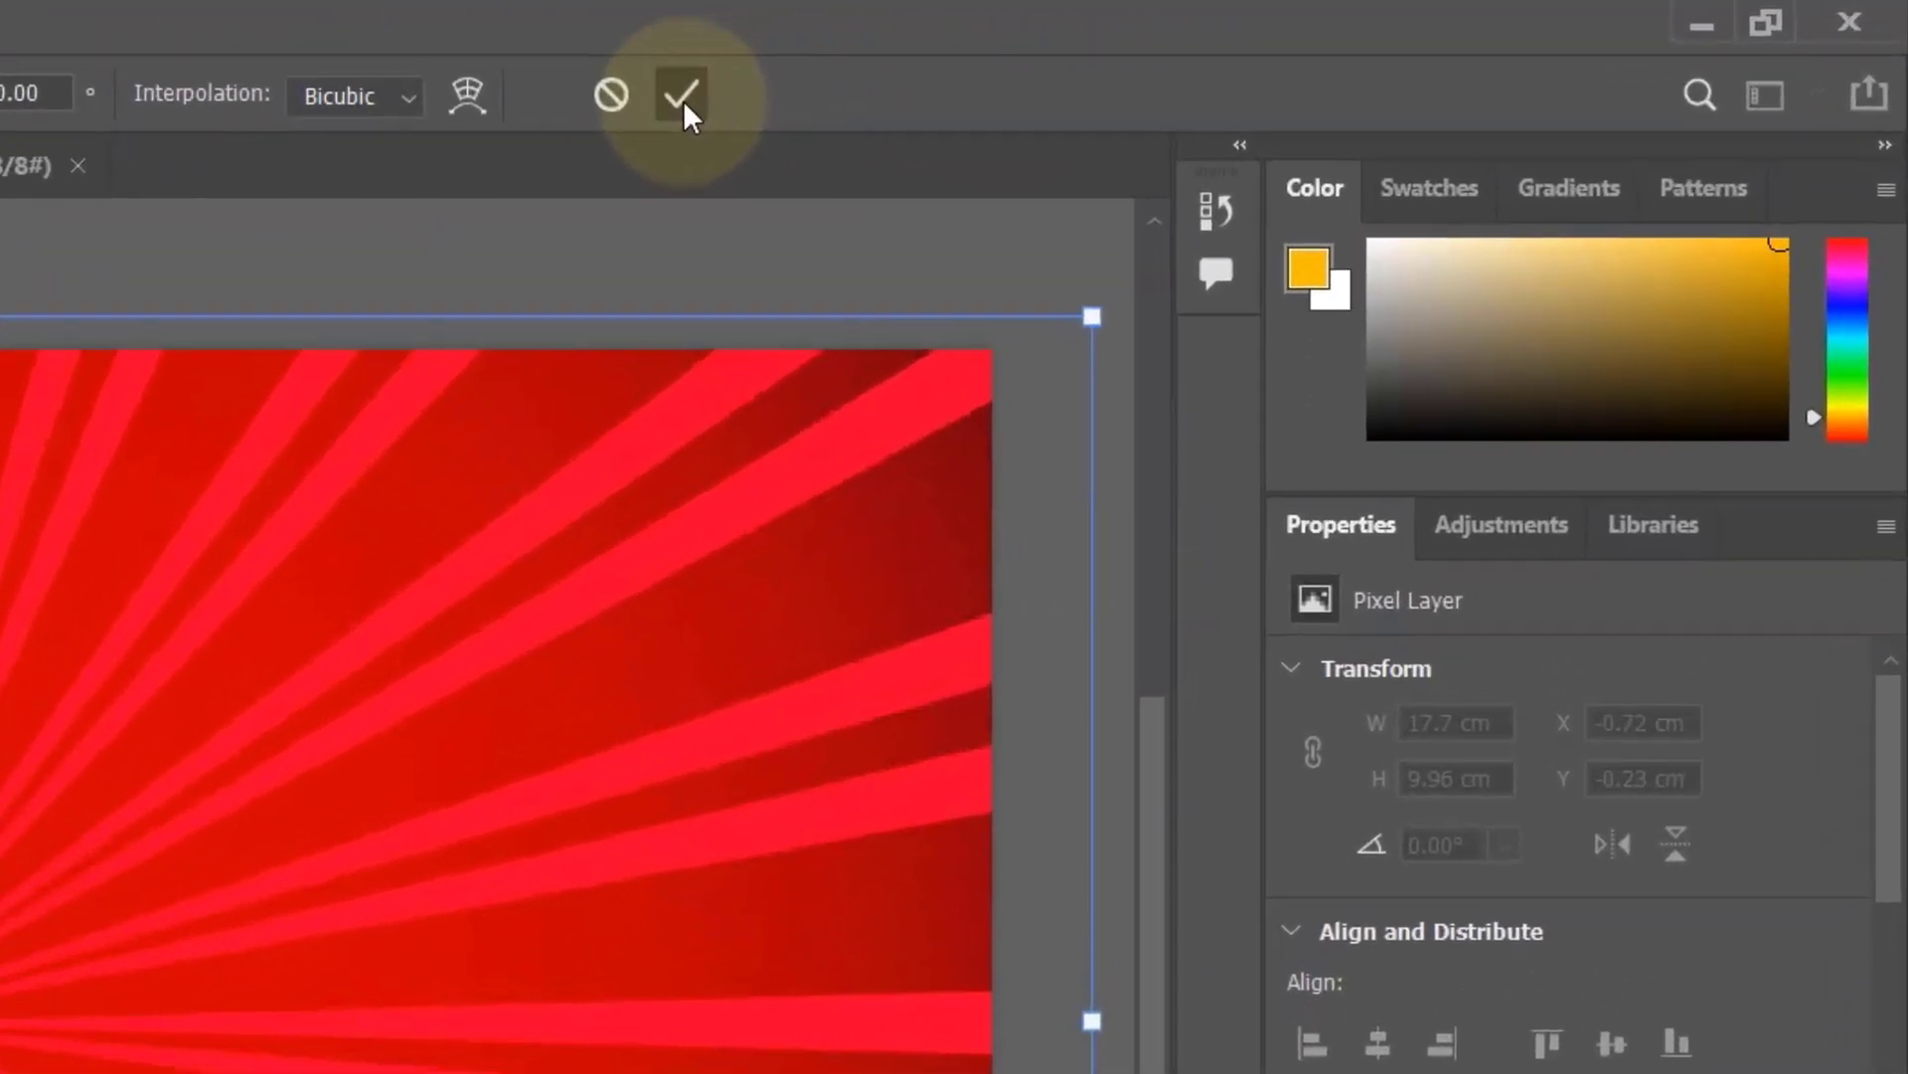
click(683, 100)
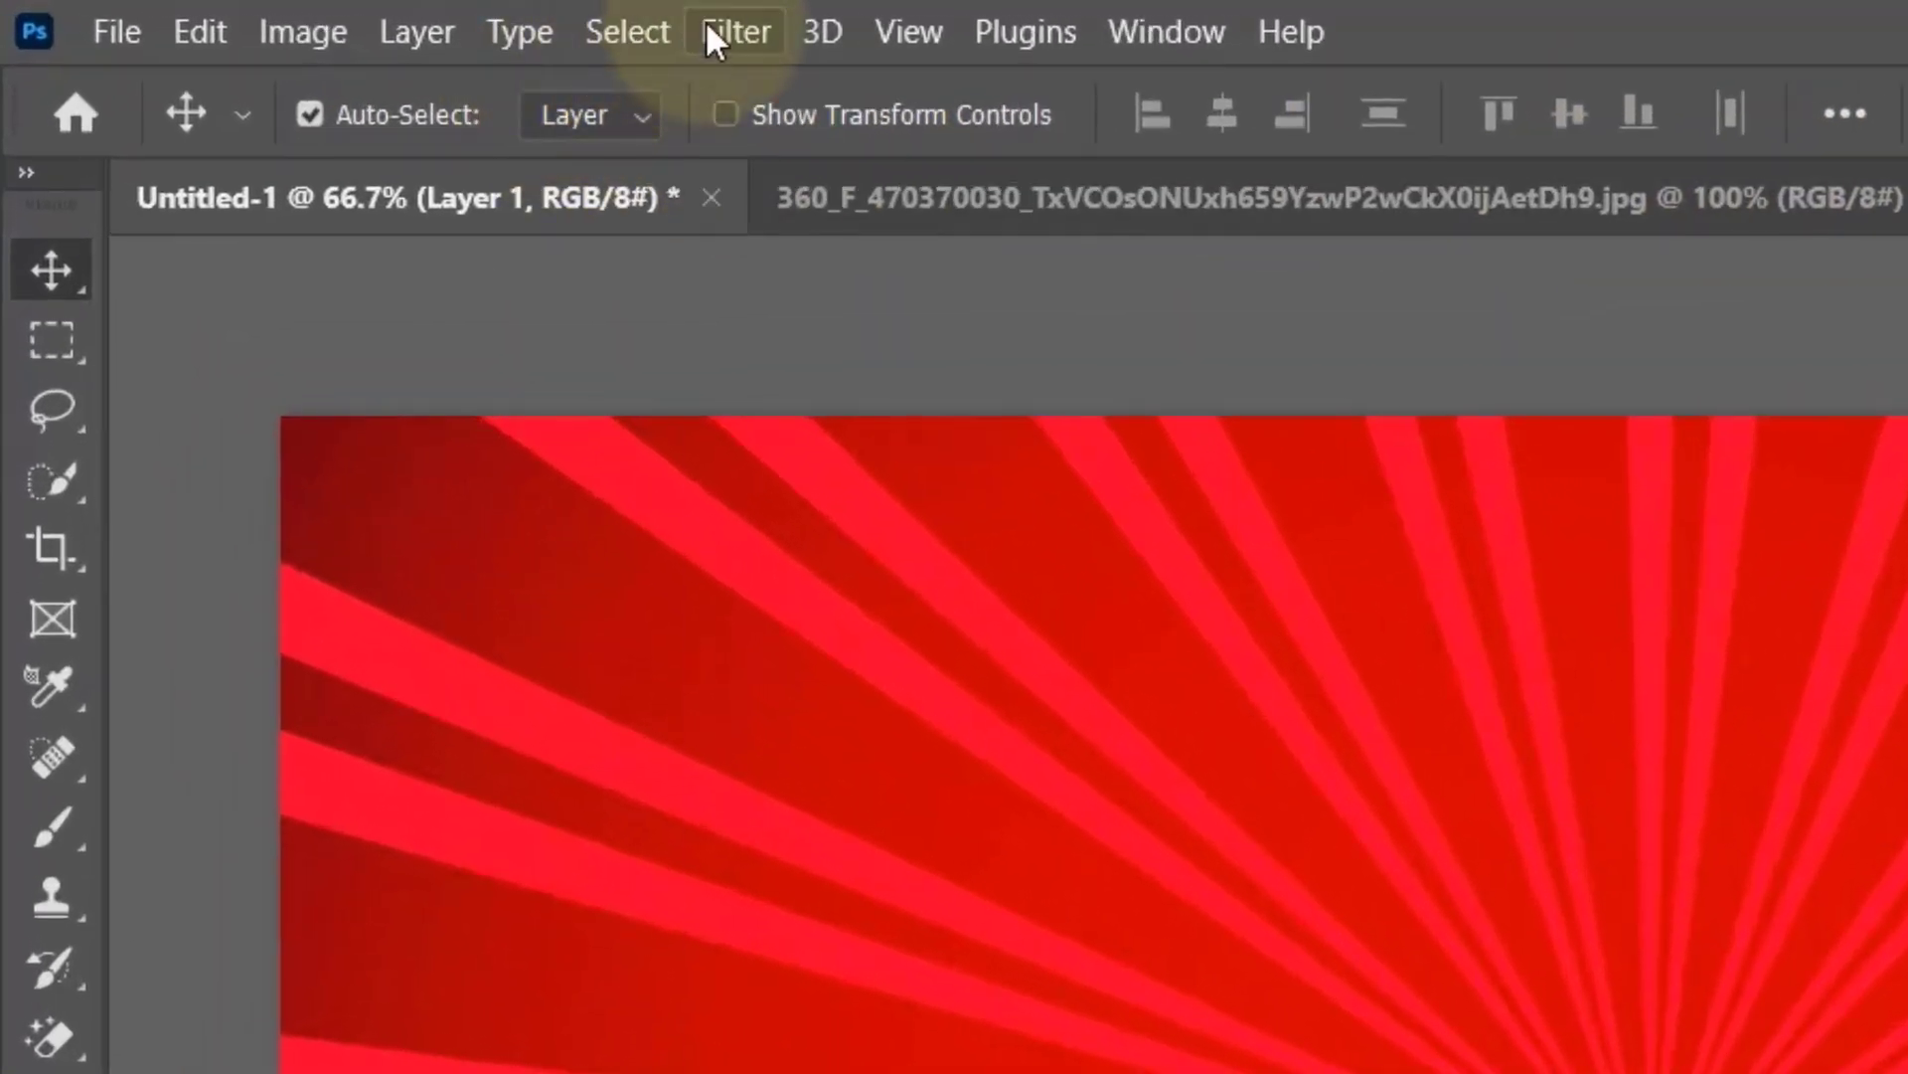
Apply a 4.4-pixel Gaussian Blur to the sunburst layer.
click(736, 32)
mouse_move(766, 672)
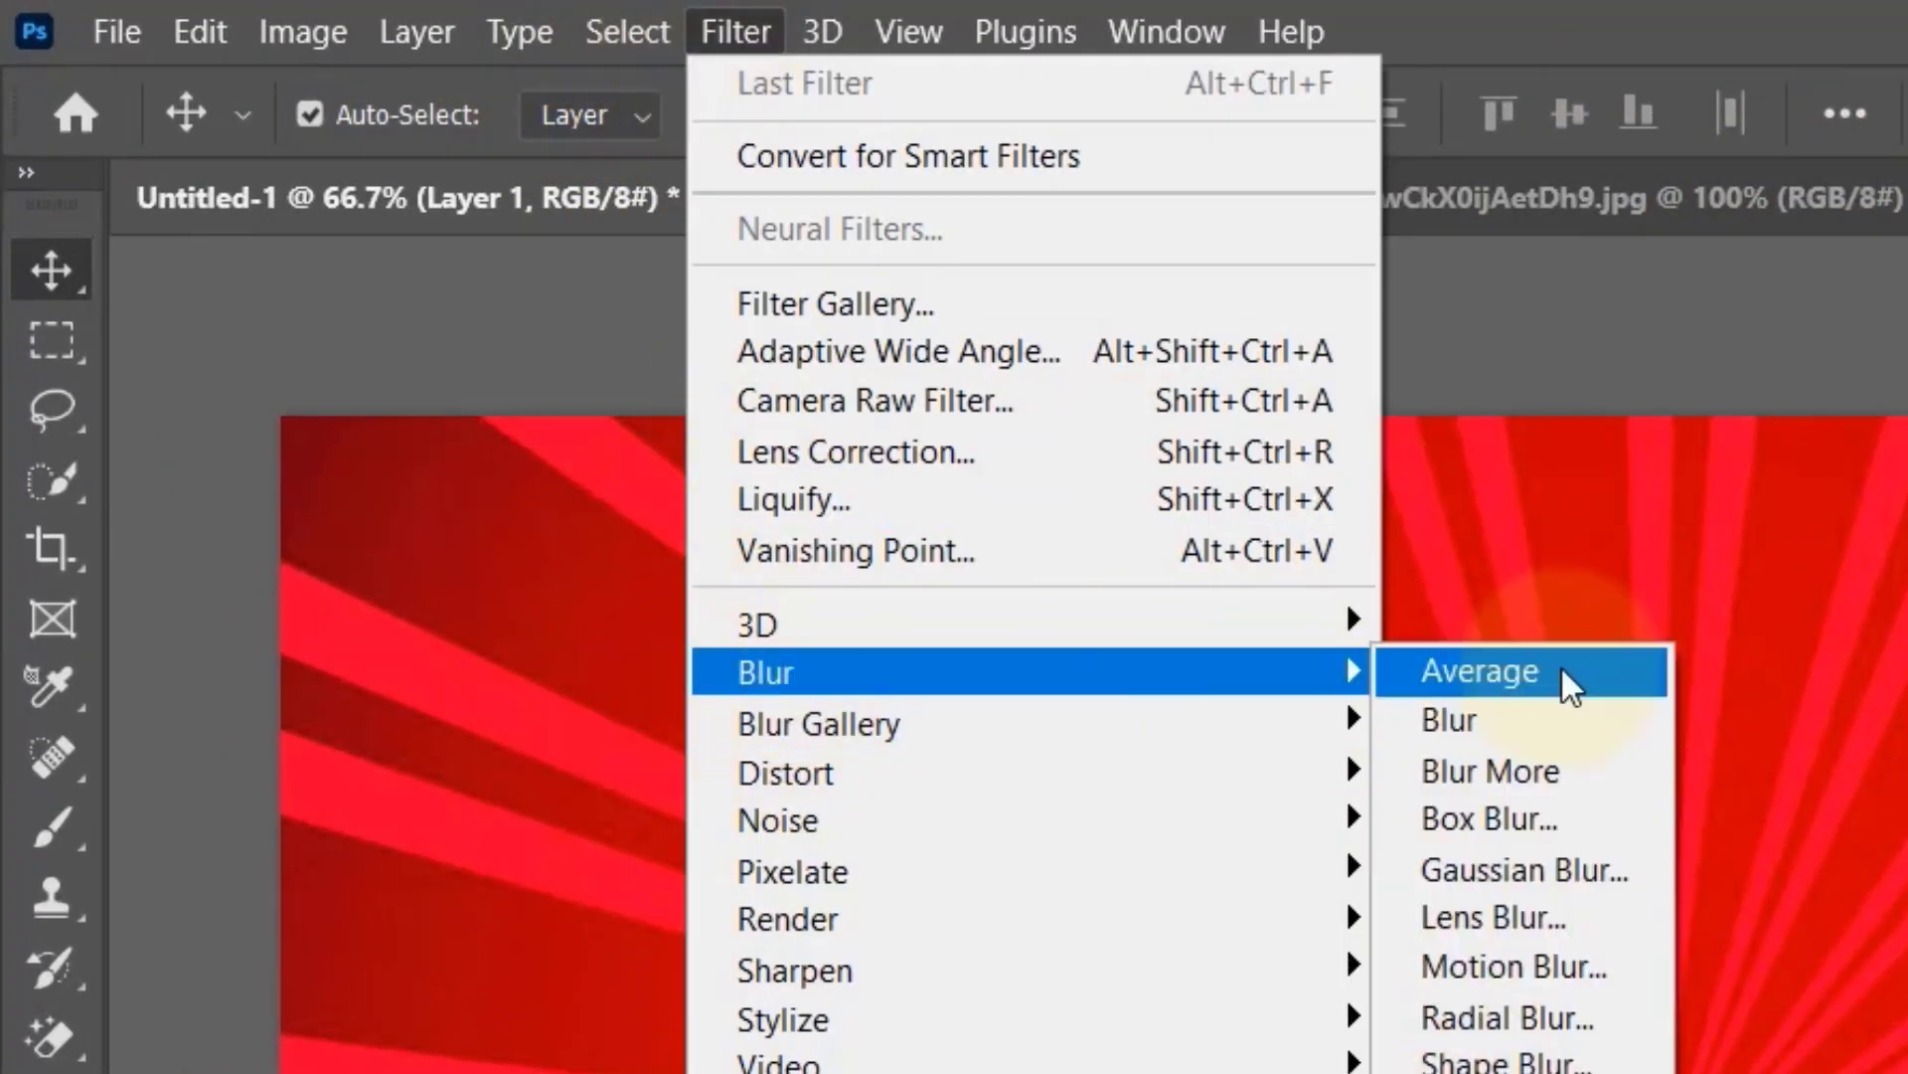
click(1592, 857)
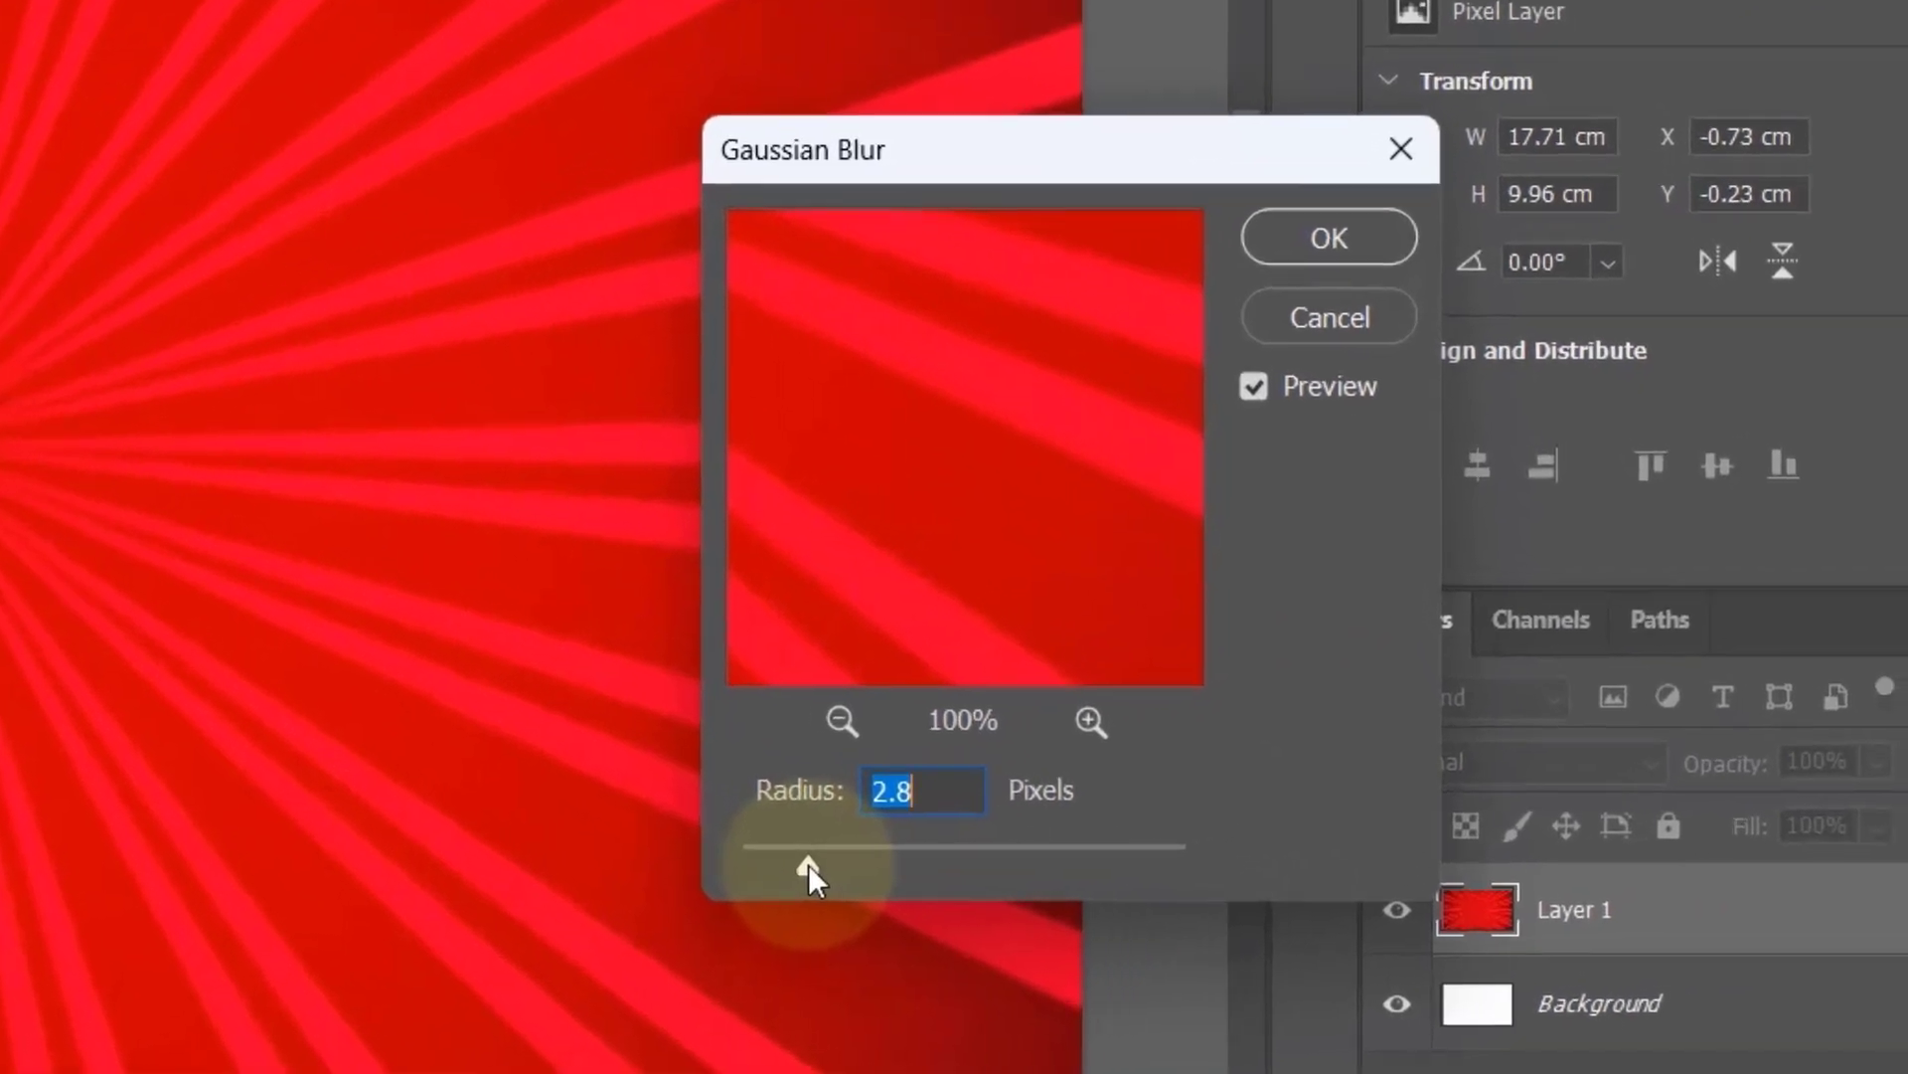
drag(808, 867, 992, 865)
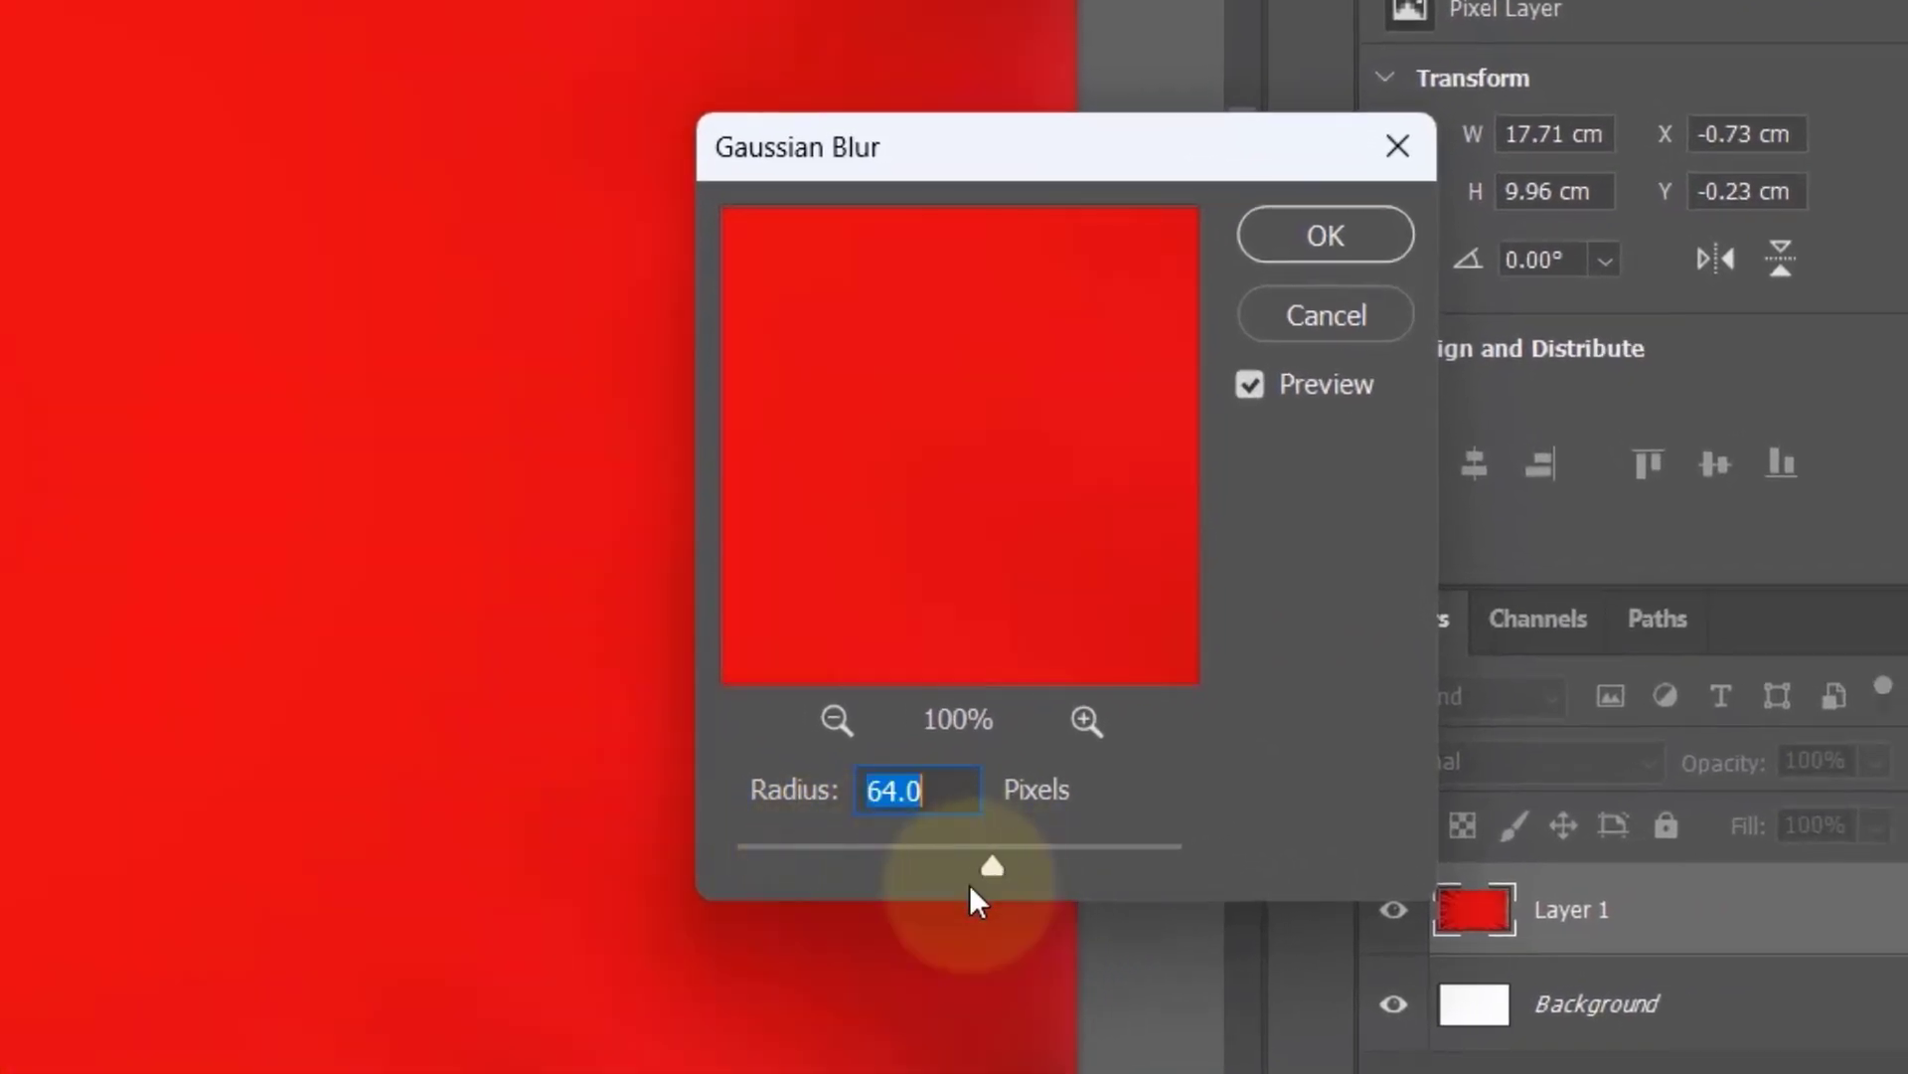
click(825, 861)
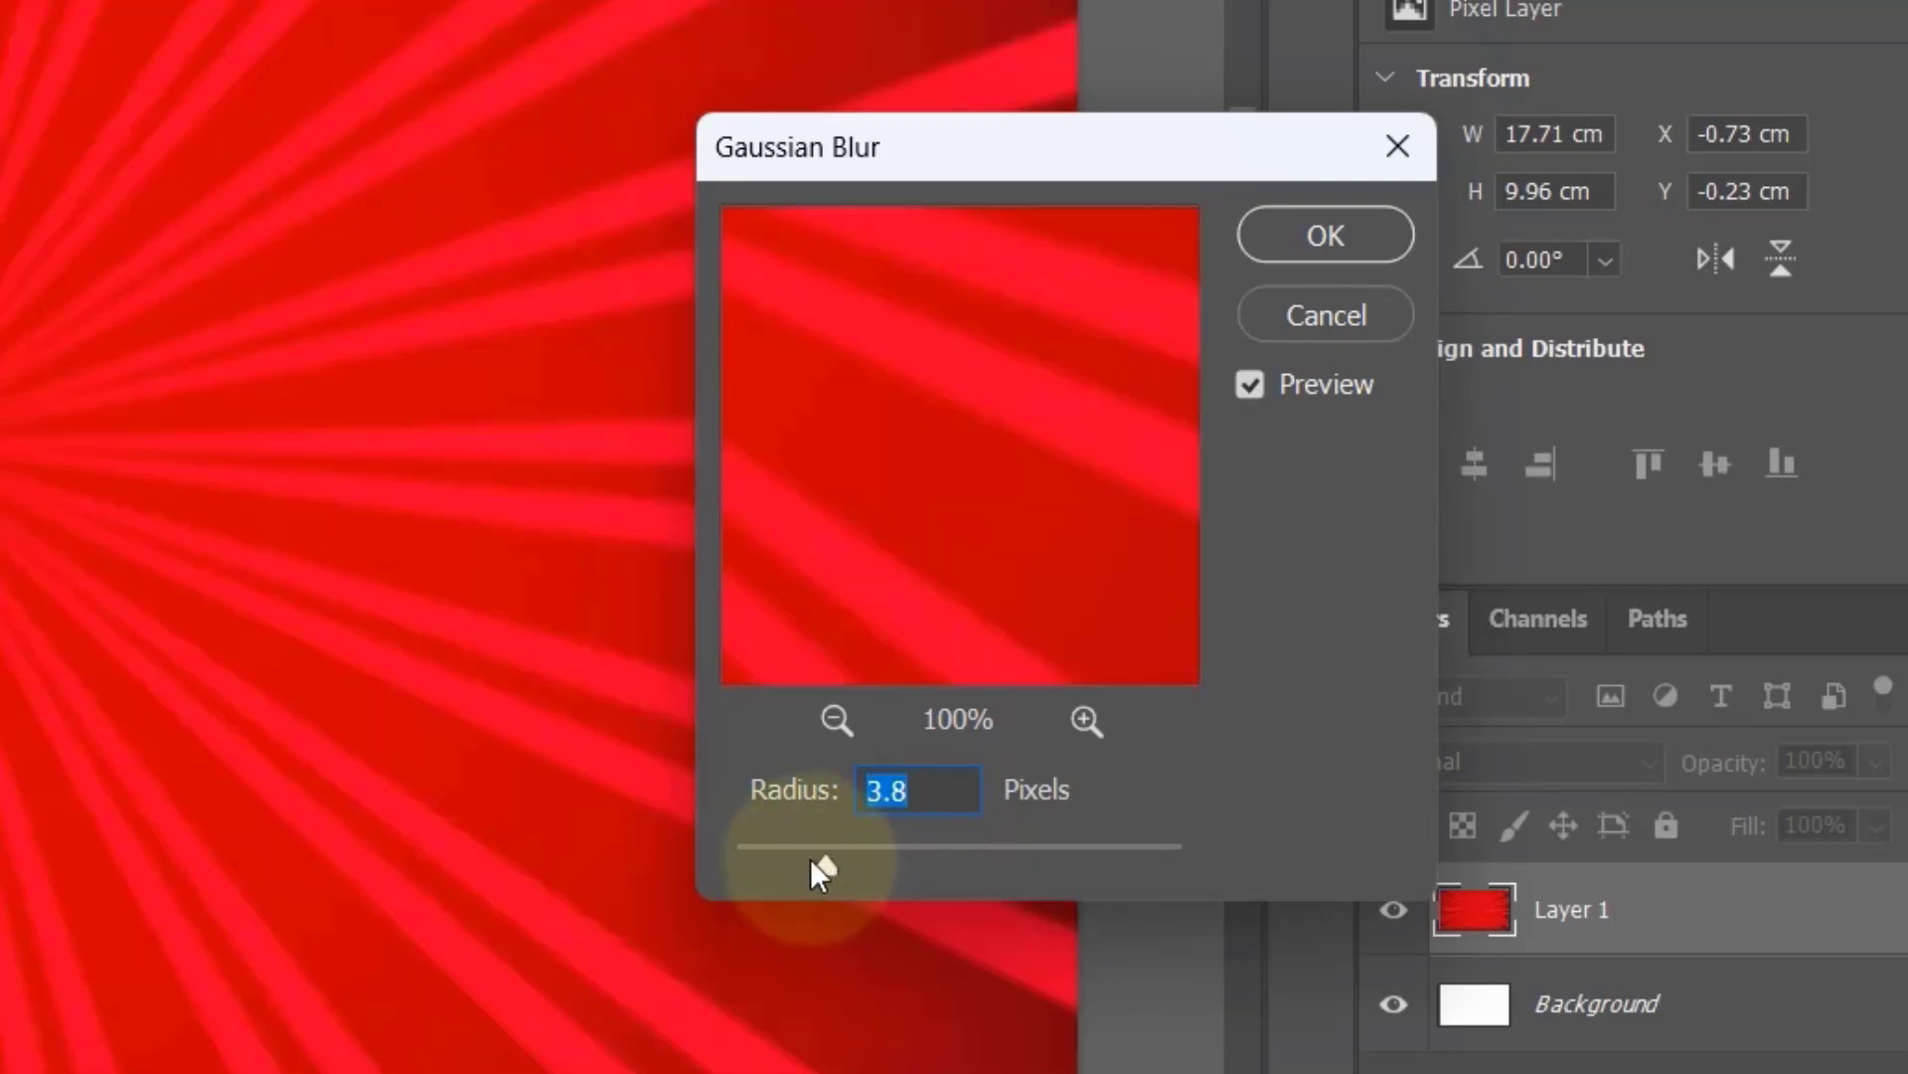
drag(815, 870, 842, 864)
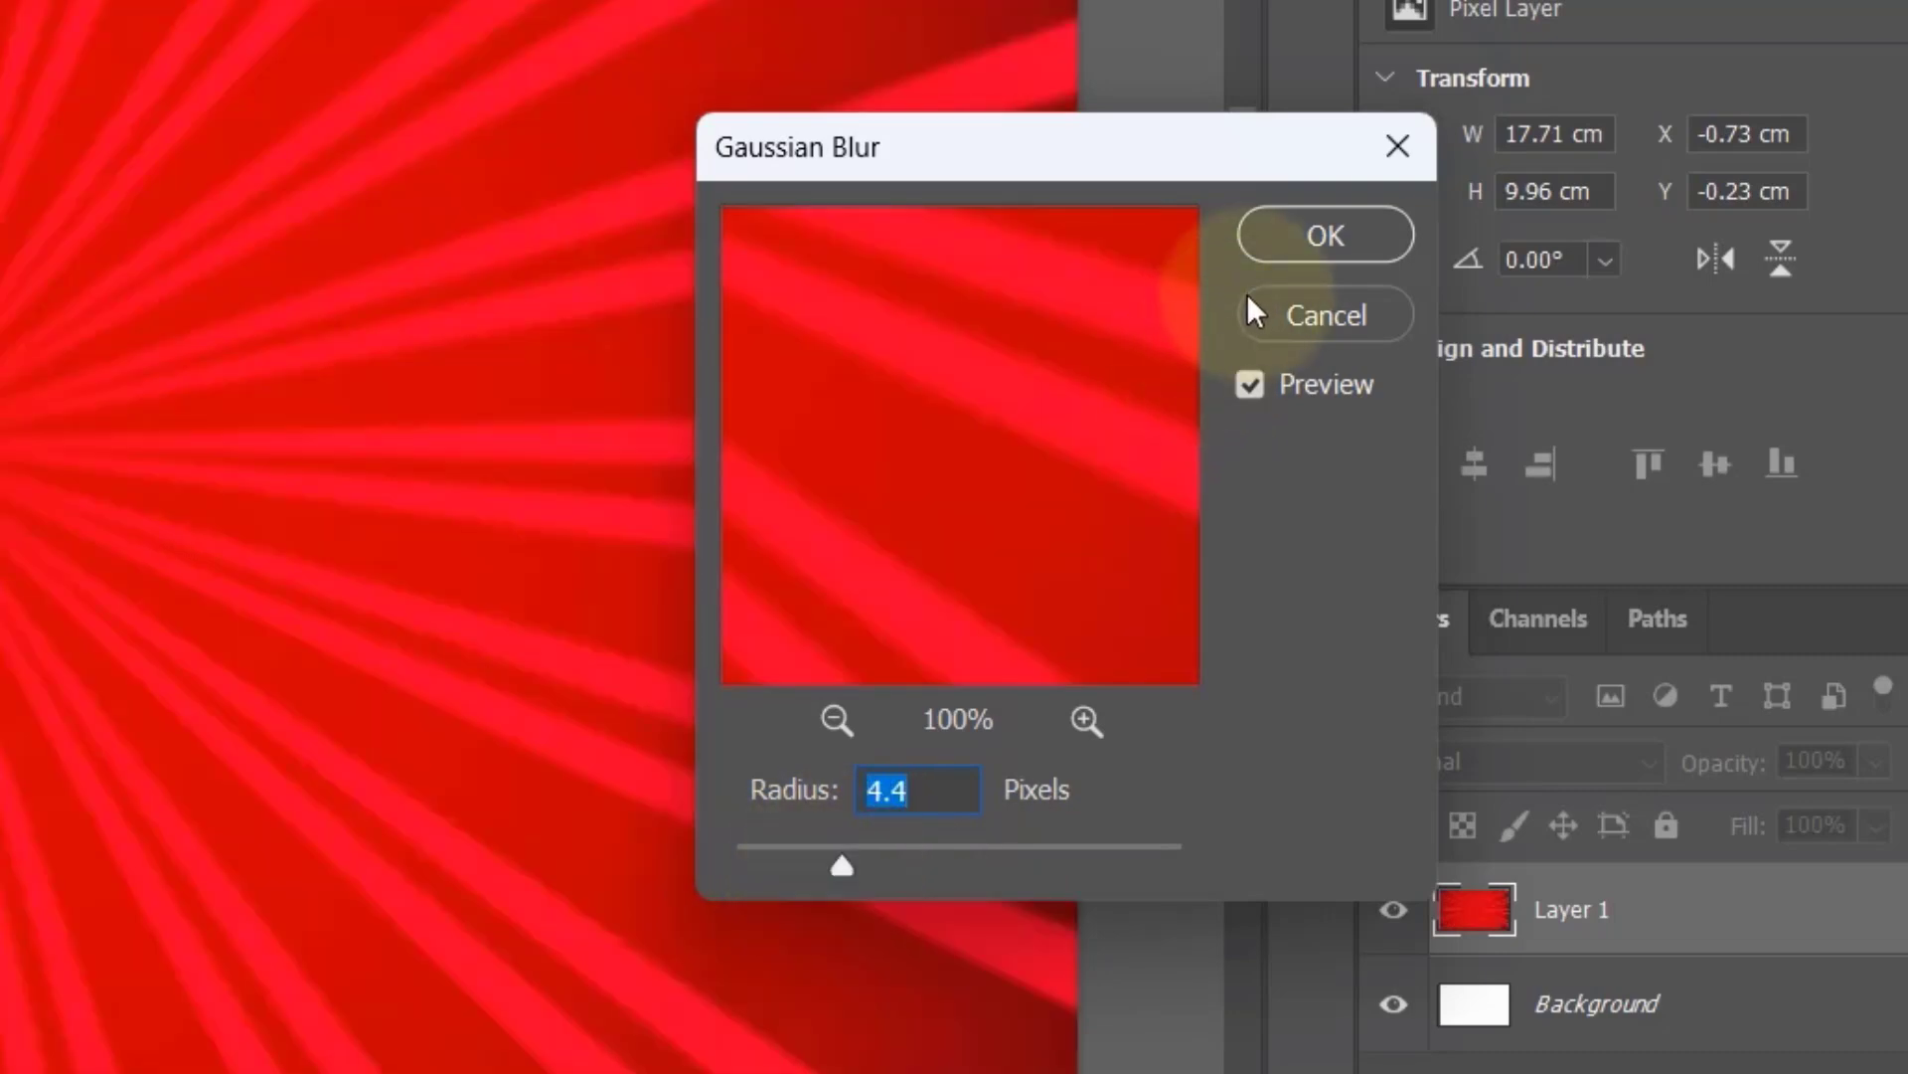
click(1272, 242)
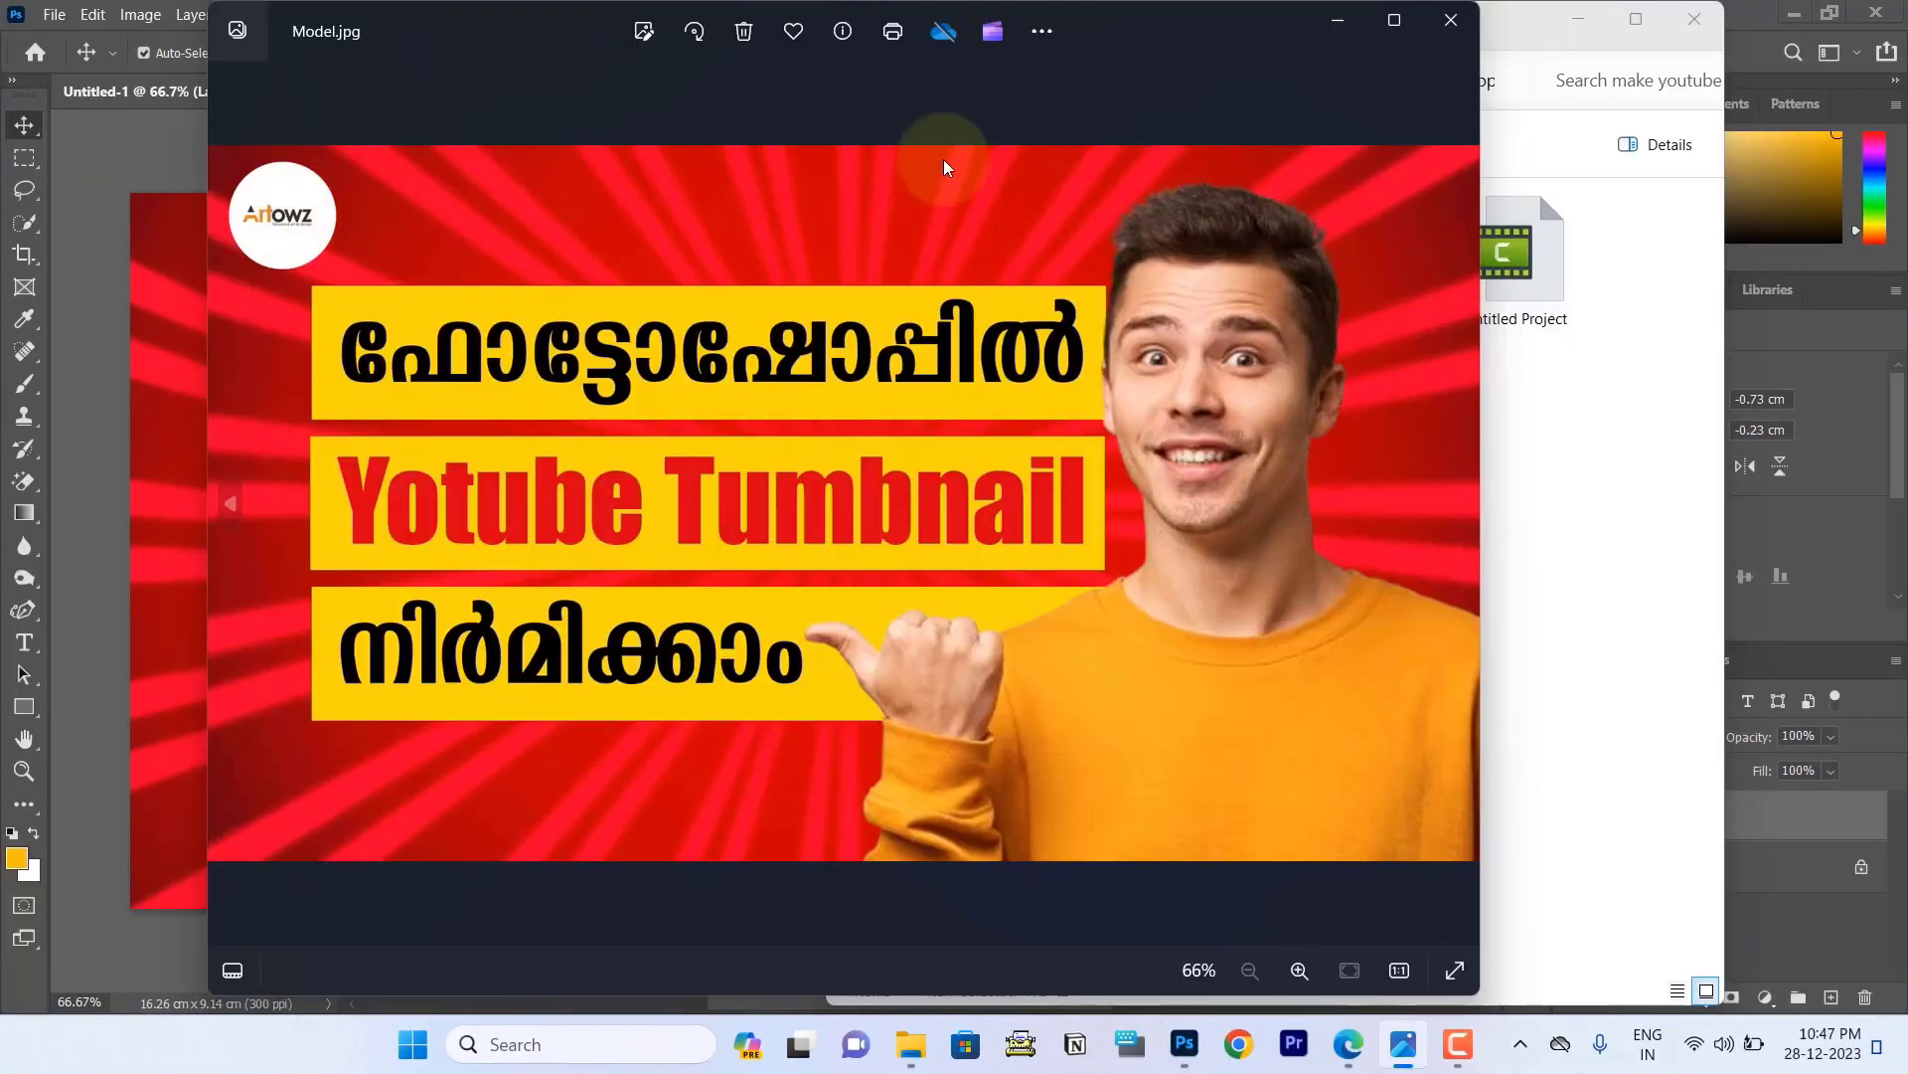
Open Man.jpg from the project folder in the Photos viewer.
click(1567, 584)
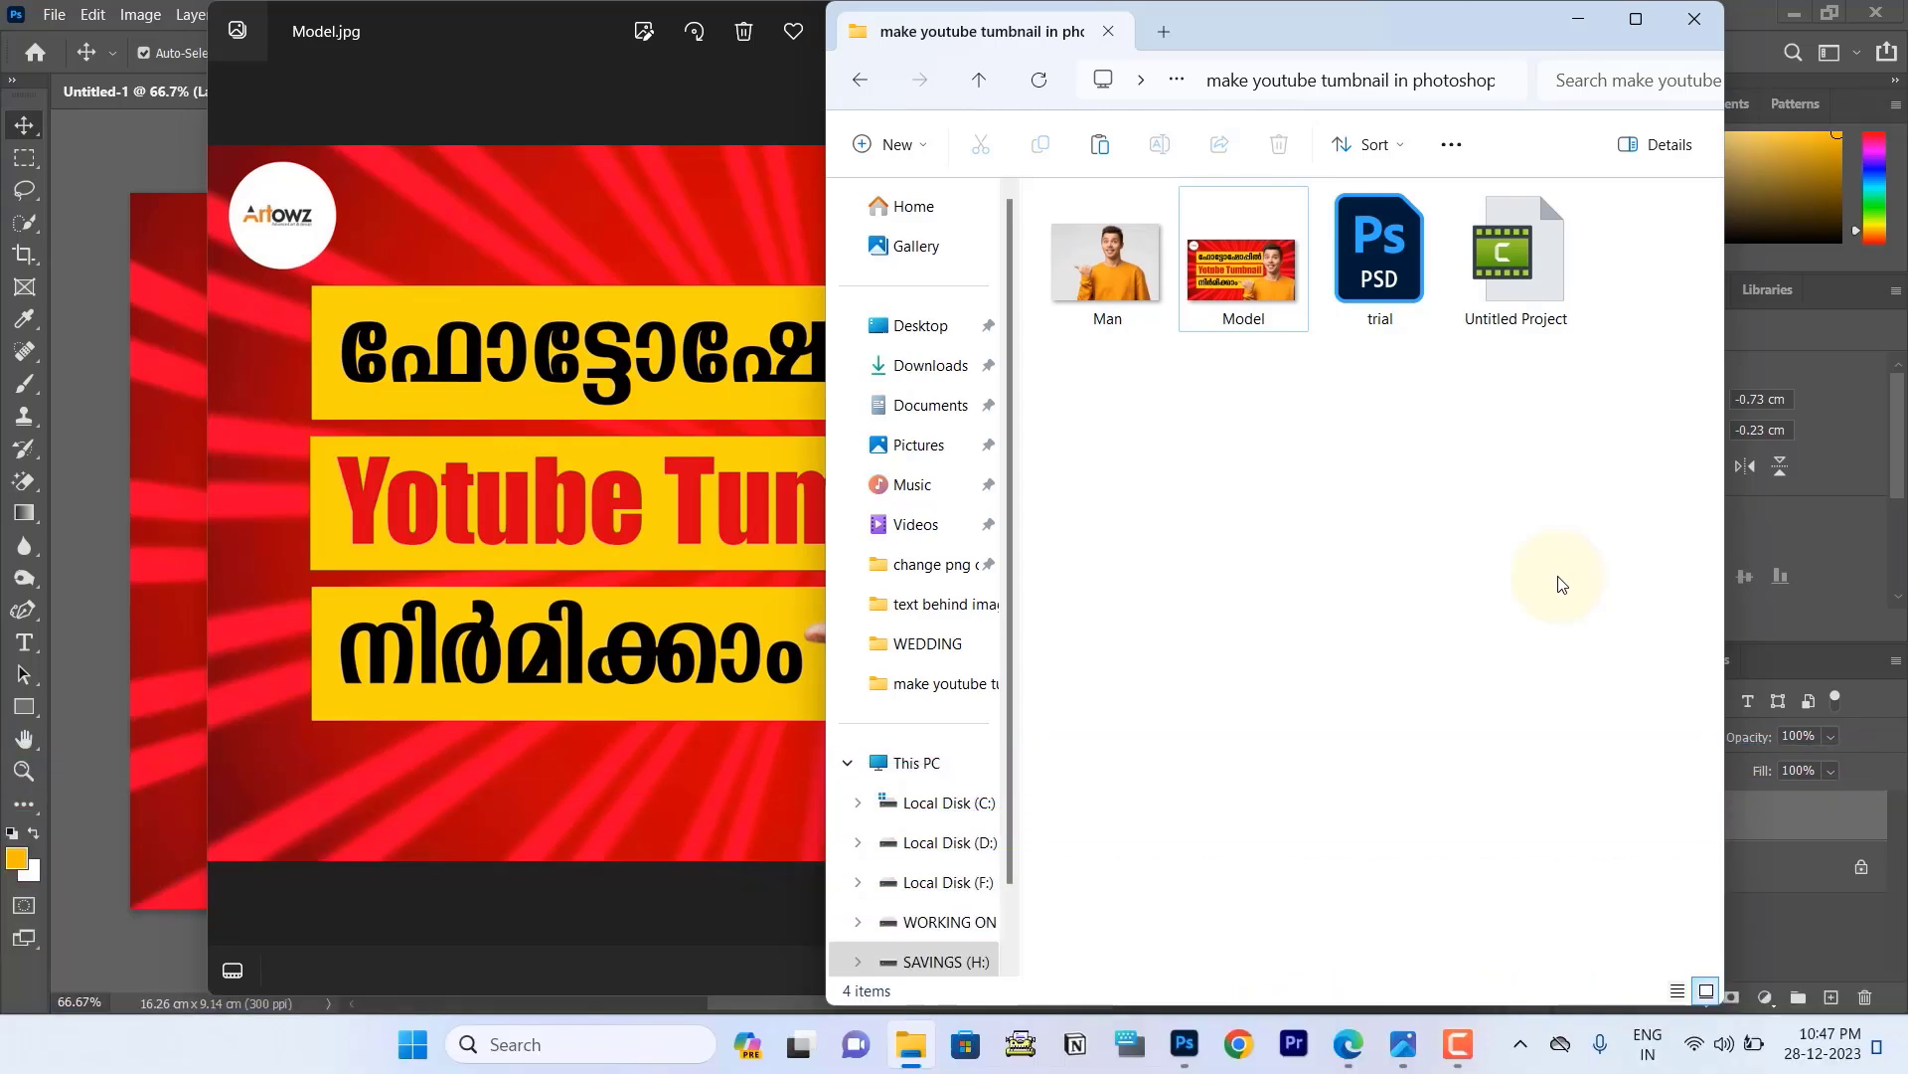
double_click(1137, 257)
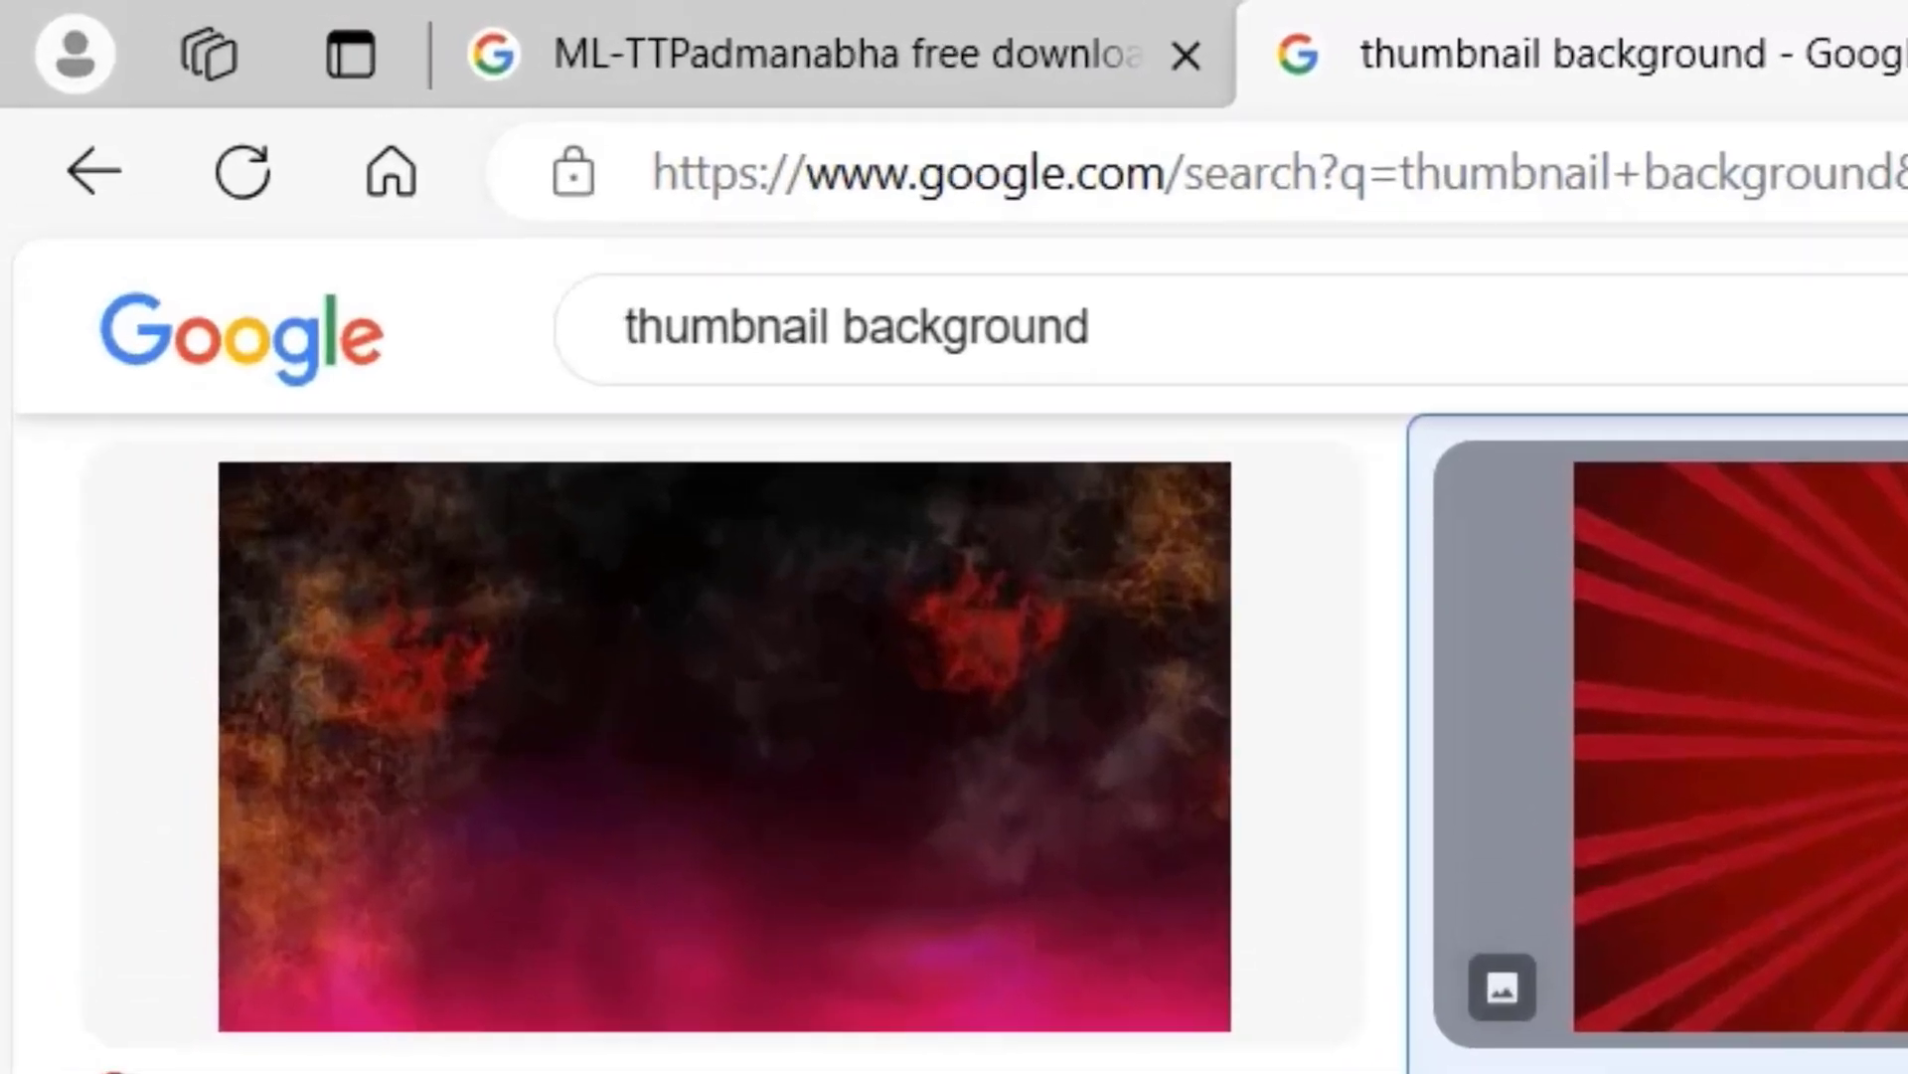
Search 'removebg' in a new Edge tab and open the remove.bg site.
key(ctrl+t)
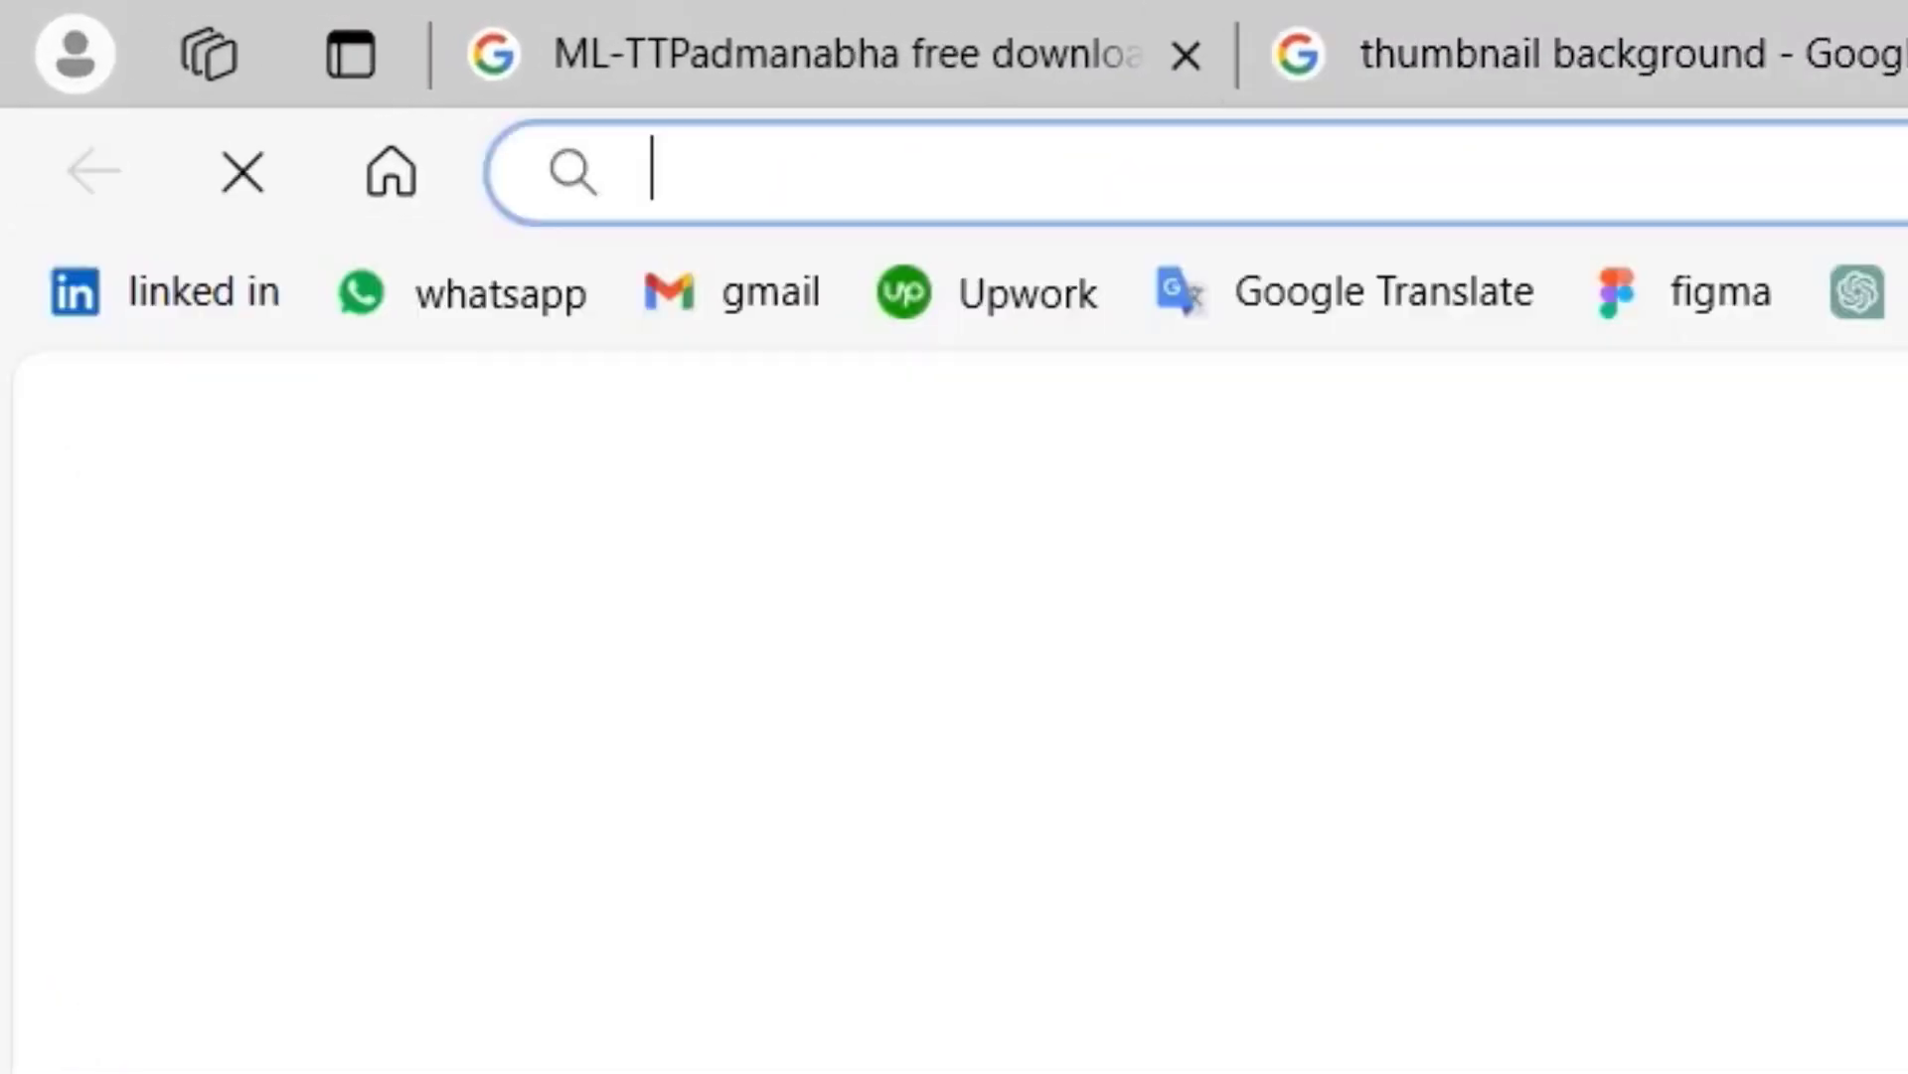
text(removebg)
key(Return)
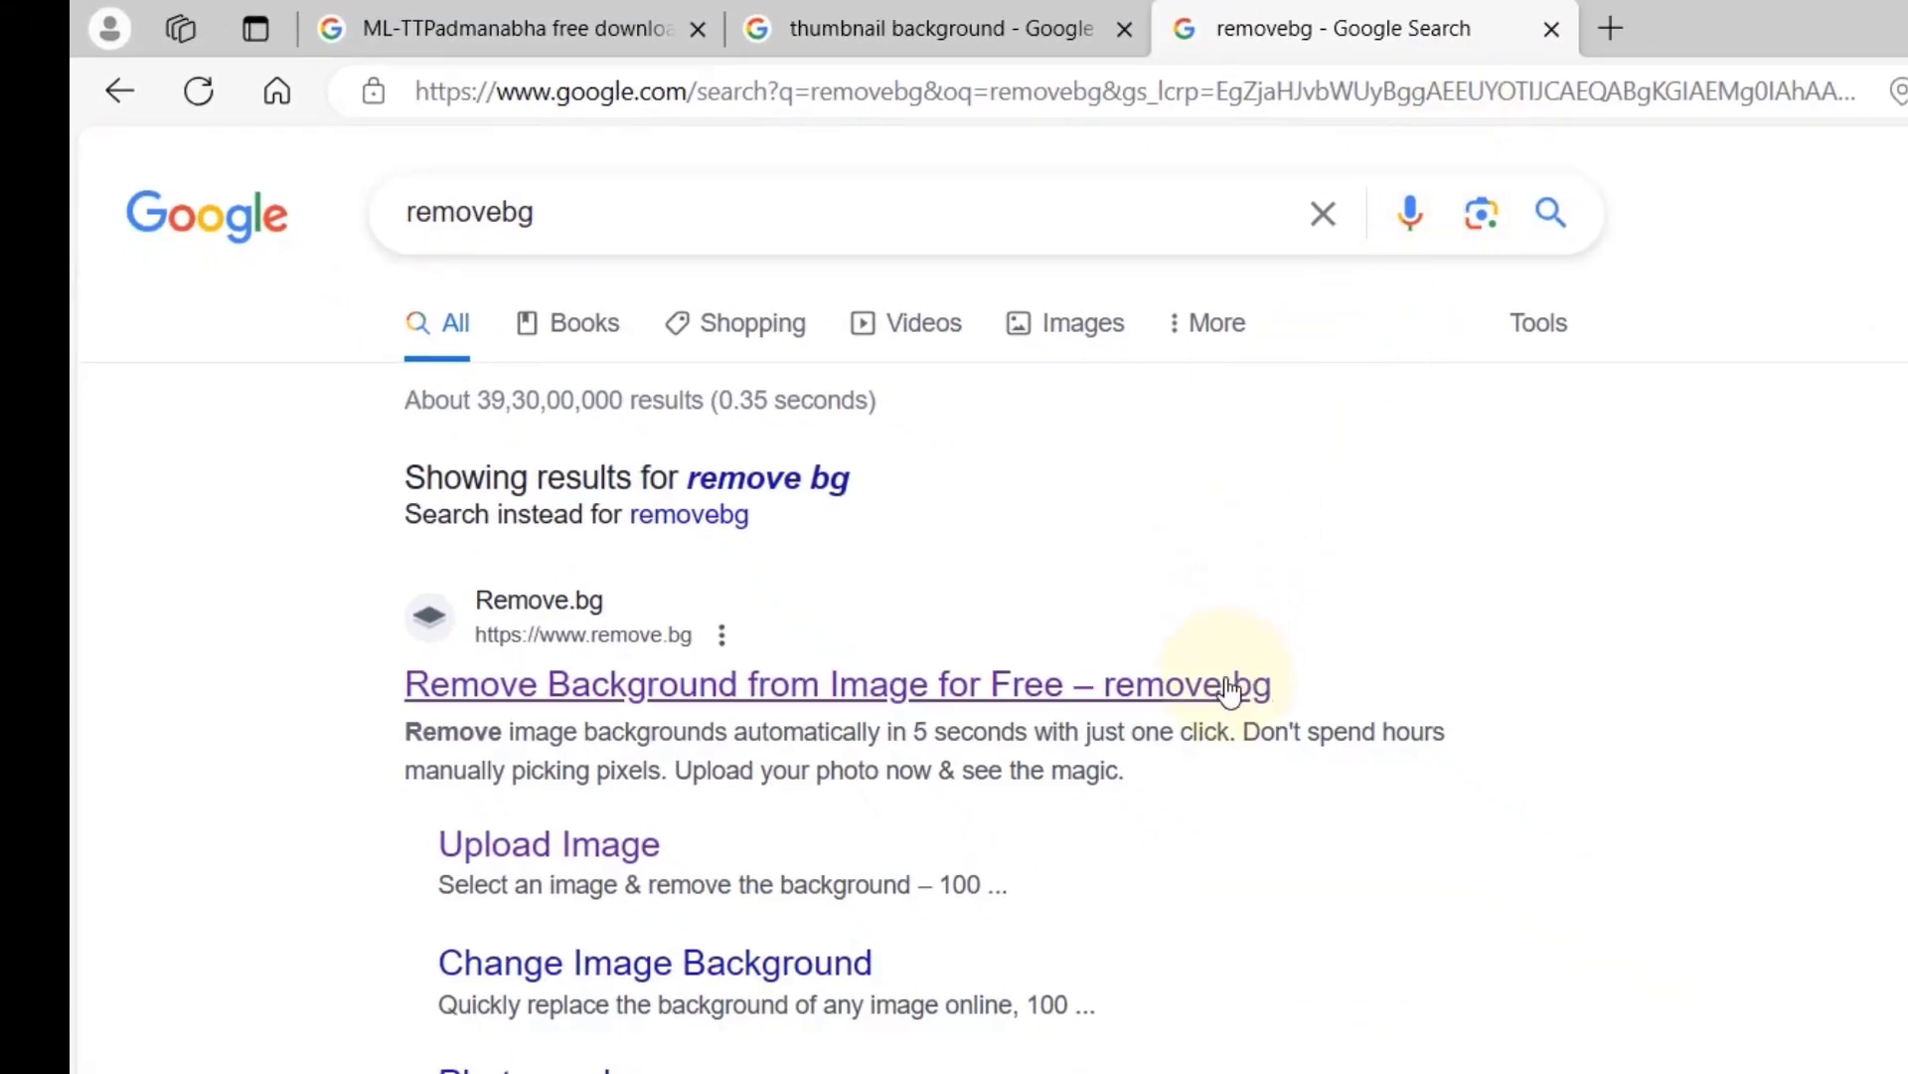
click(1230, 686)
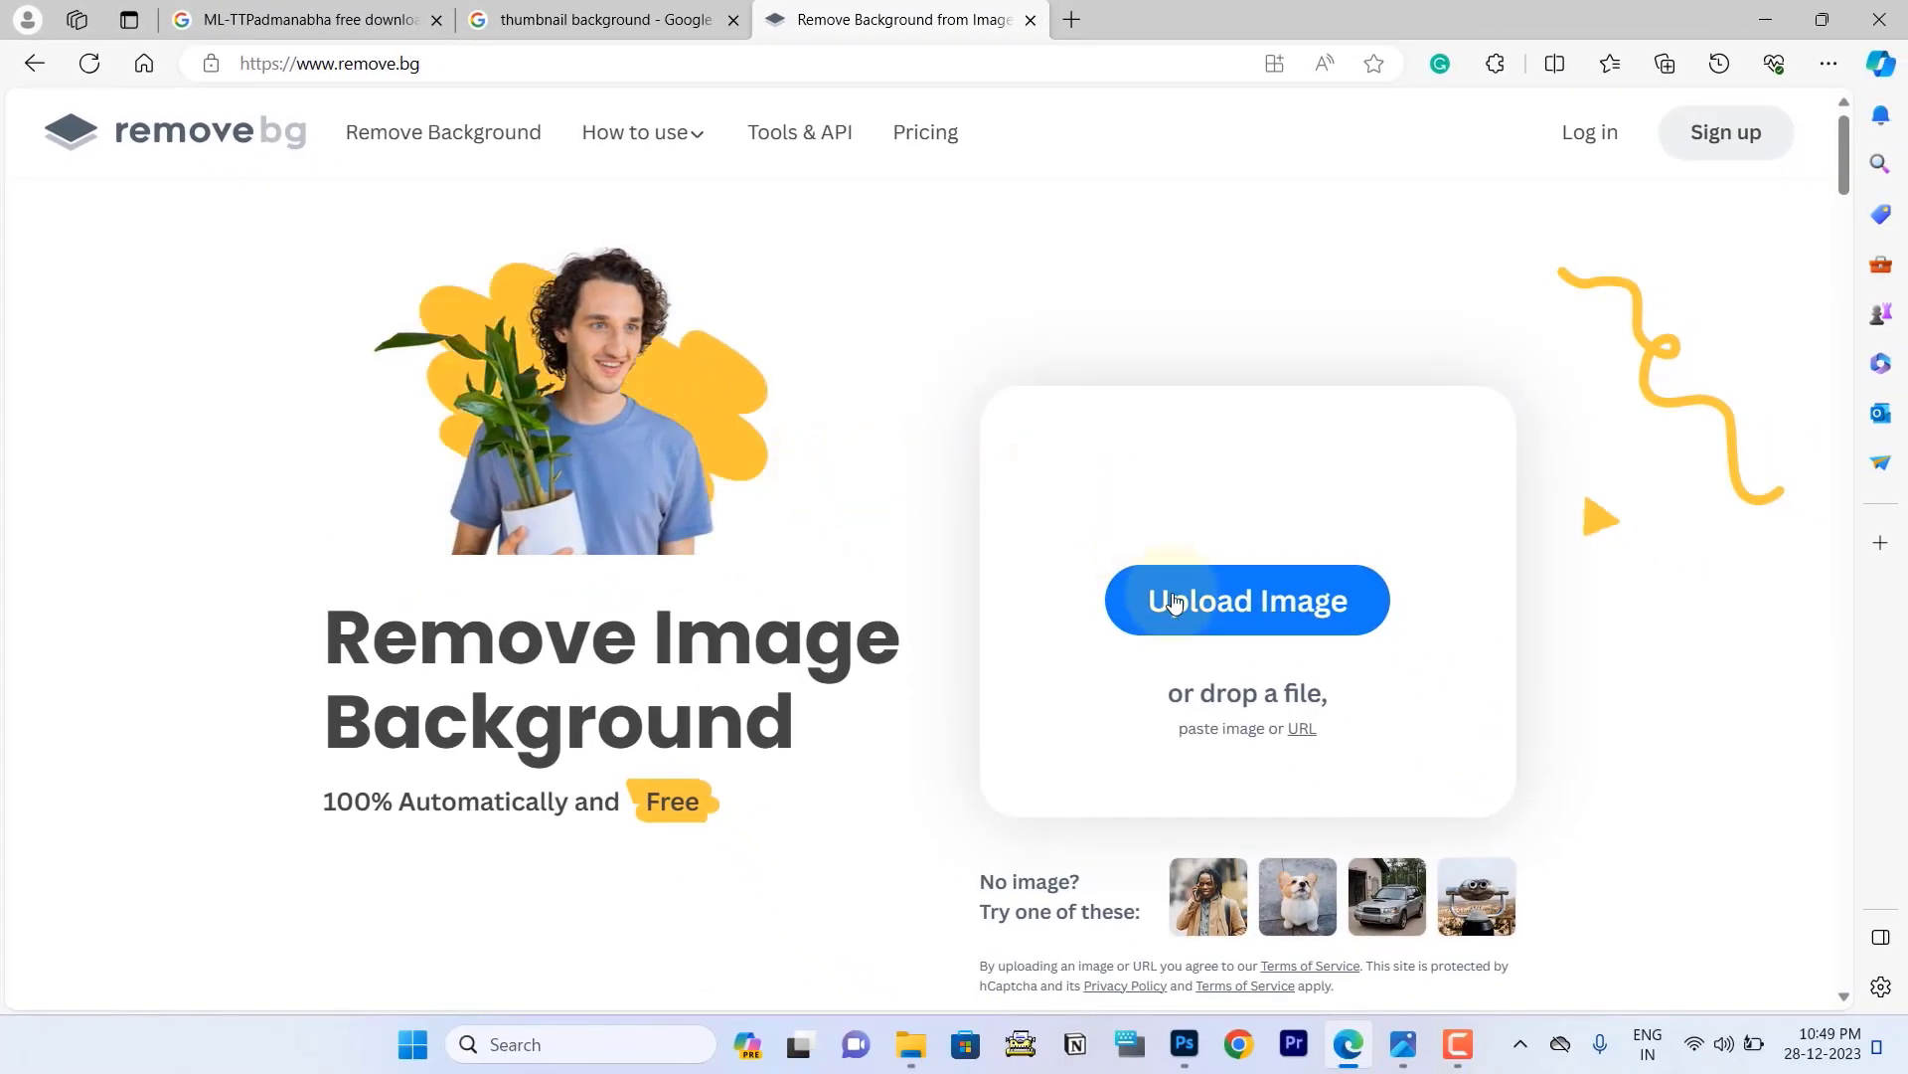
Upload the Man photo from the 'make youtube tumbnail in photoshop' folder to remove.bg.
click(1153, 596)
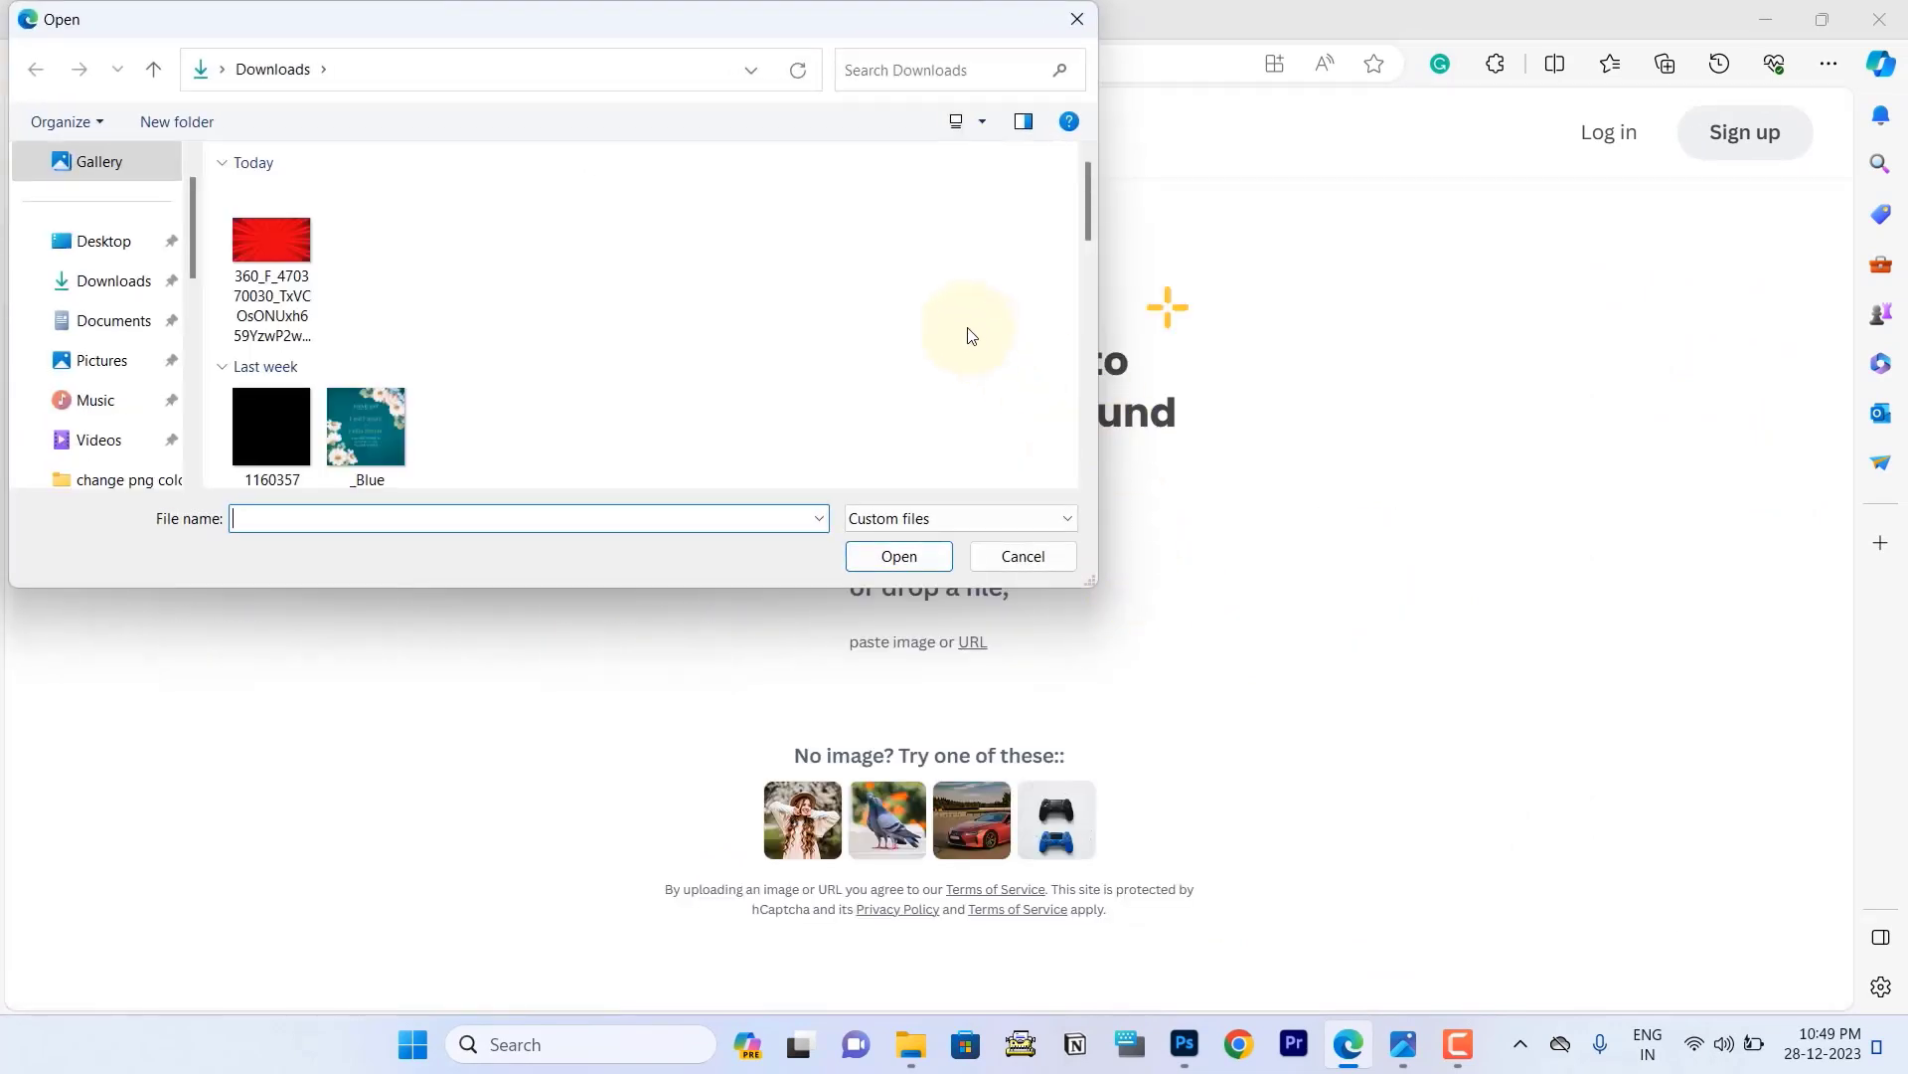
scroll(166, 270, up, 1)
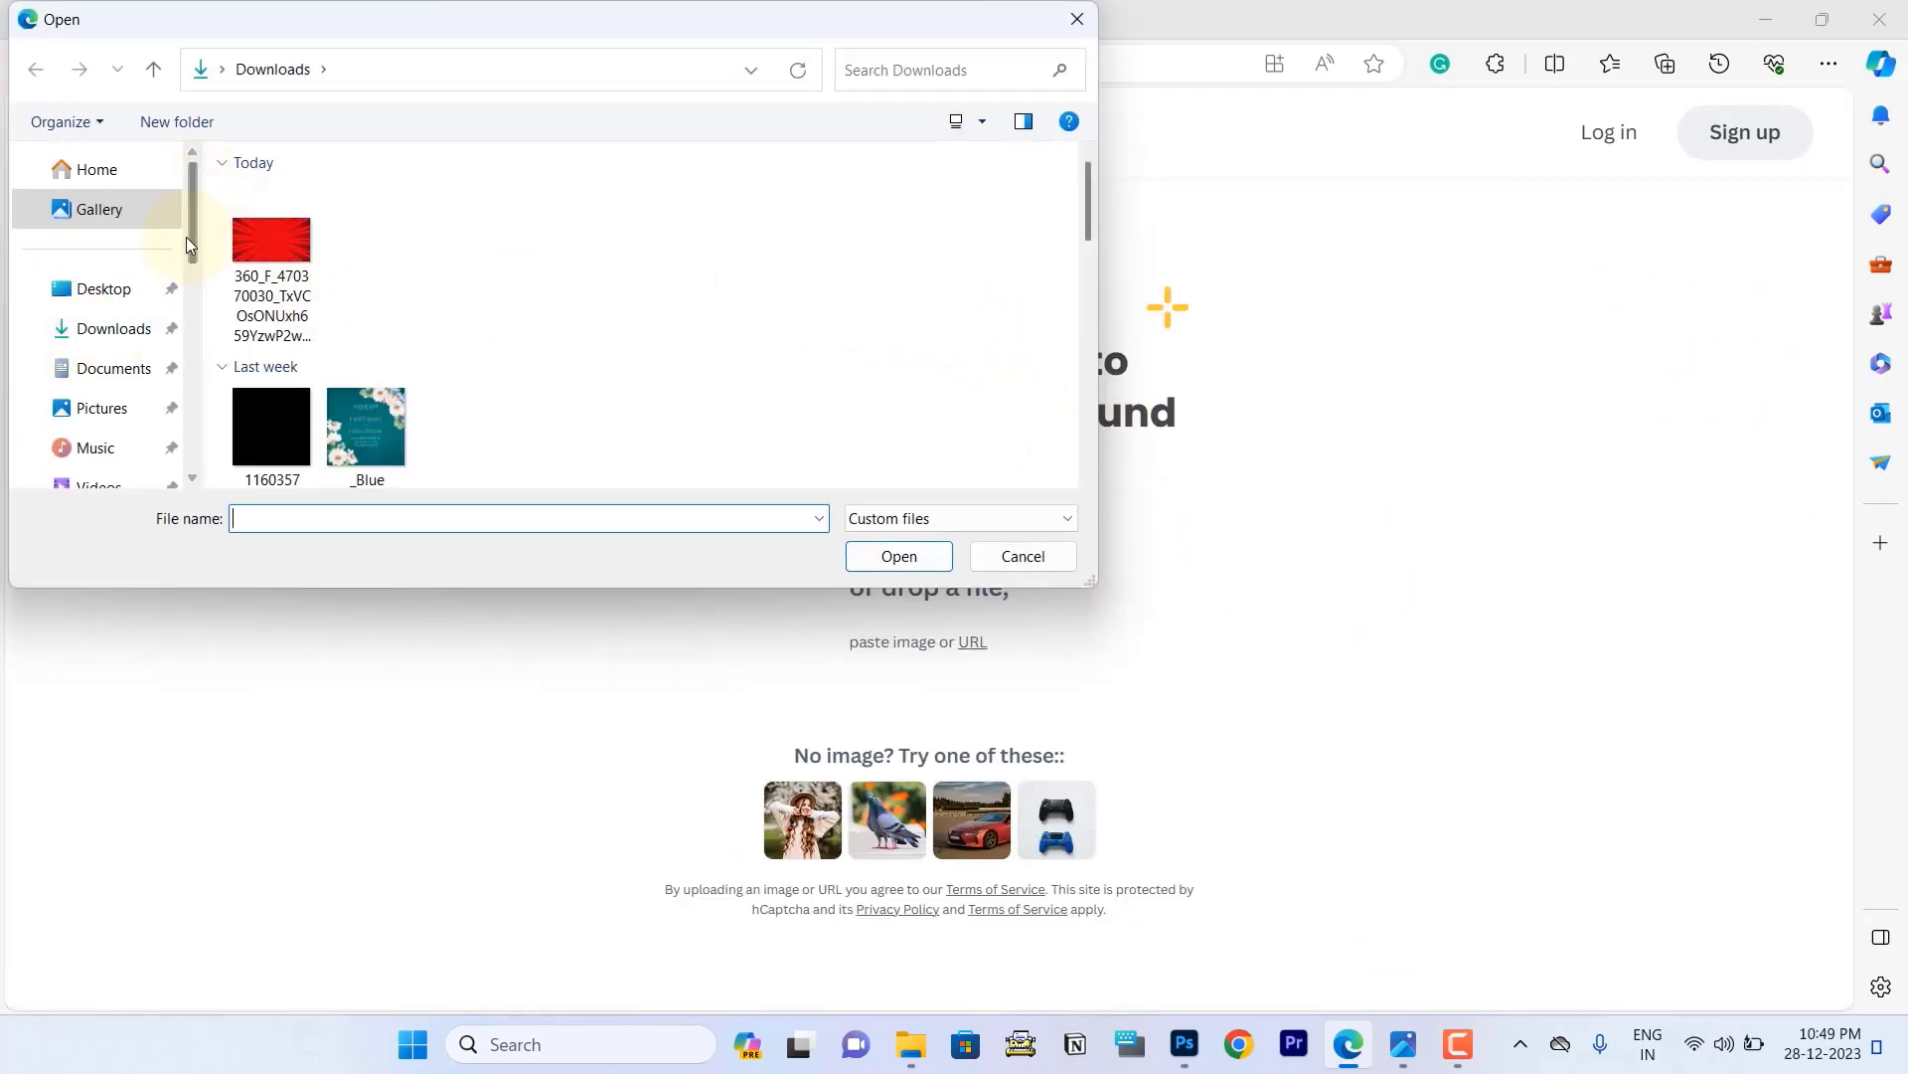
scroll(129, 318, down, 6)
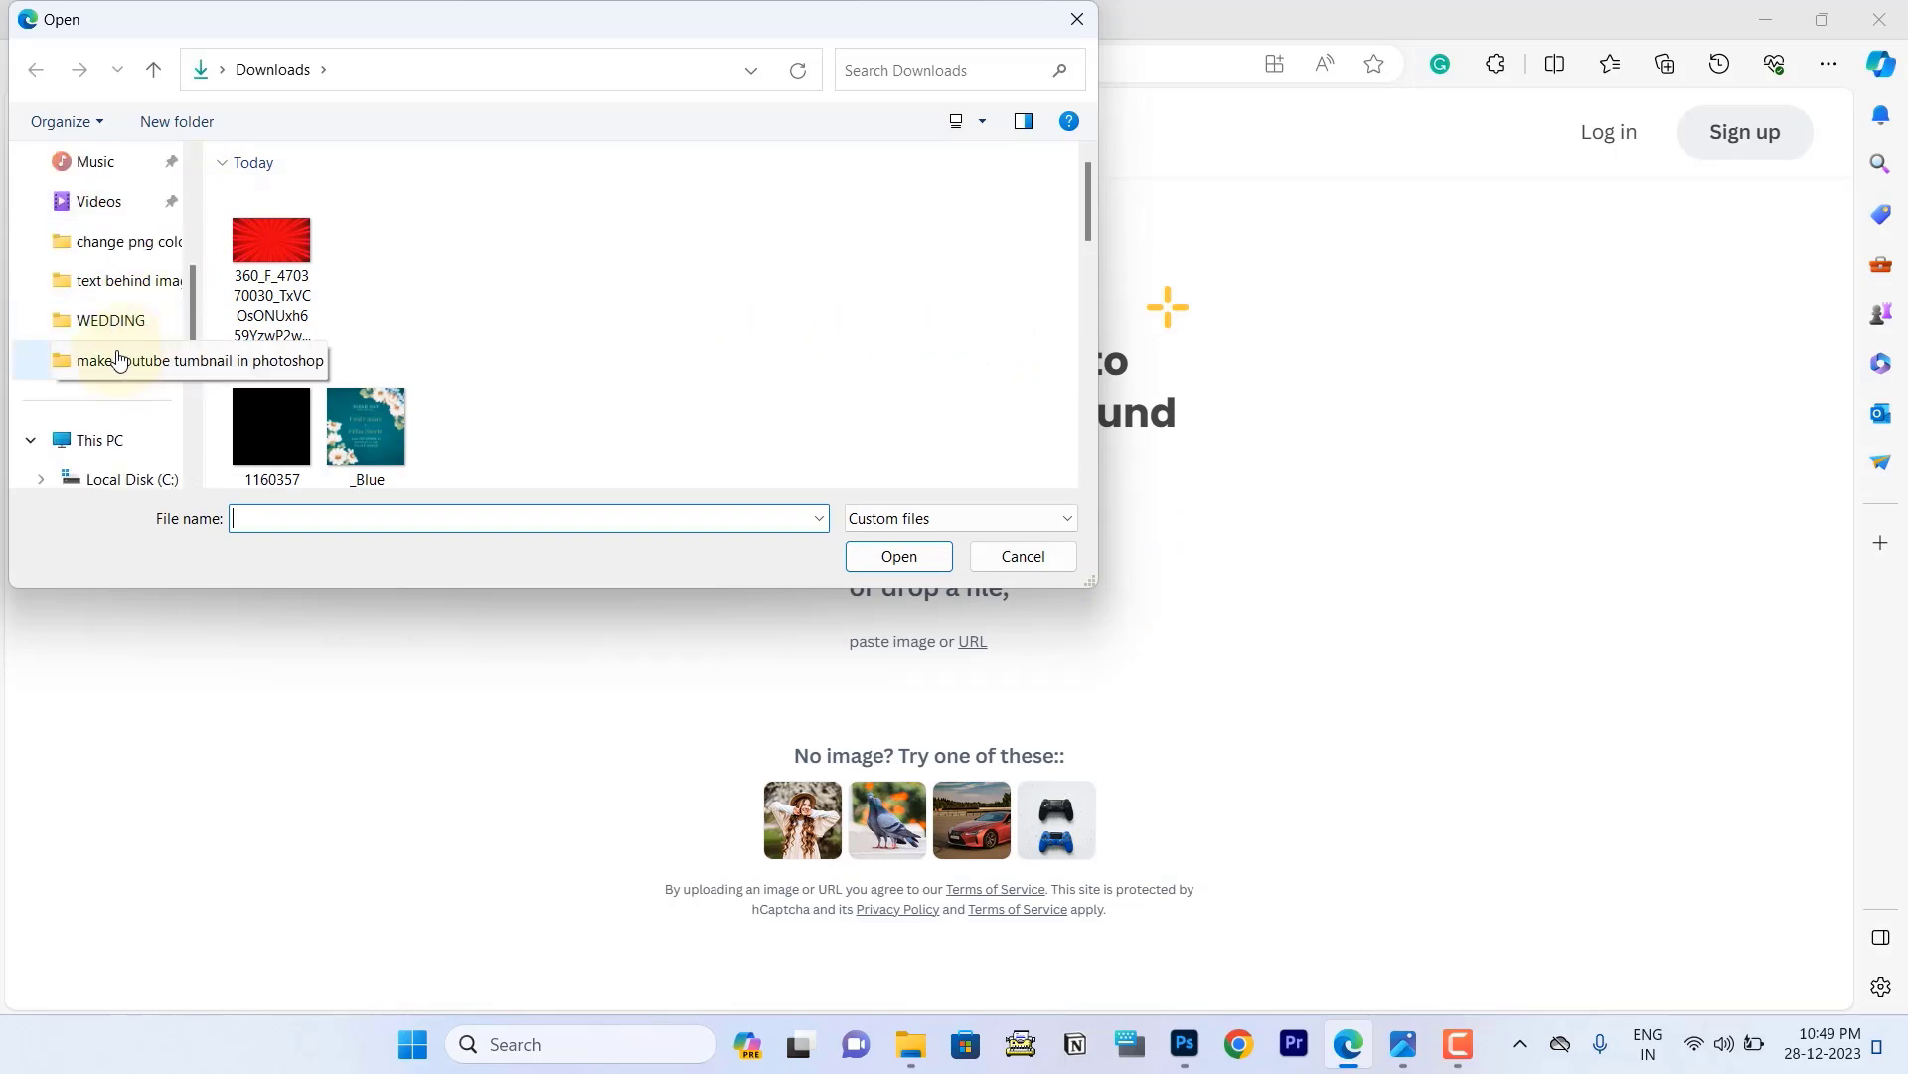
click(119, 359)
click(288, 228)
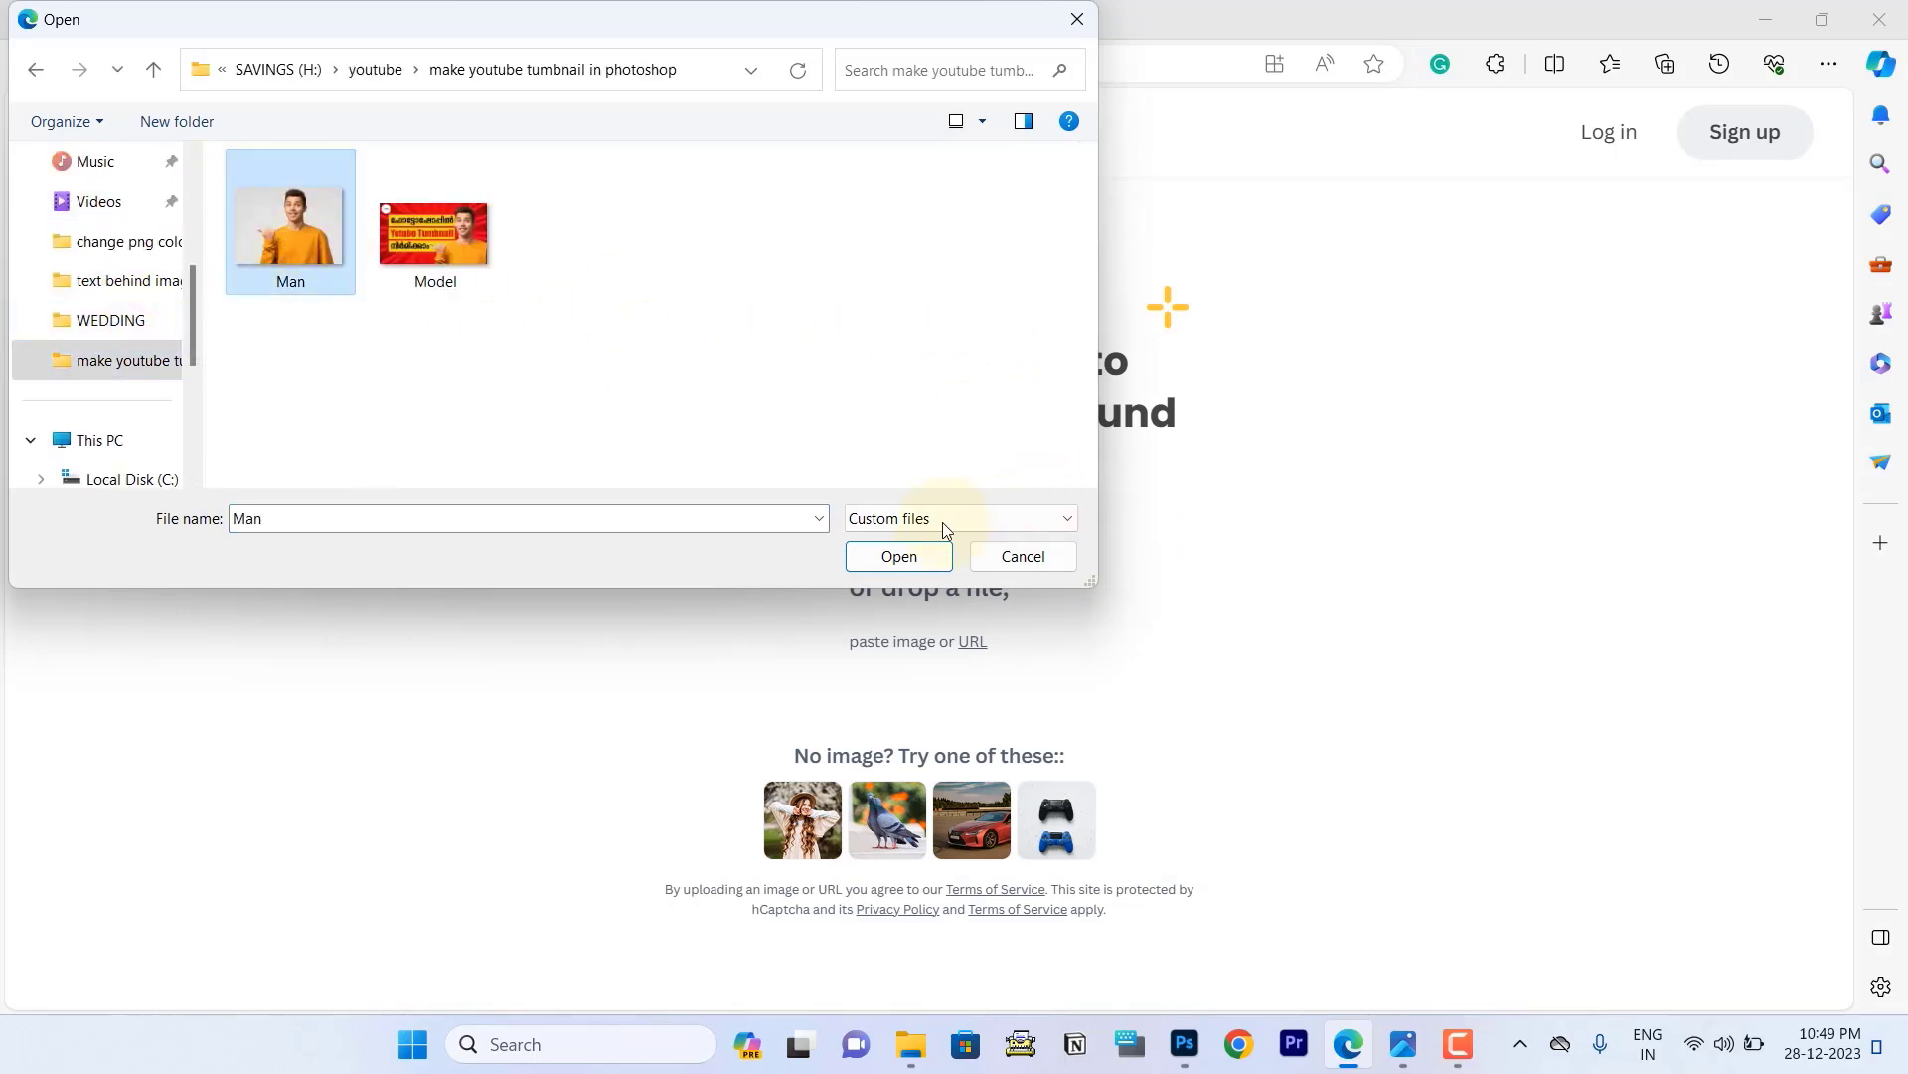
click(907, 555)
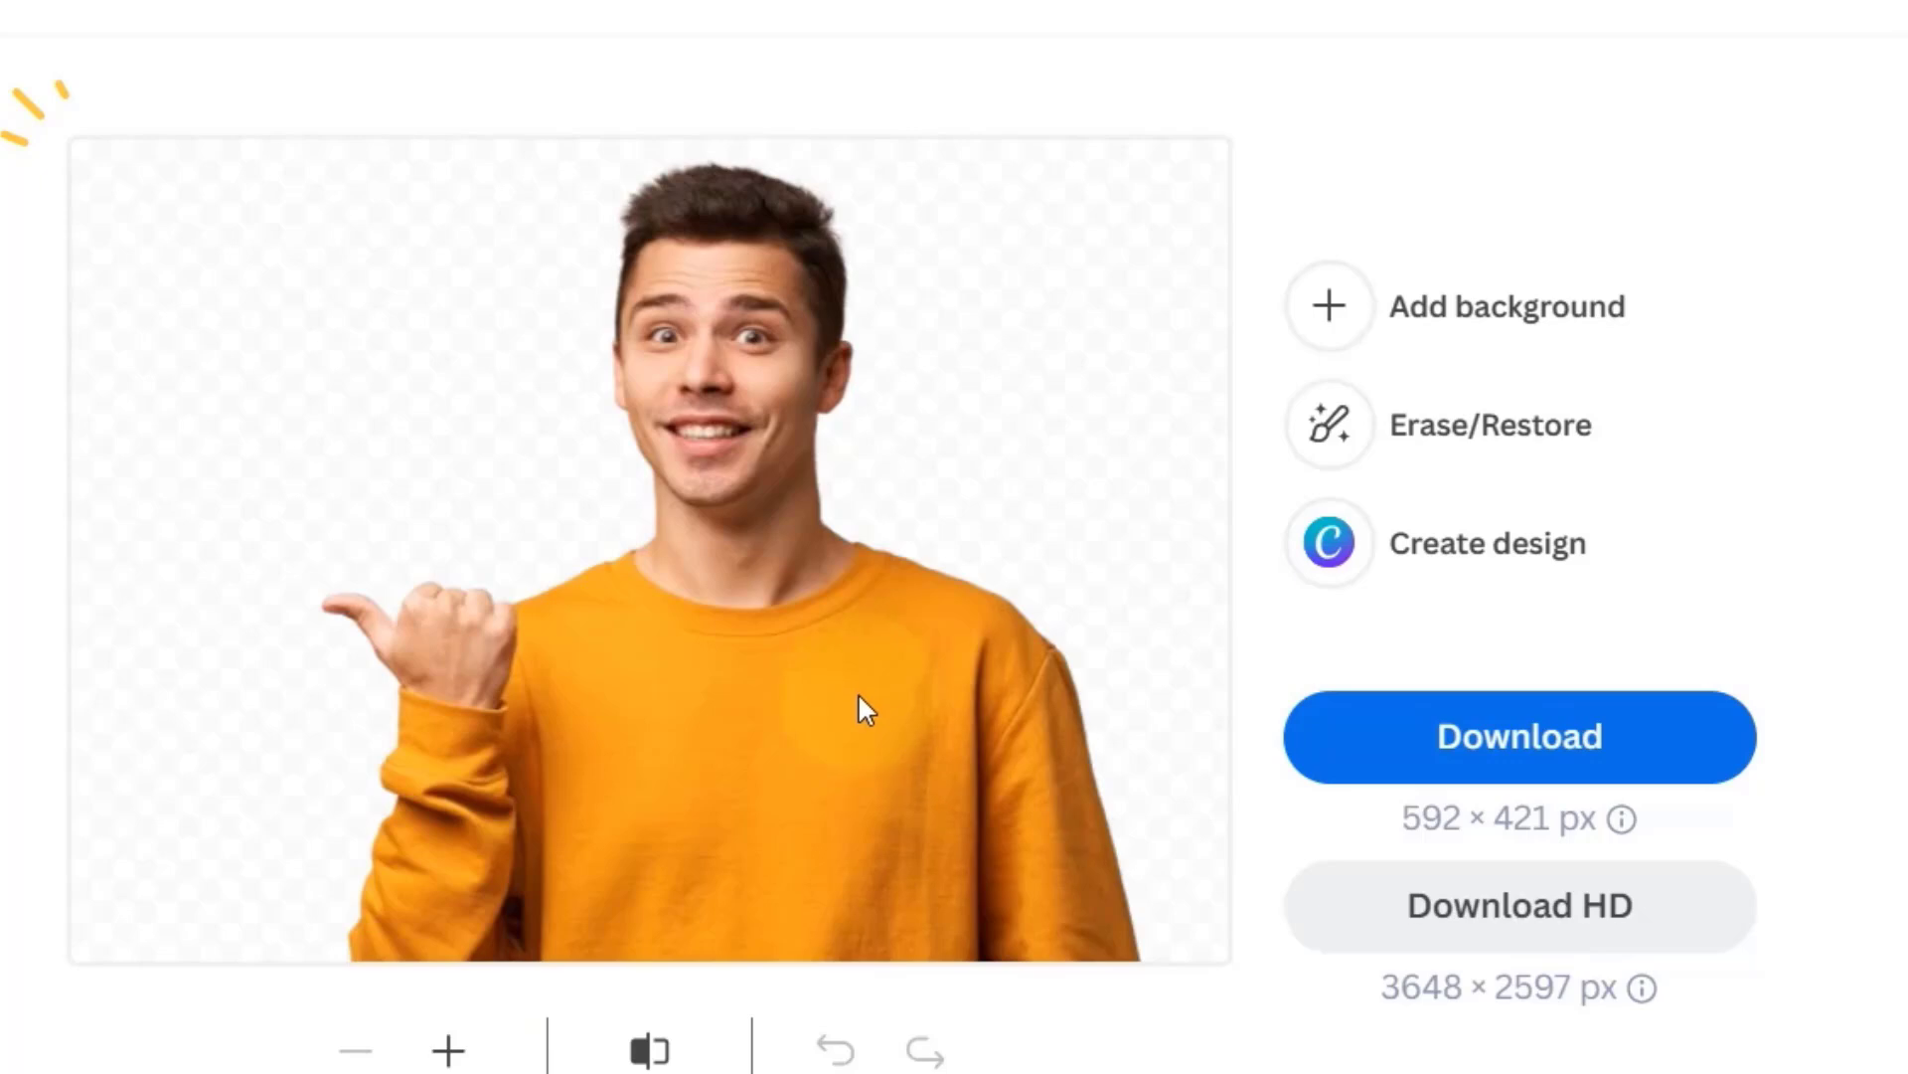
Download the cutout as Man-removebg-preview.png and open it to preview.
click(1503, 733)
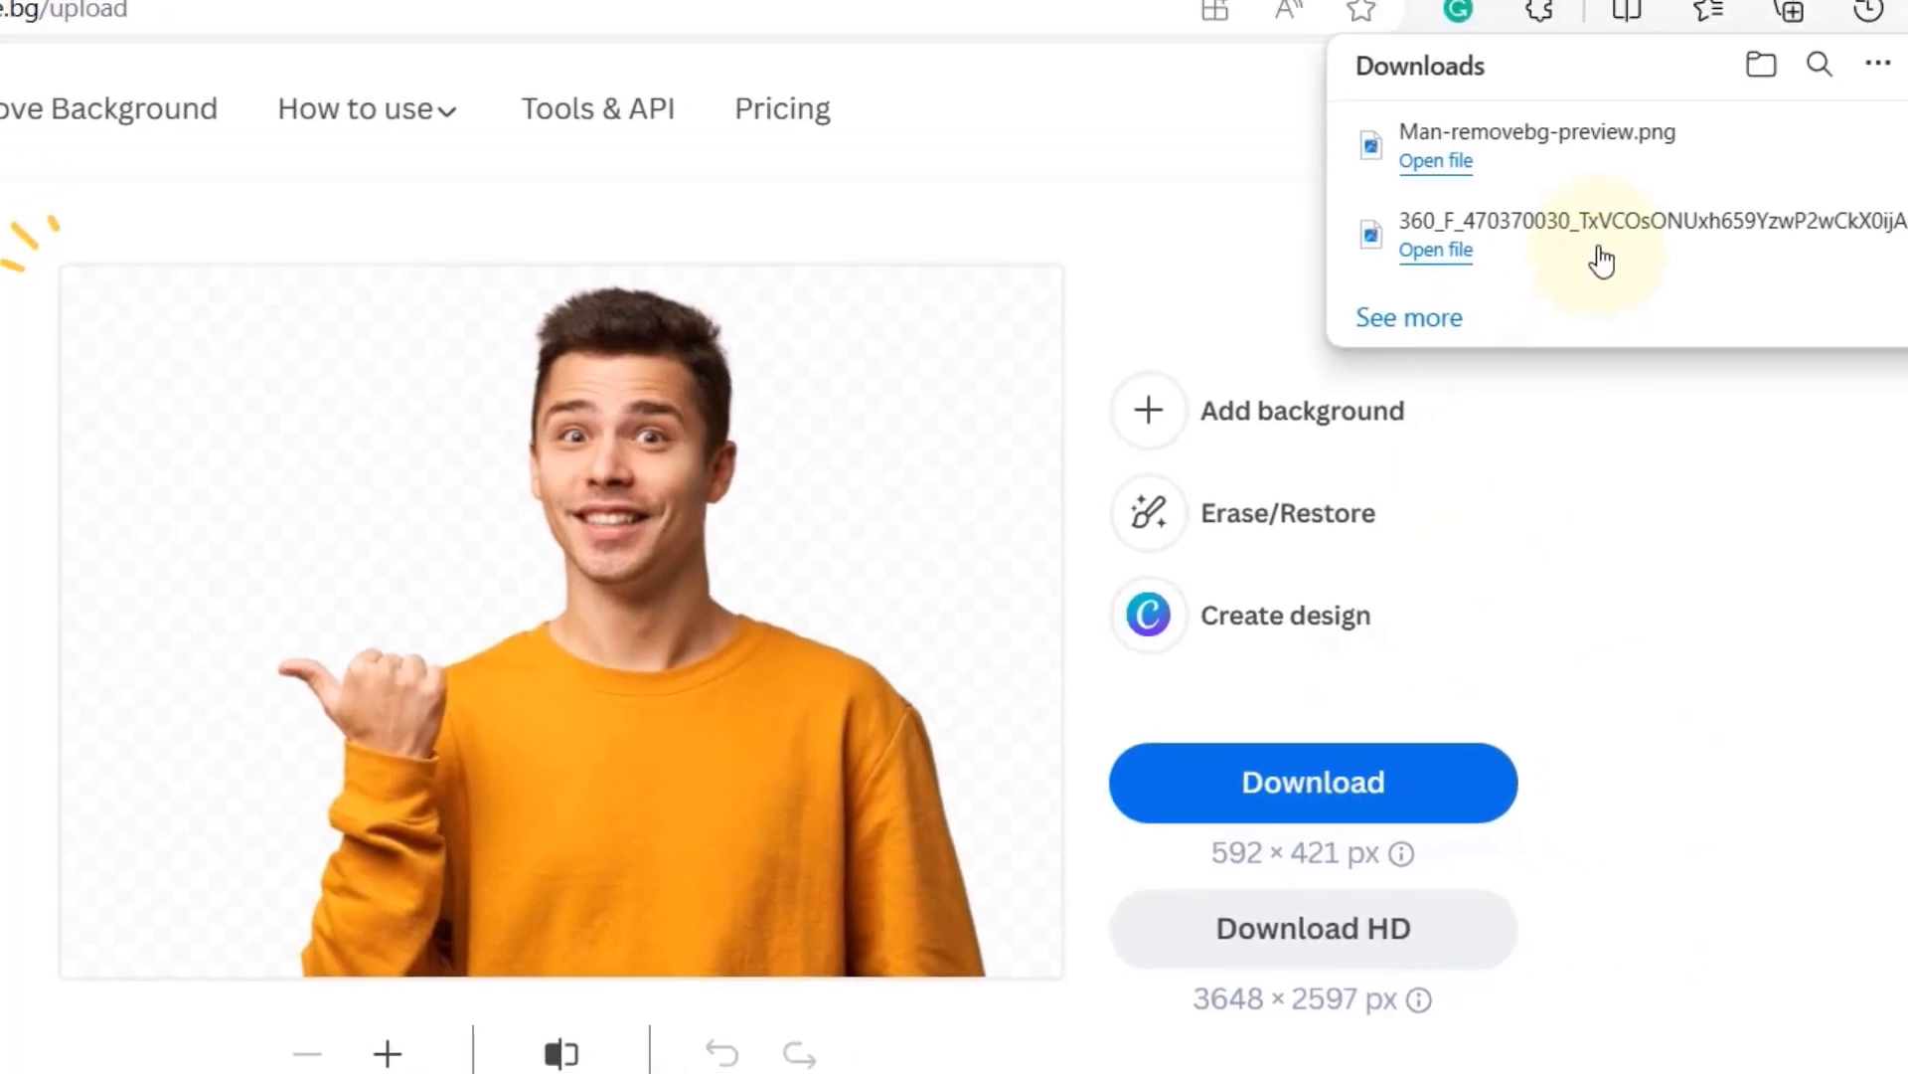
click(1523, 229)
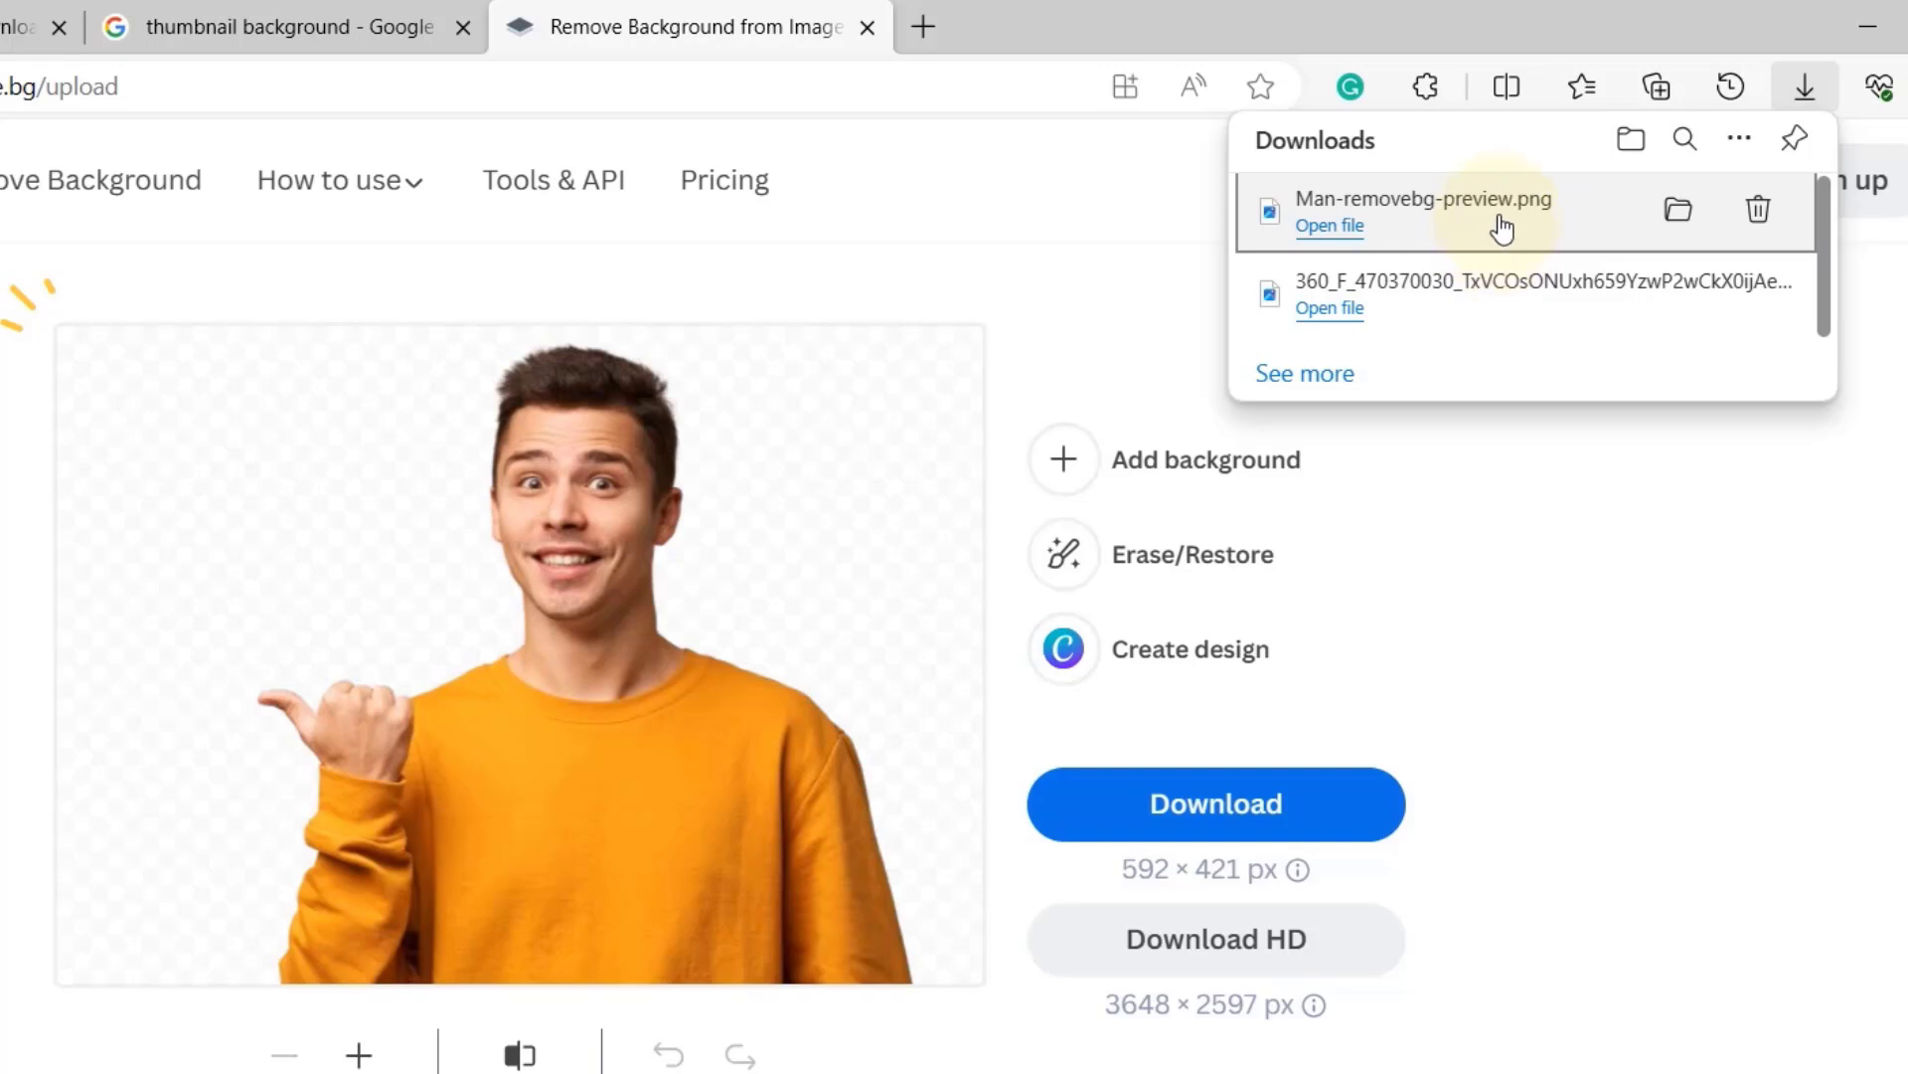
click(1501, 210)
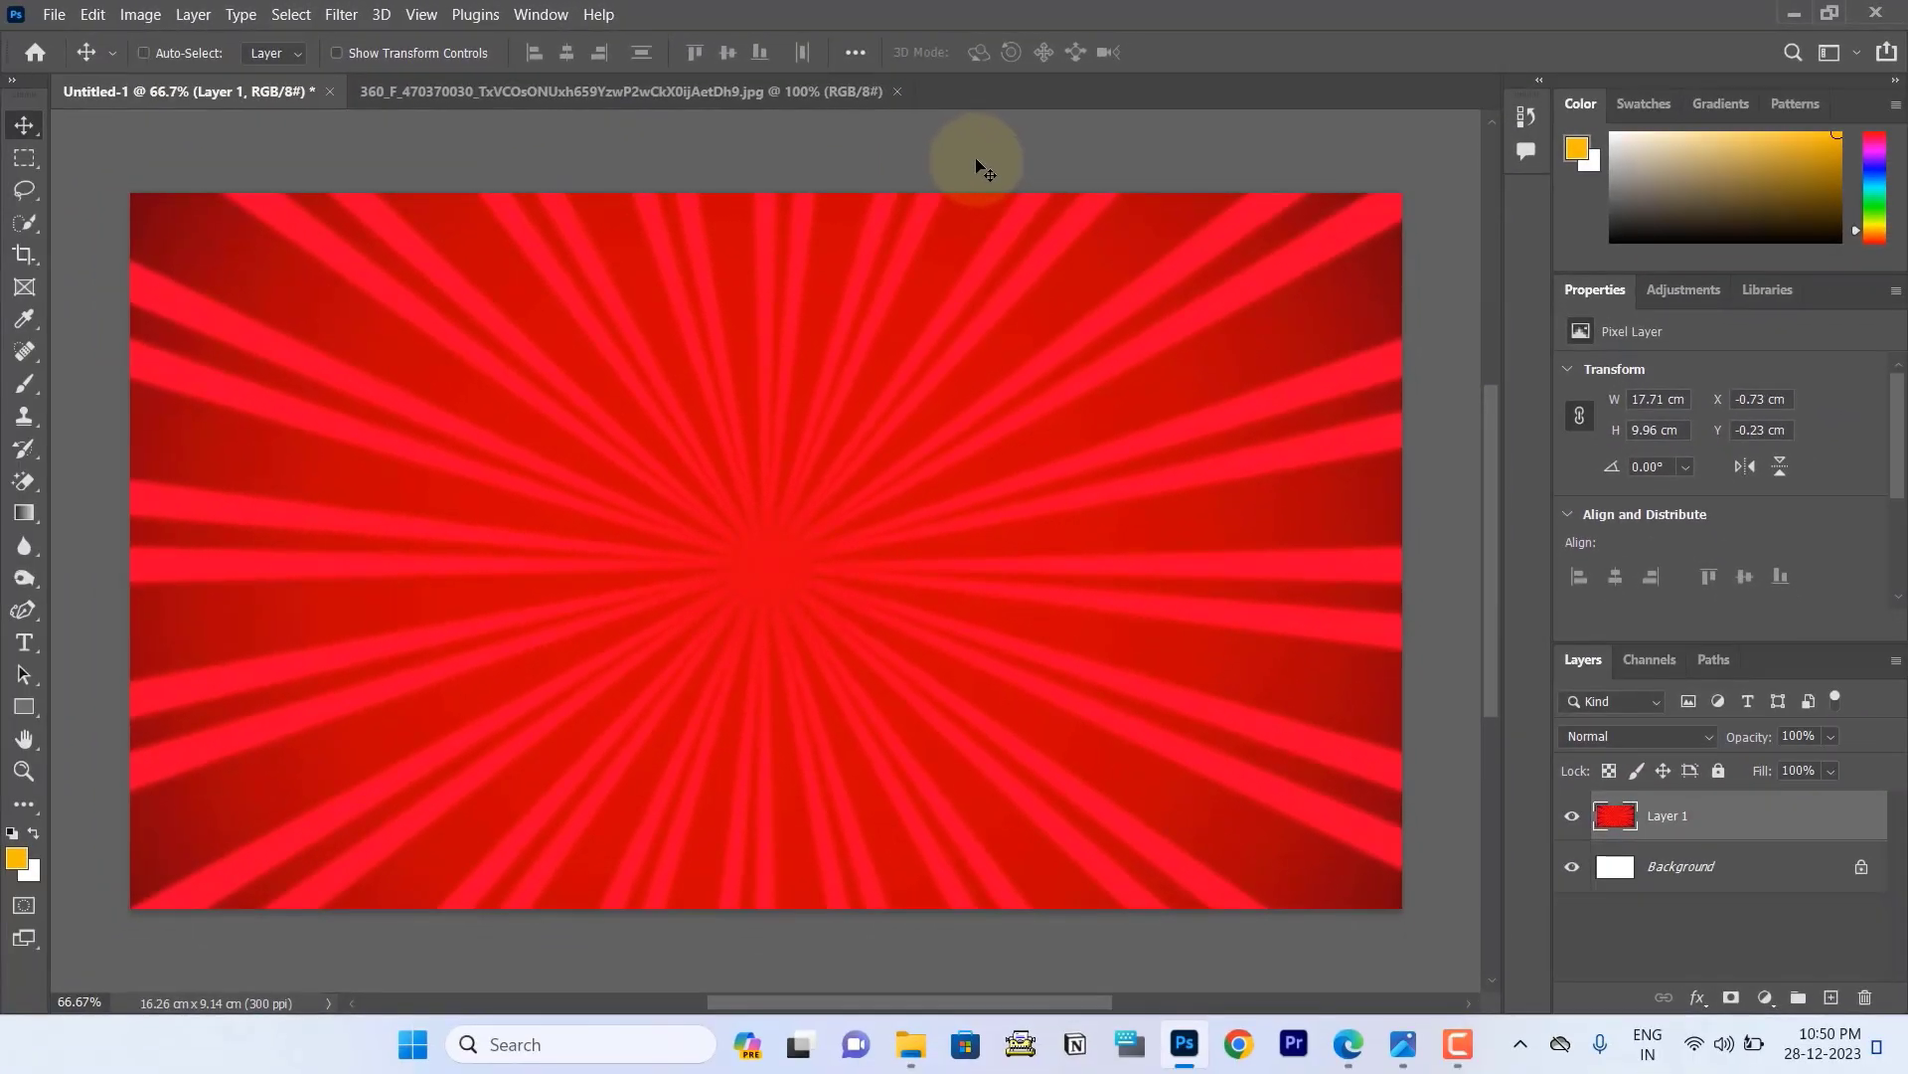
Open Man-removebg-preview.png and drag the cut-out man onto the red sunburst thumbnail.
key(ctrl+o)
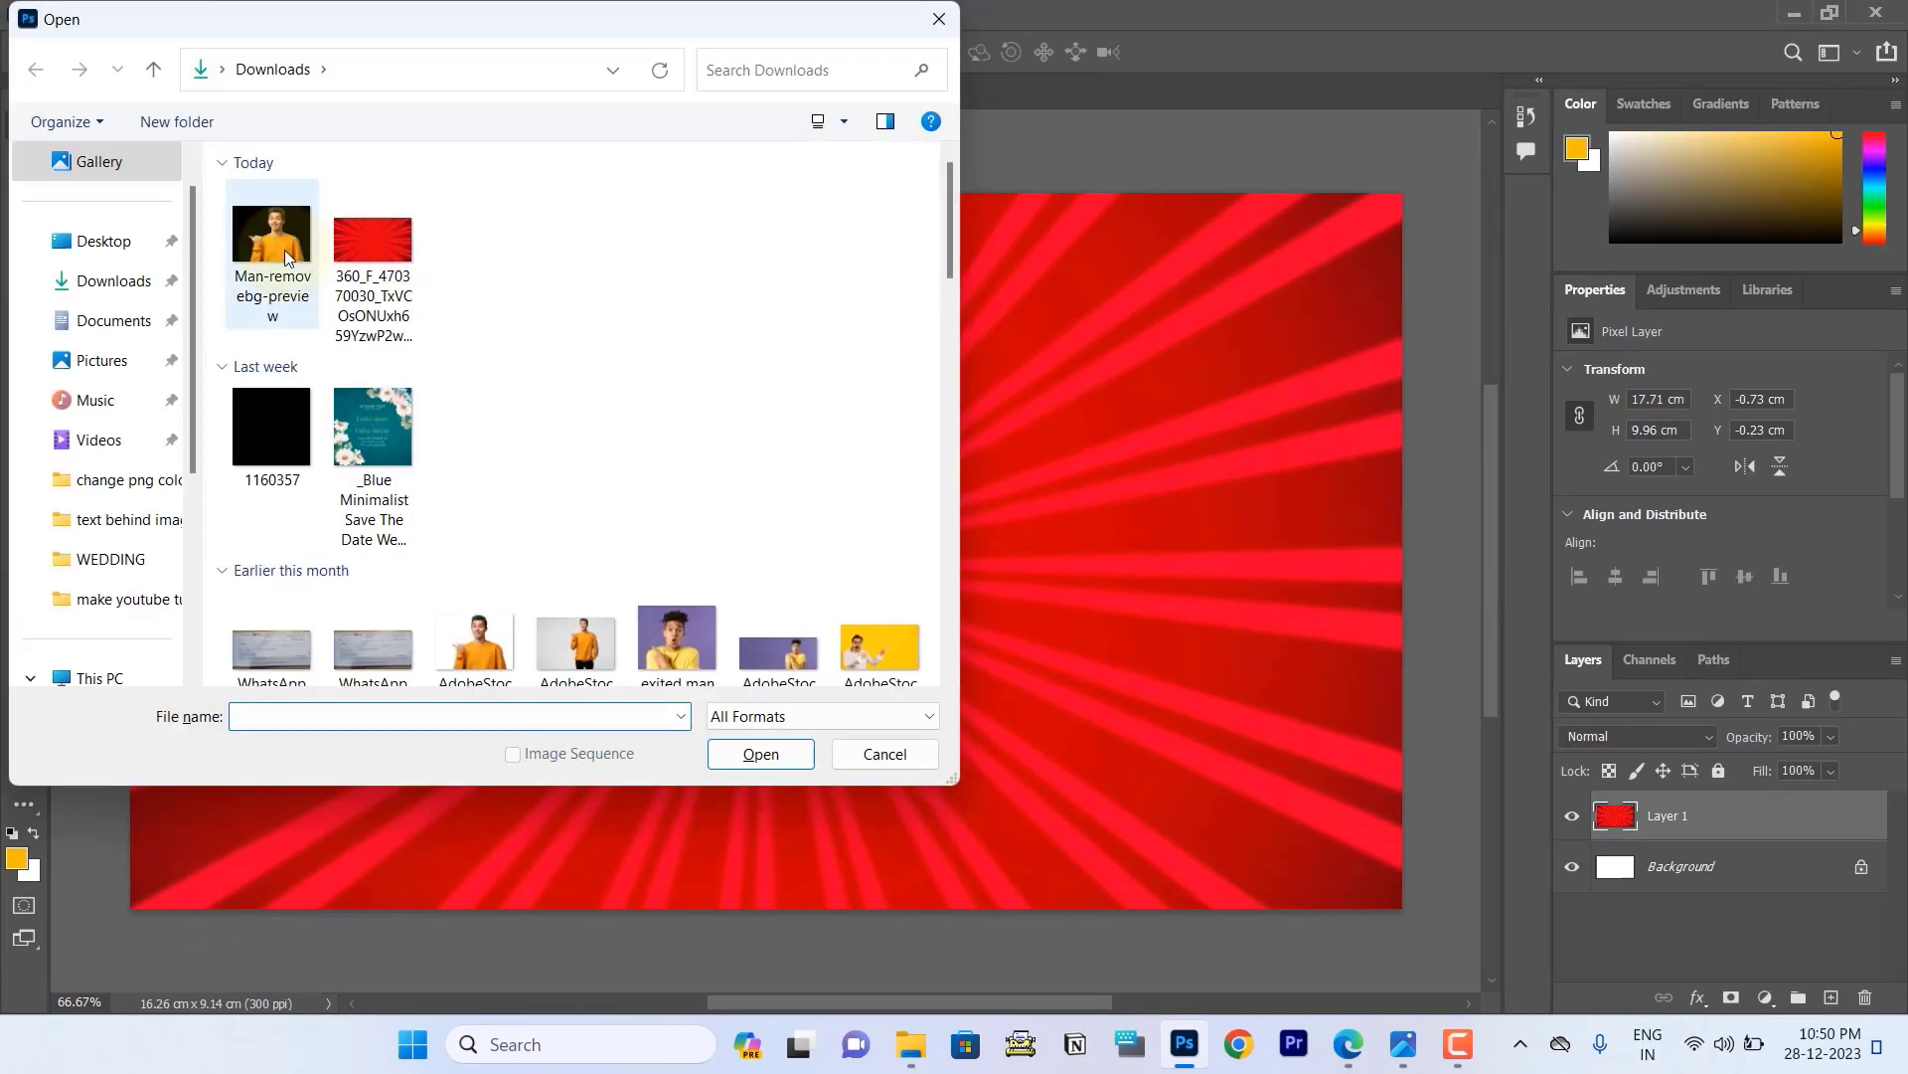
click(279, 245)
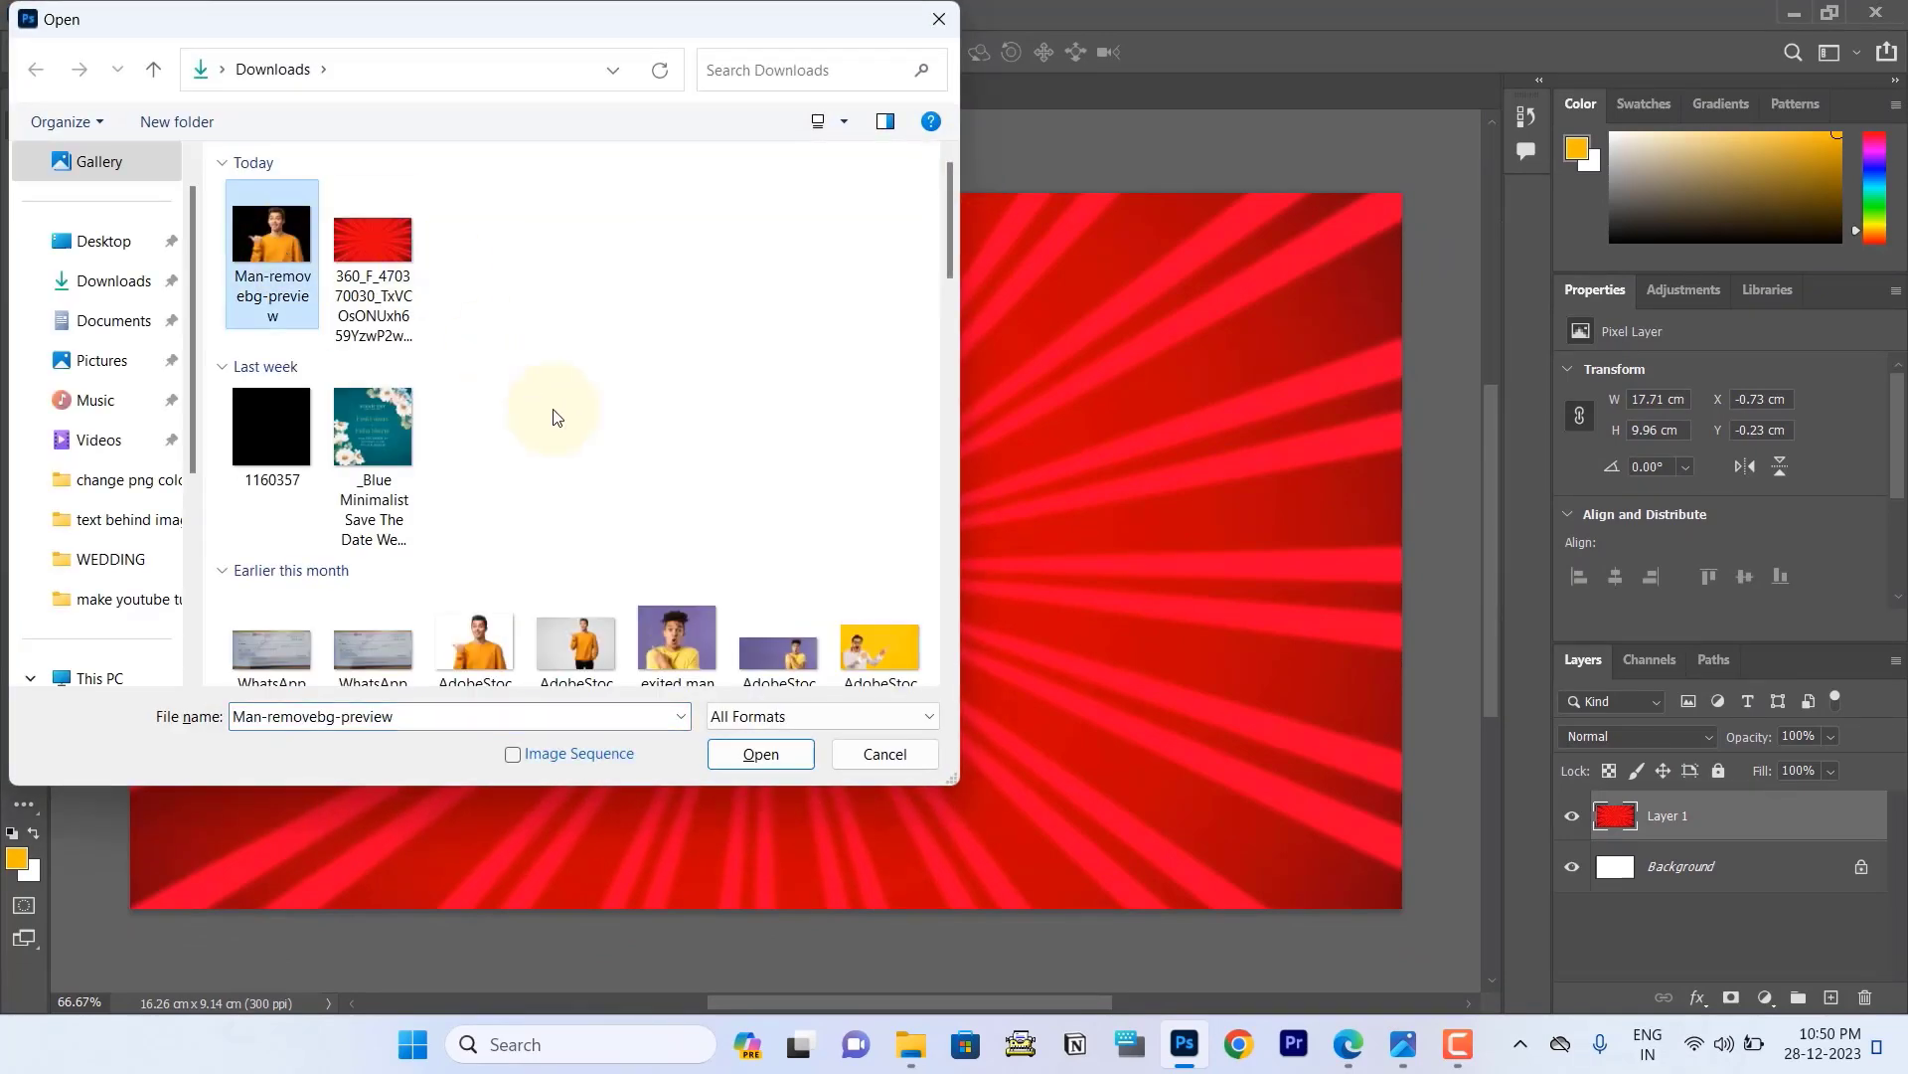
click(775, 771)
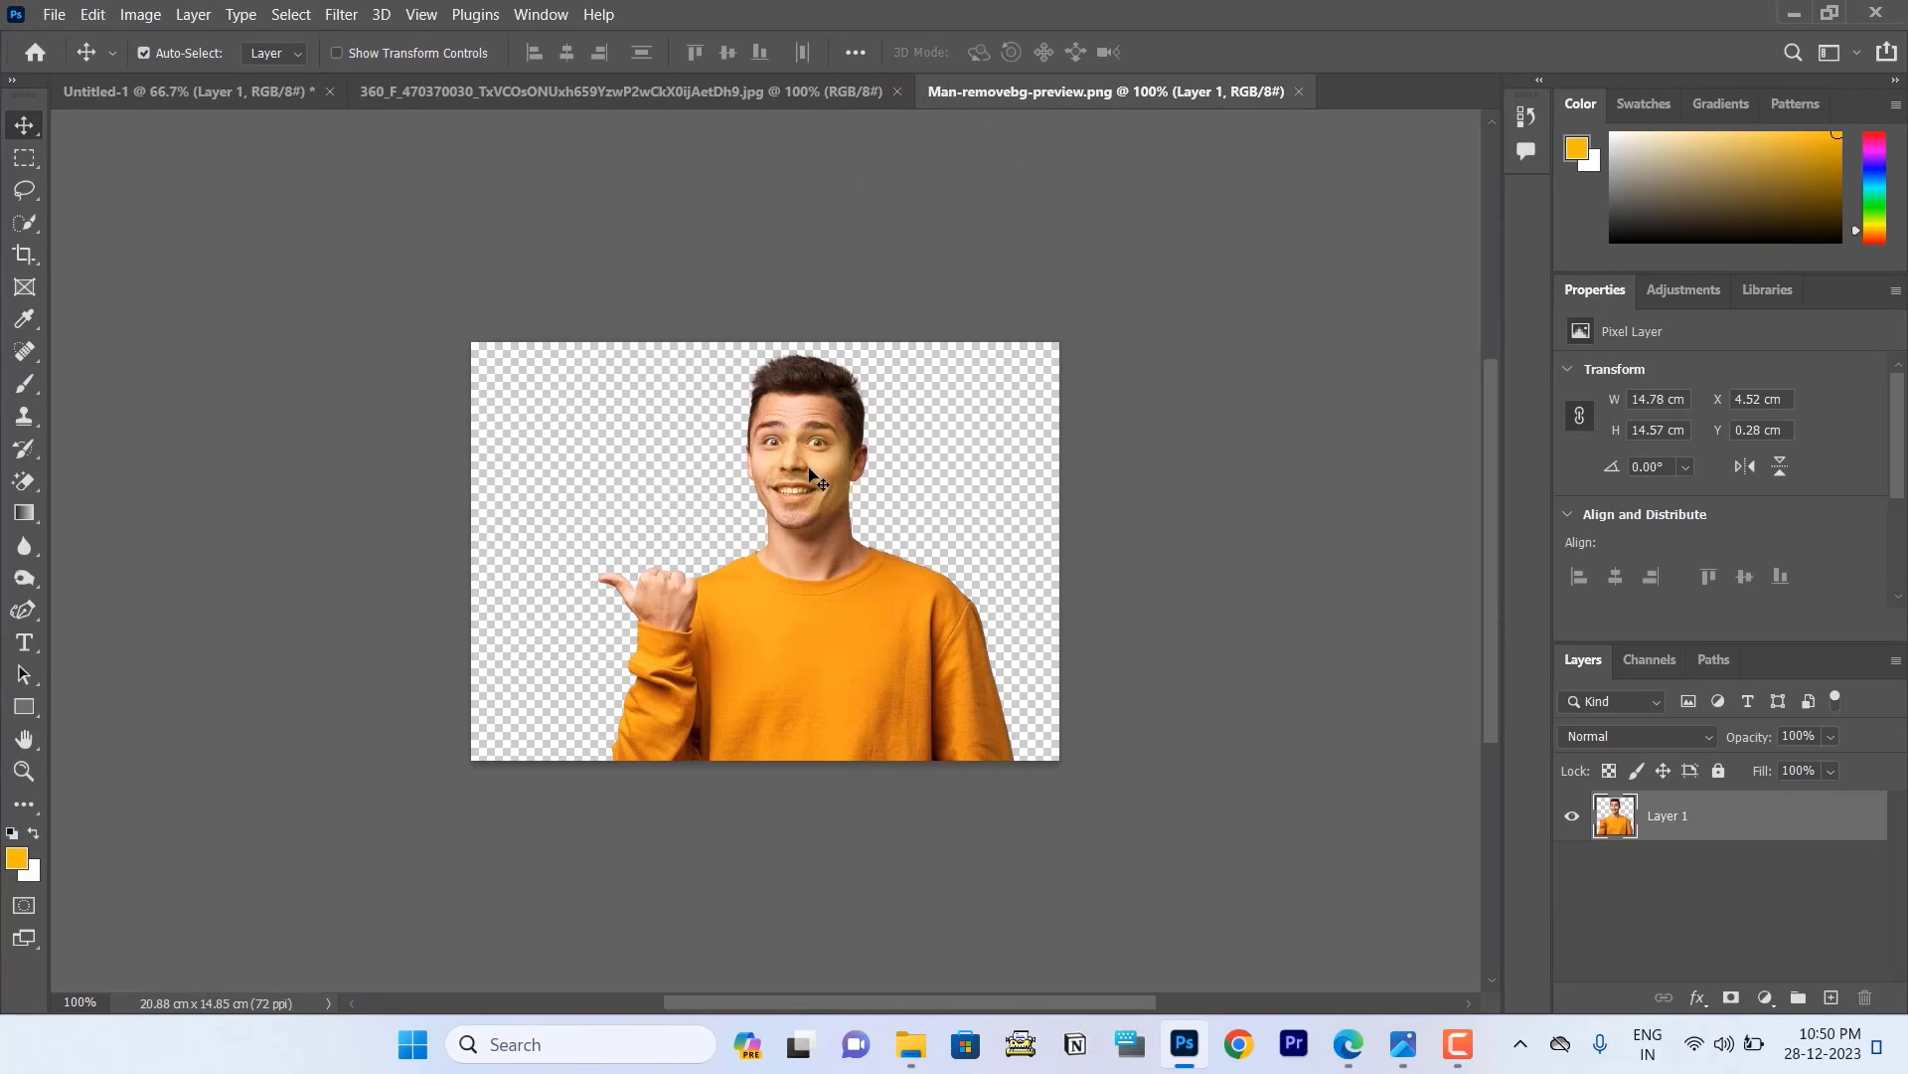
drag(809, 469, 589, 363)
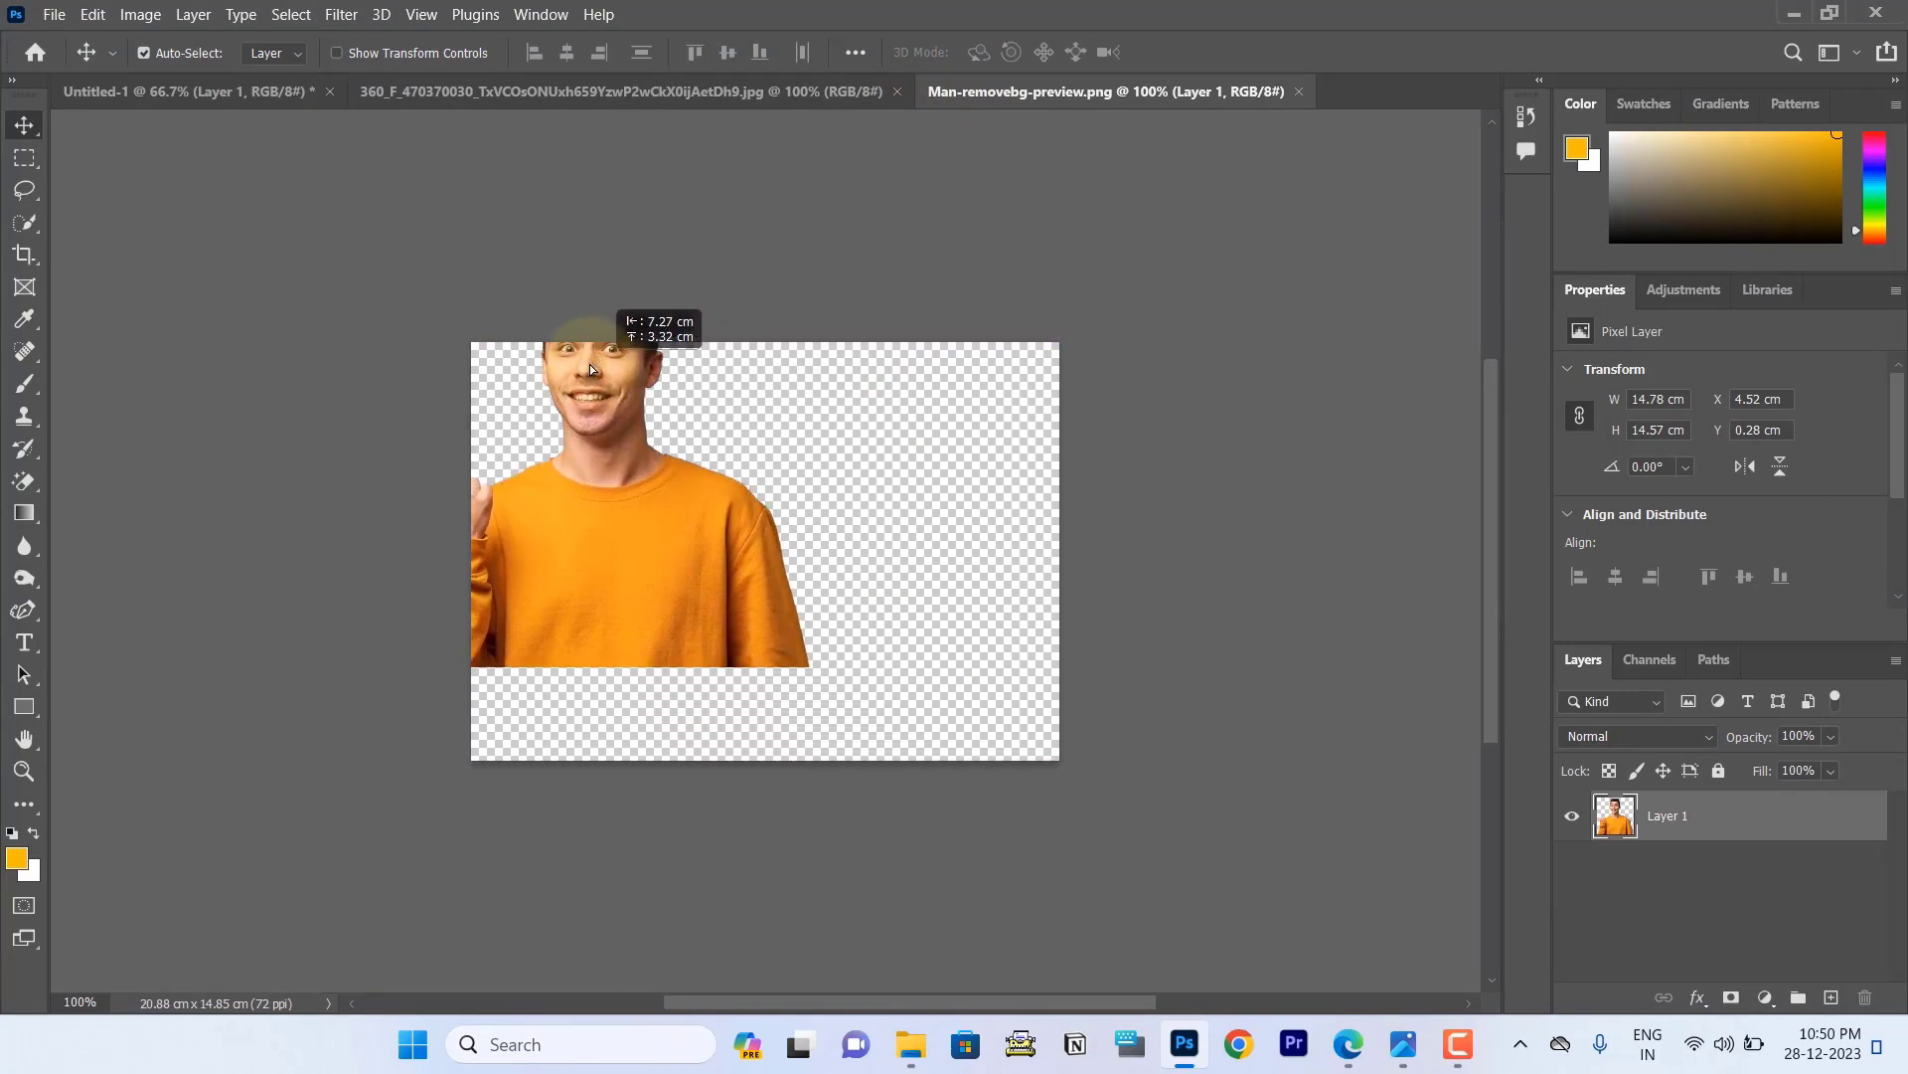
mouse_move(589, 370)
mouse_down()
mouse_move(267, 89)
mouse_move(442, 312)
mouse_up()
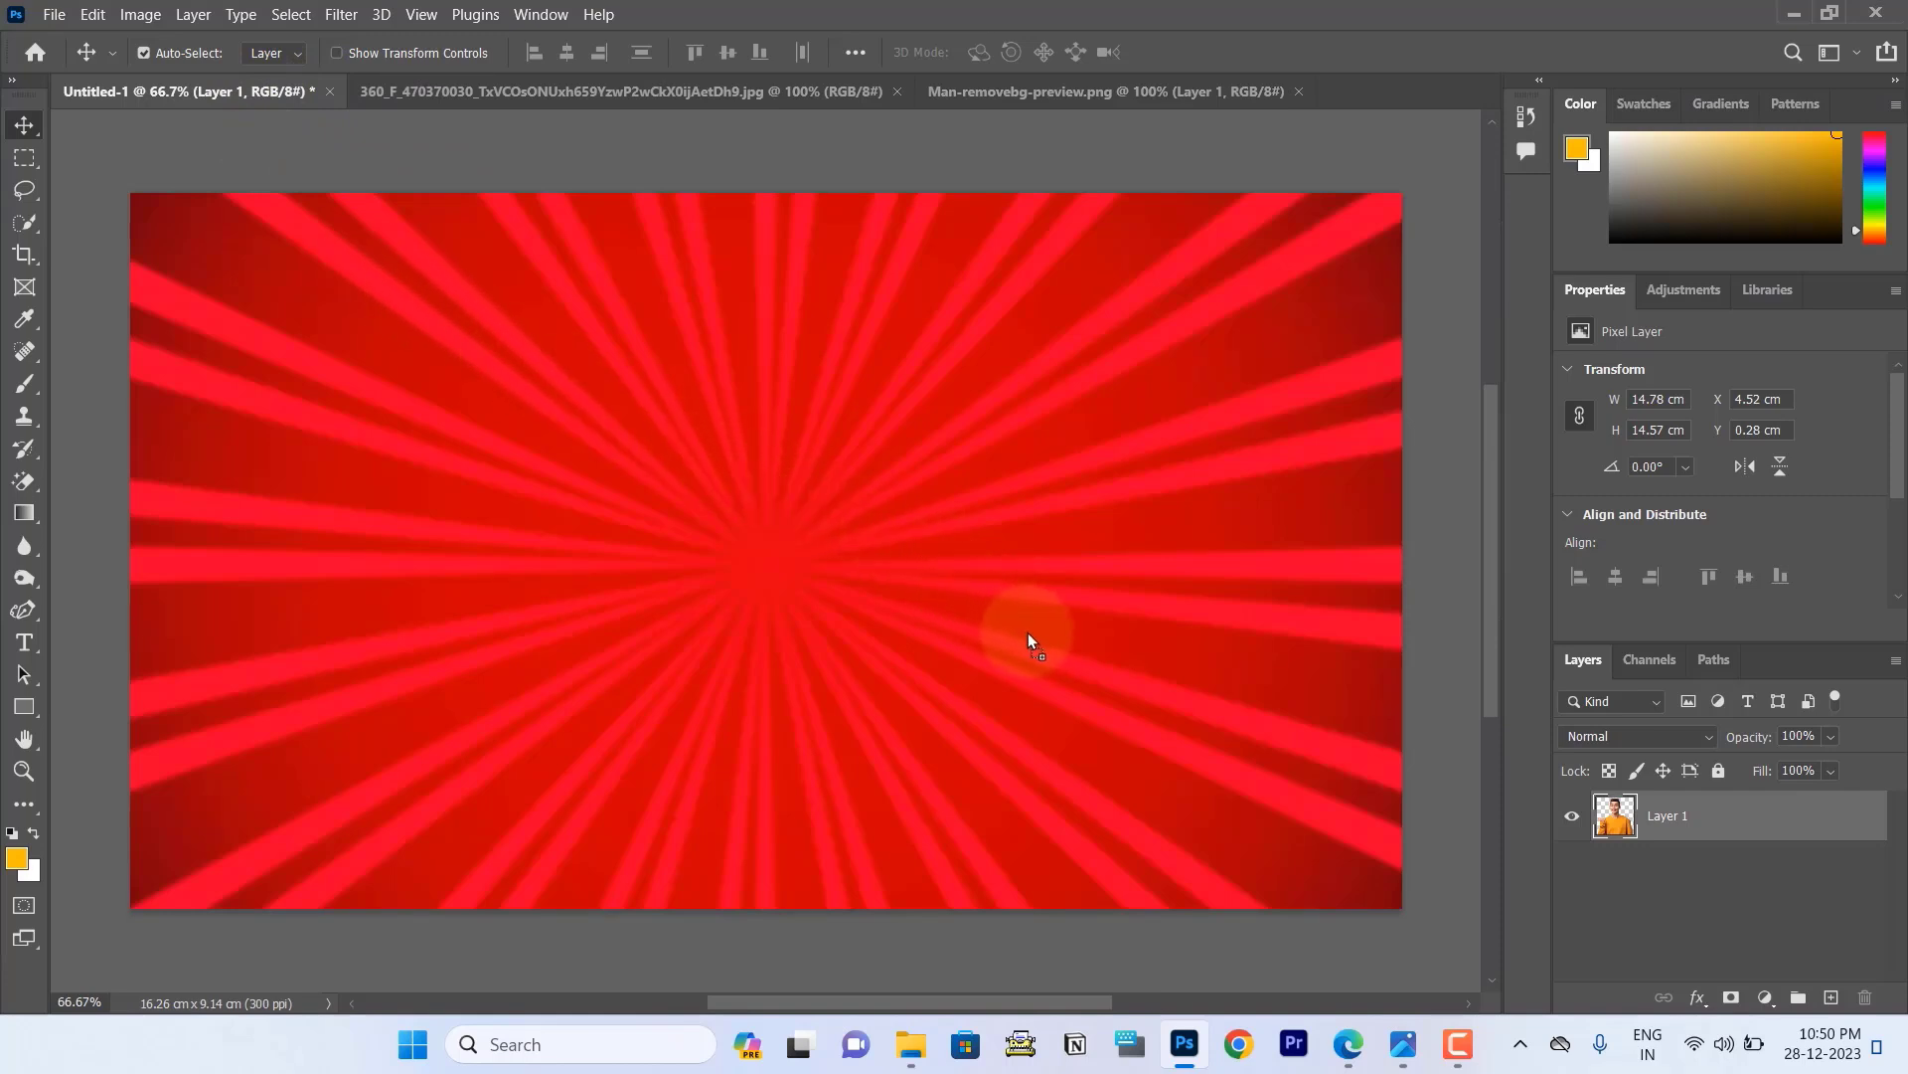
drag(1027, 632, 1028, 632)
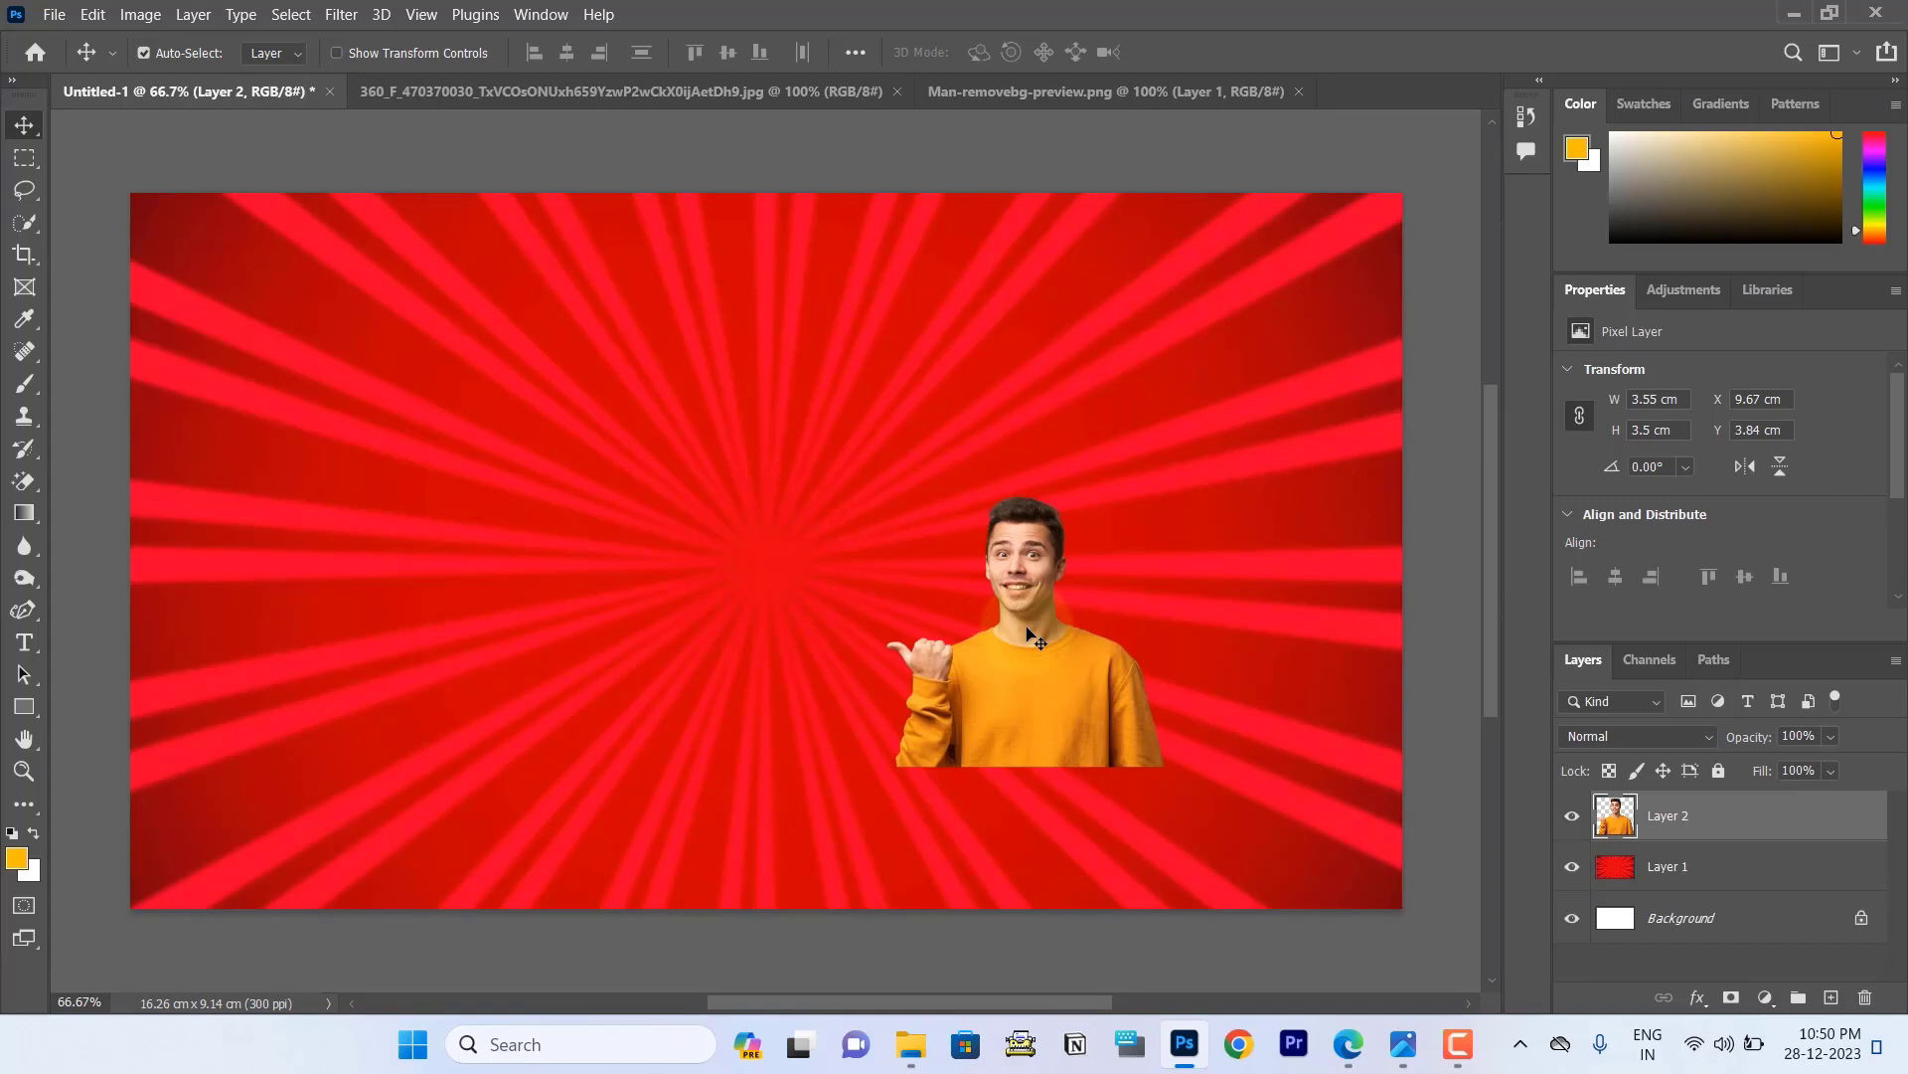
Close the Man-removebg-preview and 360_F sunburst image files, leaving only Untitled-1 open.
click(1042, 92)
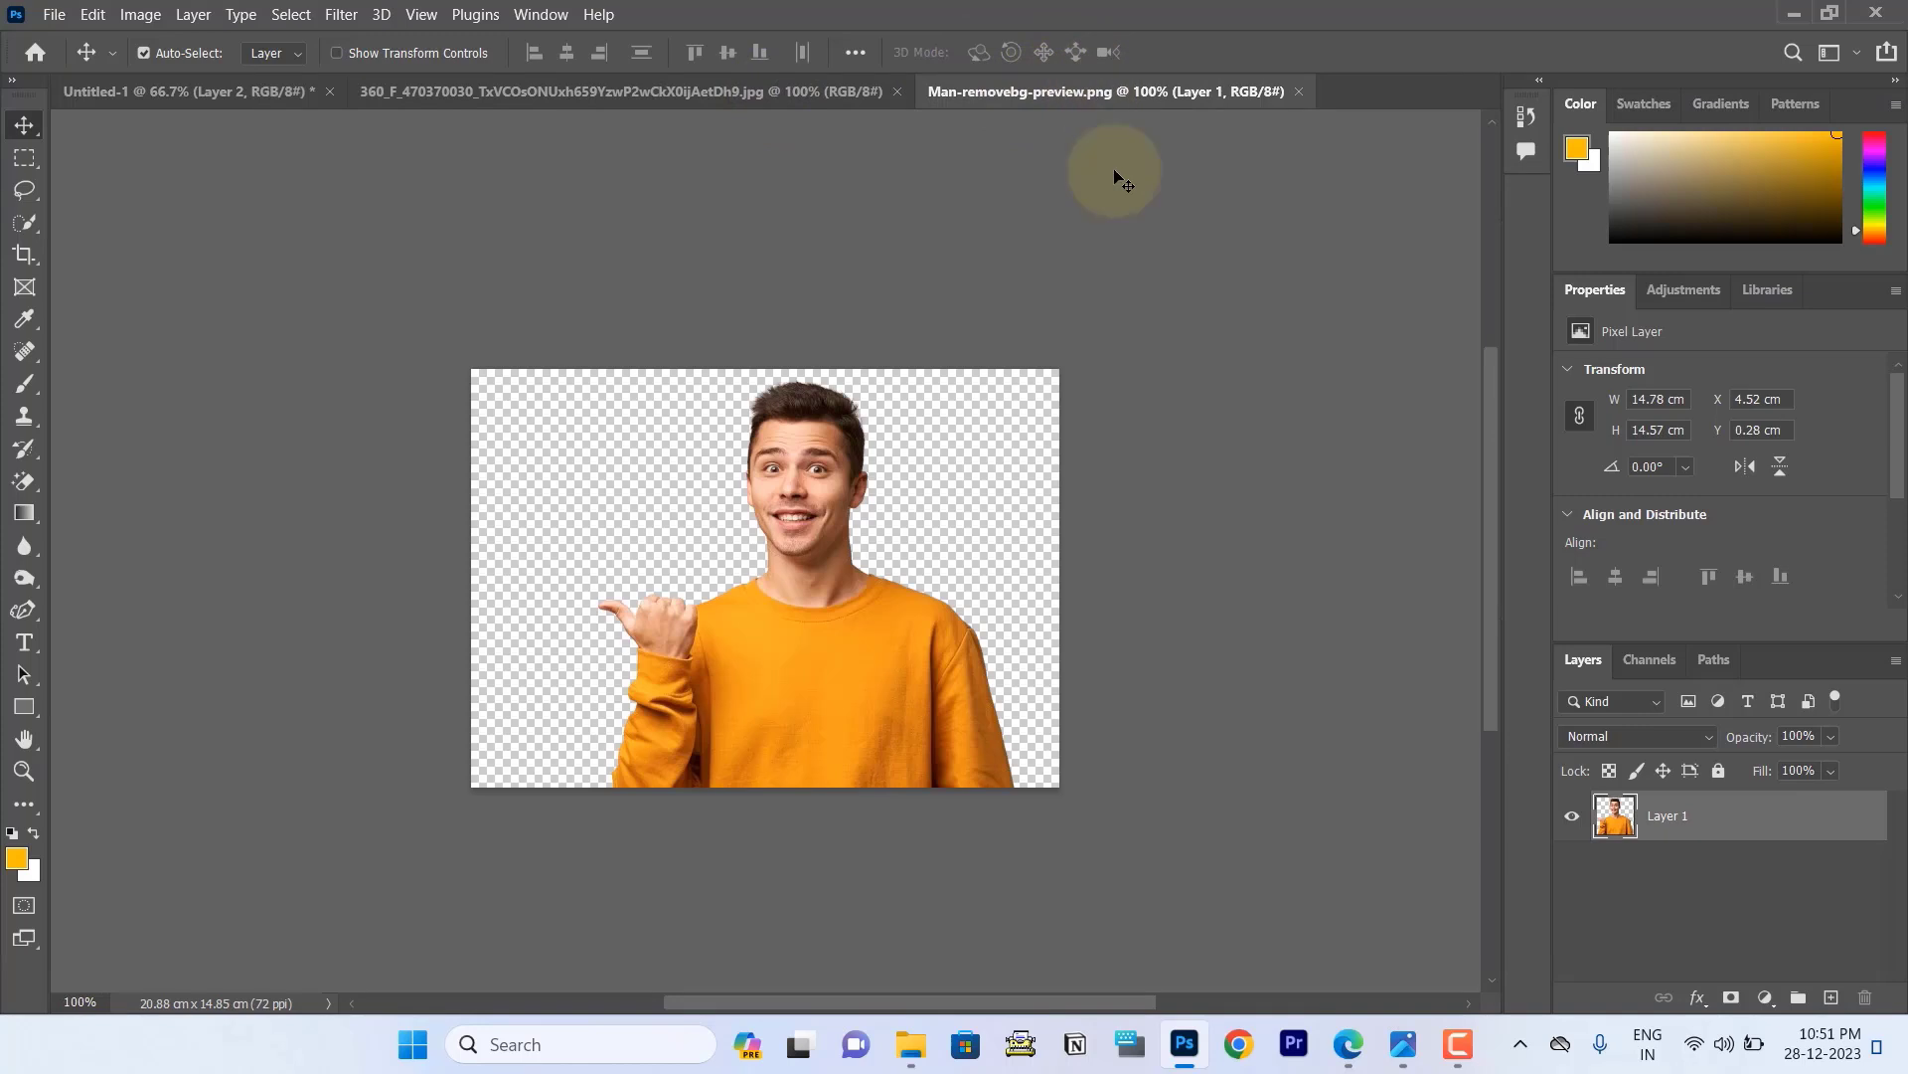
click(1297, 97)
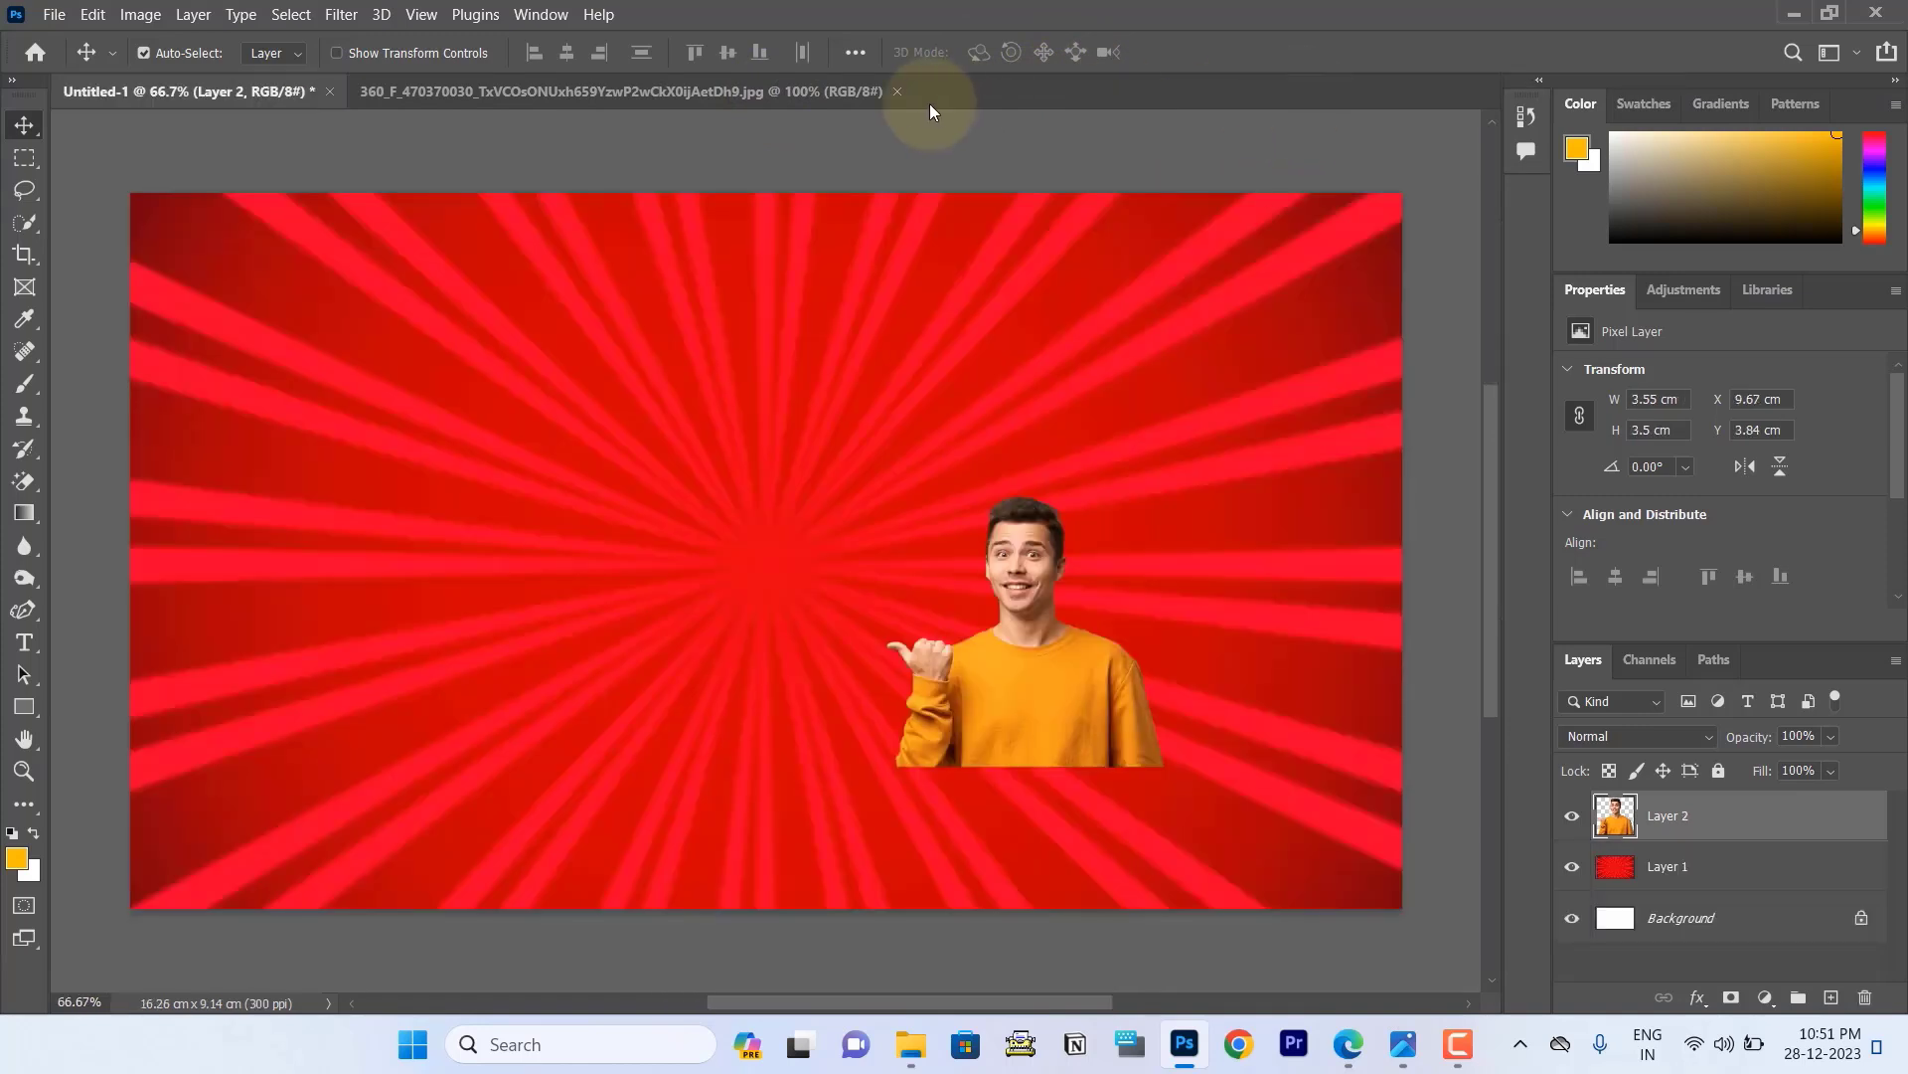
click(795, 89)
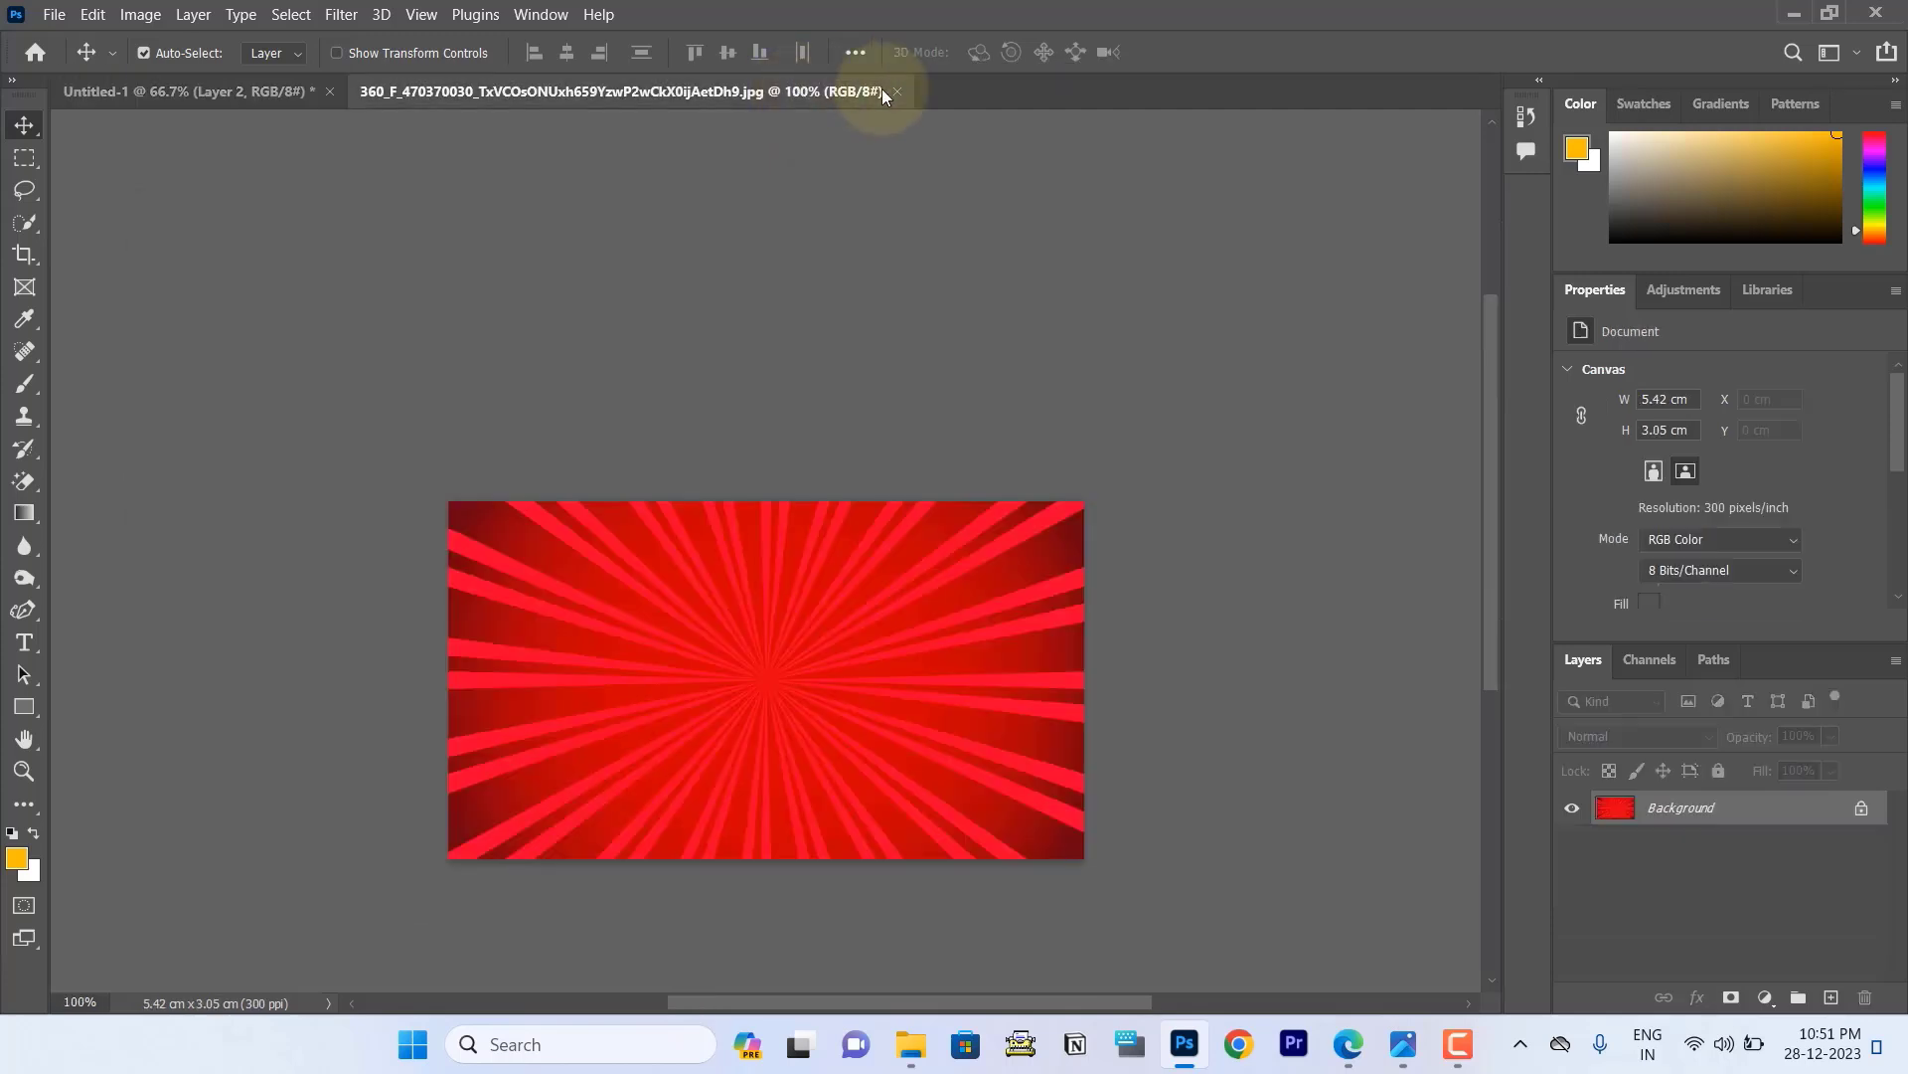
click(897, 91)
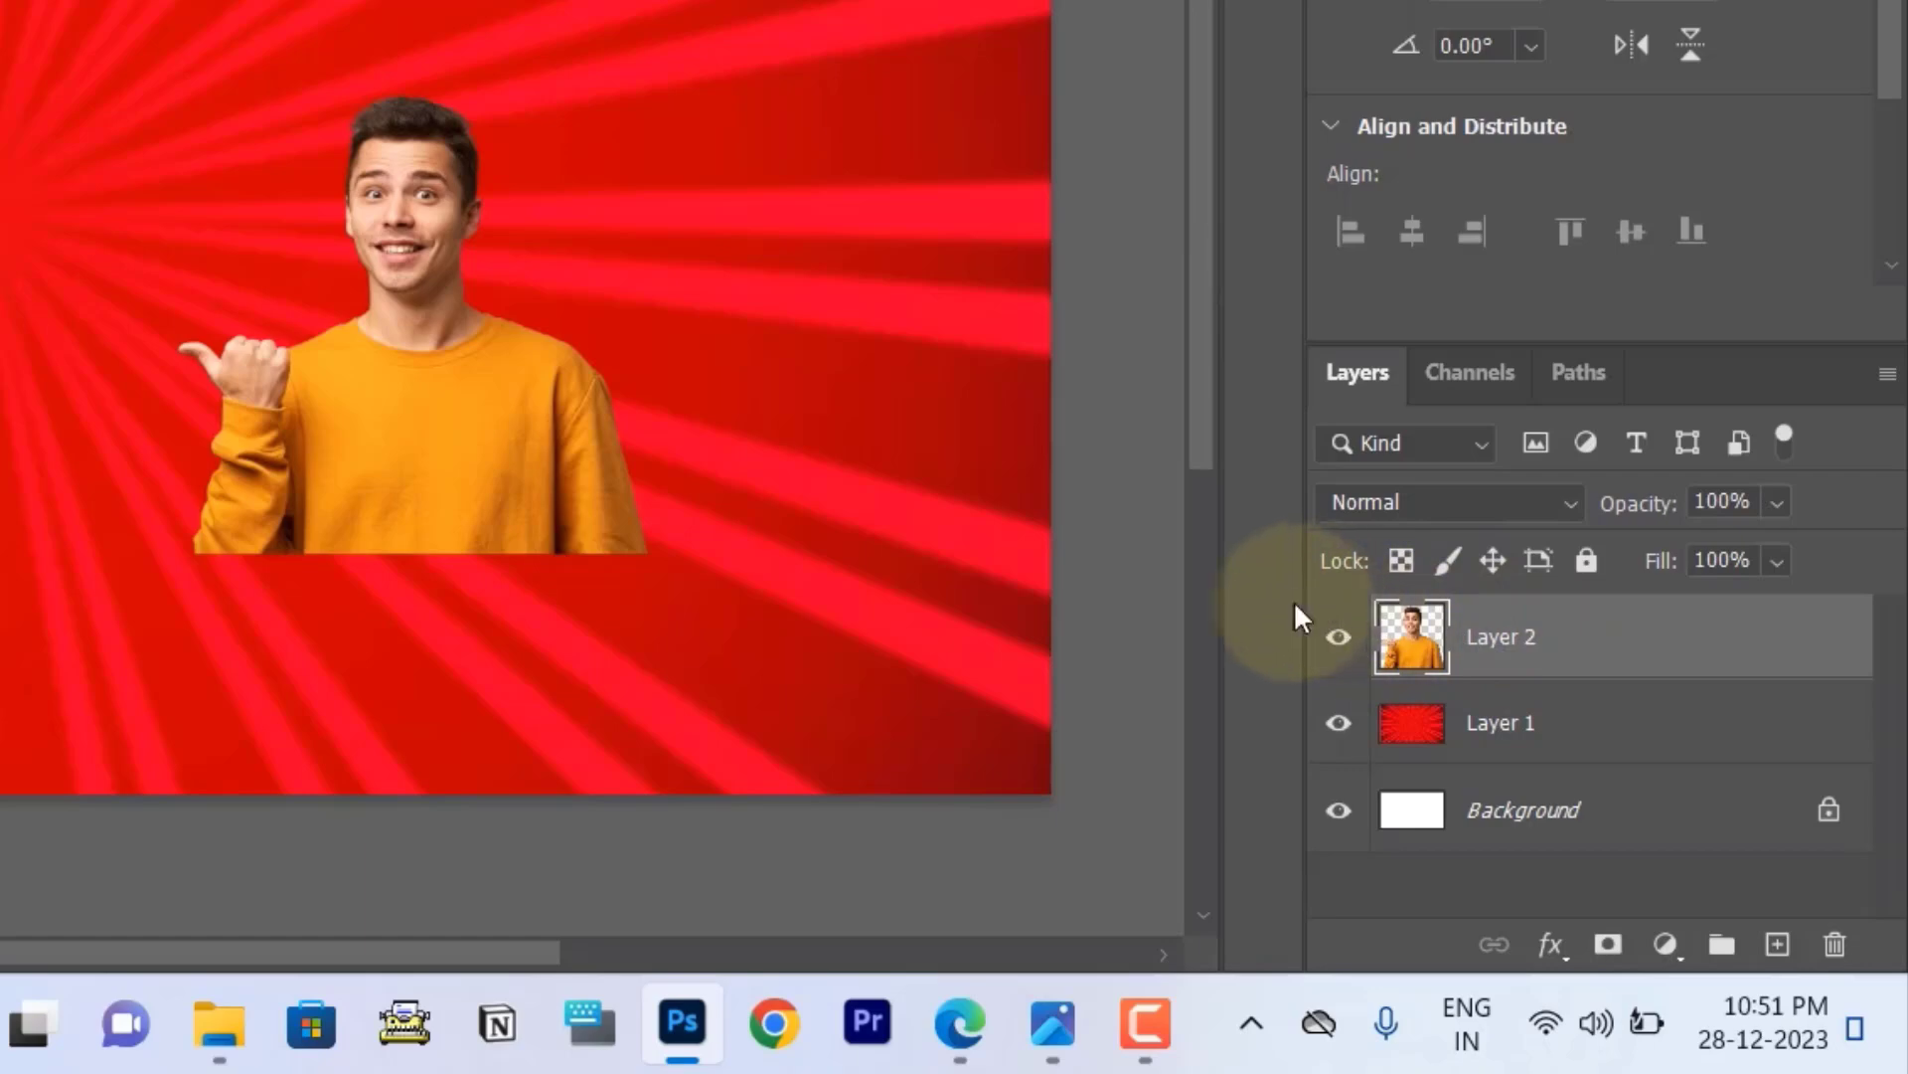
Scale Layer 2's man to about 257% (9.12 × 8.99 cm) against the right and bottom edges.
key(ctrl+t)
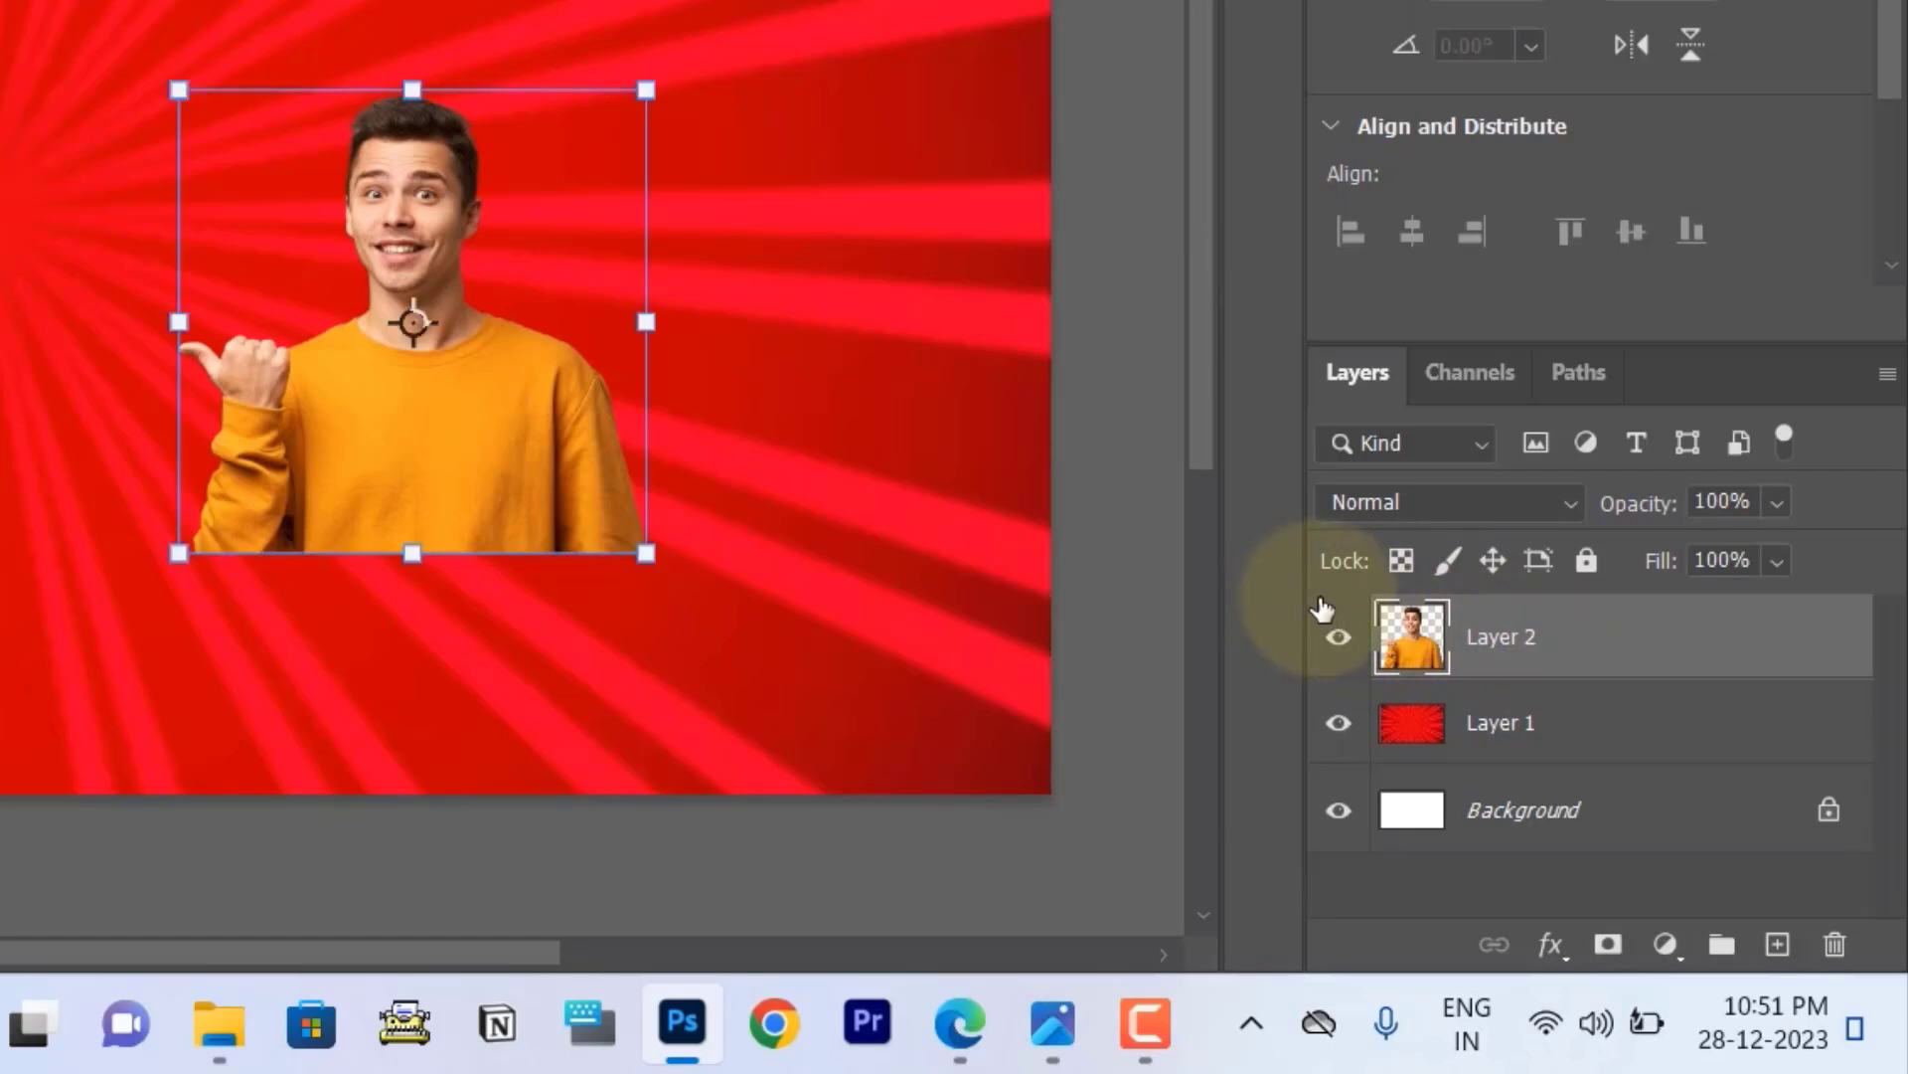
drag(648, 87, 1660, 345)
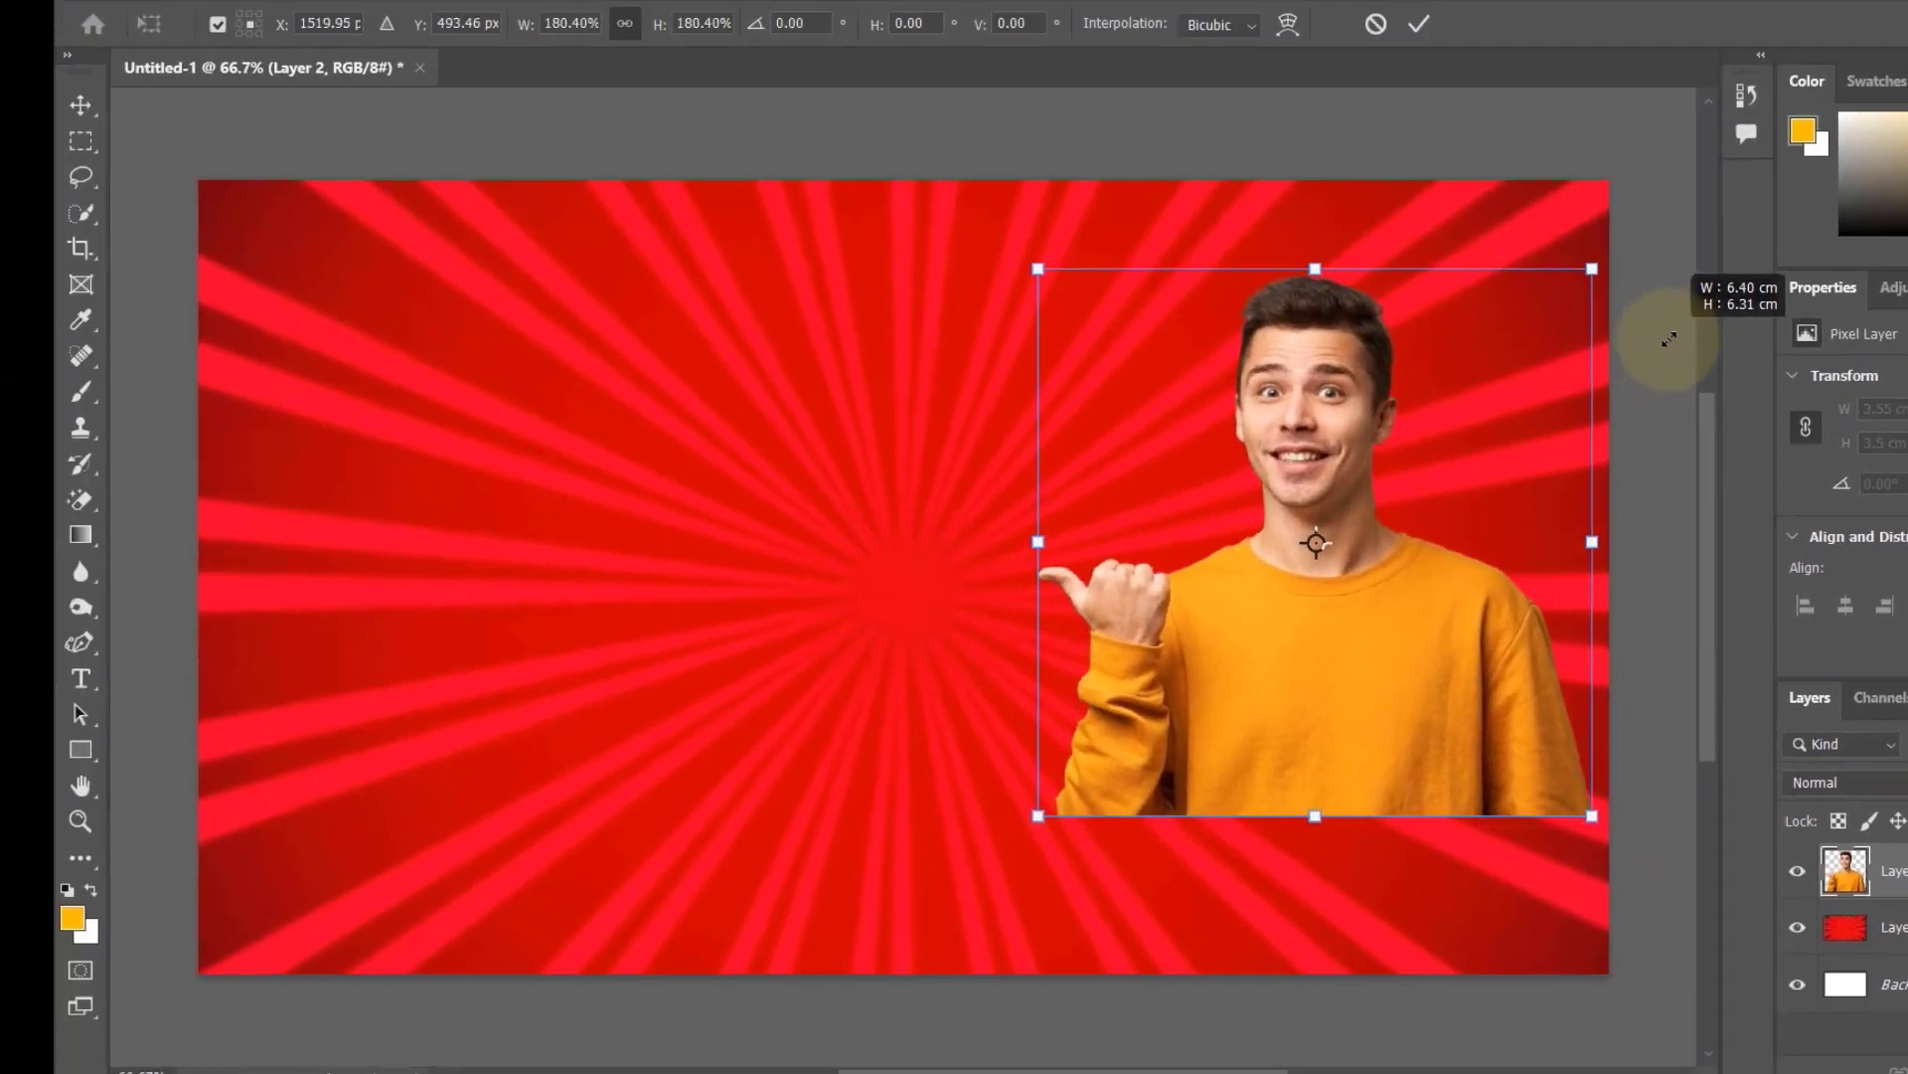
drag(1660, 345, 1706, 319)
drag(1024, 810, 840, 993)
drag(1158, 840, 1292, 830)
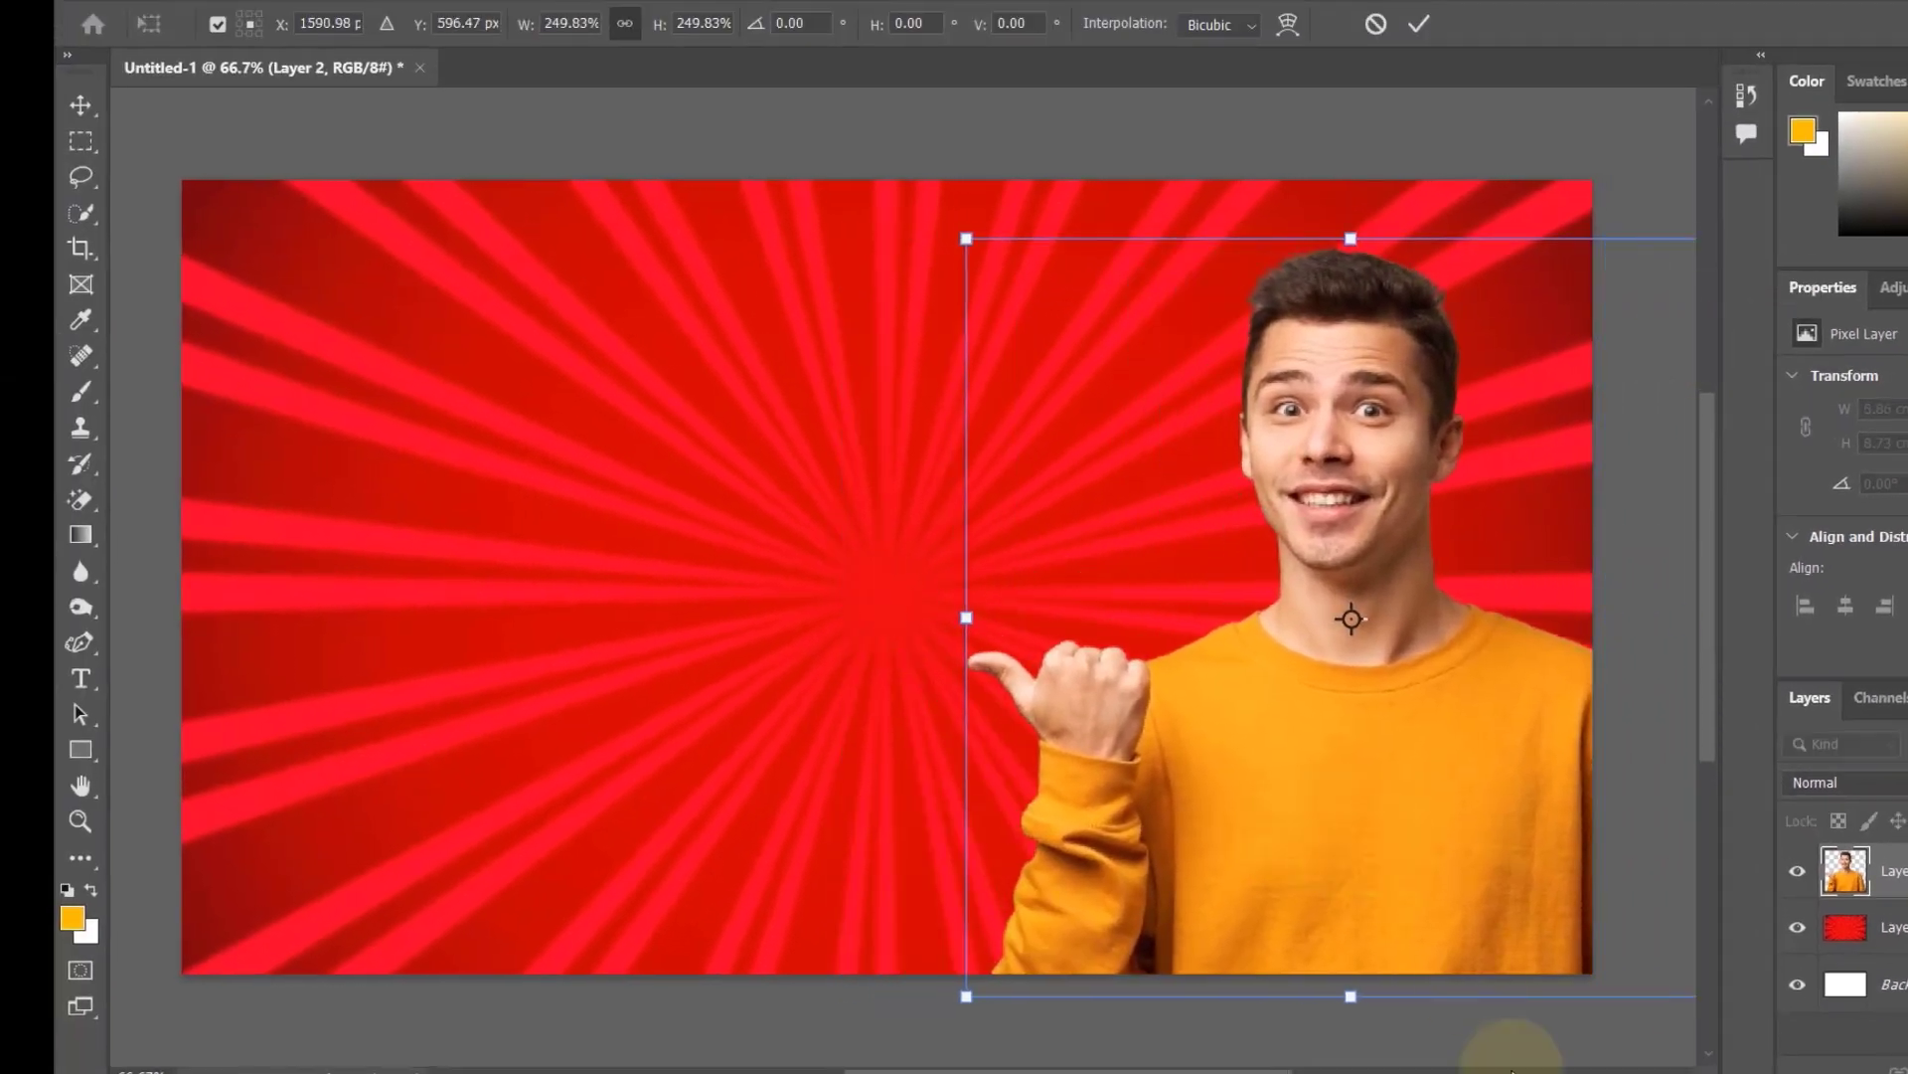
drag(1347, 237, 1350, 216)
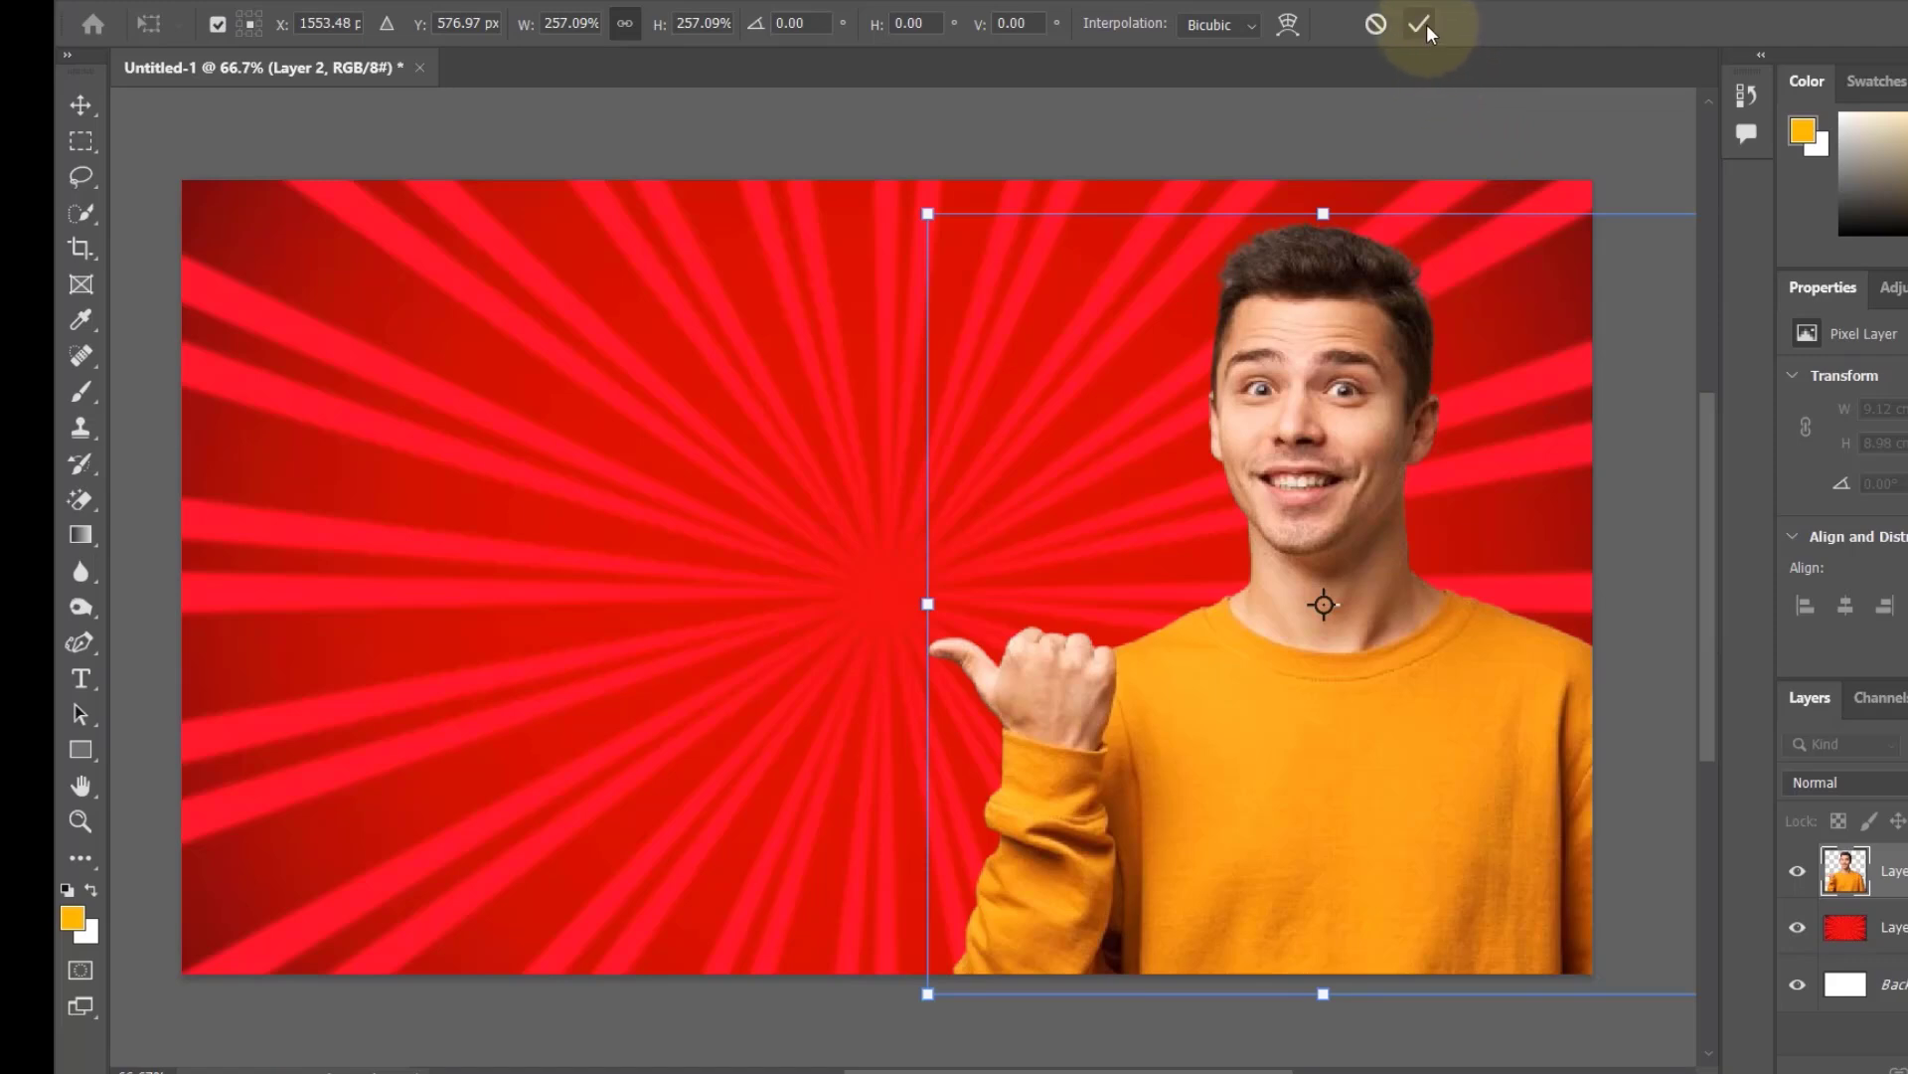
click(1420, 25)
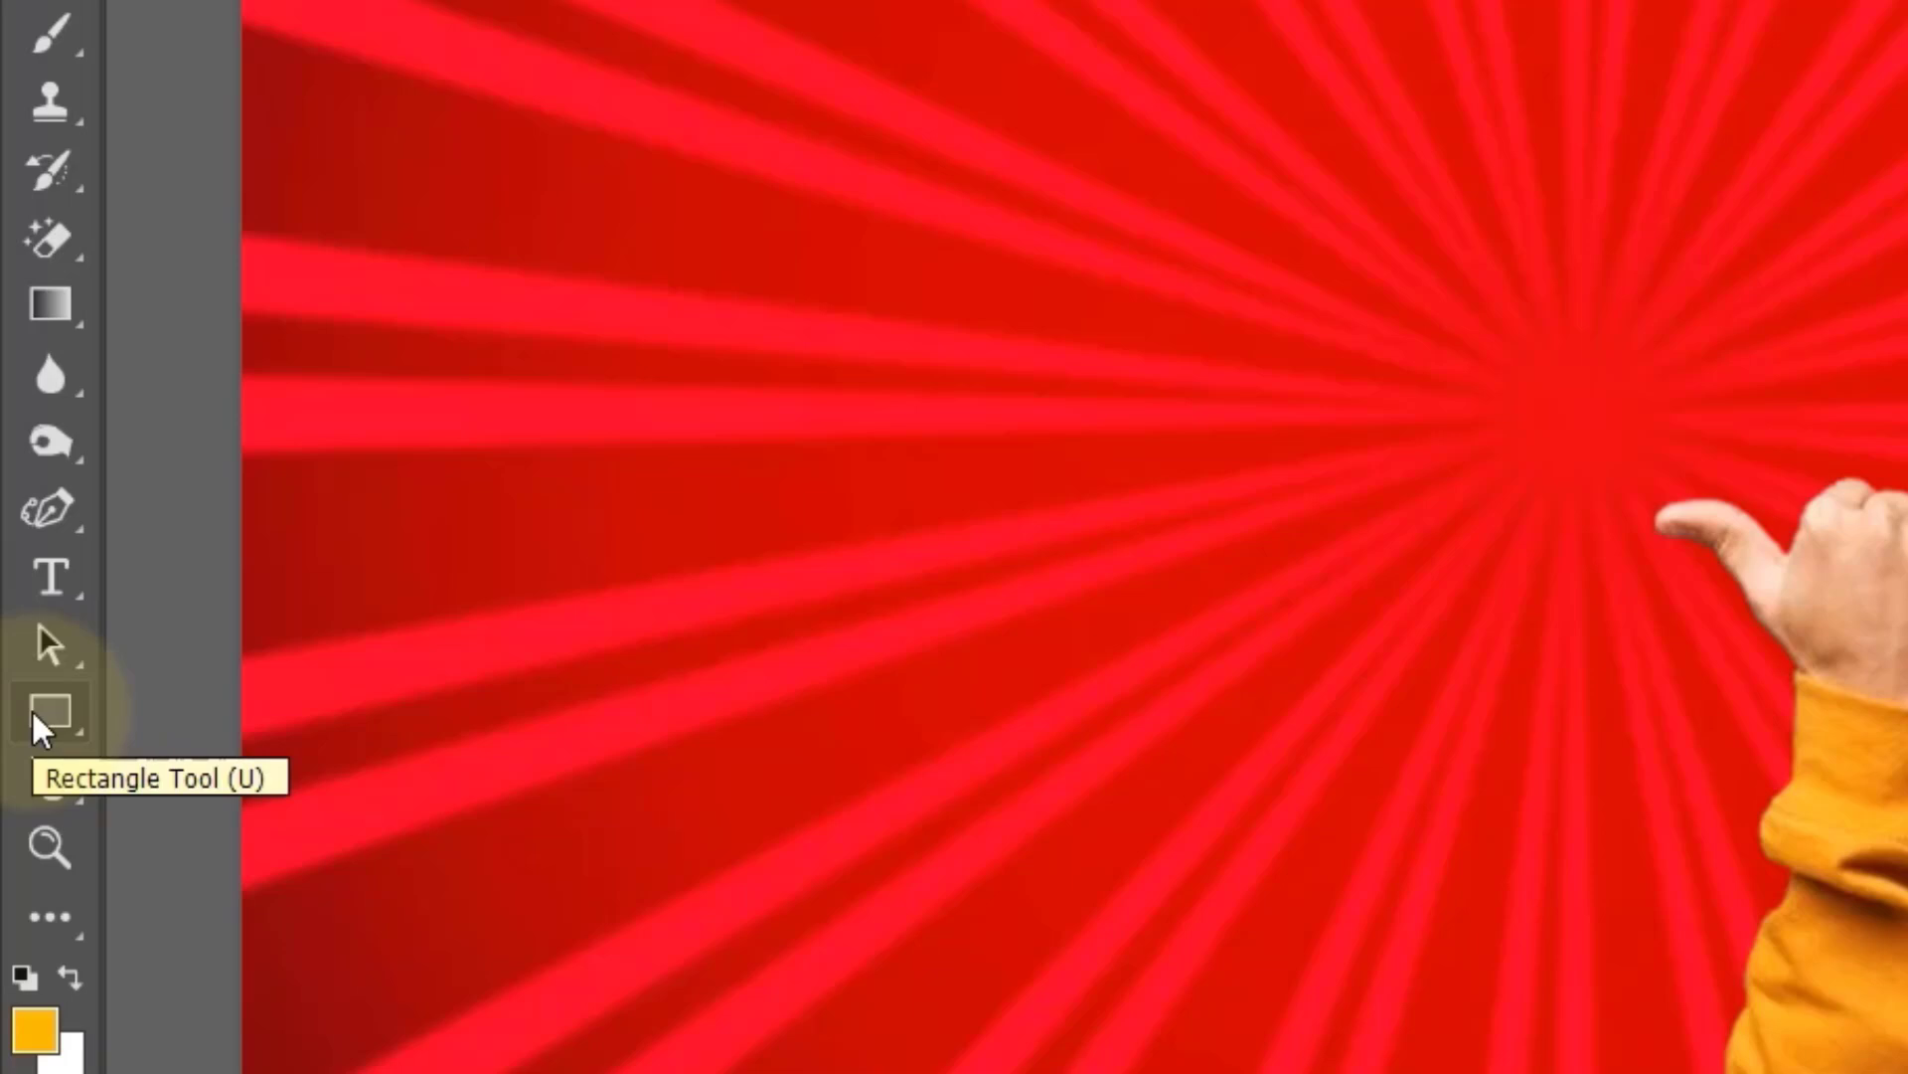
Set the Rectangle Tool to Shape mode with a yellow fill and no stroke.
right_click(33, 711)
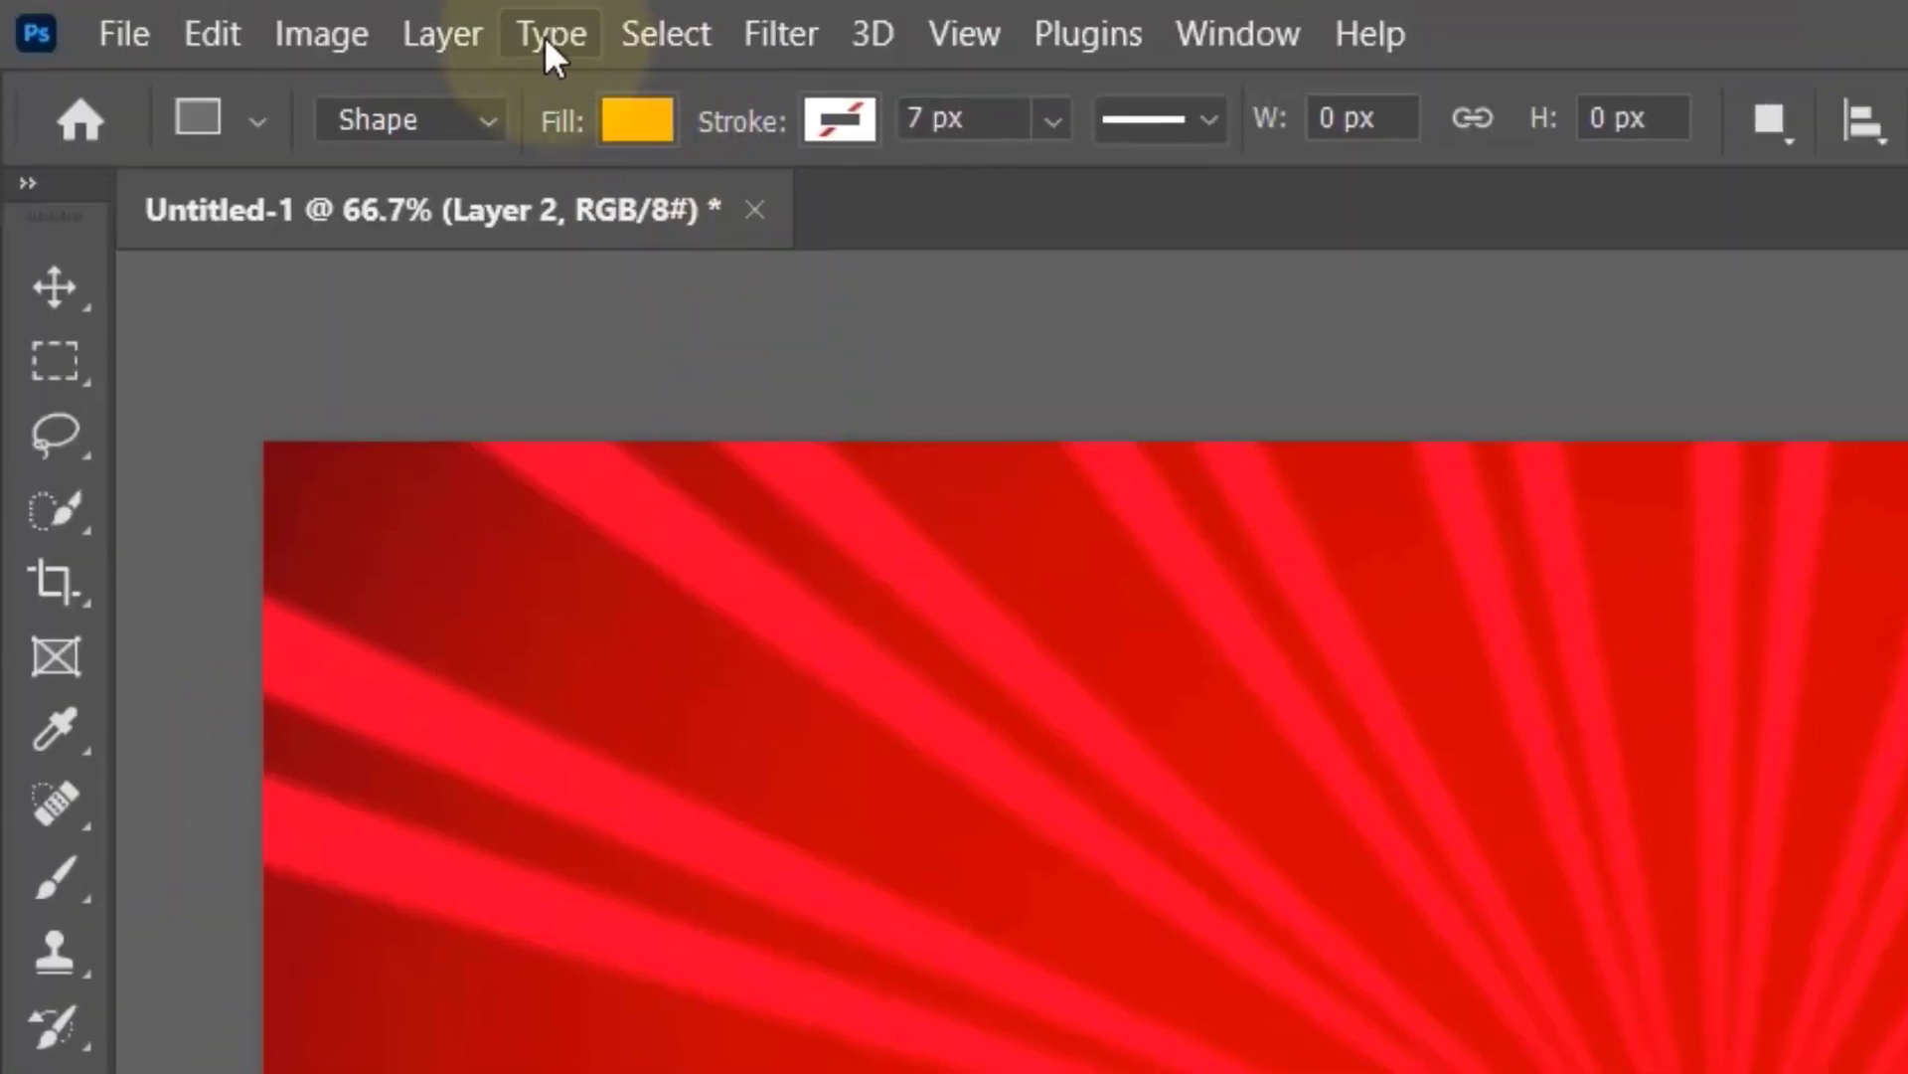
click(457, 124)
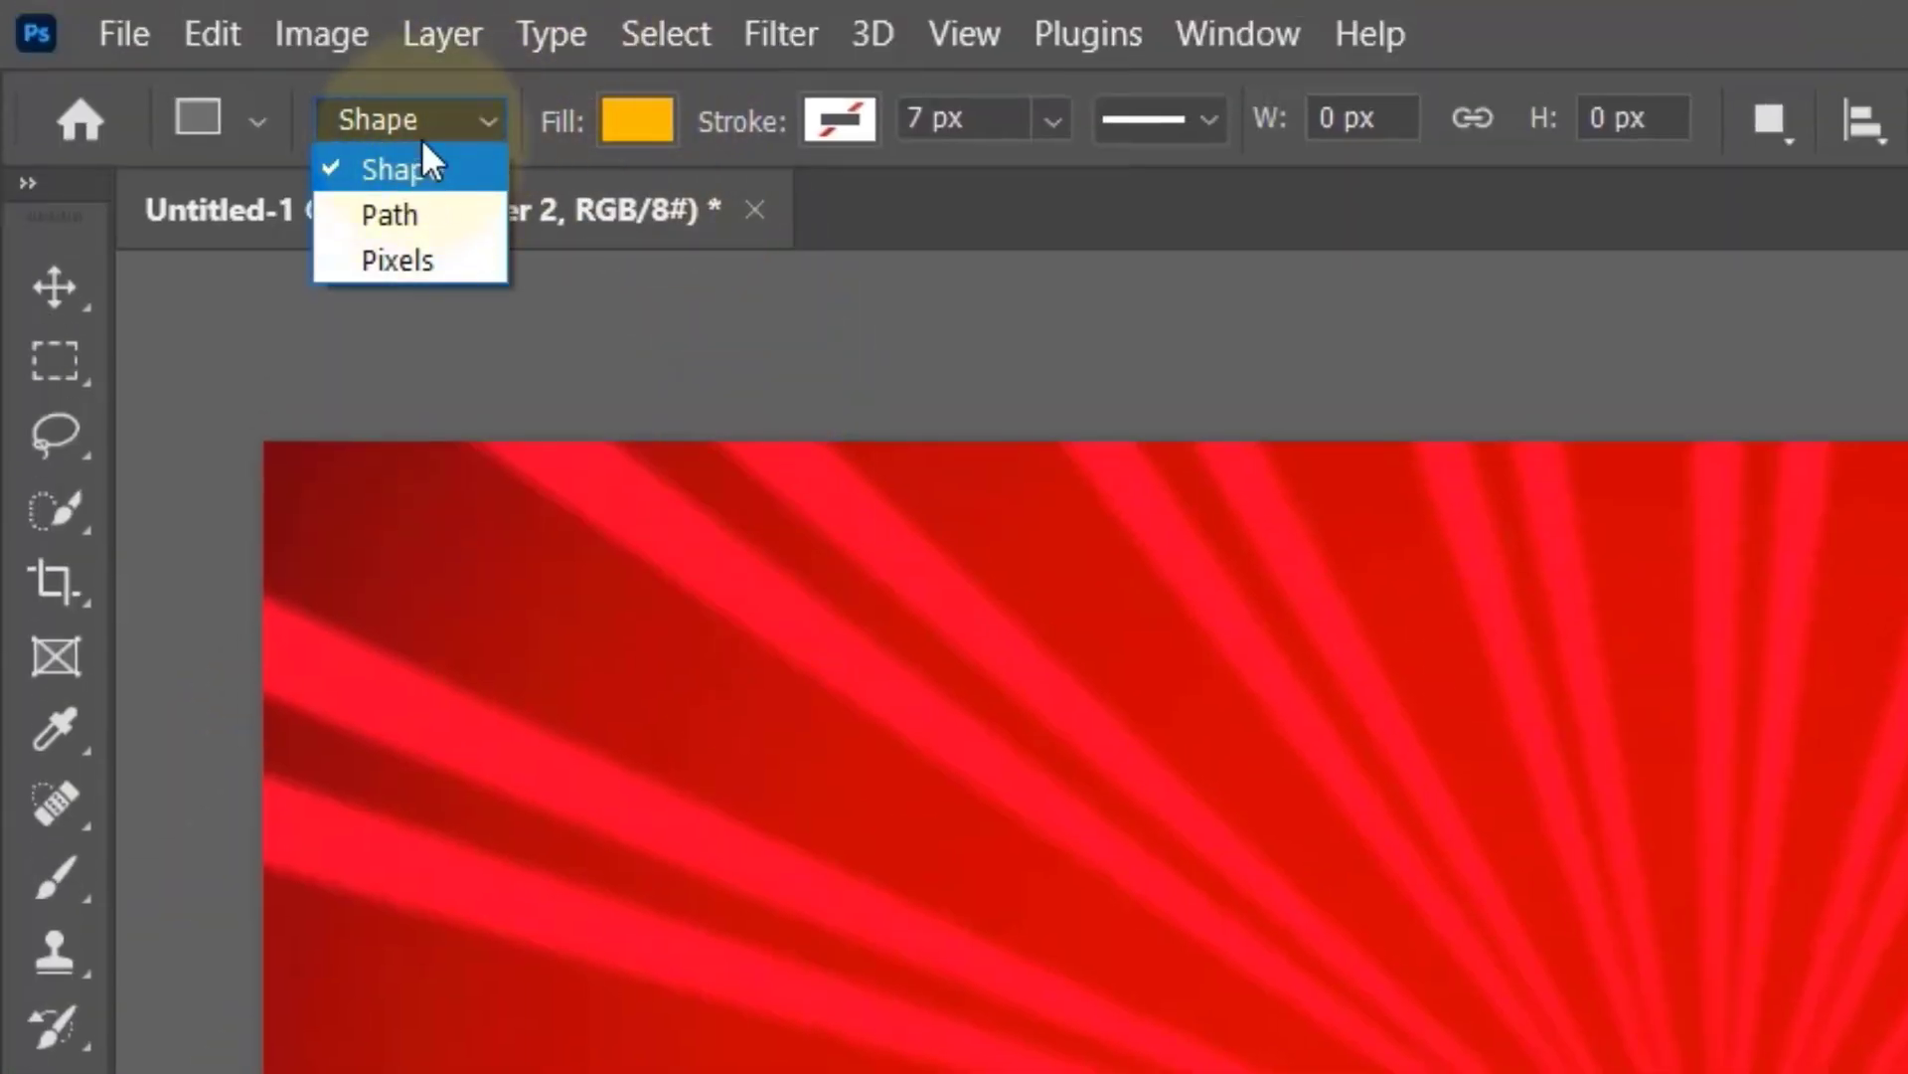
click(433, 167)
click(647, 121)
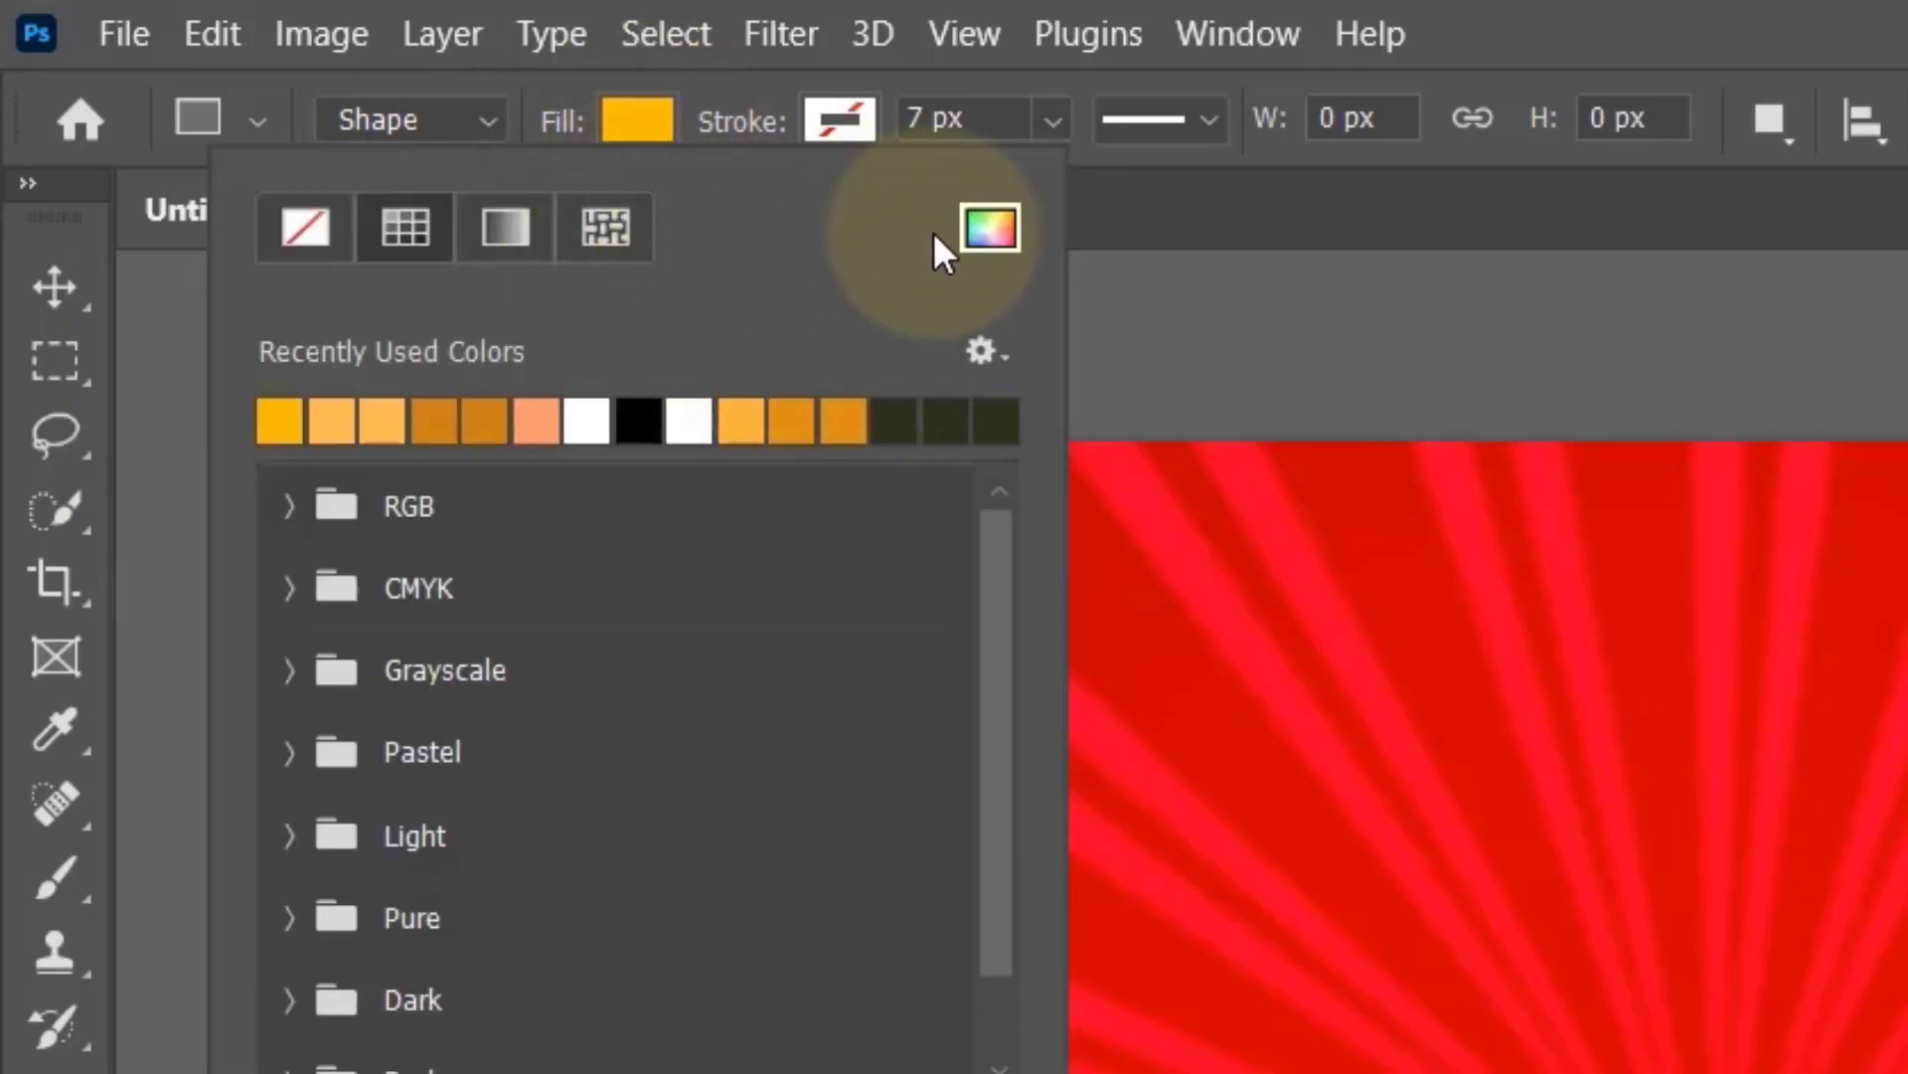
click(991, 231)
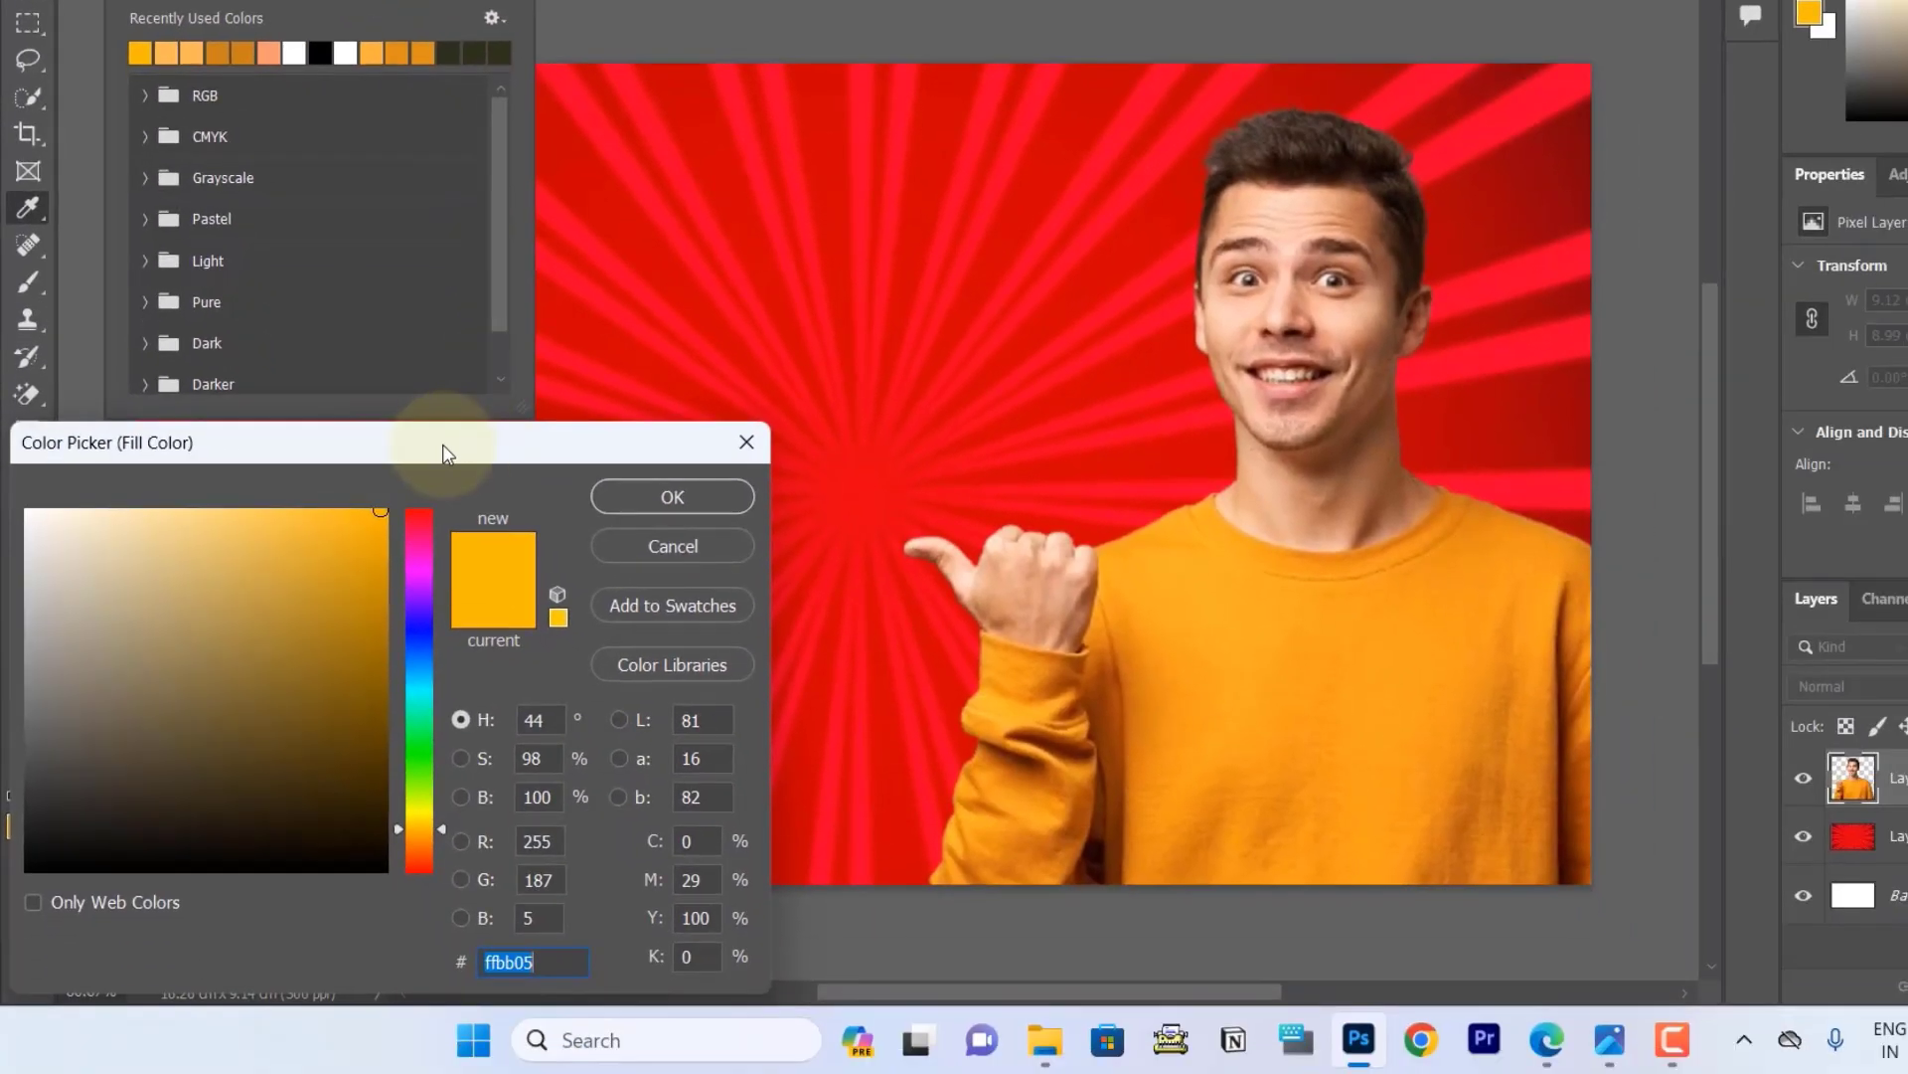
drag(446, 438, 458, 269)
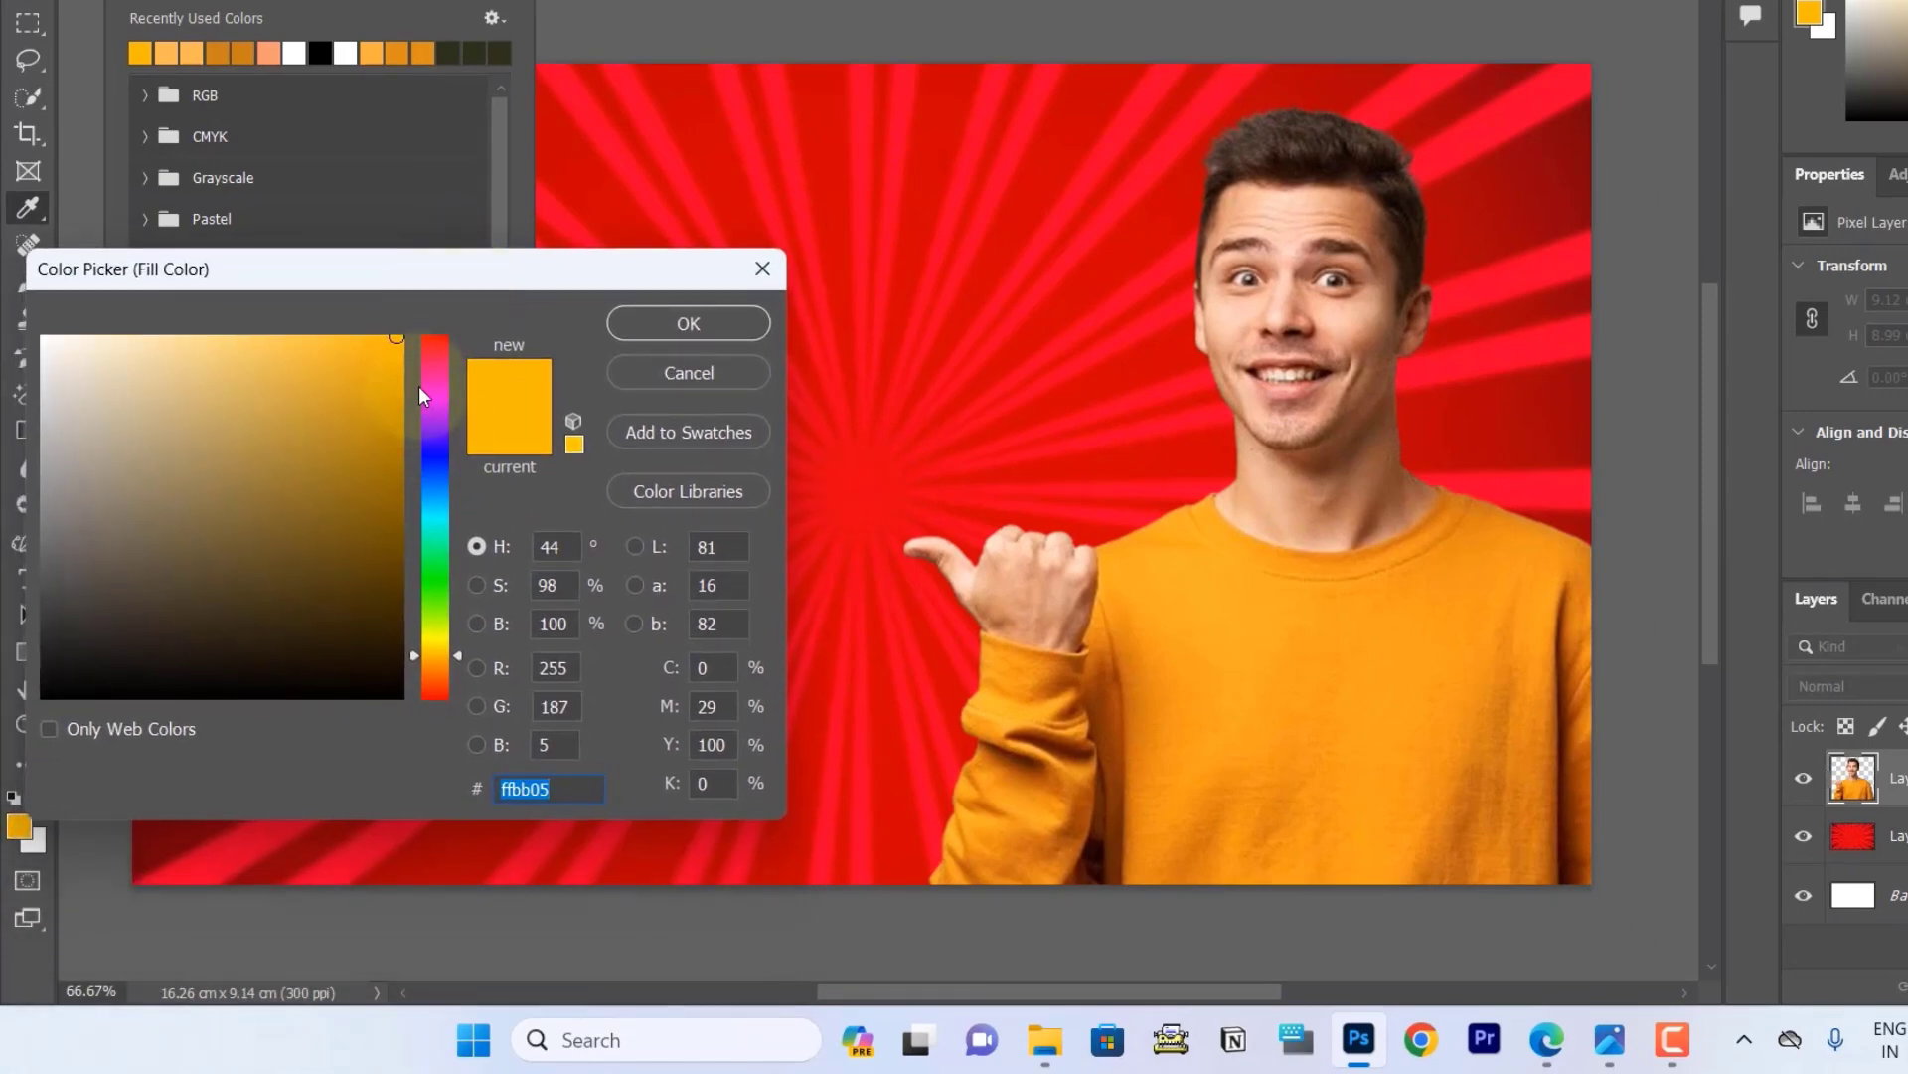
drag(439, 389, 435, 648)
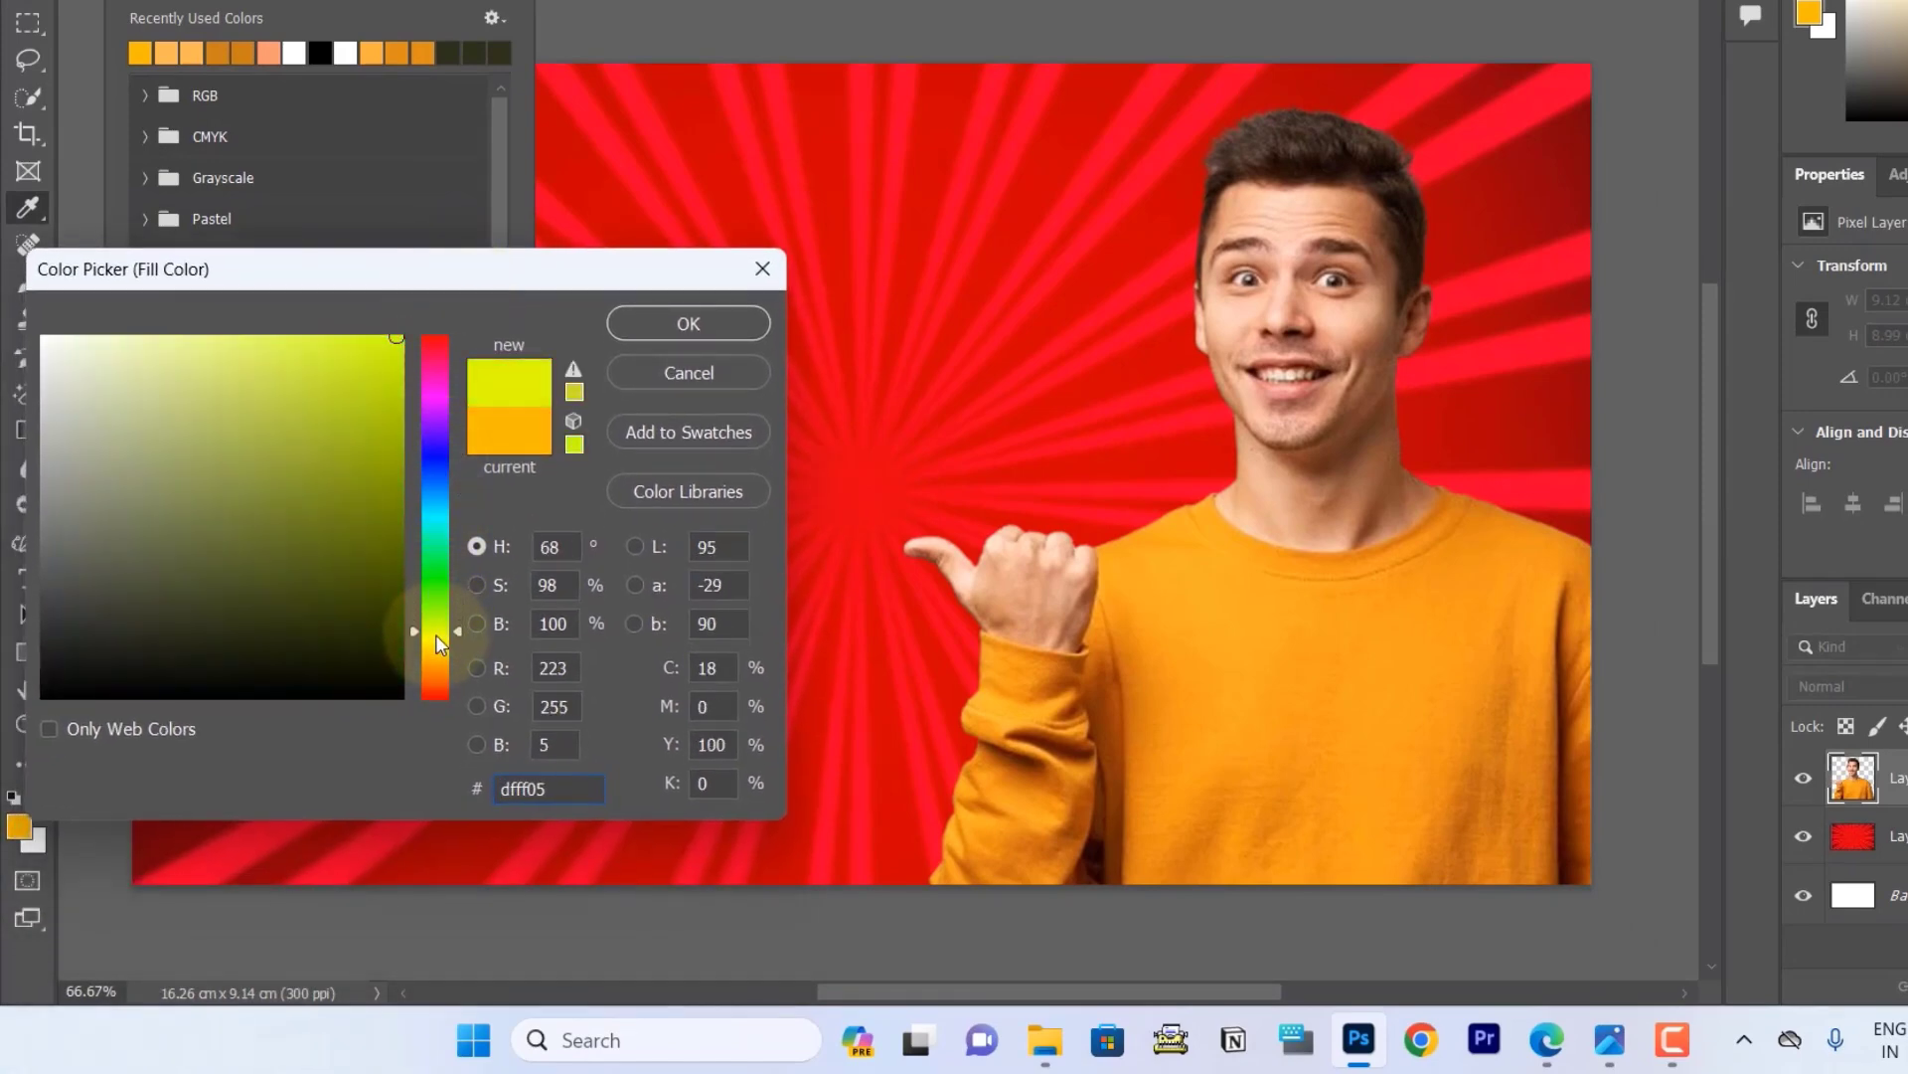
mouse_move(341, 439)
mouse_down()
mouse_move(315, 354)
mouse_move(353, 336)
mouse_up()
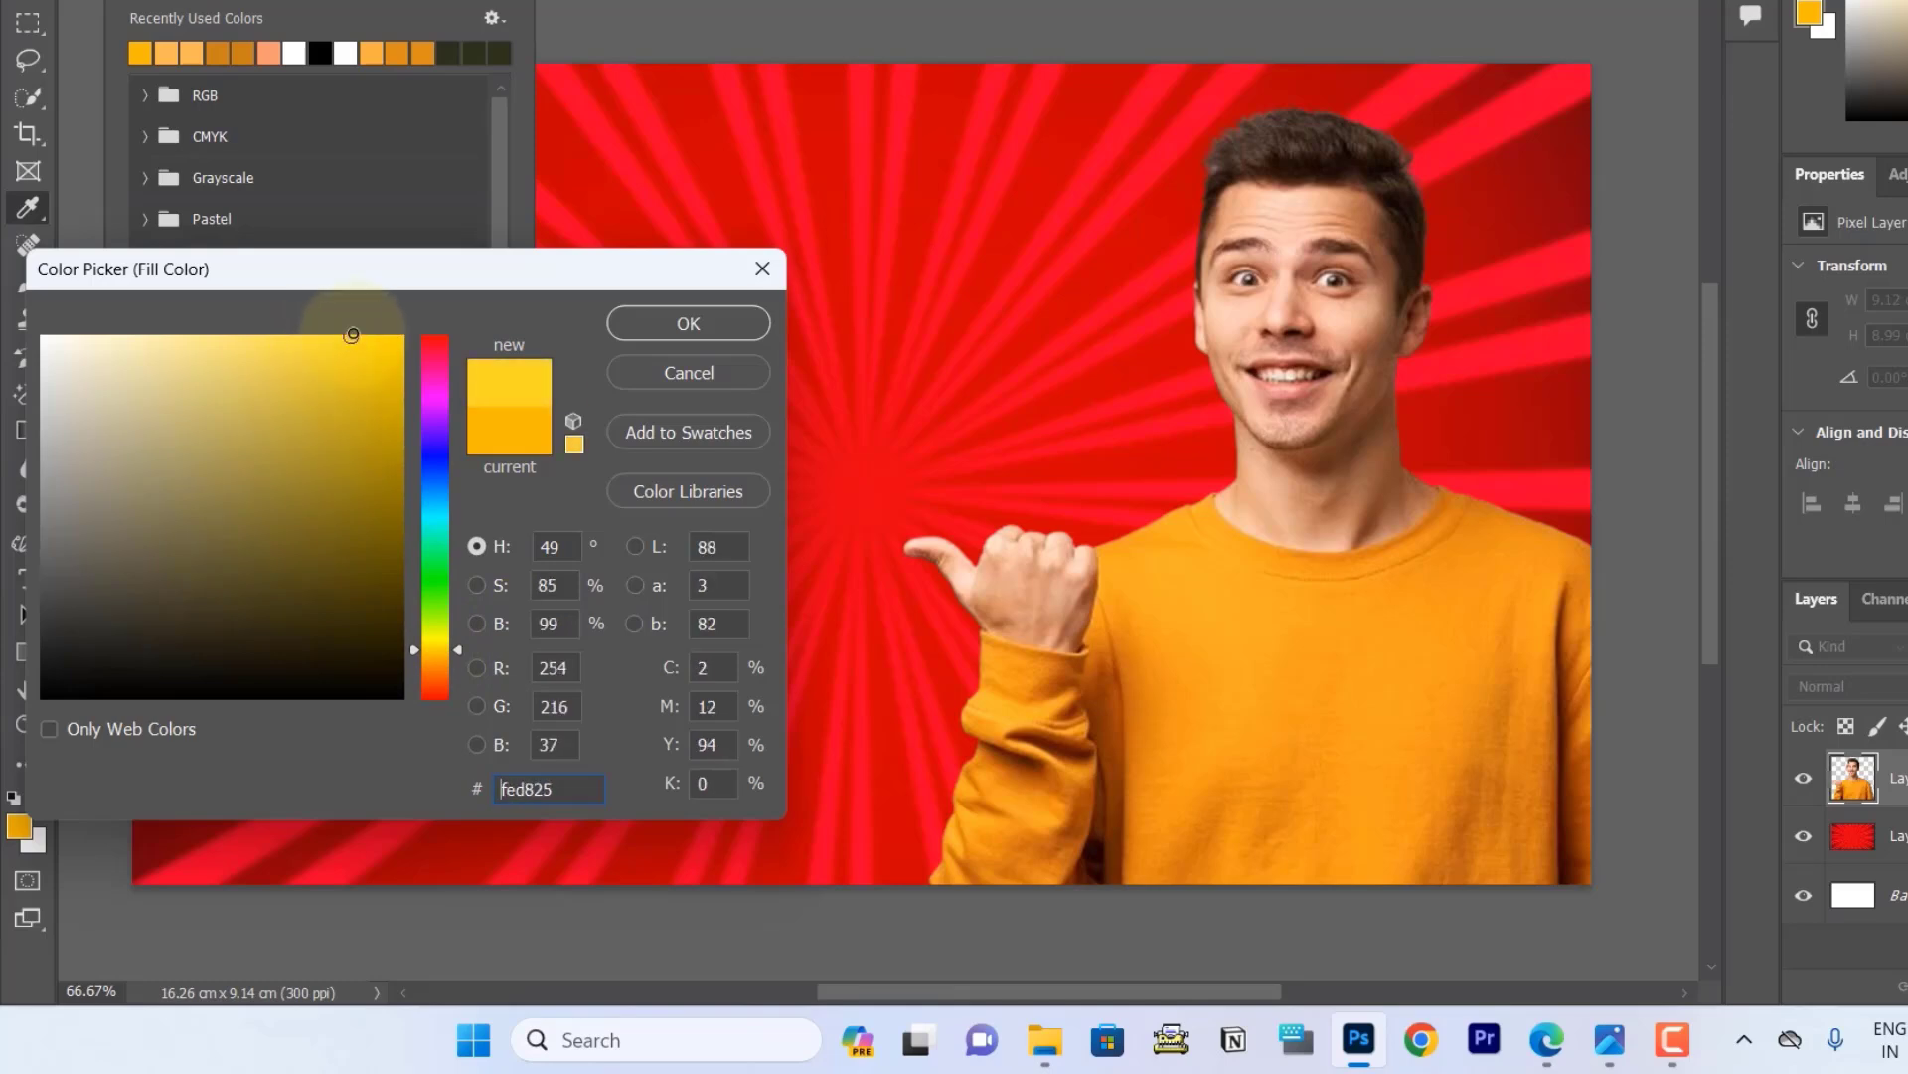
click(656, 326)
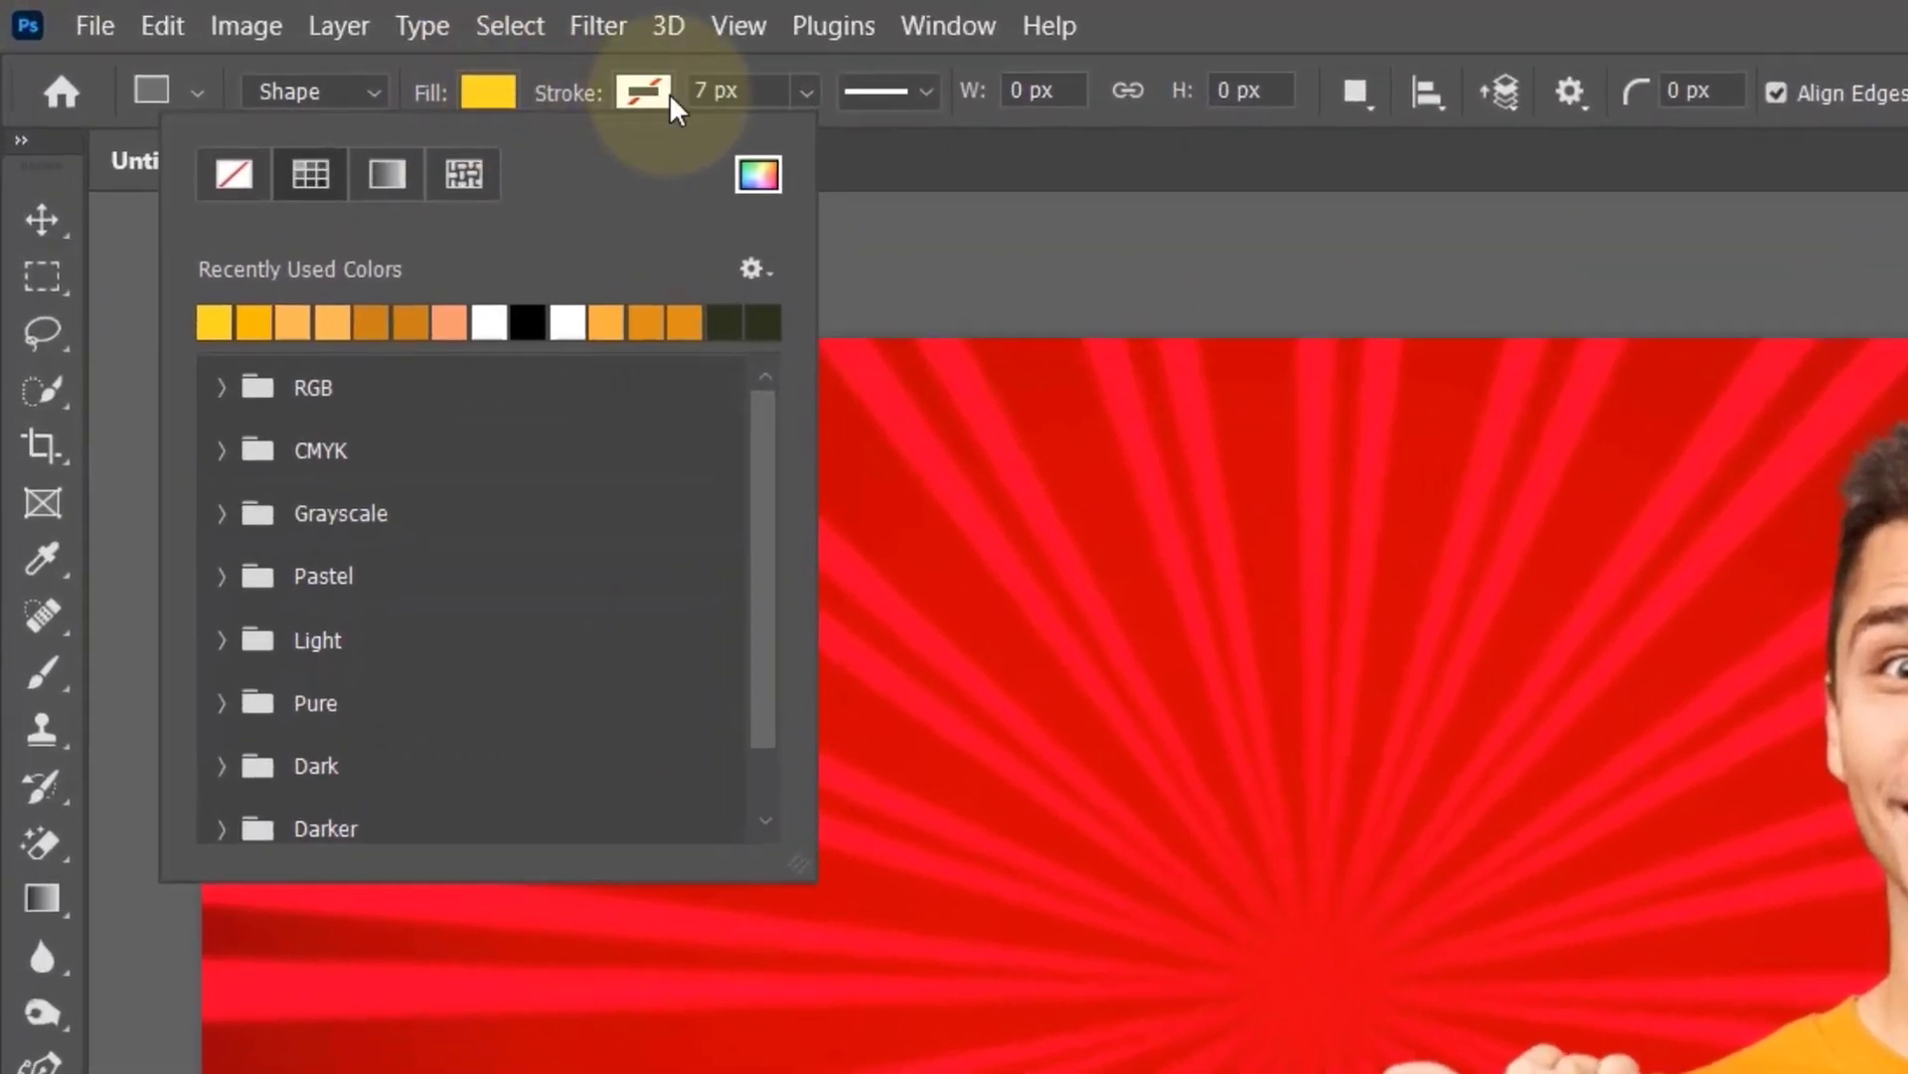
click(672, 96)
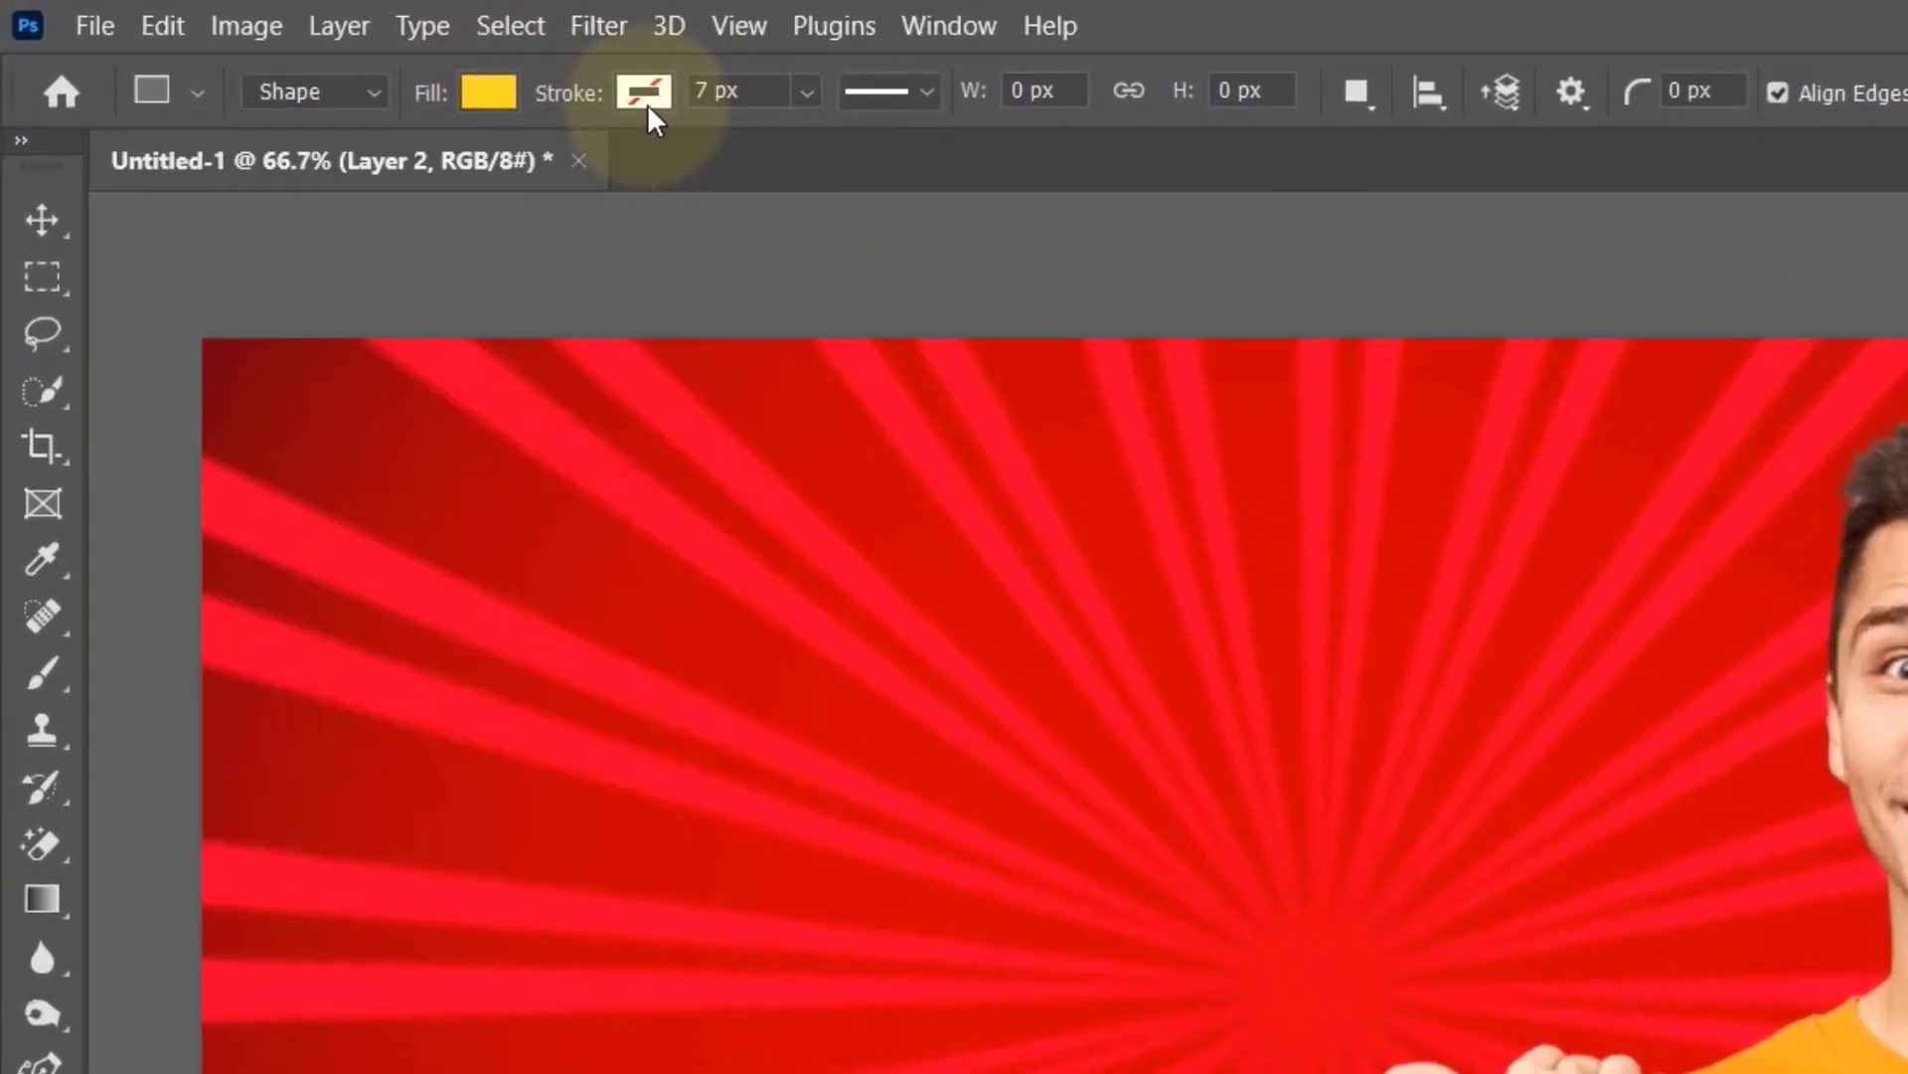
click(647, 104)
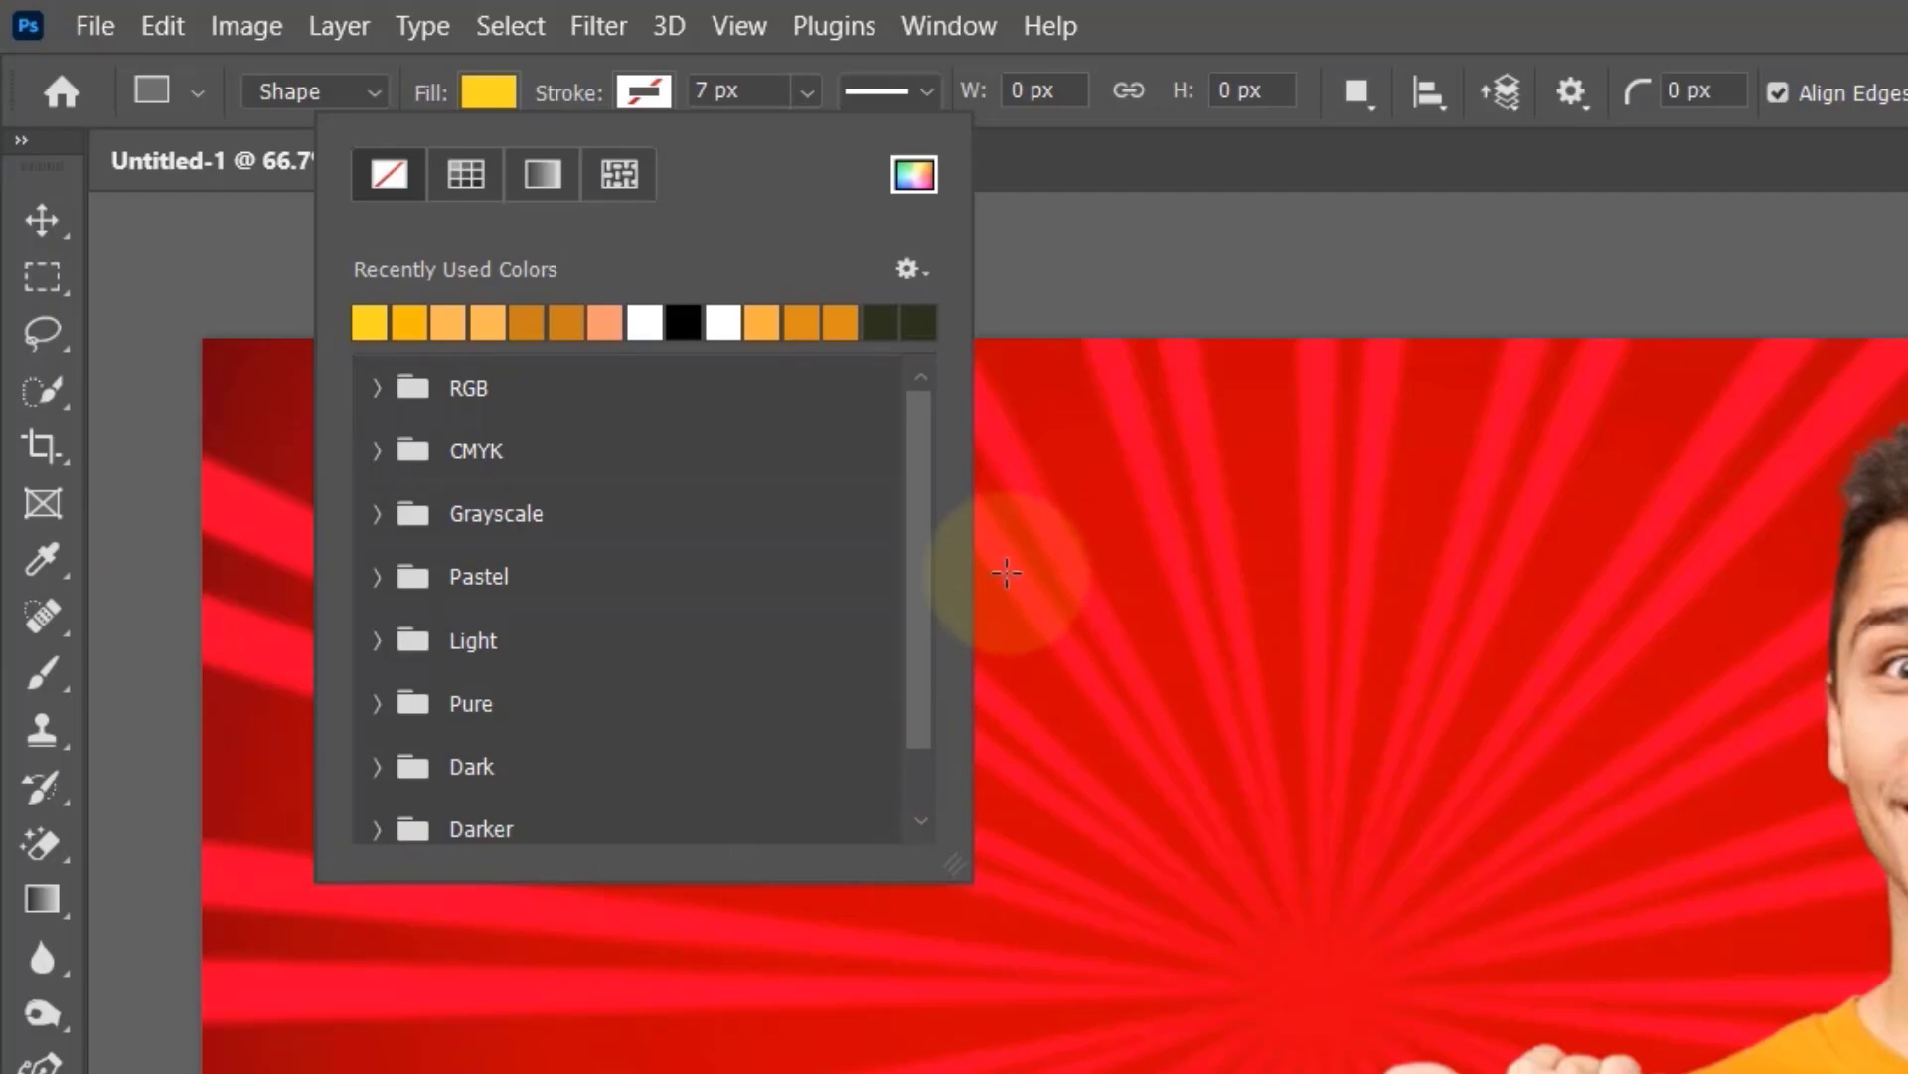
click(1006, 572)
Draw an 11.24 × 2.05 cm yellow banner at the upper left, ending at the man's face.
drag(1007, 572, 1845, 894)
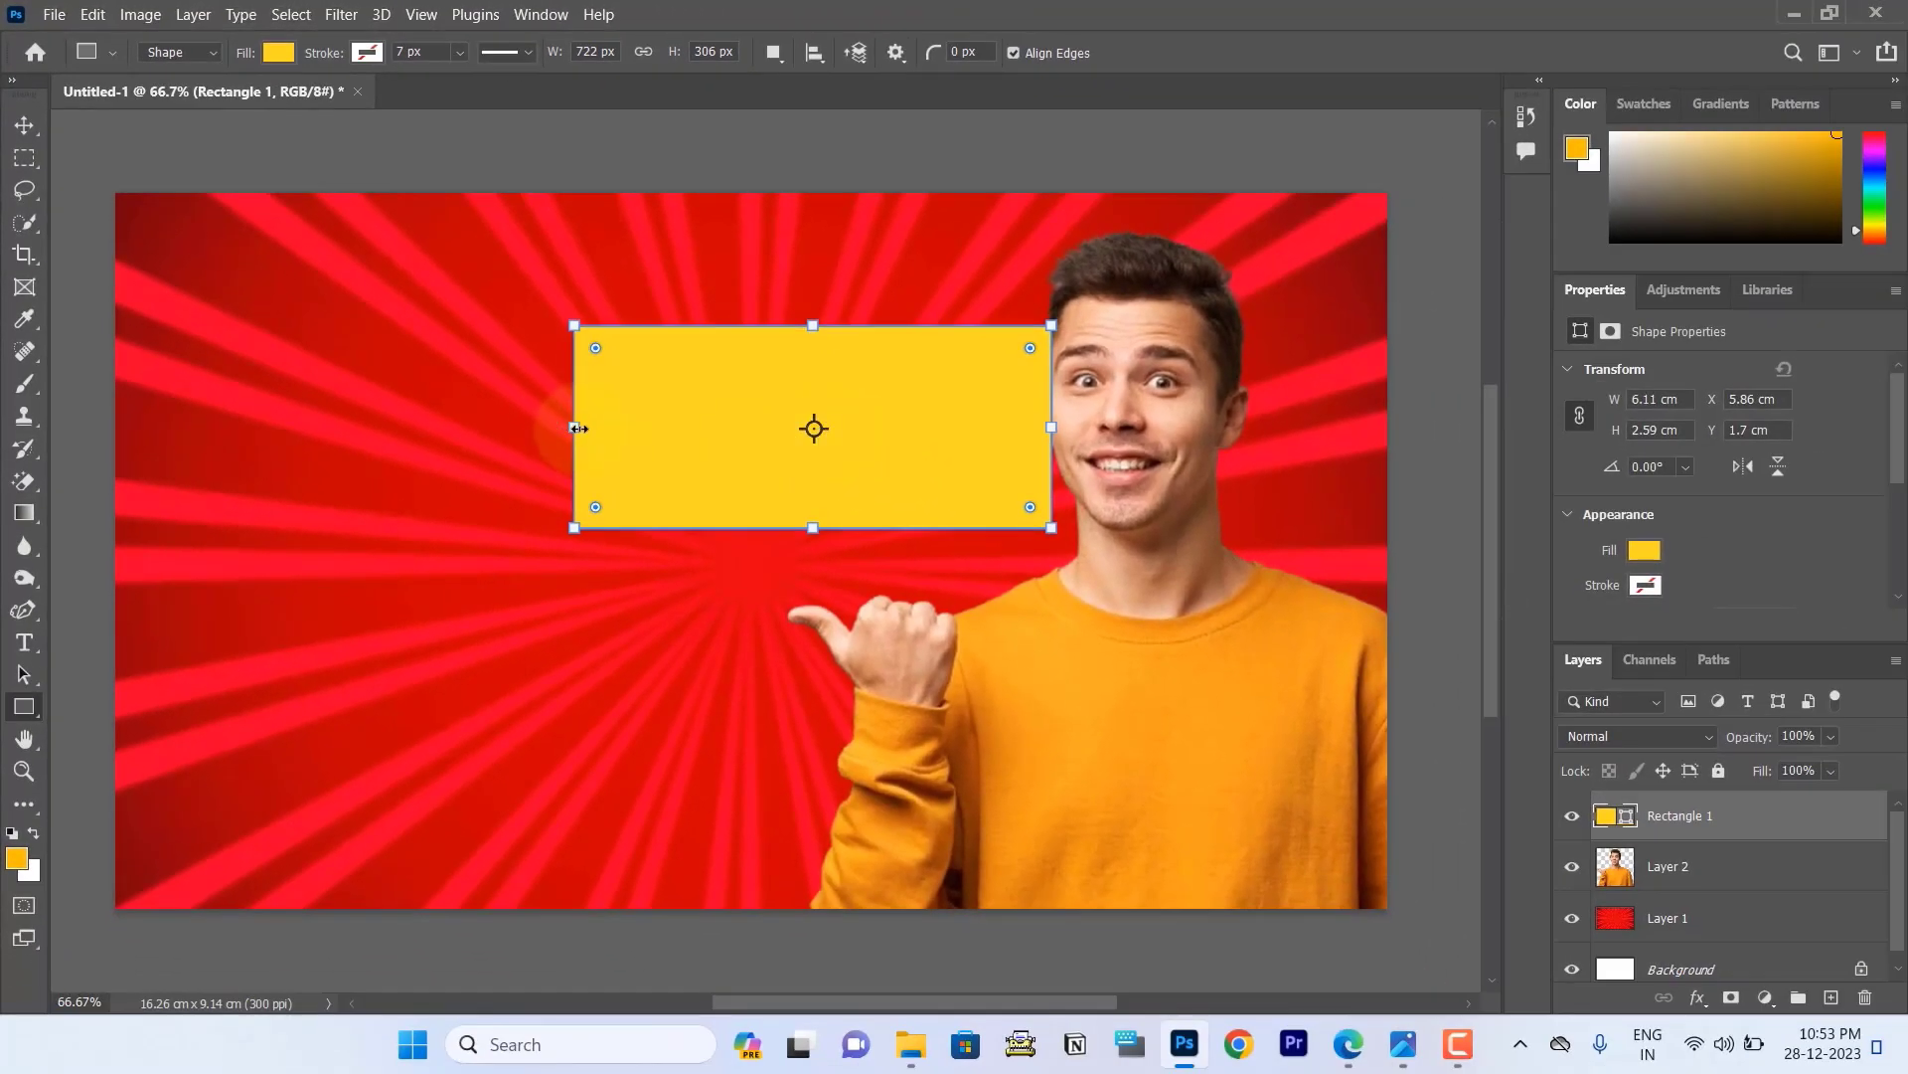
drag(577, 428, 184, 440)
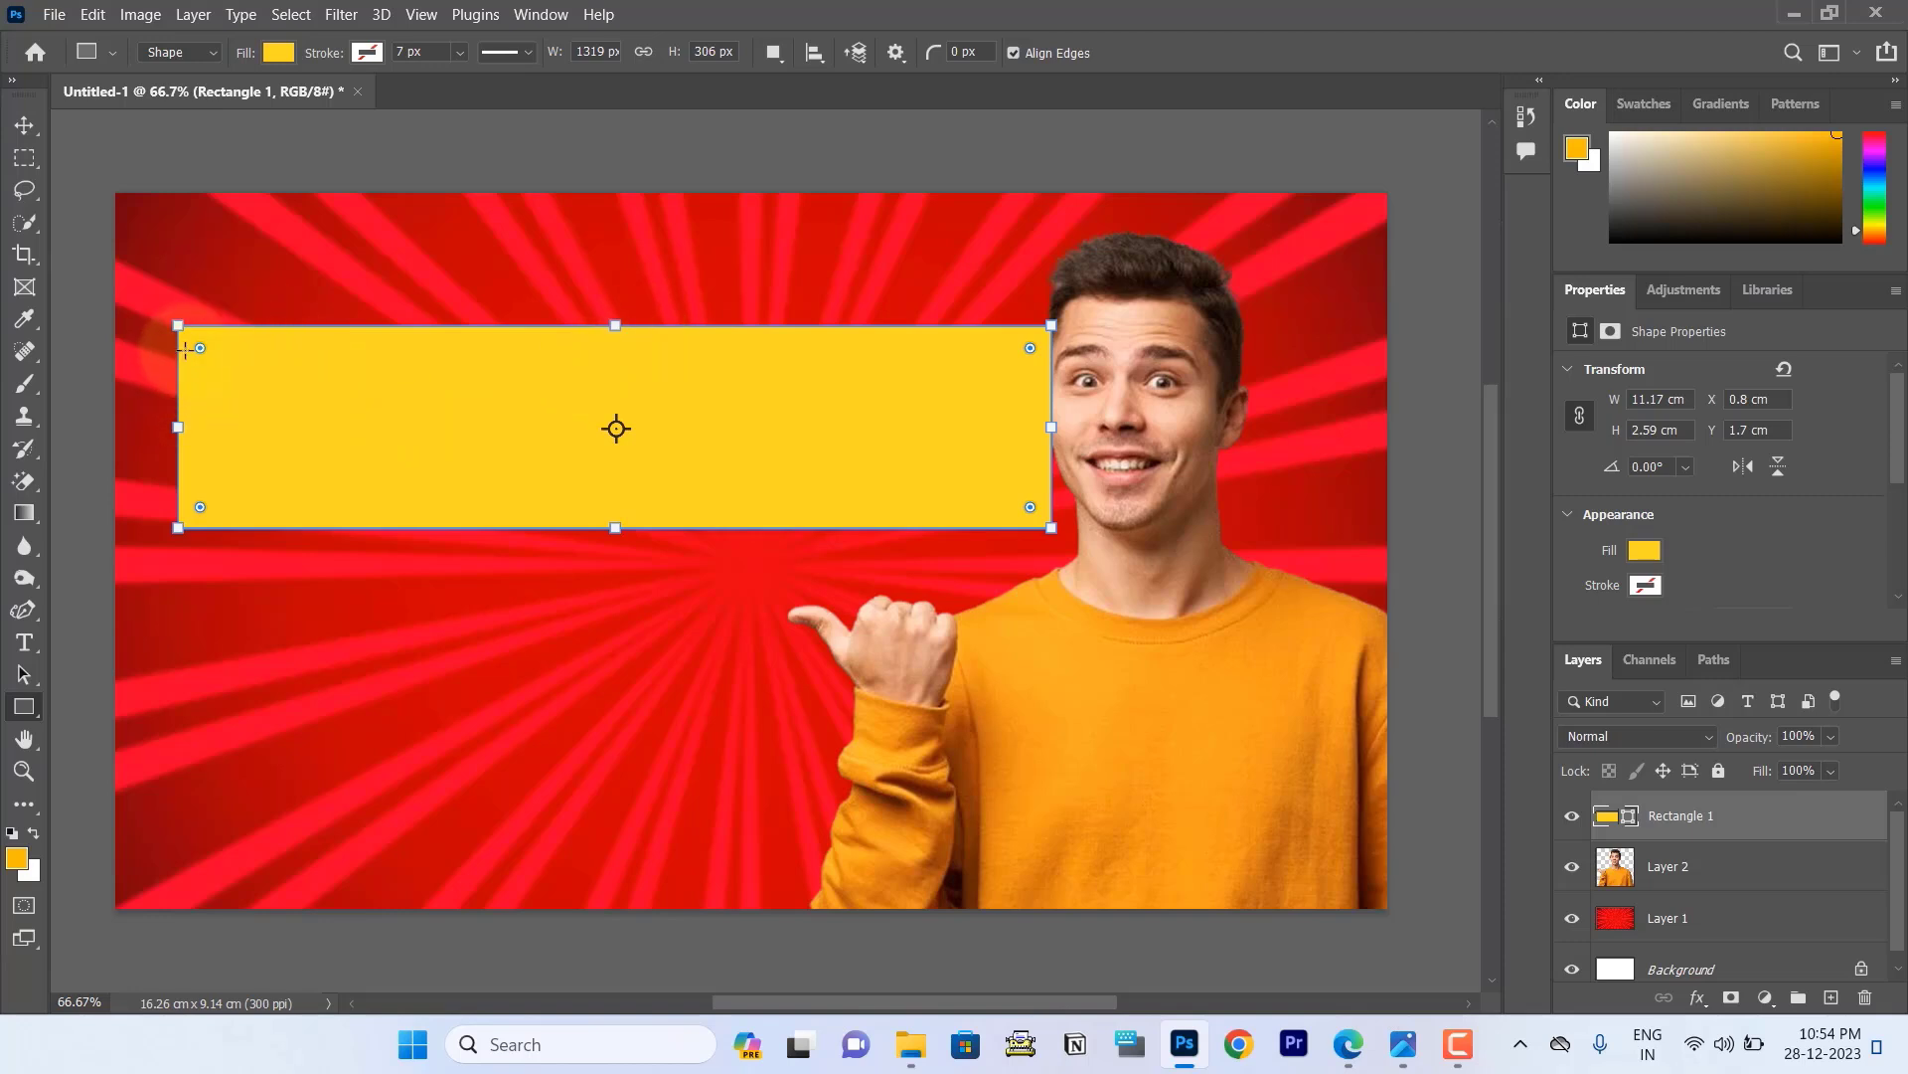
drag(1052, 428, 1051, 428)
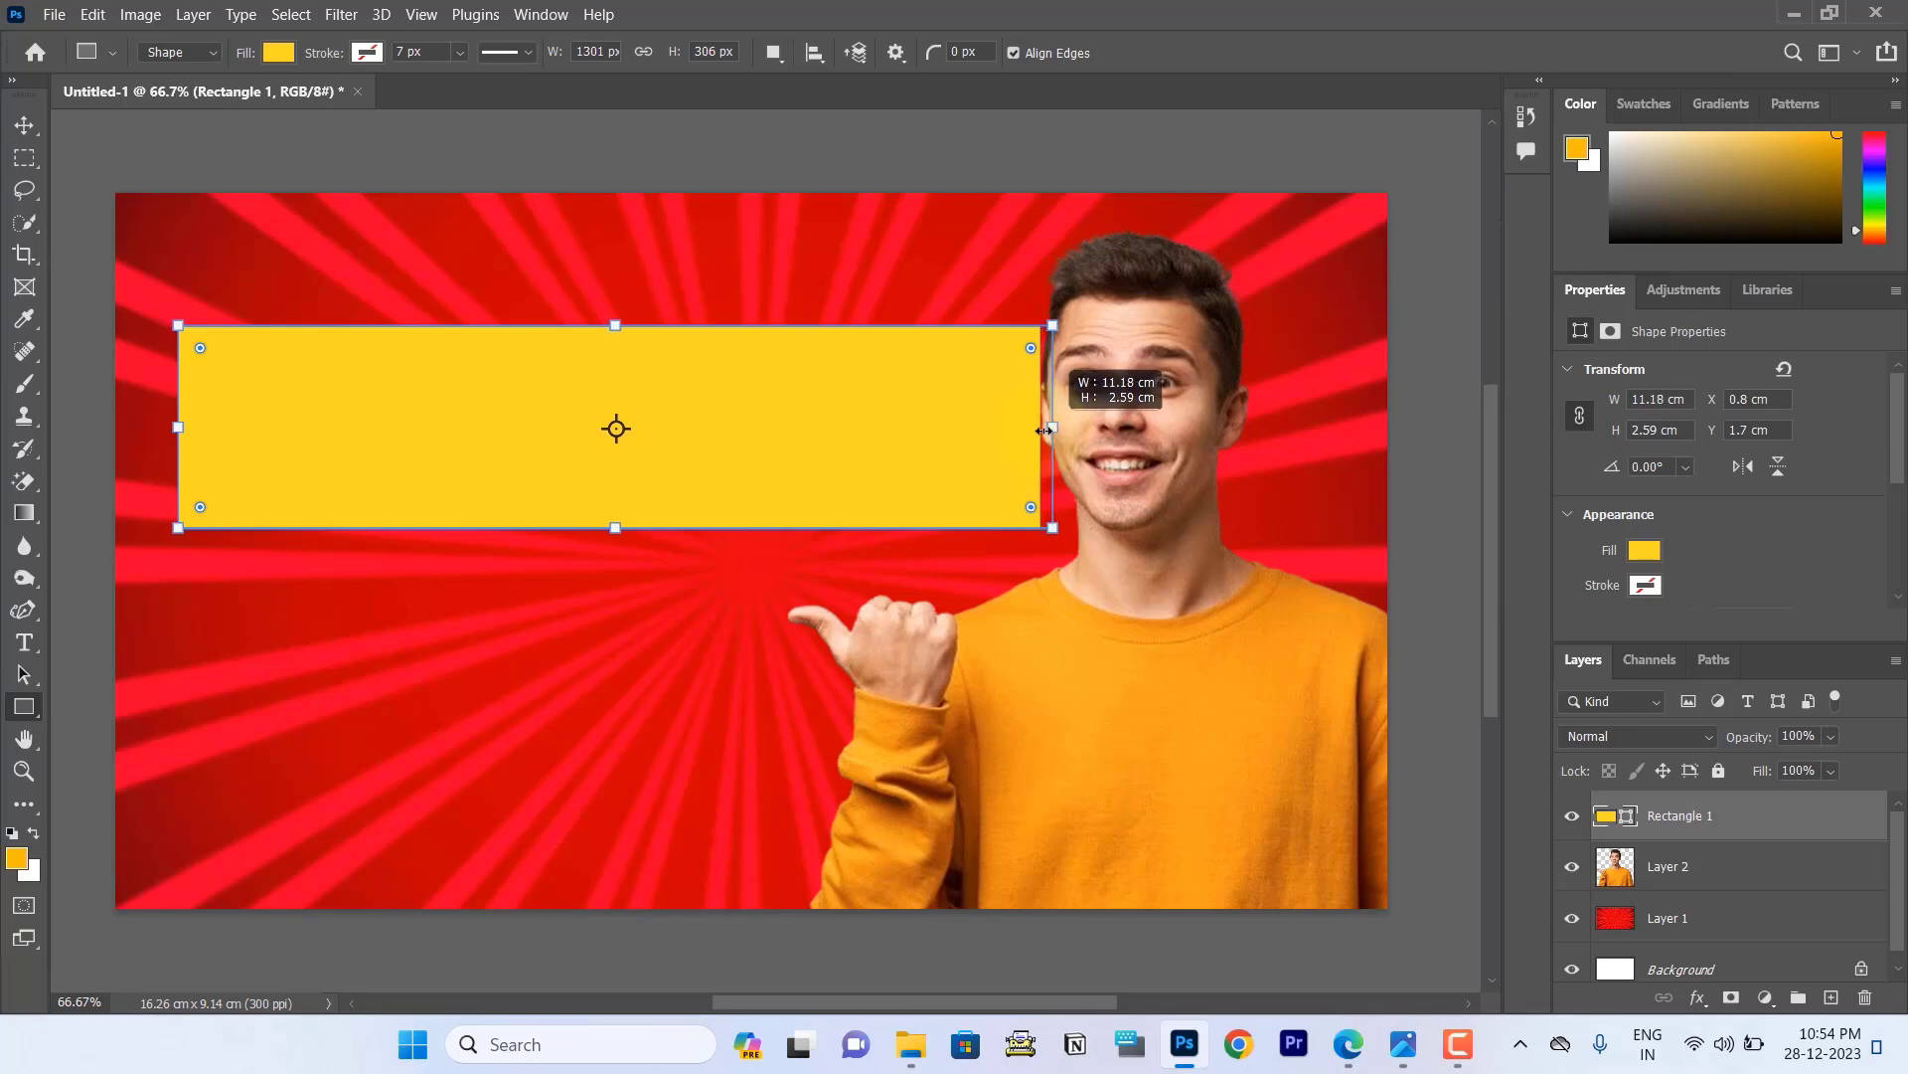
drag(1051, 427, 1058, 428)
drag(617, 528, 618, 509)
drag(618, 325, 624, 359)
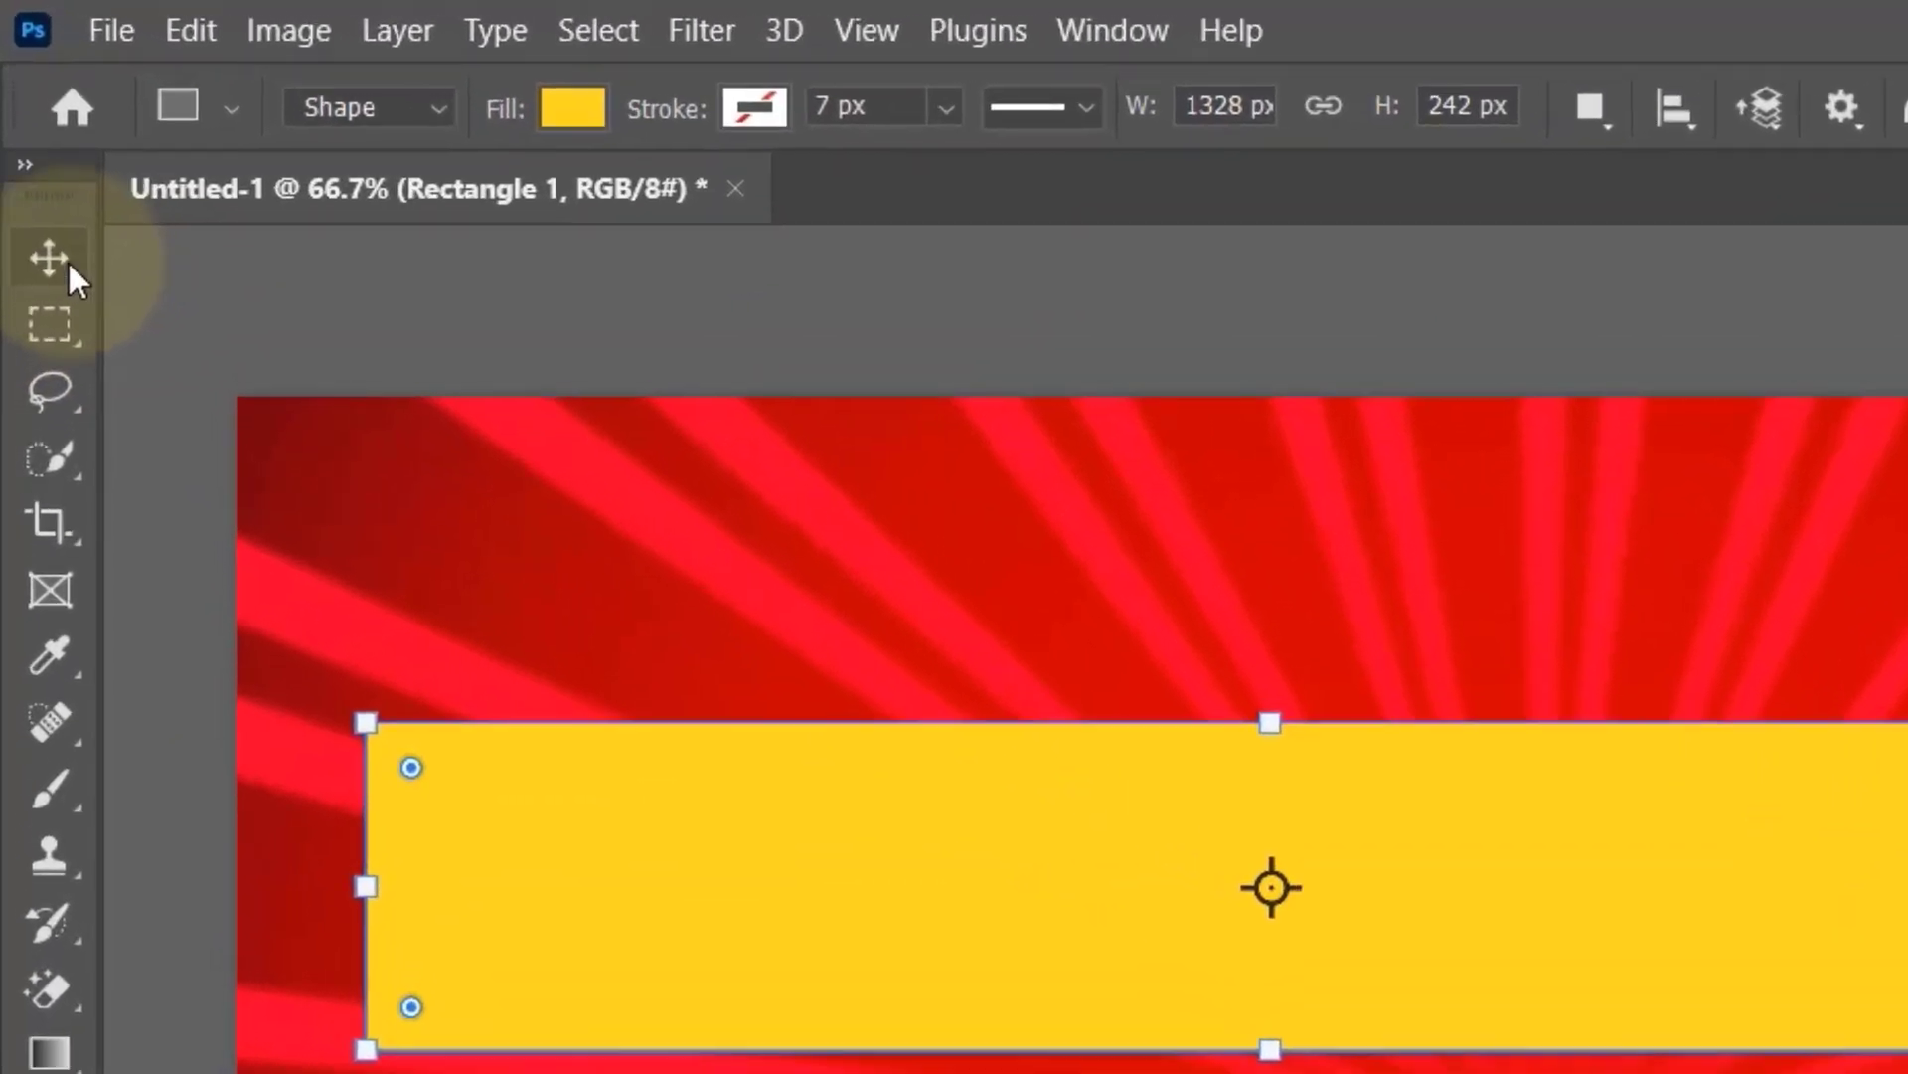
click(68, 259)
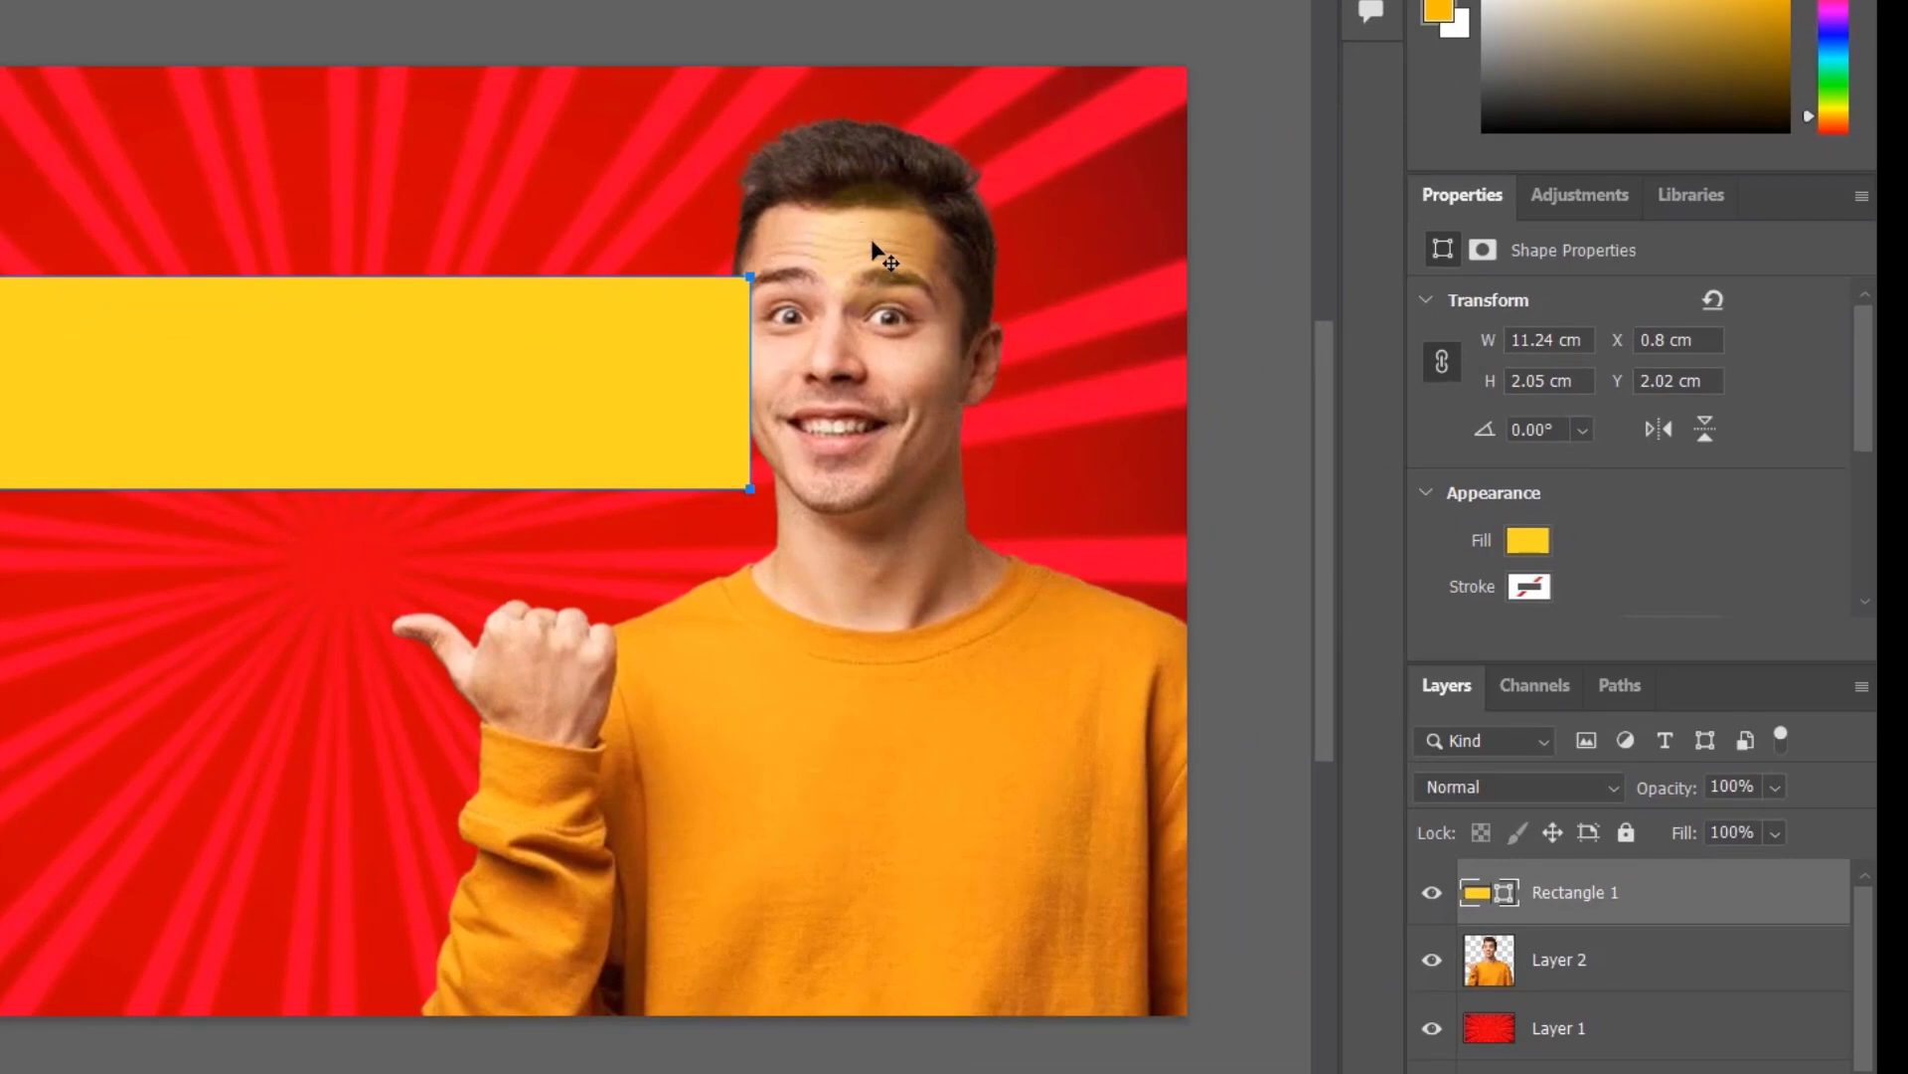
Move Layer 2 above Rectangle 1, then switch to the Model.jpg reference thumbnail.
right_click(874, 246)
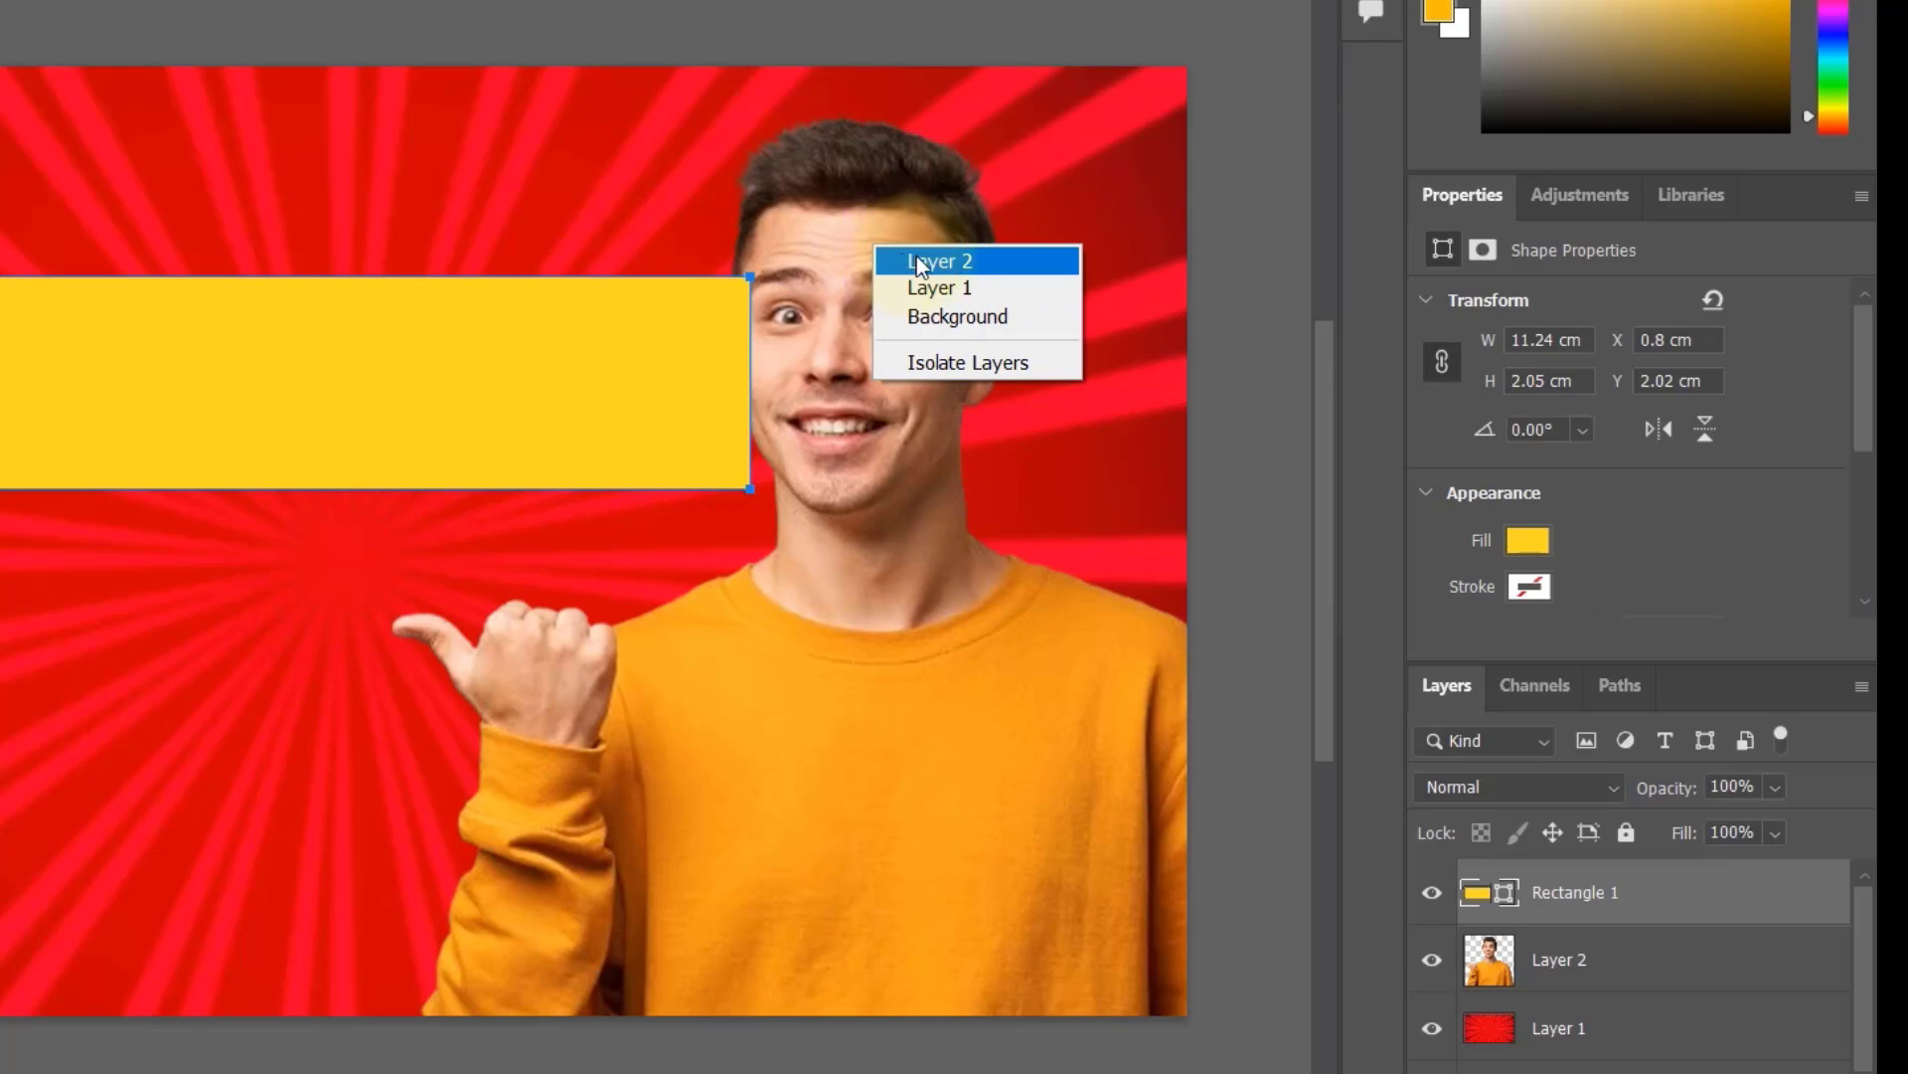
click(917, 261)
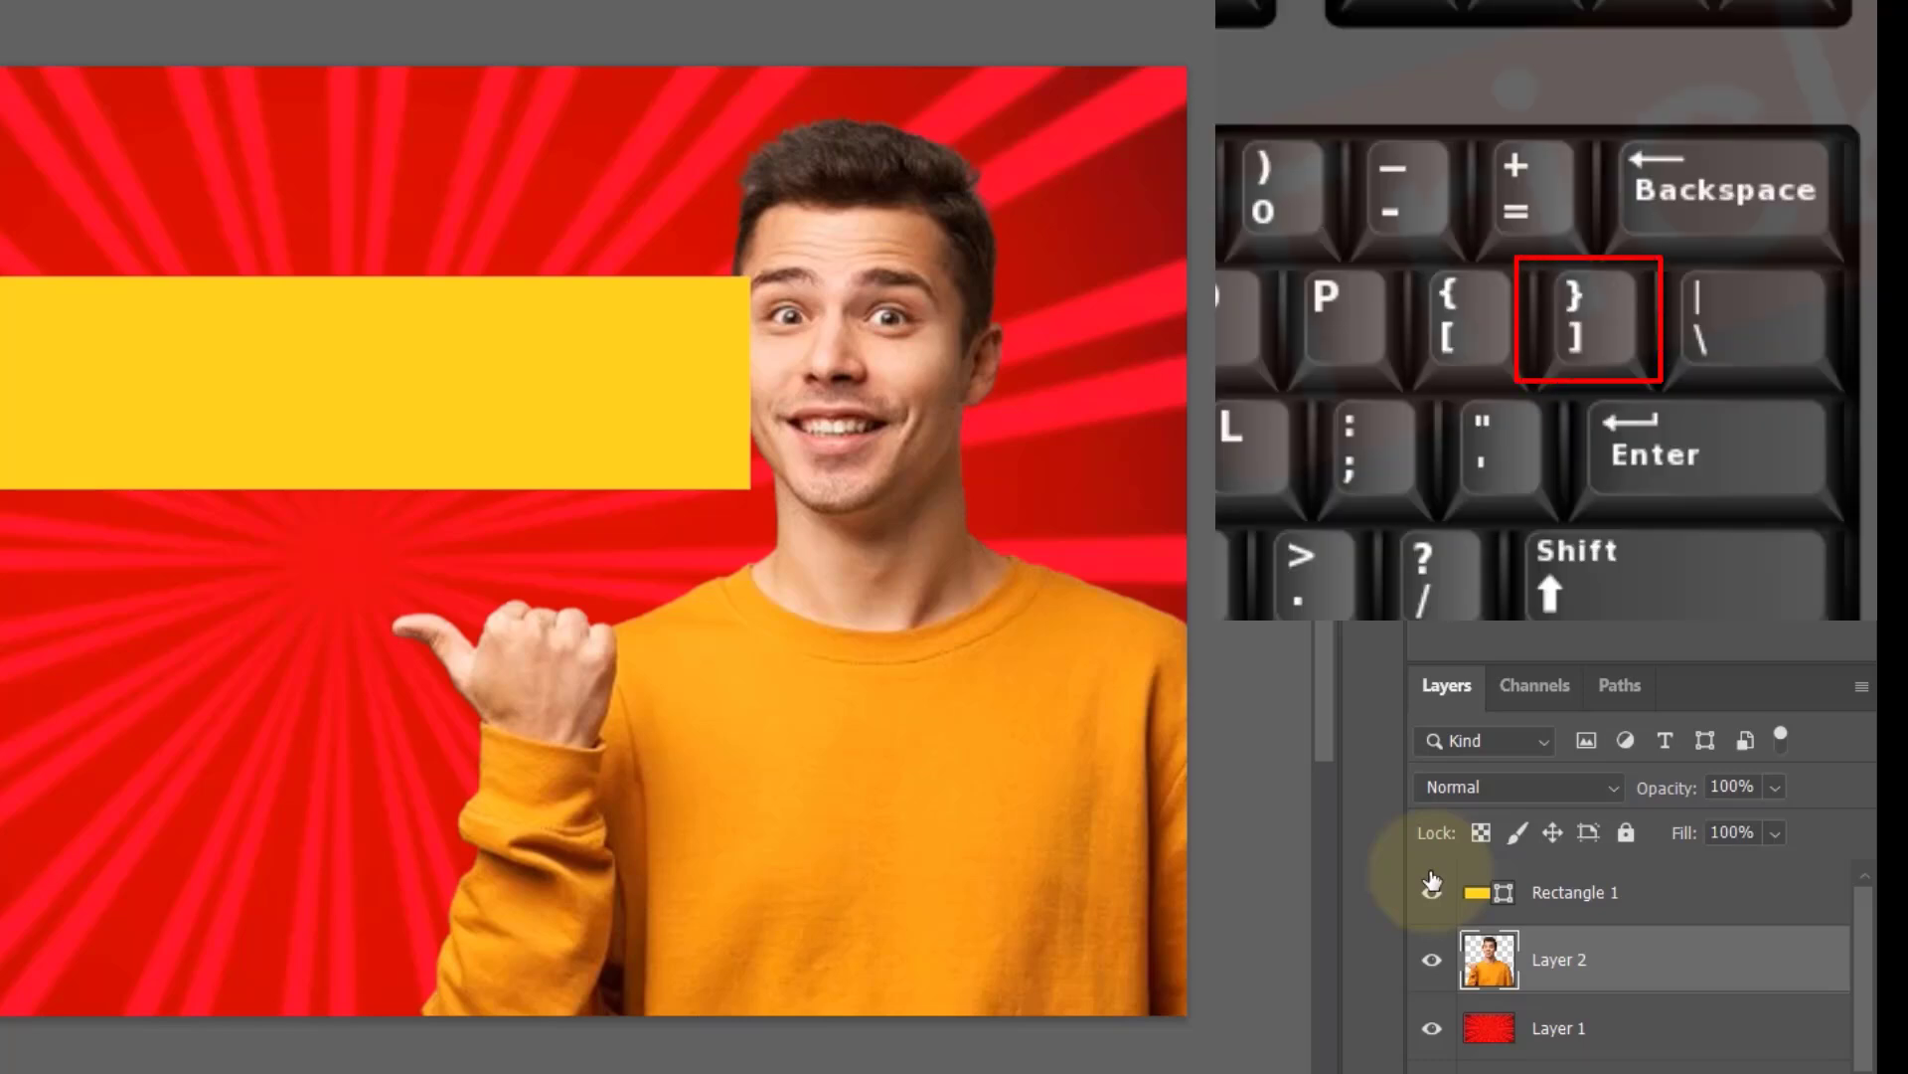
key(ctrl+bracketright)
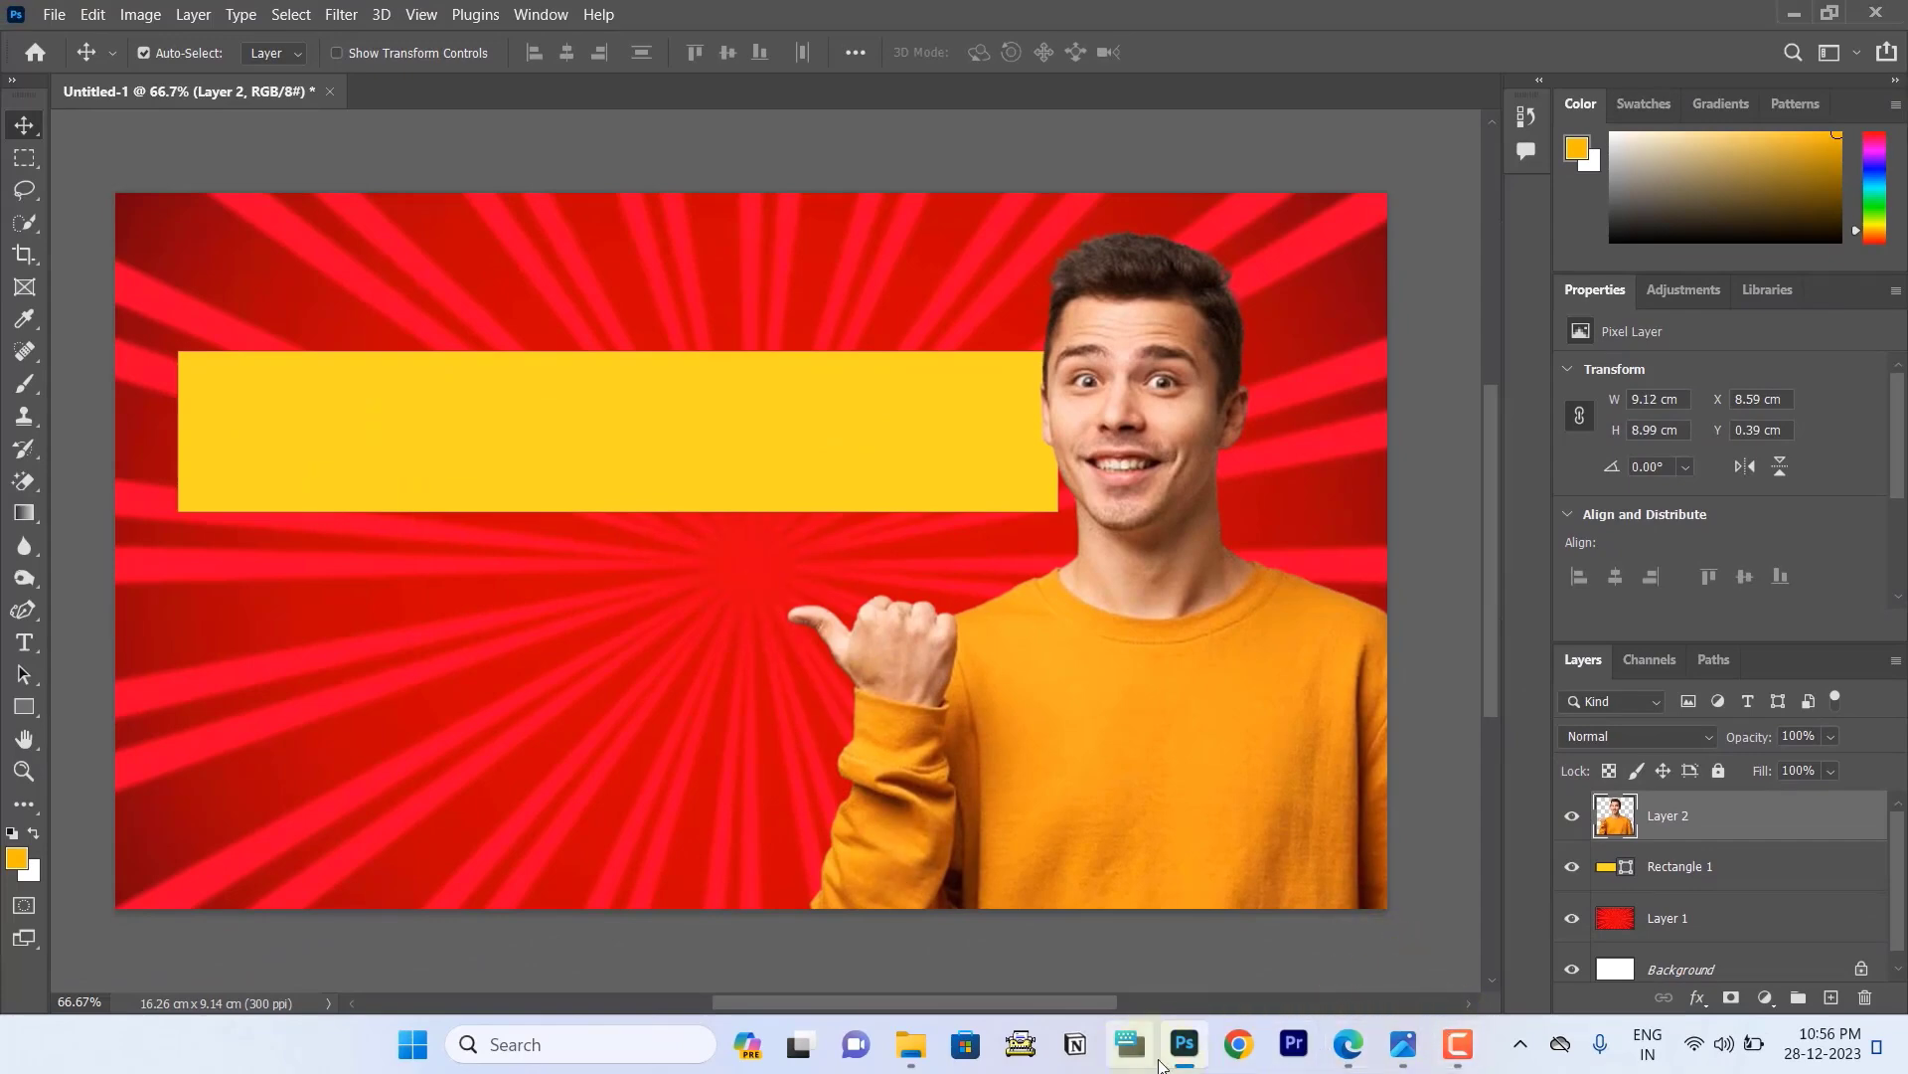
key(alt+Tab)
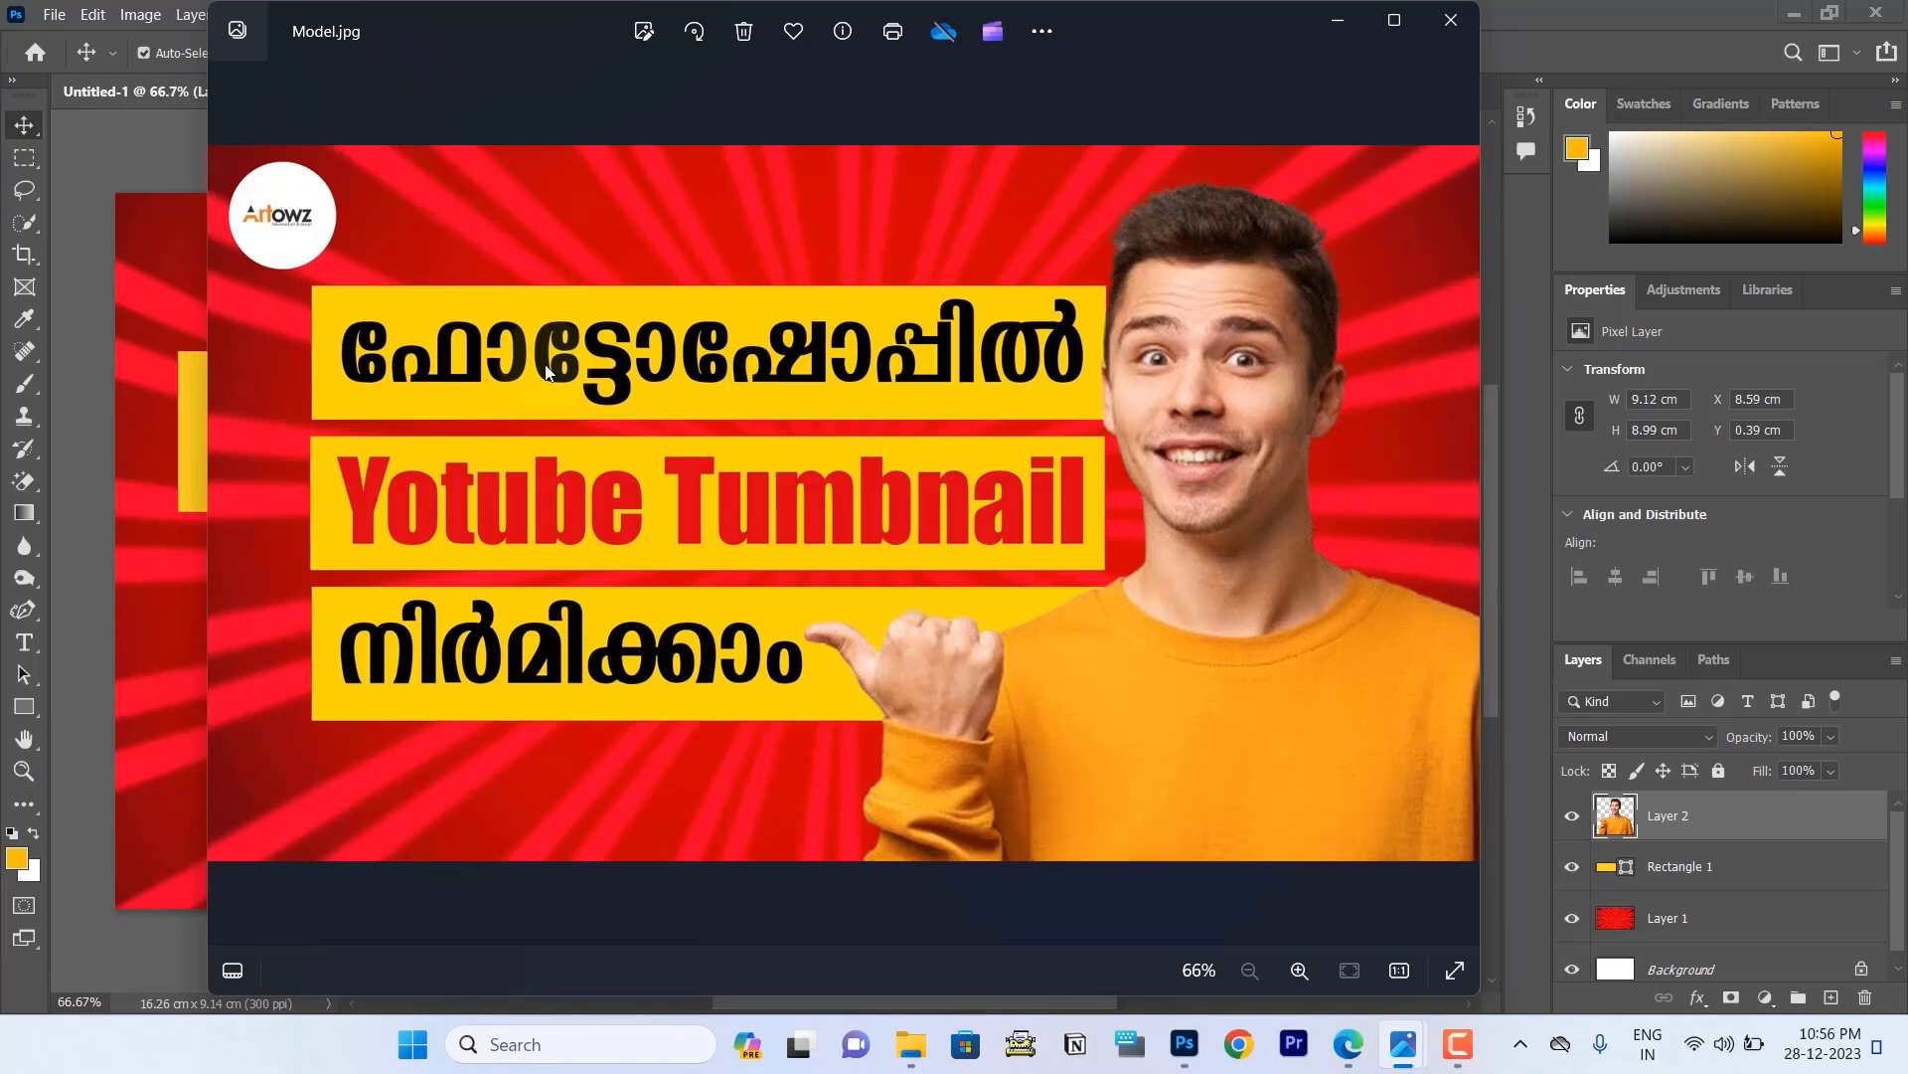
Leave the Model.jpg reference viewer and return to the Photoshop canvas.
key(alt+Tab)
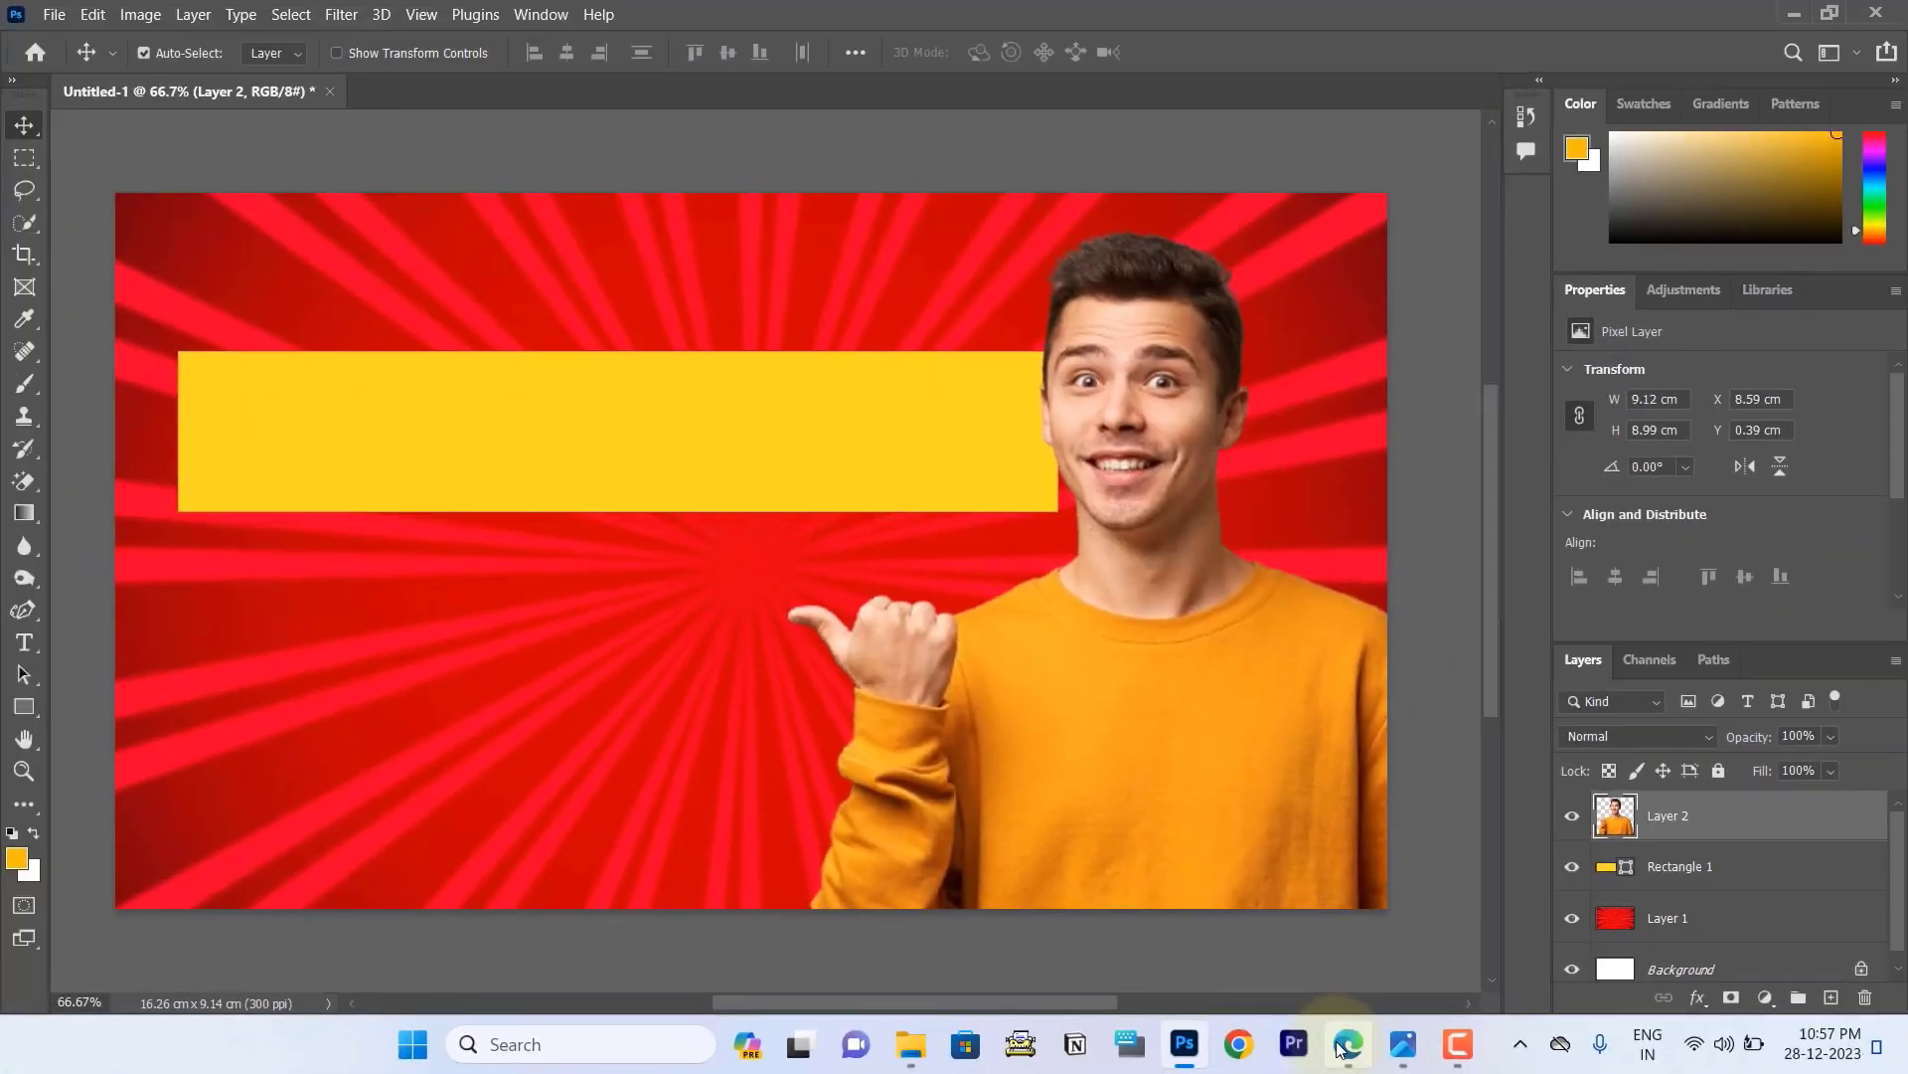
Open kuttipencil.in in a new browser tab and clear the leftover editor text.
click(1348, 1043)
text(kuttipencil.in)
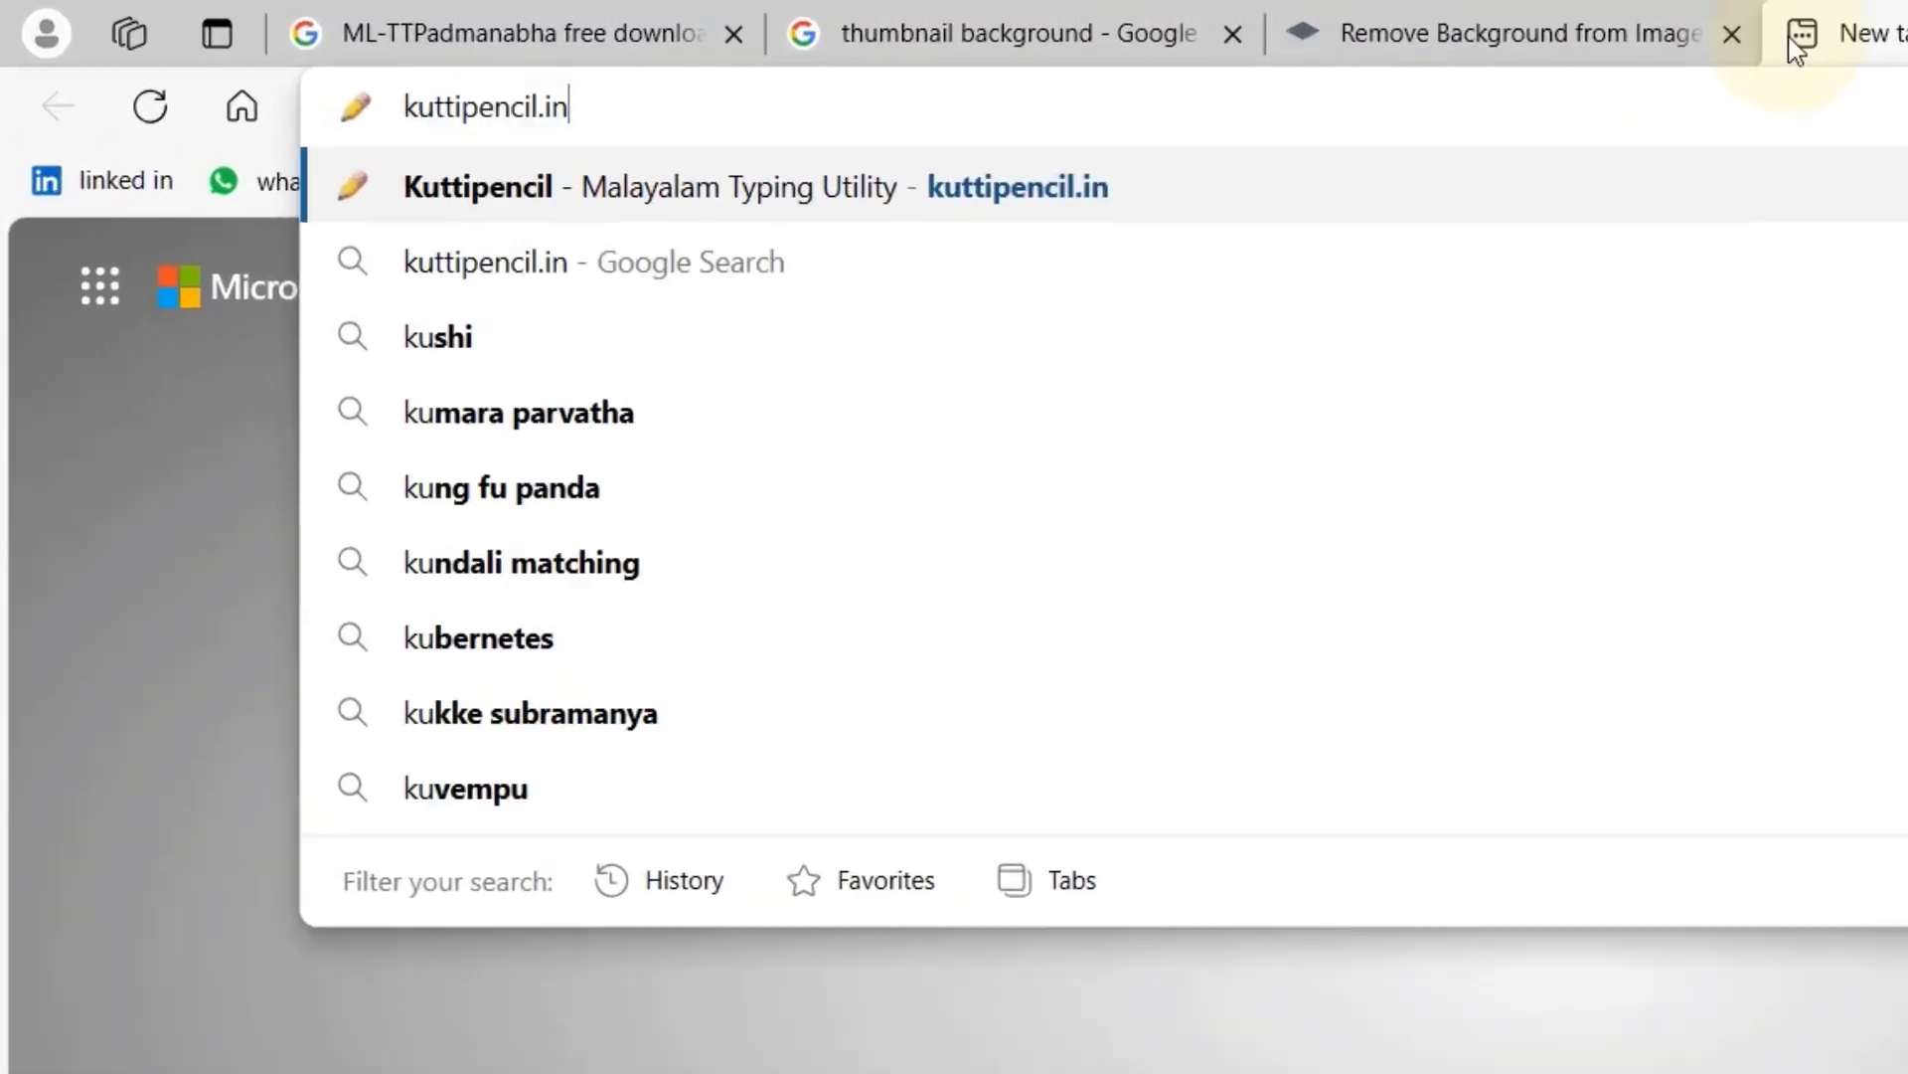
key(Return)
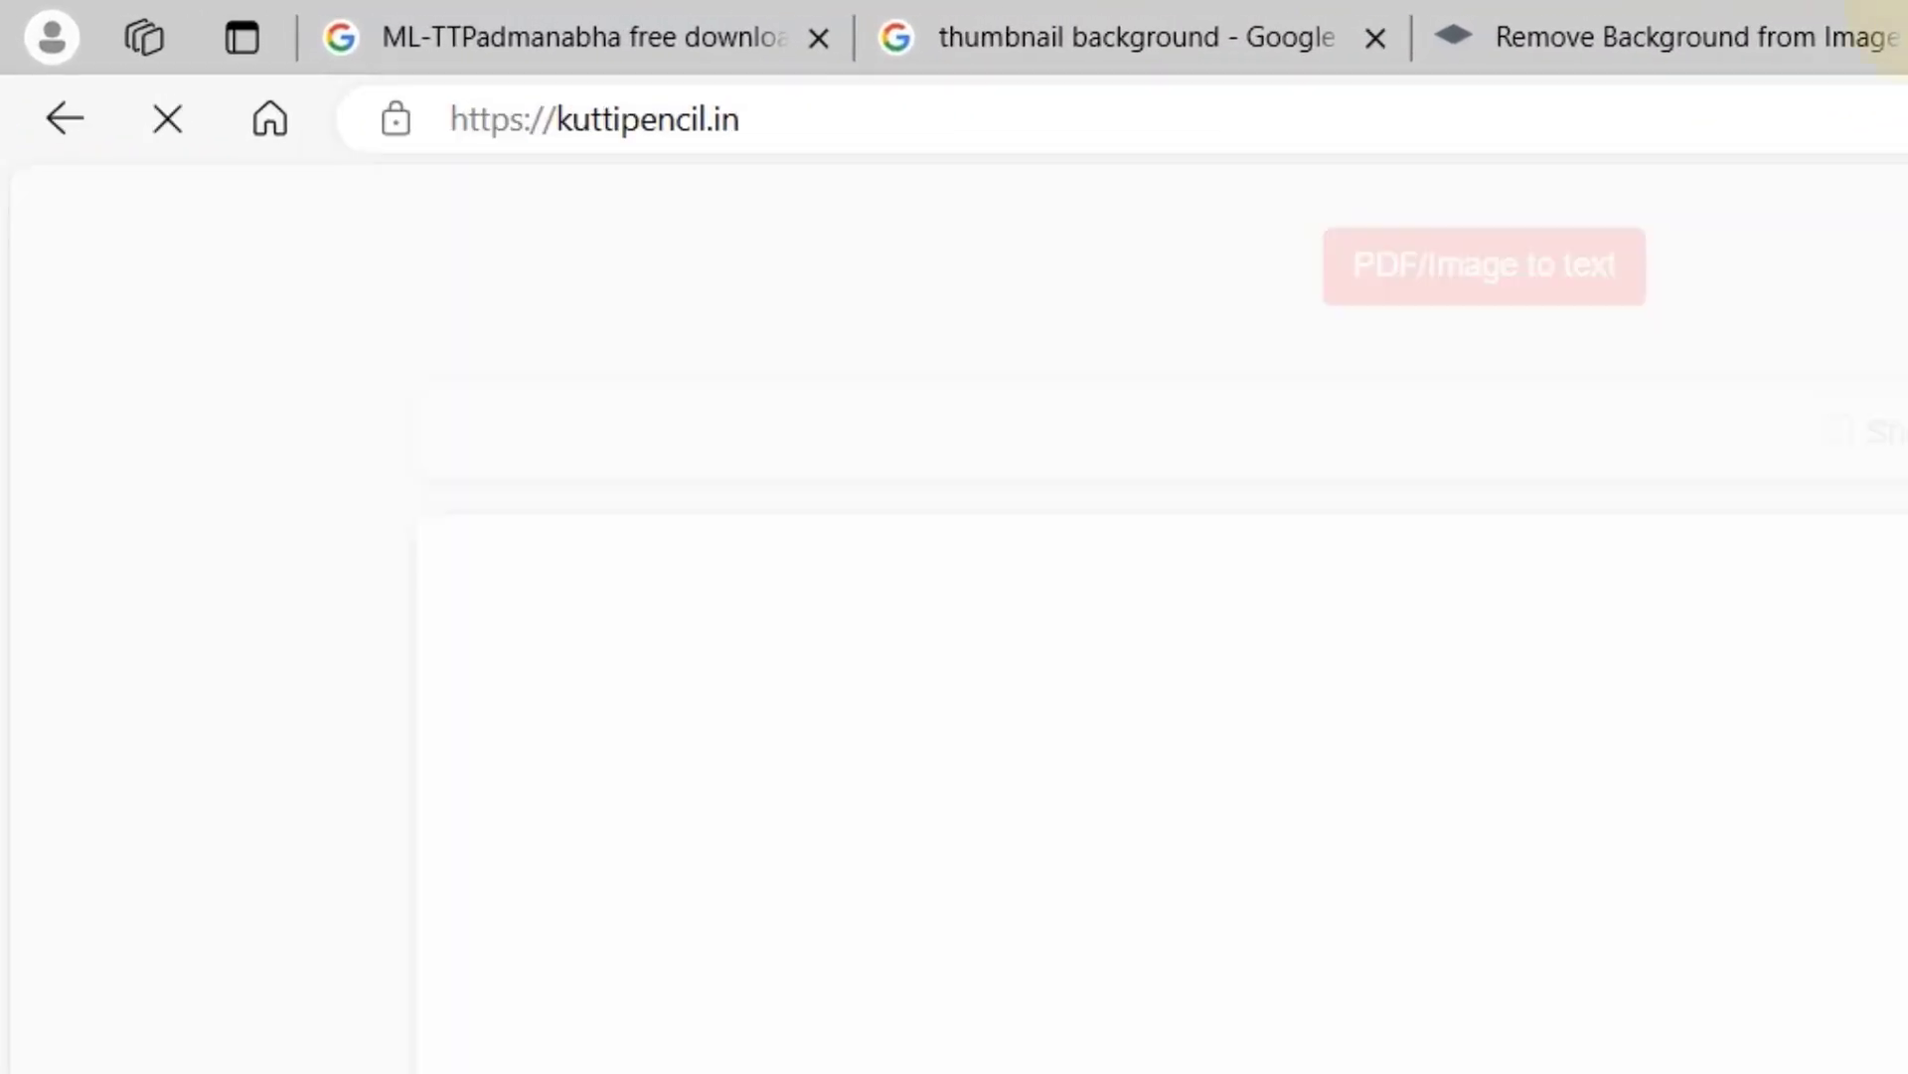
key(ctrl+a)
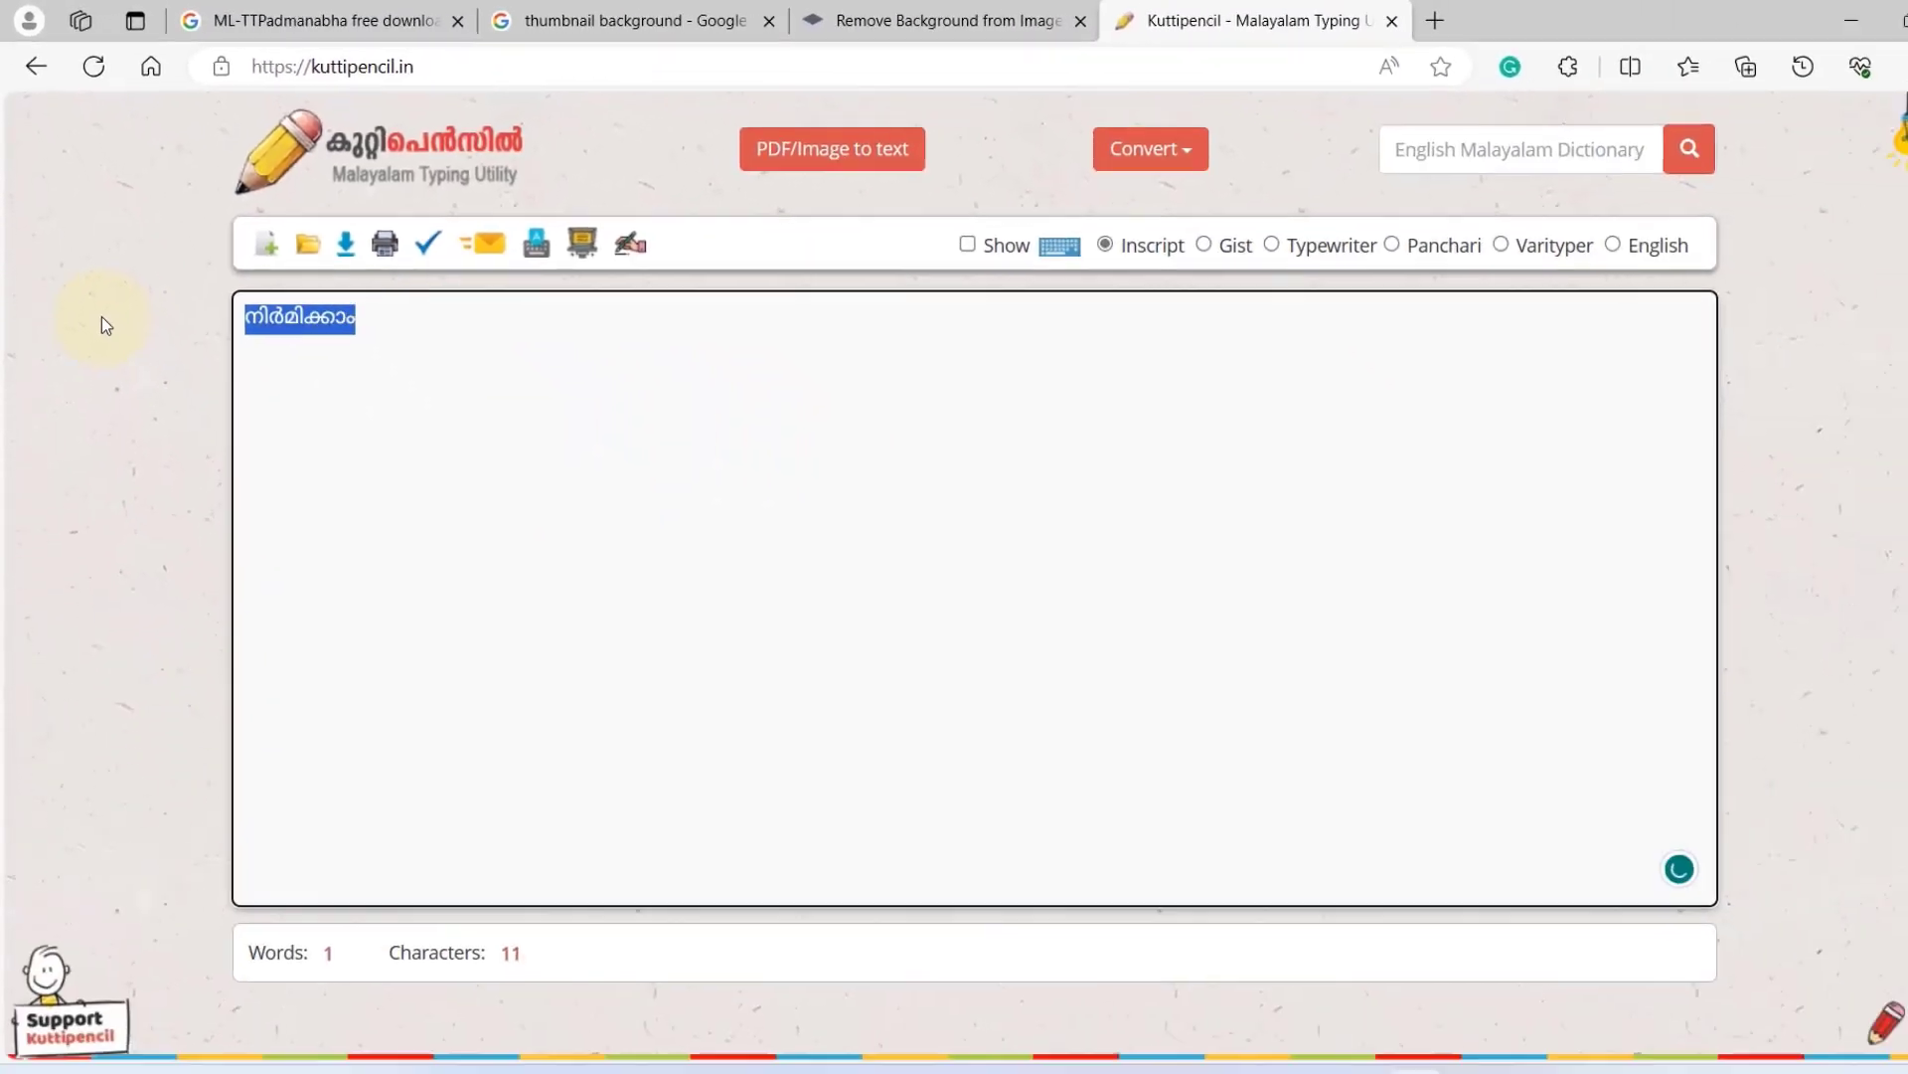
key(BackSpace)
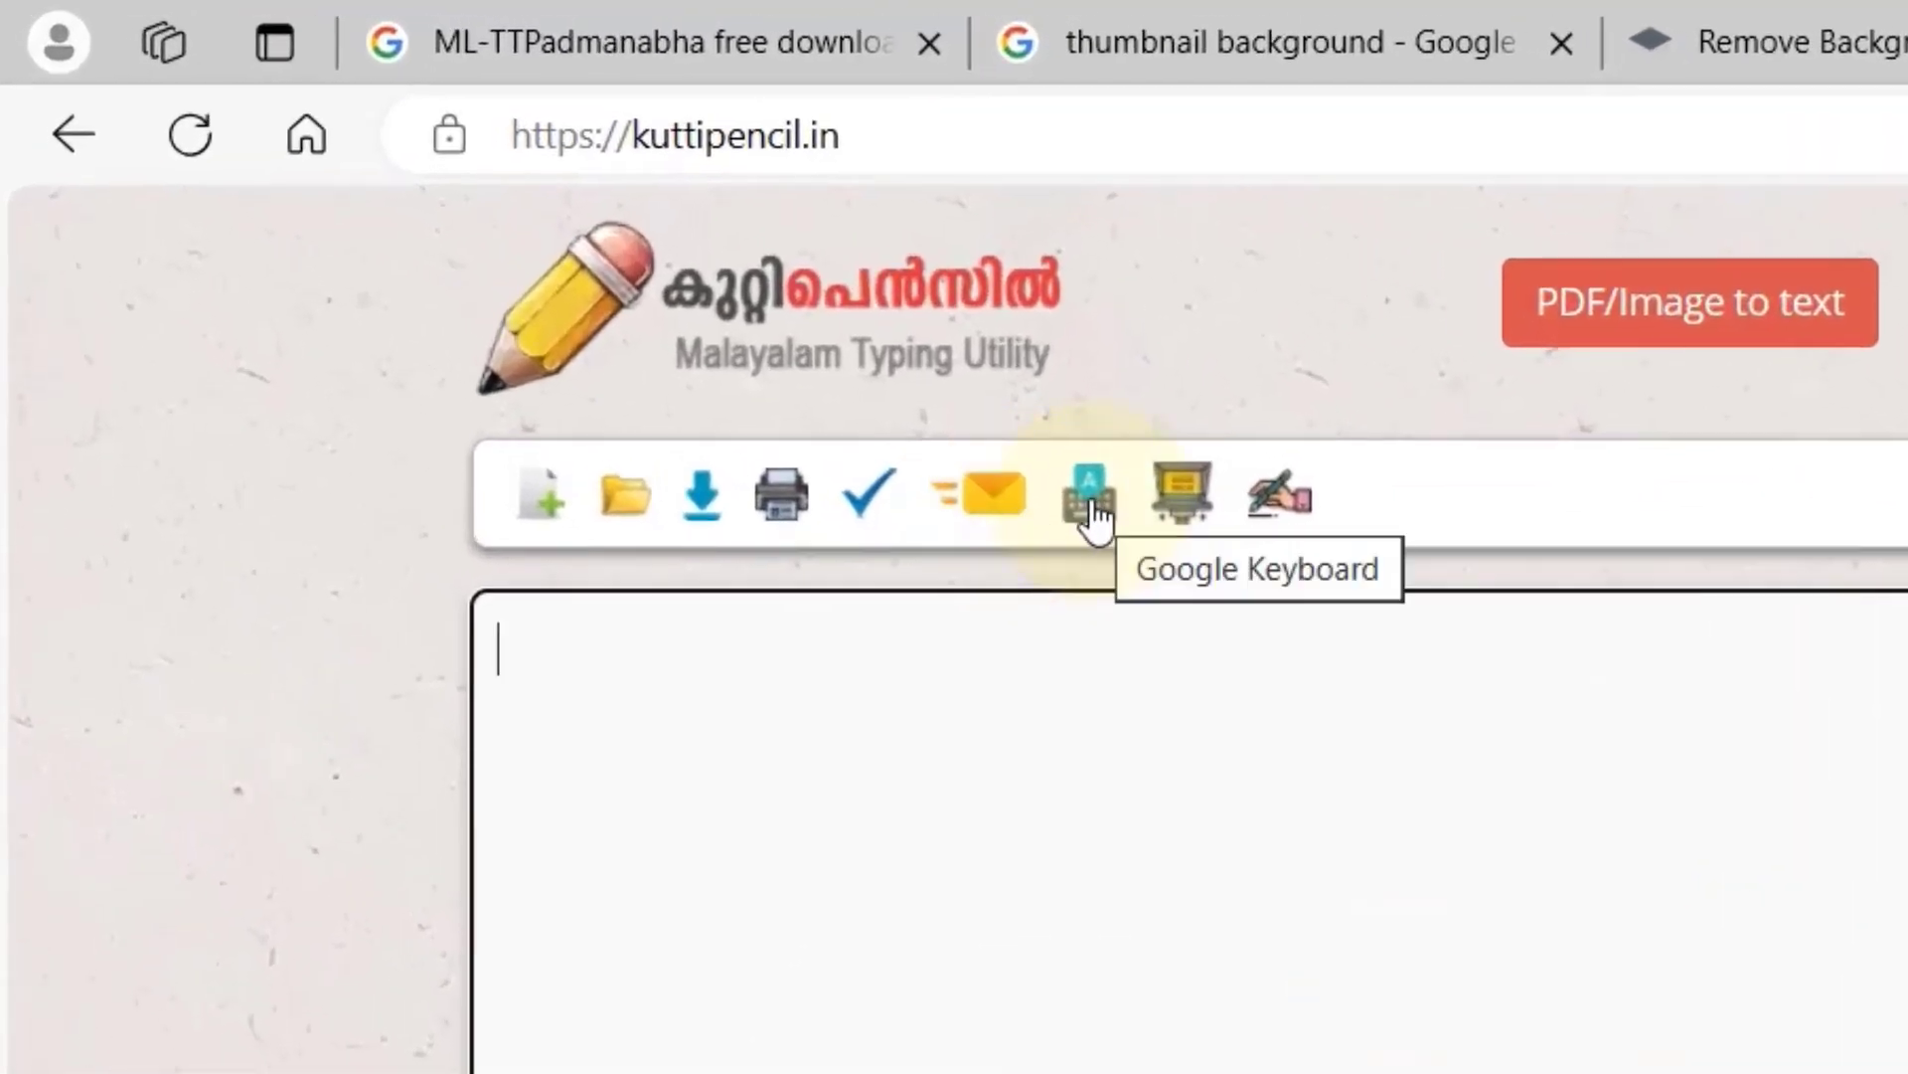
In Google Keyboard mode, transliterate 'Photoshoppil' and 'nirmikkam' into ഫോട്ടോഷോപ്പിൽ and നിർമിക്കാം.
click(1094, 512)
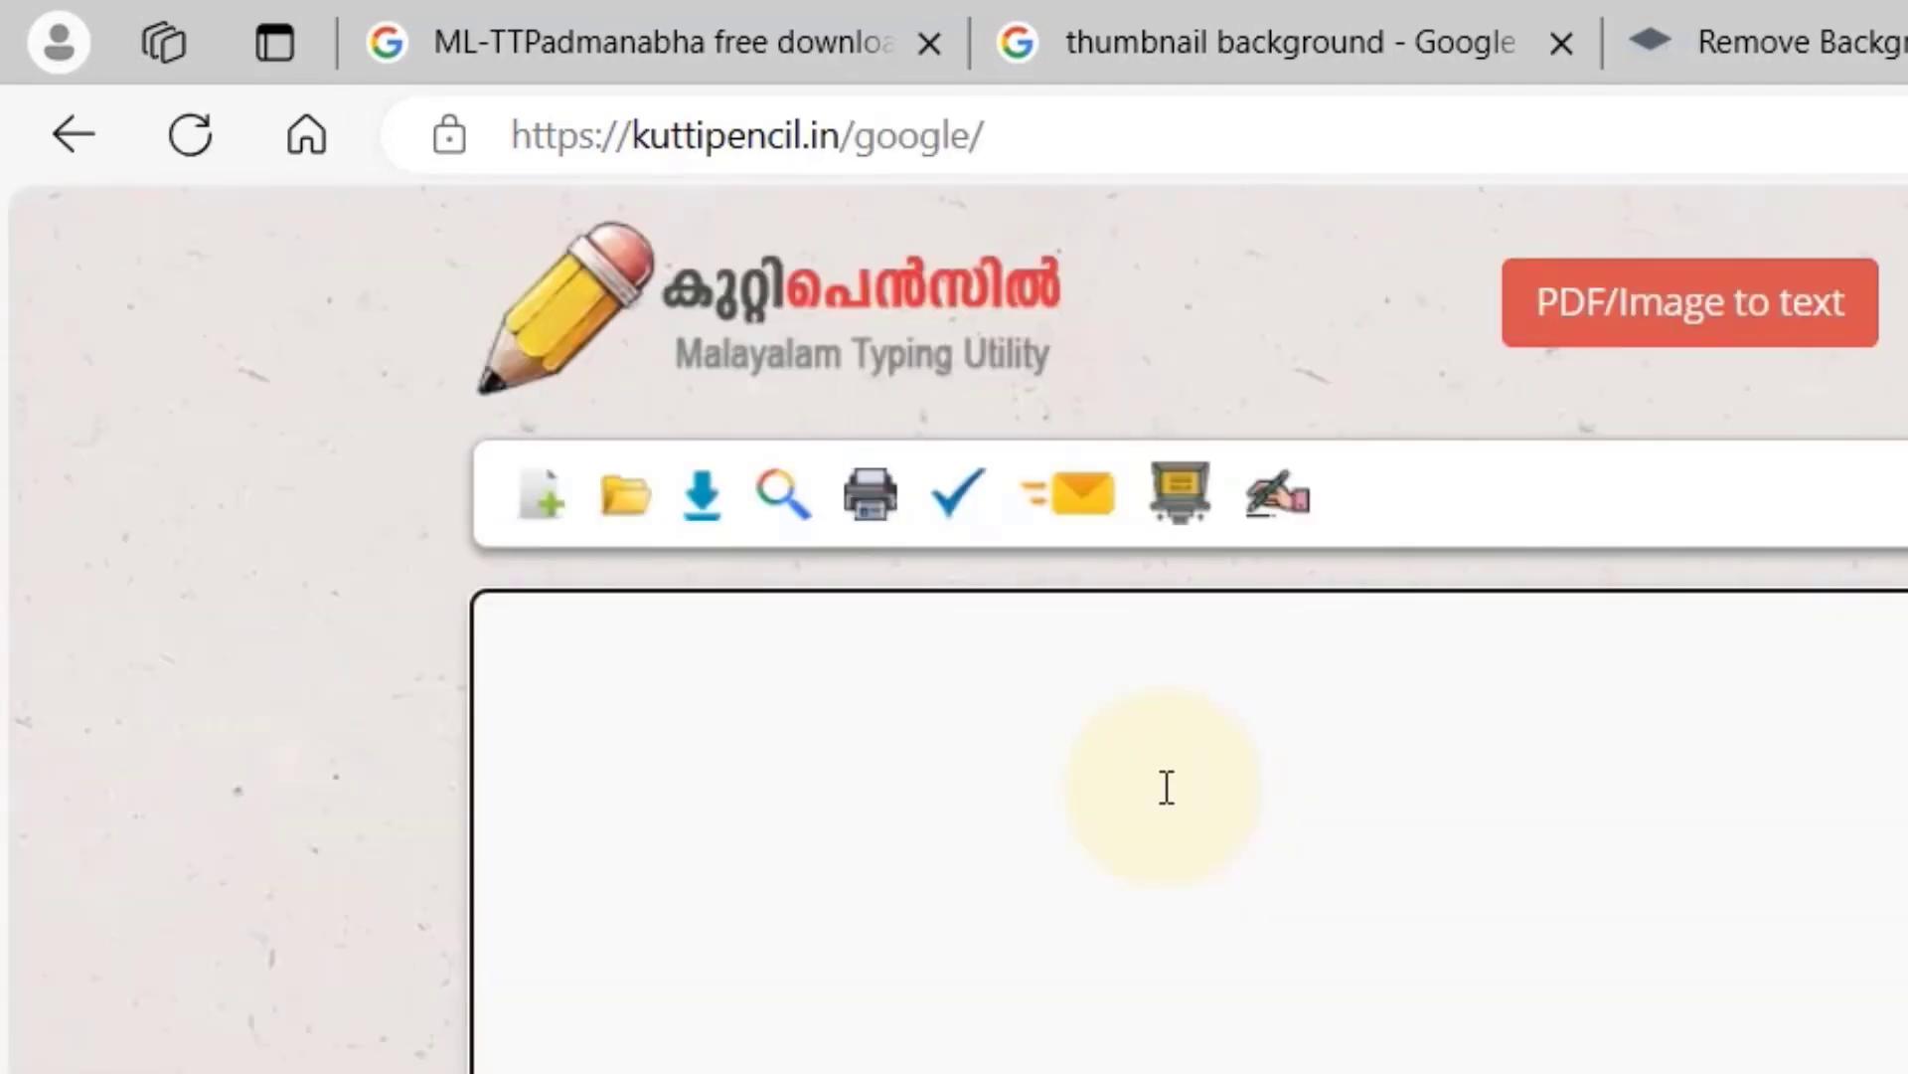
click(1167, 787)
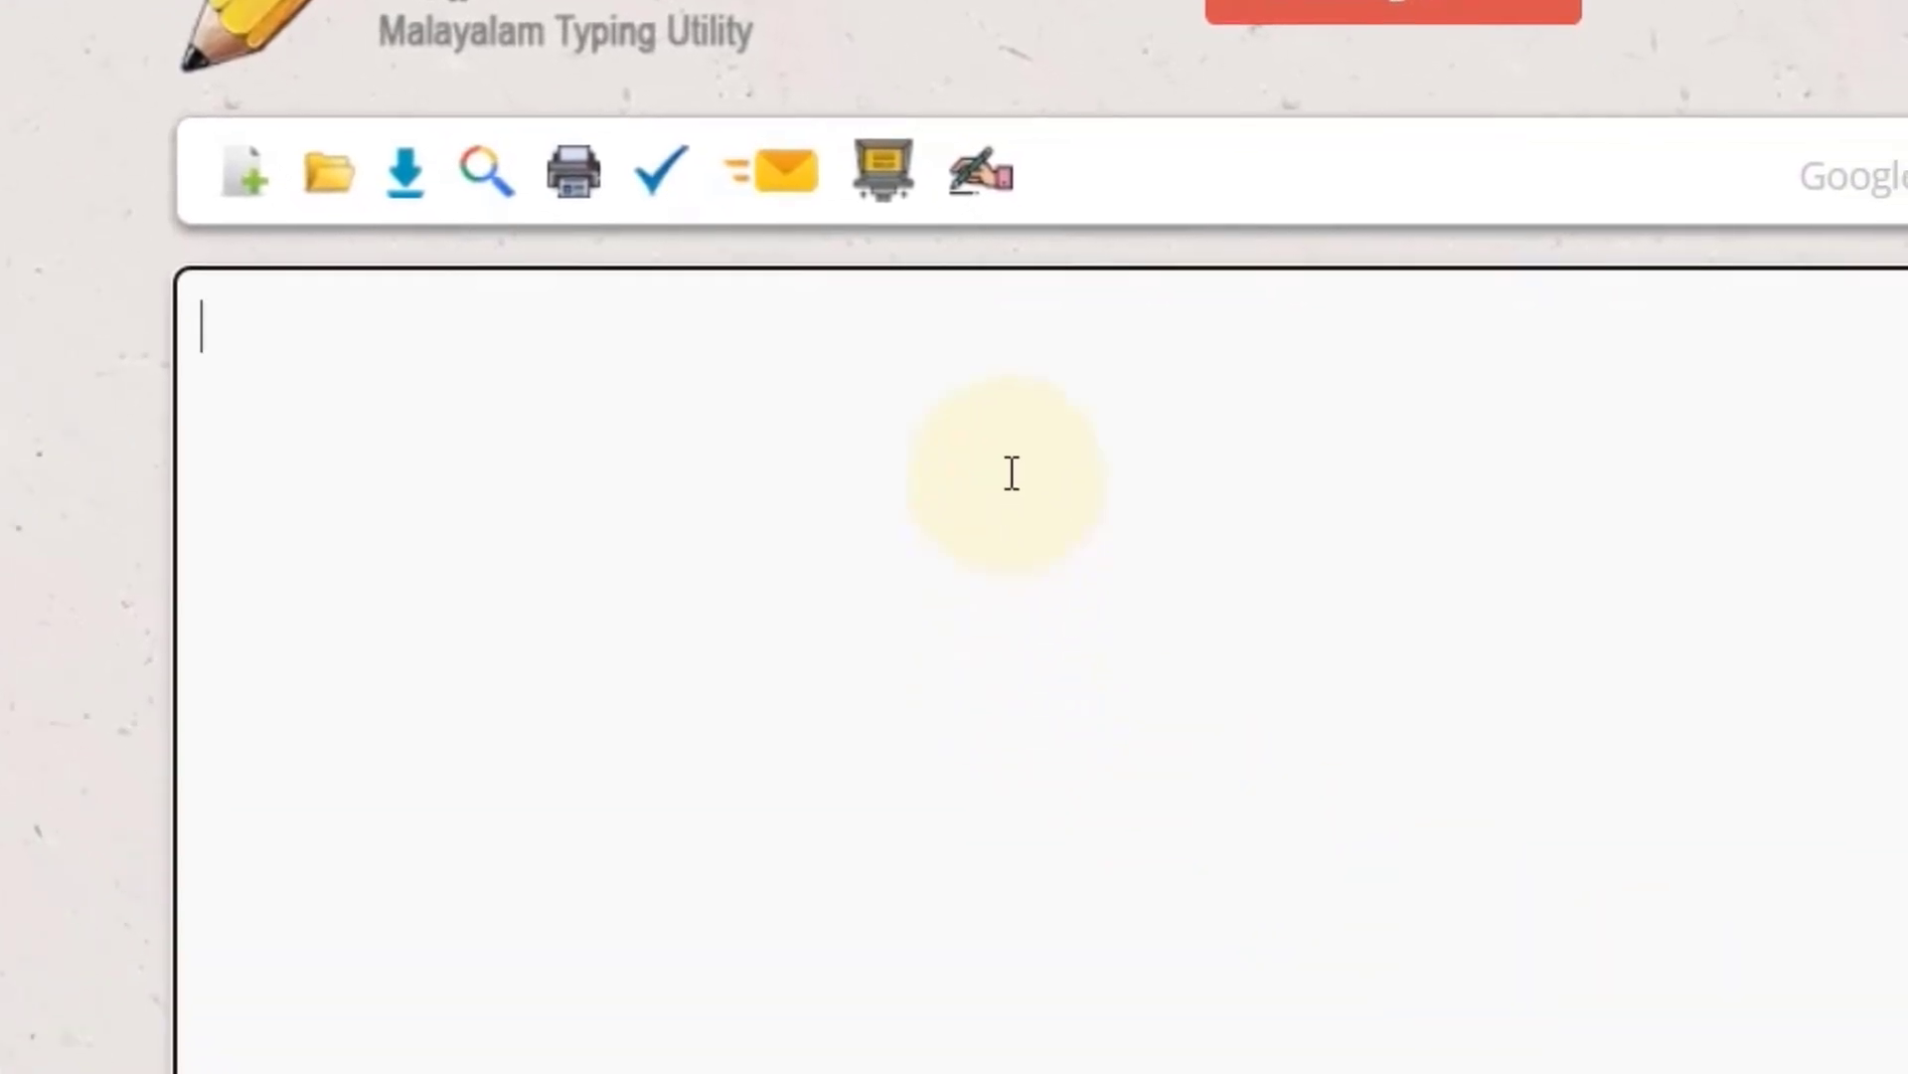
text(Photoshoppil)
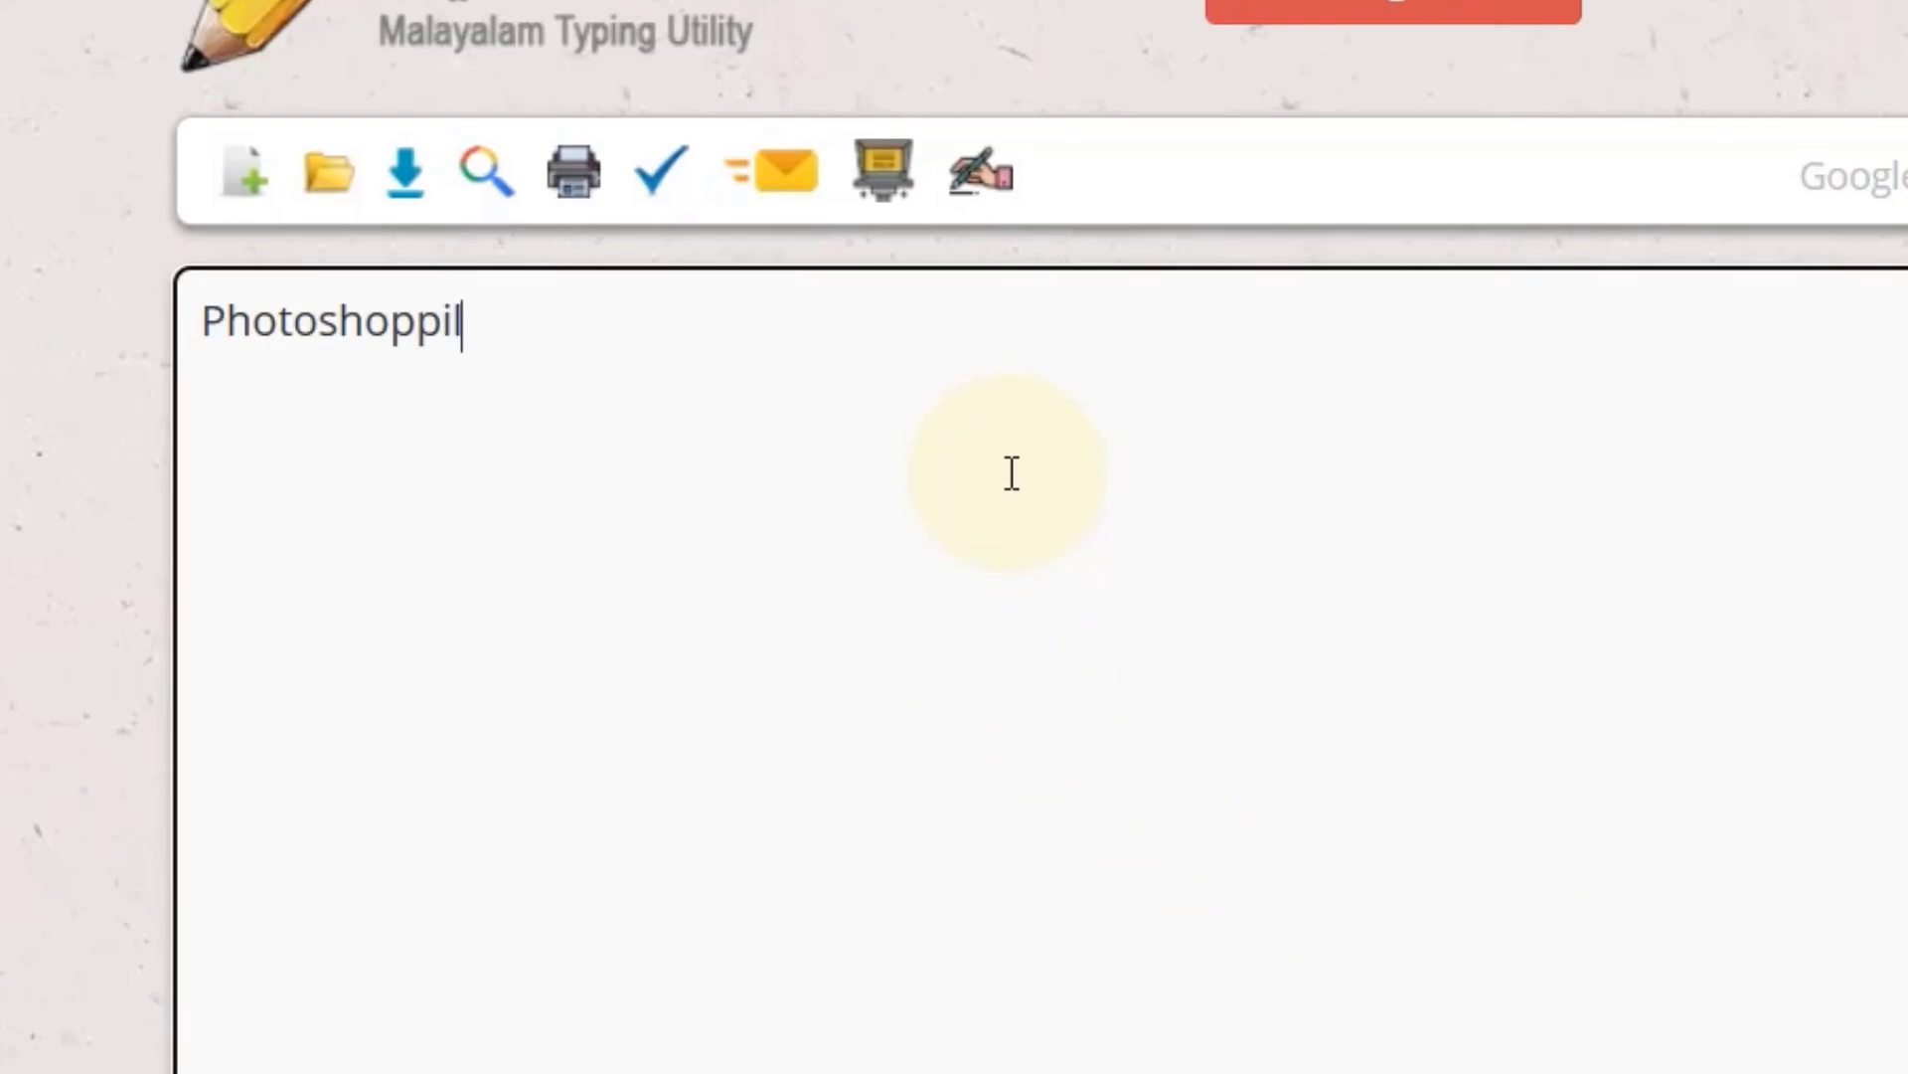
key(Return)
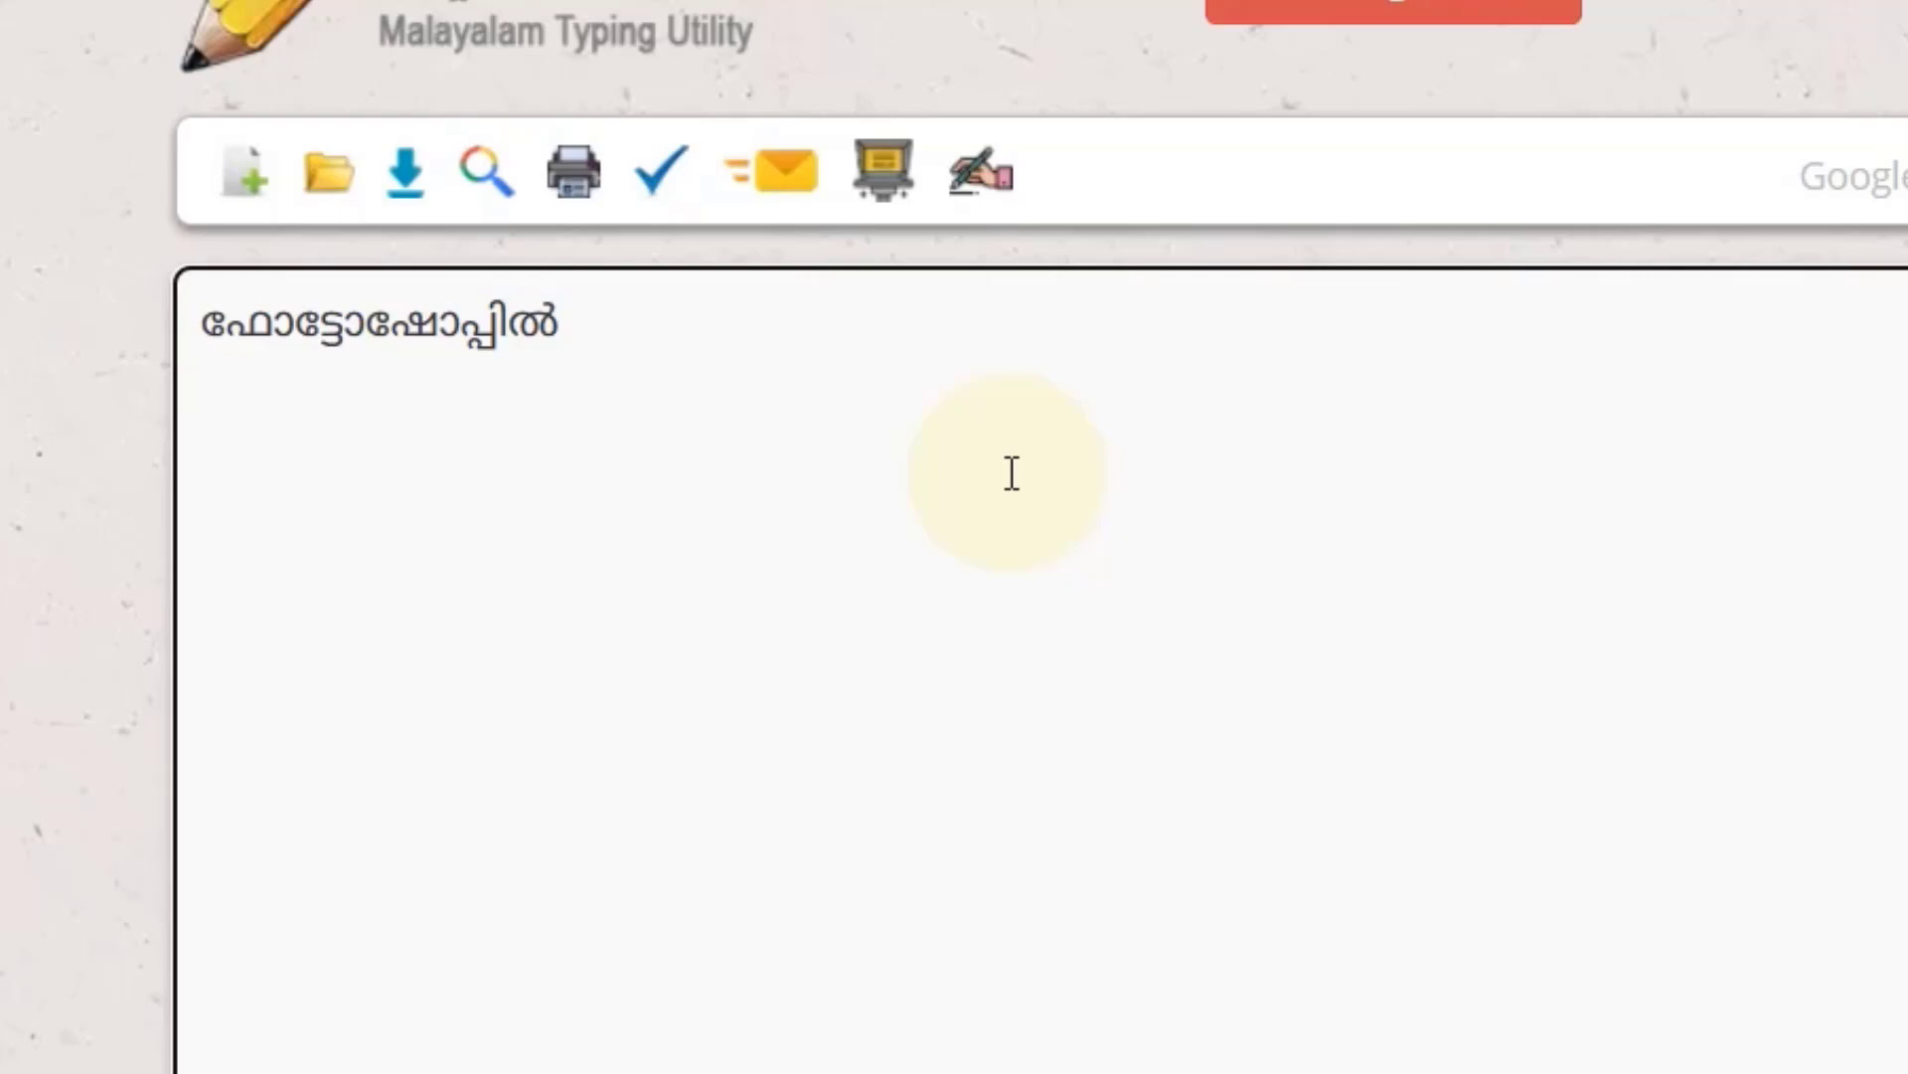
text(nirmikkam)
key(Return)
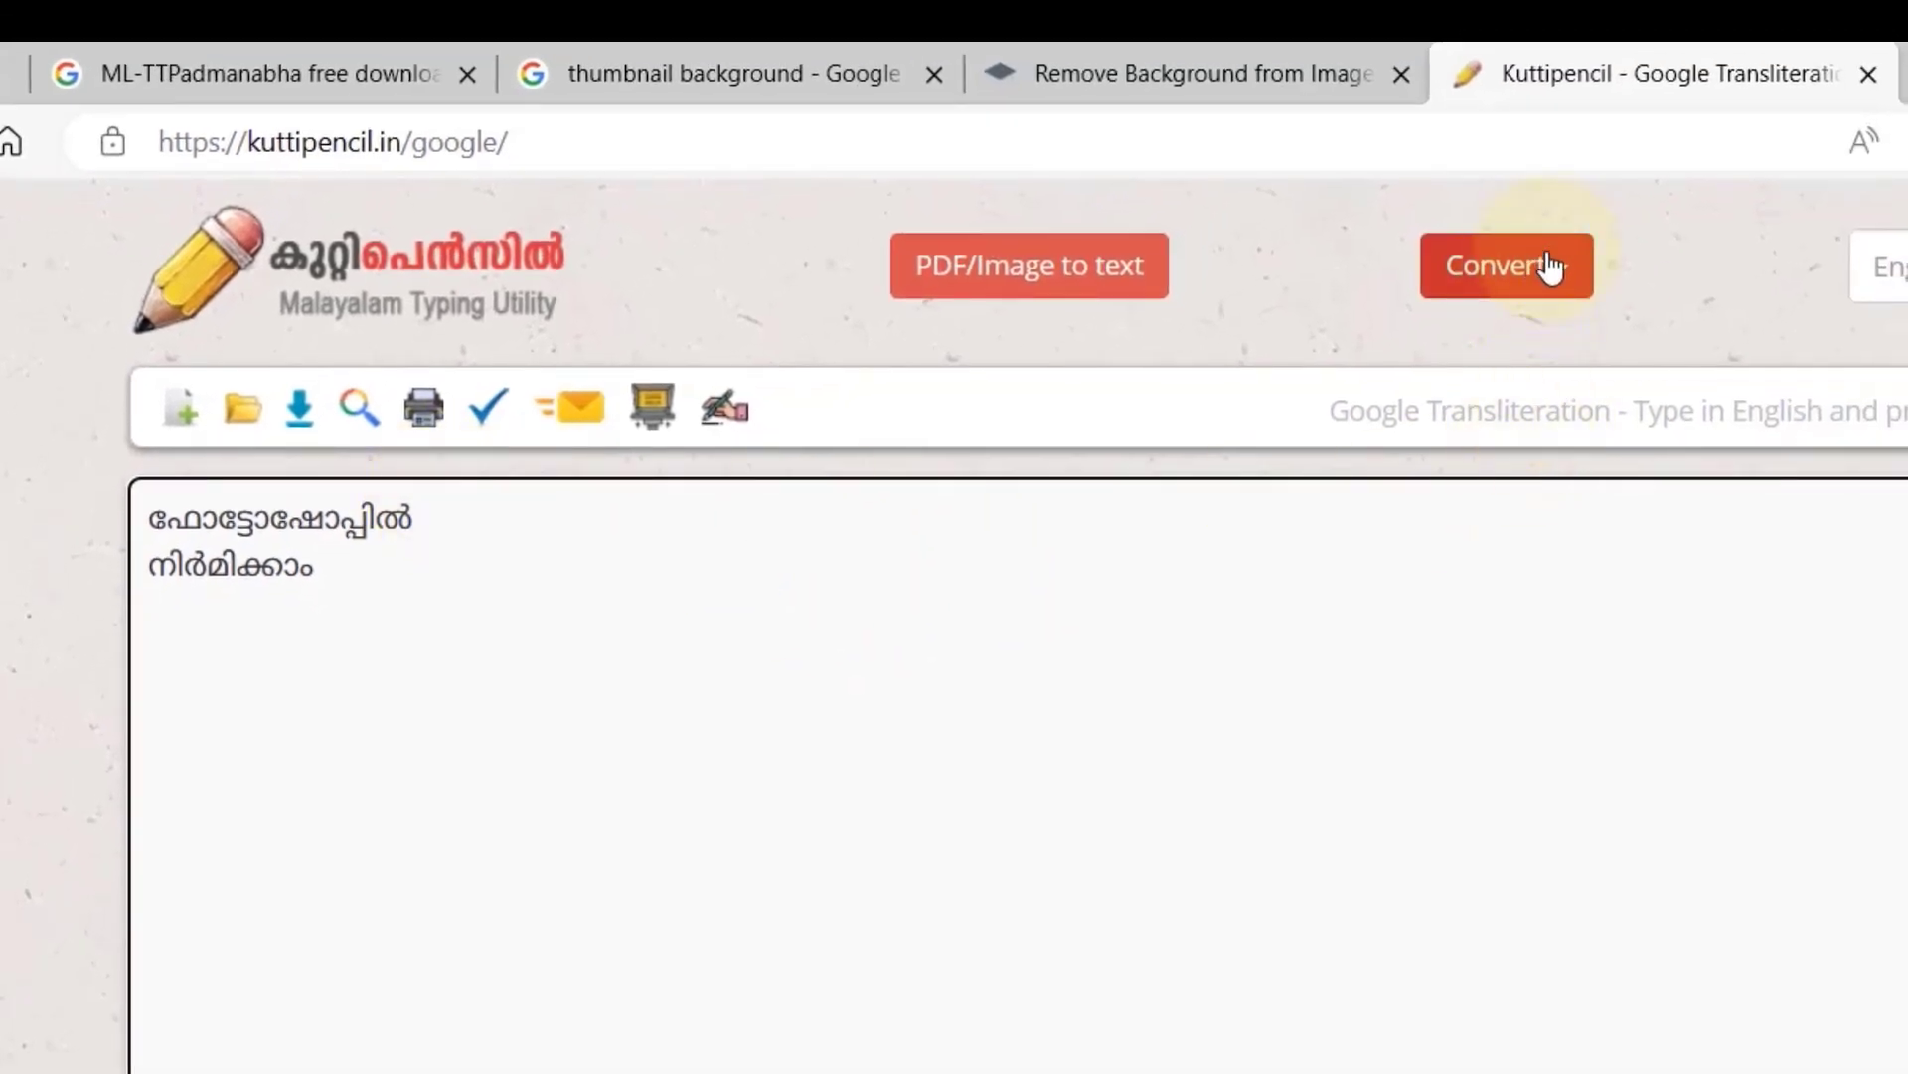
Convert the Malayalam text to FML Series and select the first line, ഫോട്ടോഷോപ്പിൽ.
click(1539, 266)
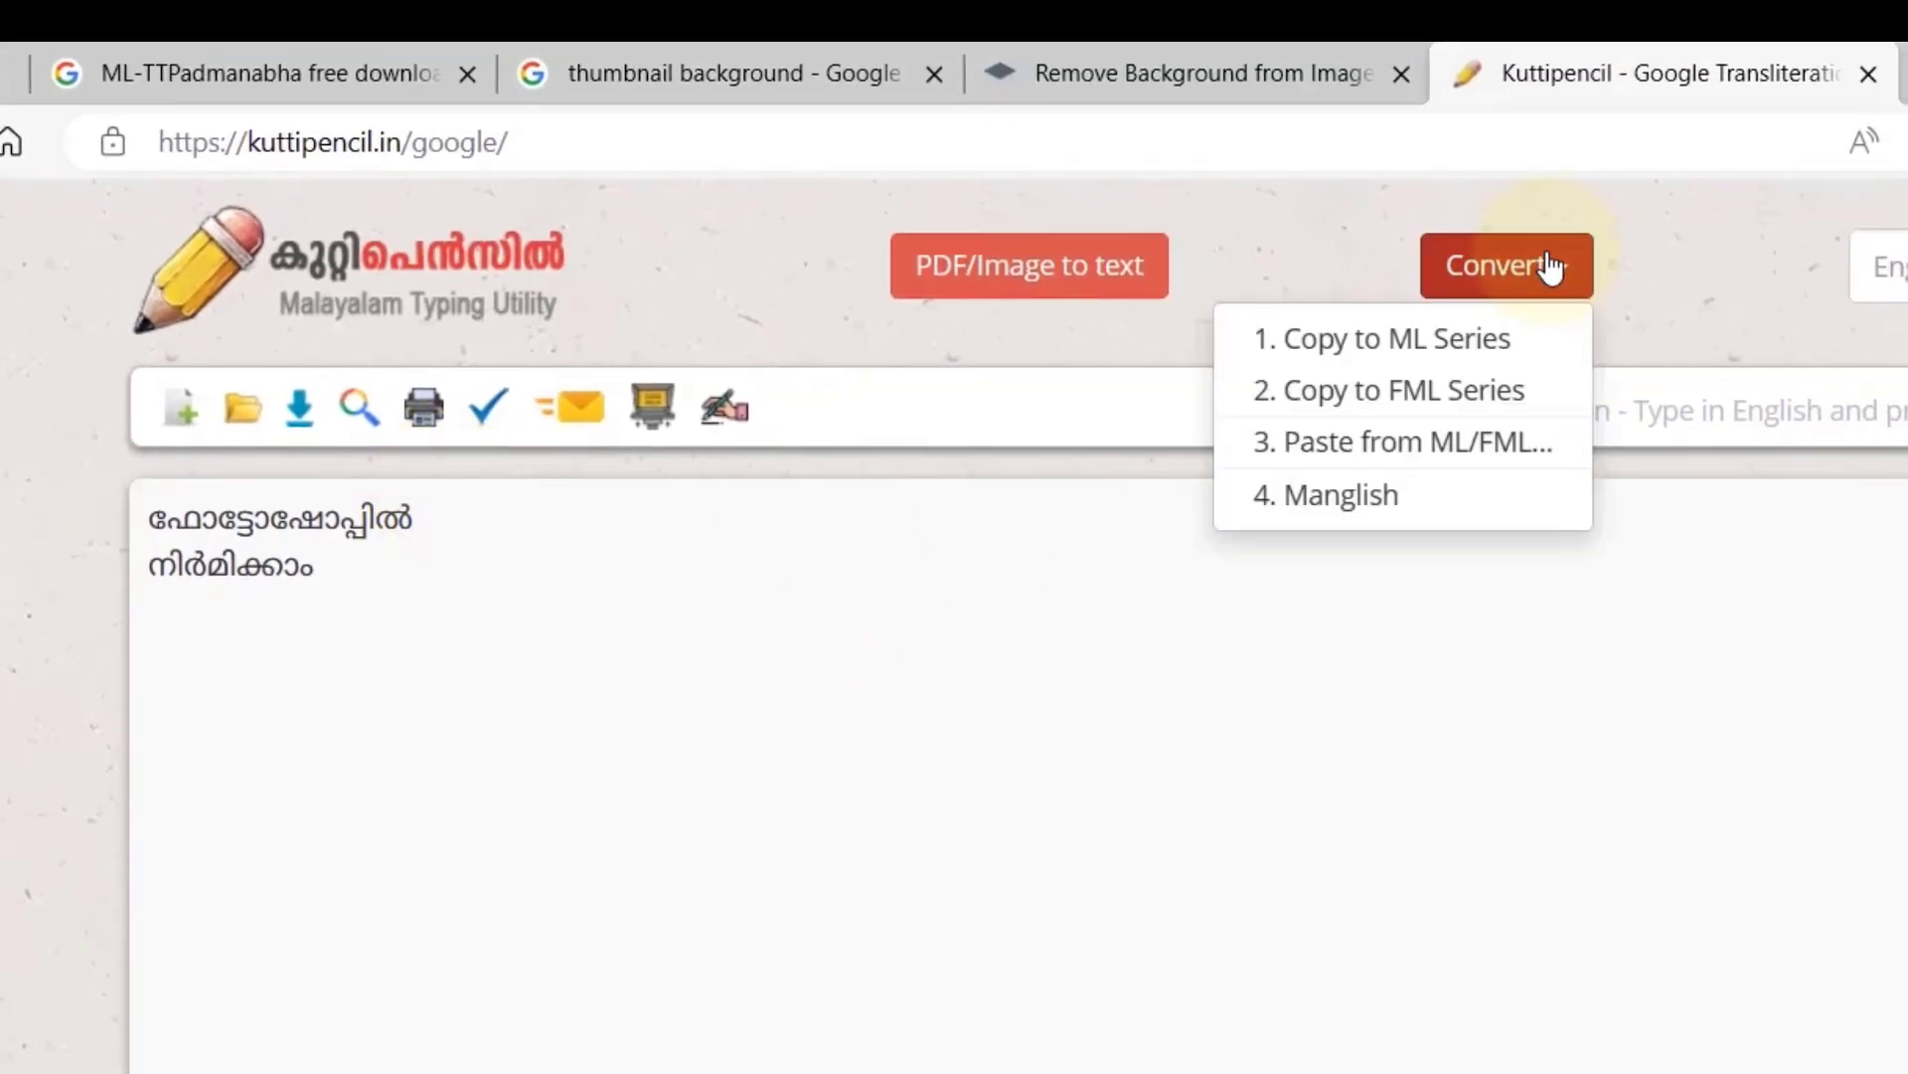
click(1519, 393)
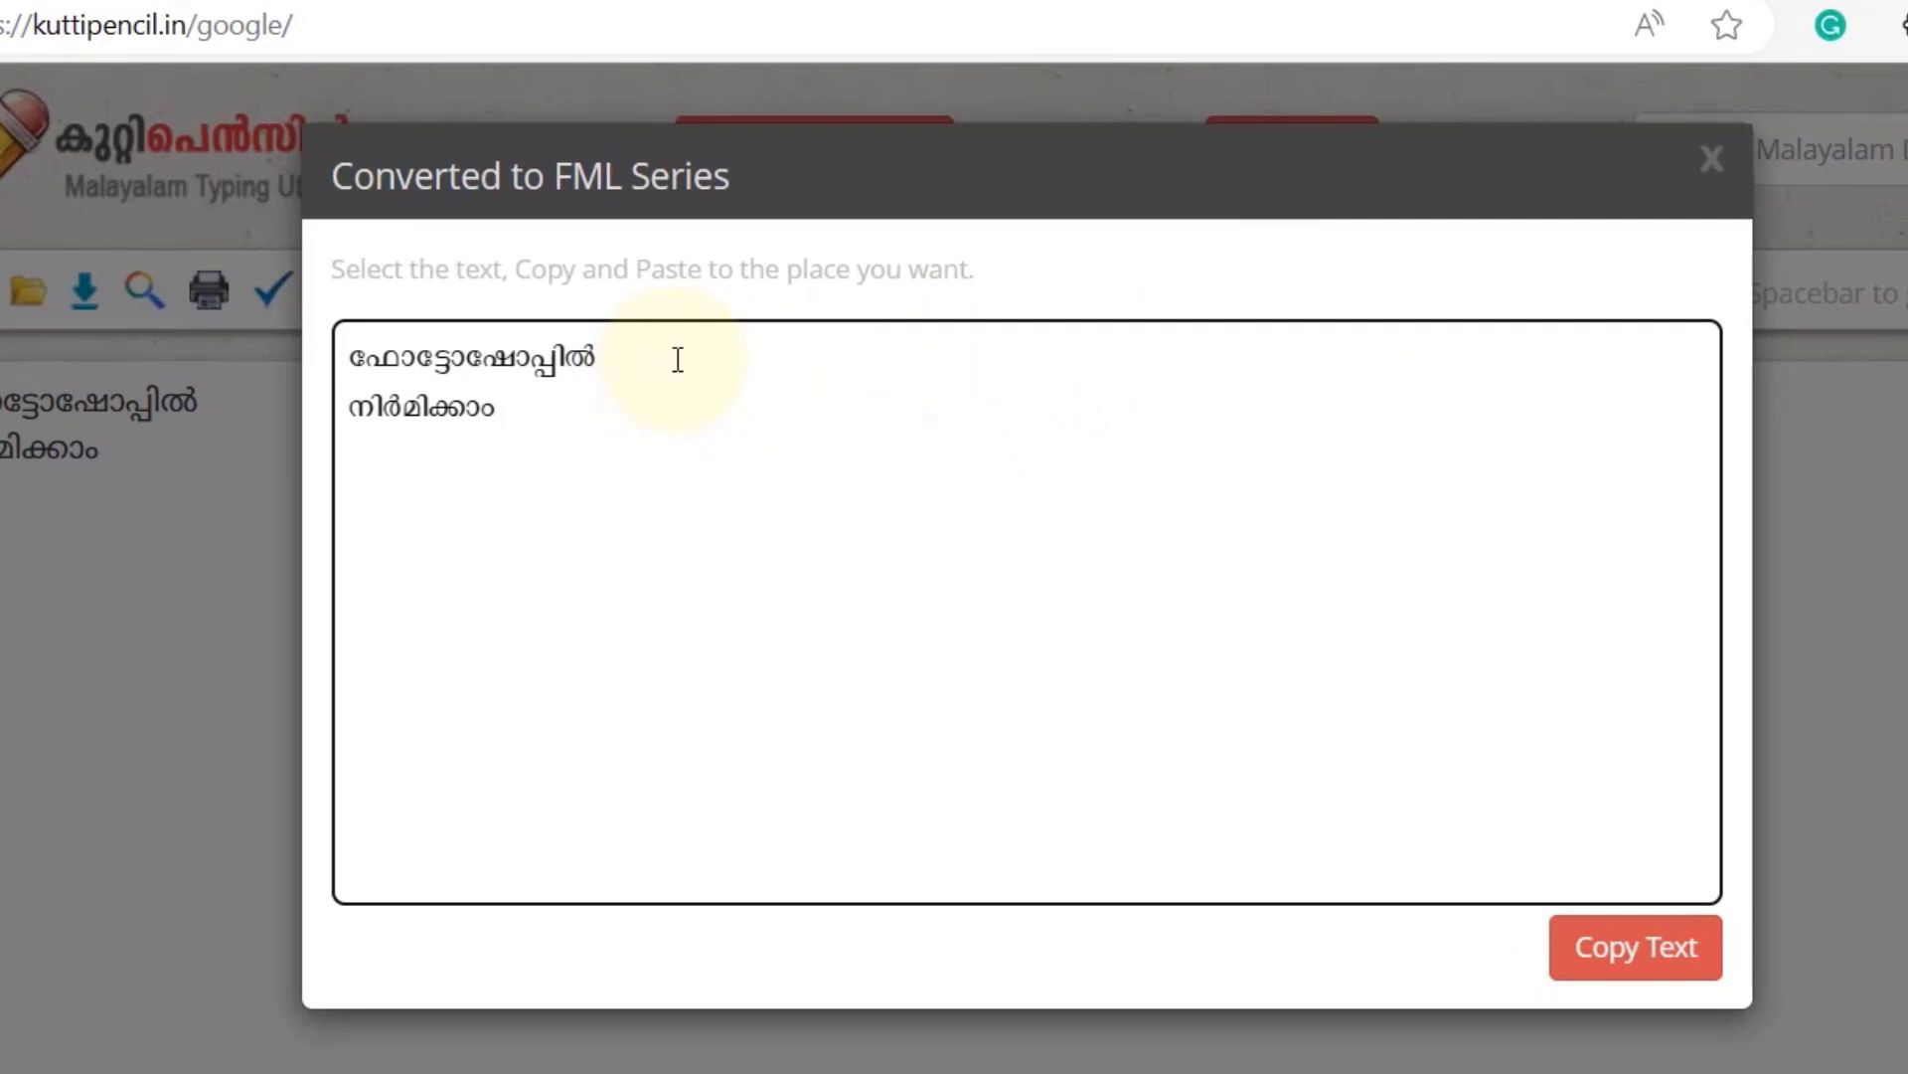
drag(676, 359, 312, 353)
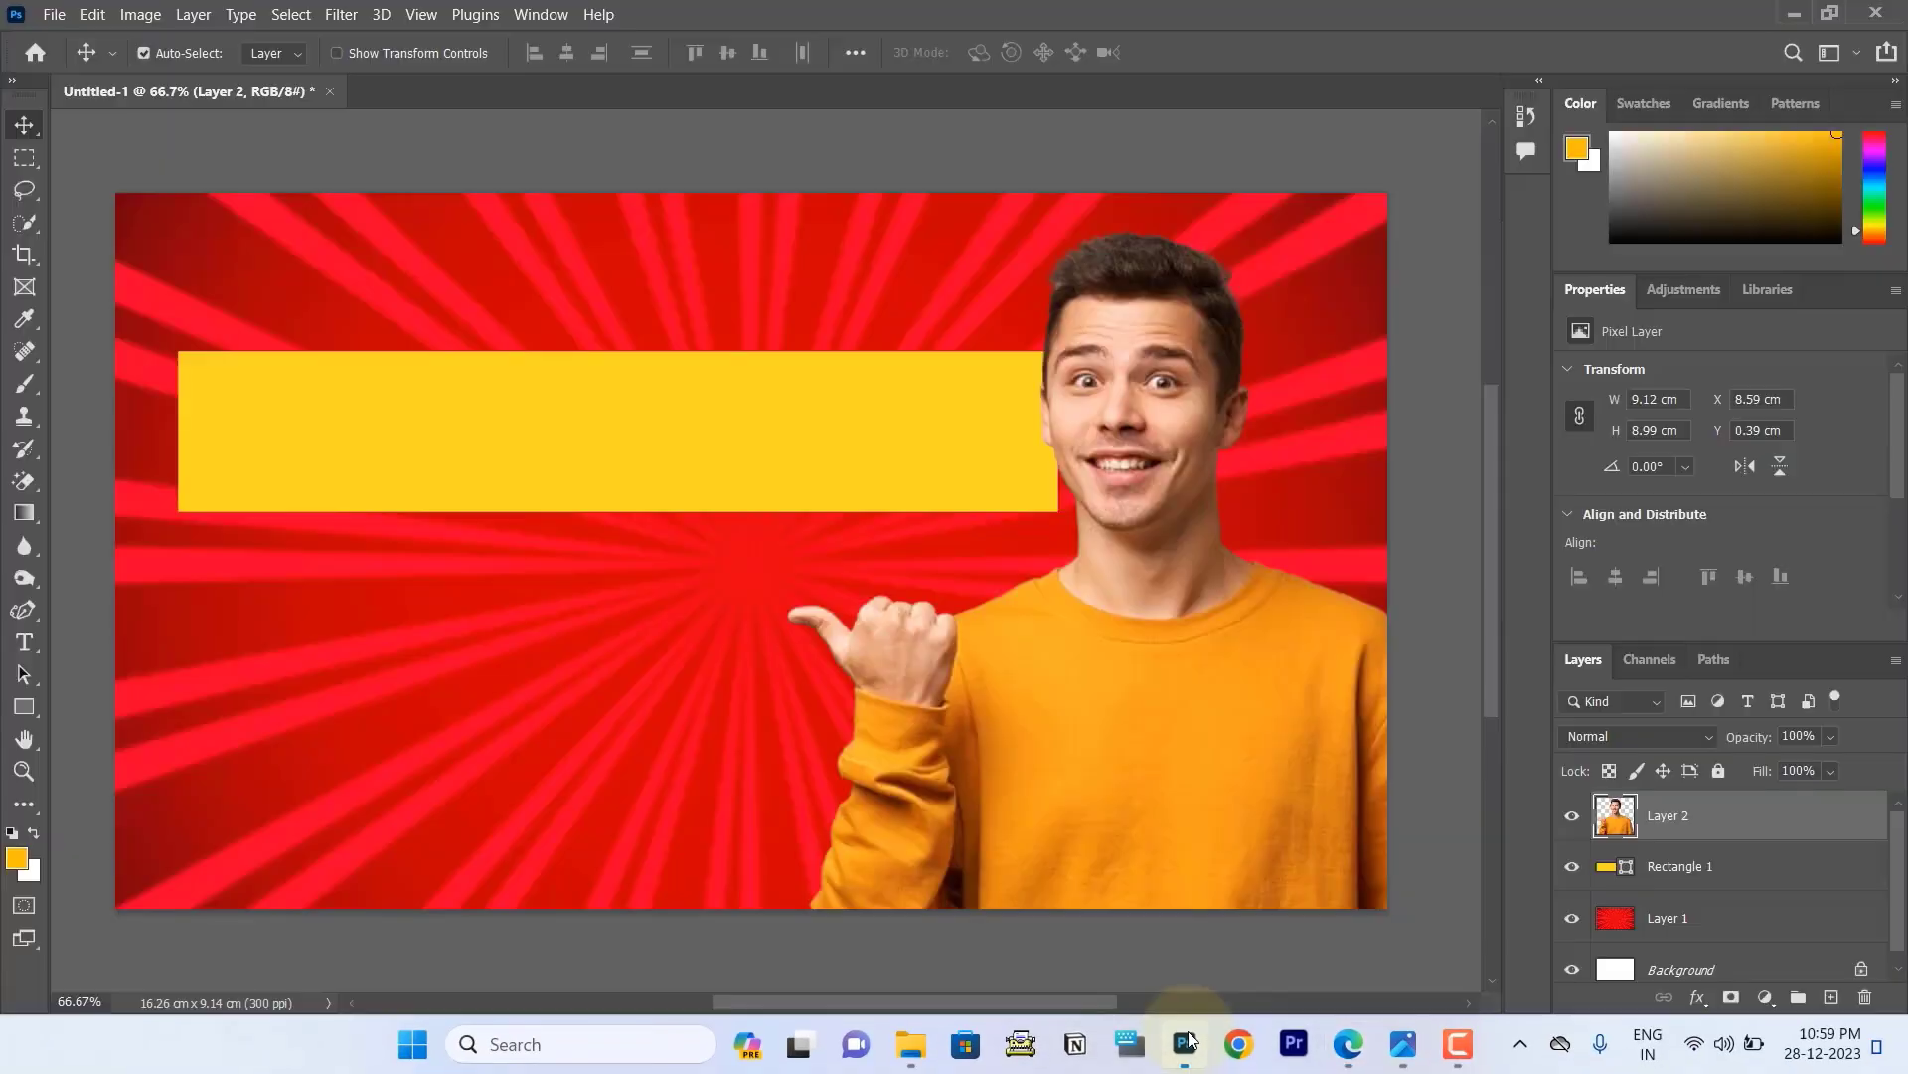
Paste the FML text into a new type layer on the yellow banner and select it all.
click(25, 643)
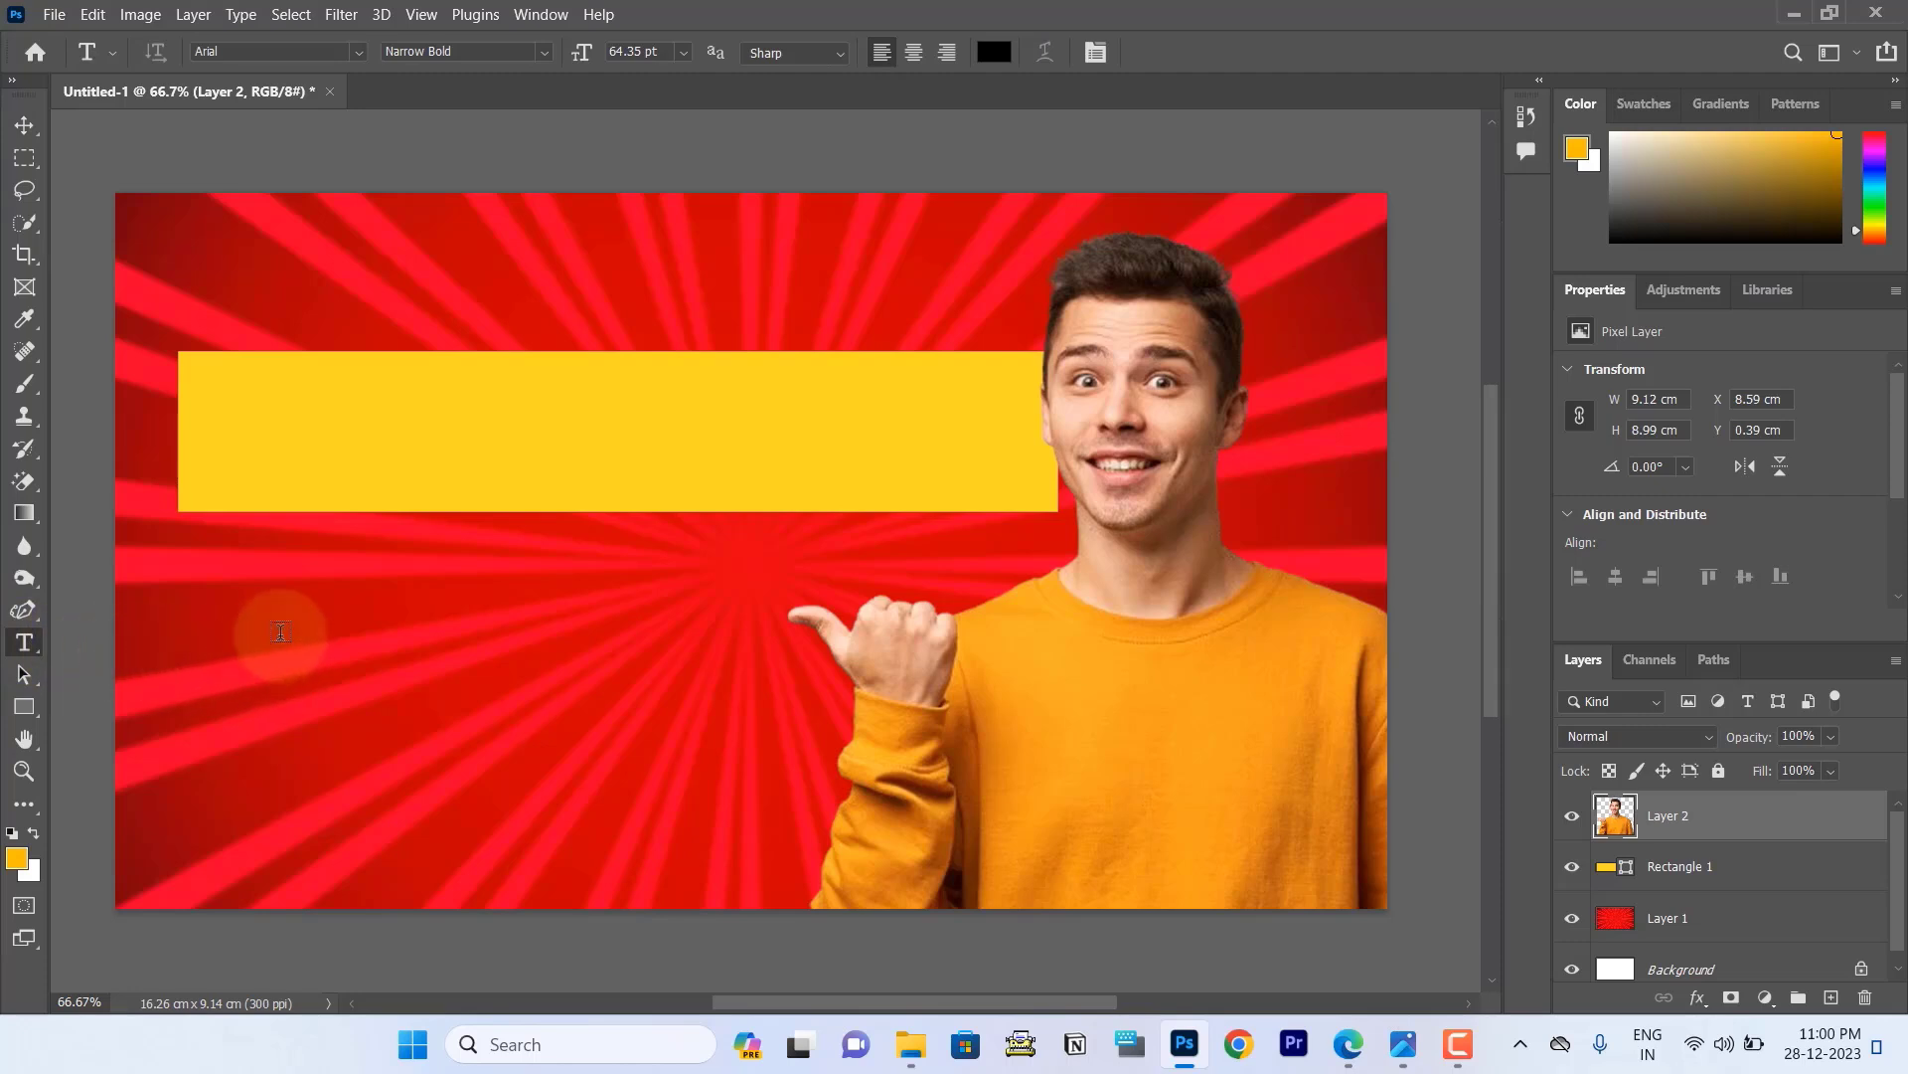
click(282, 424)
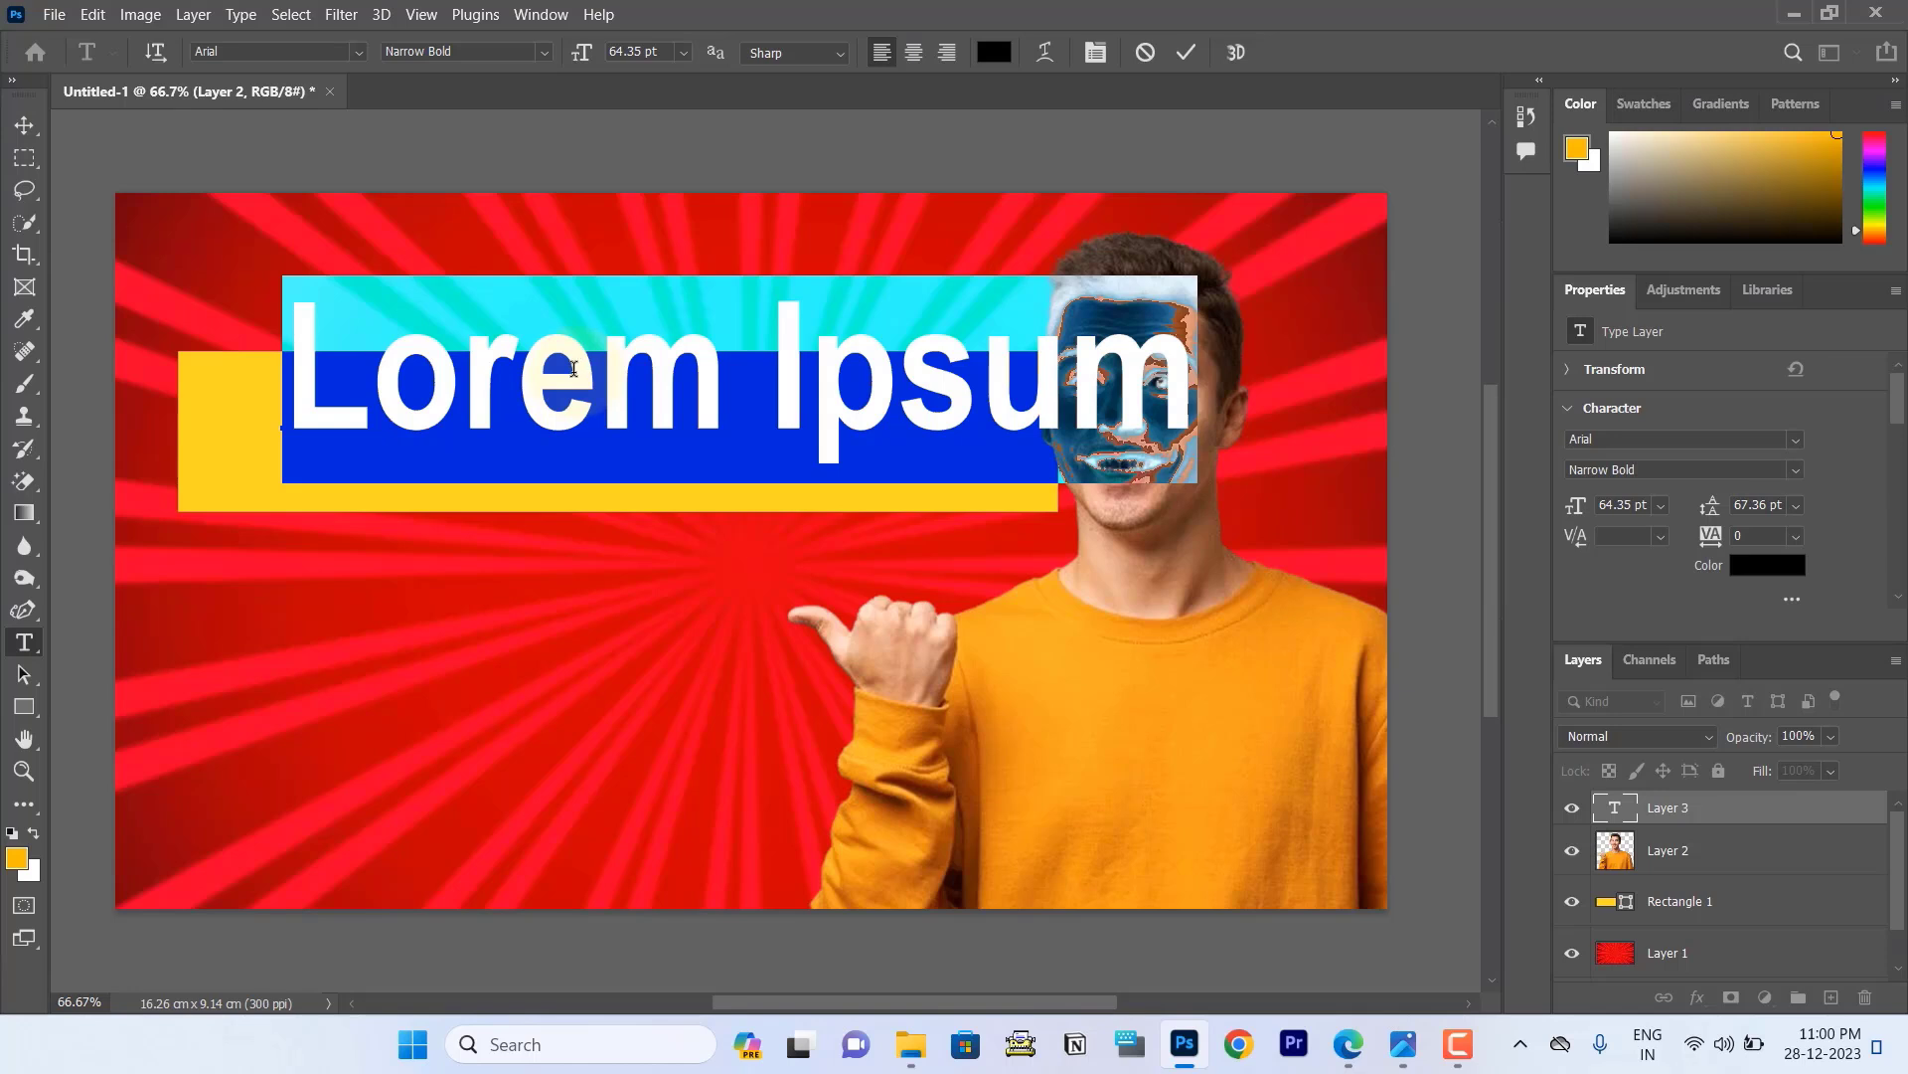
key(ctrl+v)
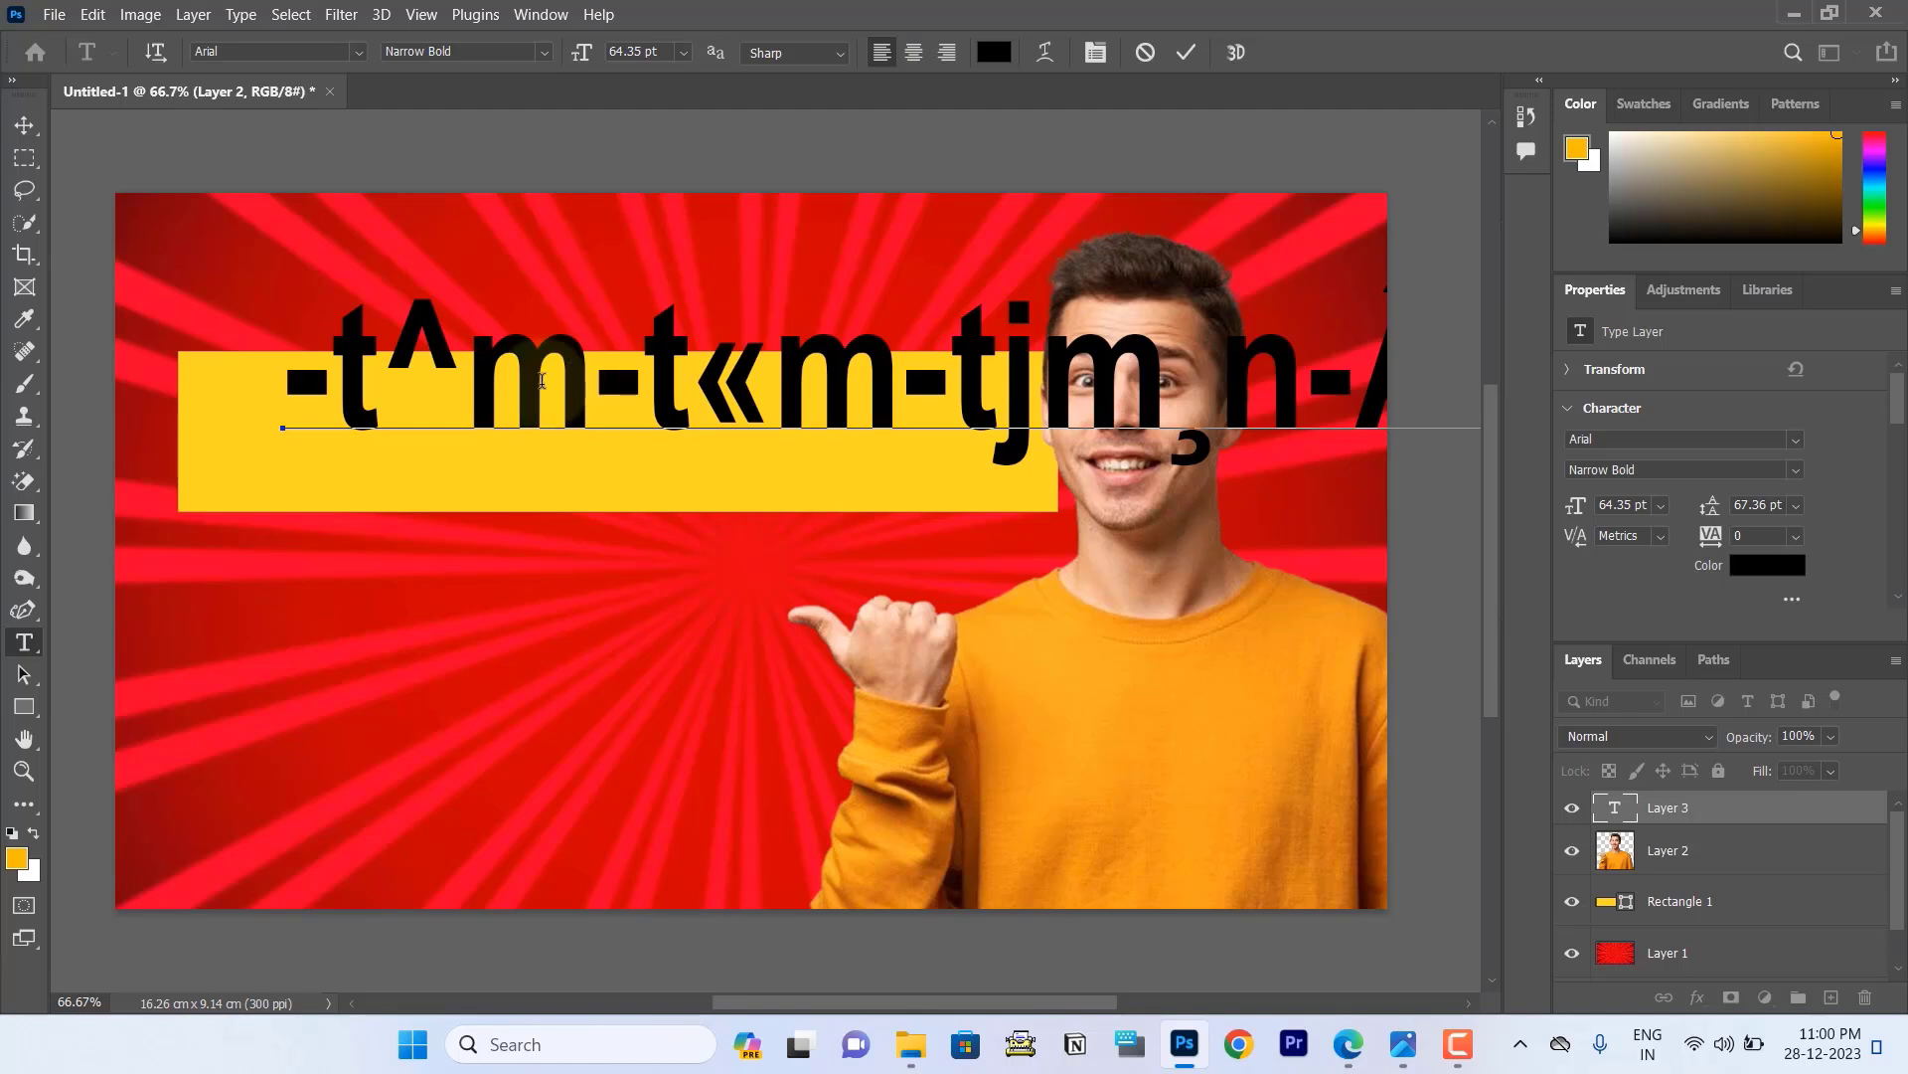
key(ctrl+a)
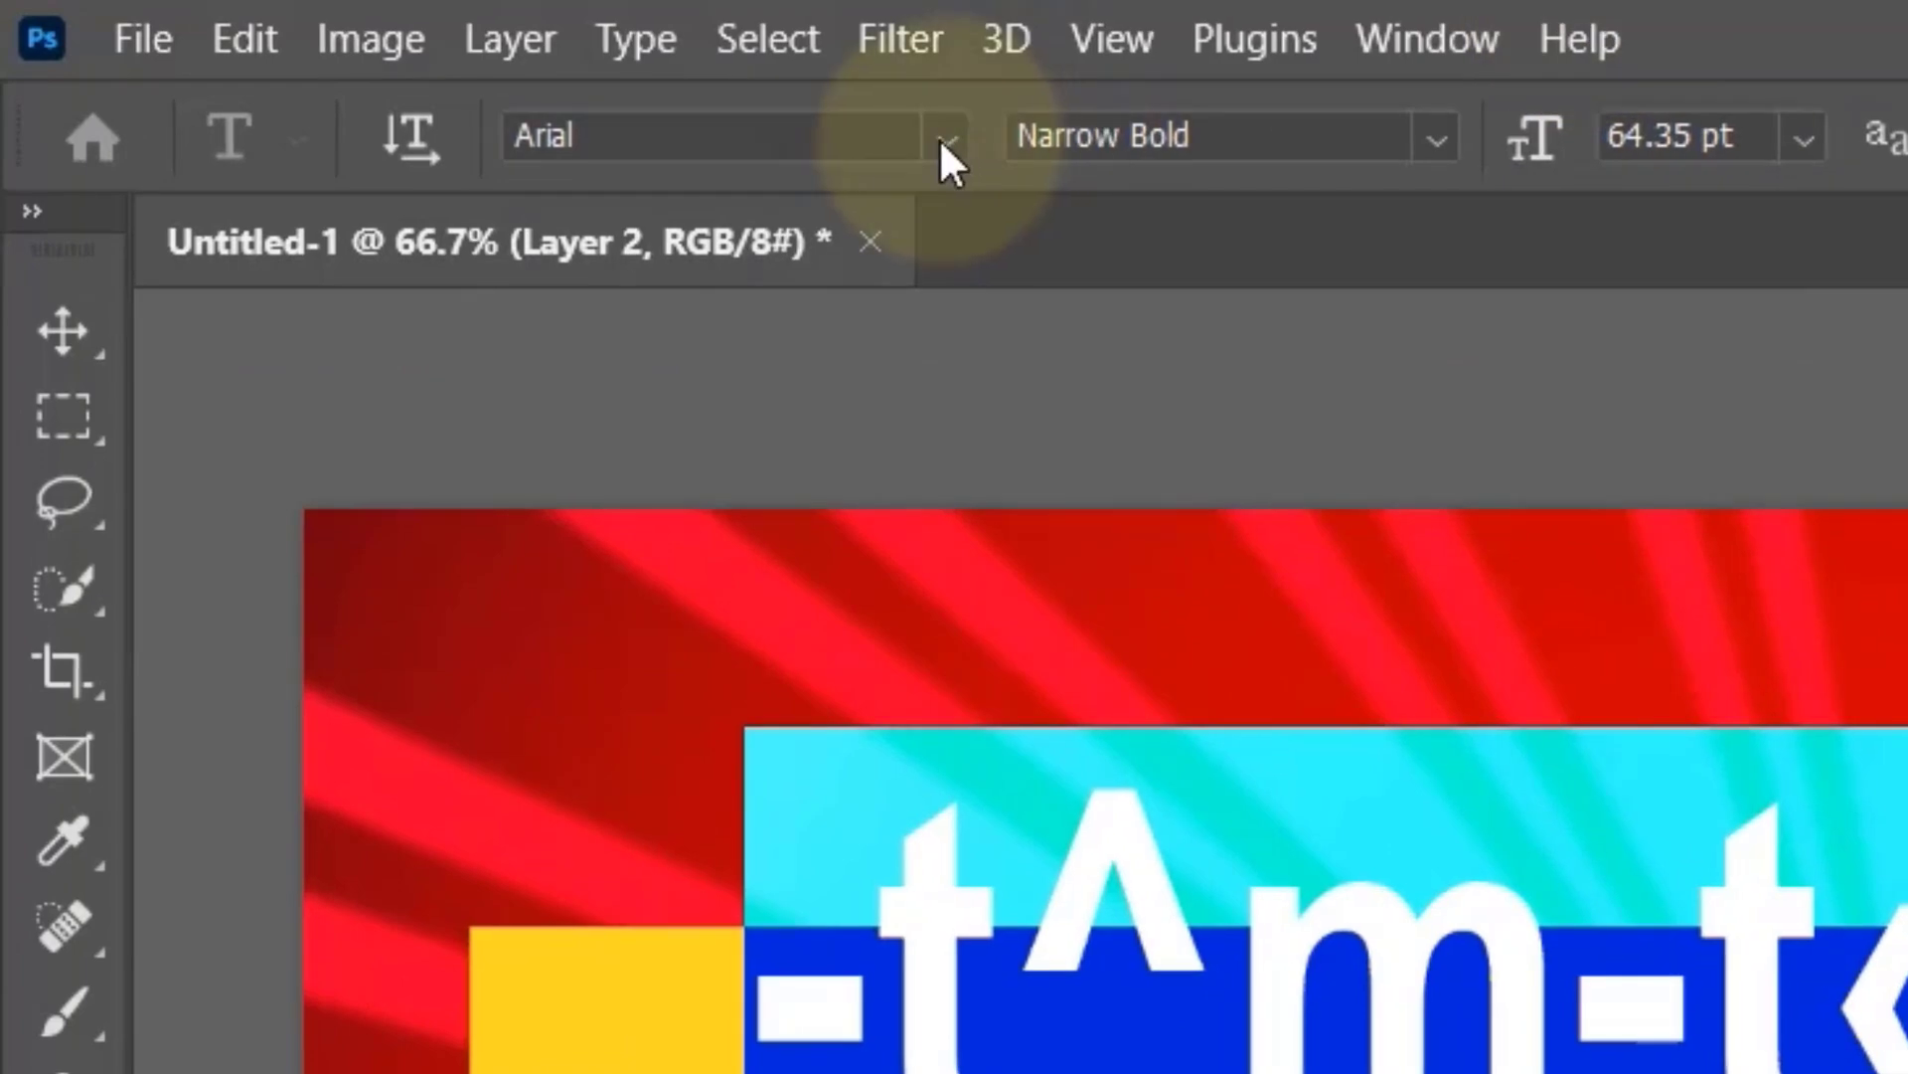
Change the pasted text's font to ML-TTPadmanabha Bold, found by filtering 'ml-tt pa'.
click(356, 52)
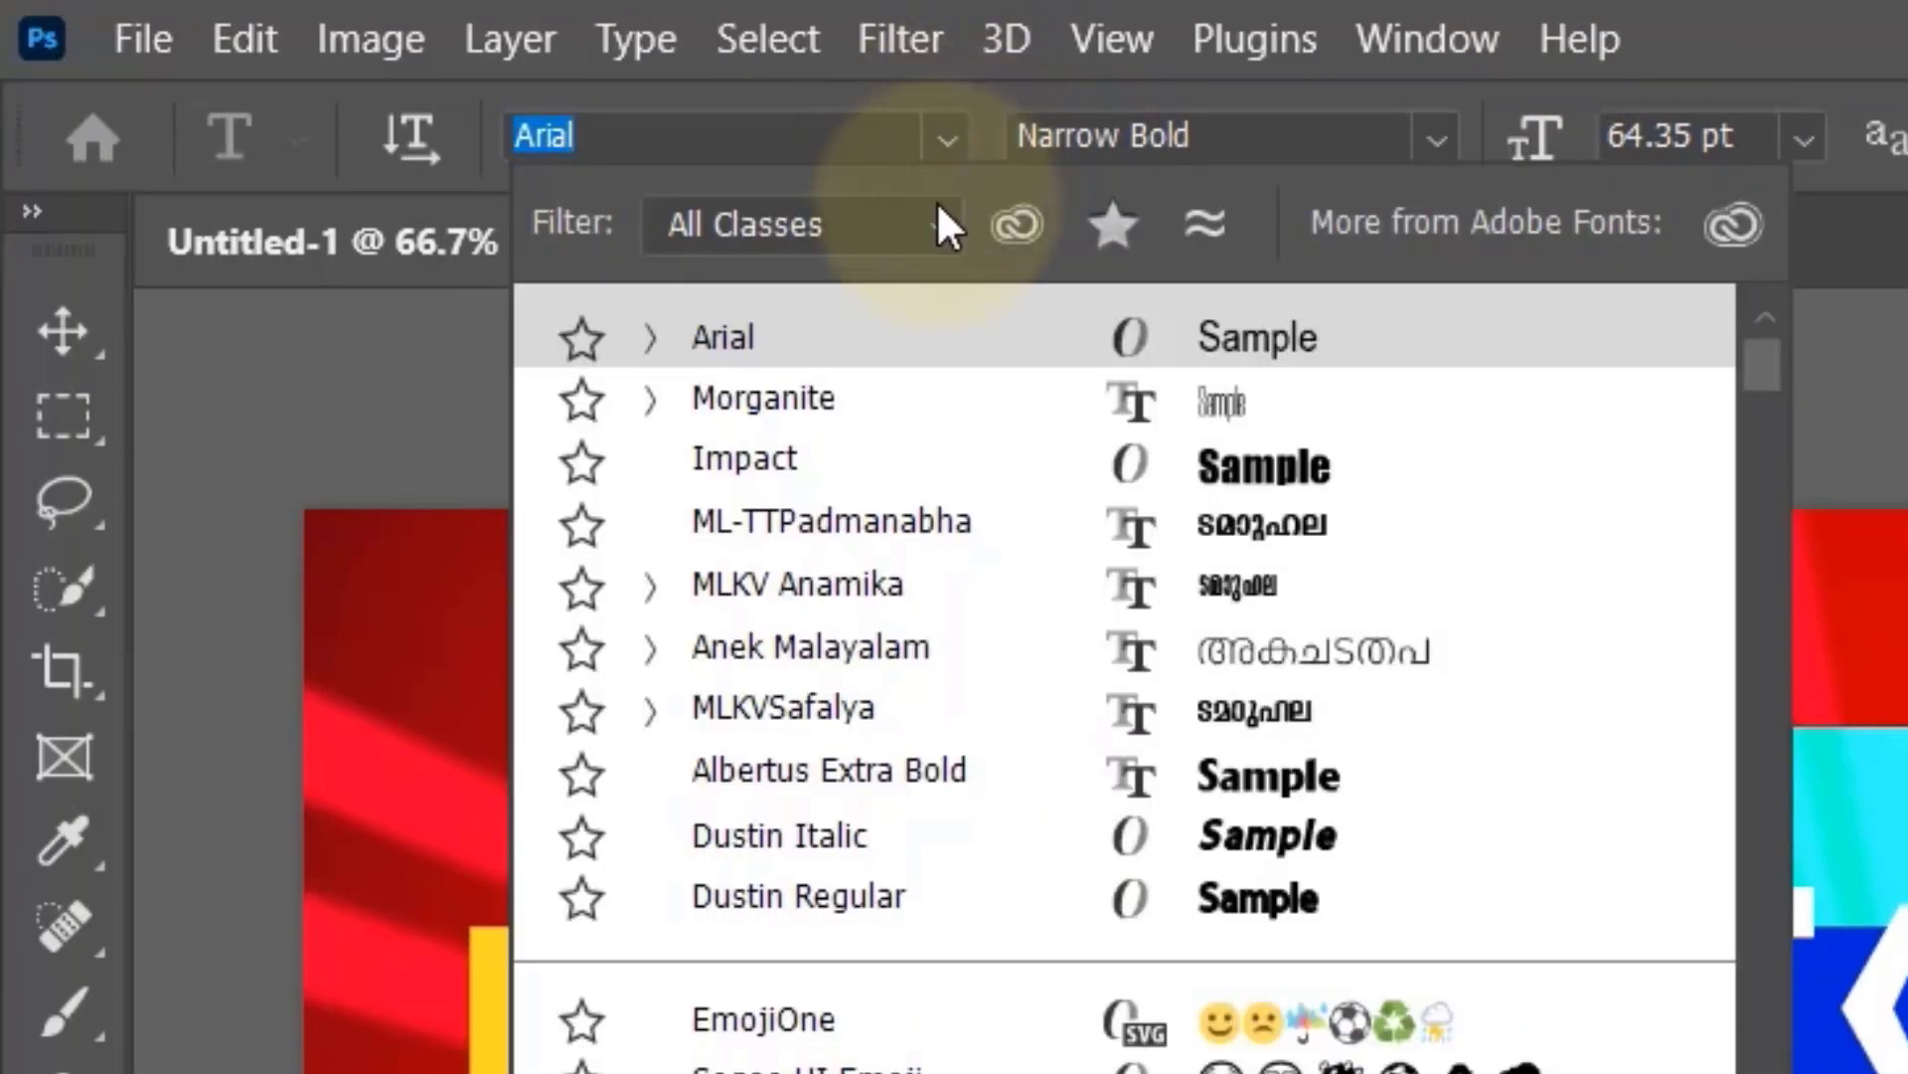
key(Down)
scroll(1053, 596, down, 3)
scroll(1124, 725, up, 2)
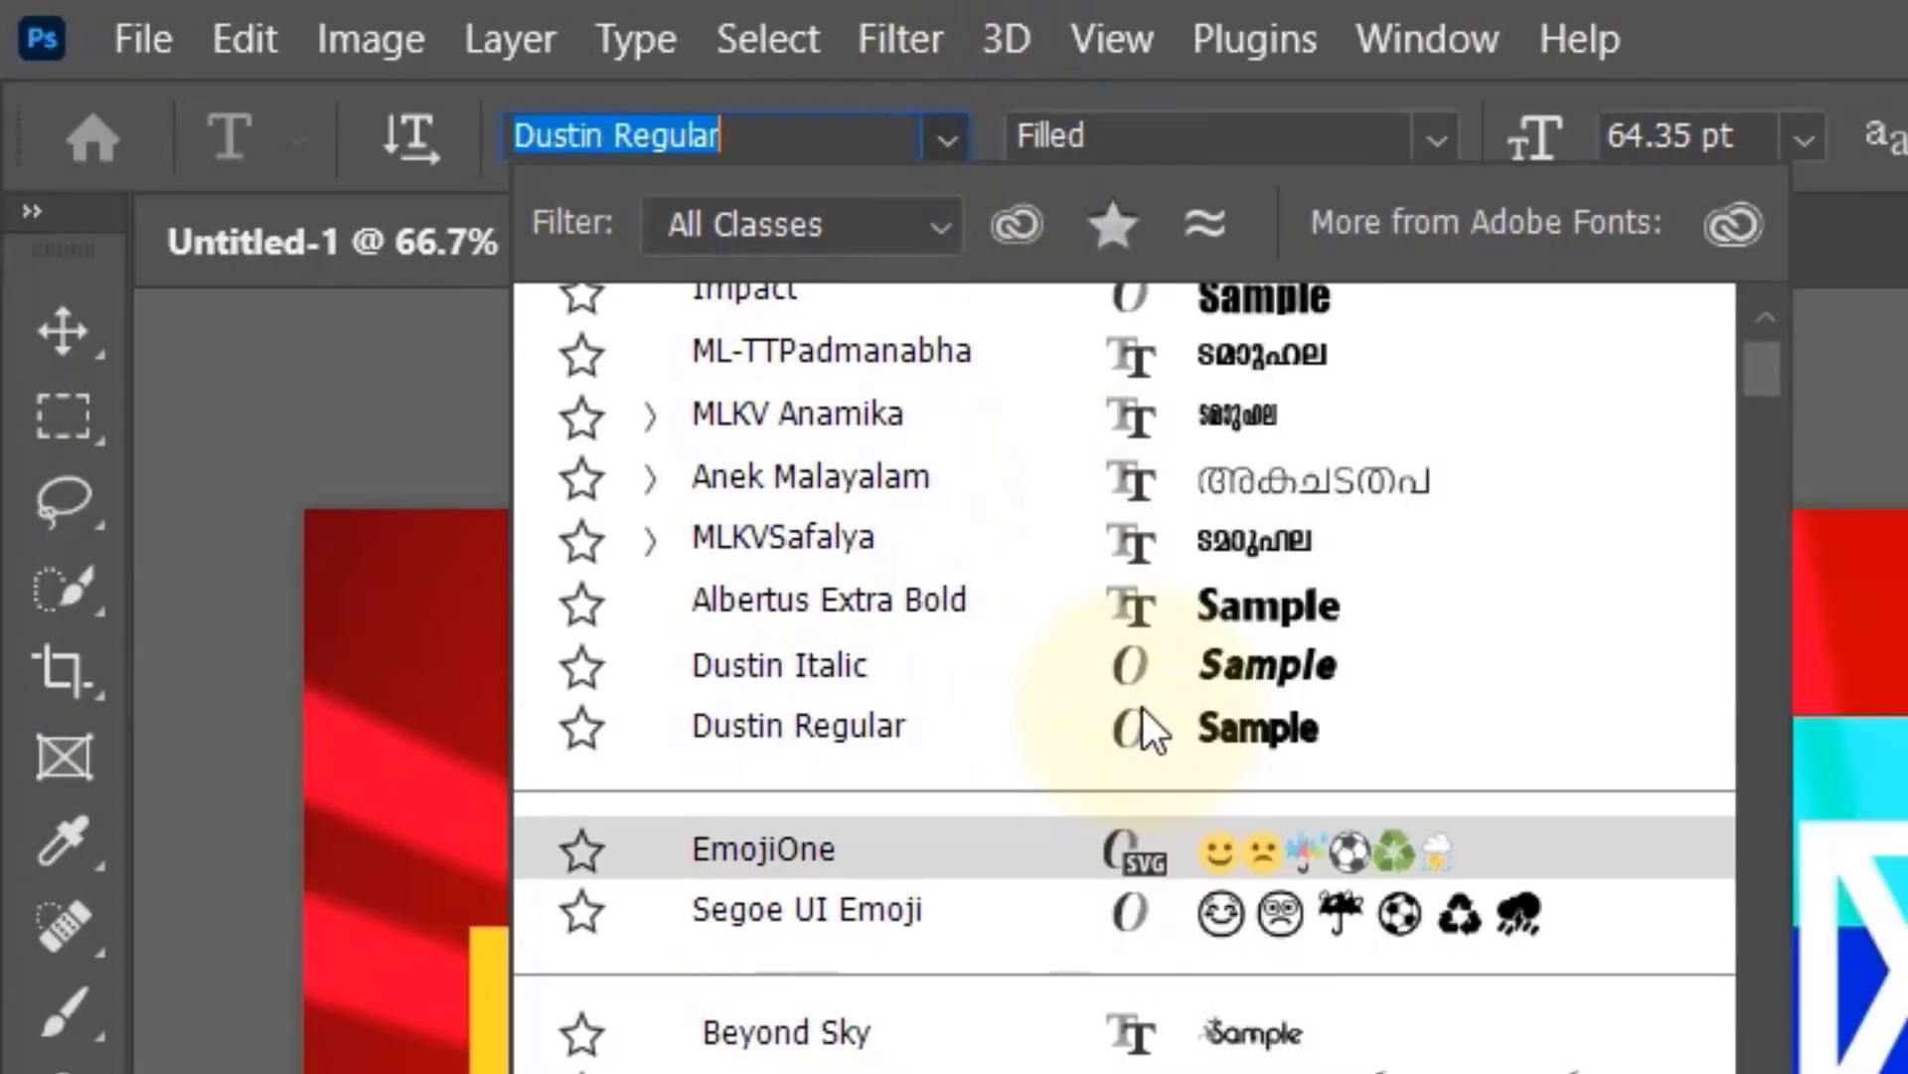
scroll(1142, 707, up, 1)
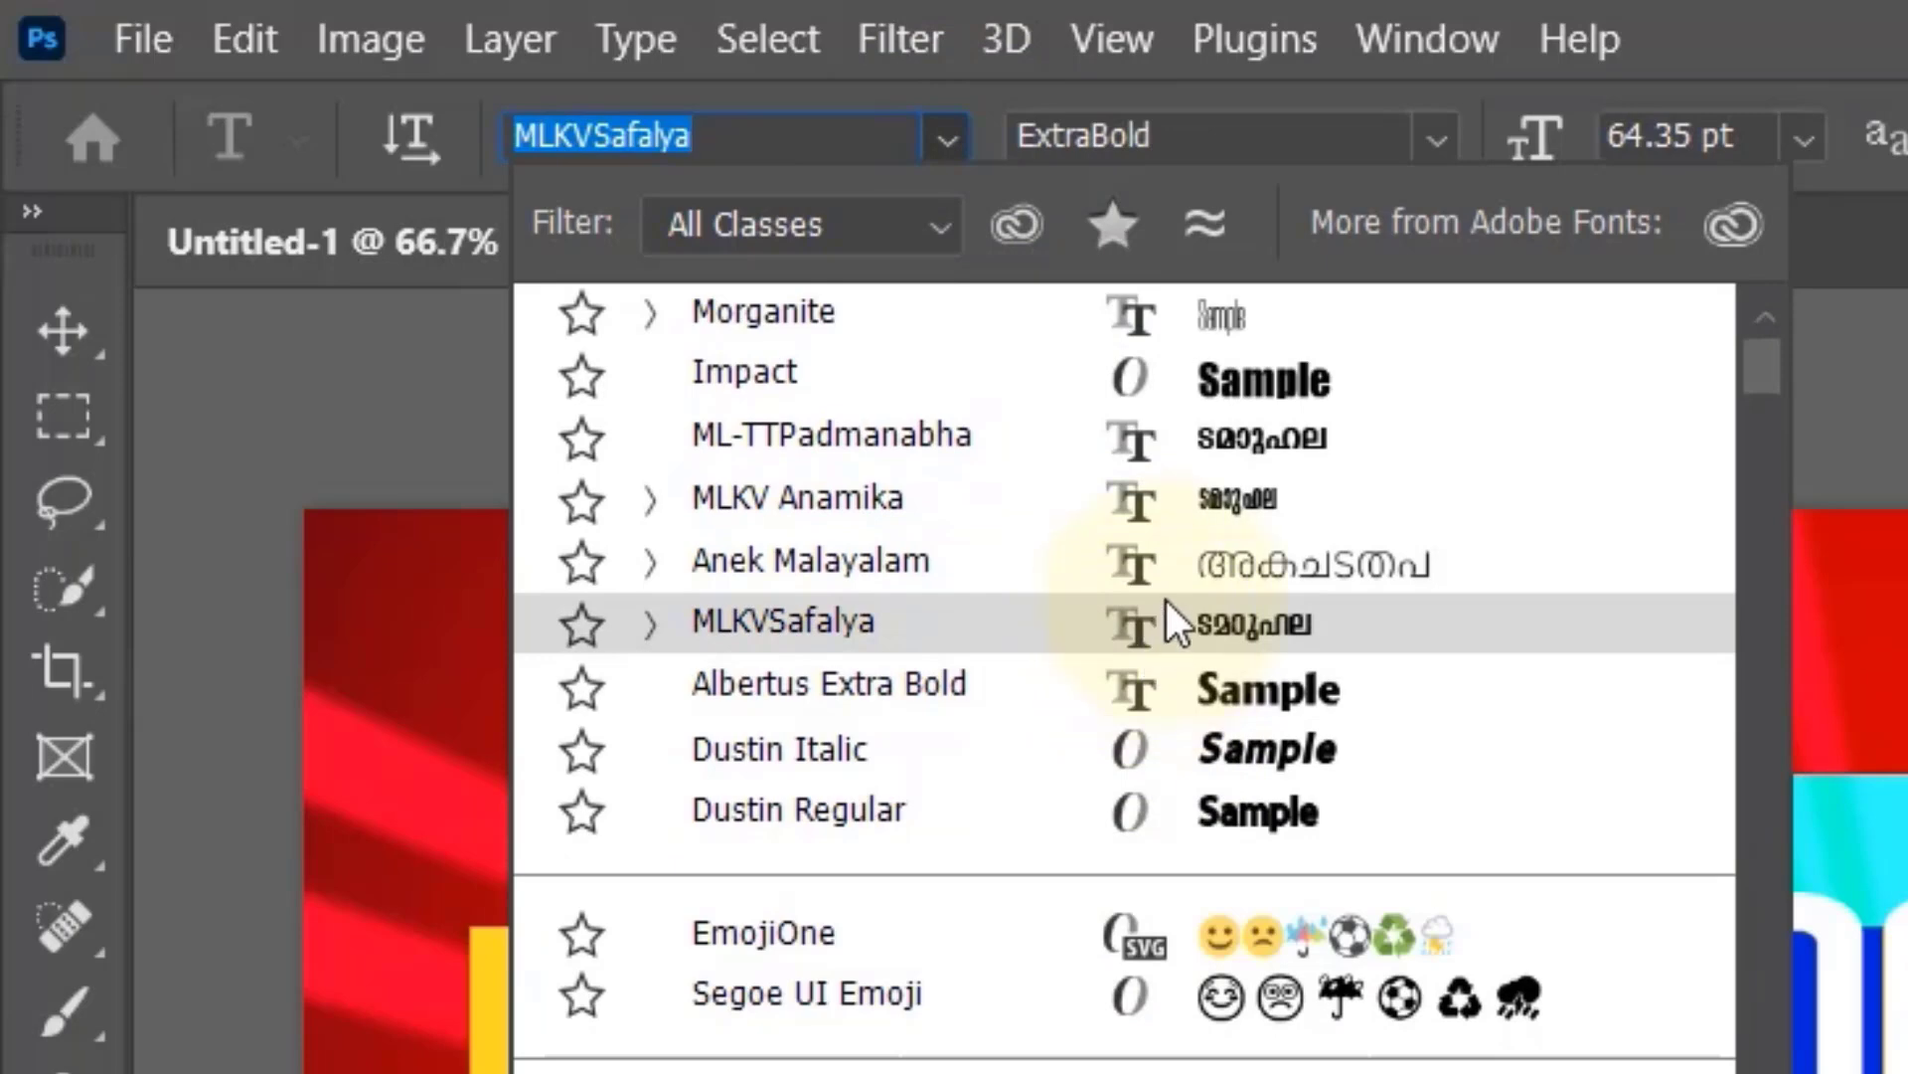
scroll(1166, 599, up, 1)
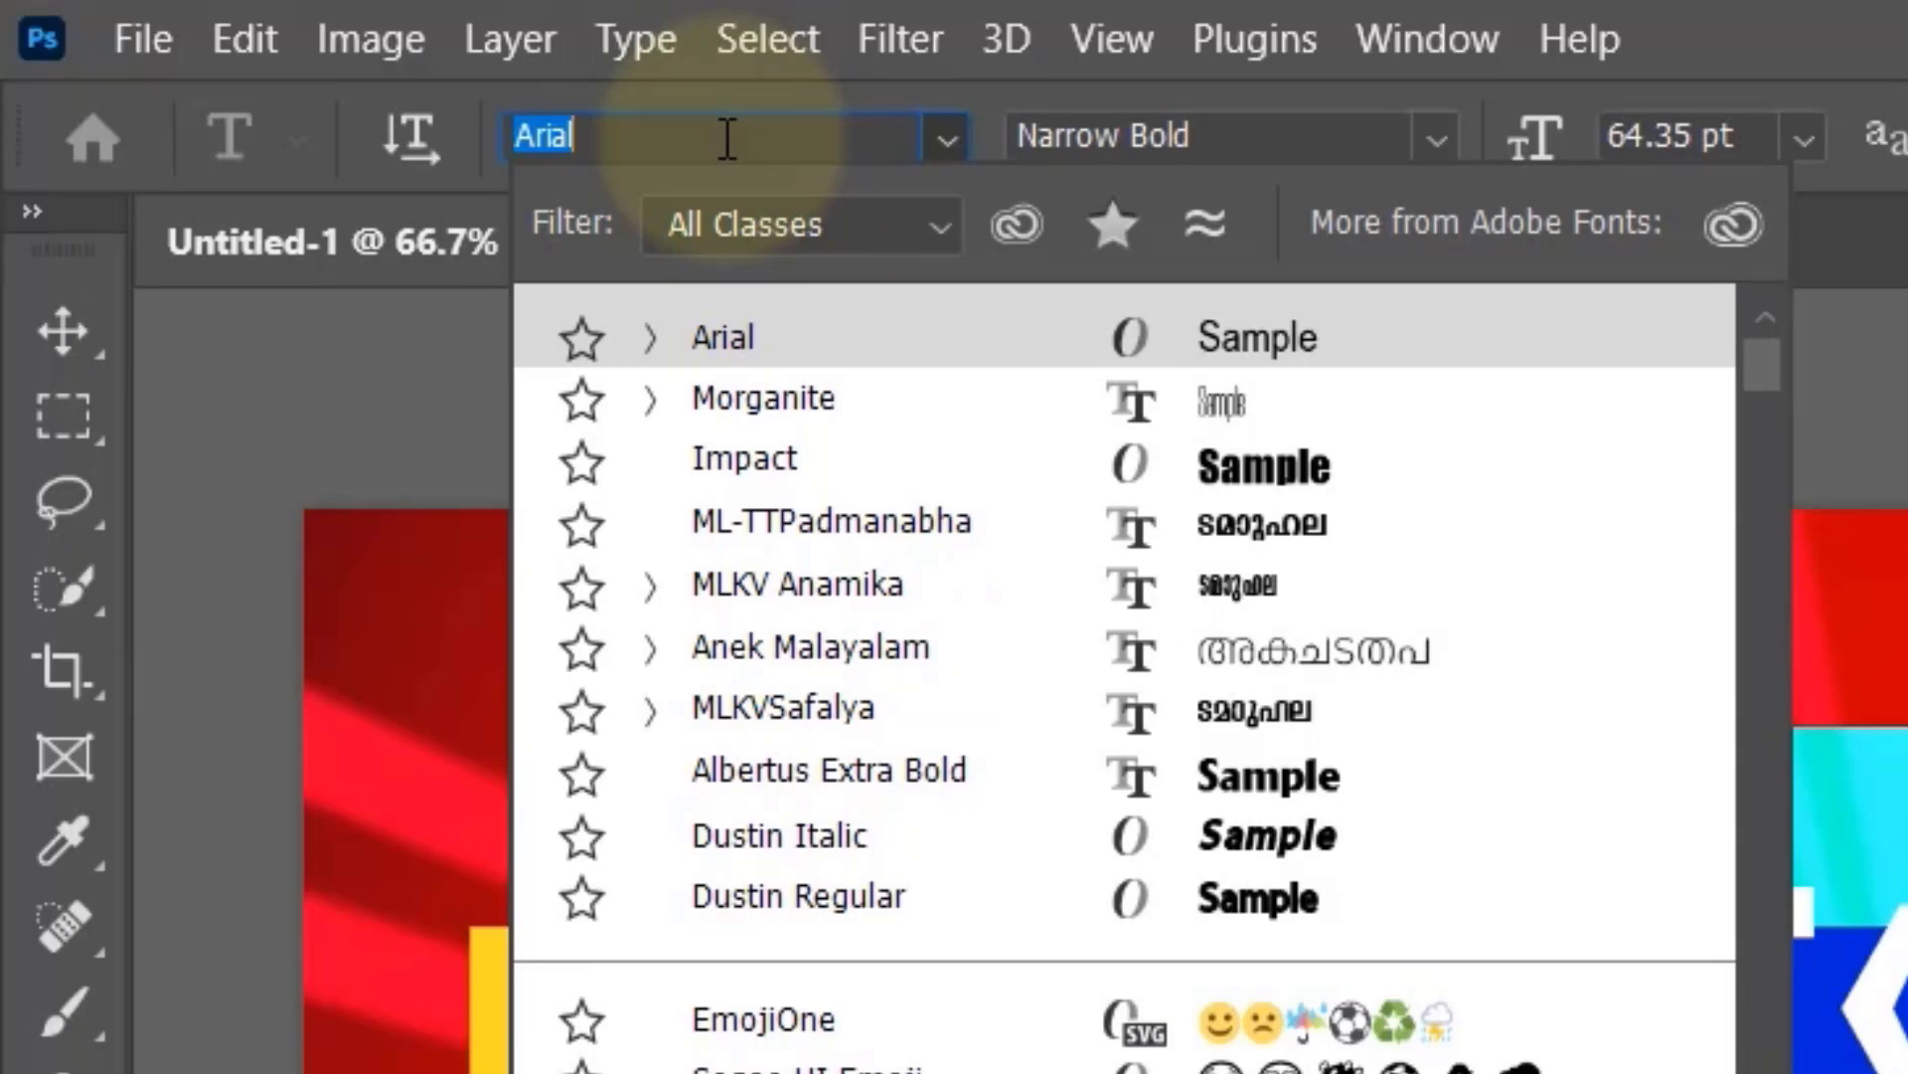
click(936, 139)
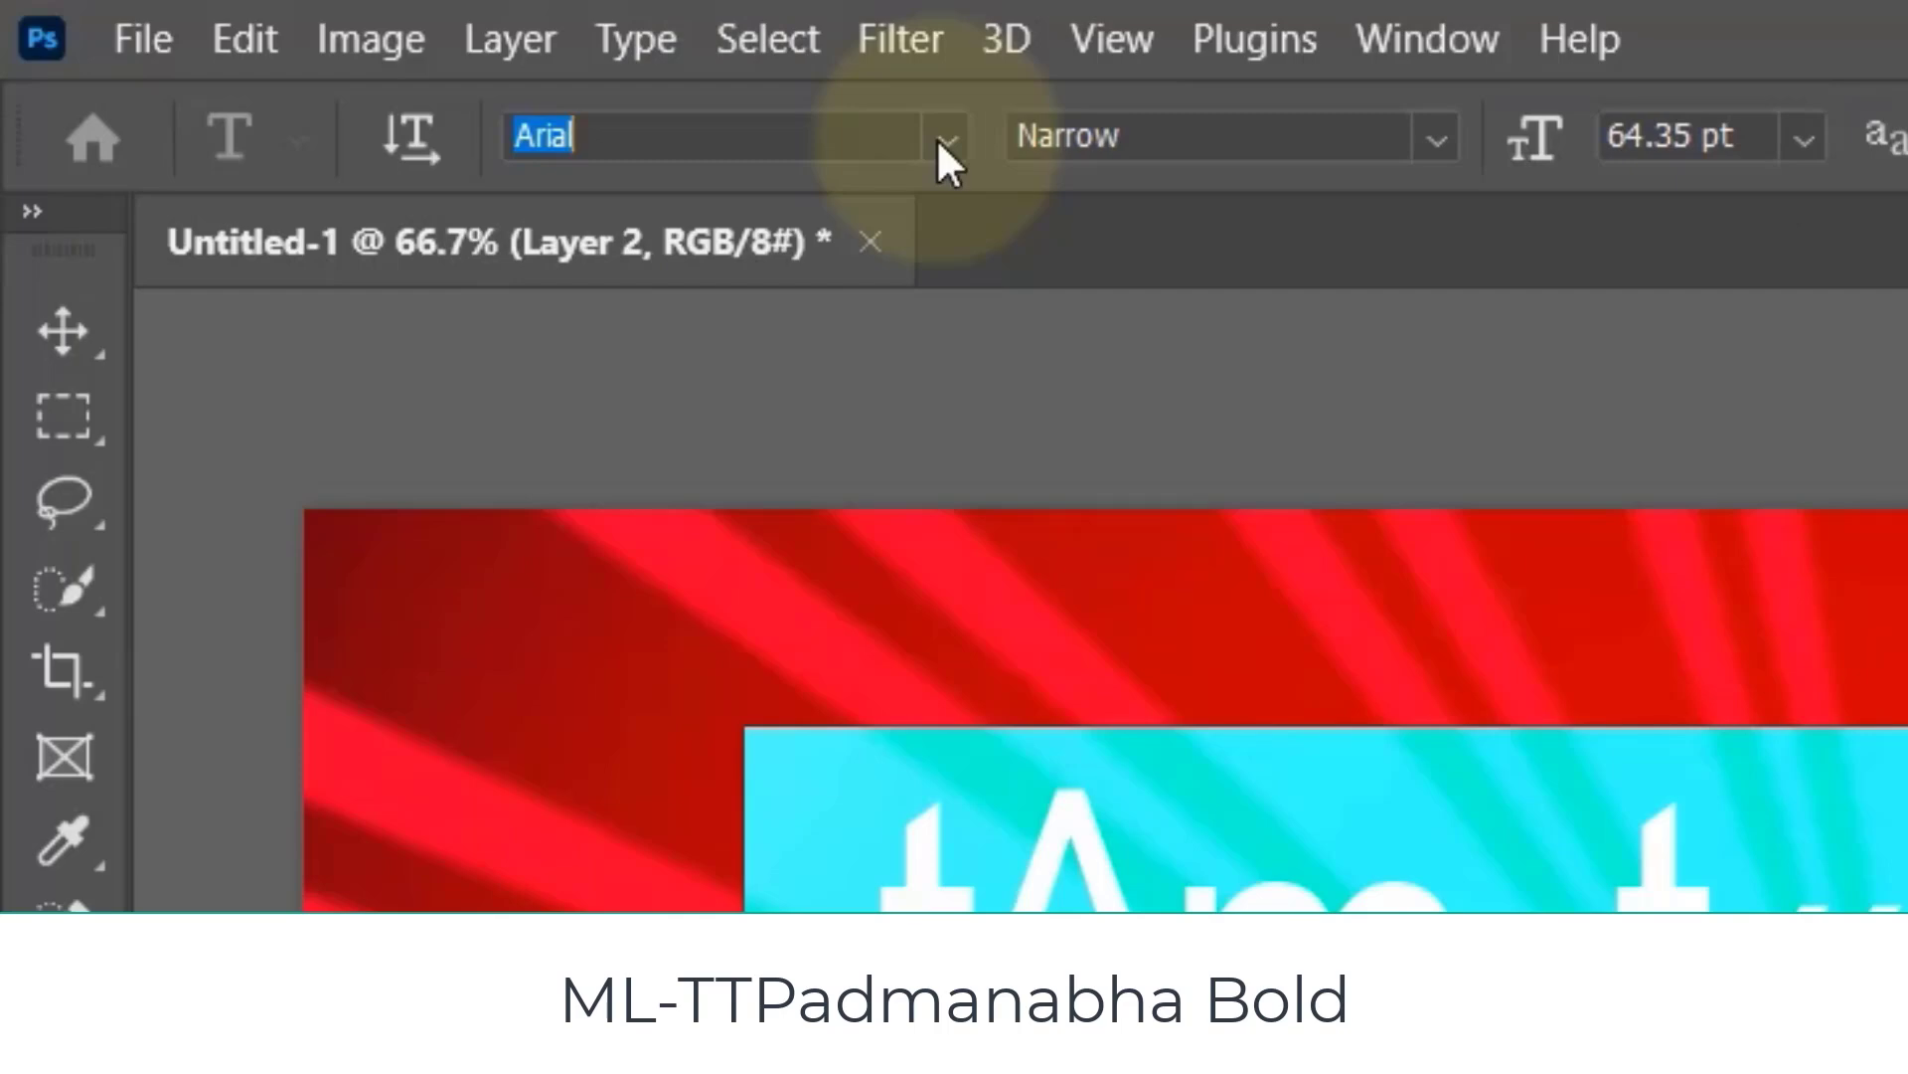
text(ml)
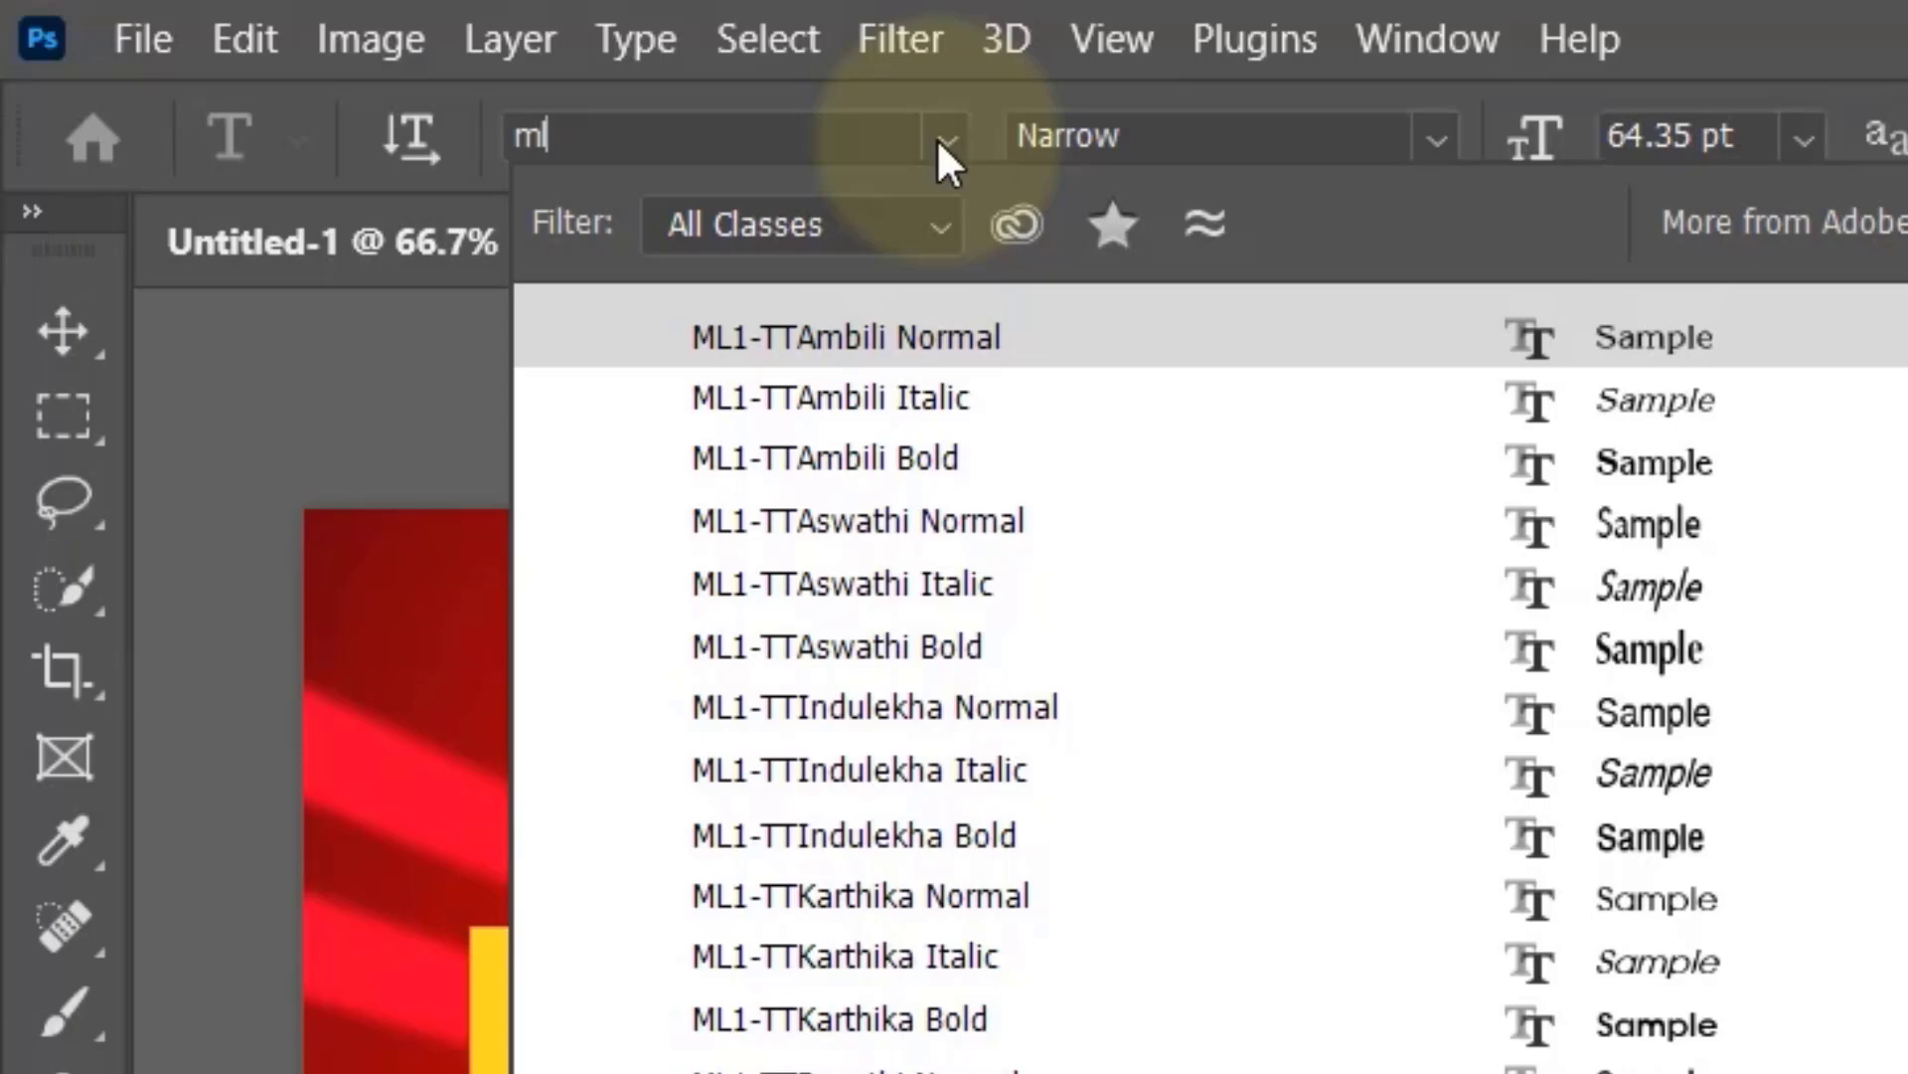
text(-)
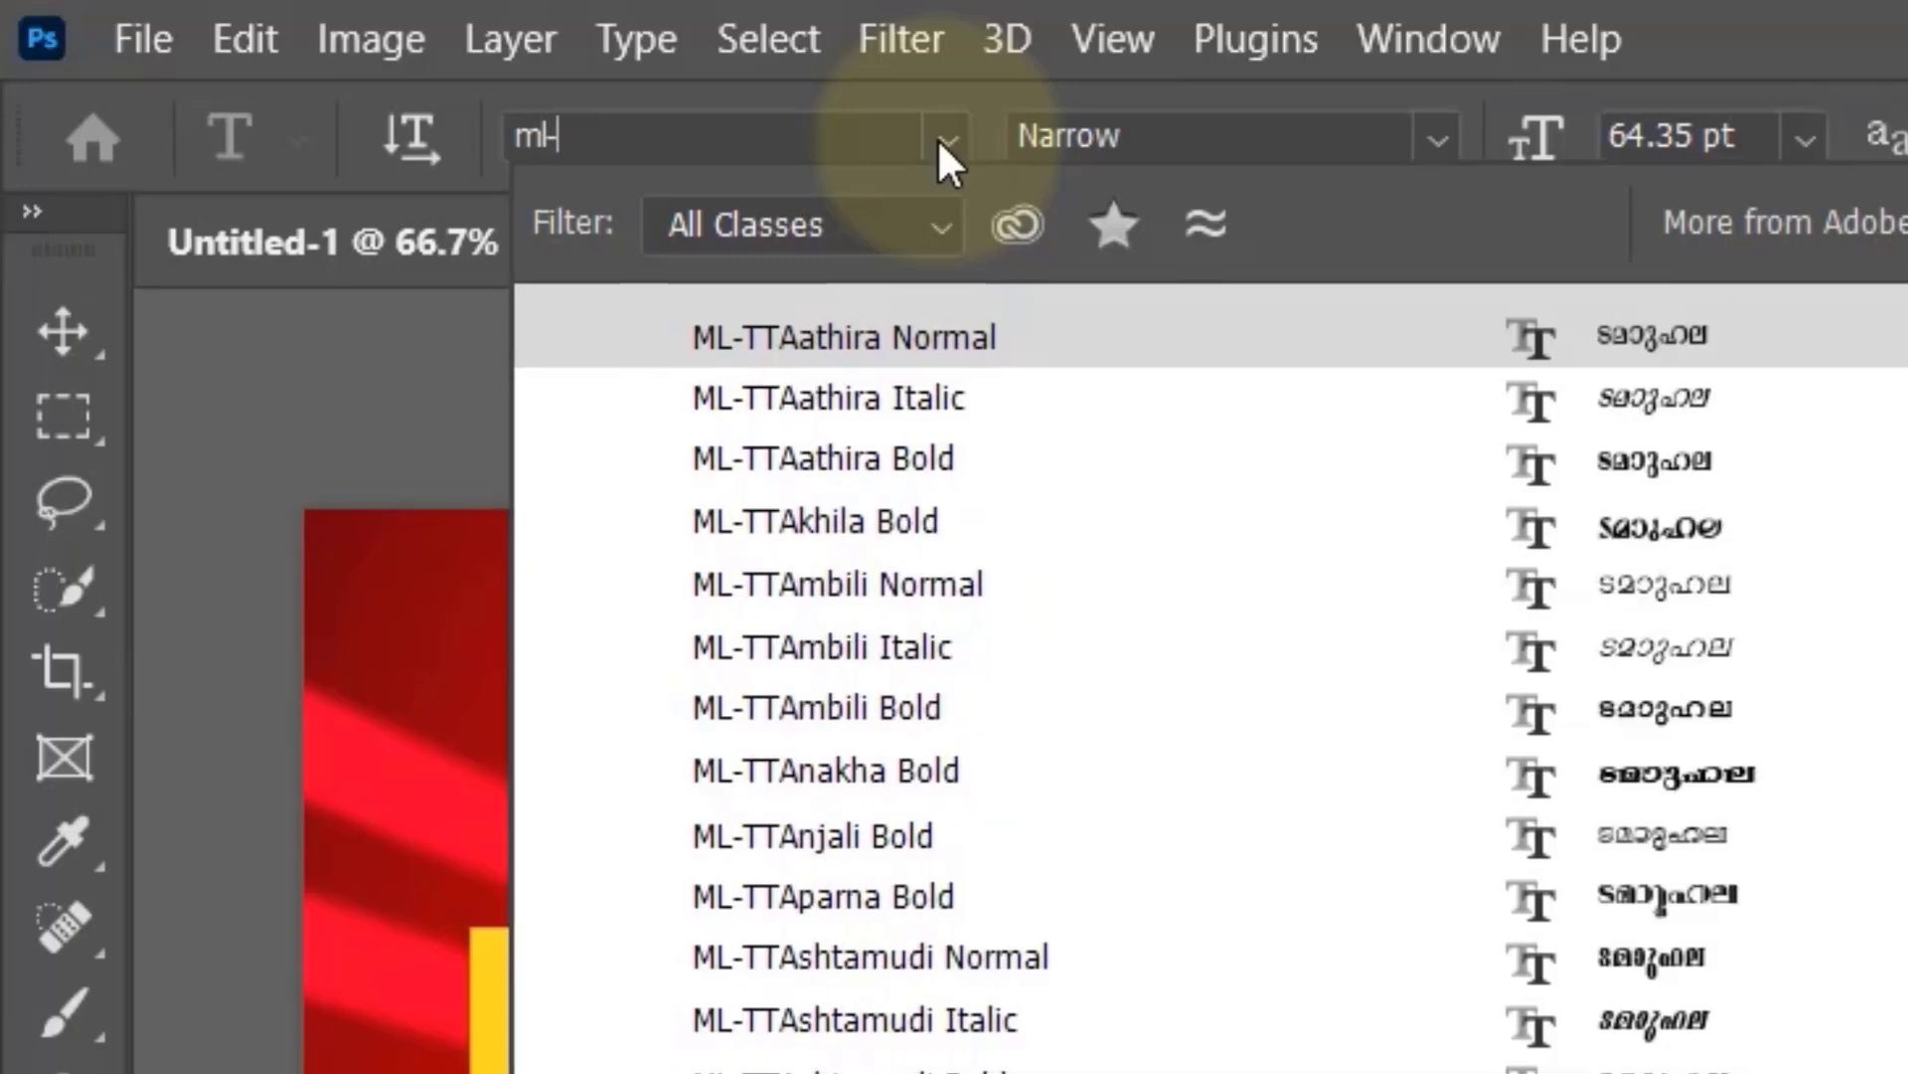
text(tt)
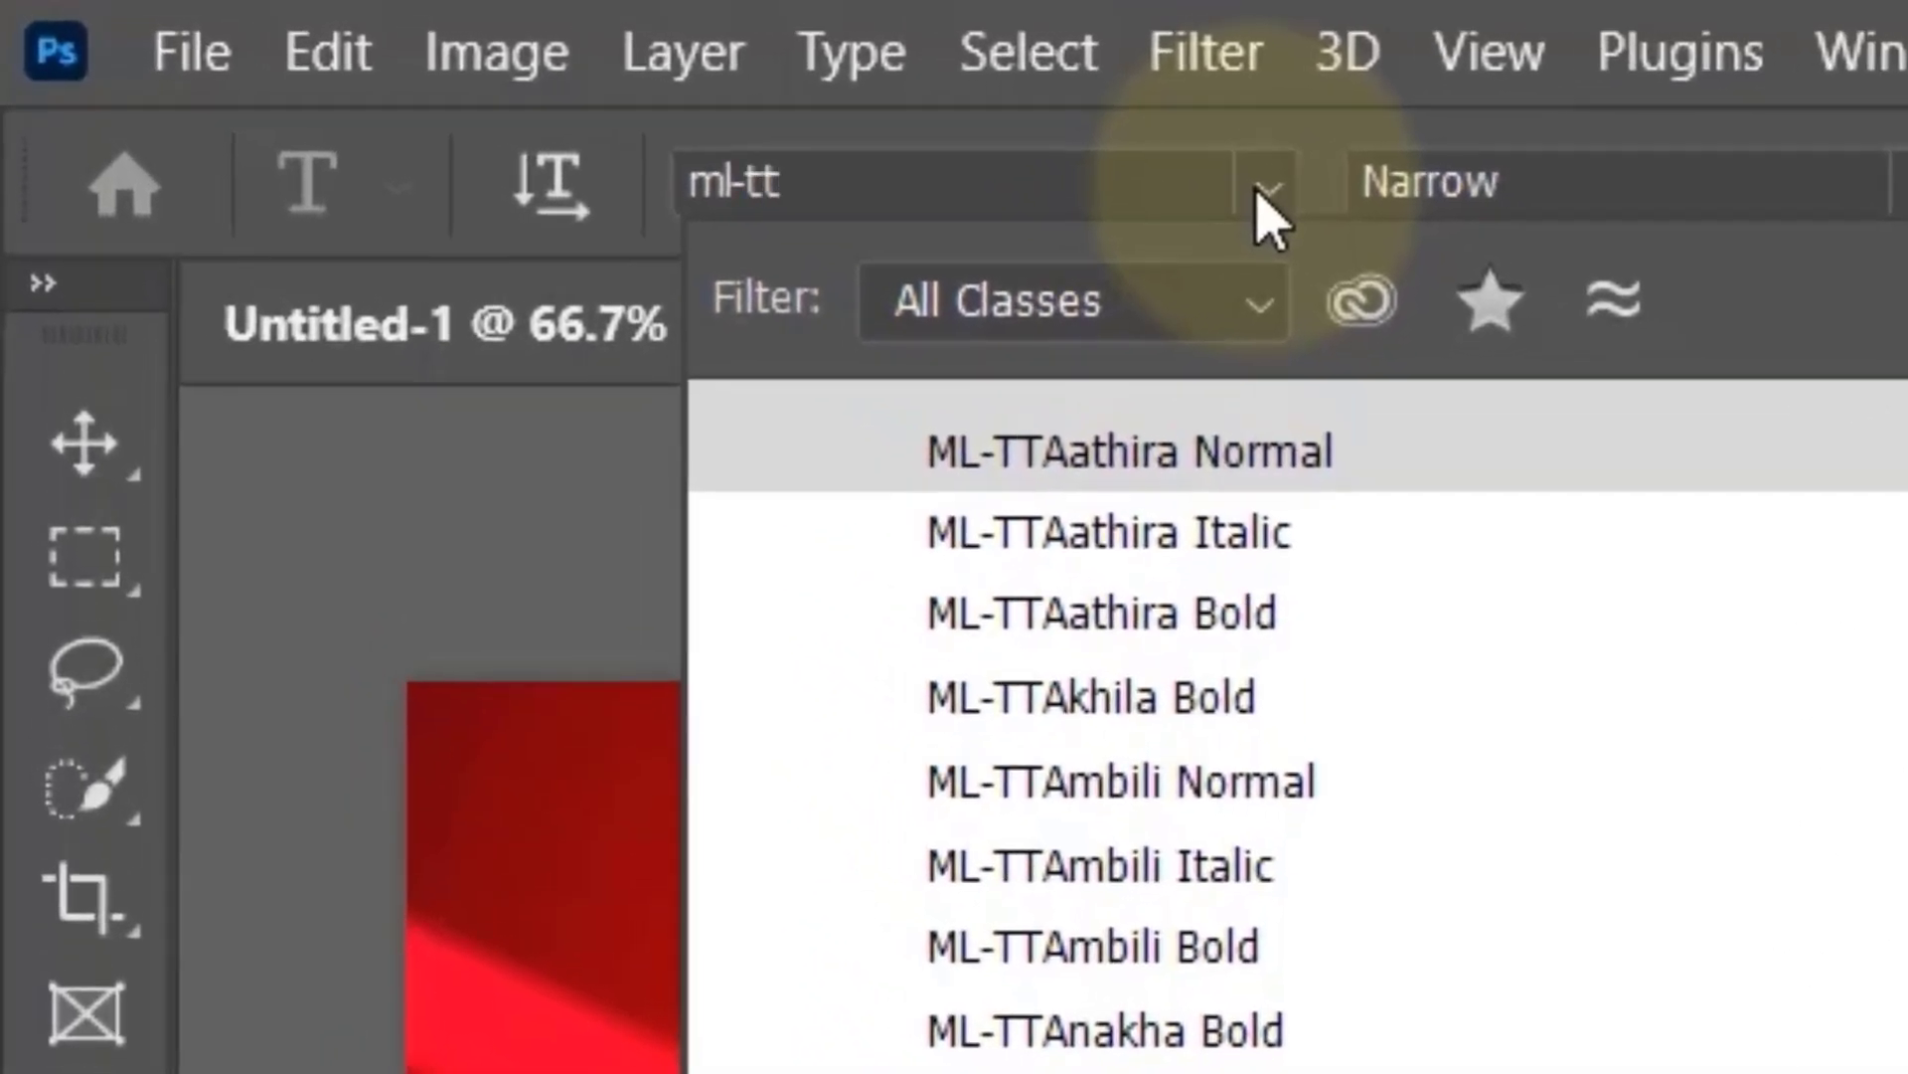
text( padmanabha)
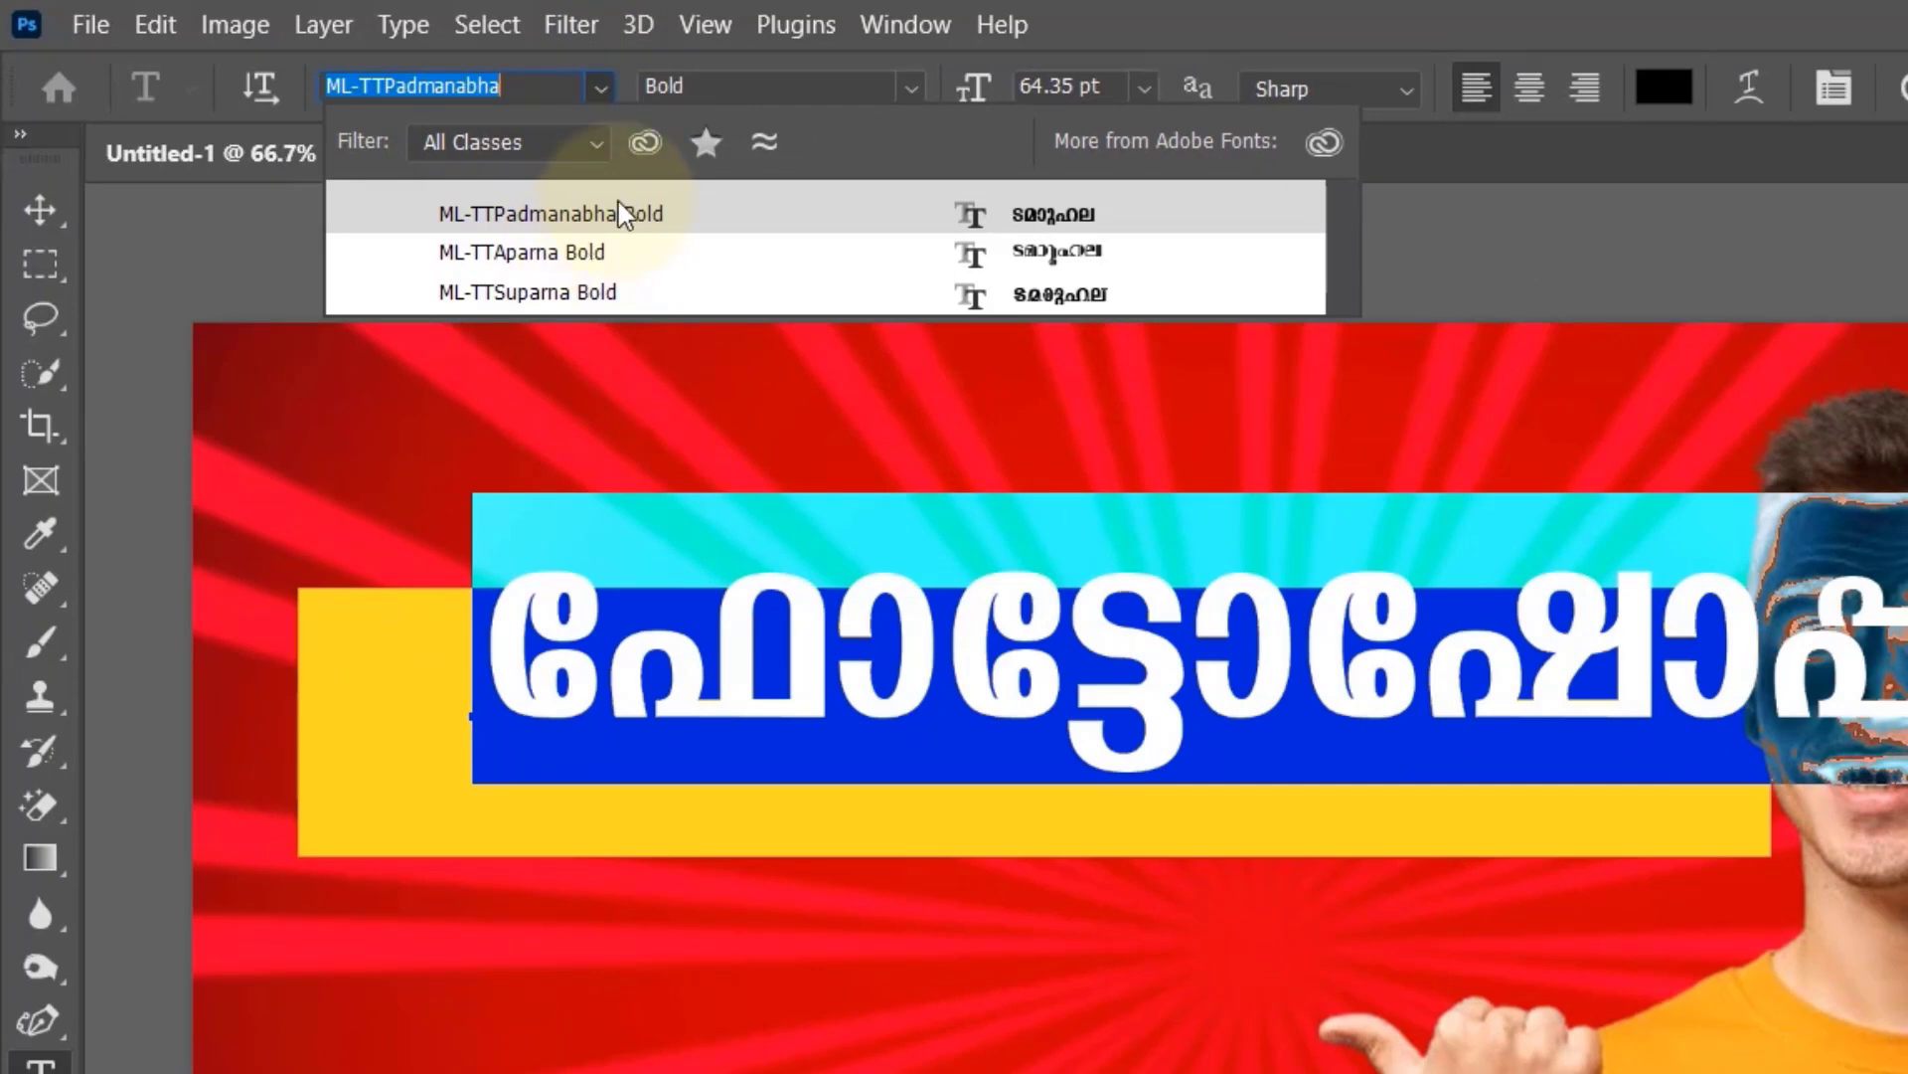
click(613, 216)
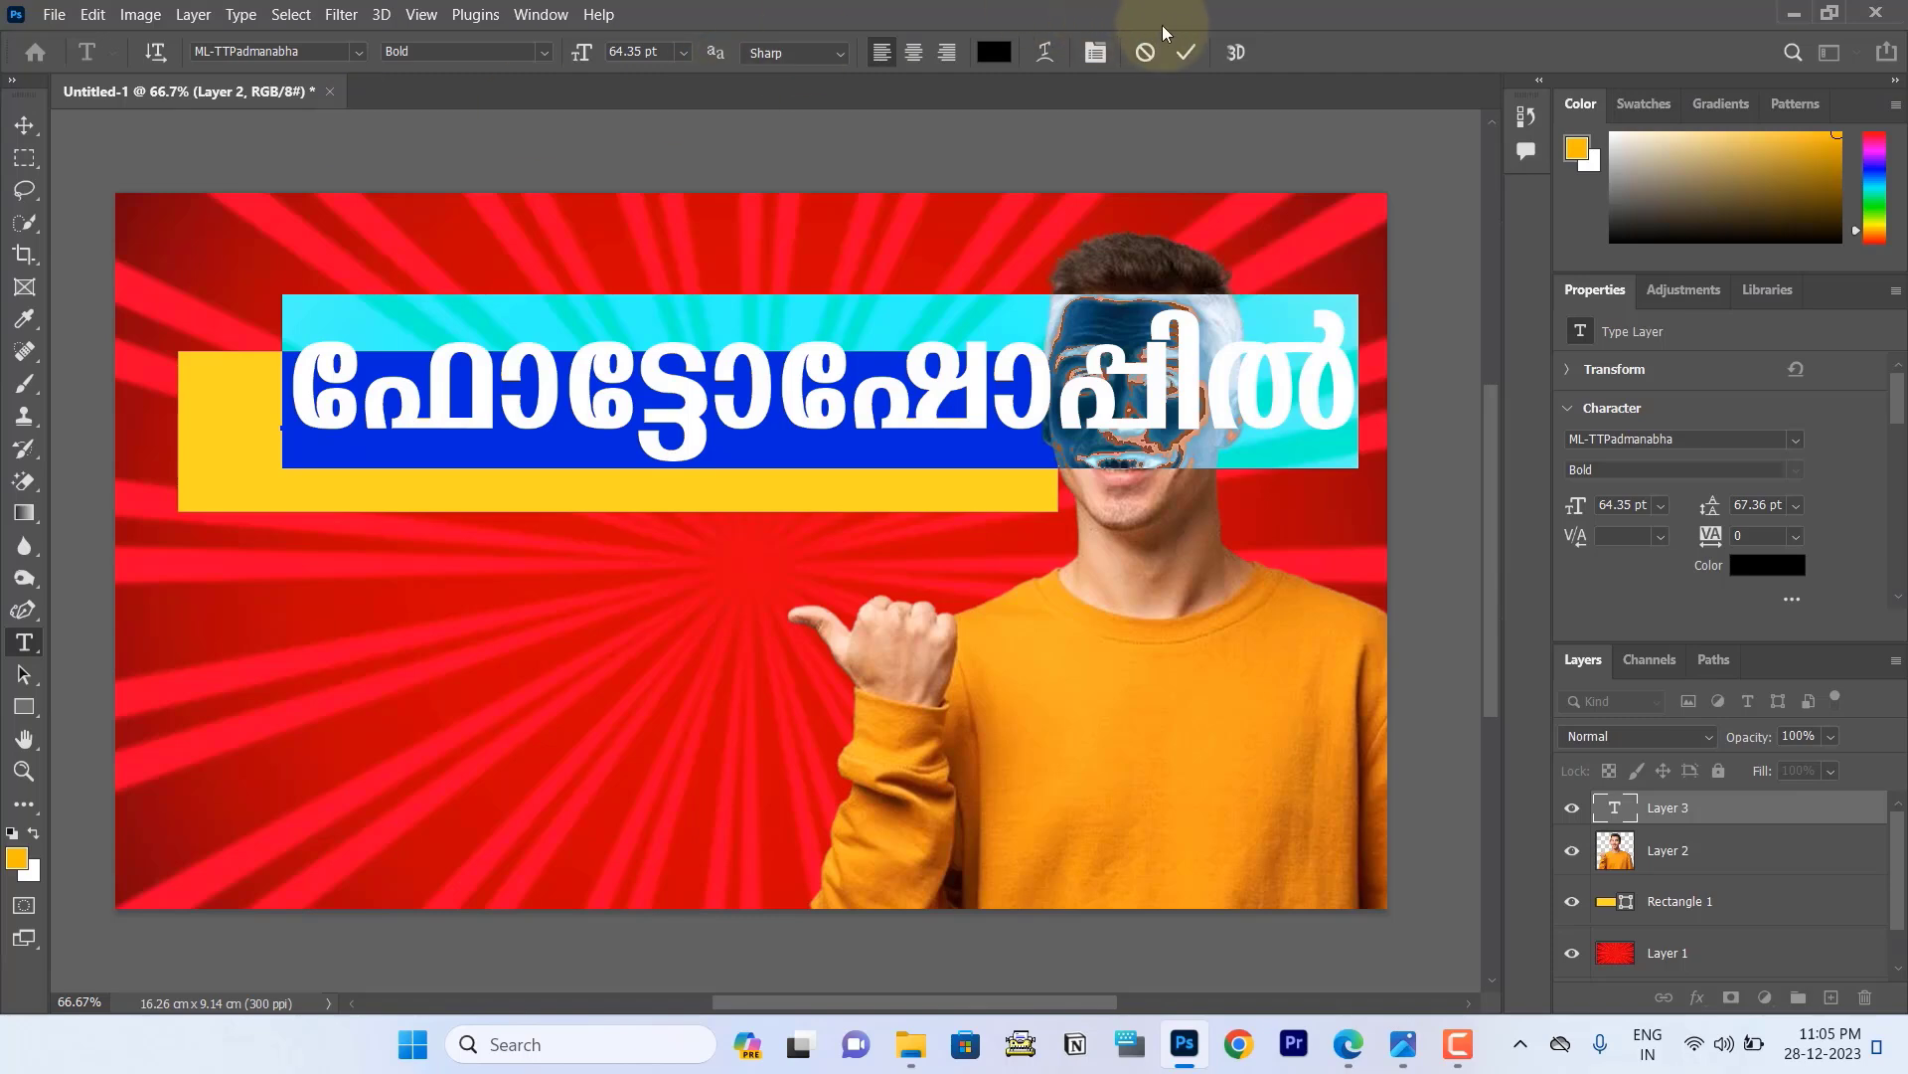
Move the headline onto the yellow banner and shrink it to 48.63 pt, then open the foreground colour picker.
click(1181, 55)
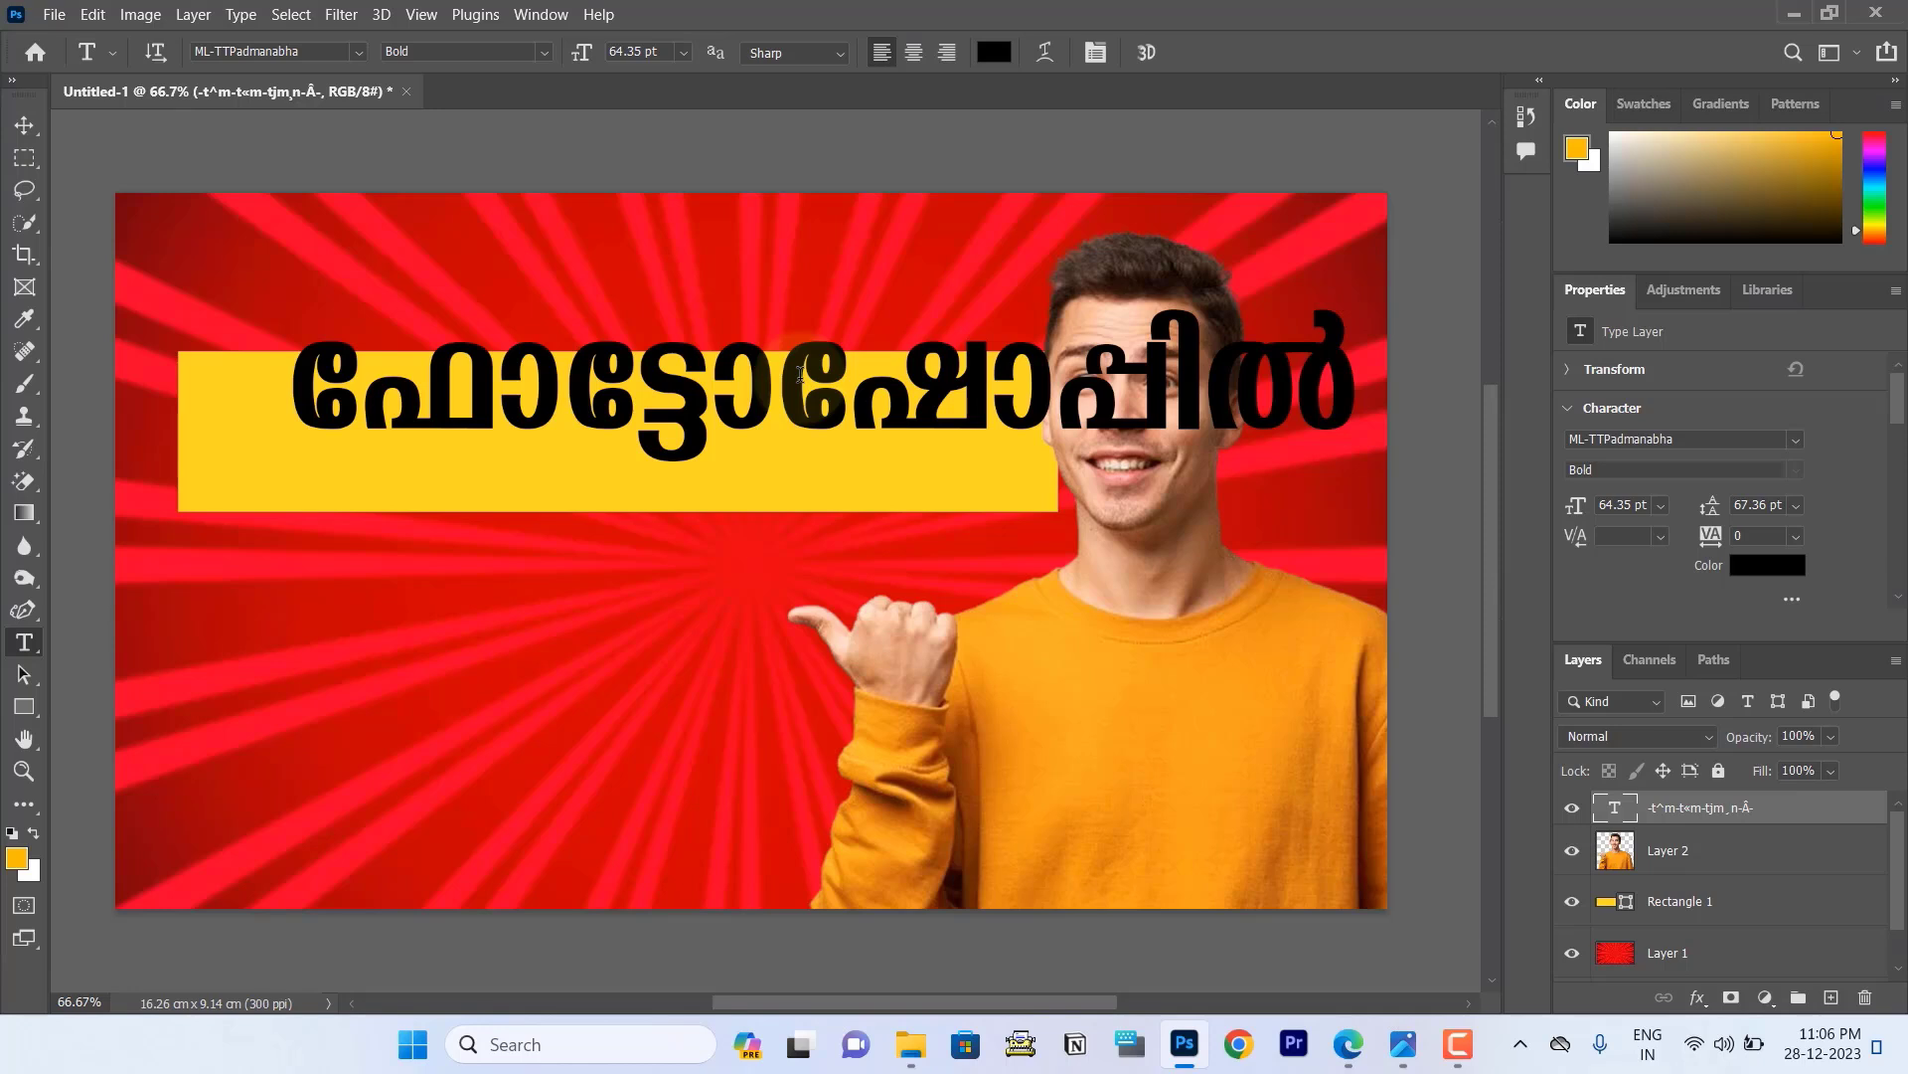
key(ctrl+t)
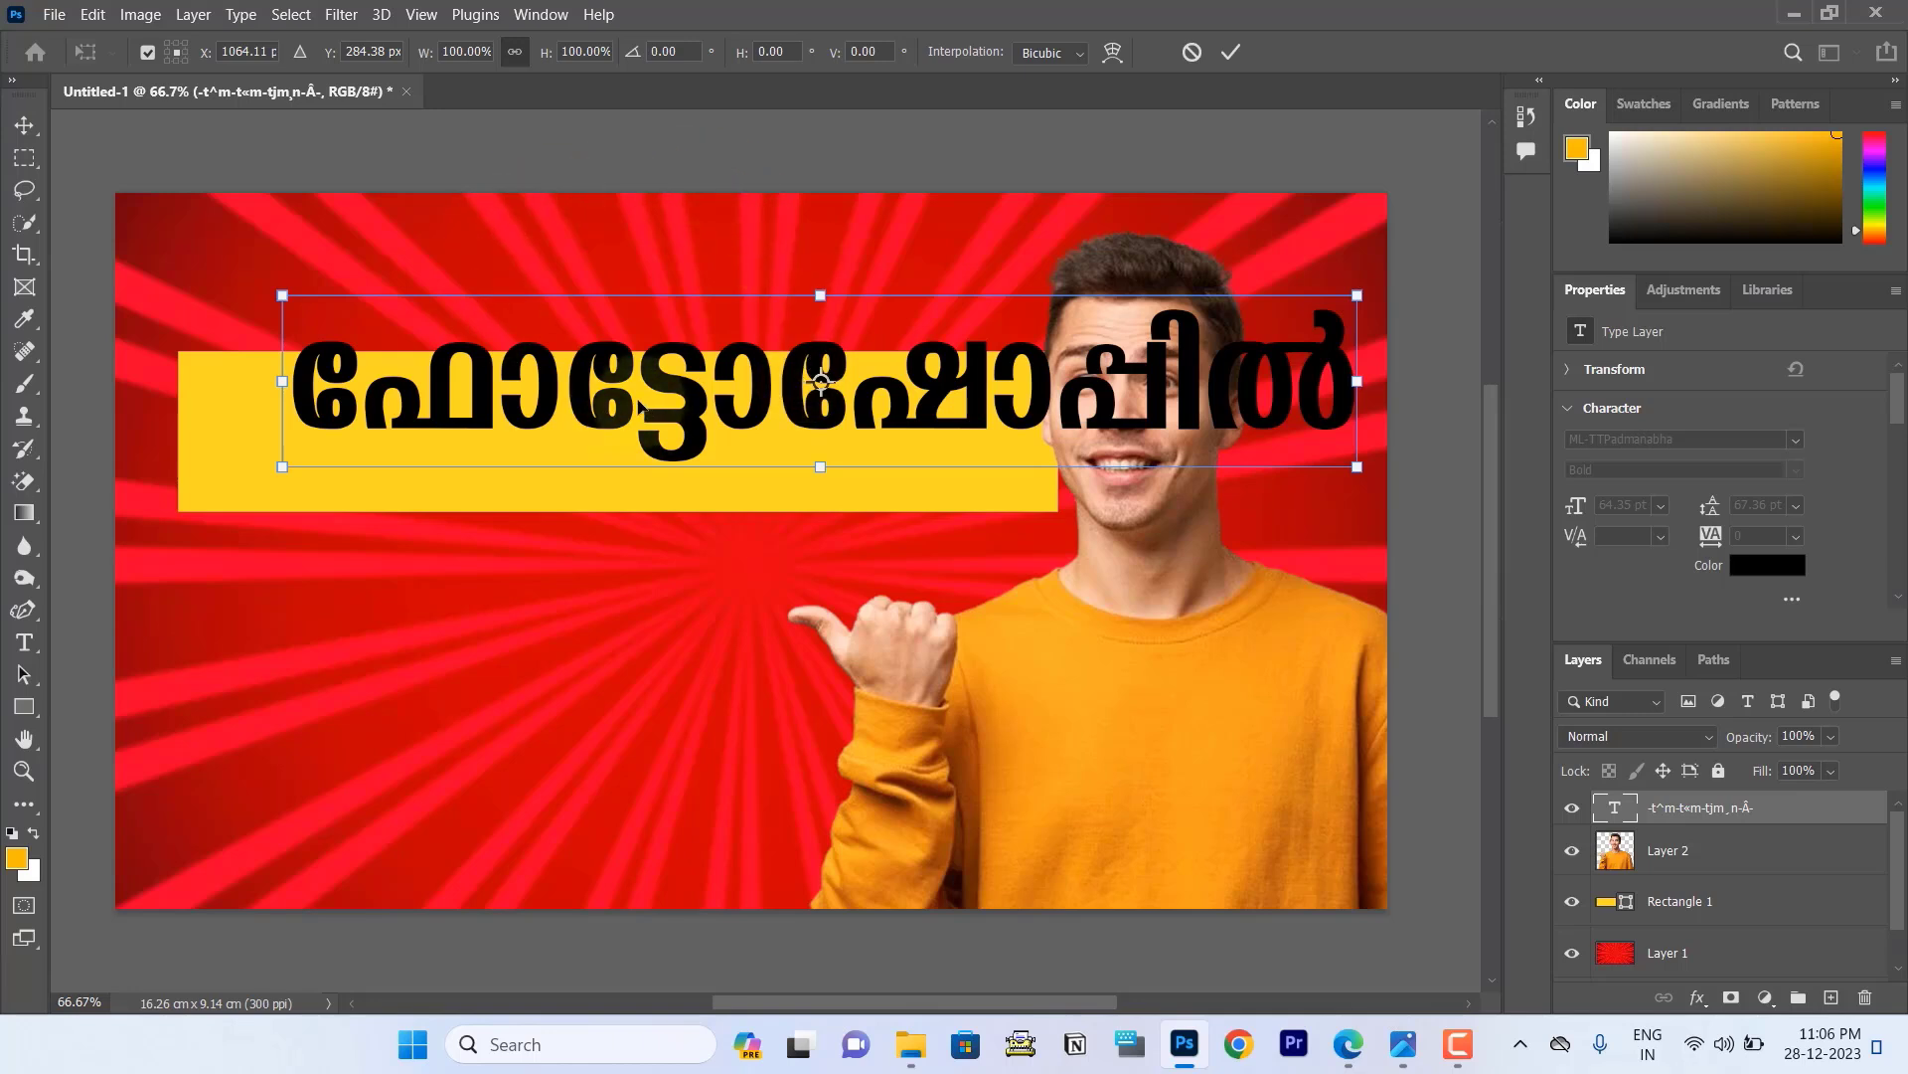
drag(621, 397, 534, 443)
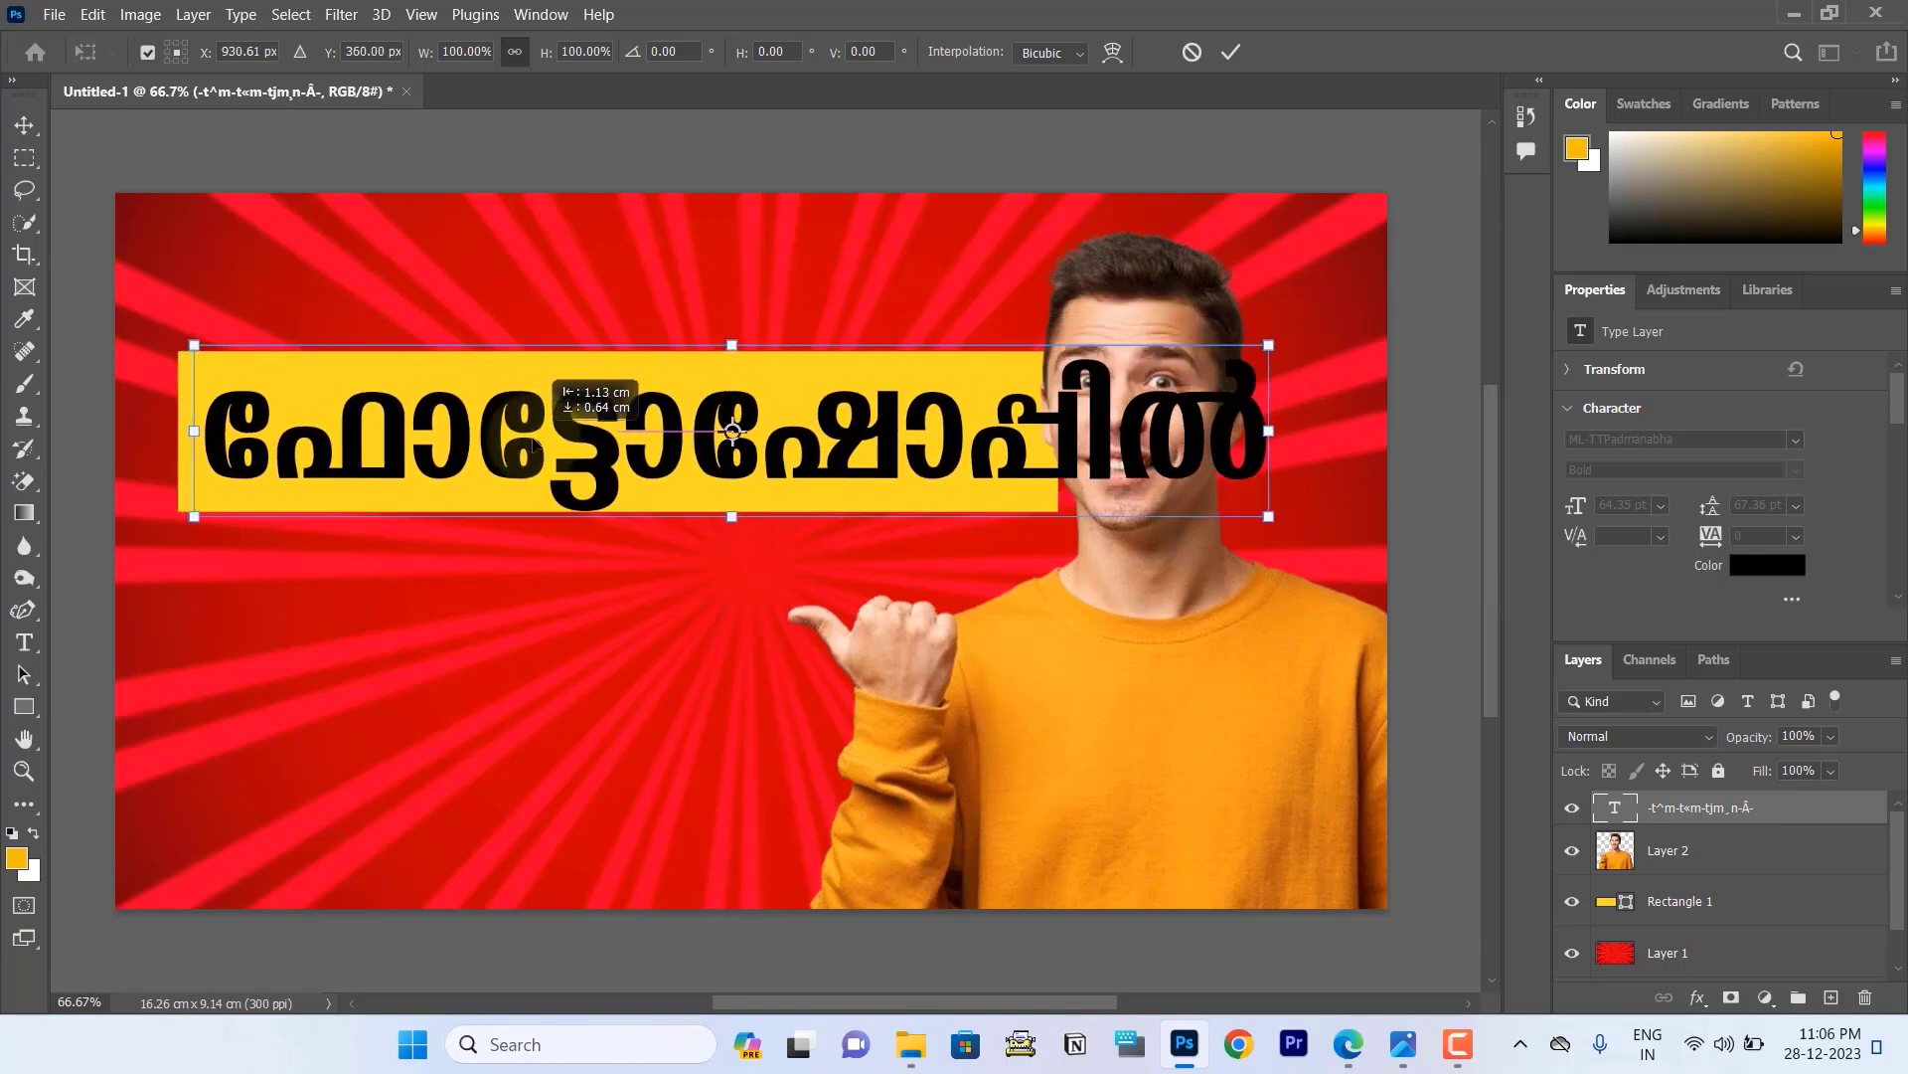
drag(1266, 348, 1024, 368)
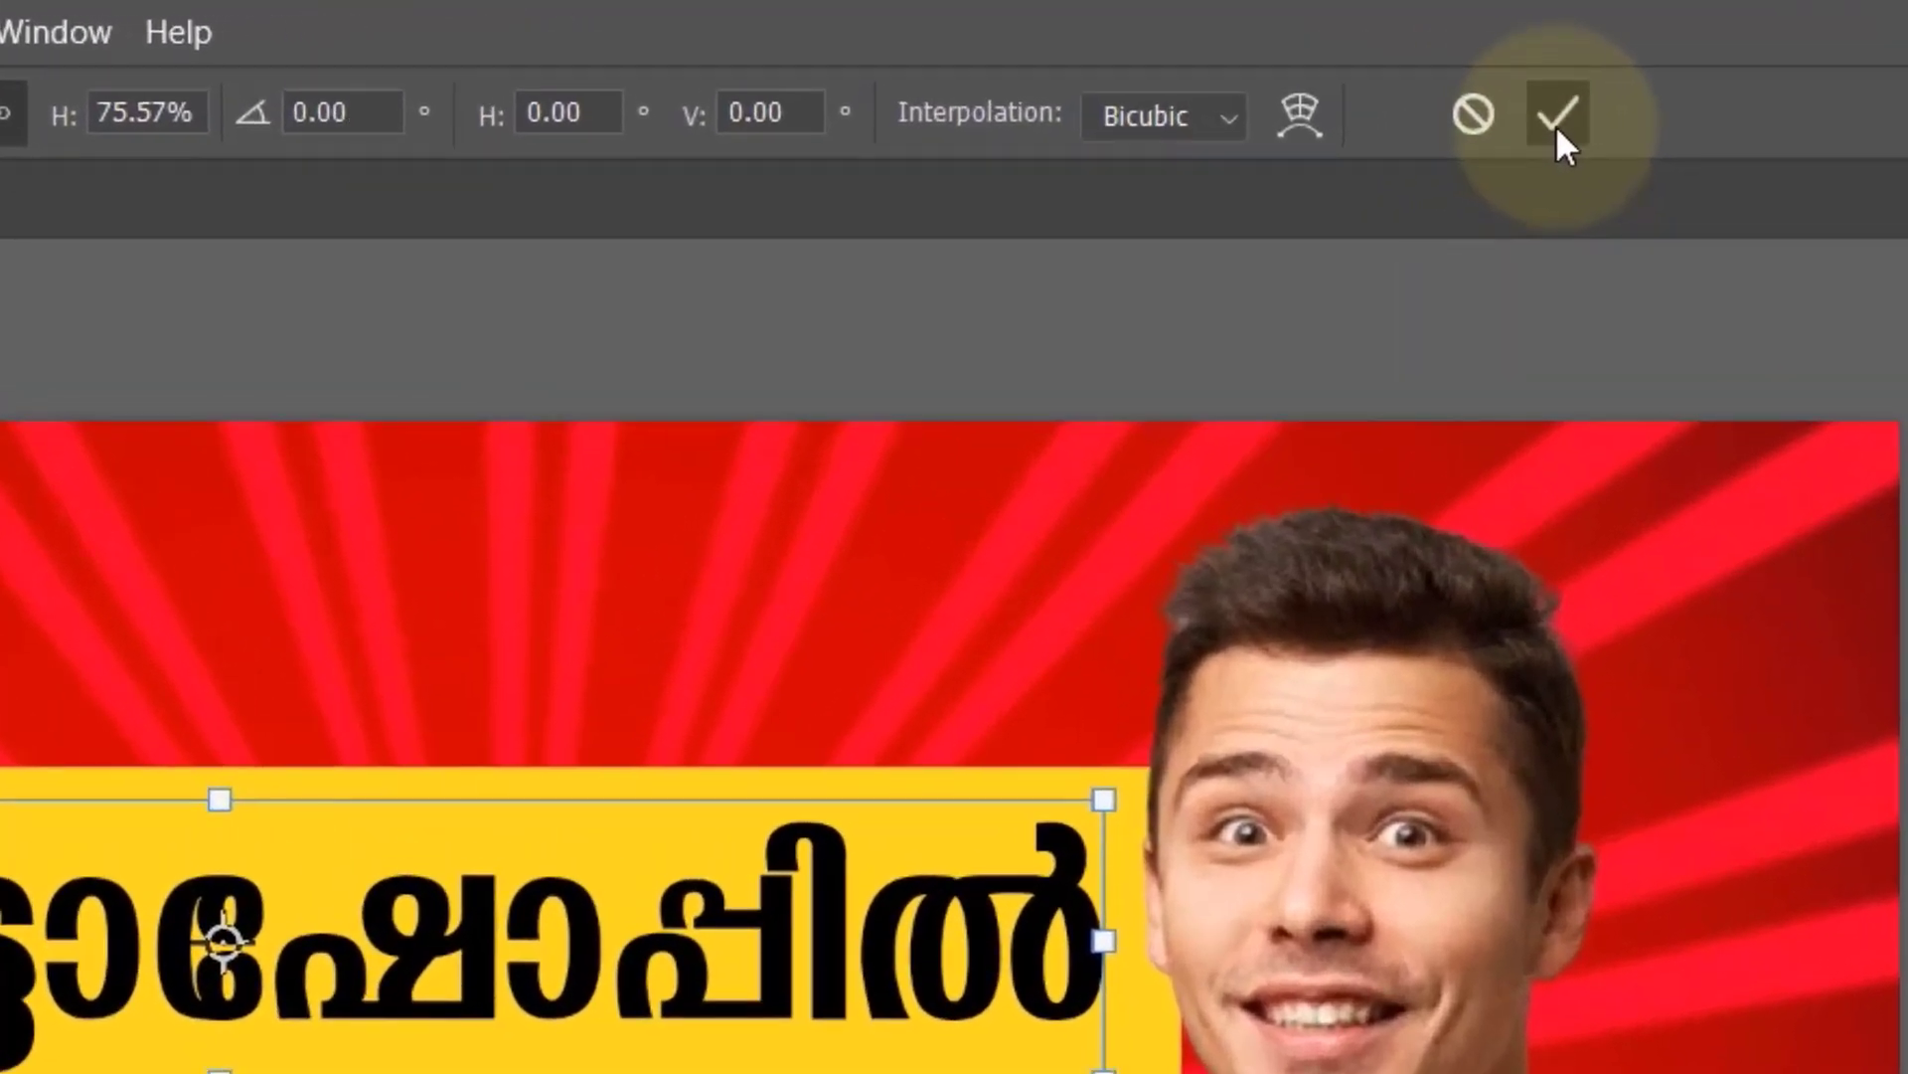
click(1473, 109)
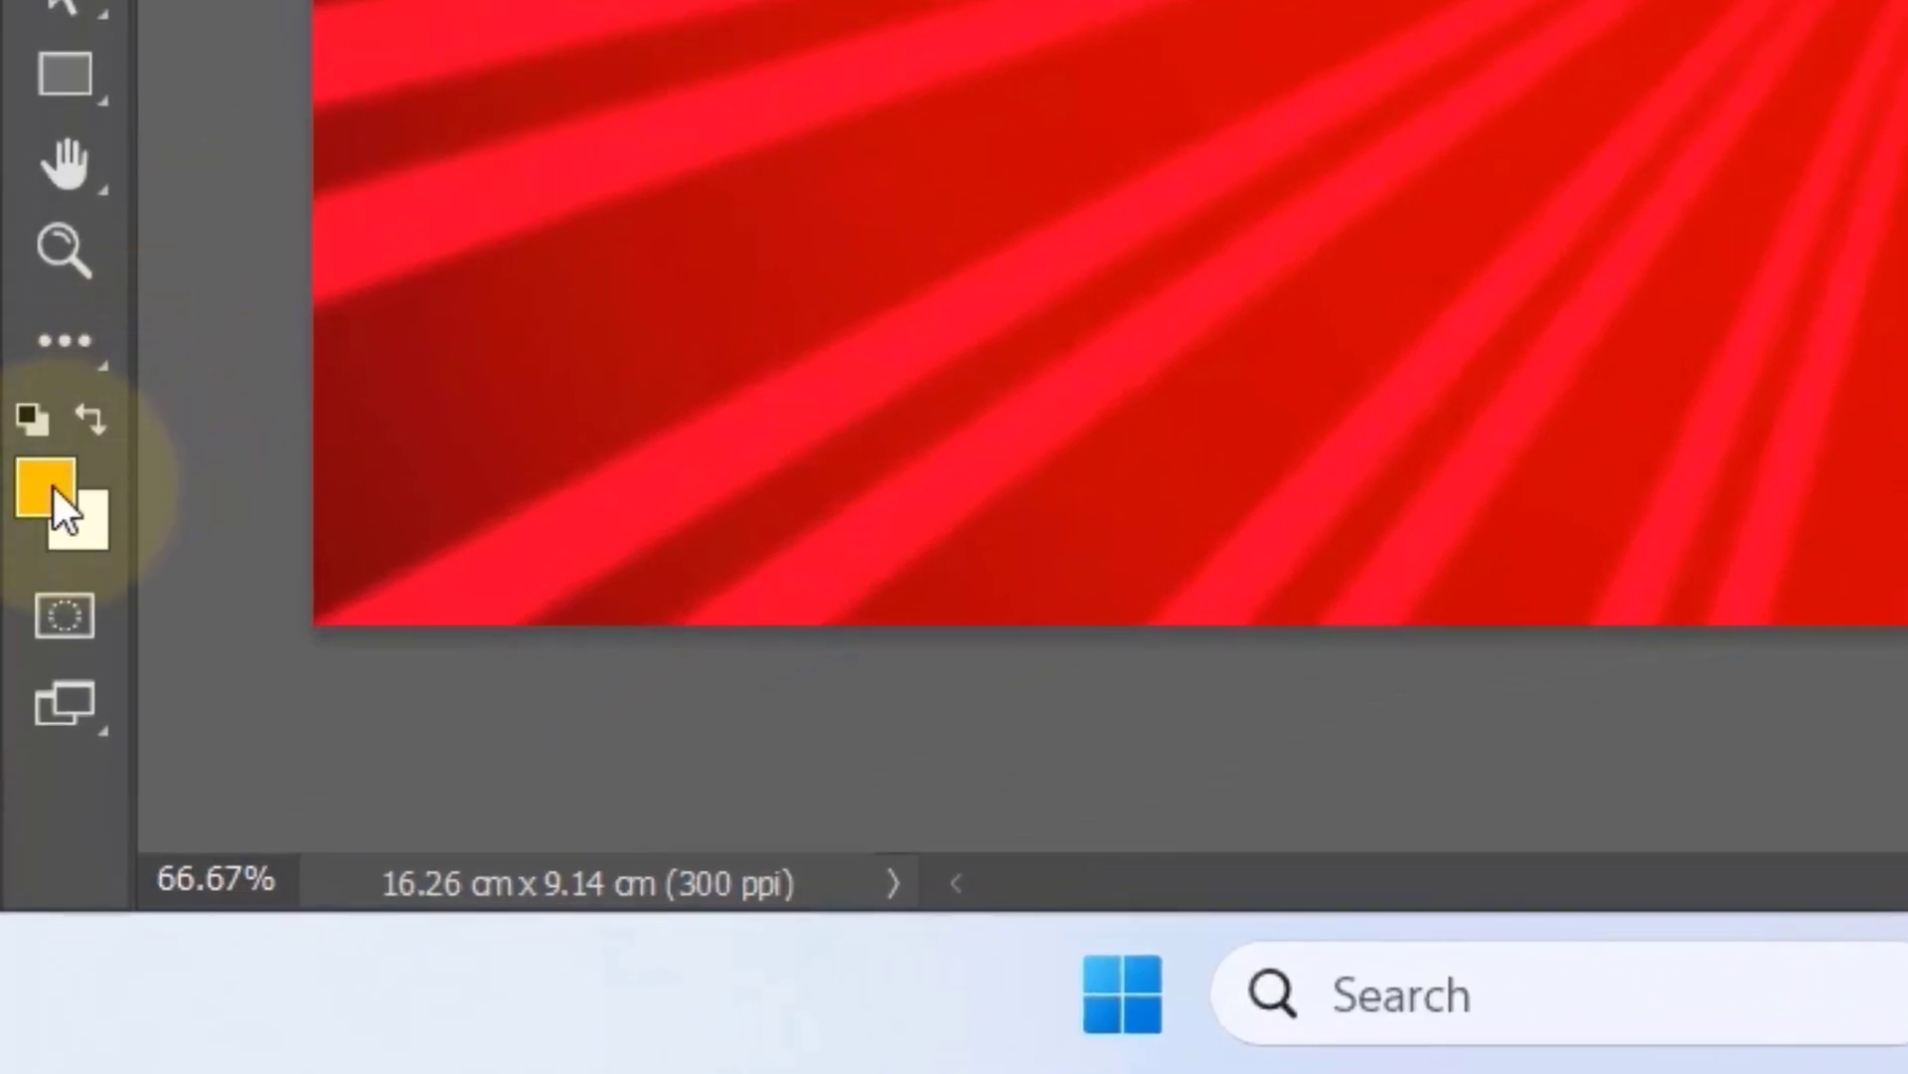
click(50, 496)
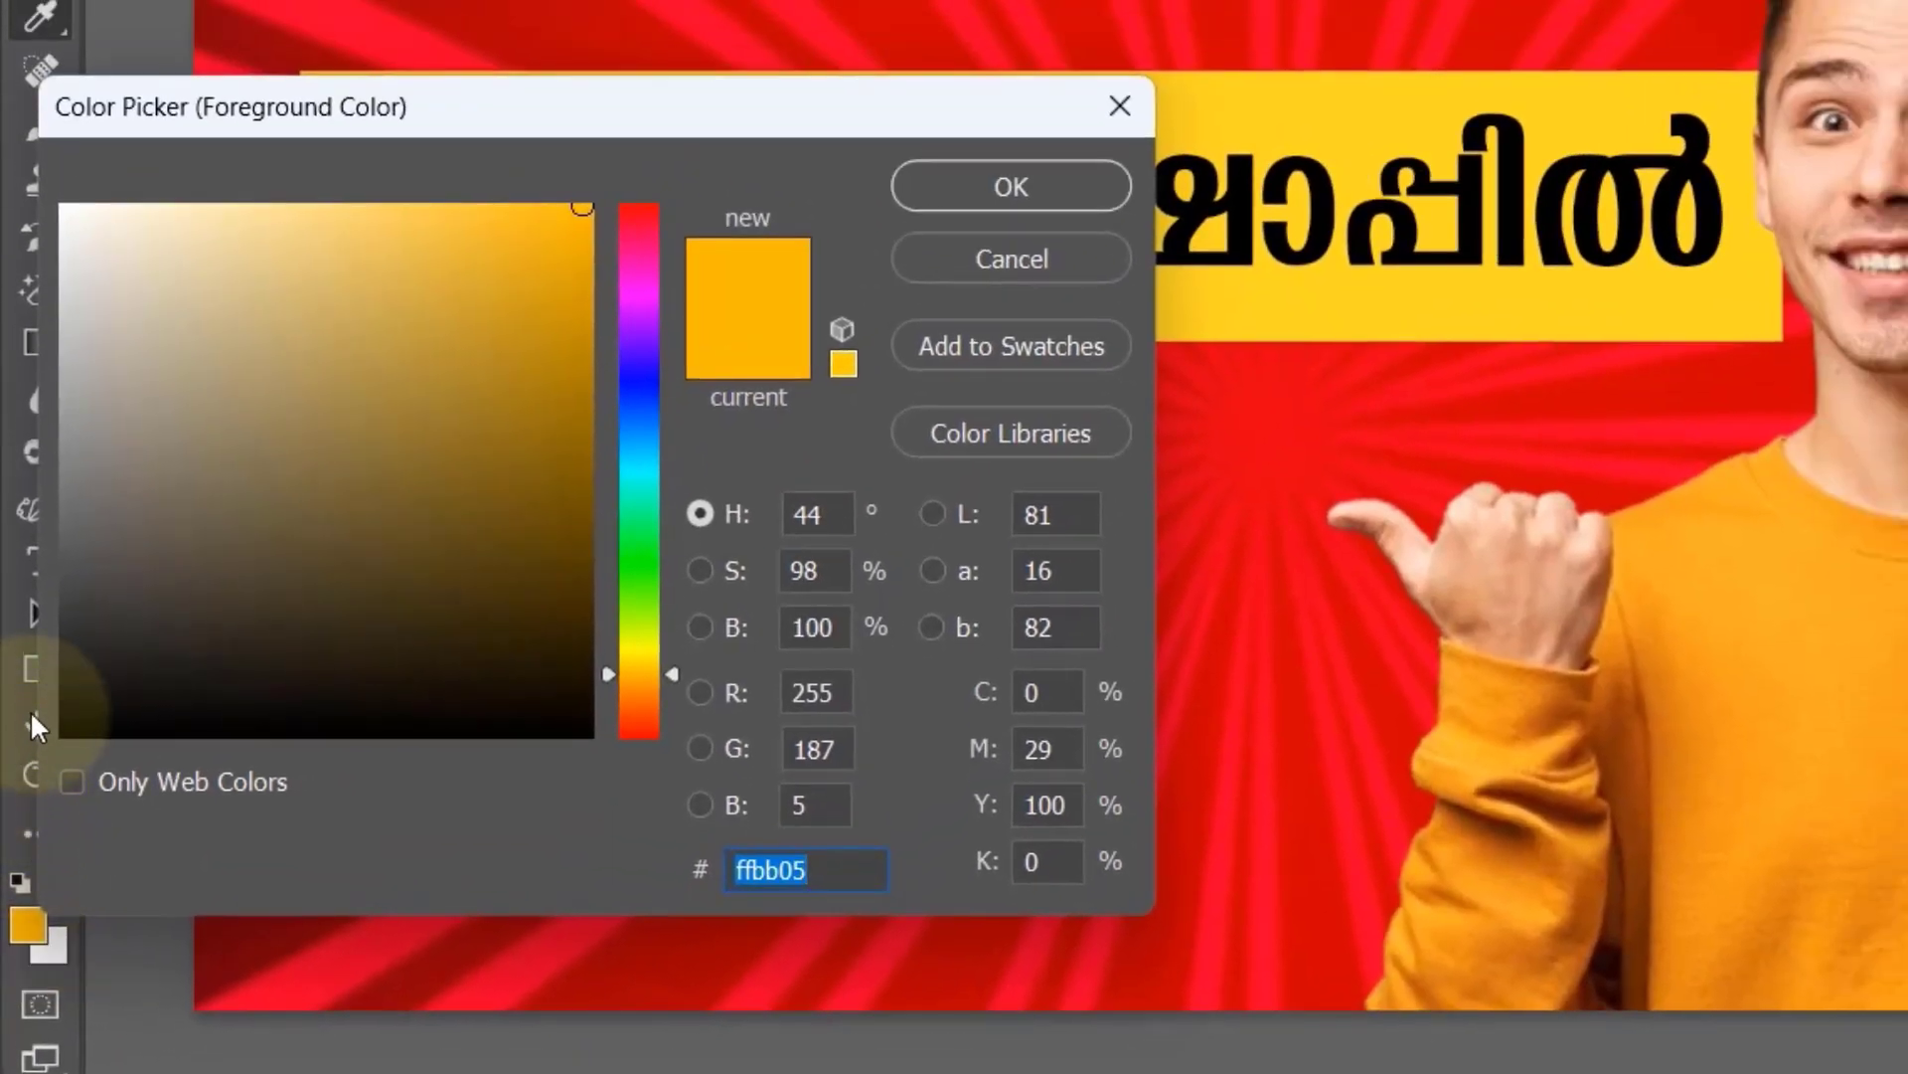
Set the foreground colour to black and fill the Malayalam heading text with it.
click(346, 336)
mouse_move(346, 336)
mouse_down()
mouse_move(559, 685)
mouse_move(568, 735)
mouse_up()
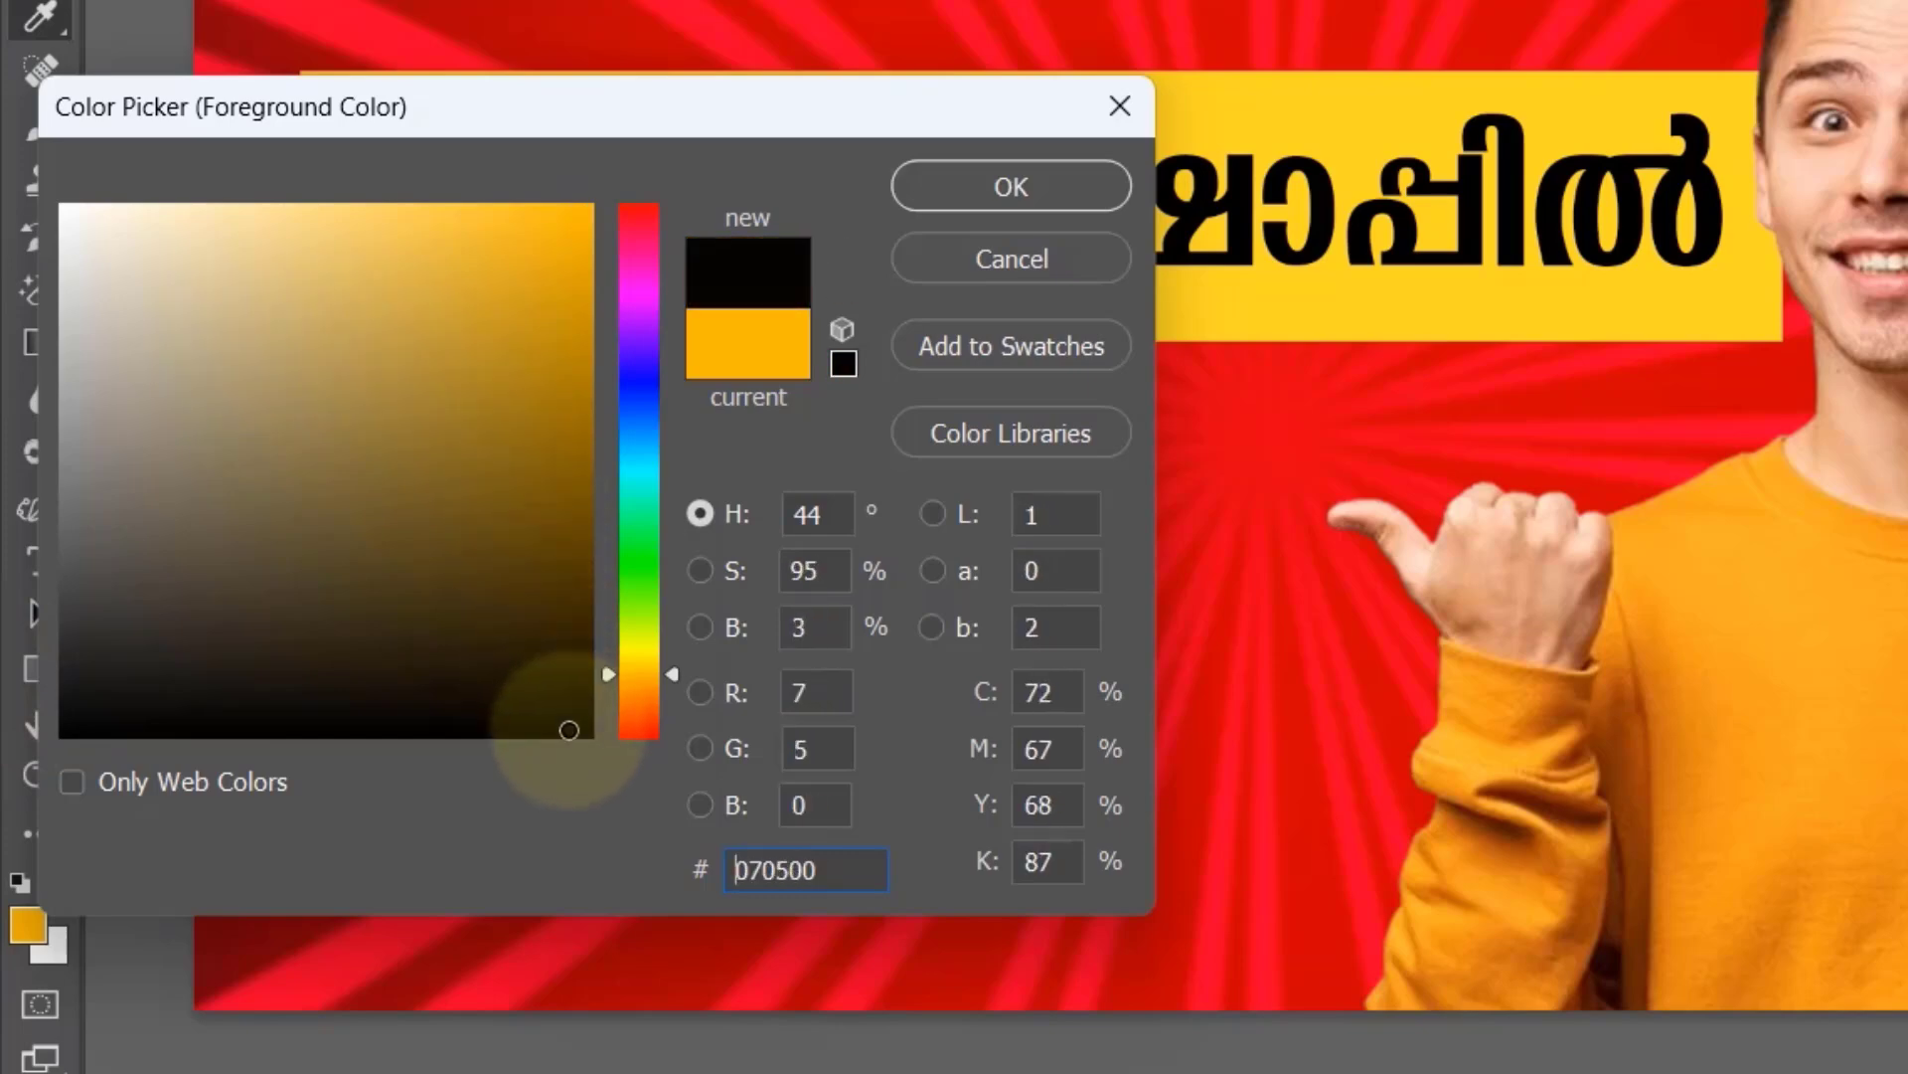
click(1016, 200)
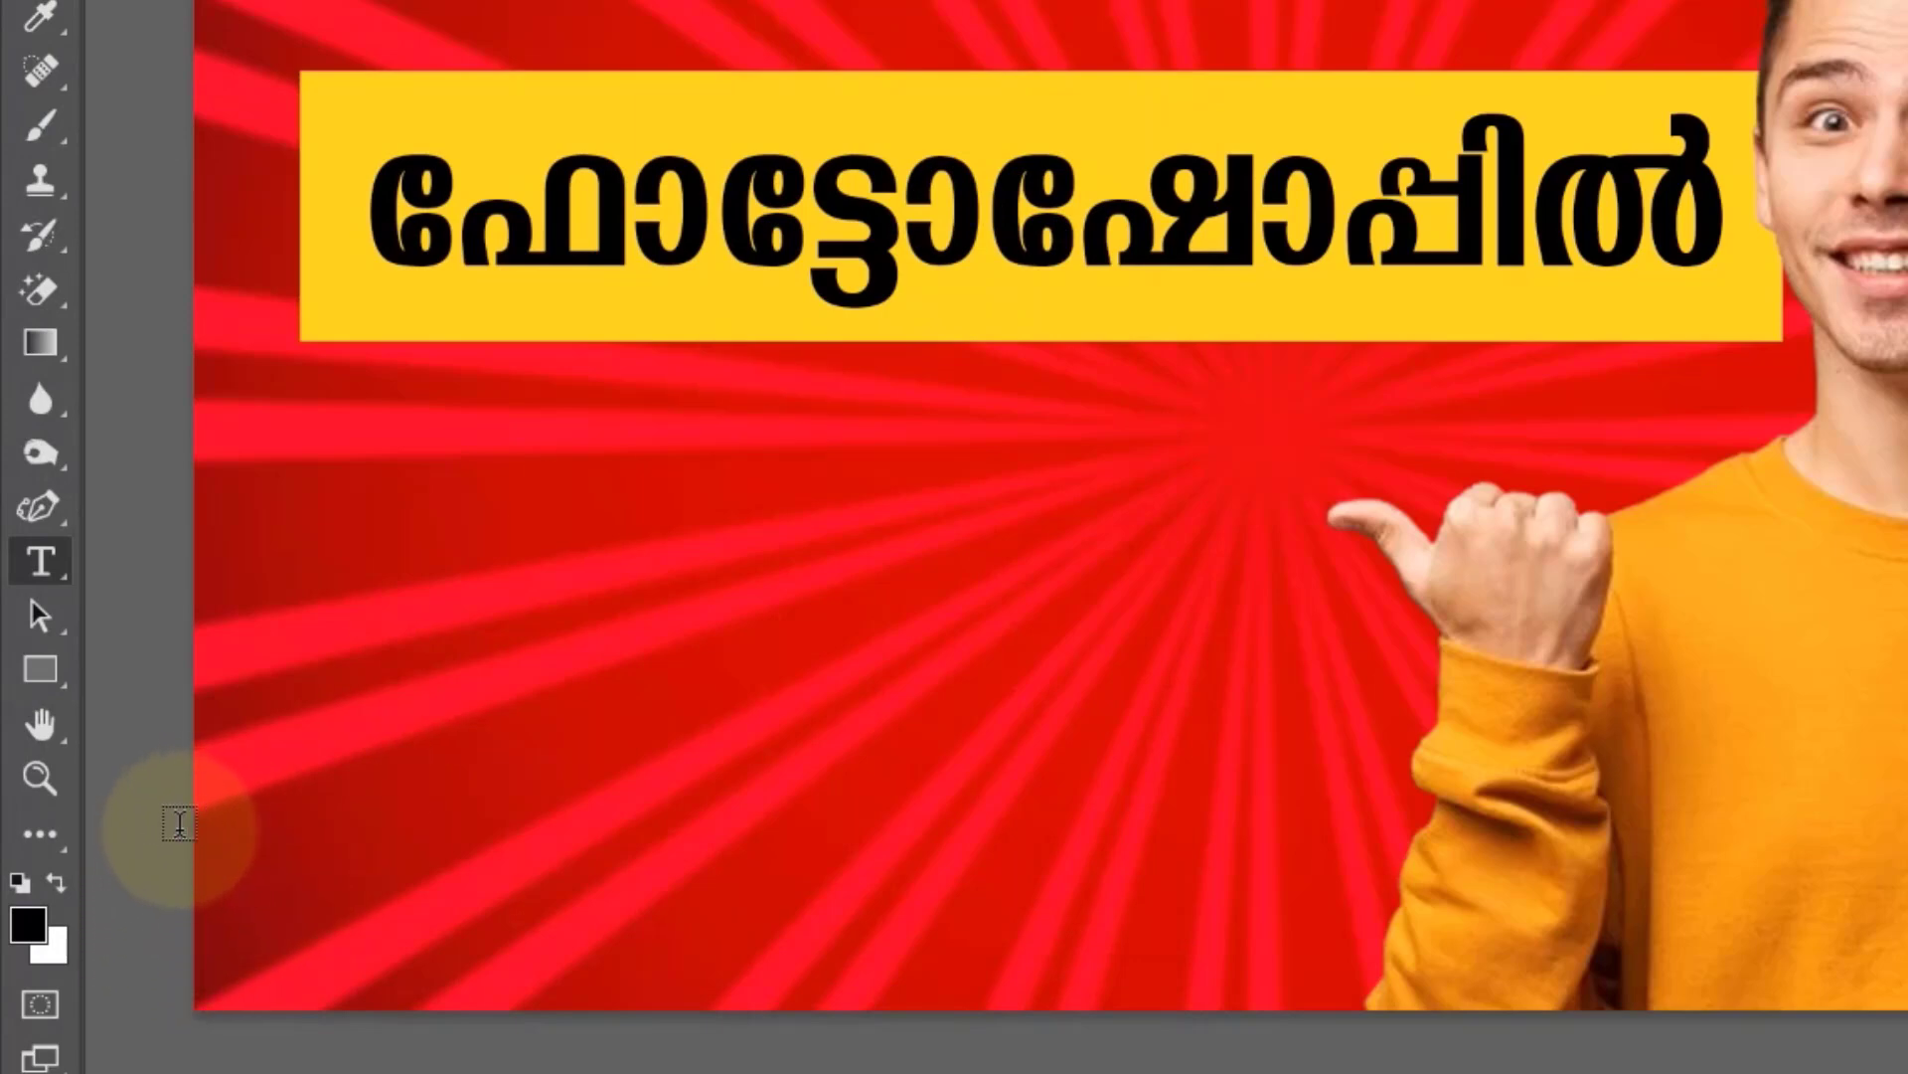
key(alt+BackSpace)
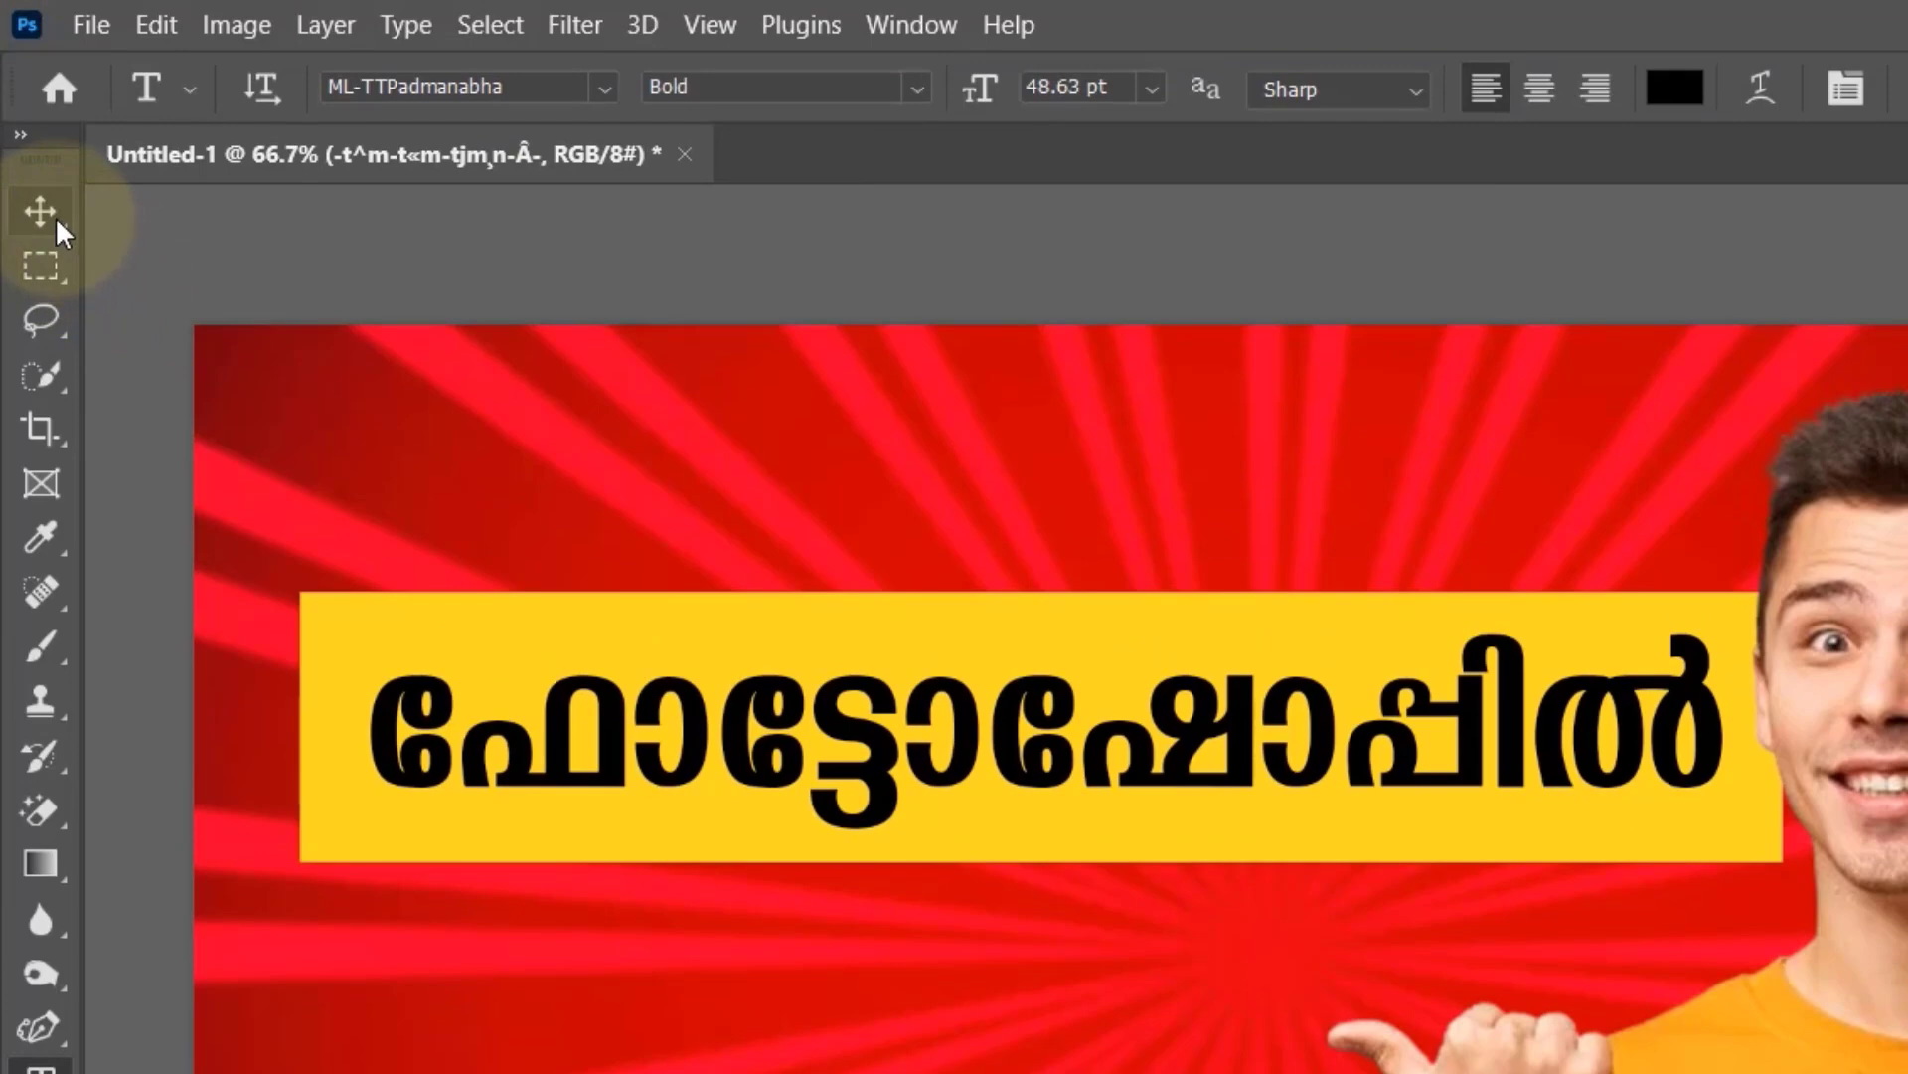
Select the heading text layer, then make the yellow Rectangle 1 banner the active layer.
click(56, 216)
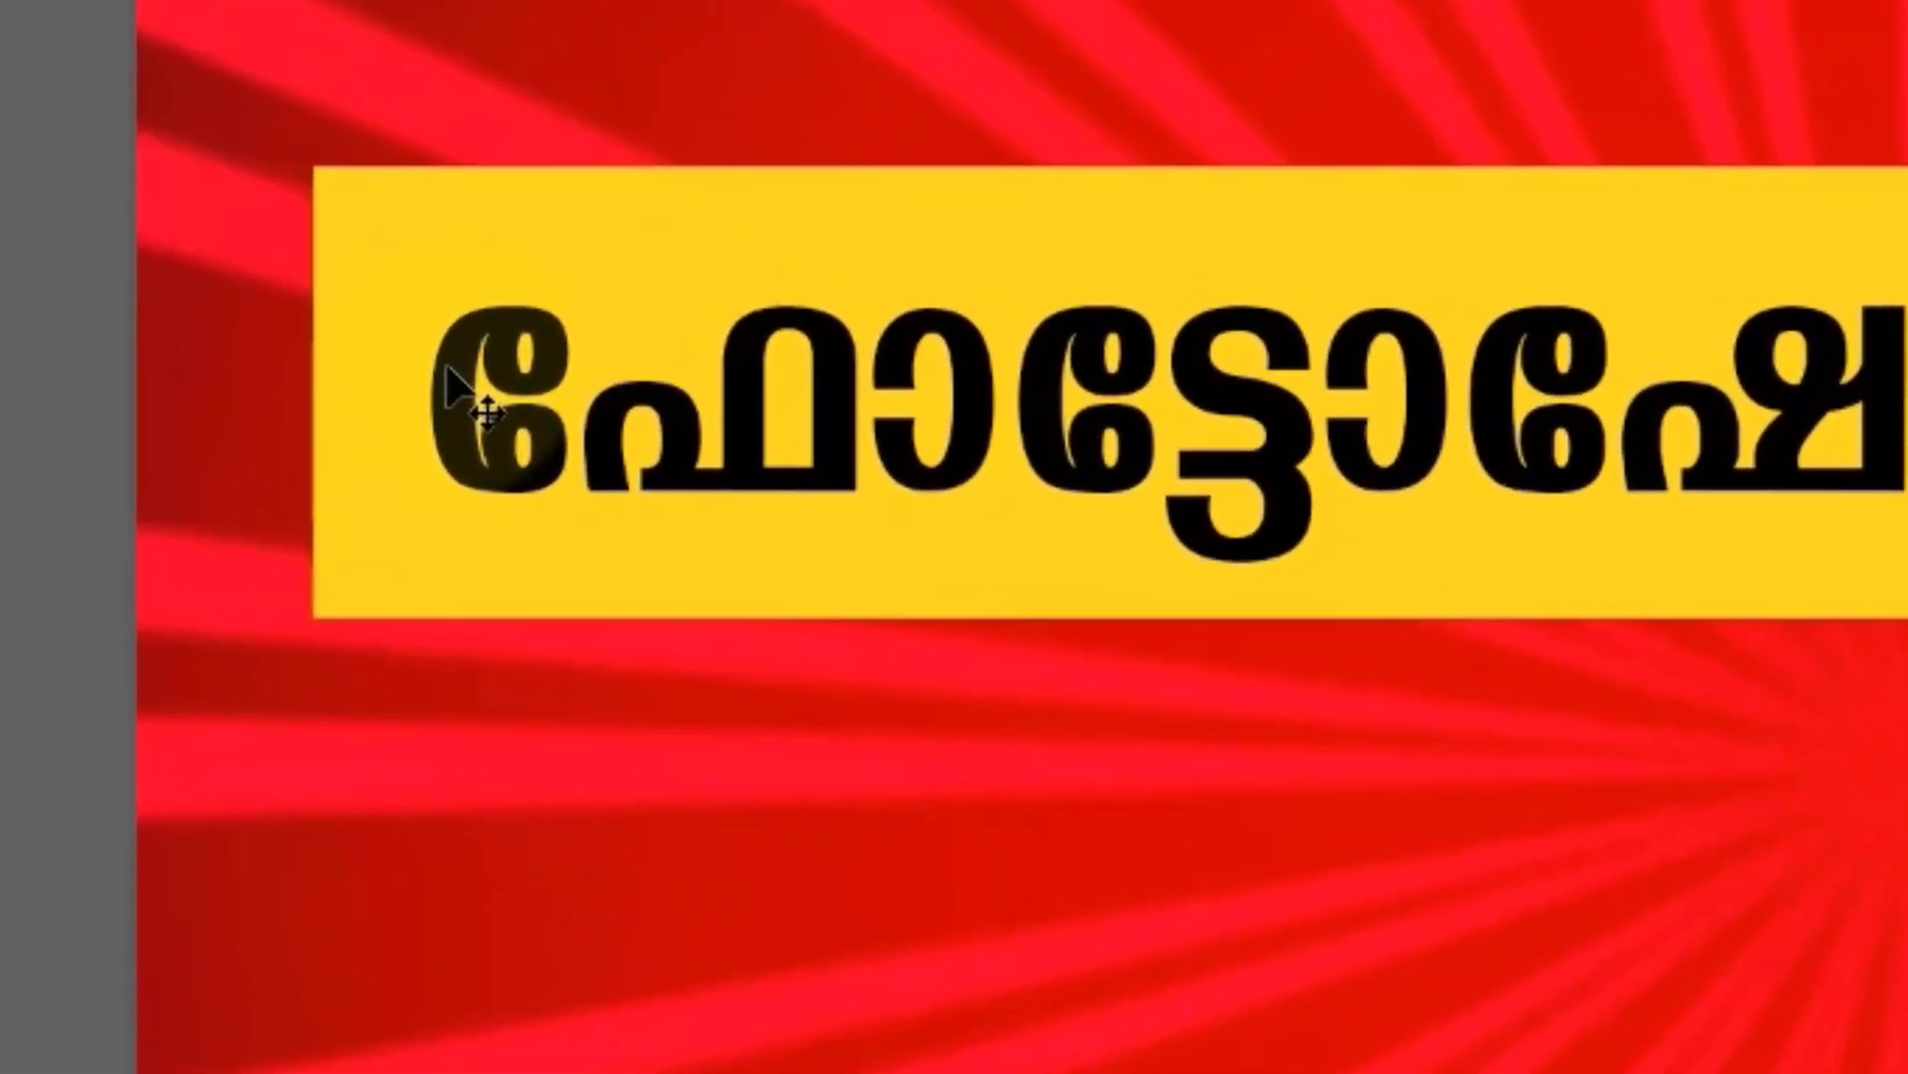
right_click(448, 369)
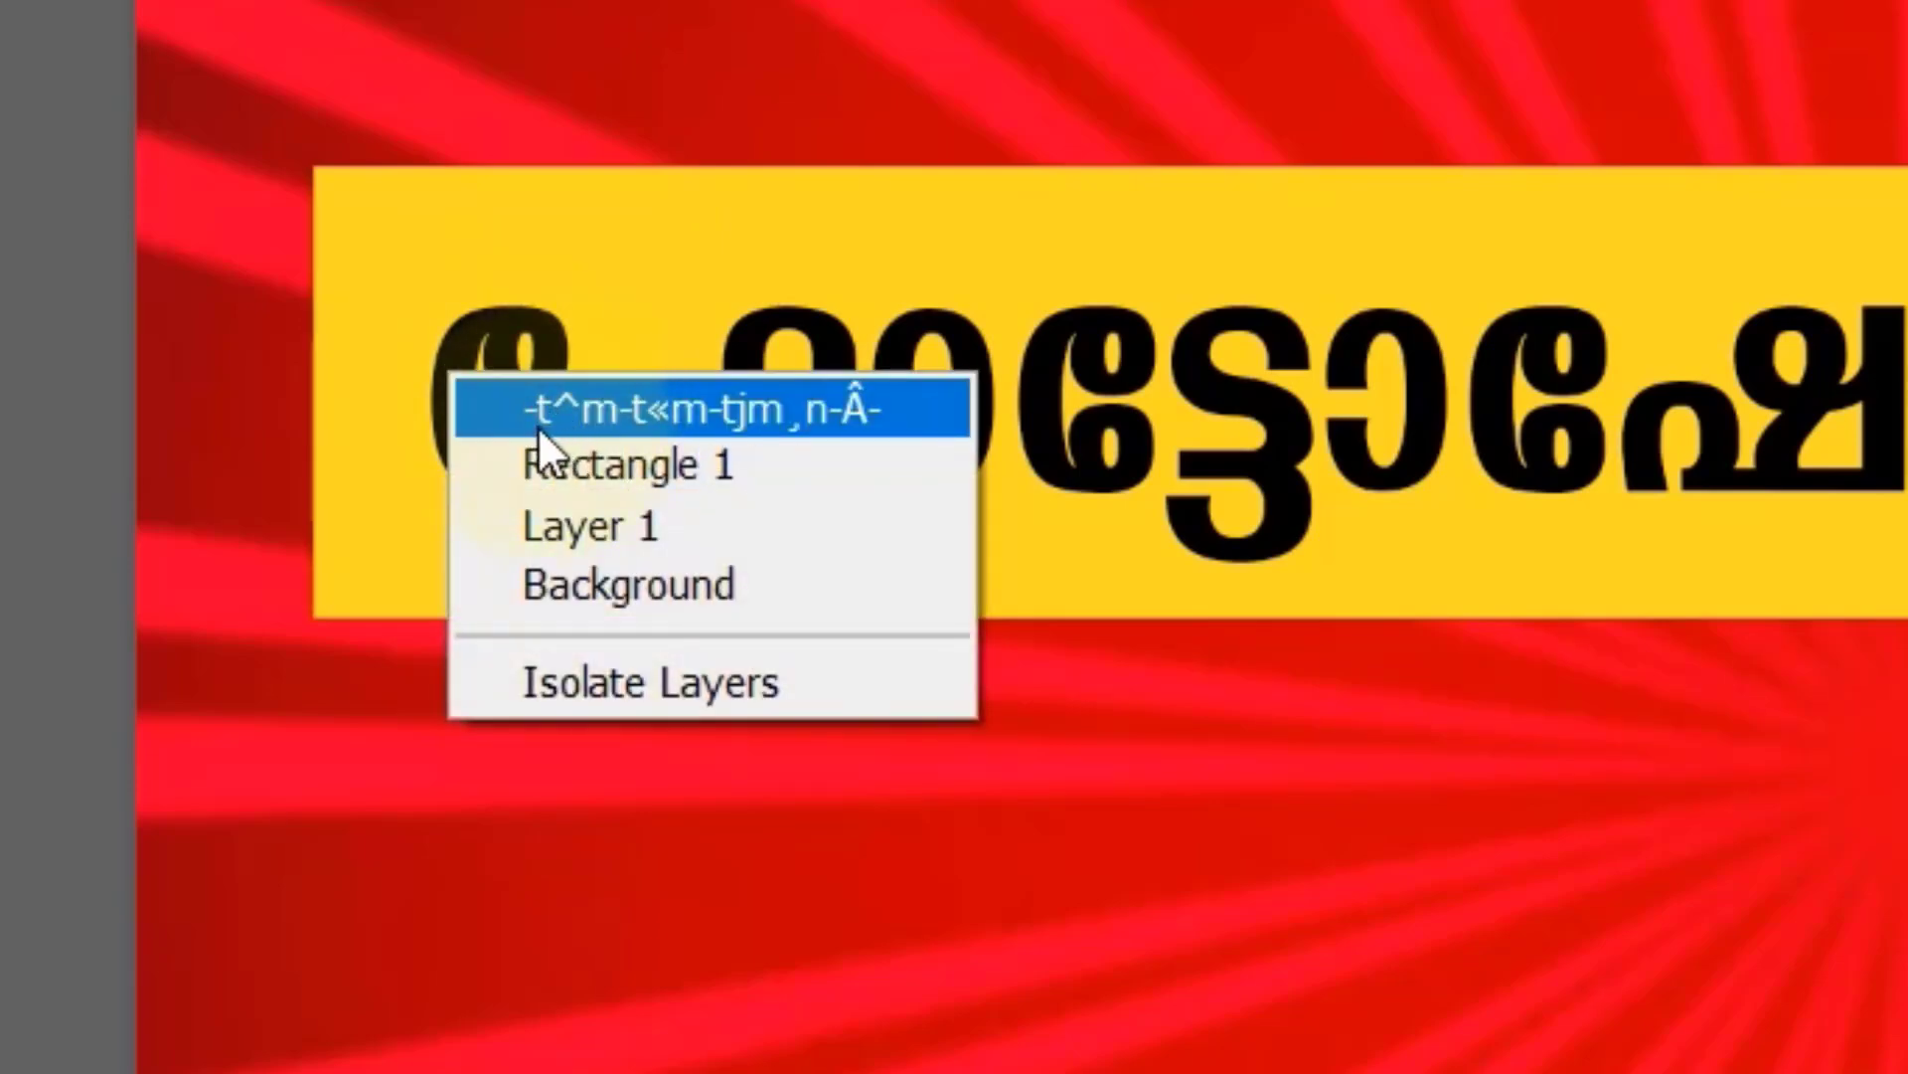
click(539, 426)
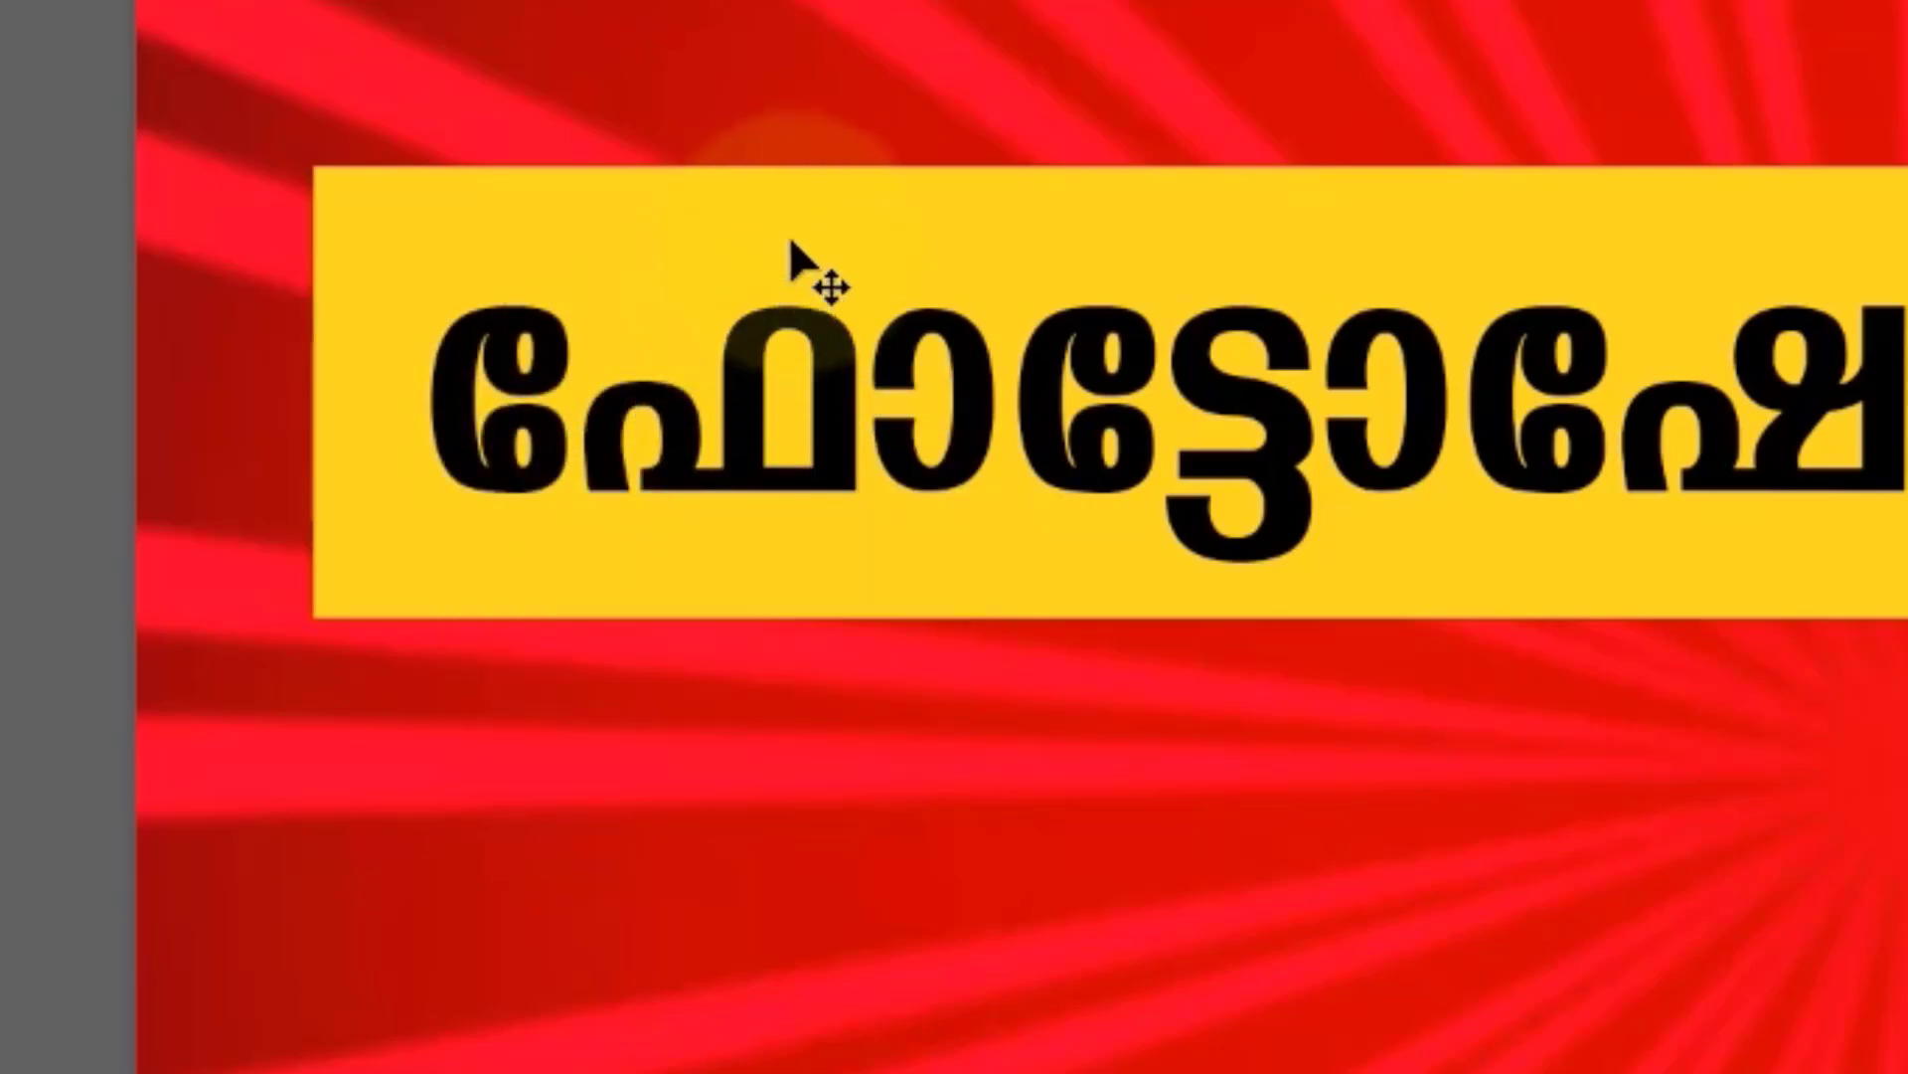
right_click(380, 213)
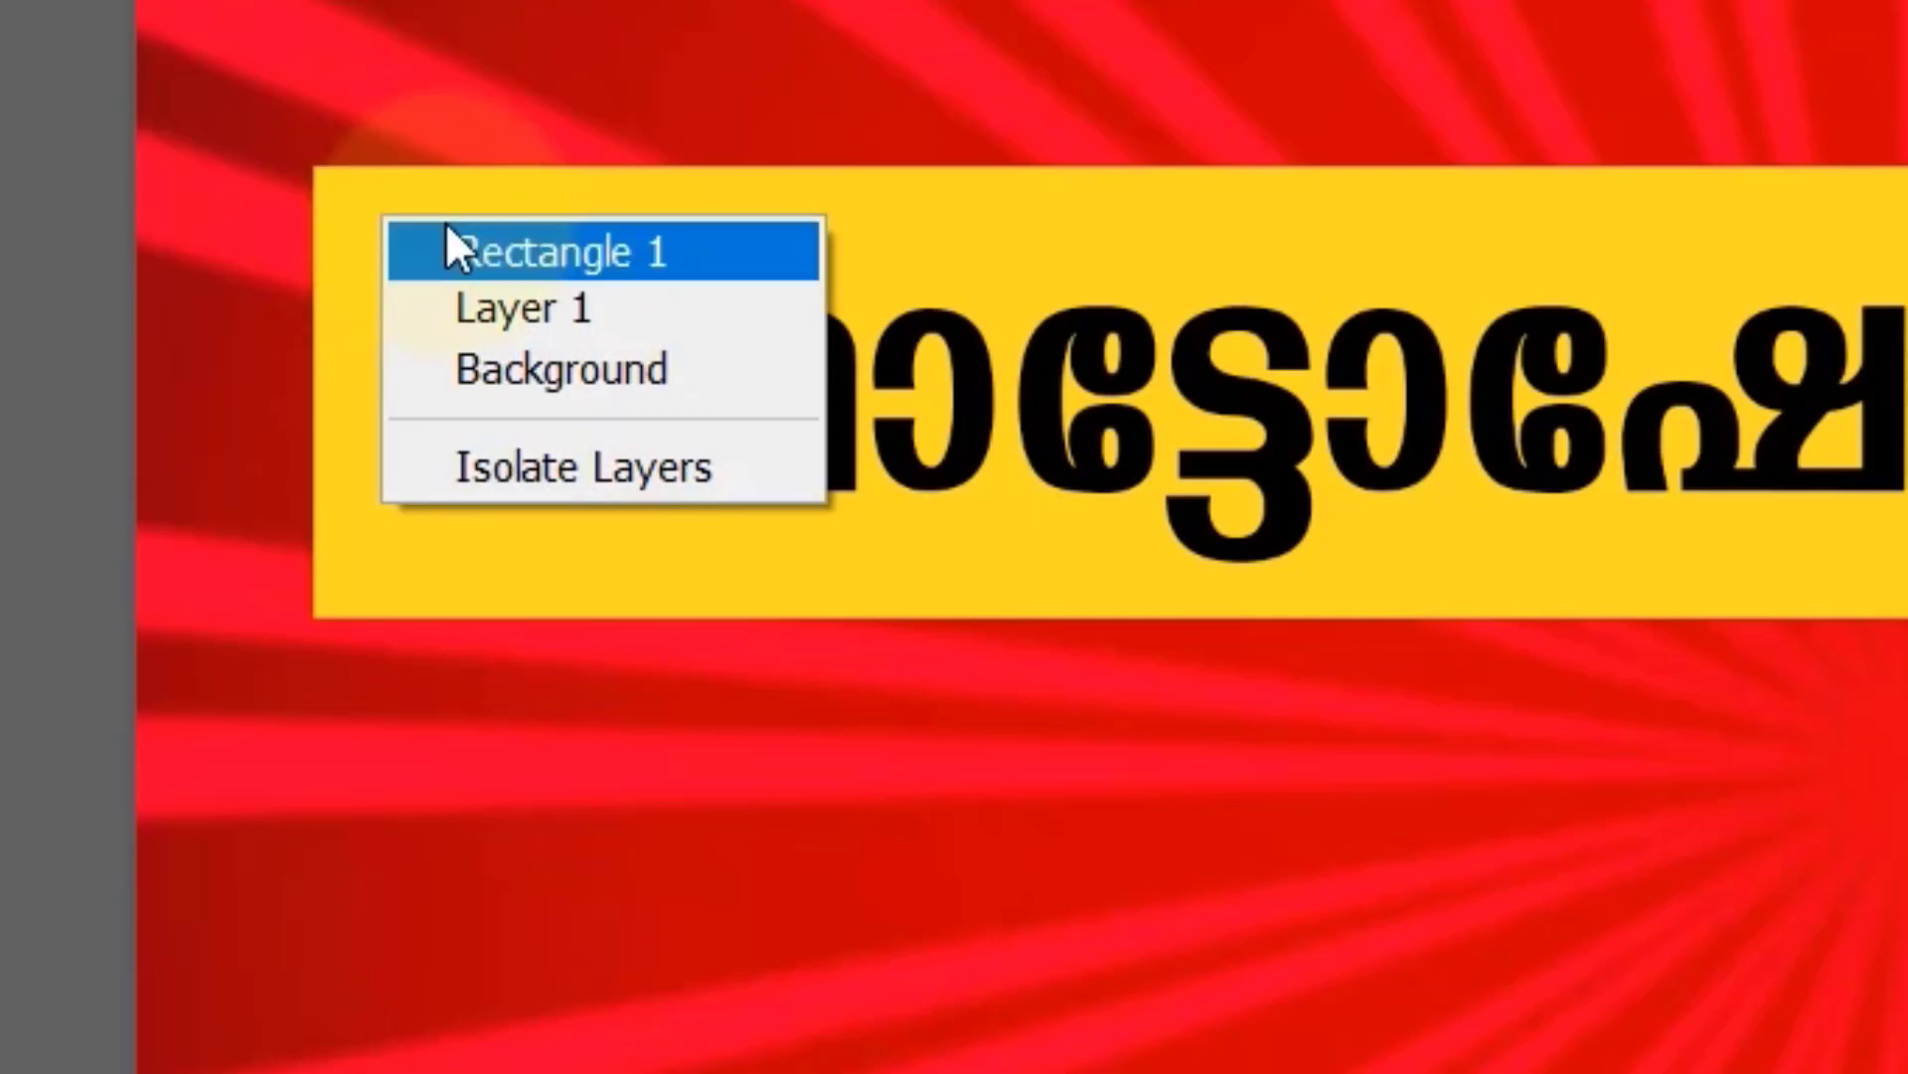
click(529, 242)
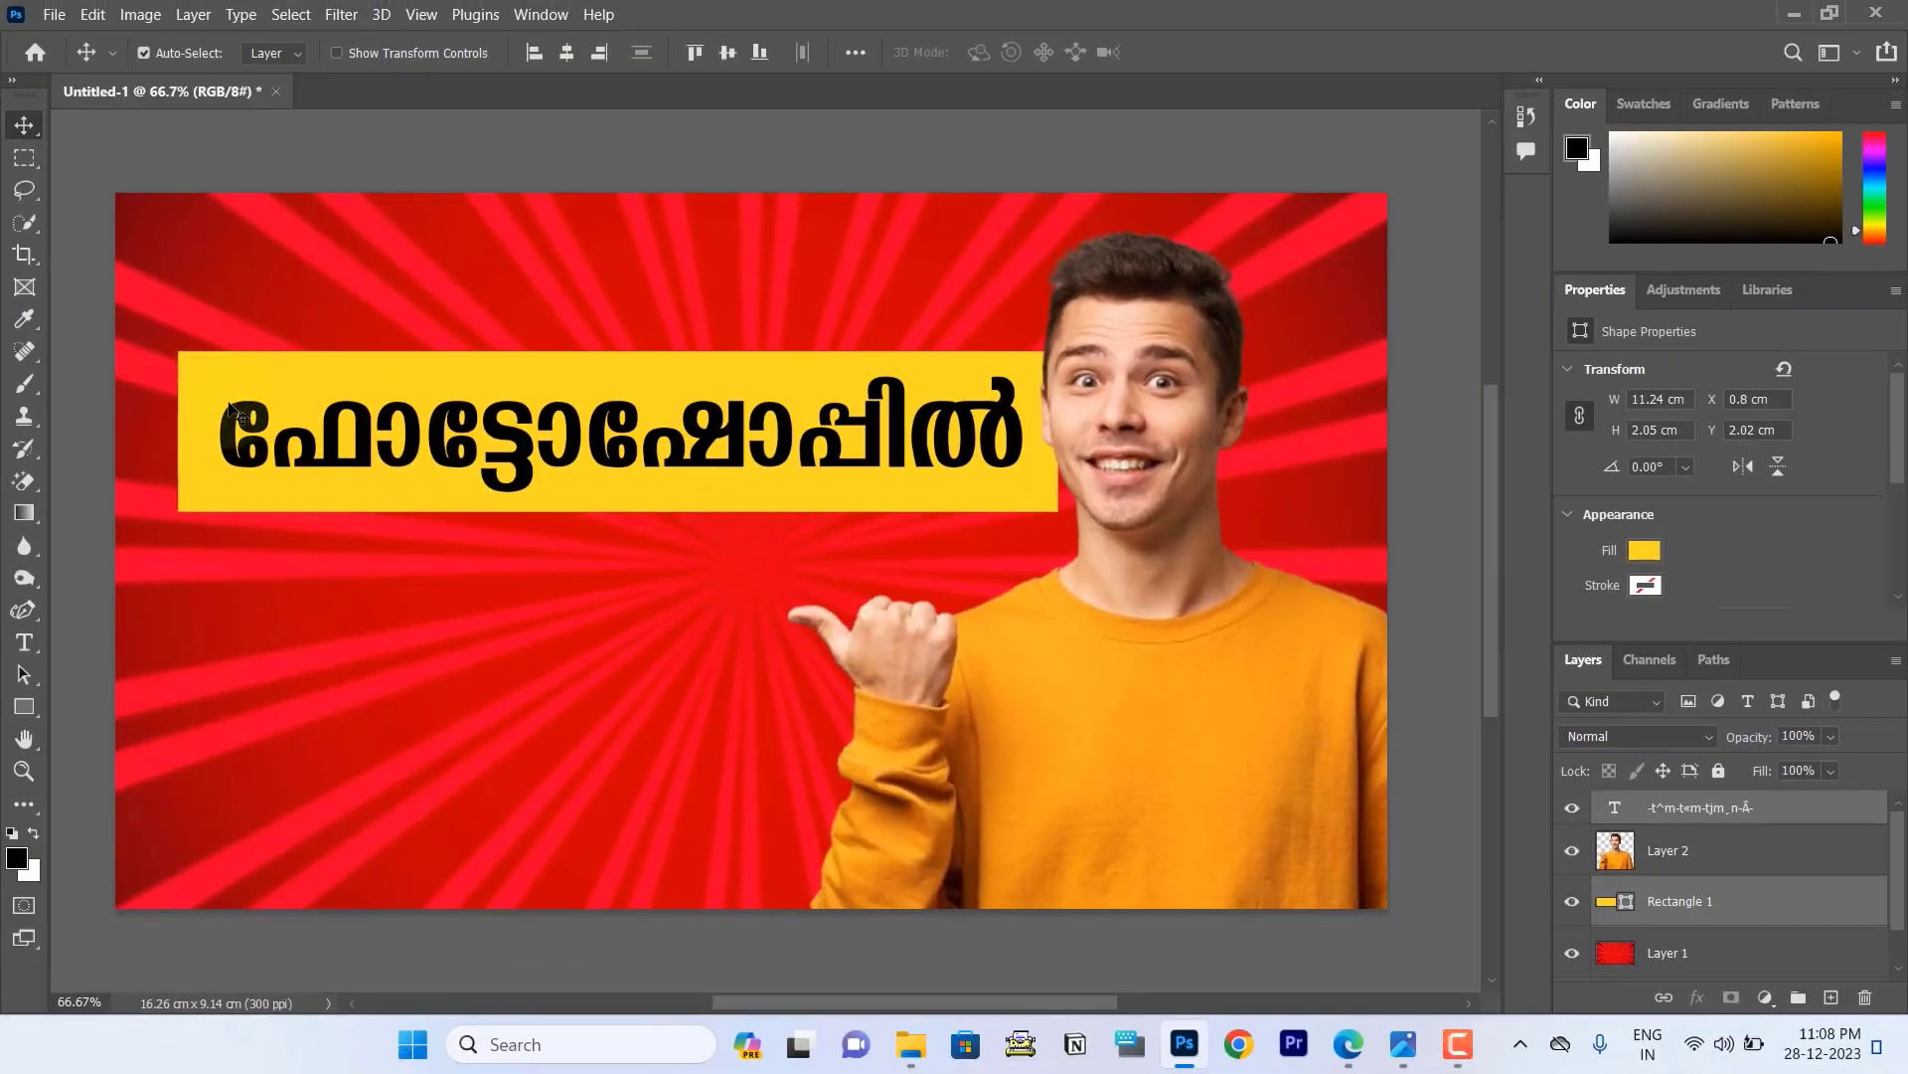
Try resizing the yellow bar with Free Transform, then cancel the change.
key(ctrl)
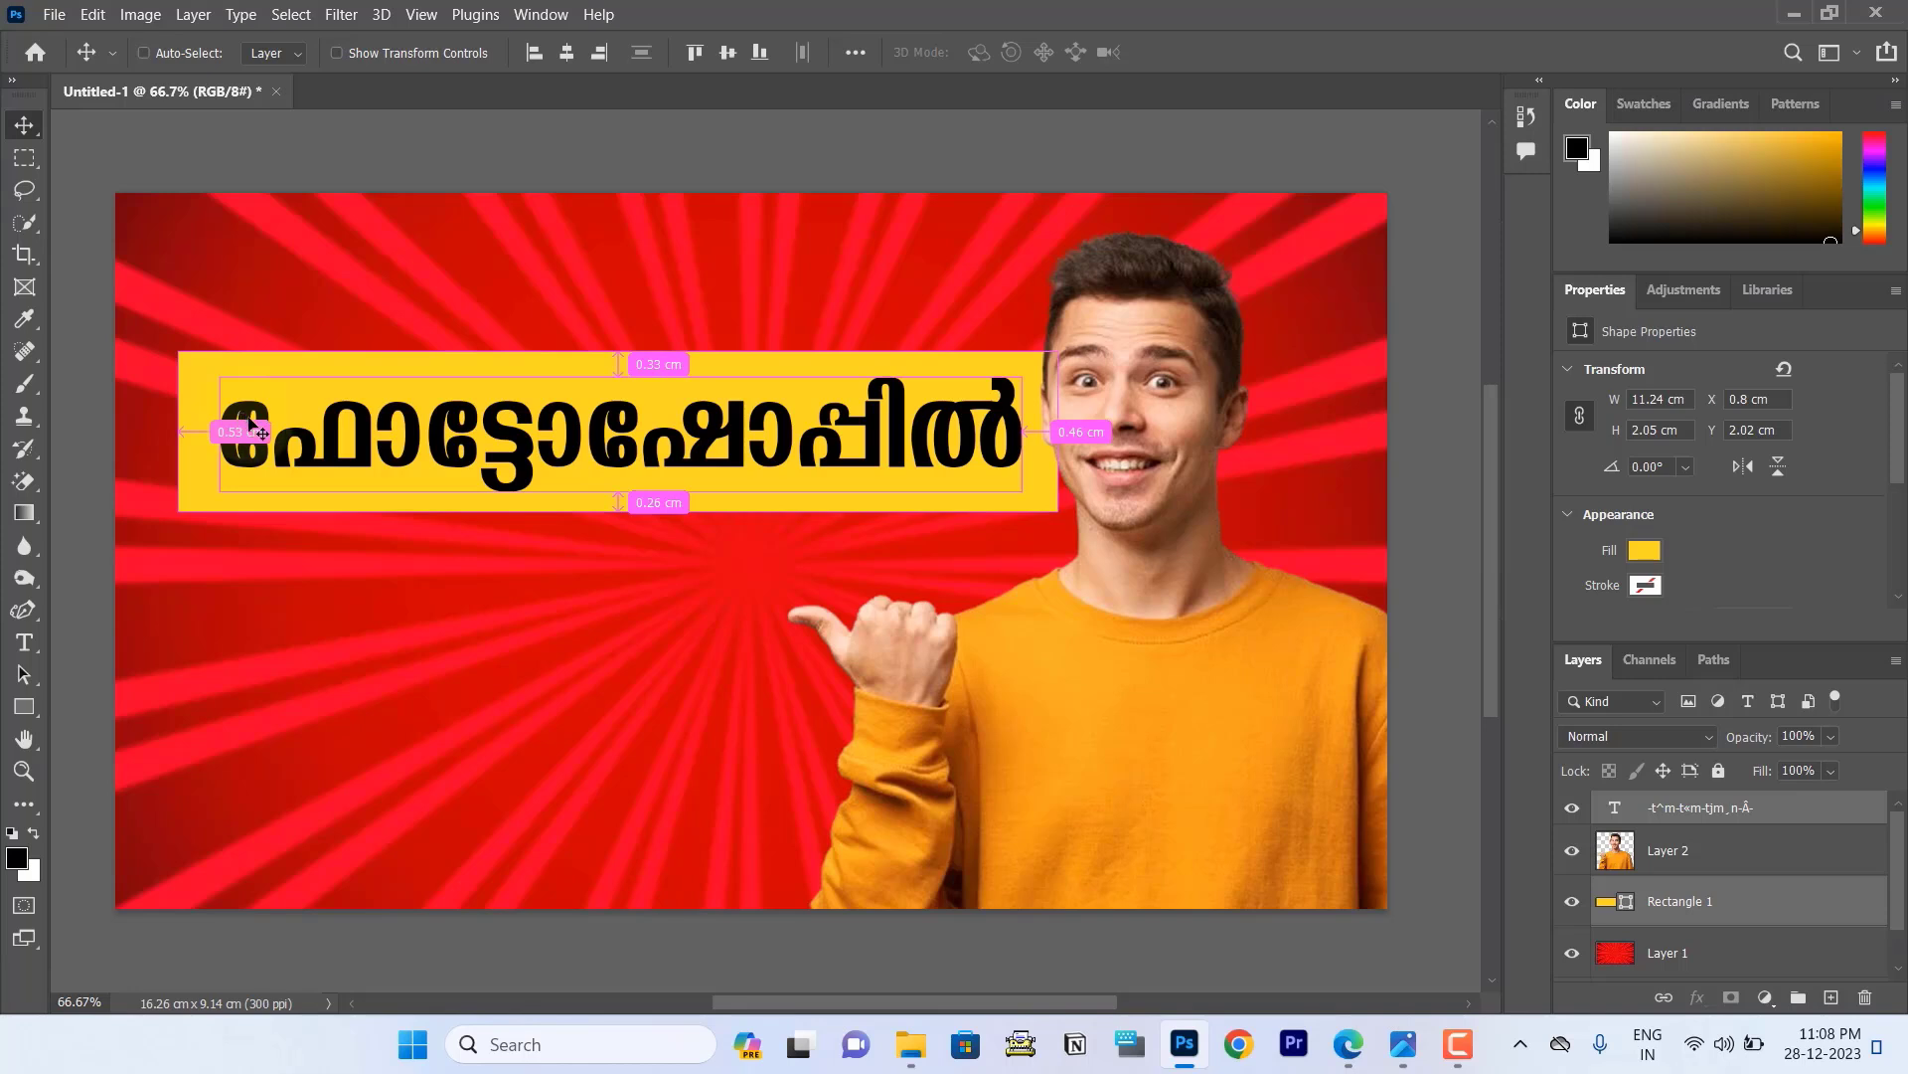
key(ctrl+t)
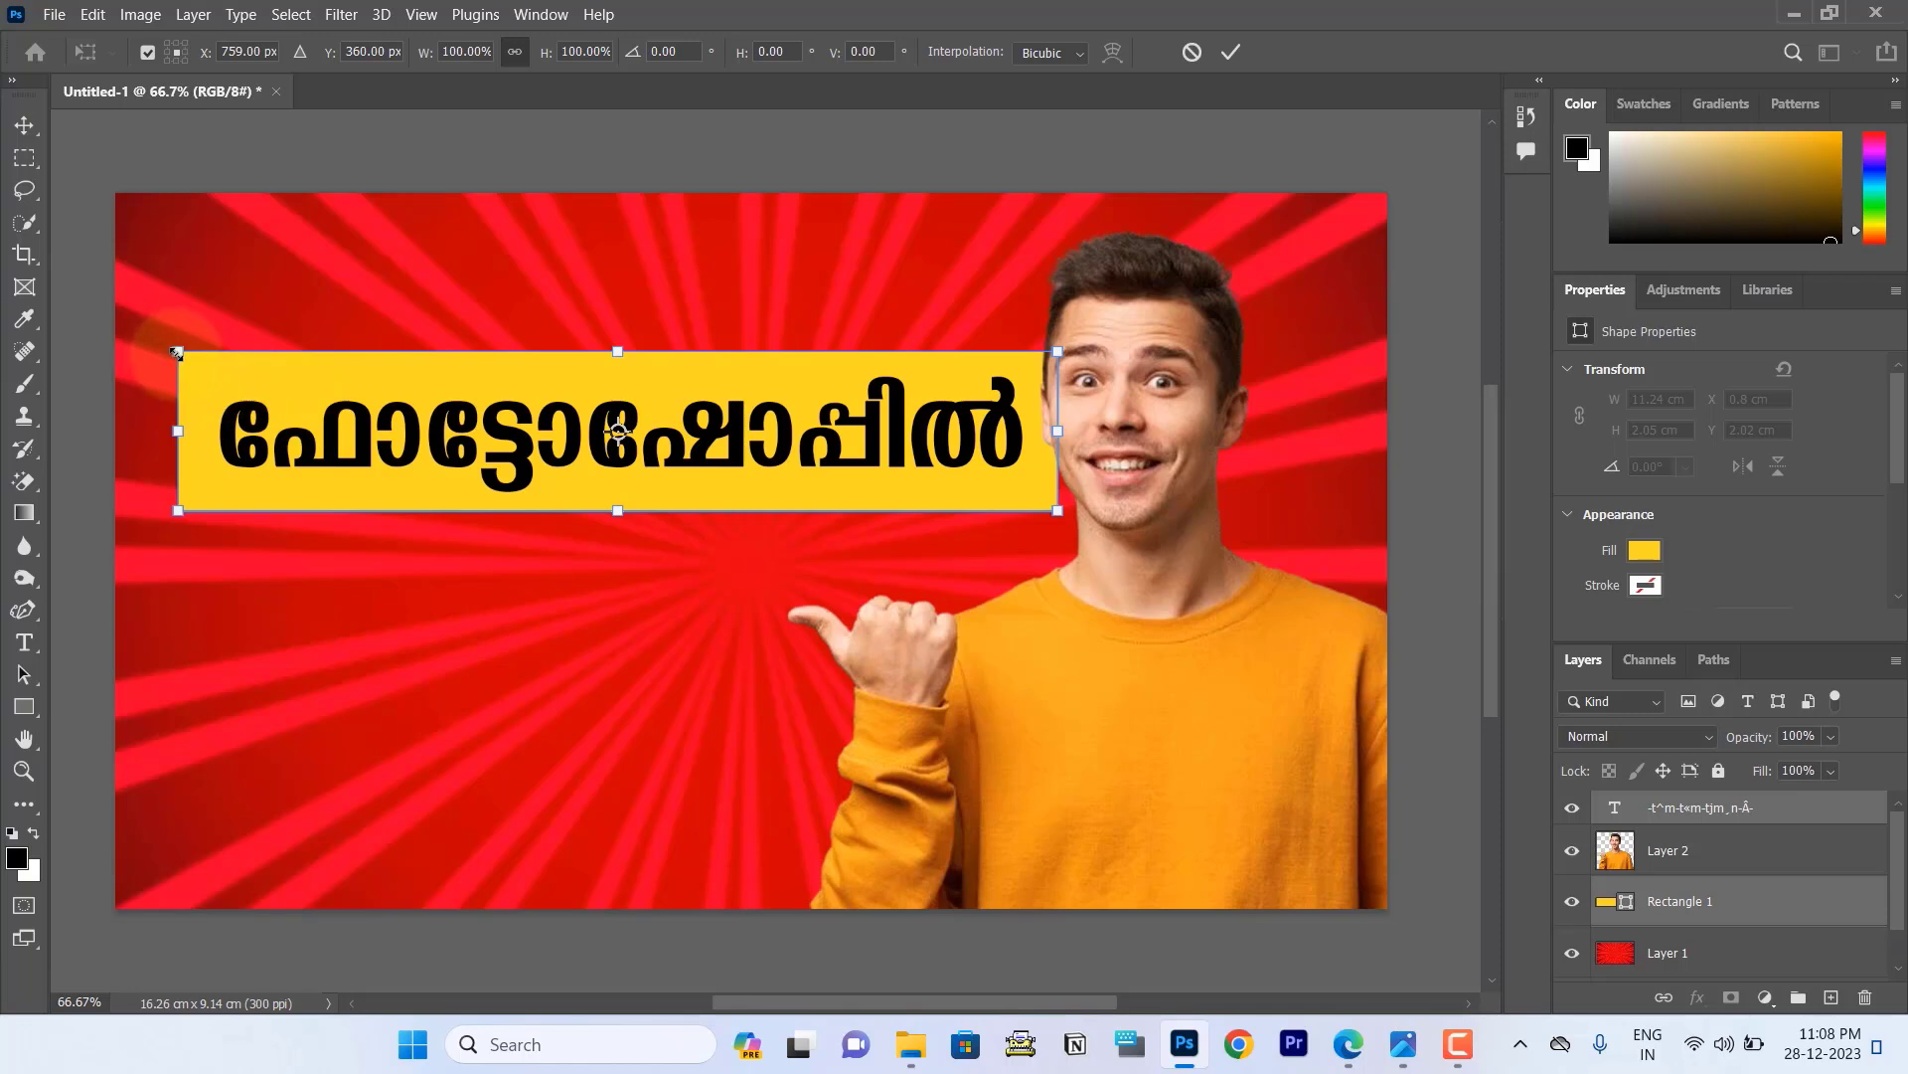
mouse_move(182, 354)
mouse_down()
mouse_move(235, 375)
mouse_move(212, 355)
mouse_up()
key(Escape)
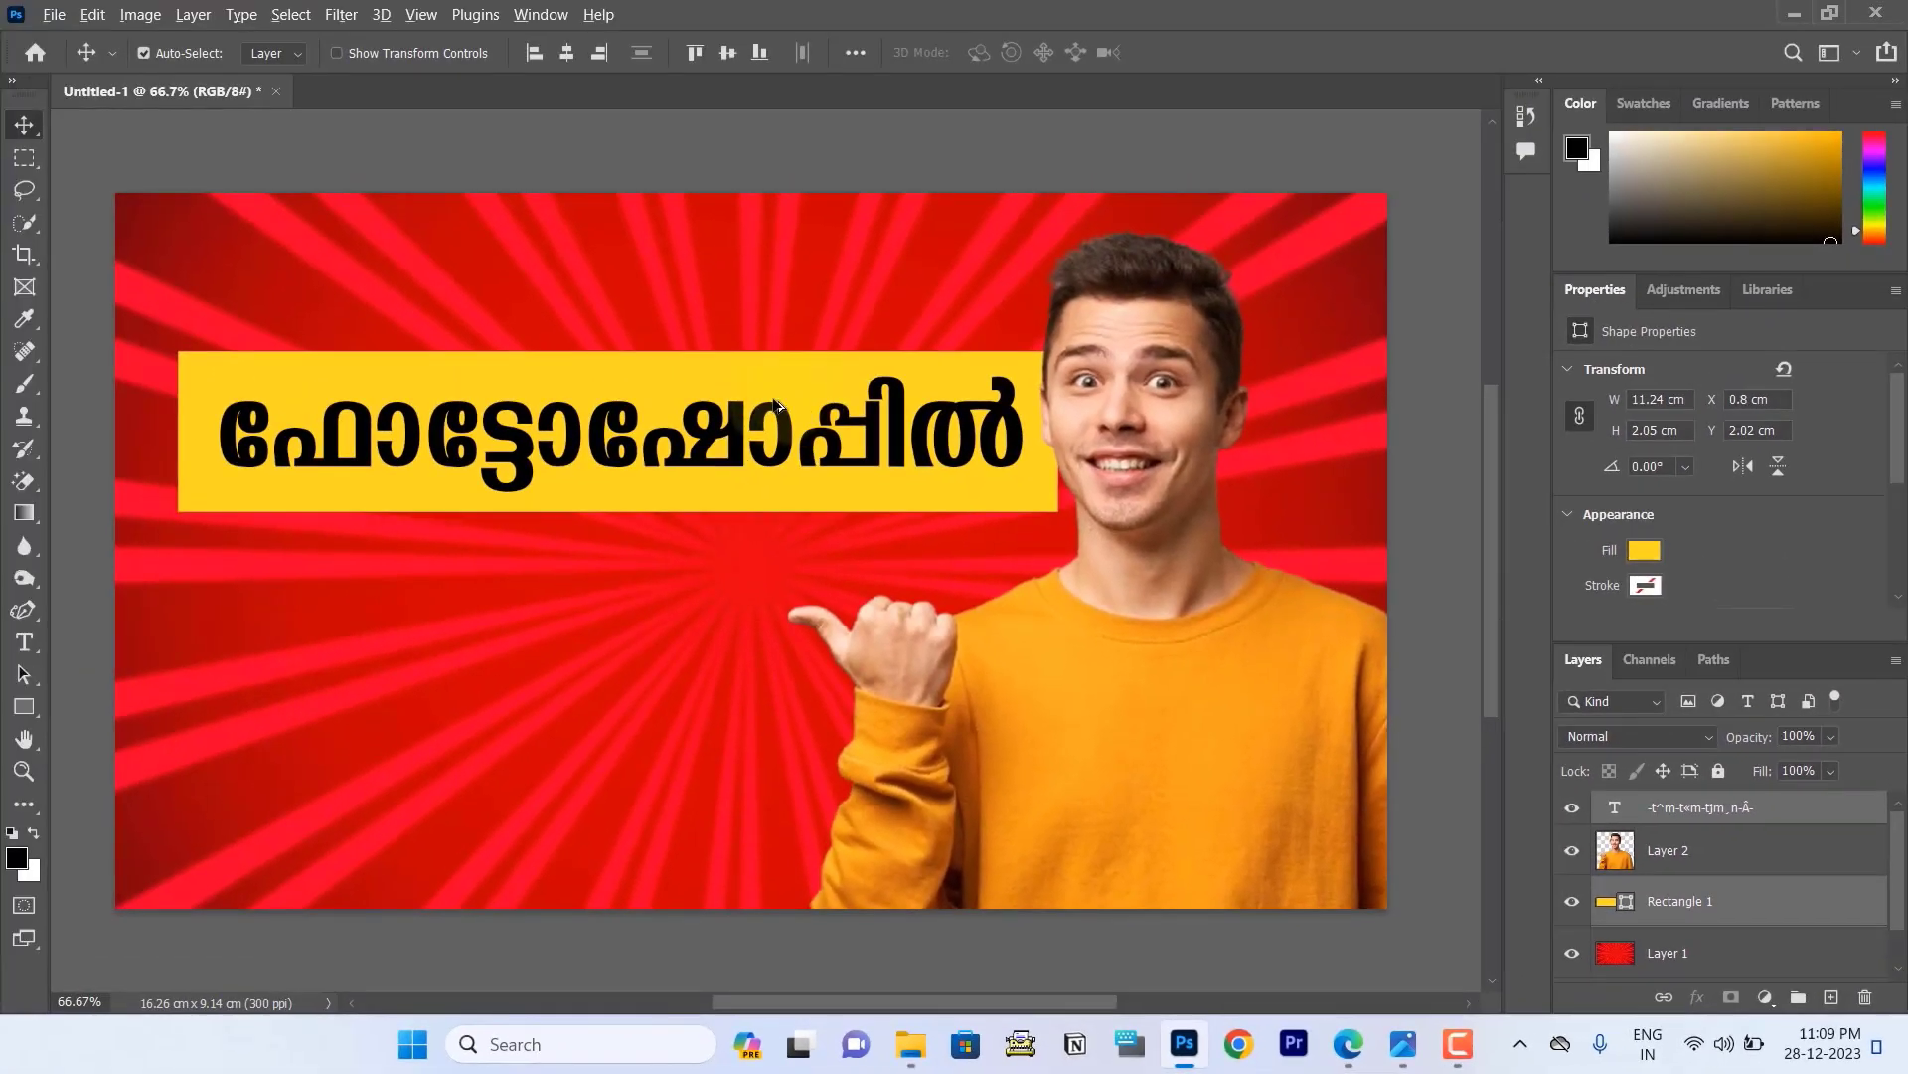
Alt-drag the banner and heading down to place a copy near the bottom.
drag(776, 404, 773, 498)
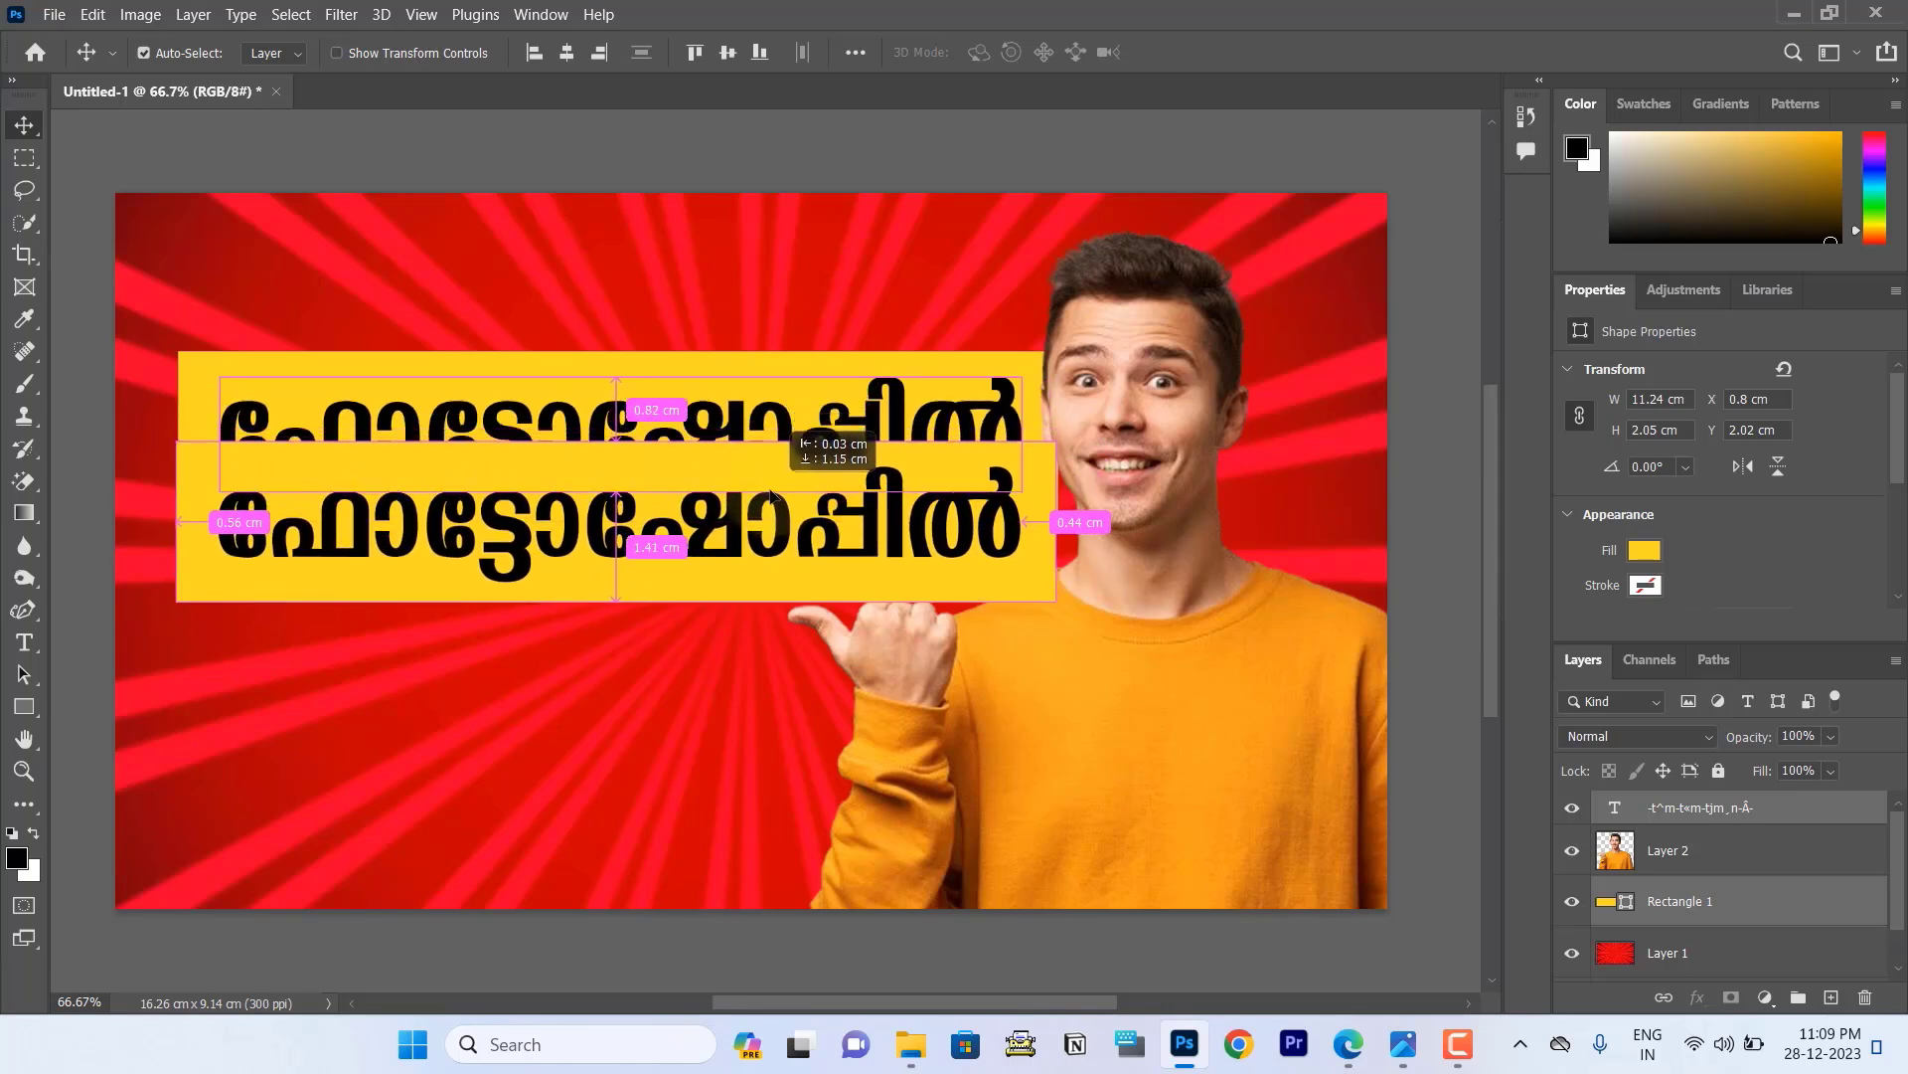
drag(771, 498, 772, 511)
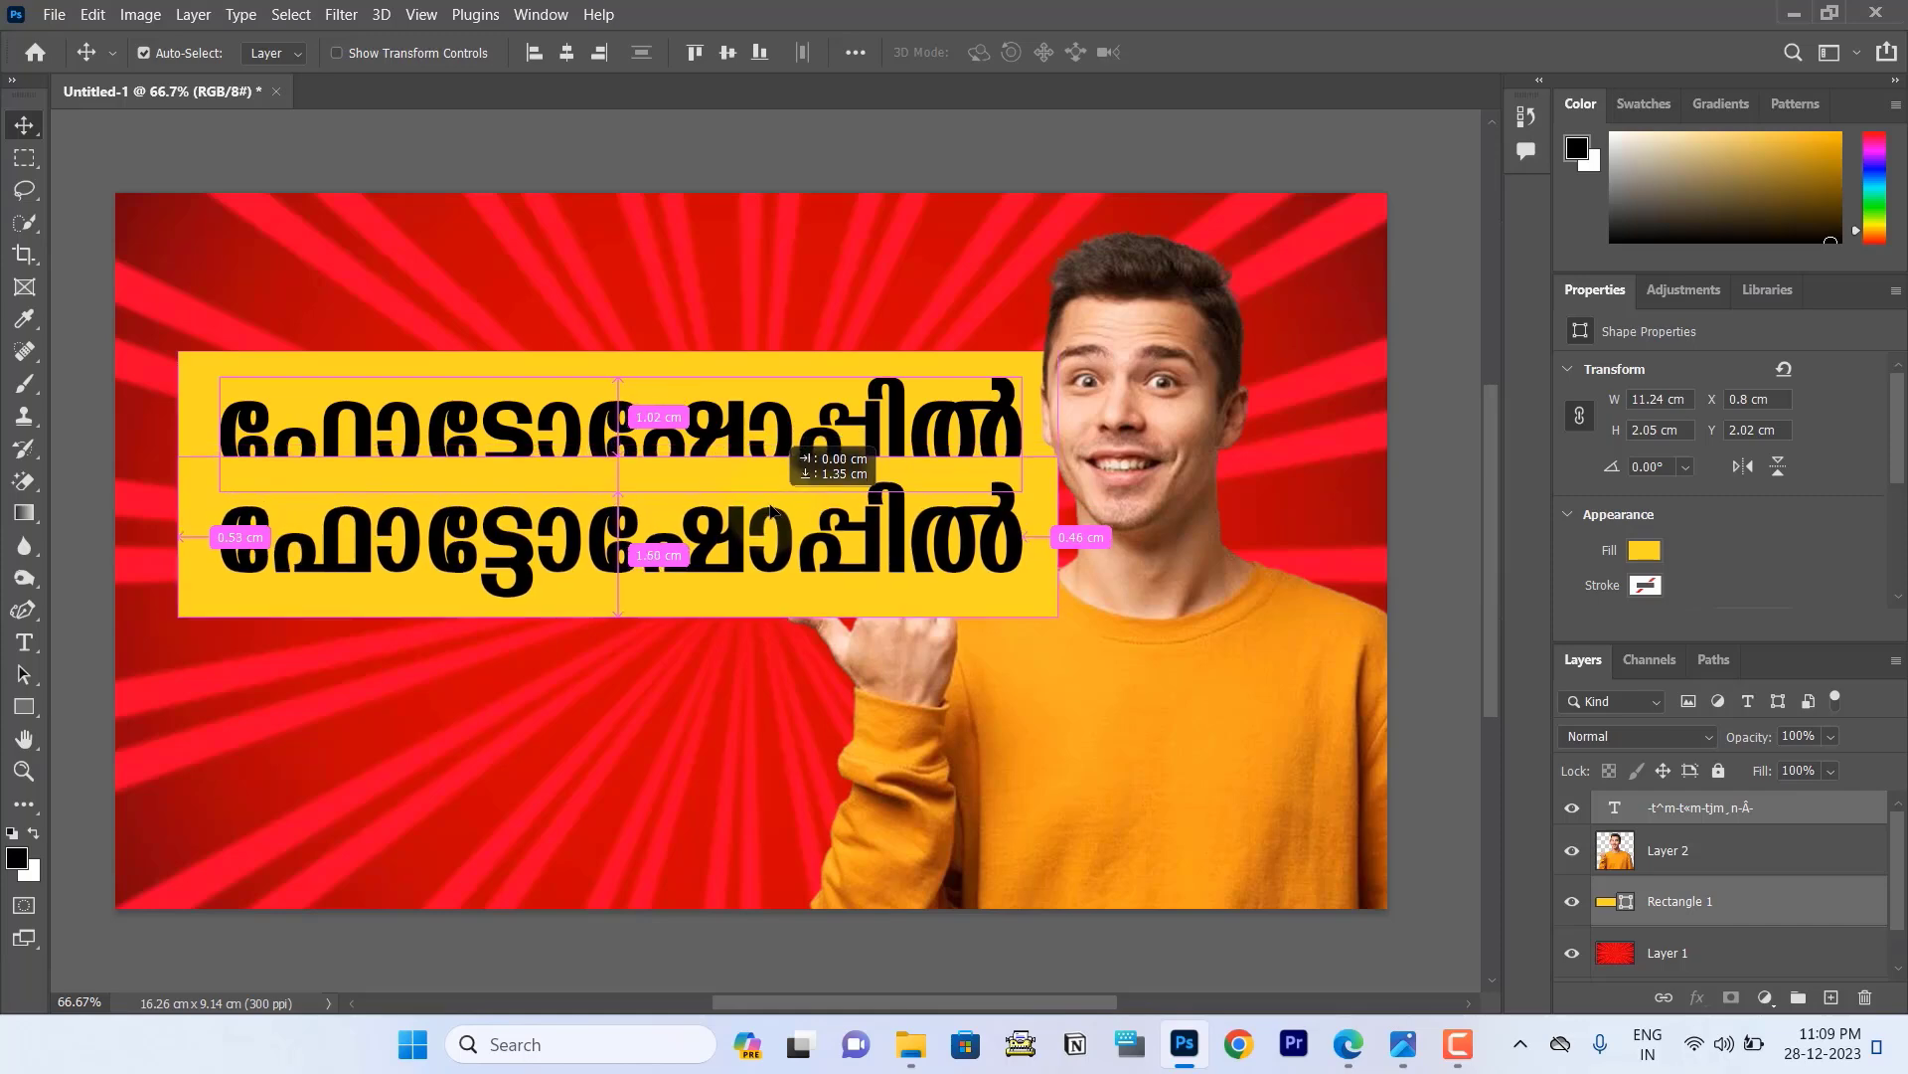
drag(771, 511, 748, 756)
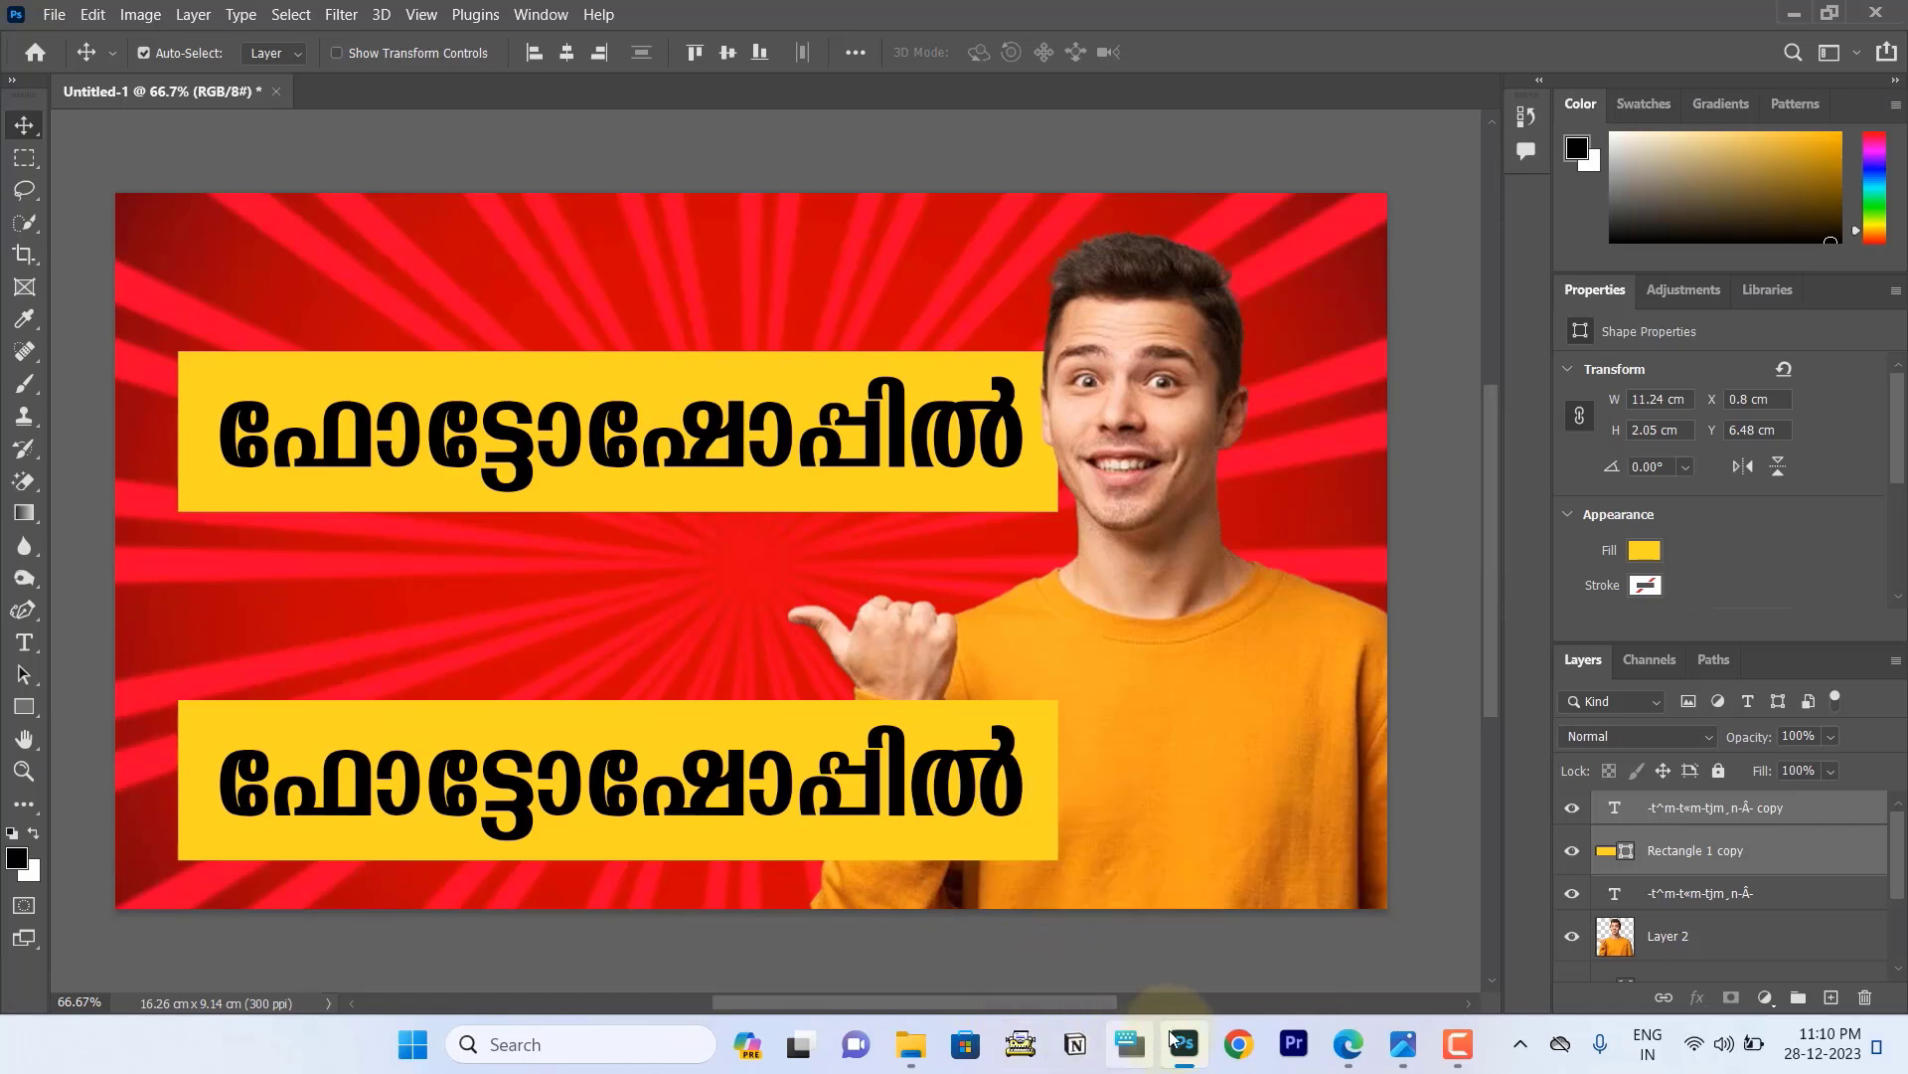
Copy the converted word നിർമിക്കാം from Kuttipencil's FML box and return to Photoshop.
click(1348, 1044)
click(577, 315)
drag(578, 315, 498, 308)
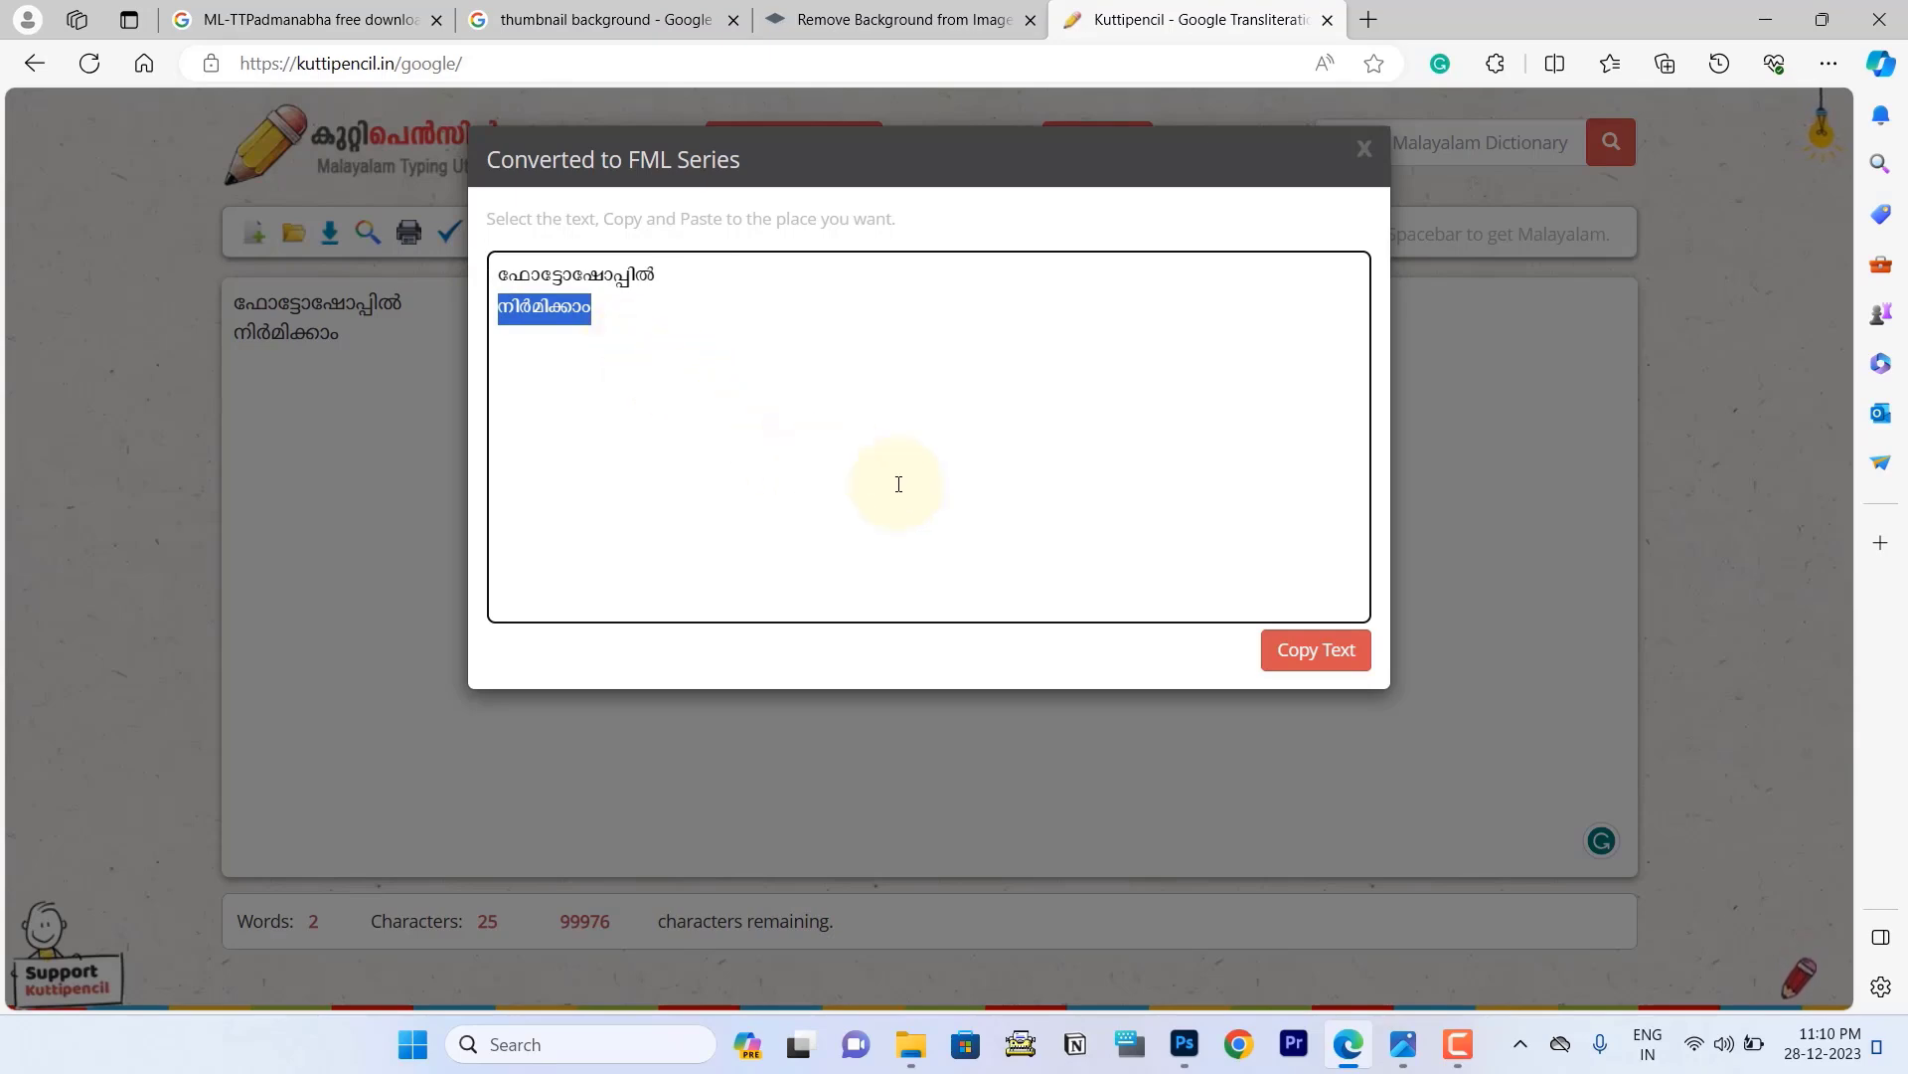
click(1184, 1042)
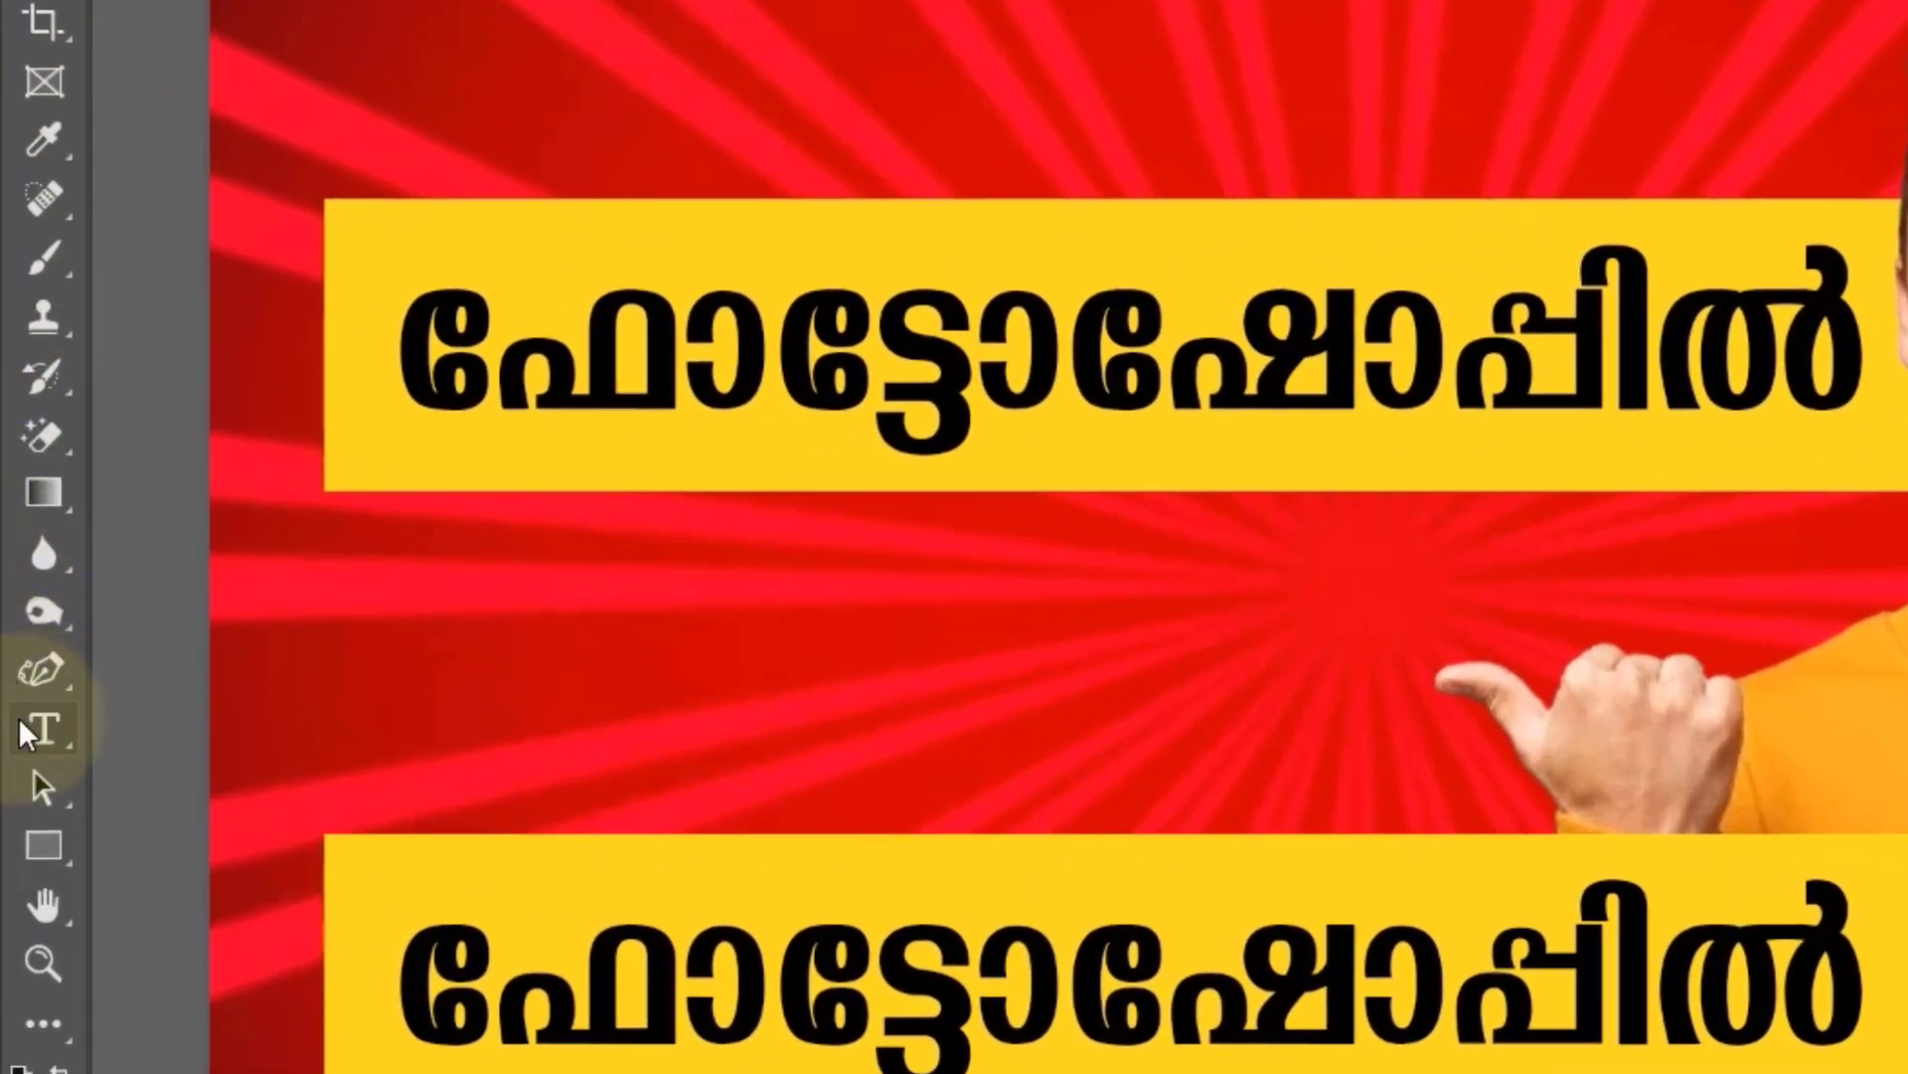
Replace the lower banner's text with the pasted word നിർമിക്കാം and commit it.
click(43, 728)
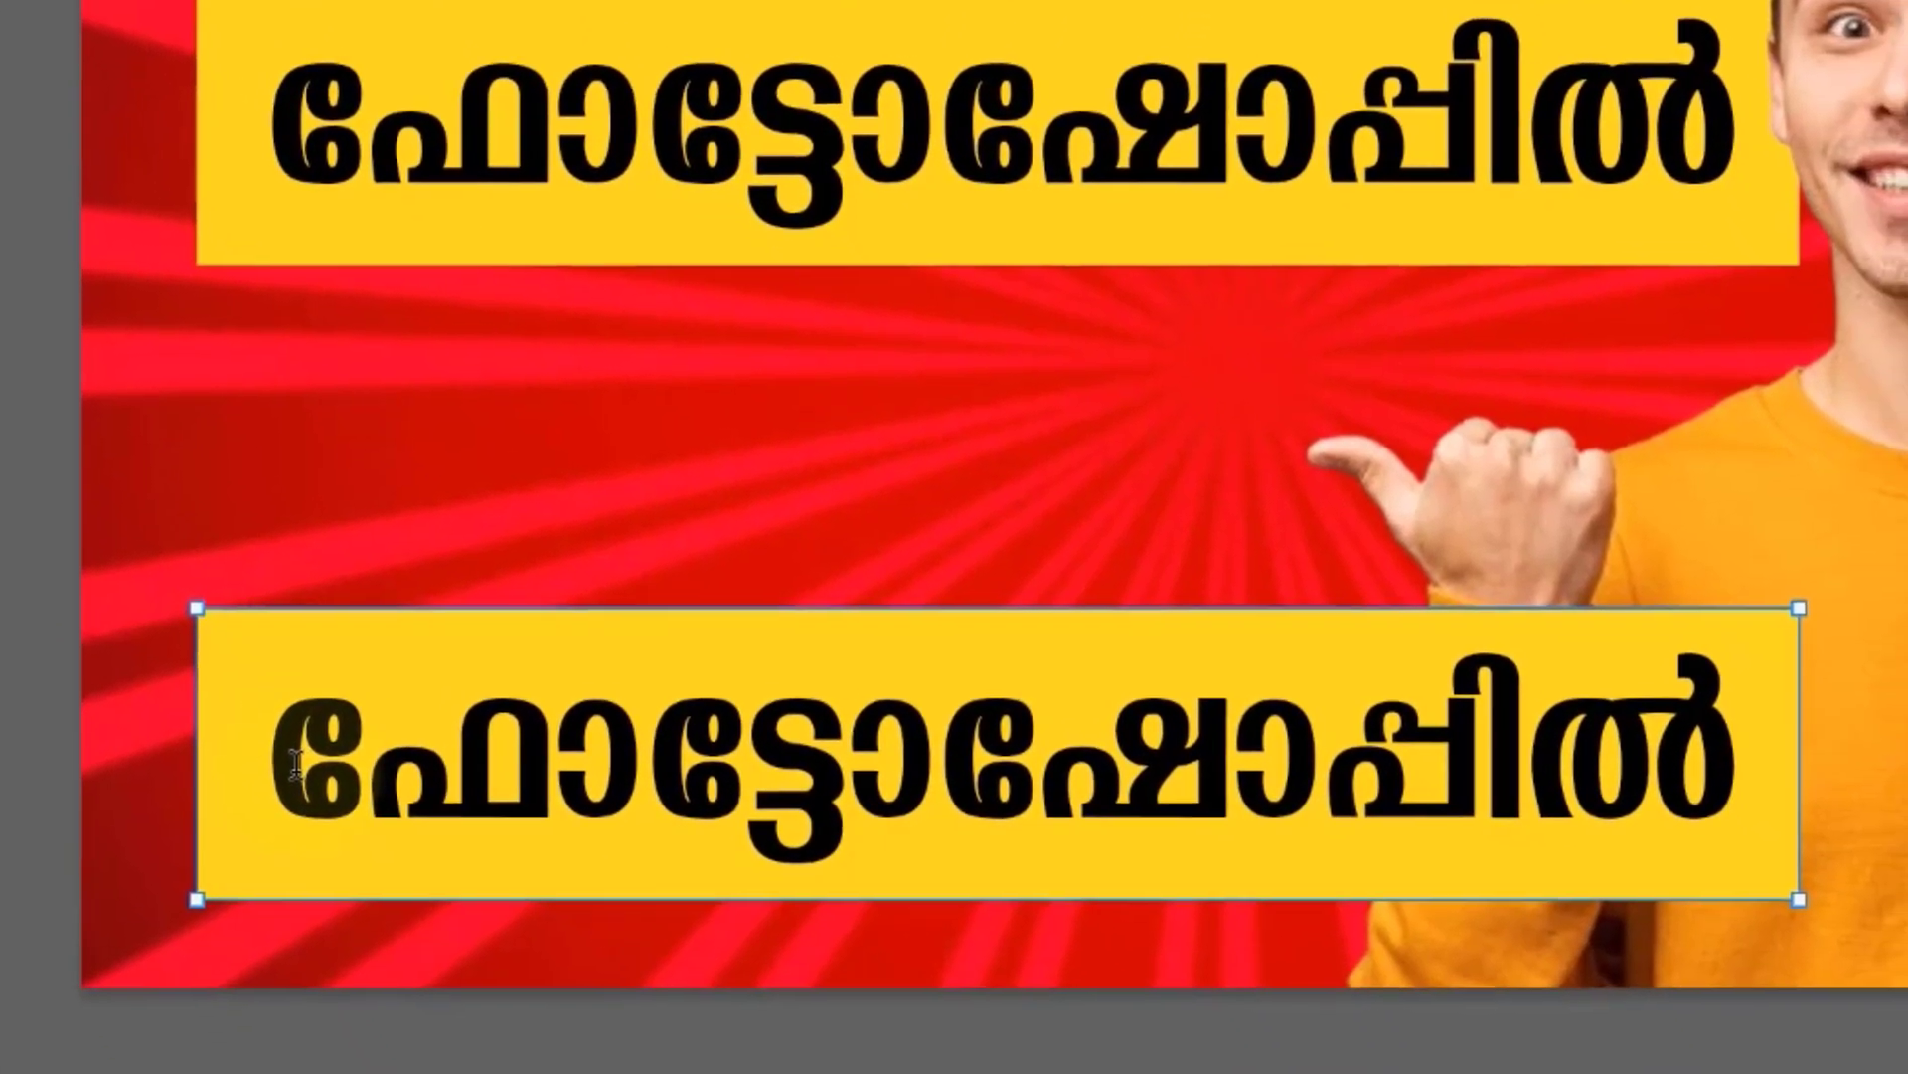
mouse_move(248, 735)
mouse_down()
mouse_move(1208, 723)
mouse_move(1737, 676)
mouse_up()
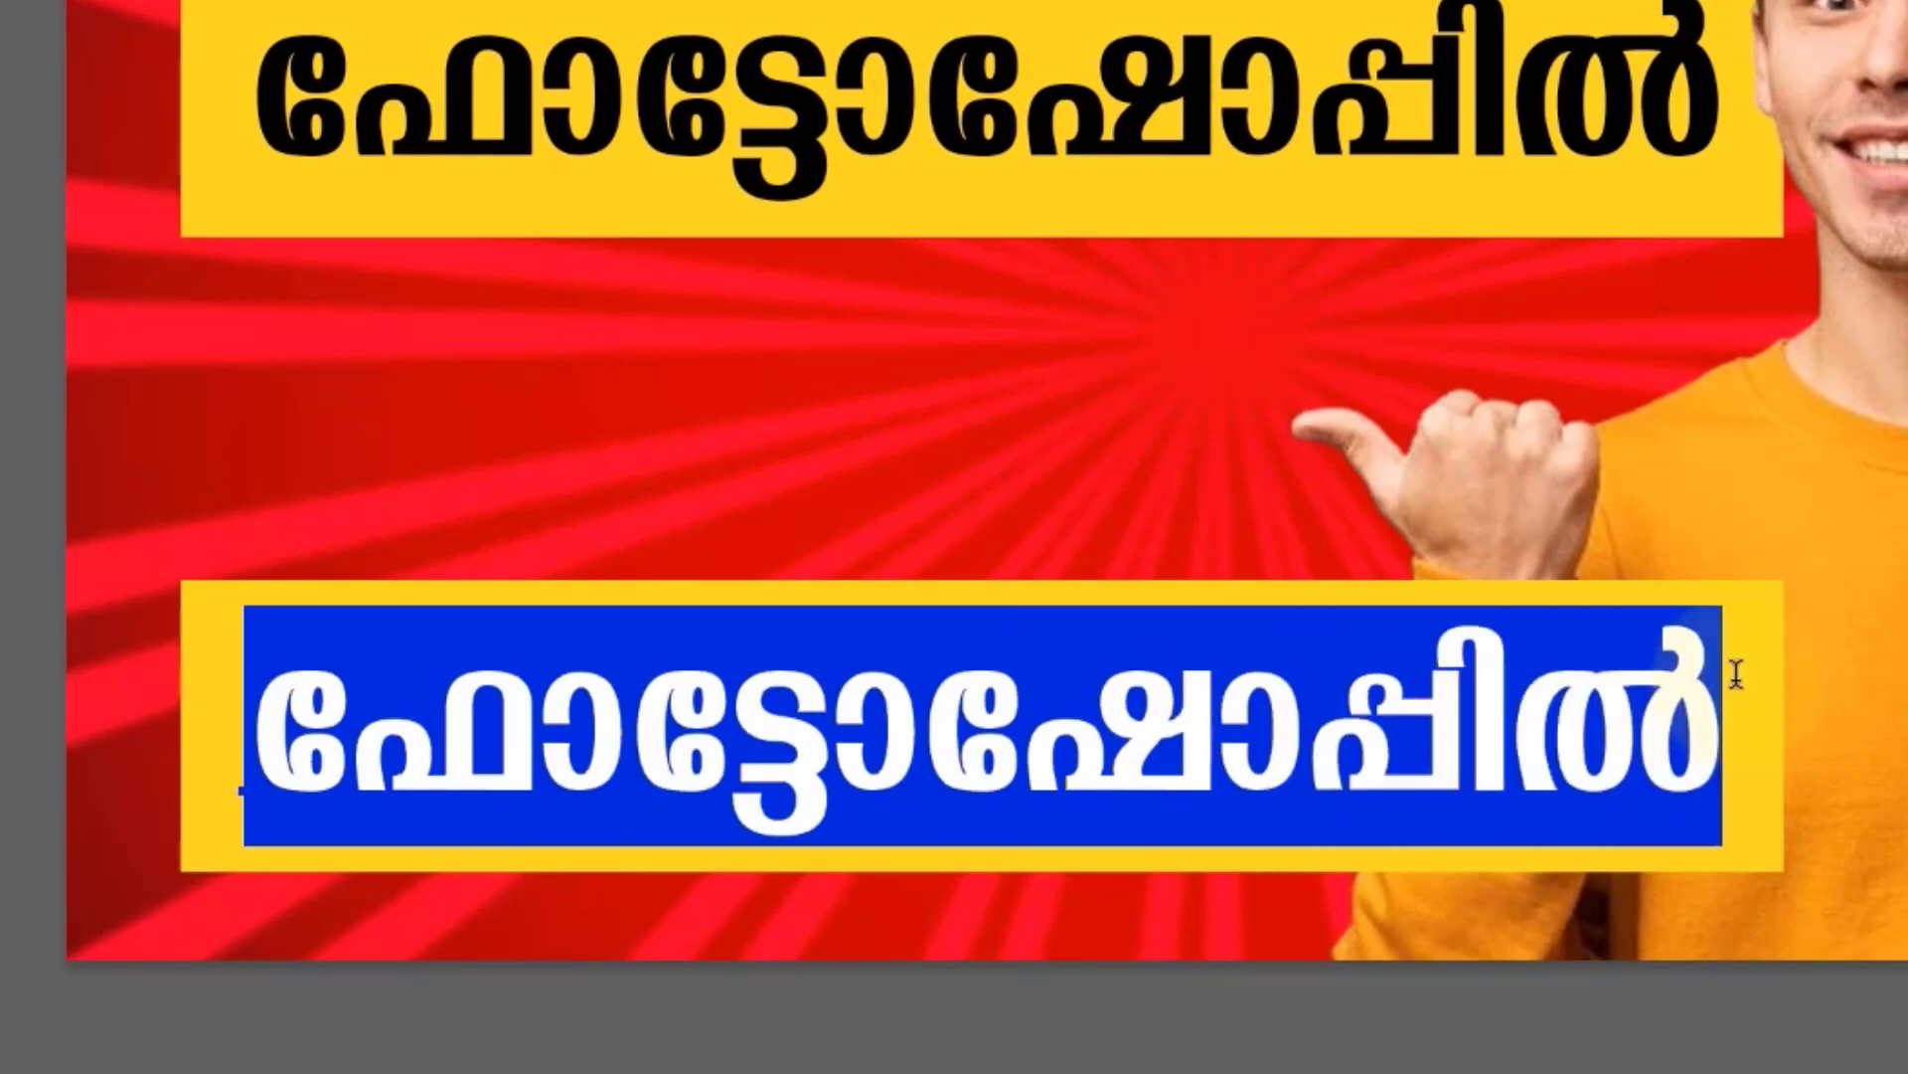
text(നിർമിക്കാം)
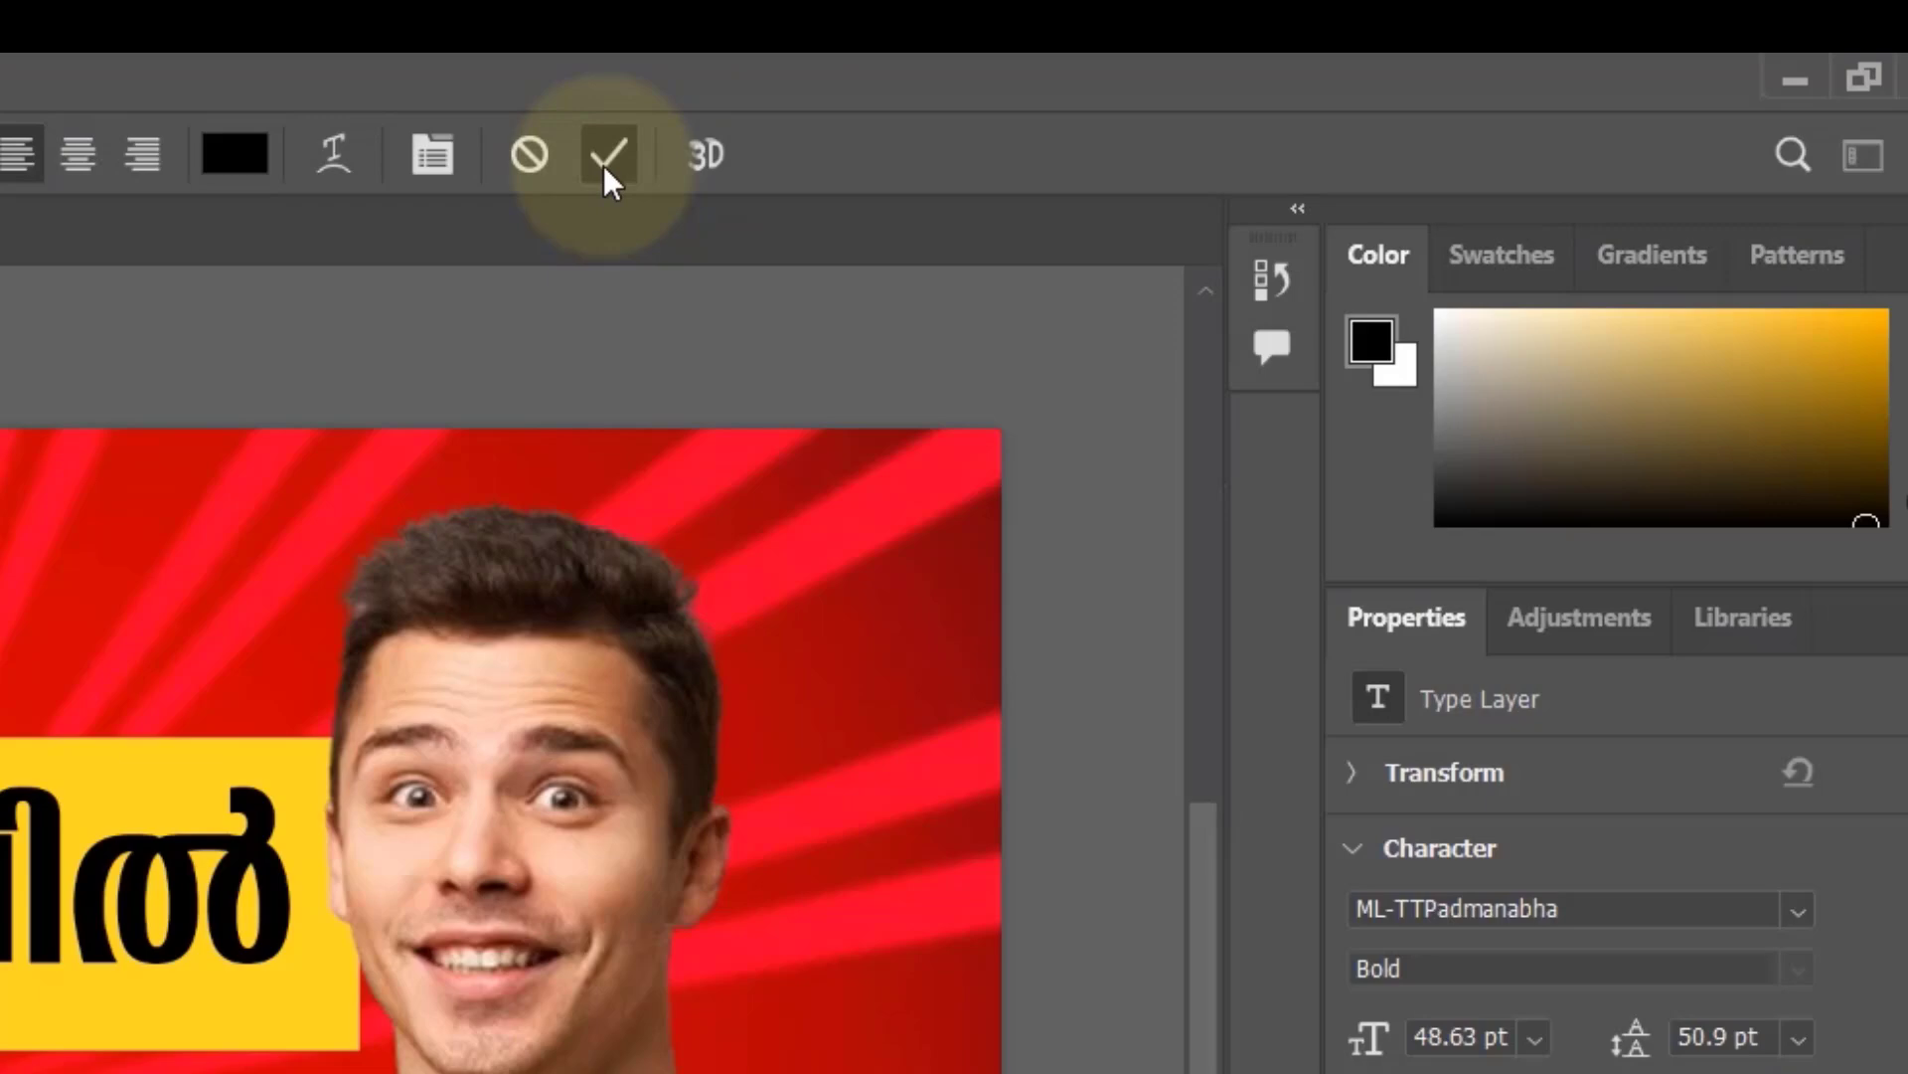
click(605, 165)
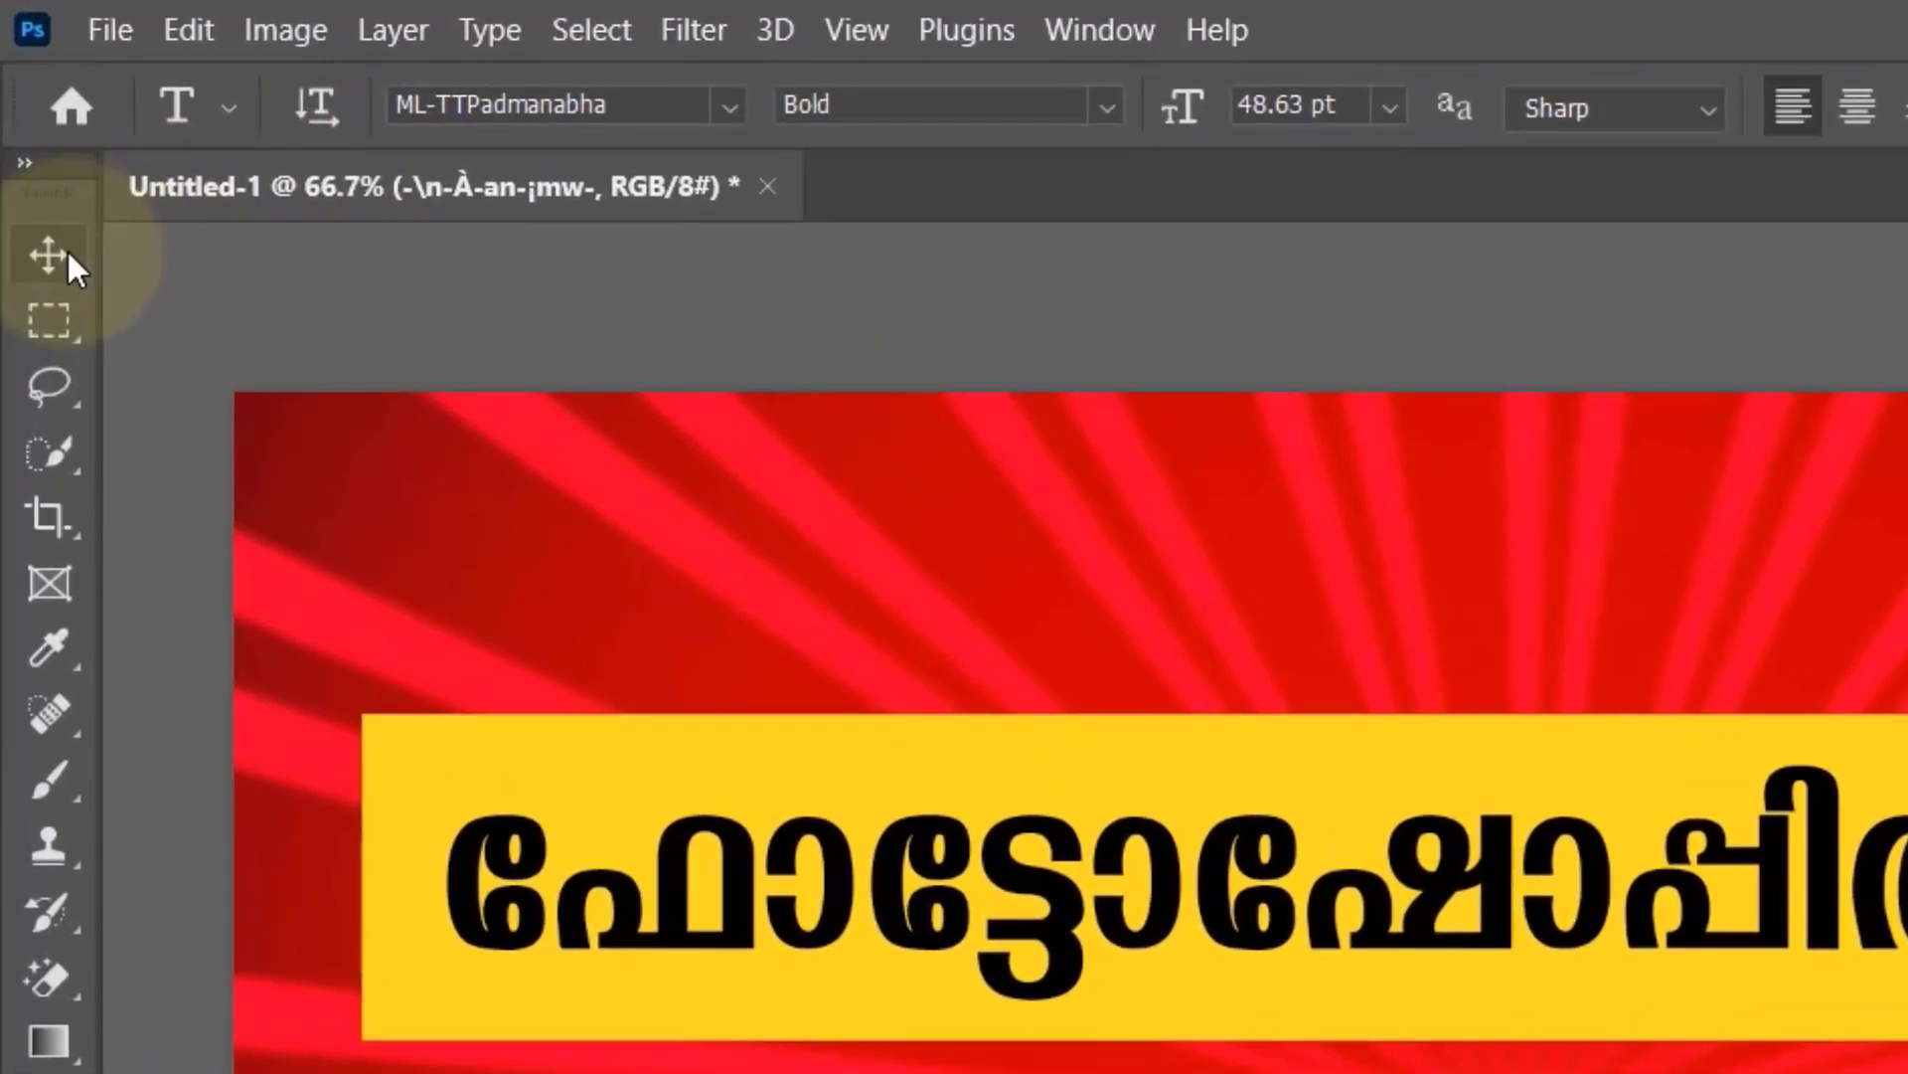
click(67, 254)
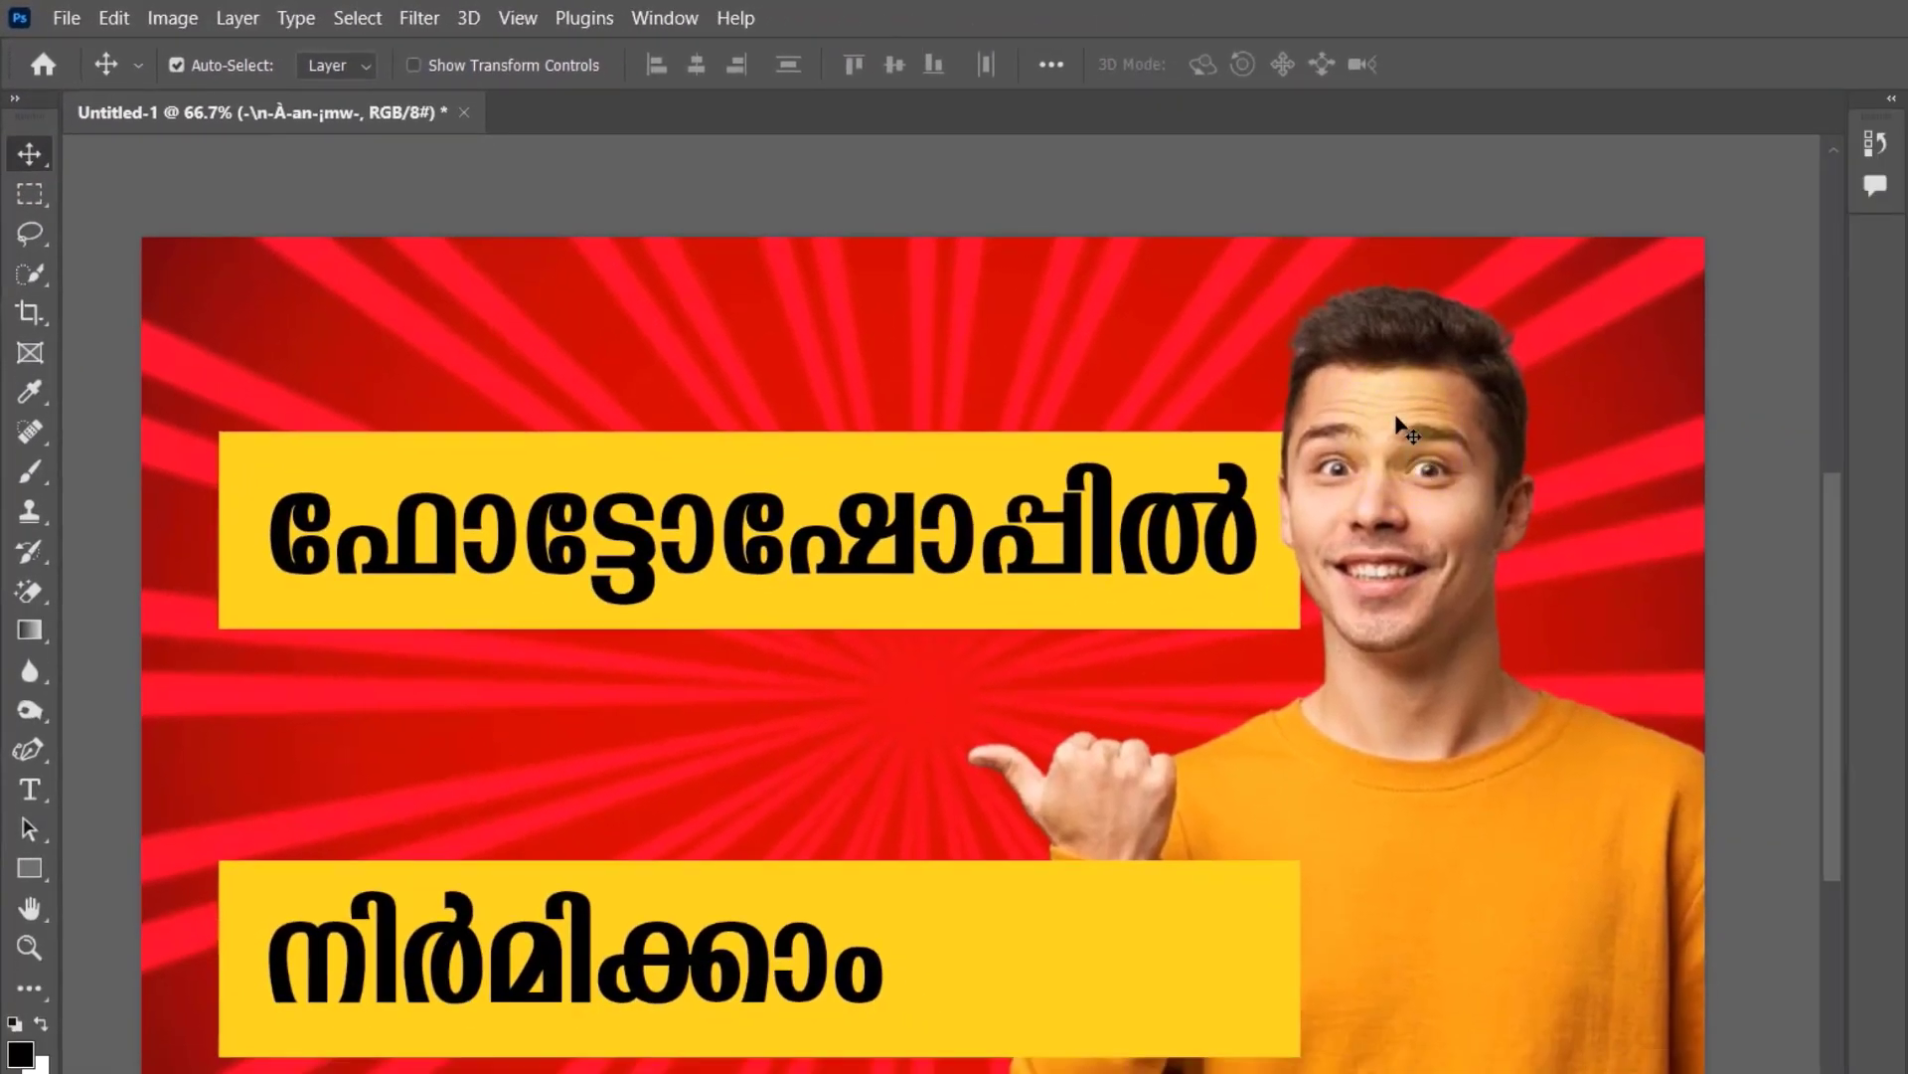
Bring the man's photo layer, Layer 2, to the front of the stack.
right_click(1397, 419)
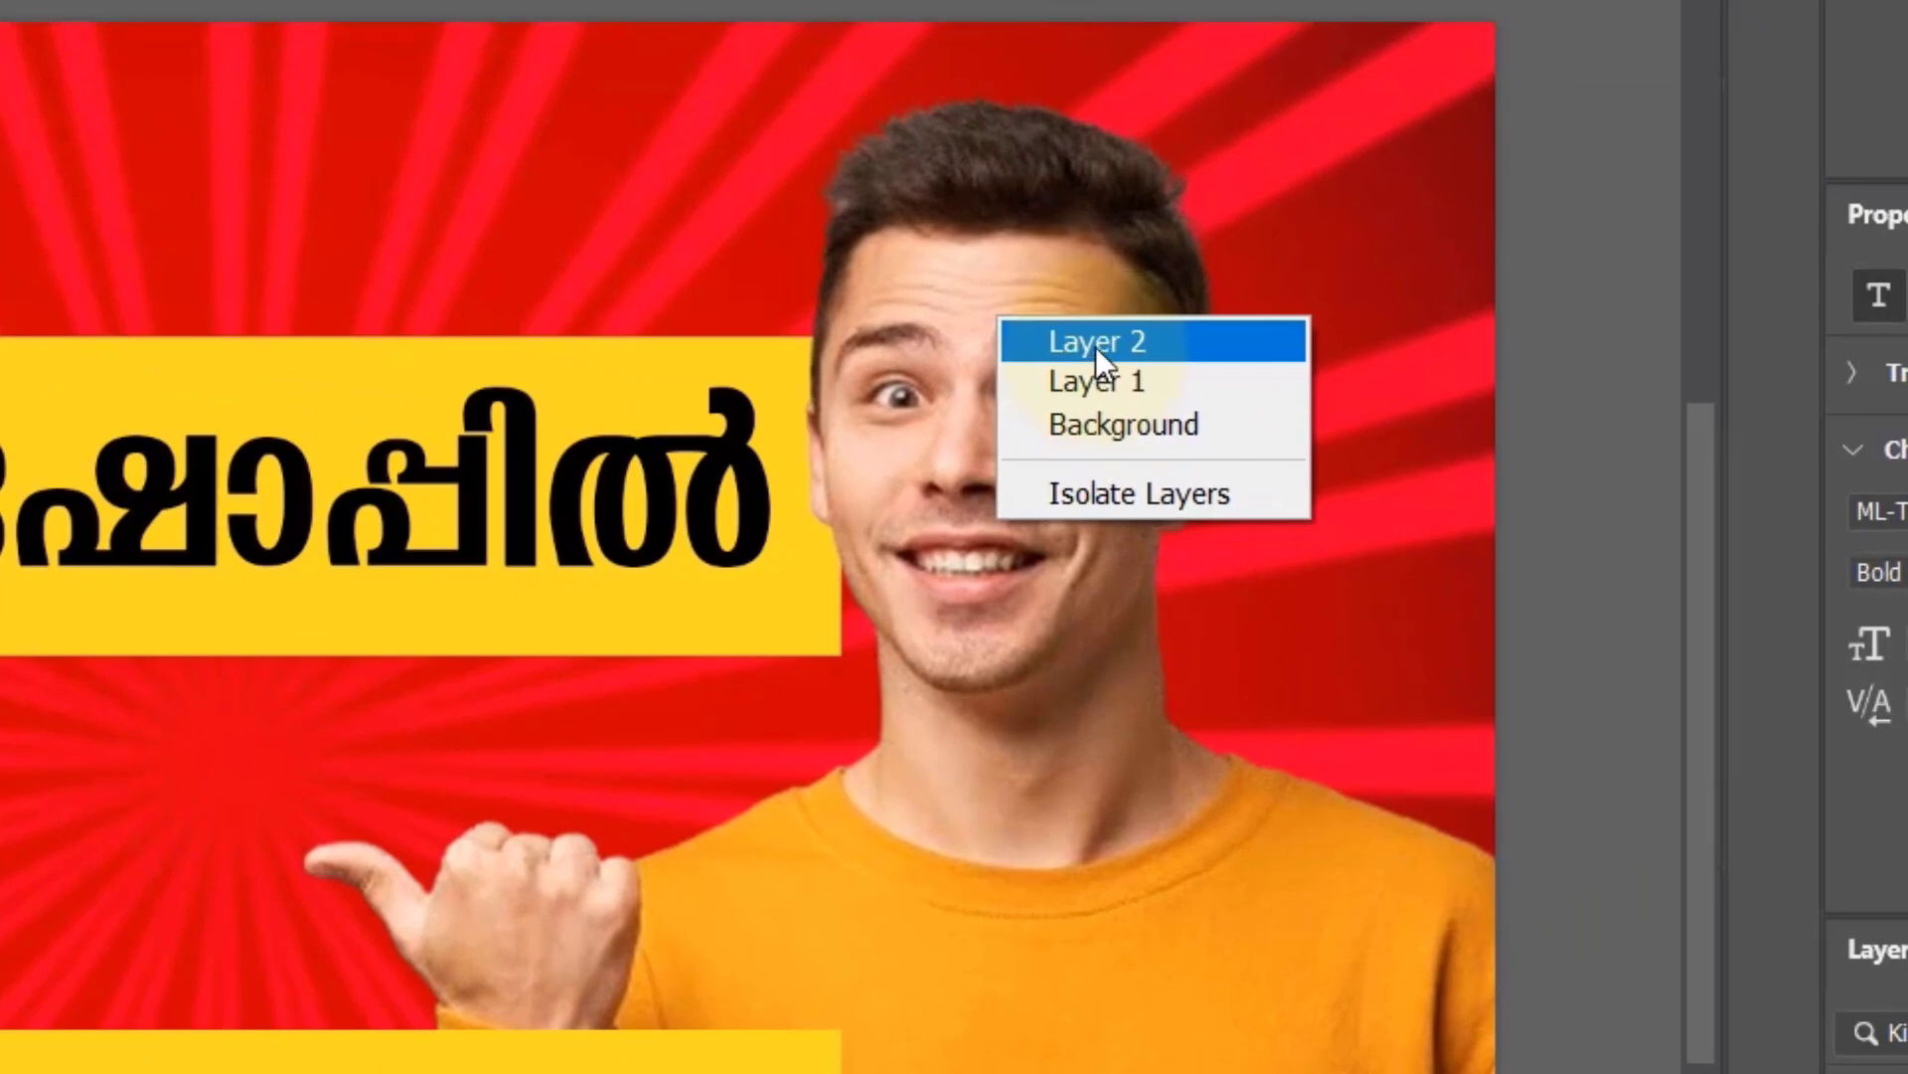
click(1095, 346)
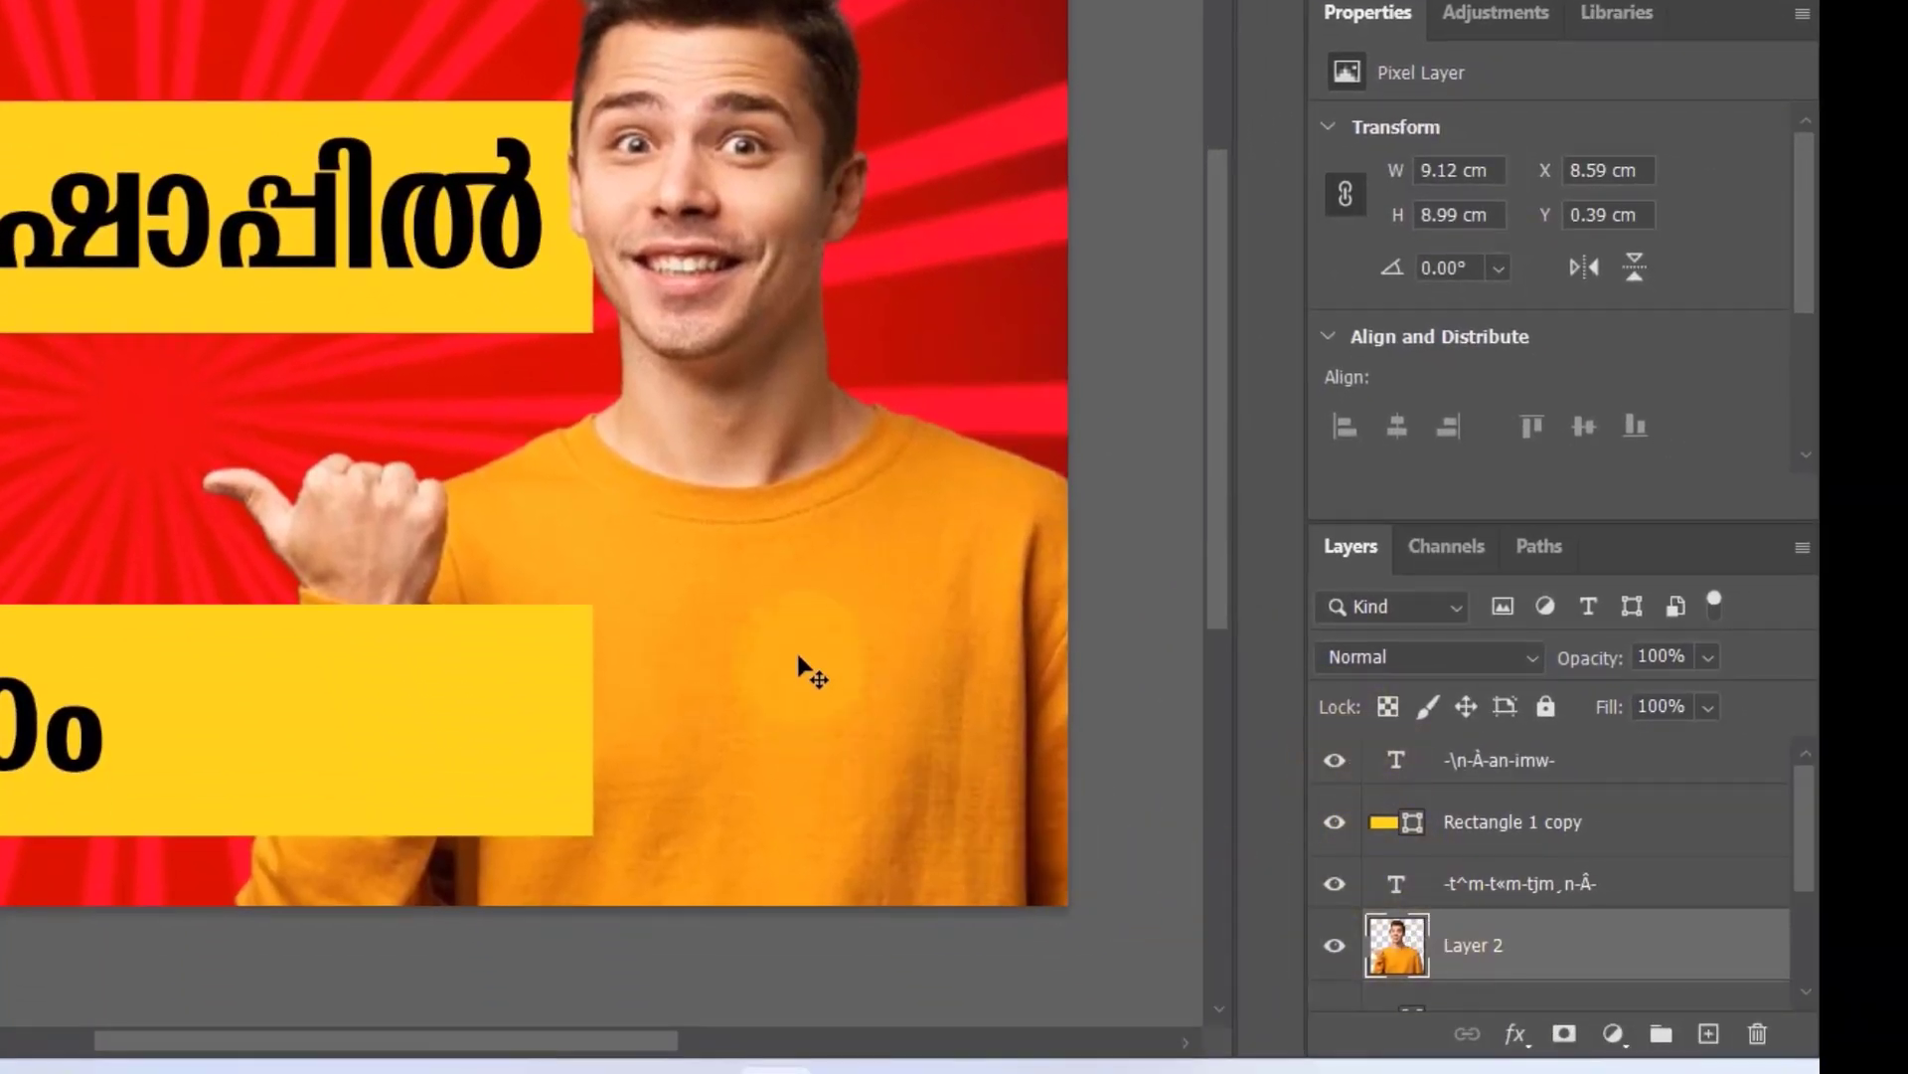
key(ctrl)
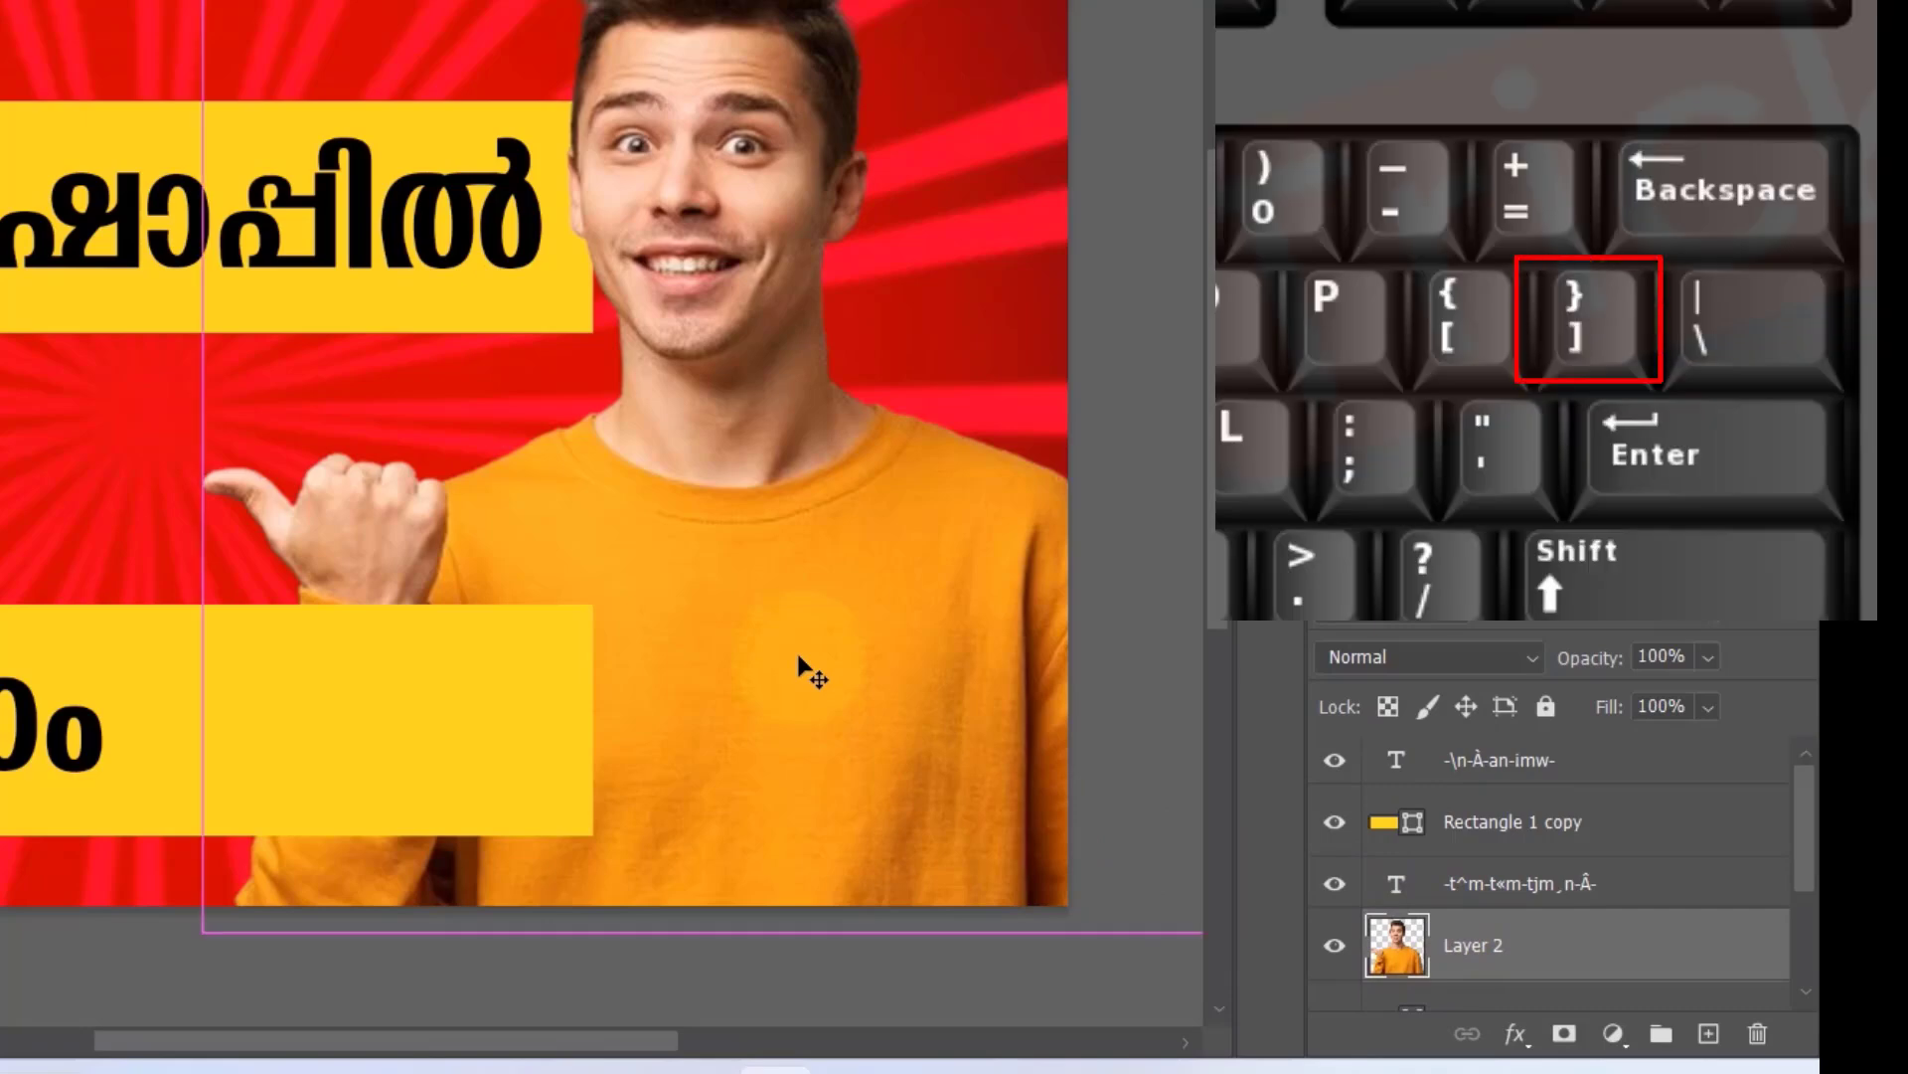
key(ctrl+shift+bracketright)
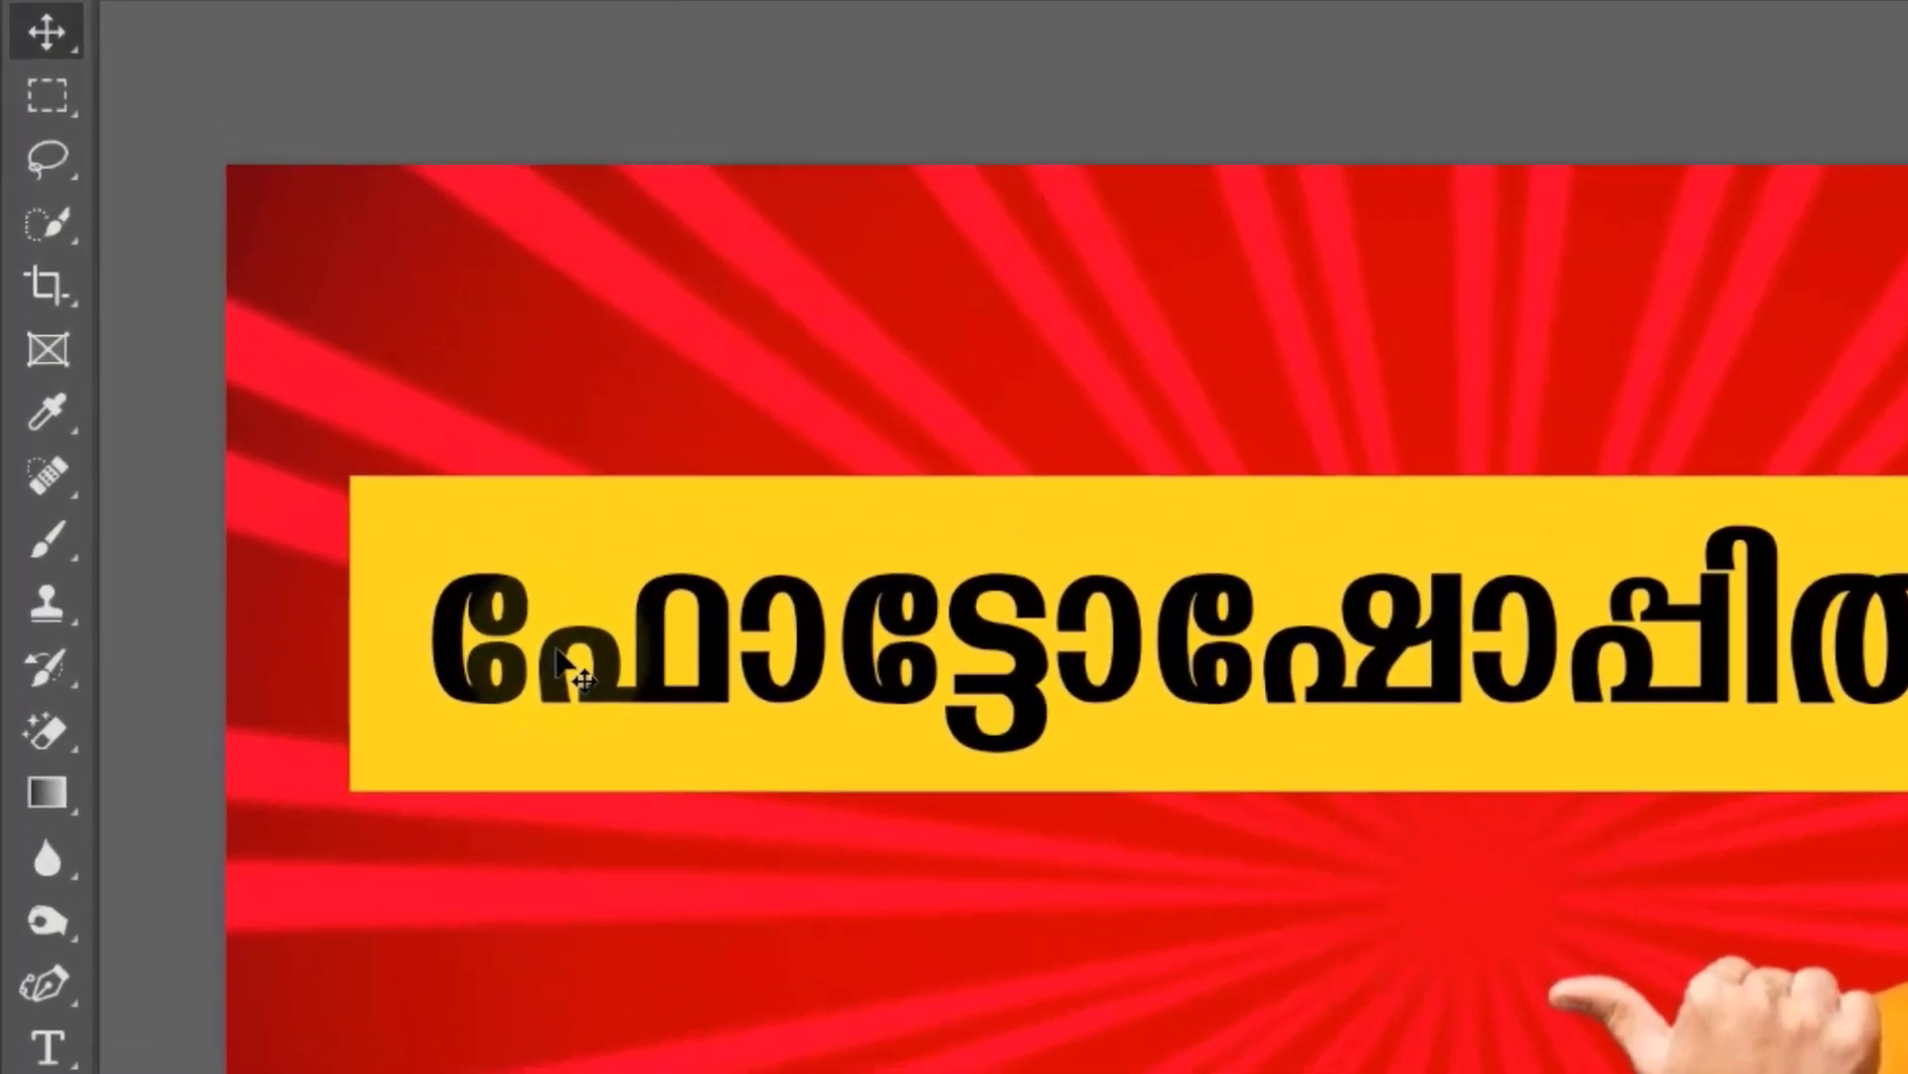
Select the upper heading text layer, then the upper yellow Rectangle 1 banner.
right_click(519, 635)
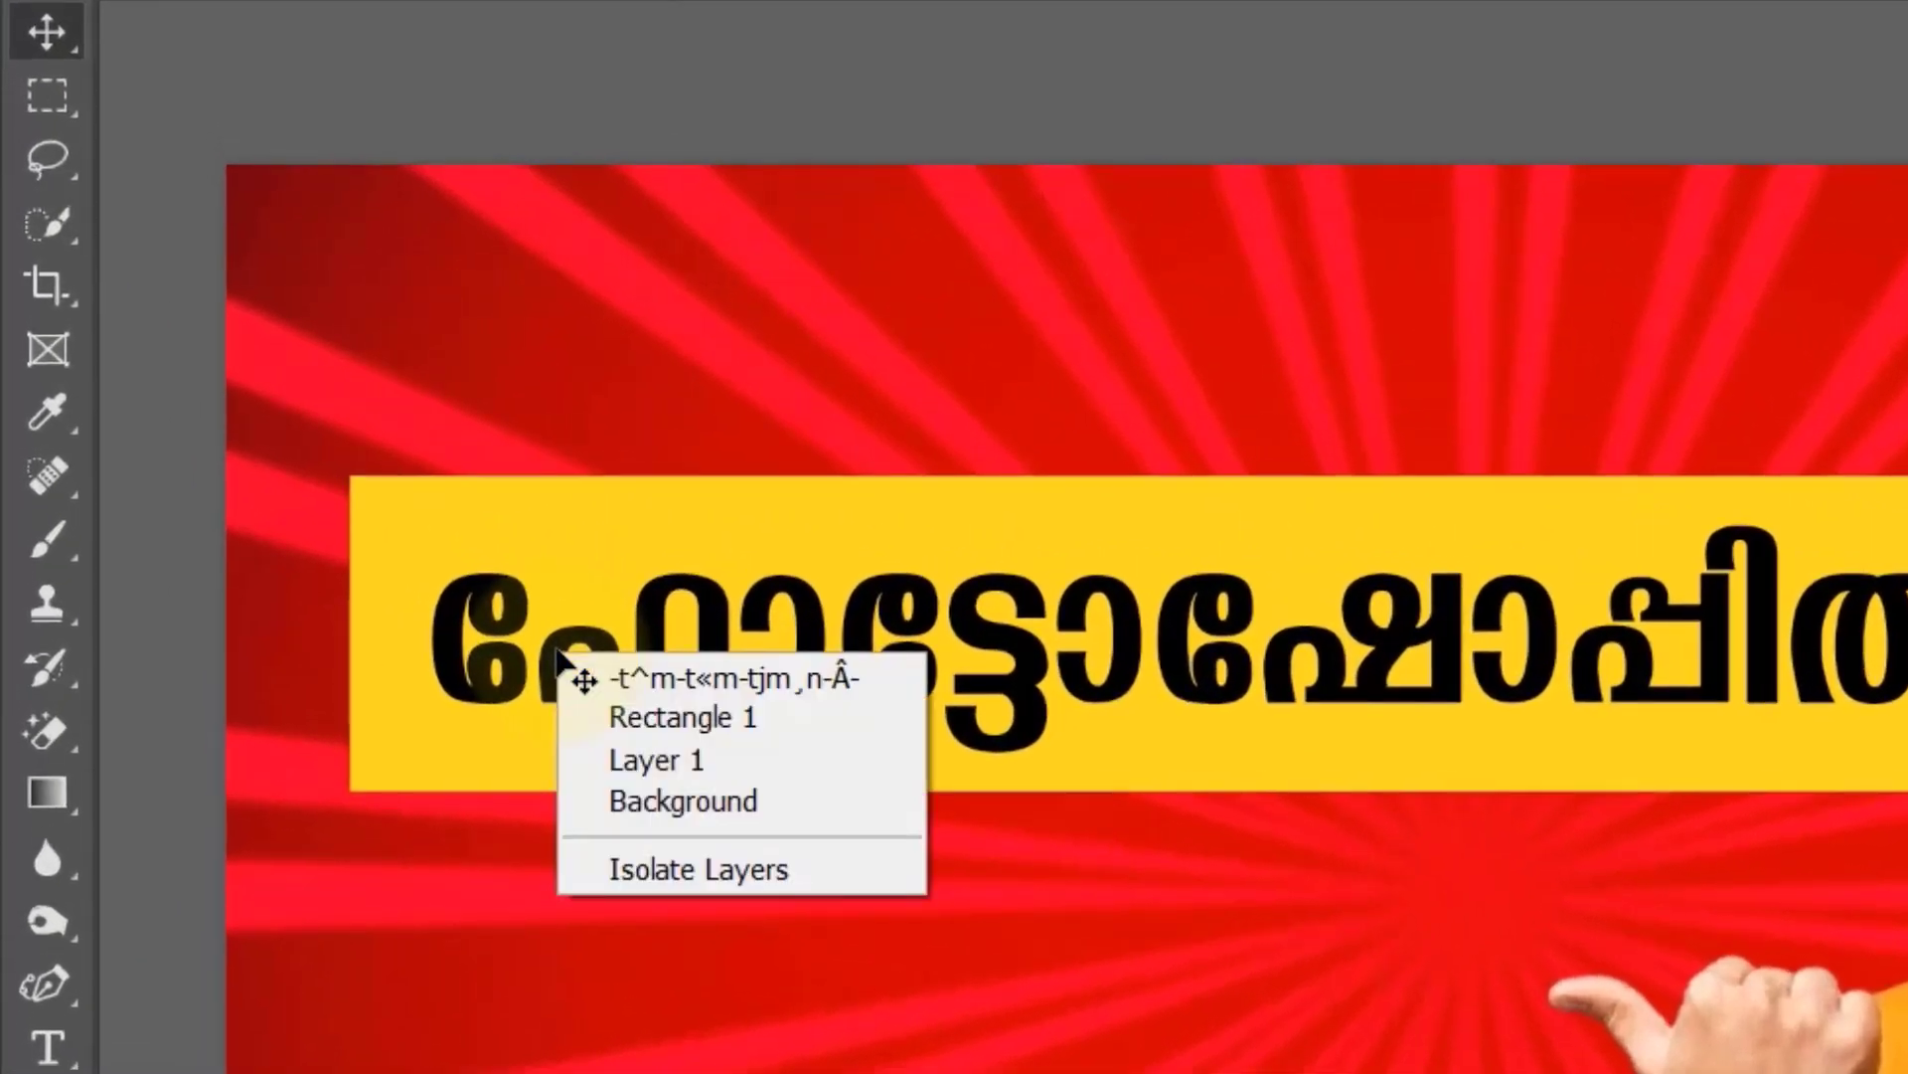
click(666, 683)
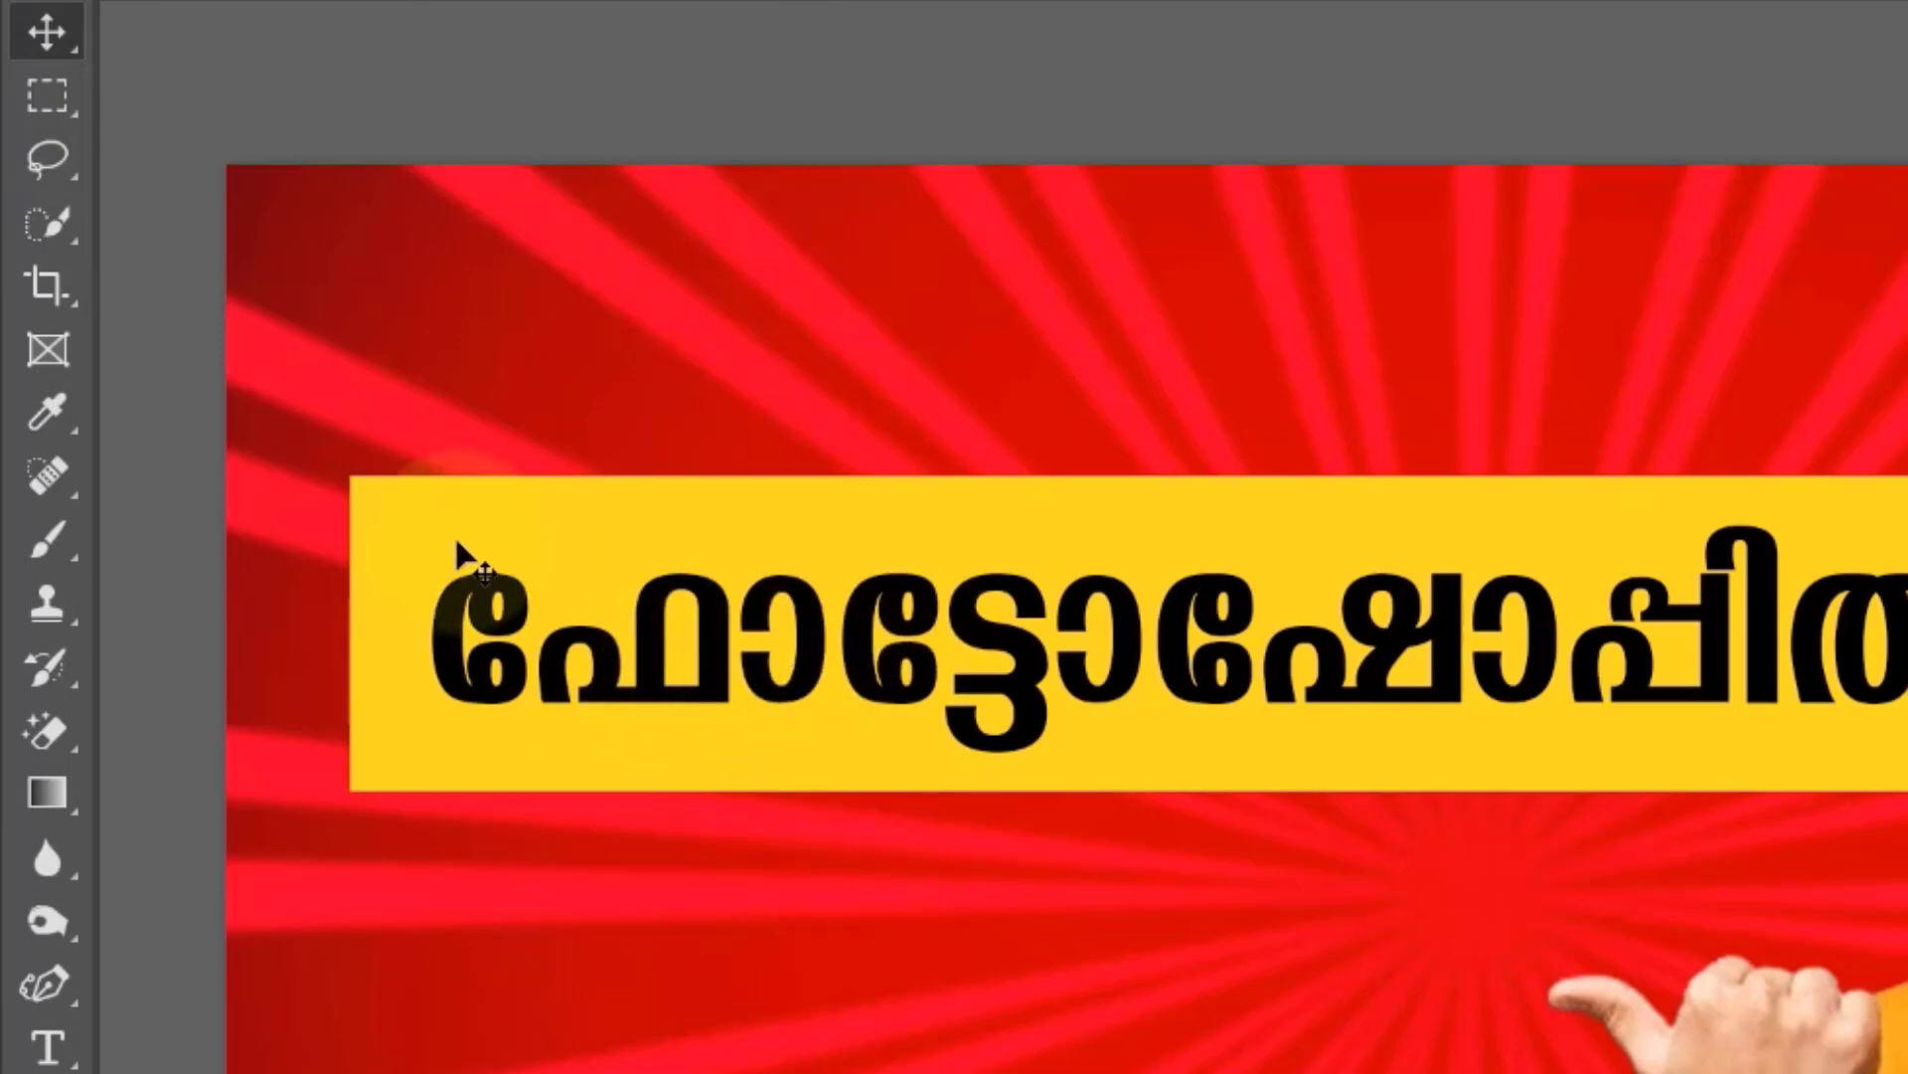
right_click(374, 507)
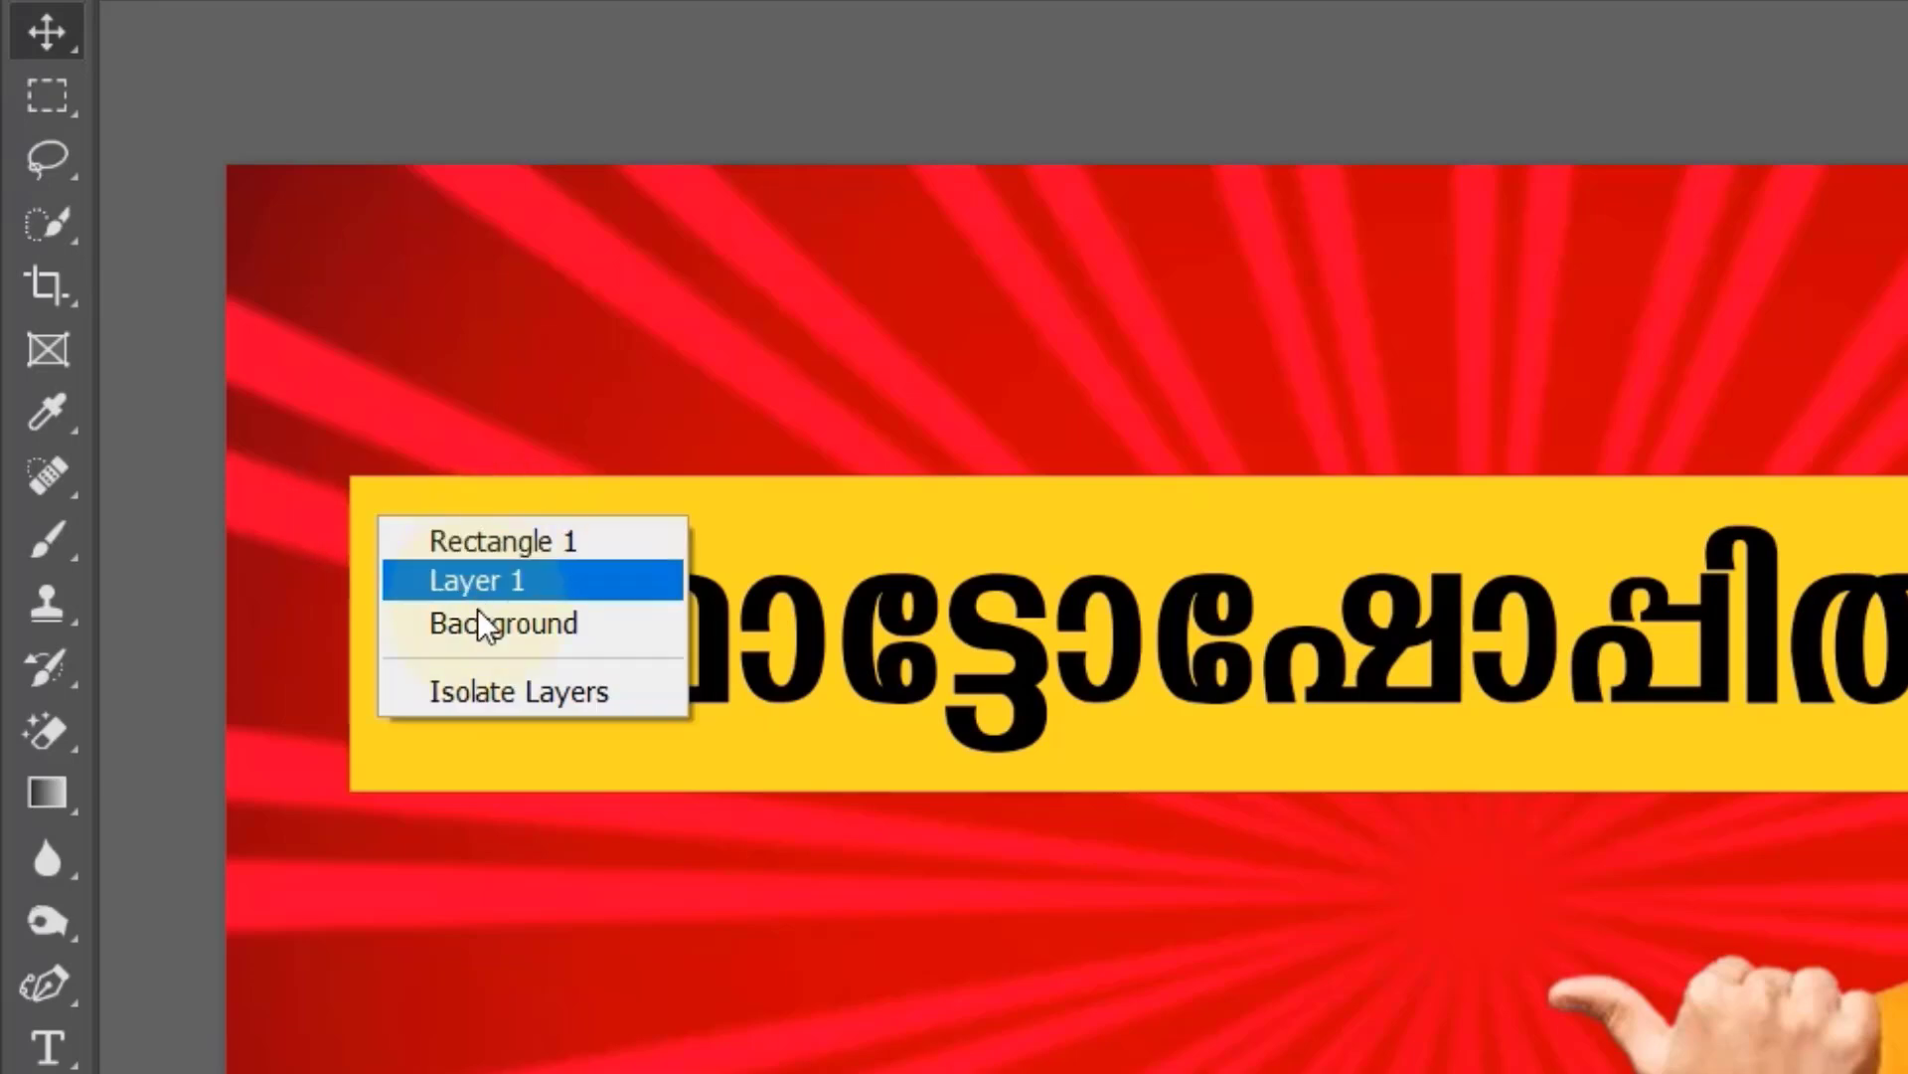
click(575, 551)
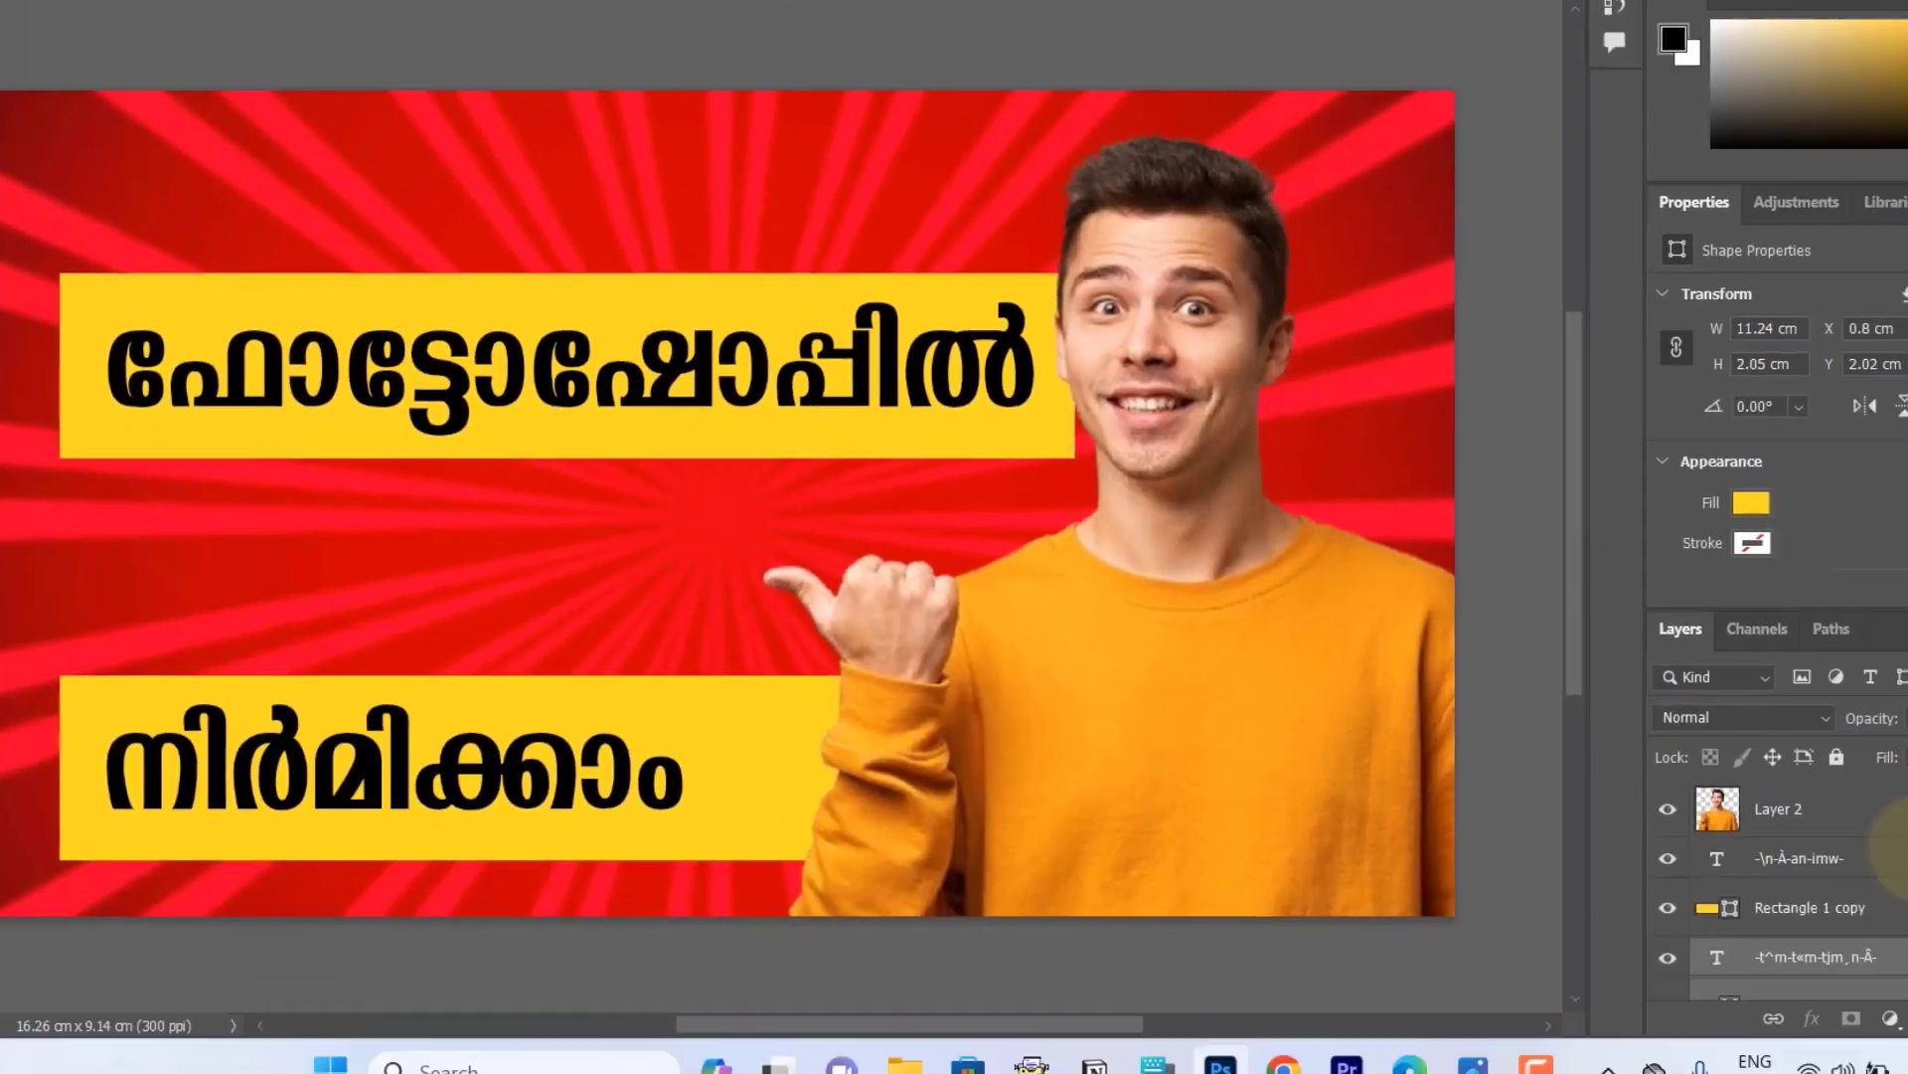
scroll(1879, 874, down, 2)
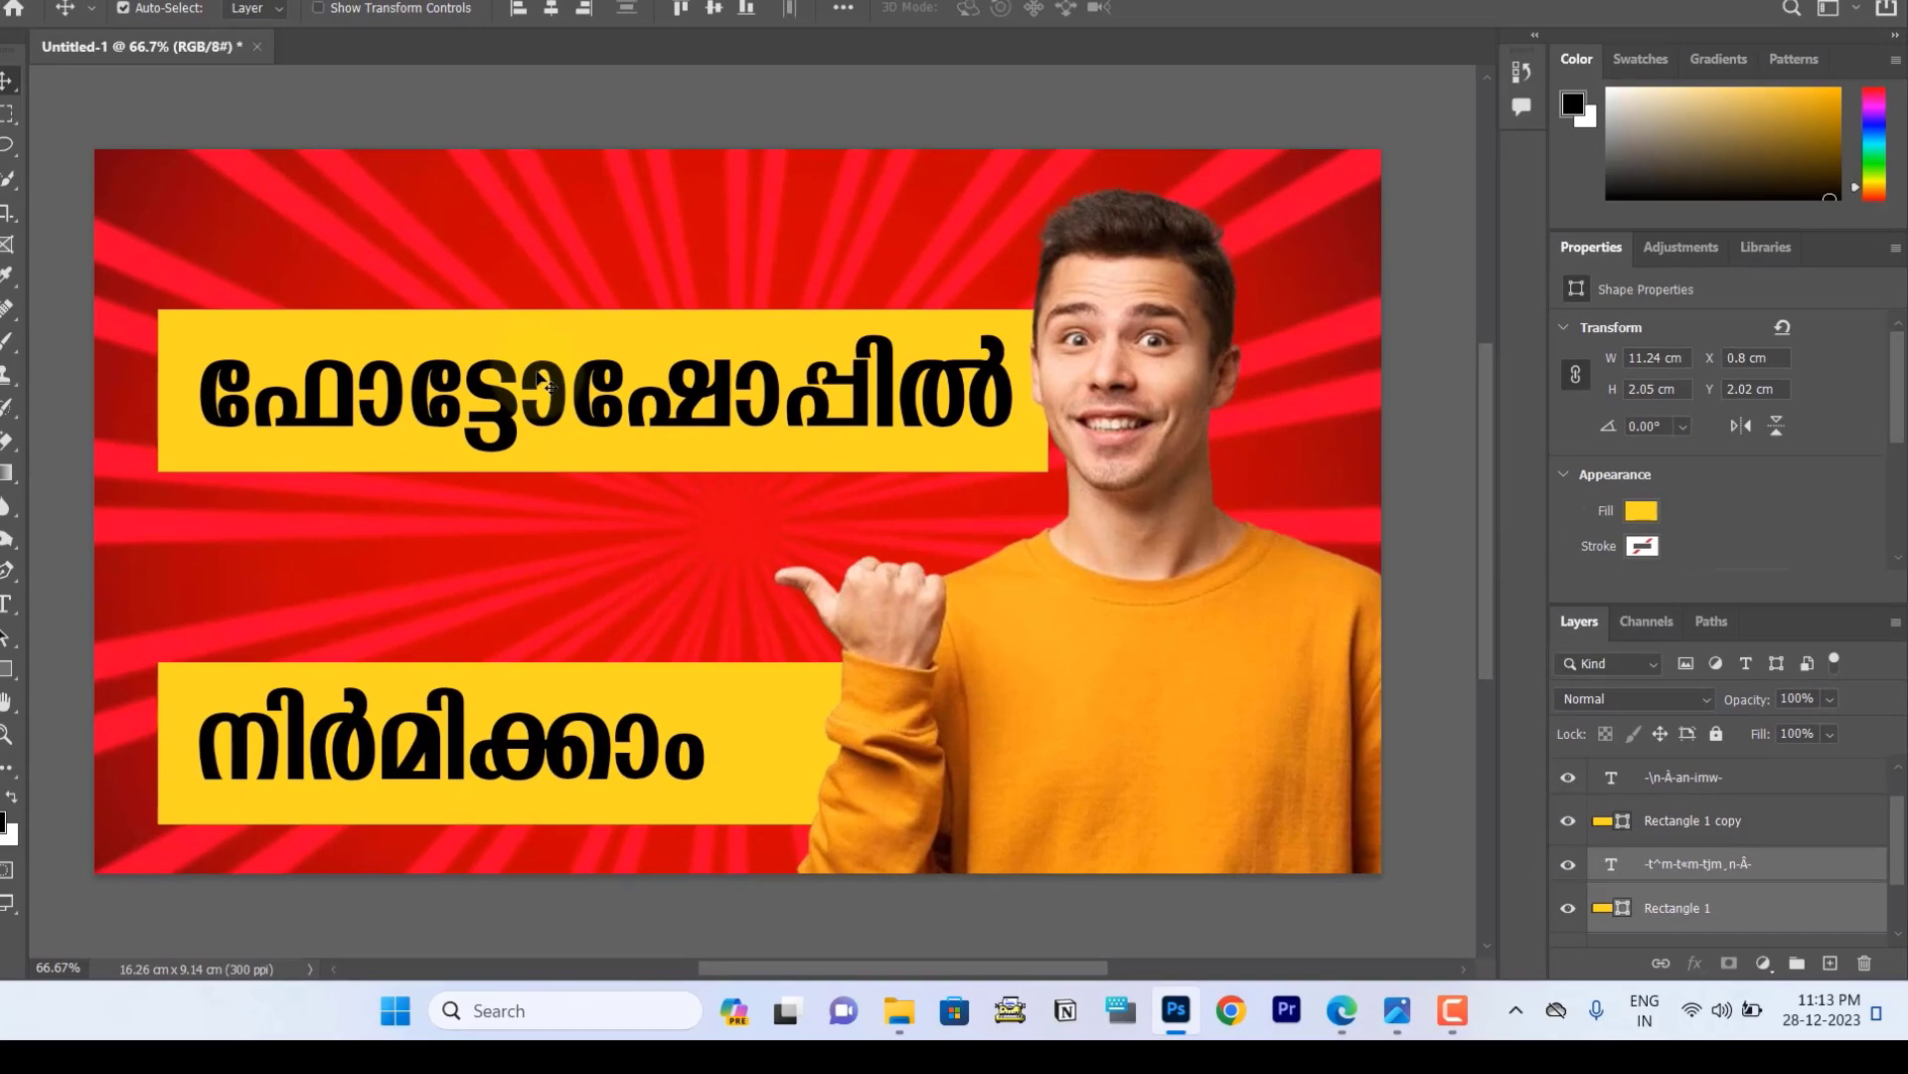
Copy the upper banner and text down to form a middle banner, and select its text.
drag(538, 380, 543, 571)
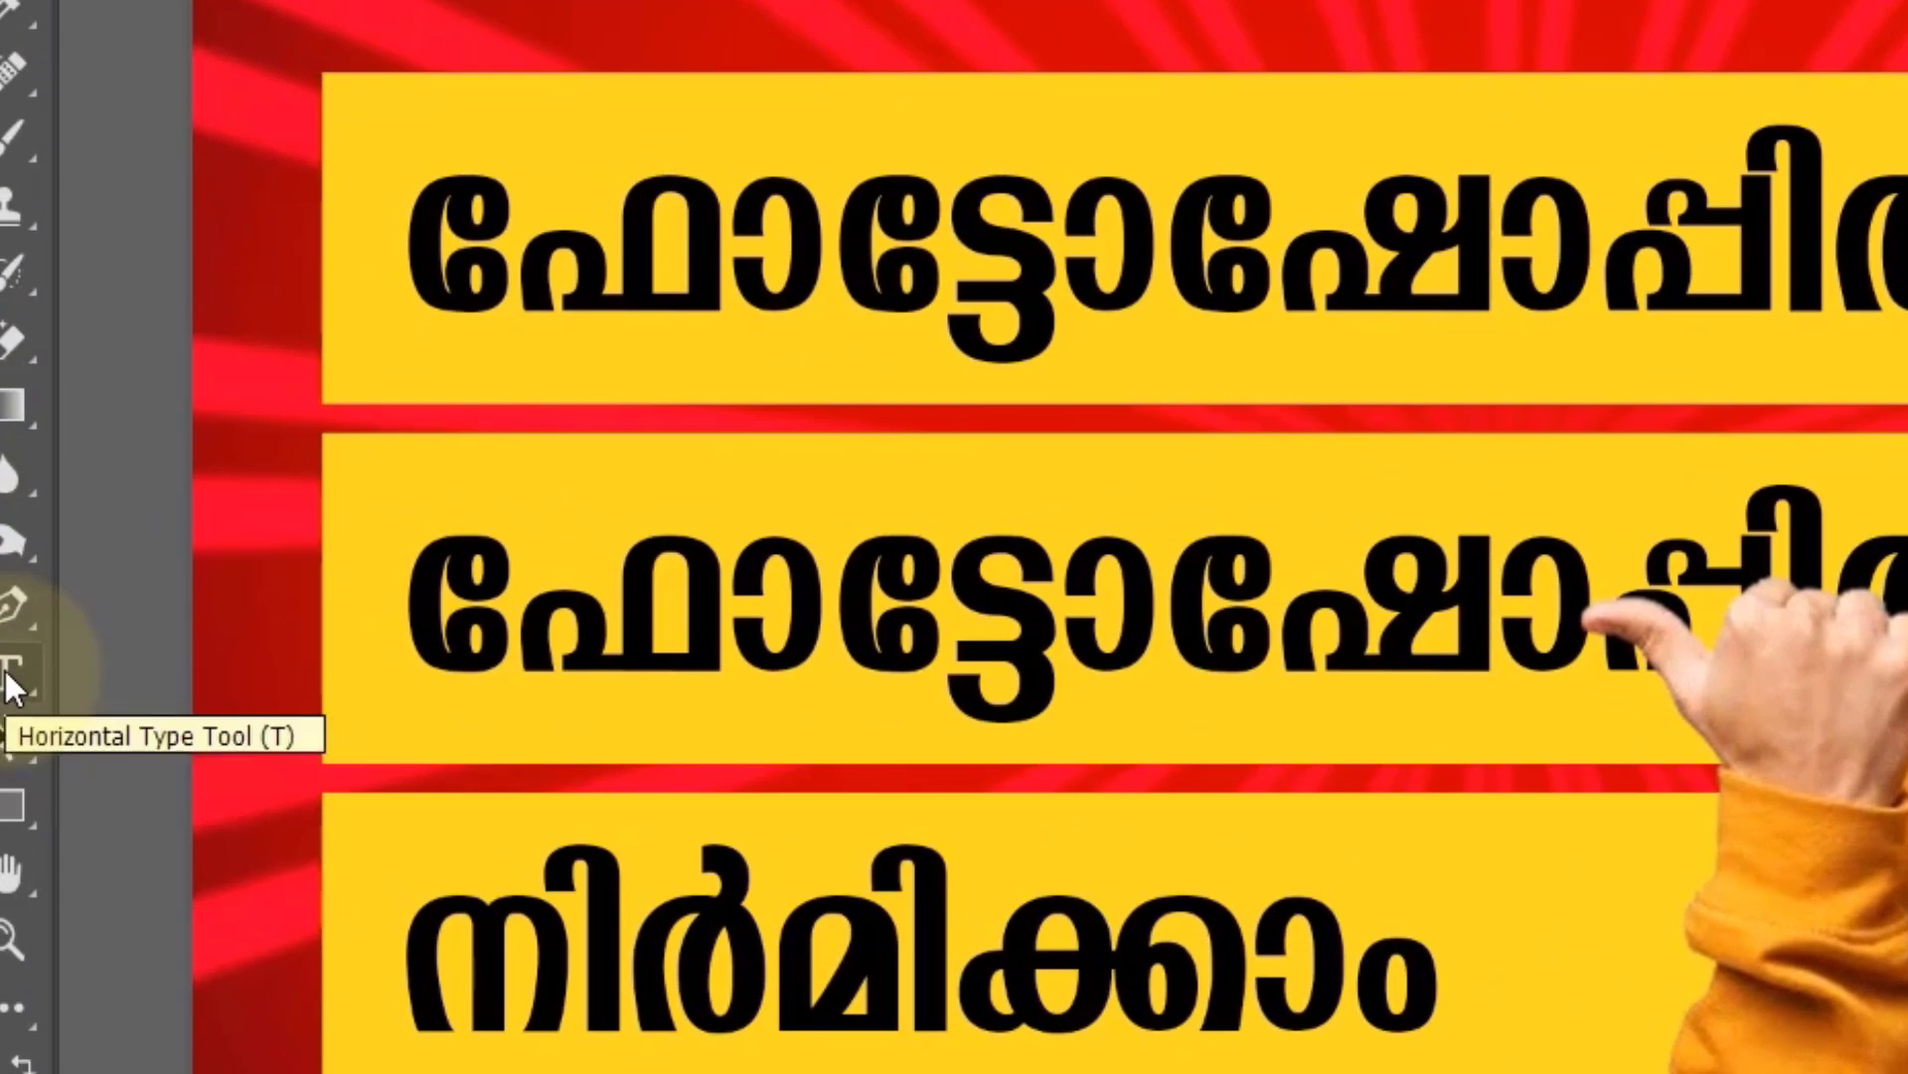
click(8, 668)
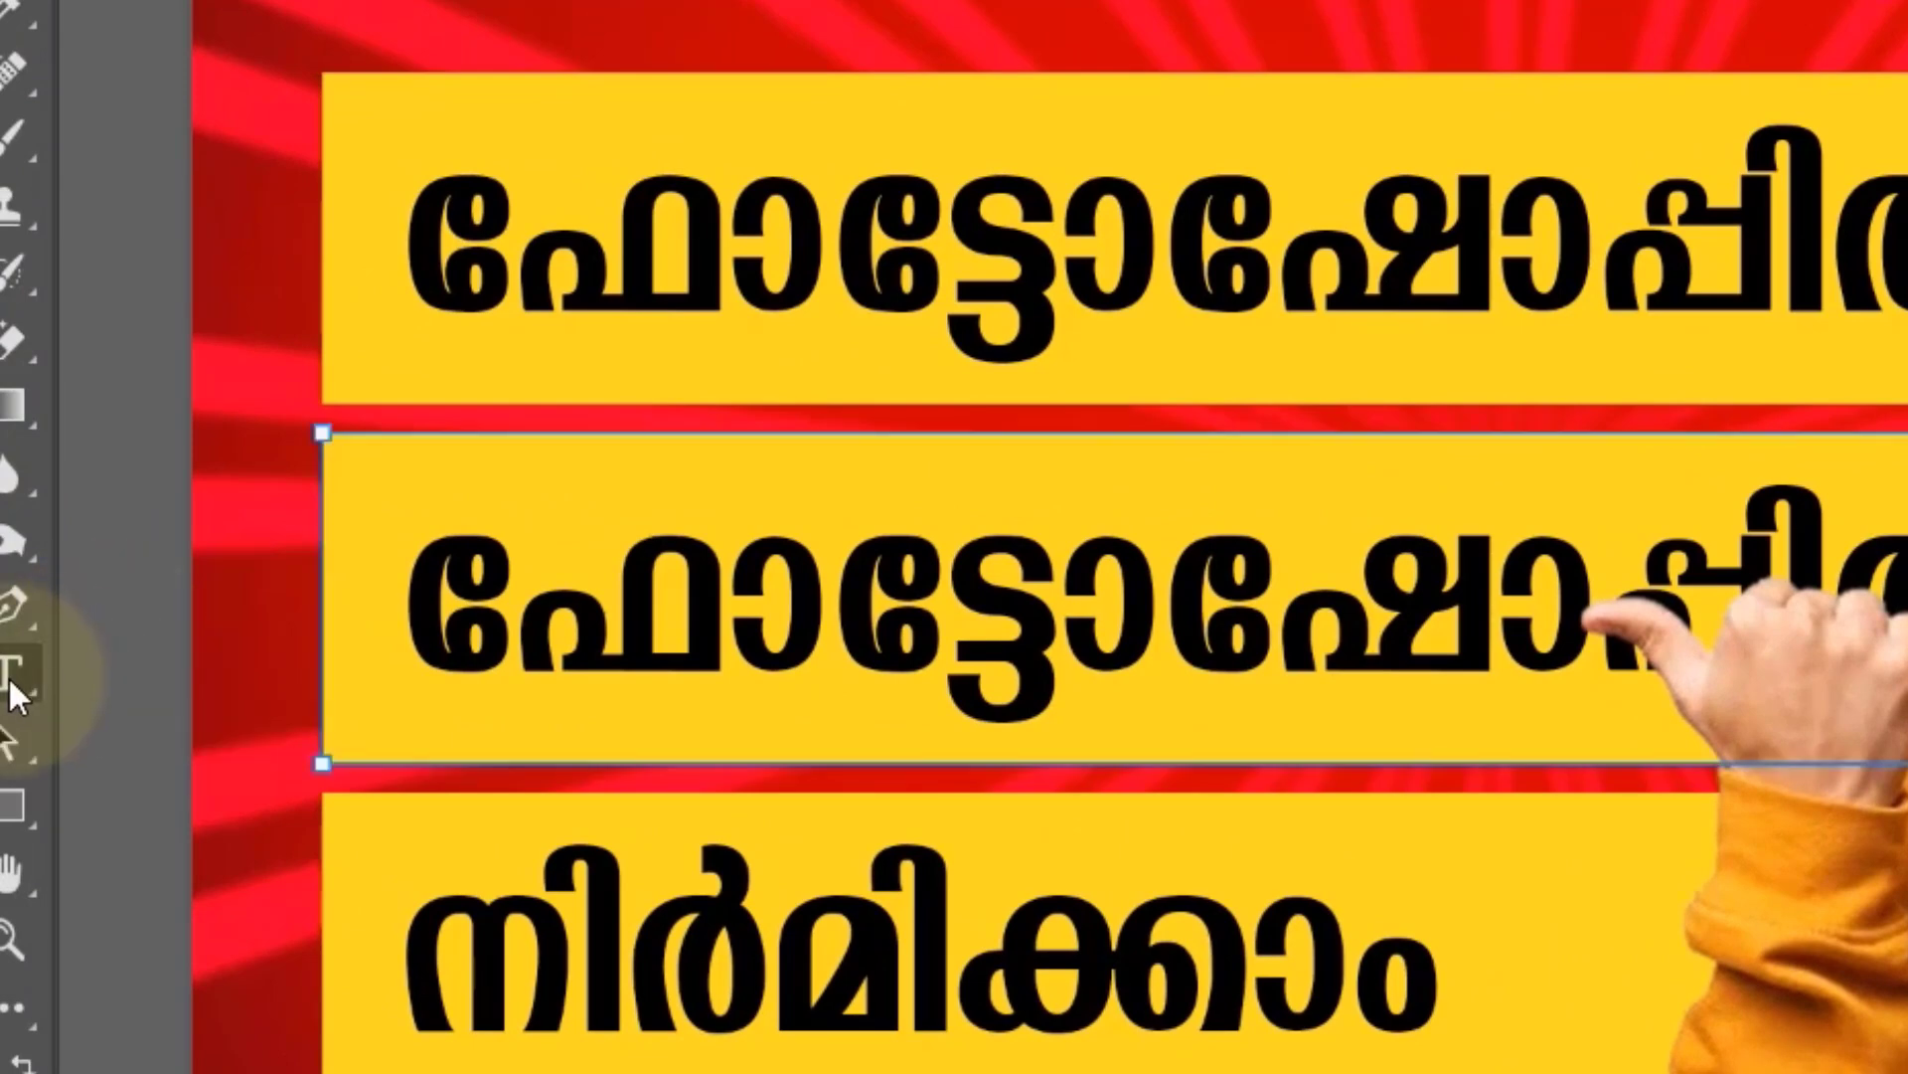
mouse_move(437, 596)
mouse_down()
mouse_move(511, 646)
mouse_move(1898, 658)
mouse_up()
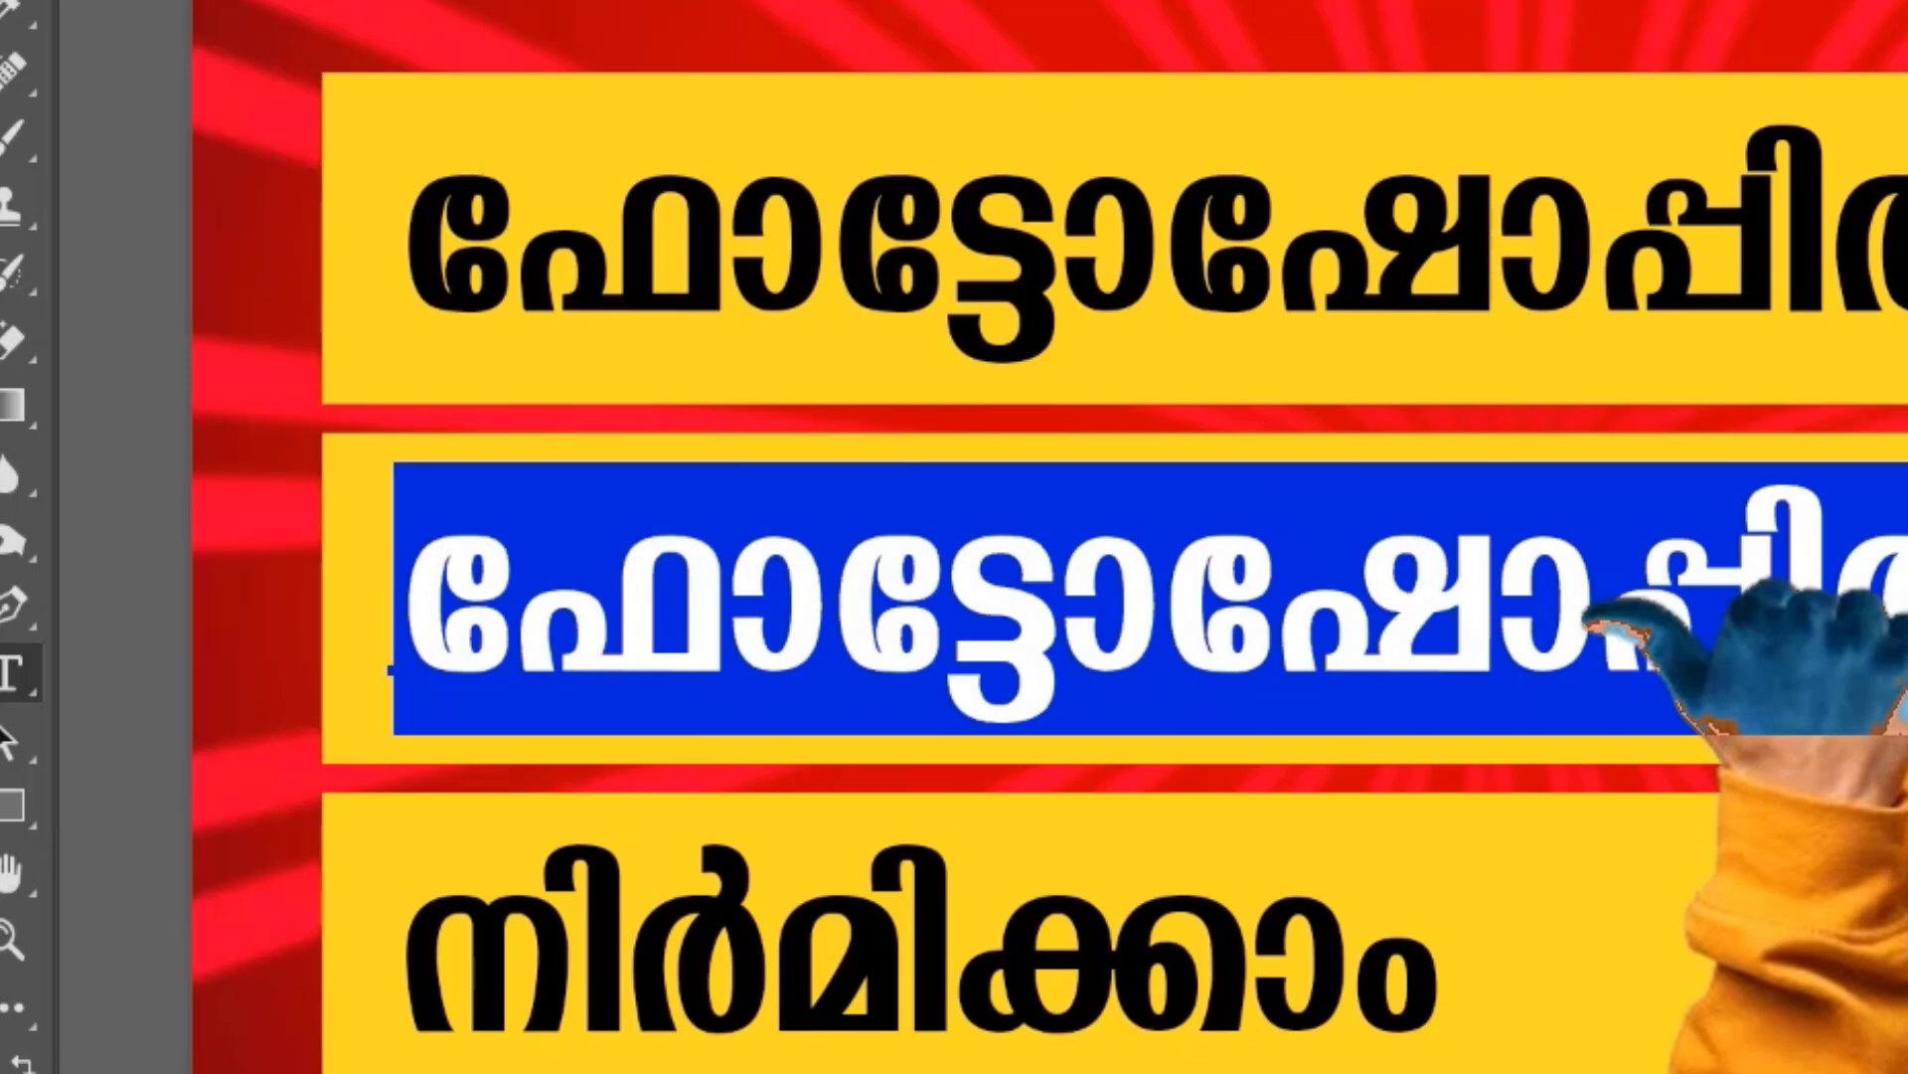
text(poster)
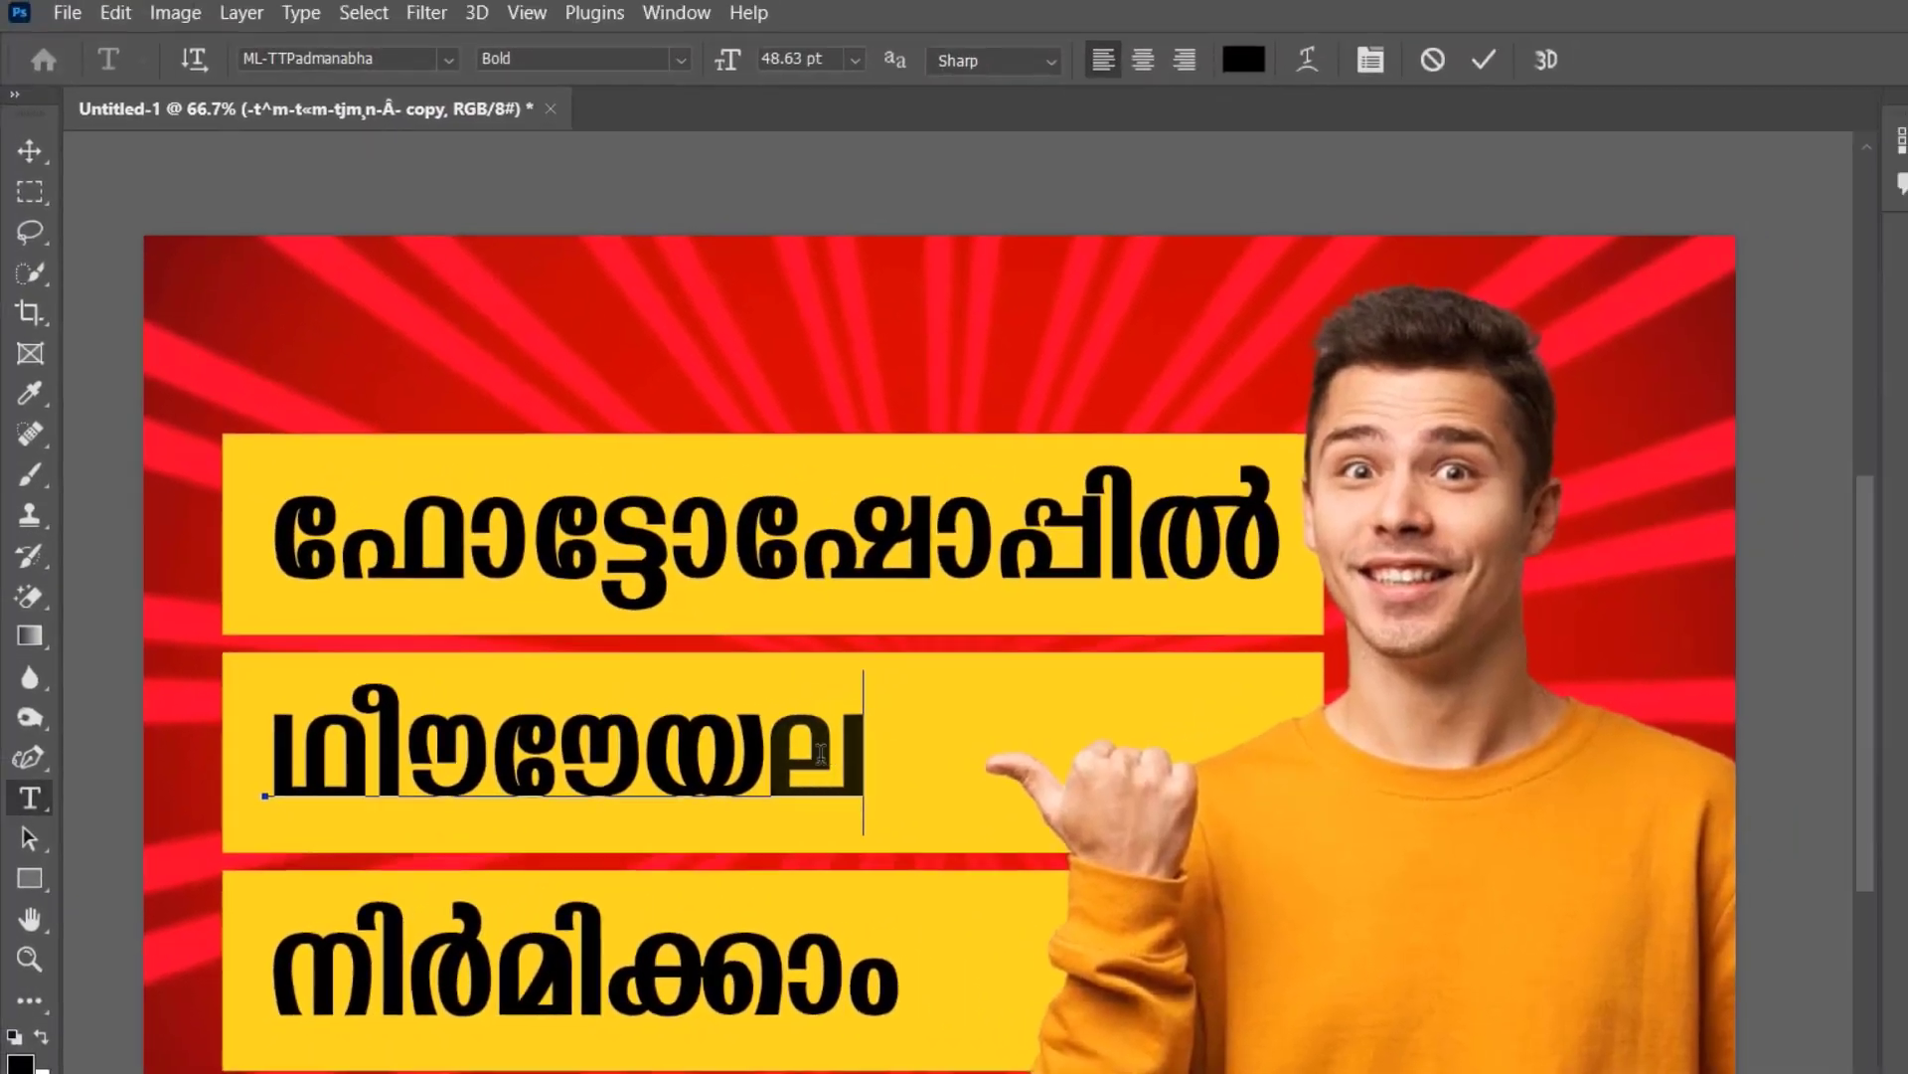
key(shift+Left)
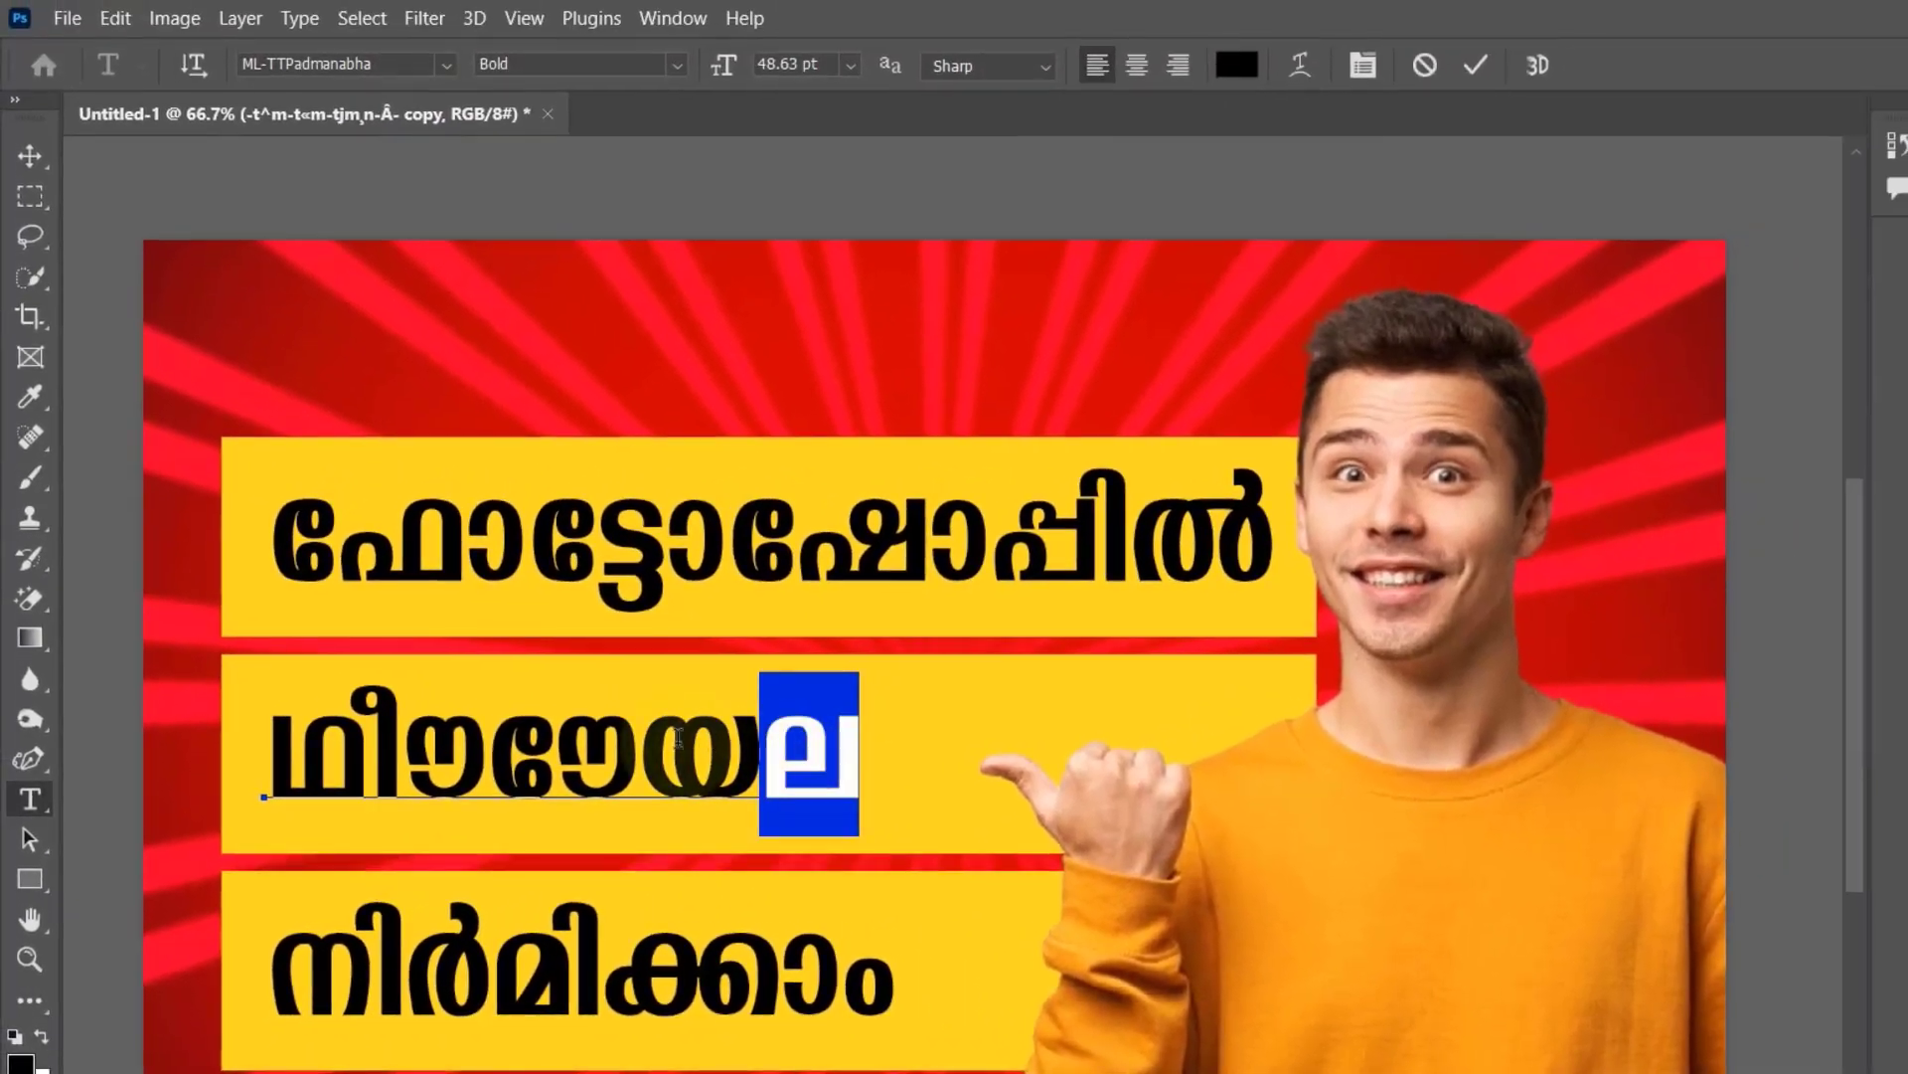
key(shift+Left)
key(shift+Left)
key(shift+Left)
key(shift+Left)
key(shift+Left)
key(shift+Left)
key(shift+Left)
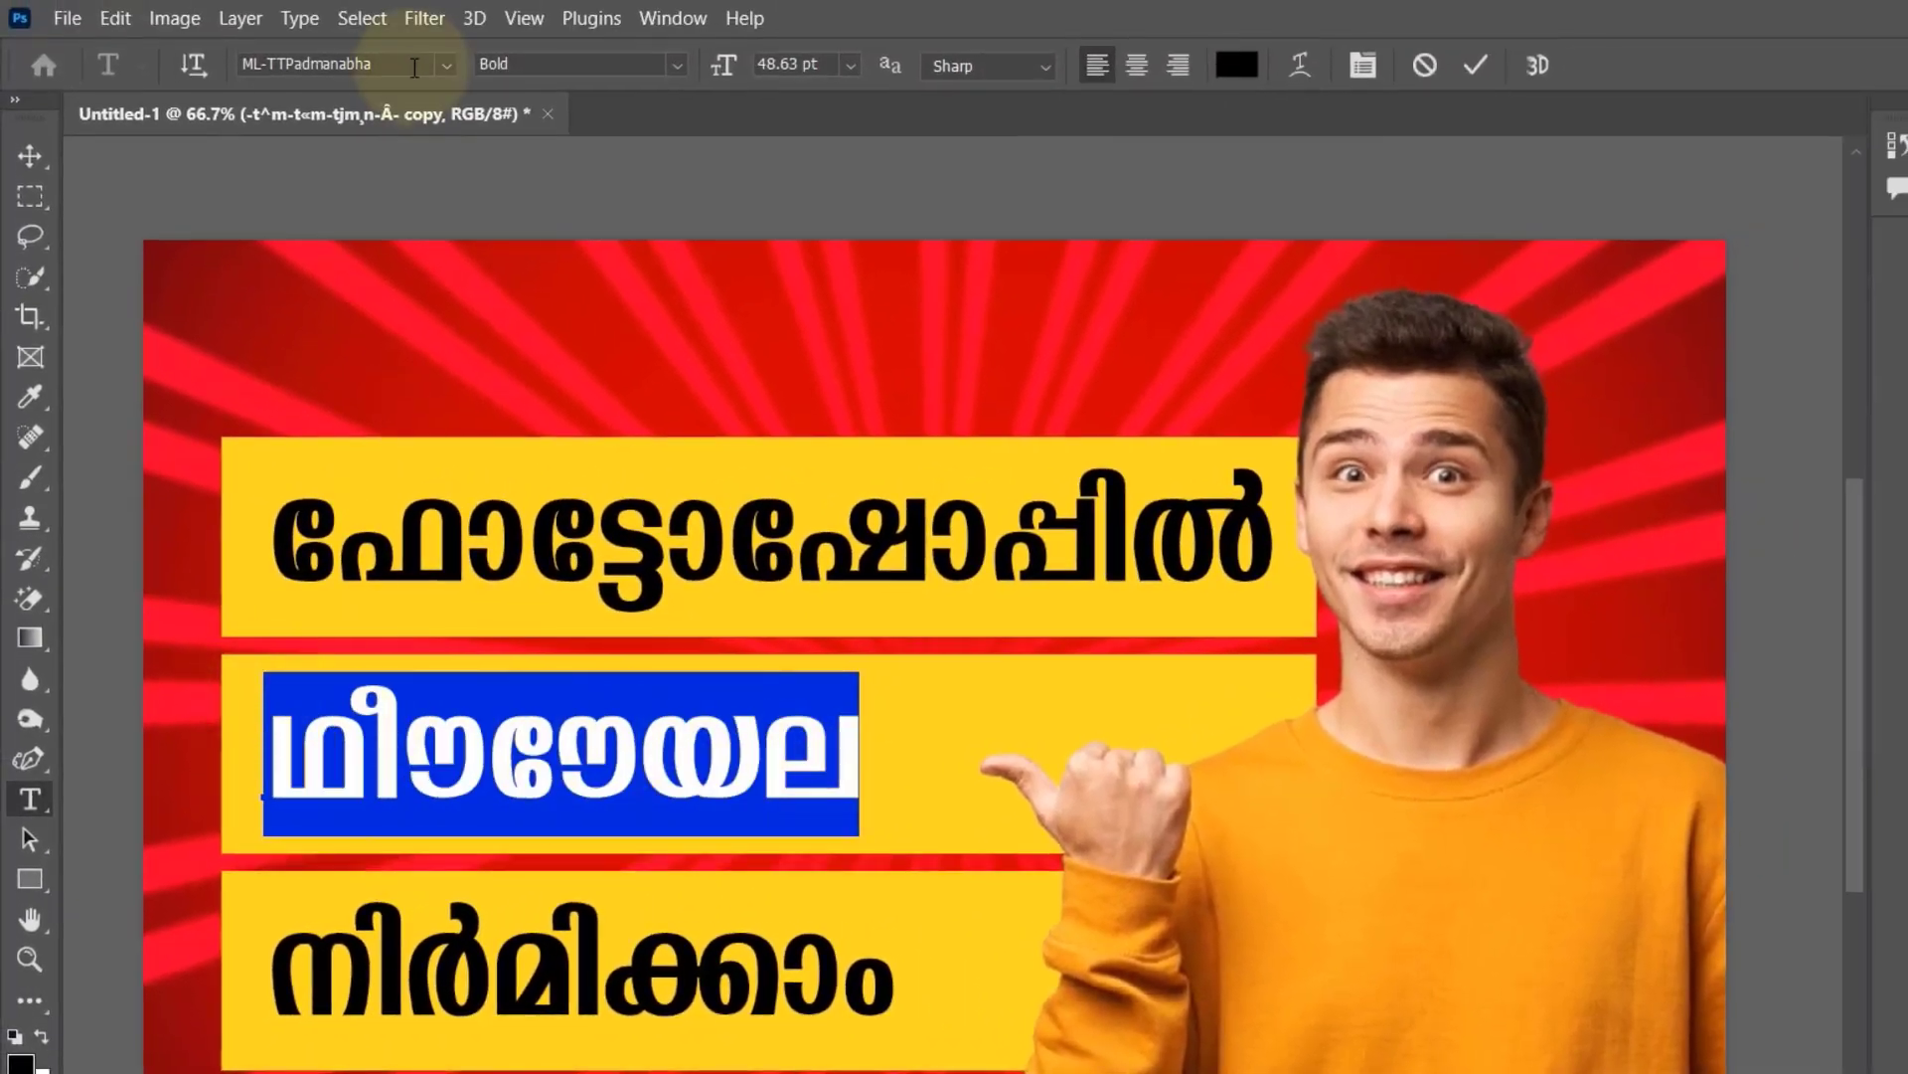
Set the middle banner text to 'Youtube Tumbnail' in the Impact font.
click(410, 67)
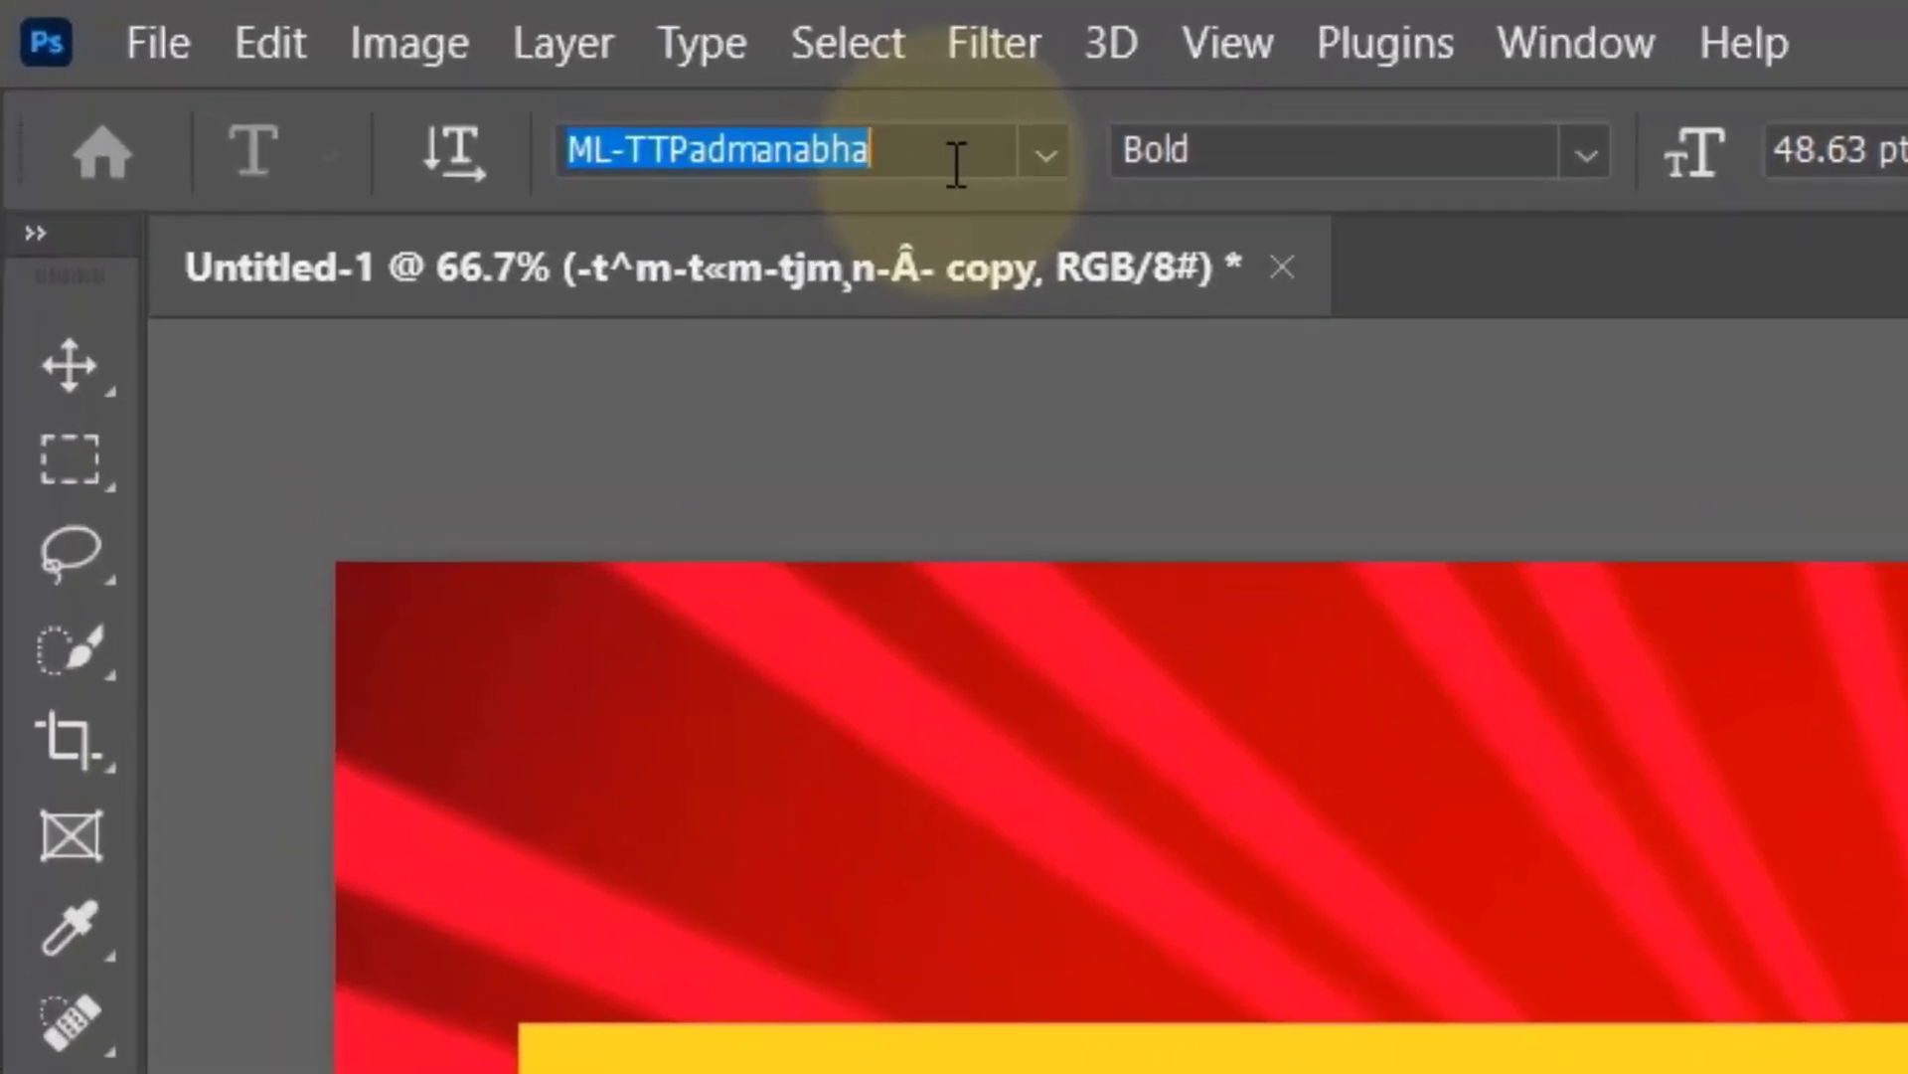
text(impac)
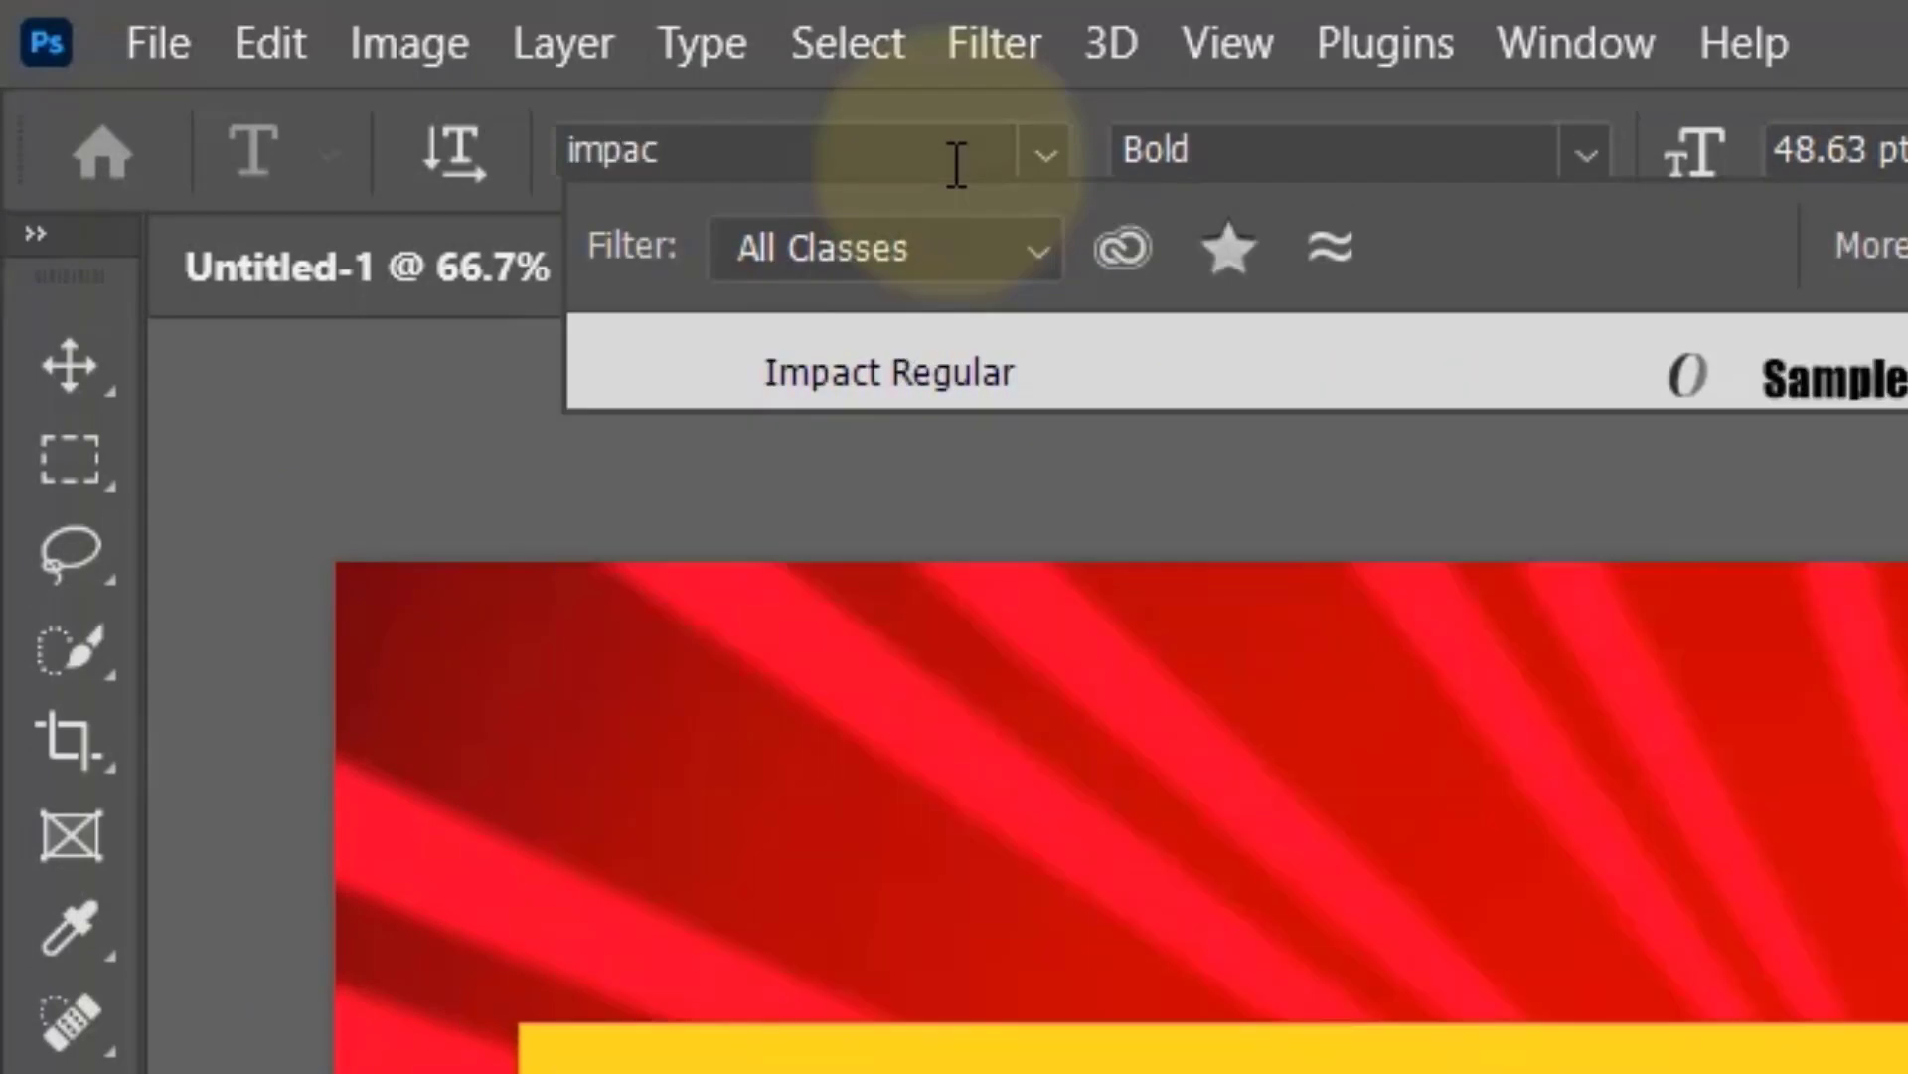
text(t)
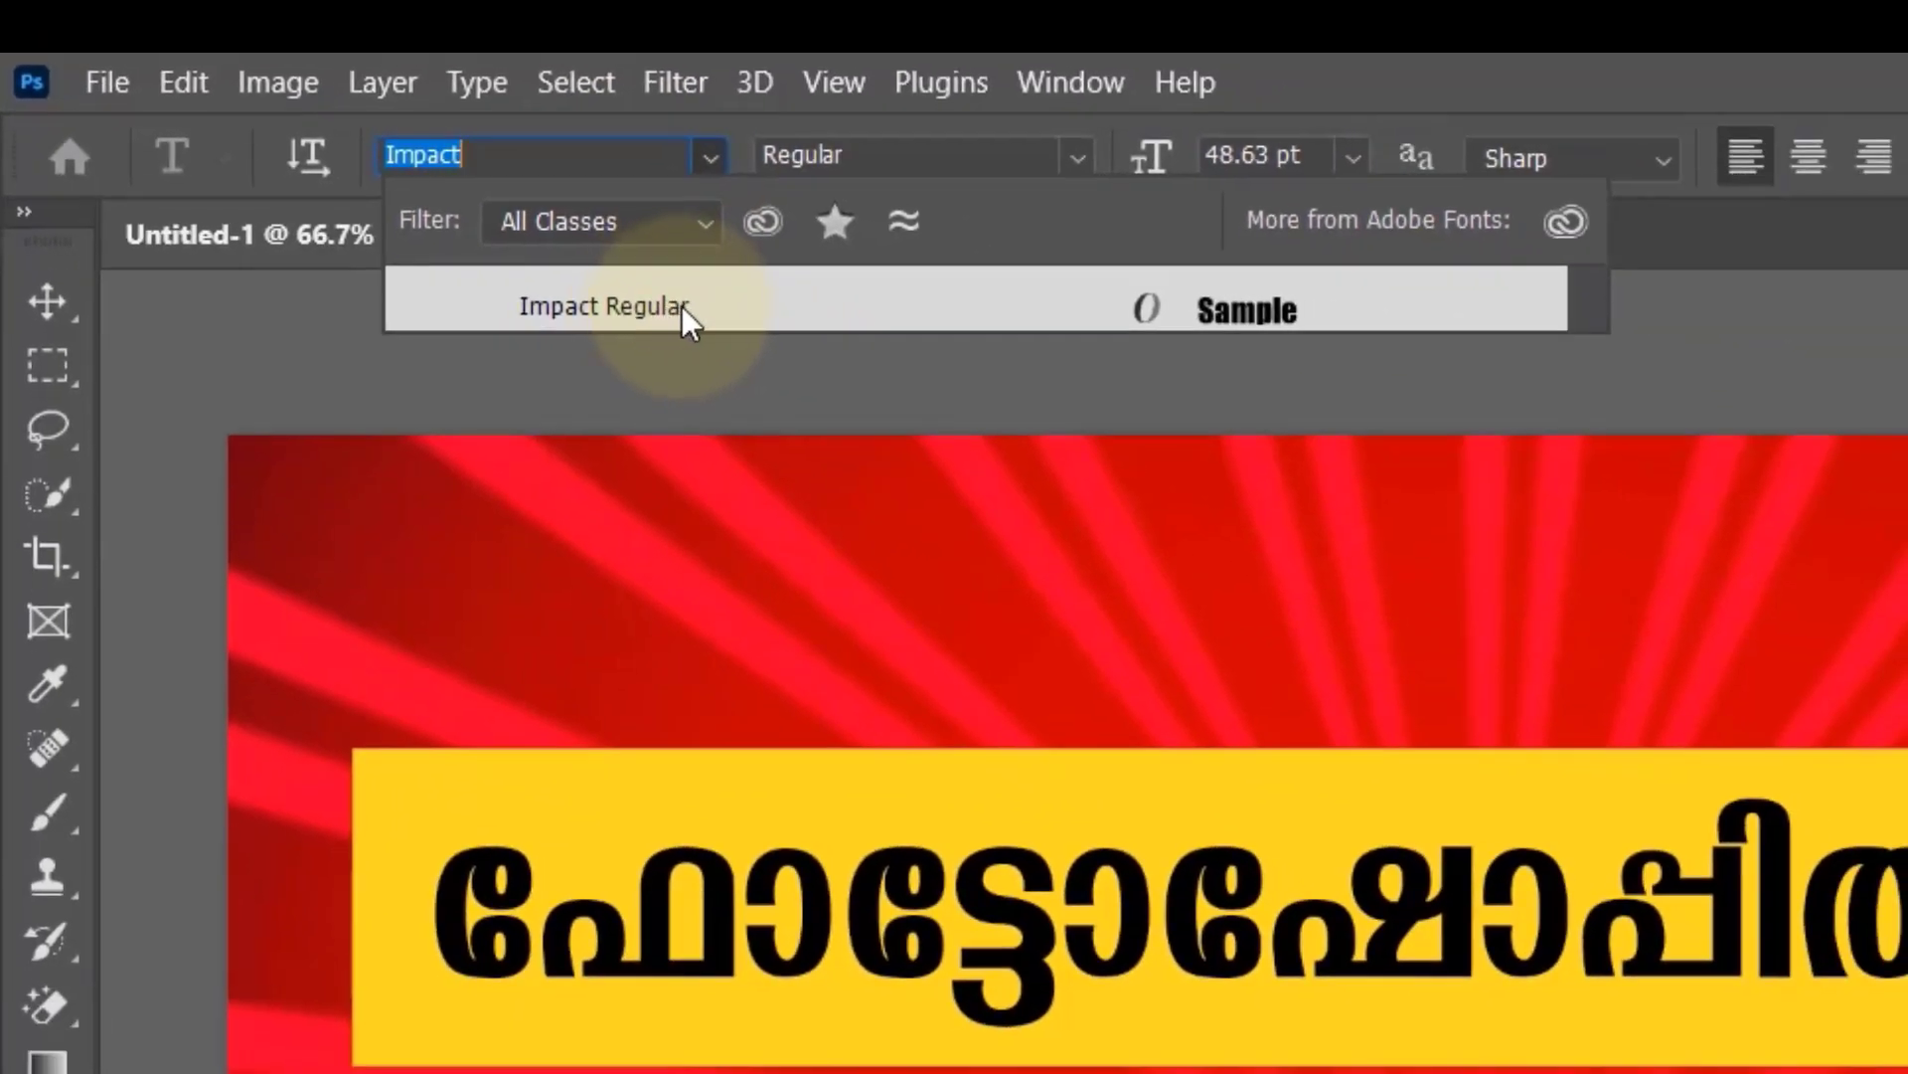
click(684, 310)
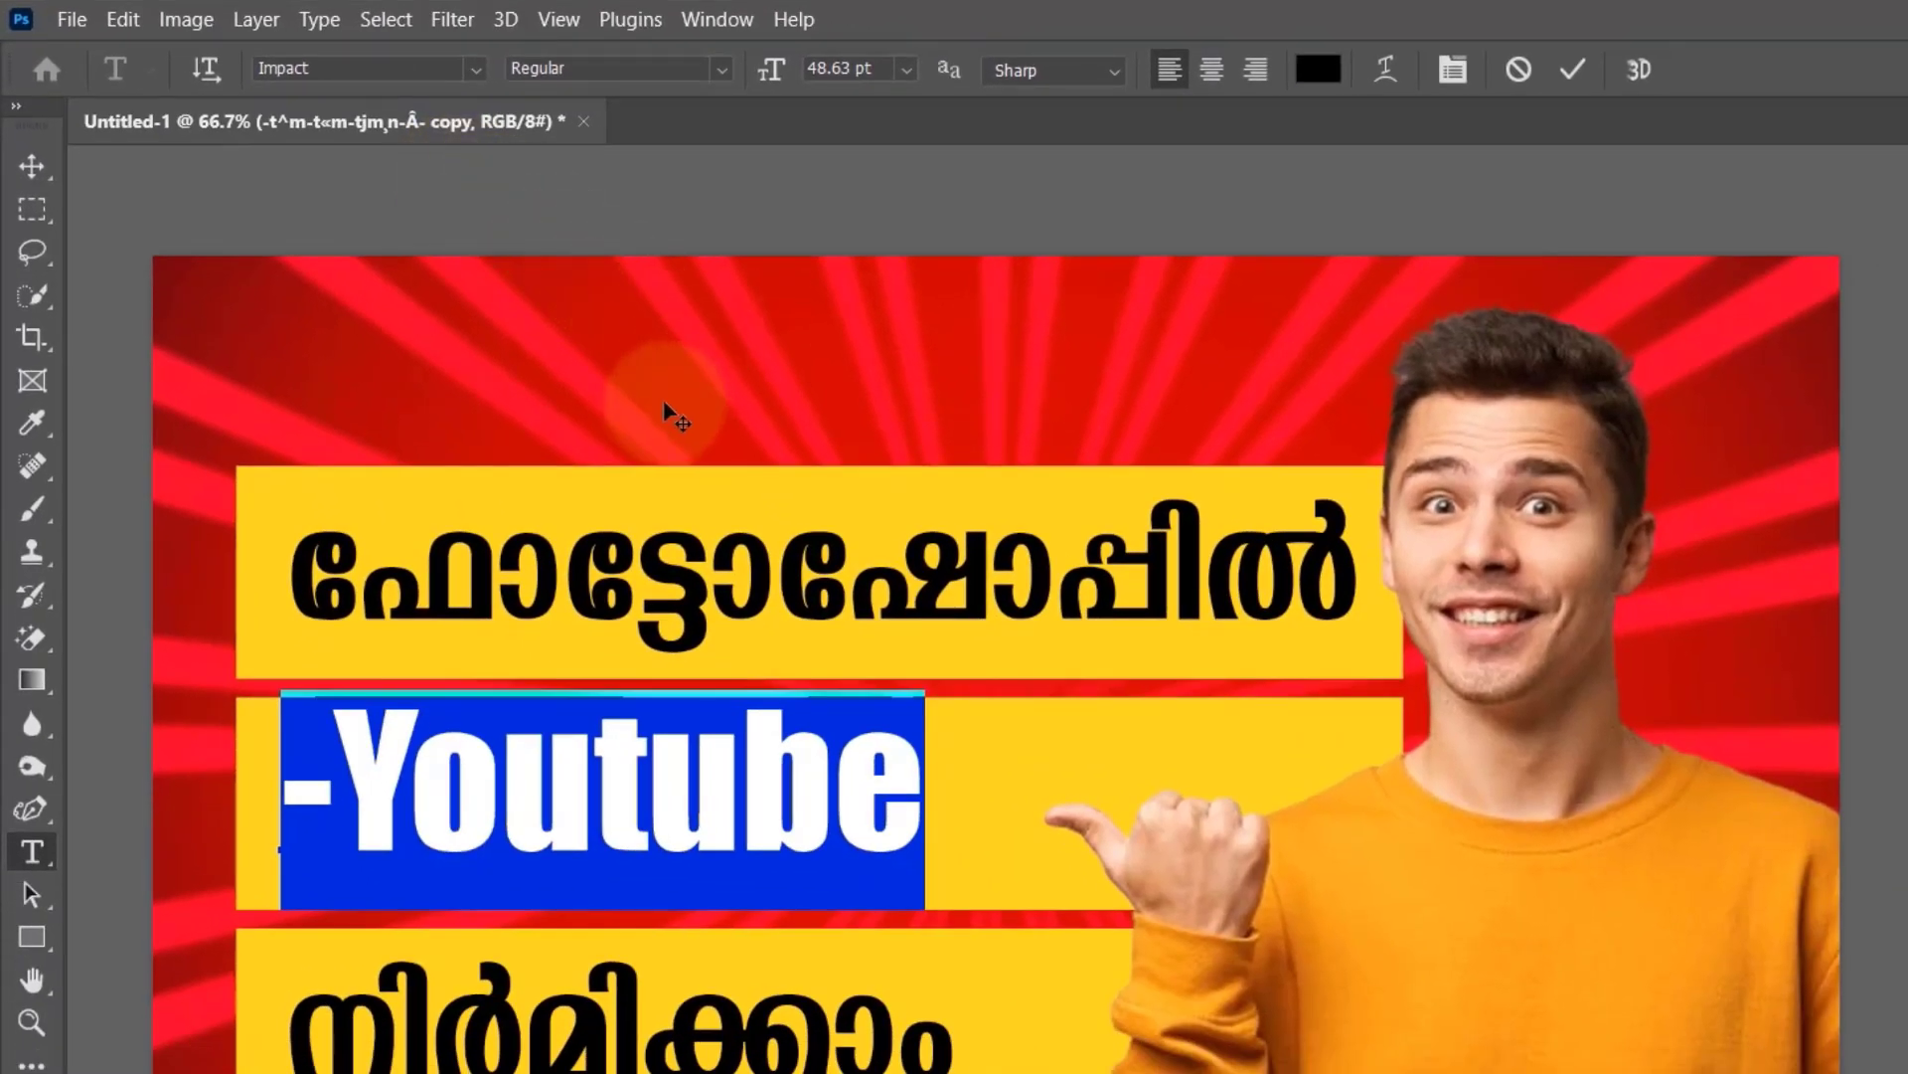
text(Youtube T)
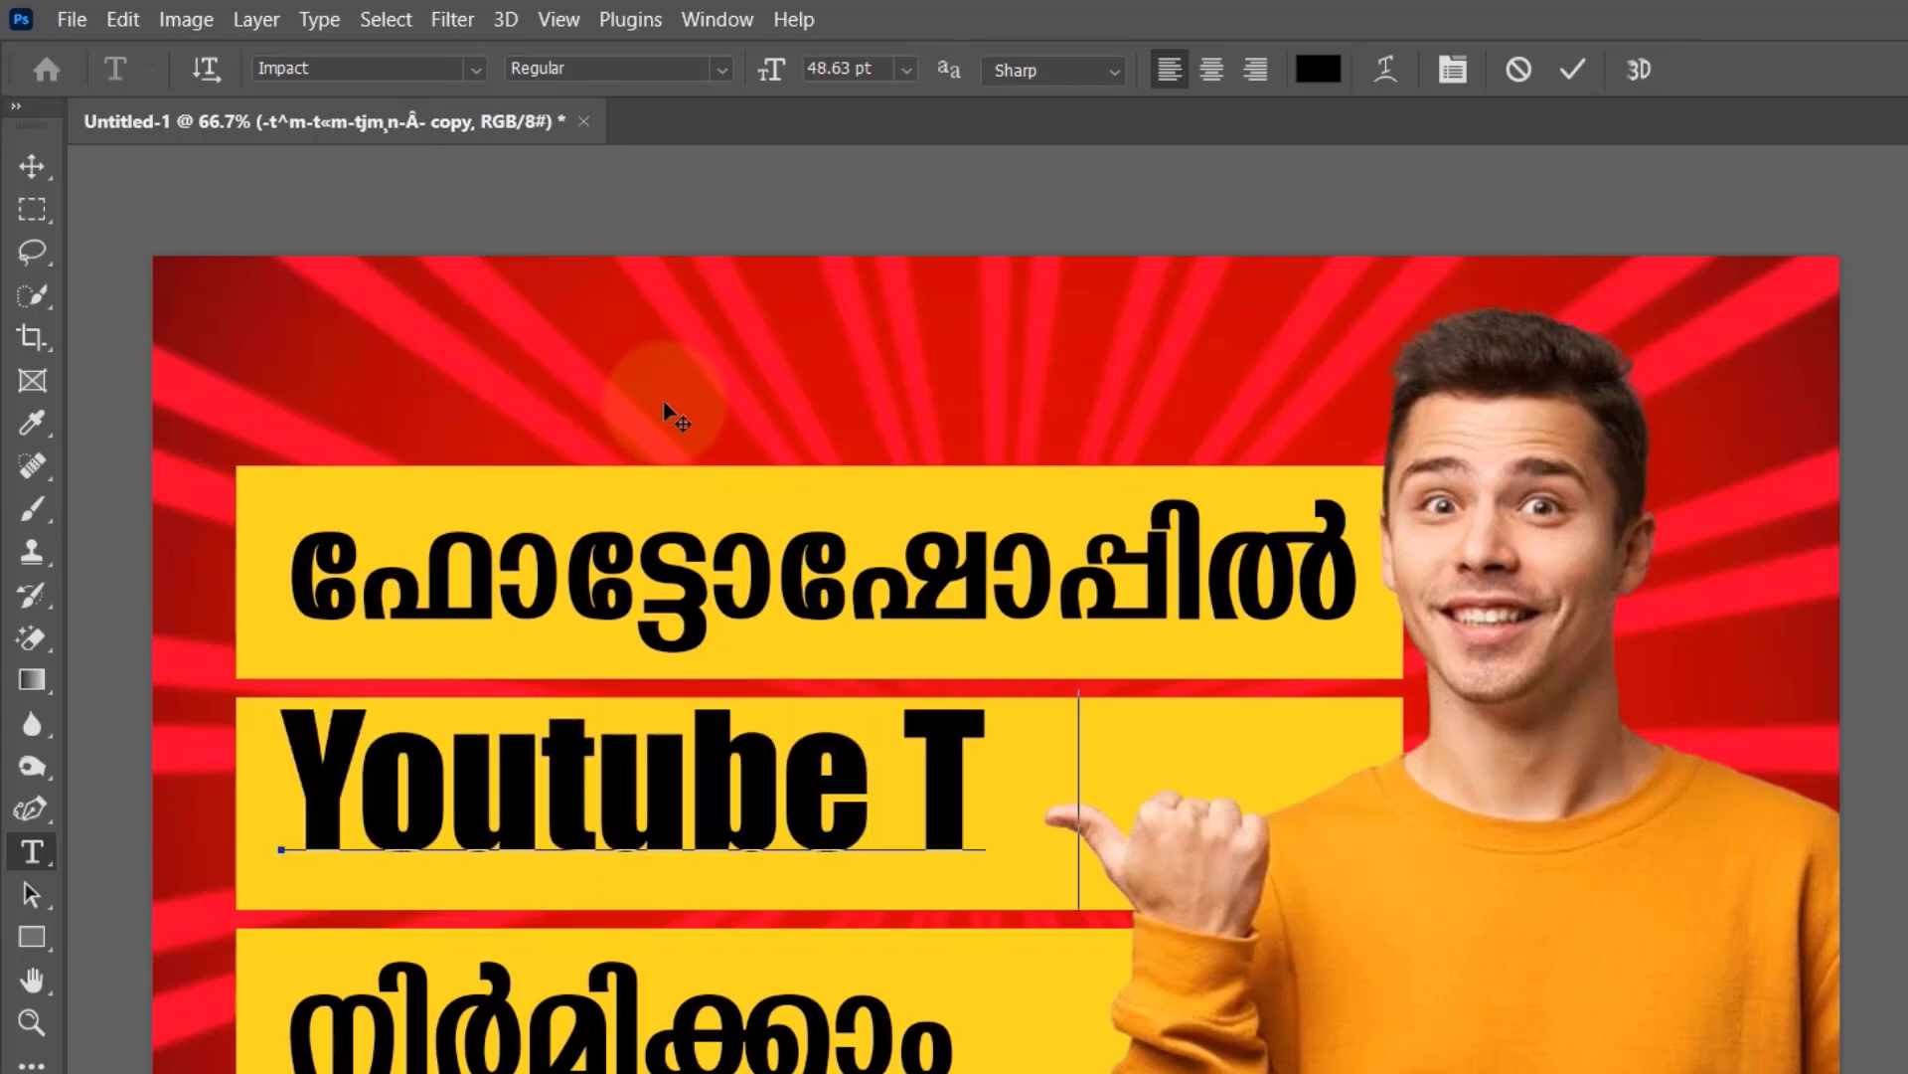
text(umbn)
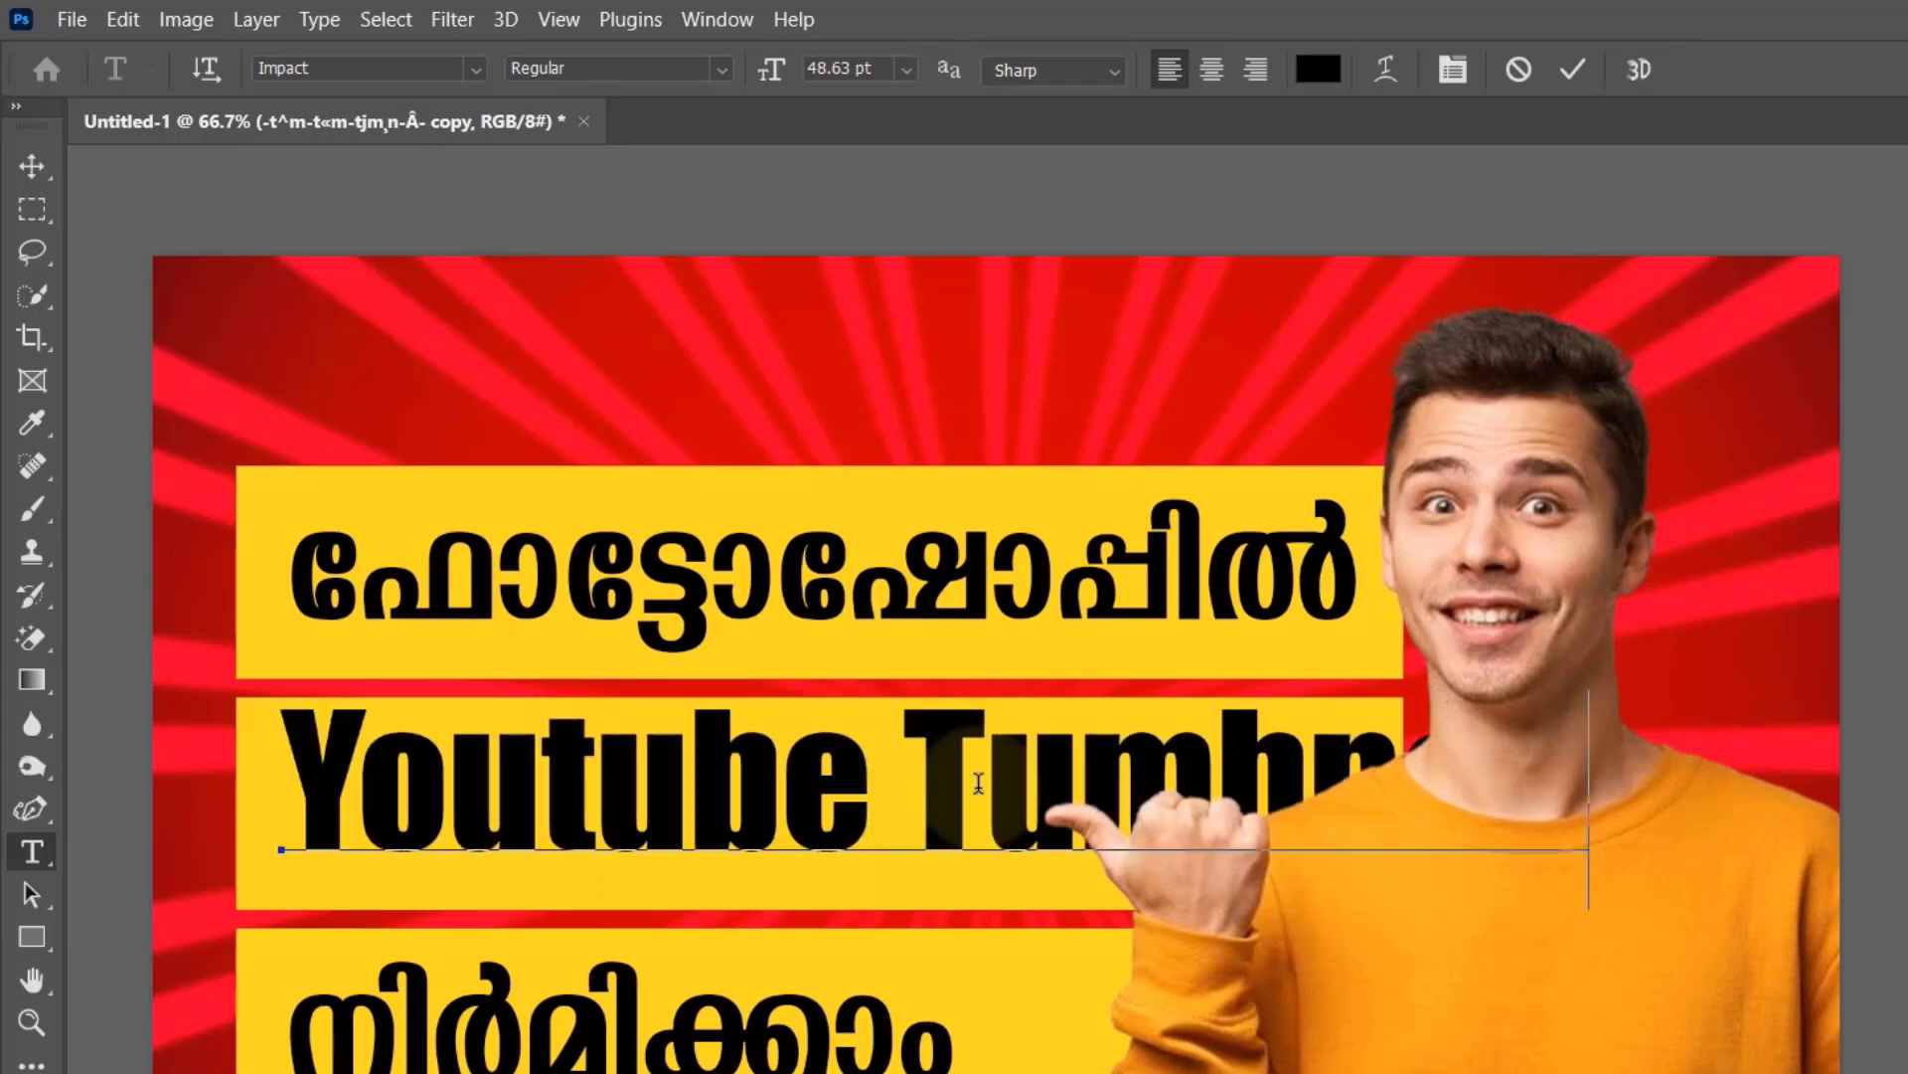
click(1727, 211)
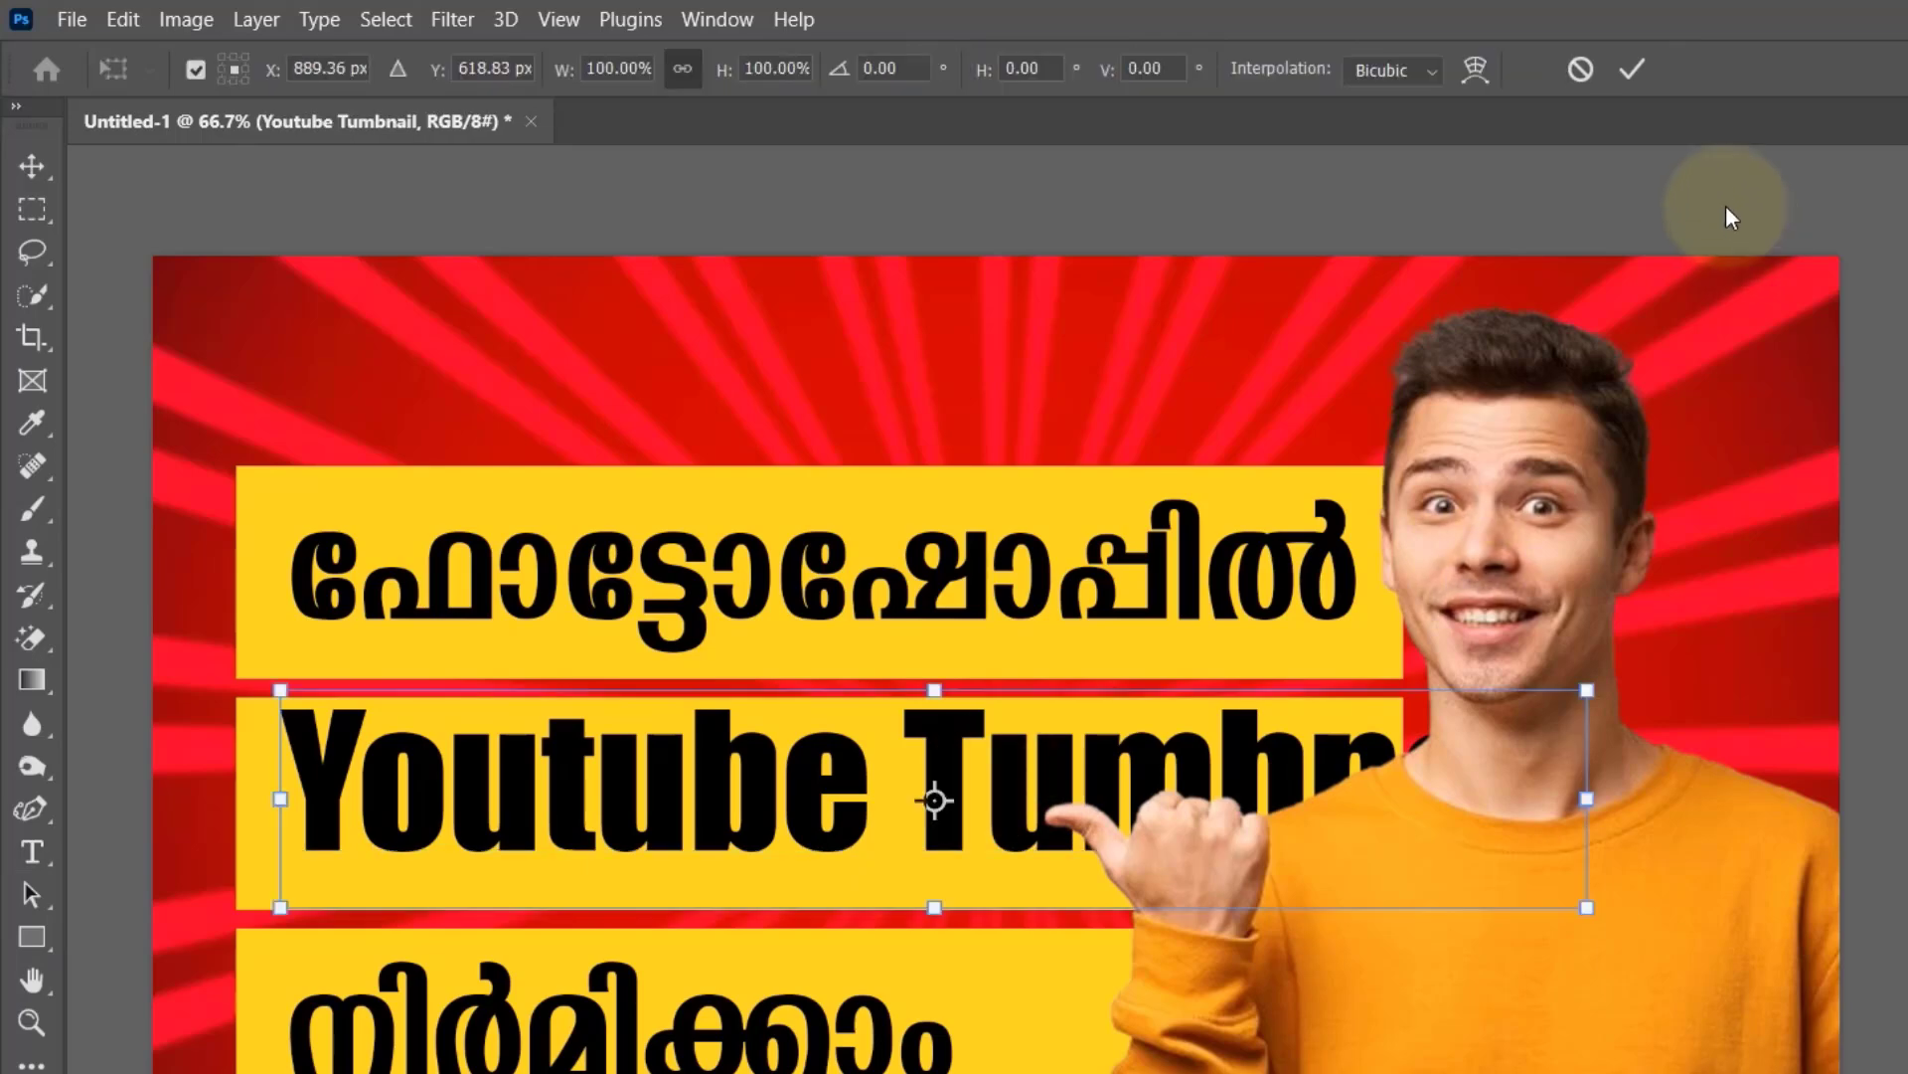
Scale the Youtube Tumbnail text down to about 79% so it fits the banner.
click(1628, 82)
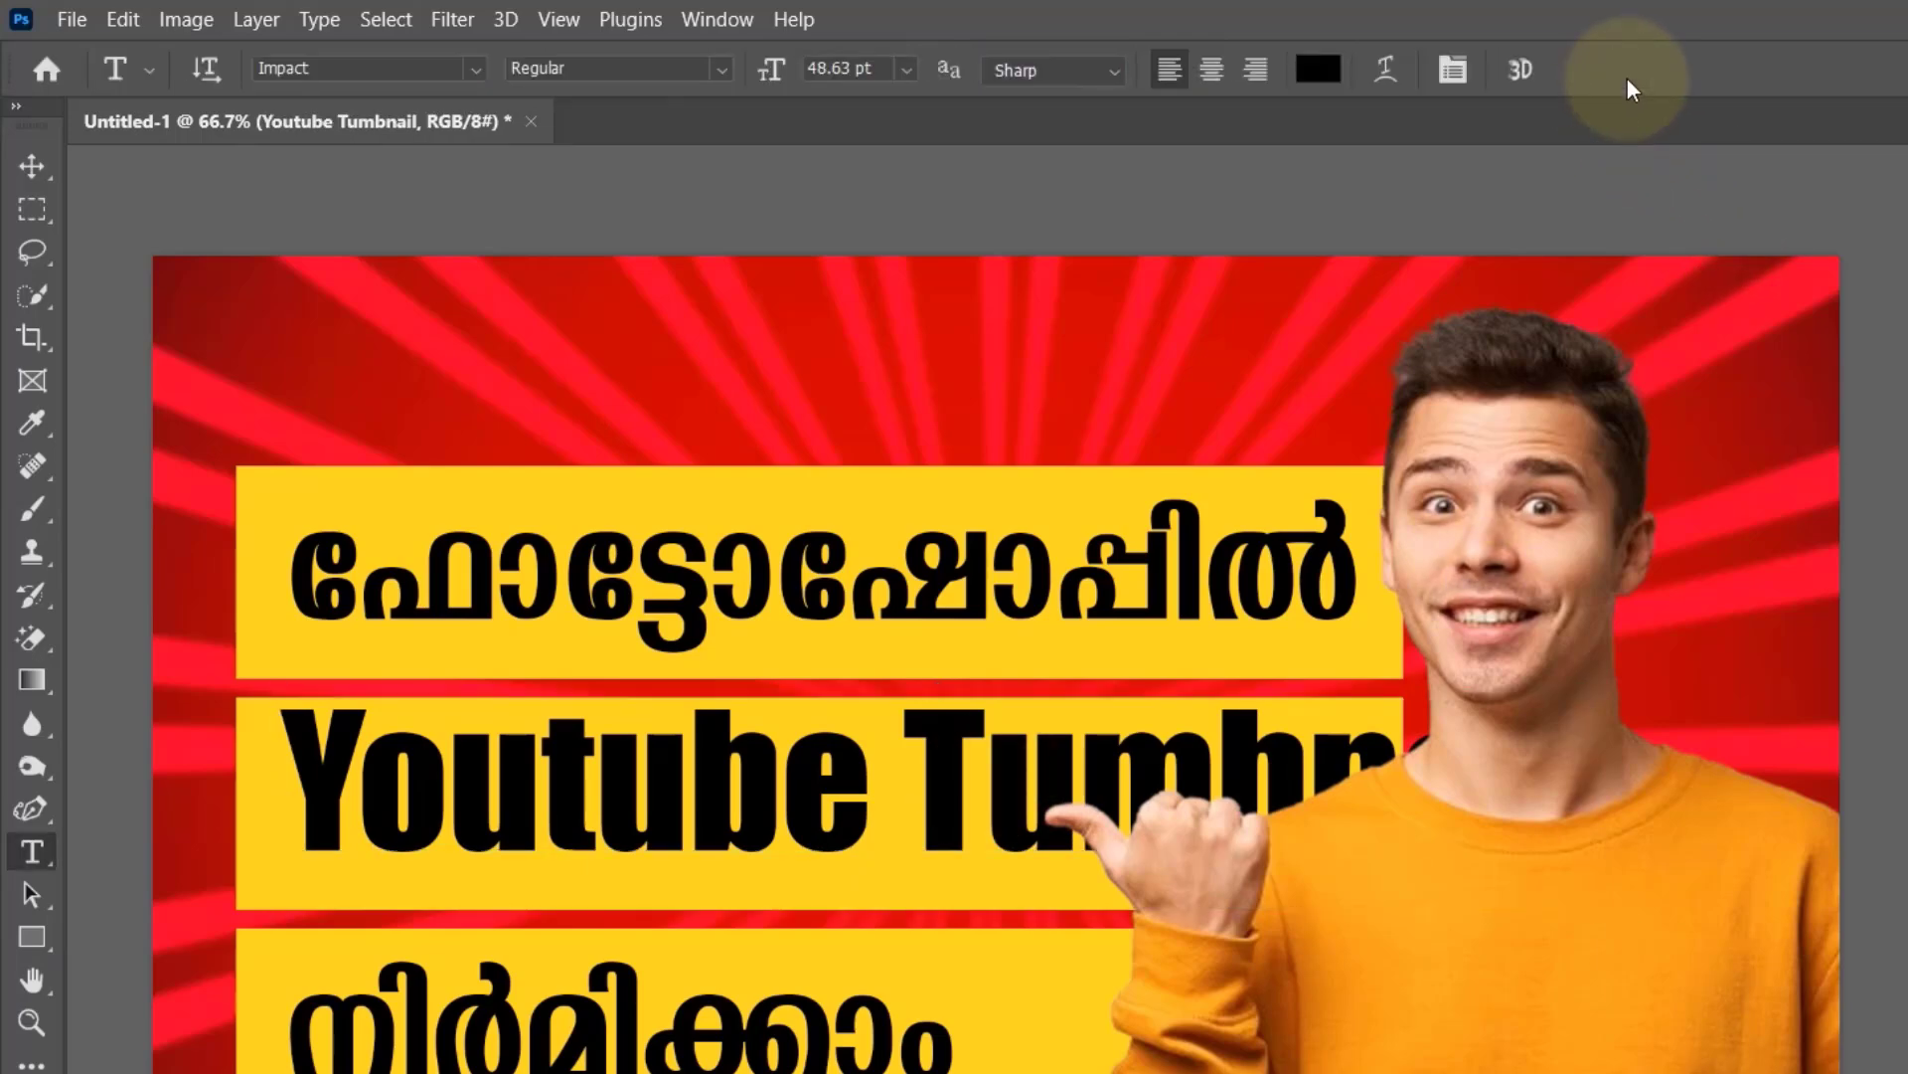
key(ctrl+t)
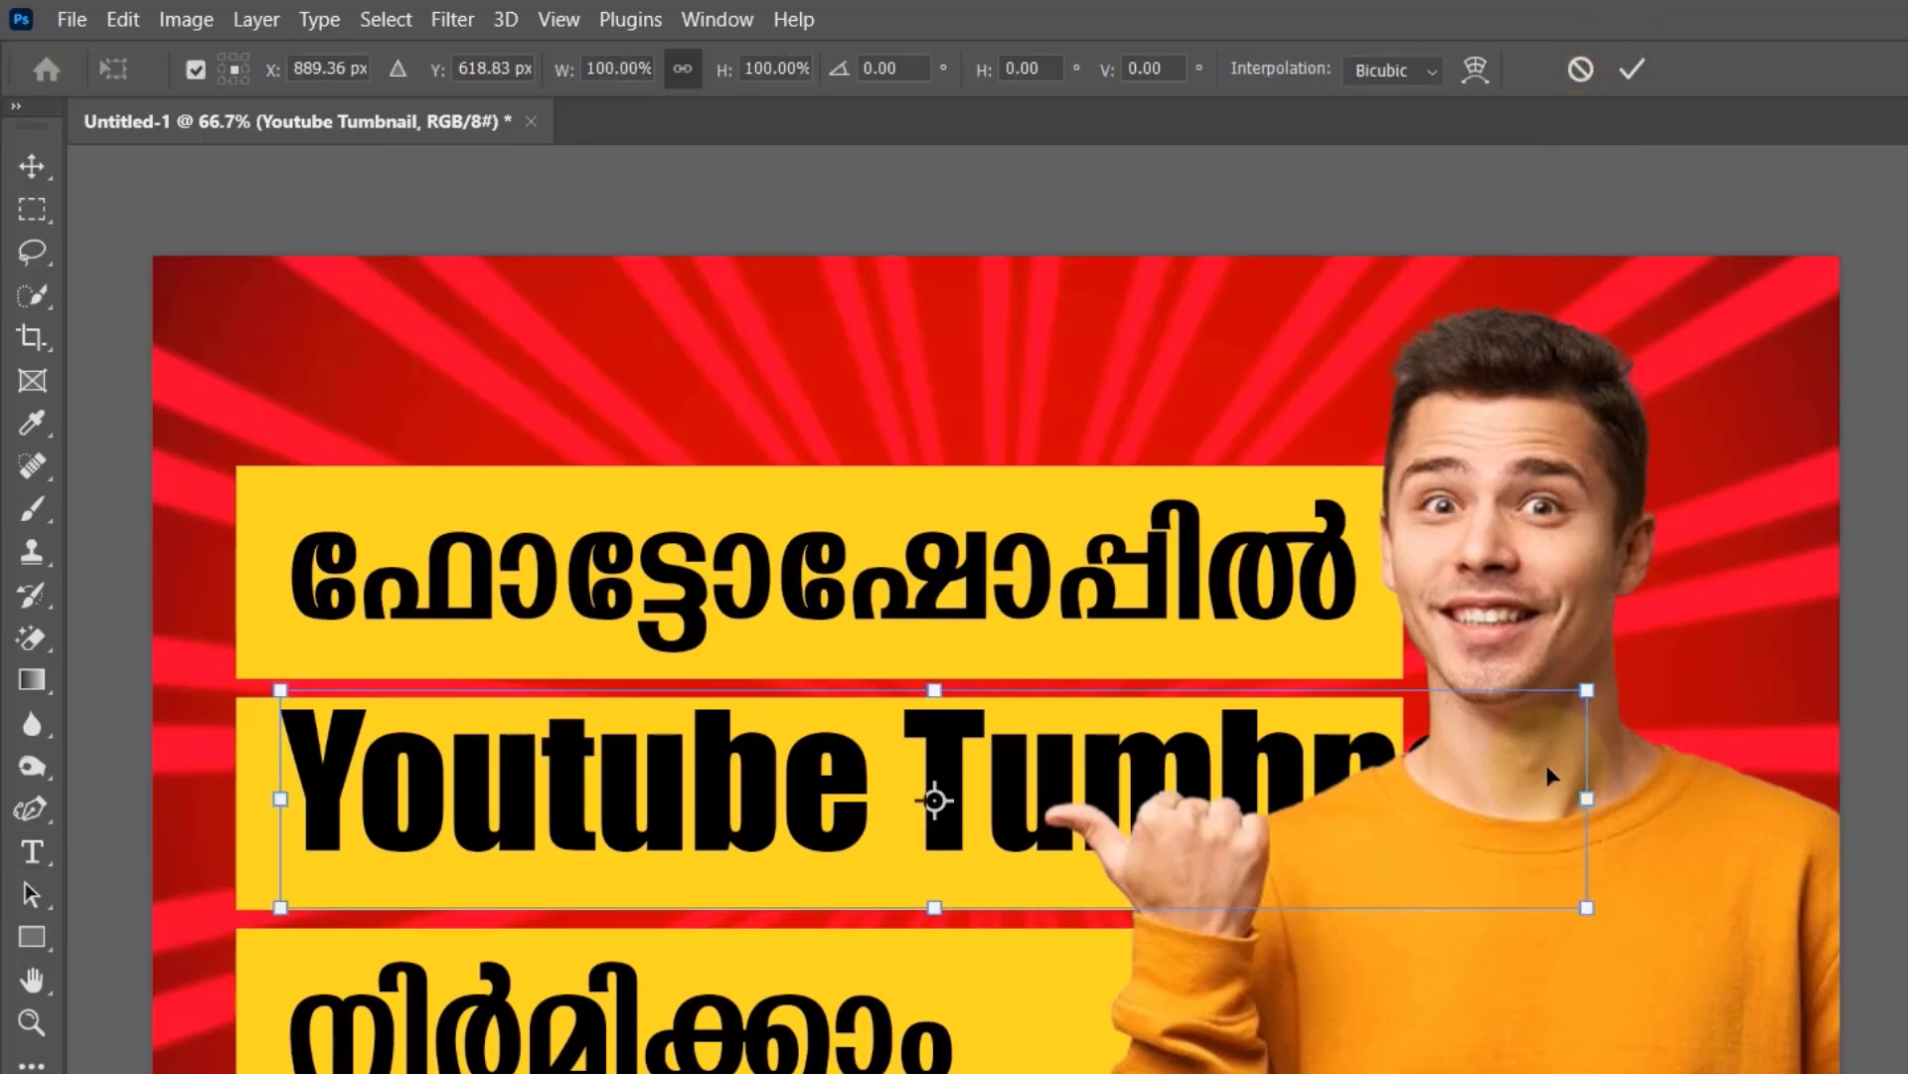
drag(1586, 690, 1312, 729)
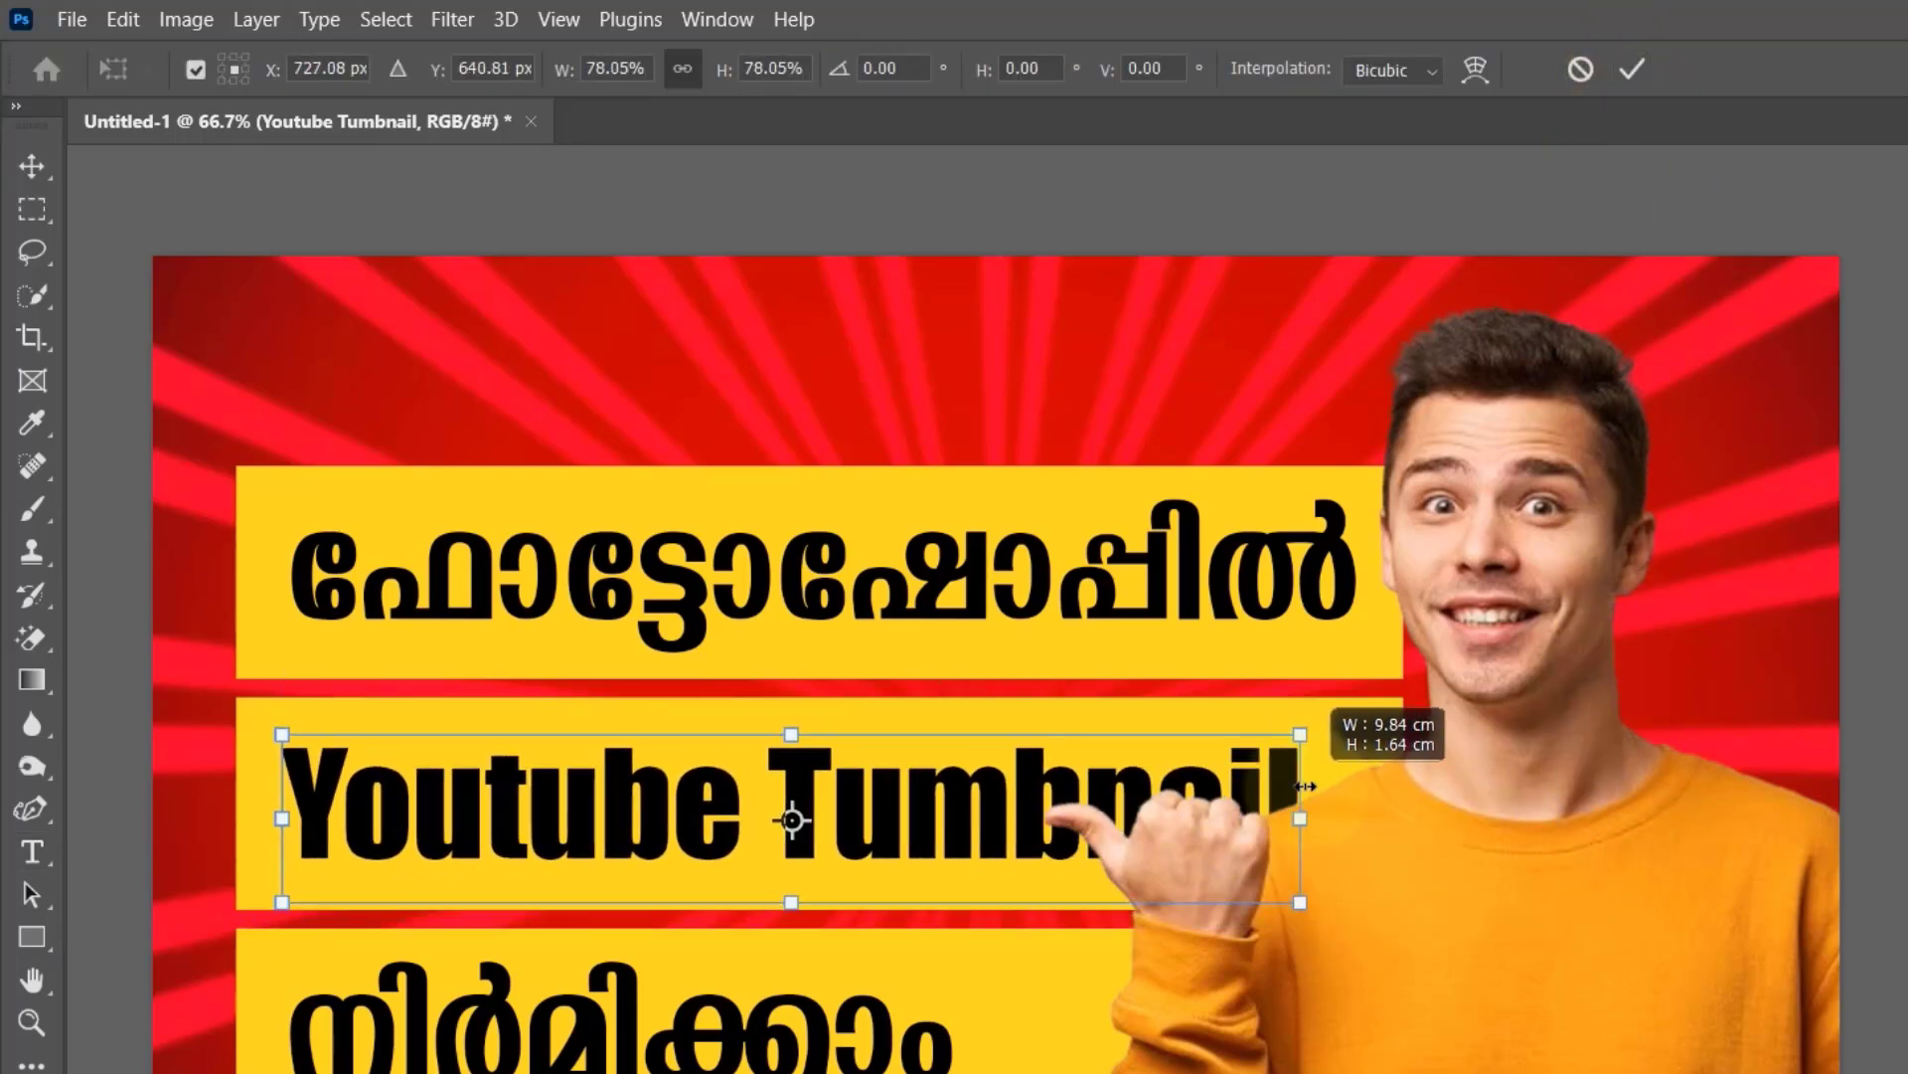
drag(1312, 815, 1272, 825)
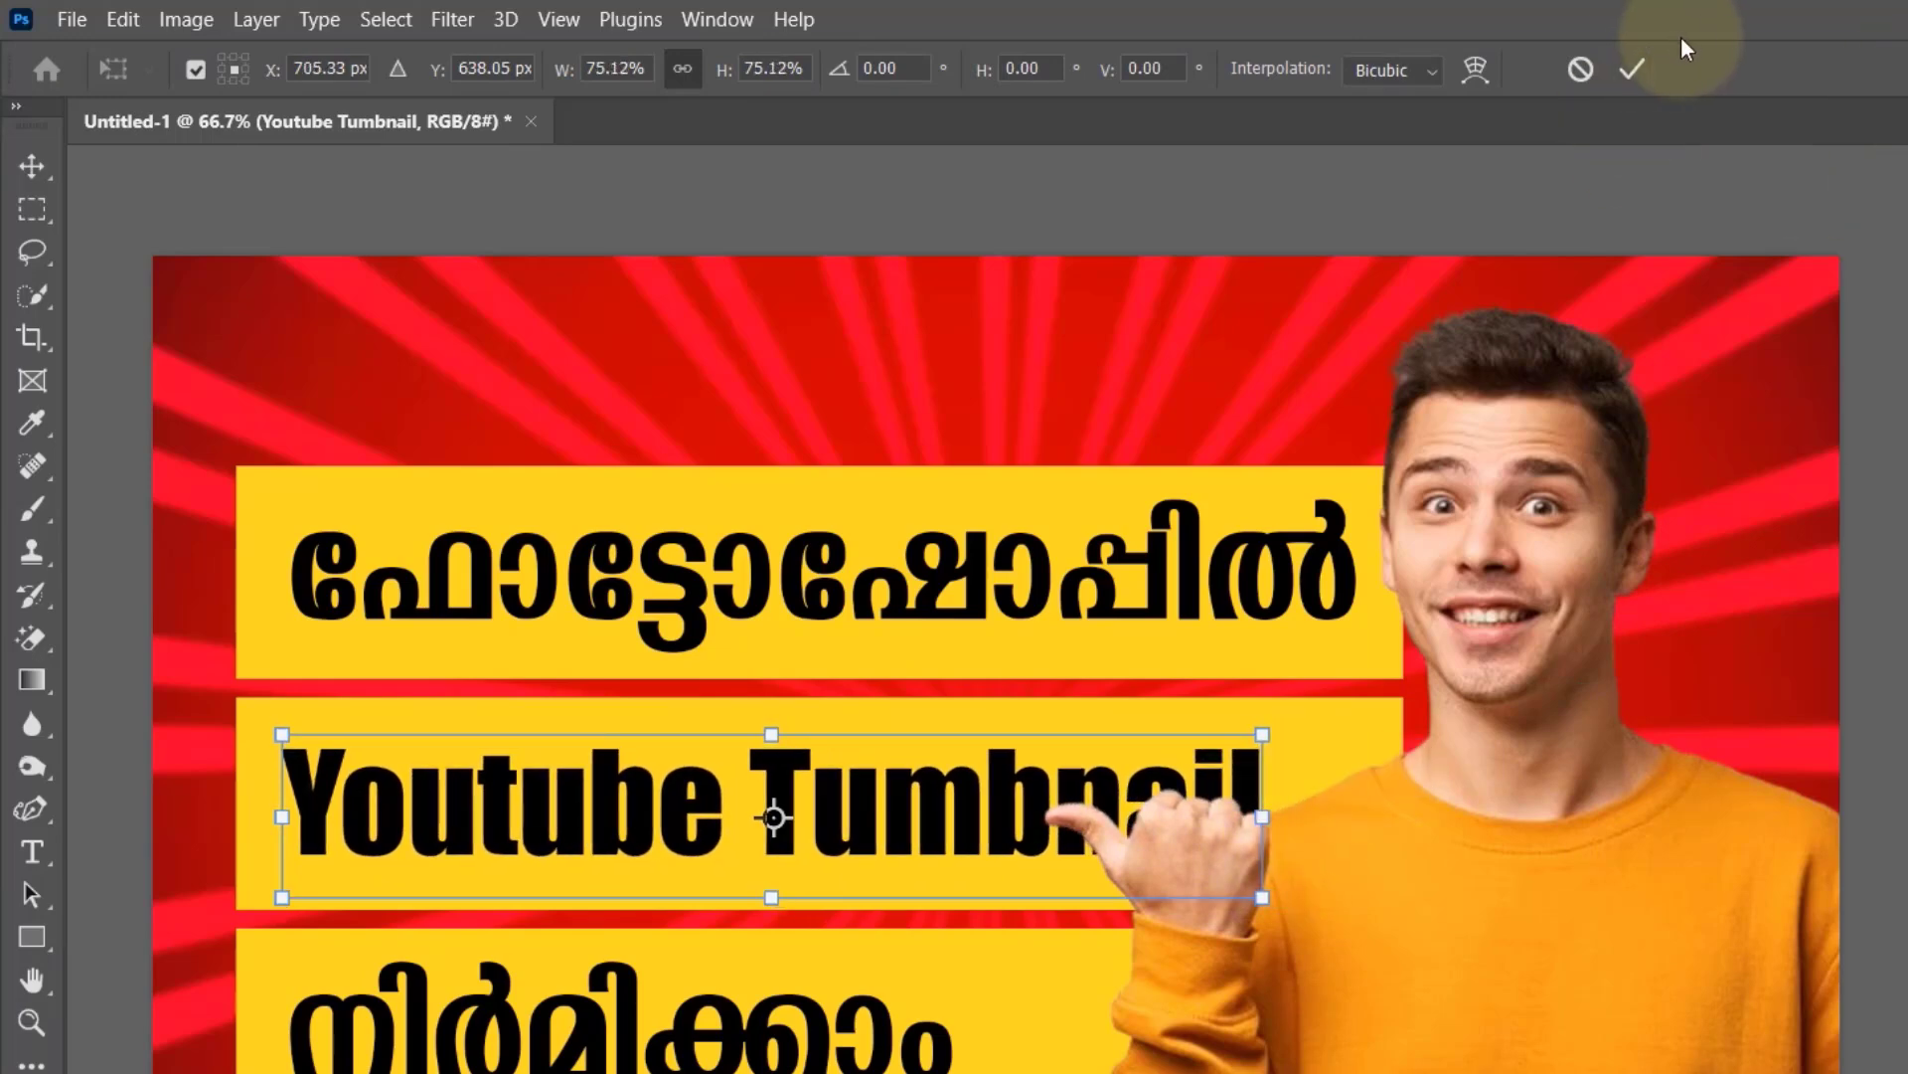
click(1634, 70)
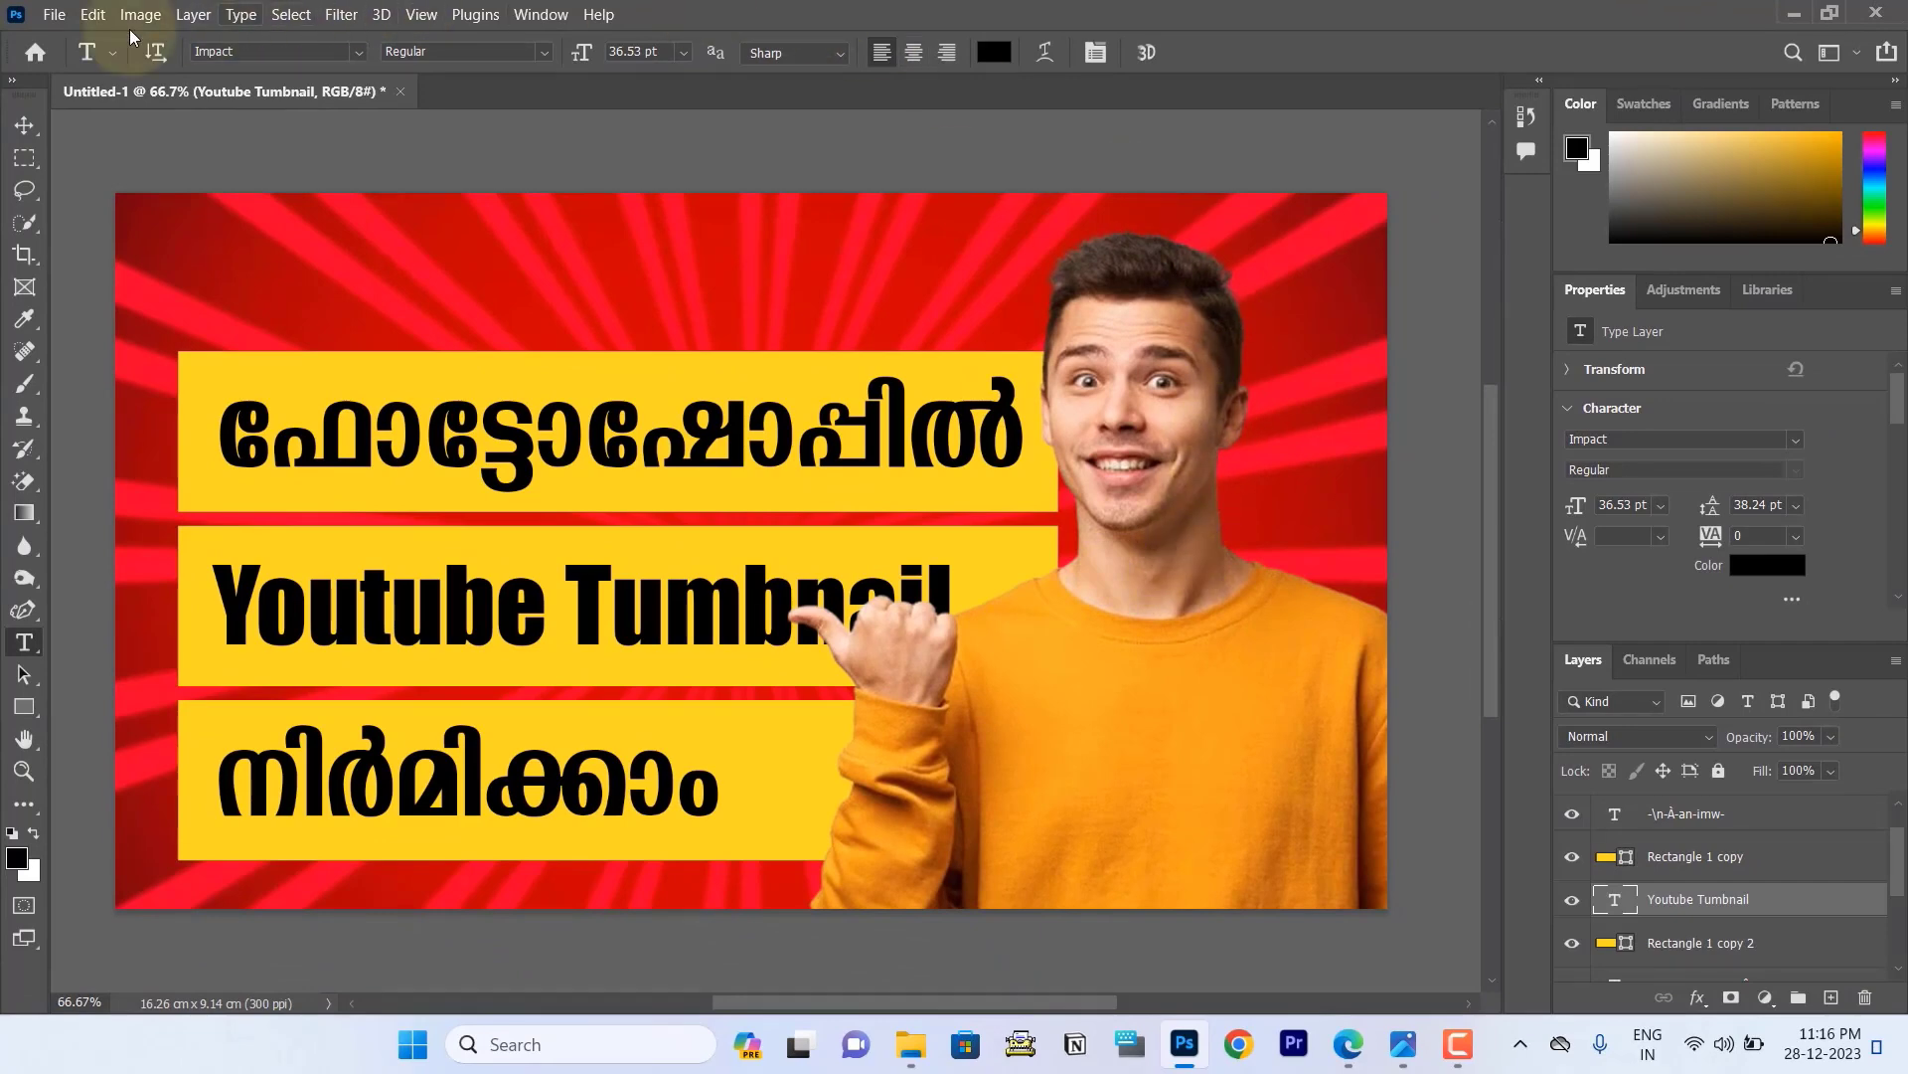
Move the man's photo layer right so his thumb clears the Youtube Tumbnail text.
click(23, 124)
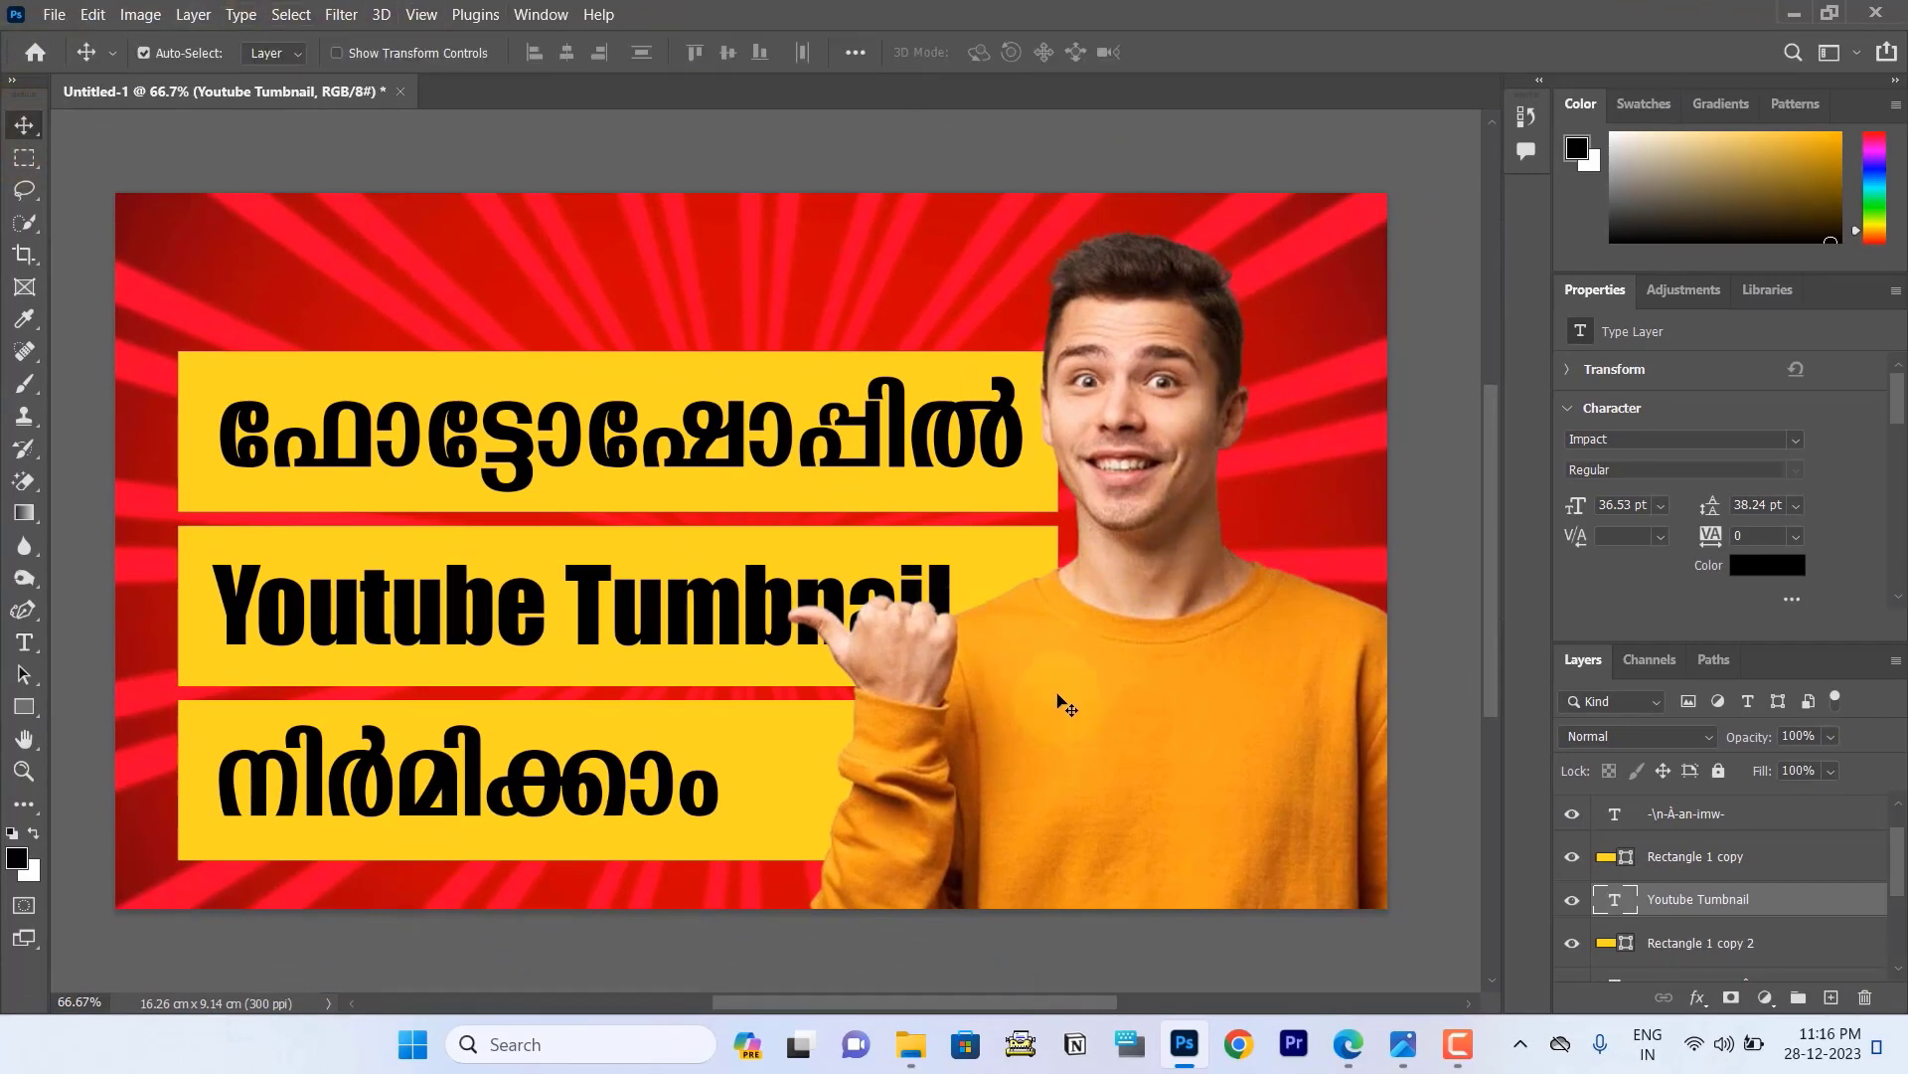
right_click(1059, 696)
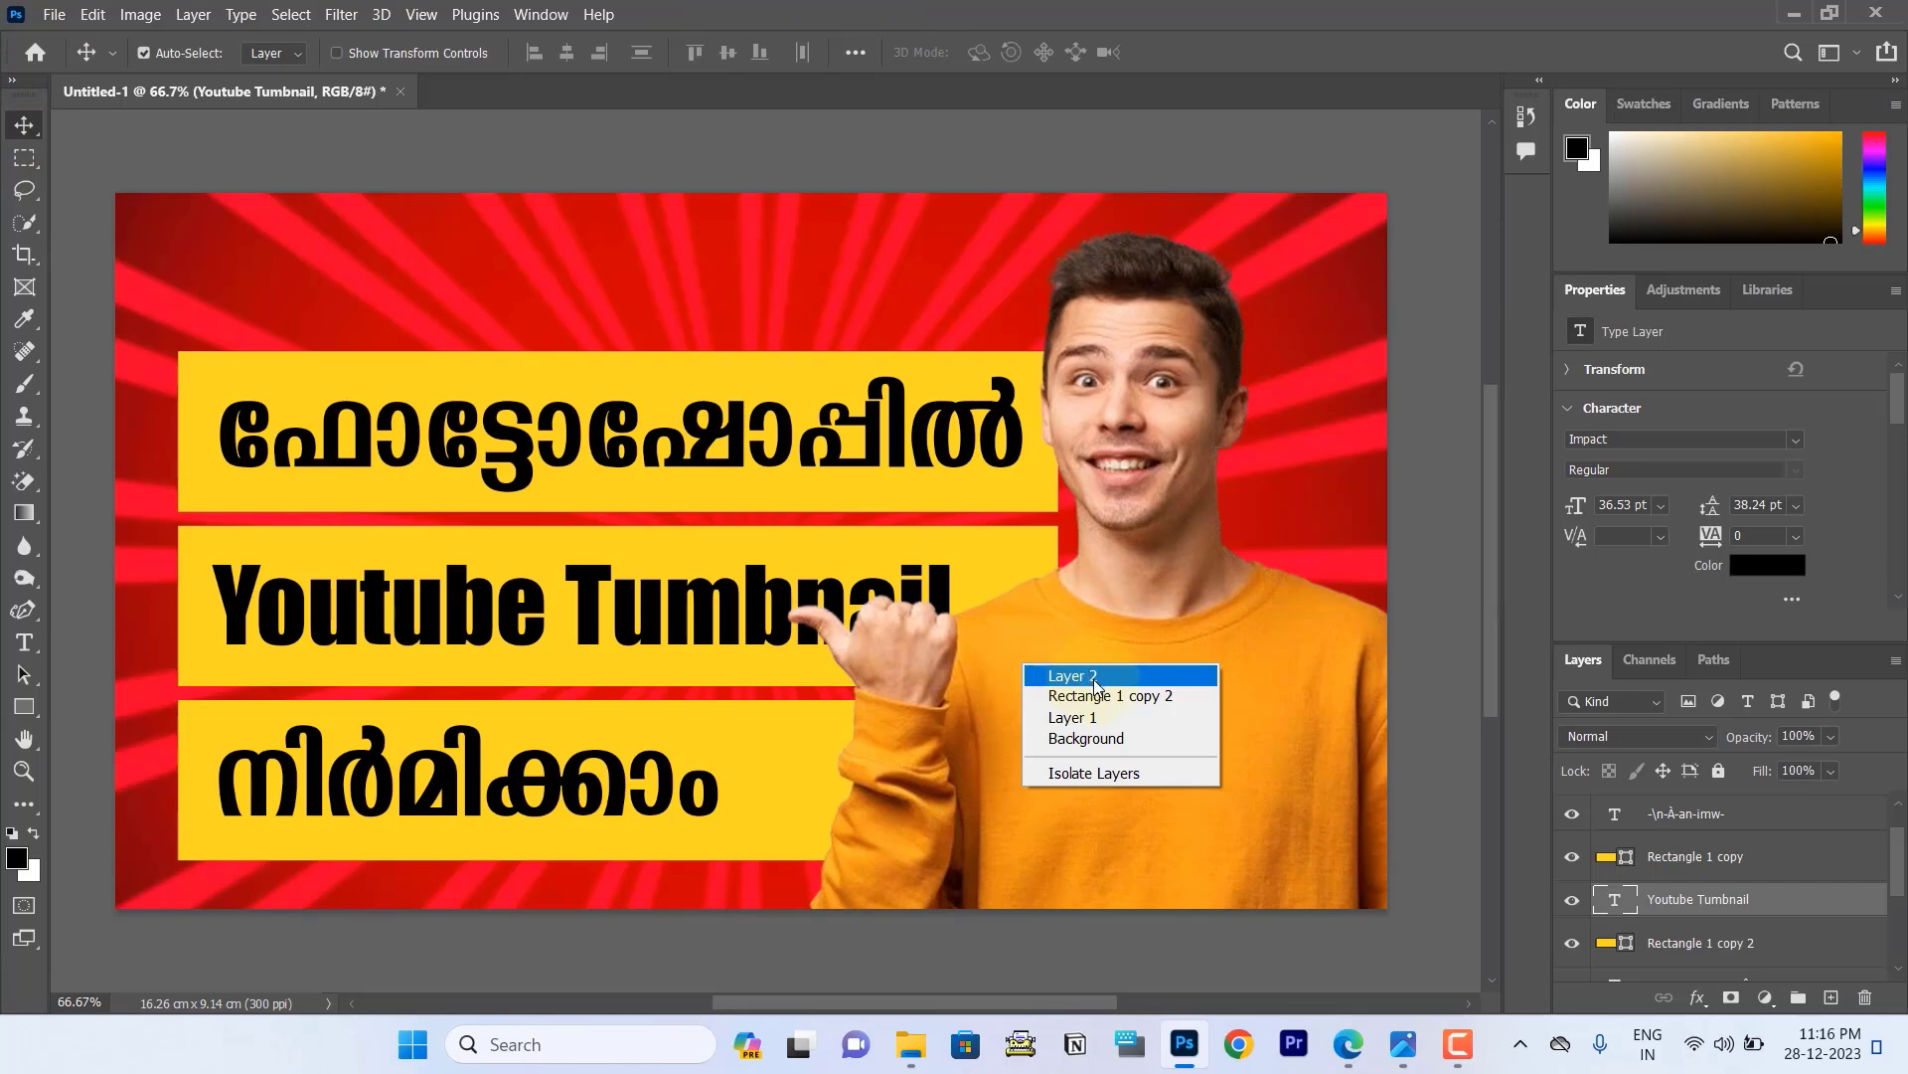
click(1092, 682)
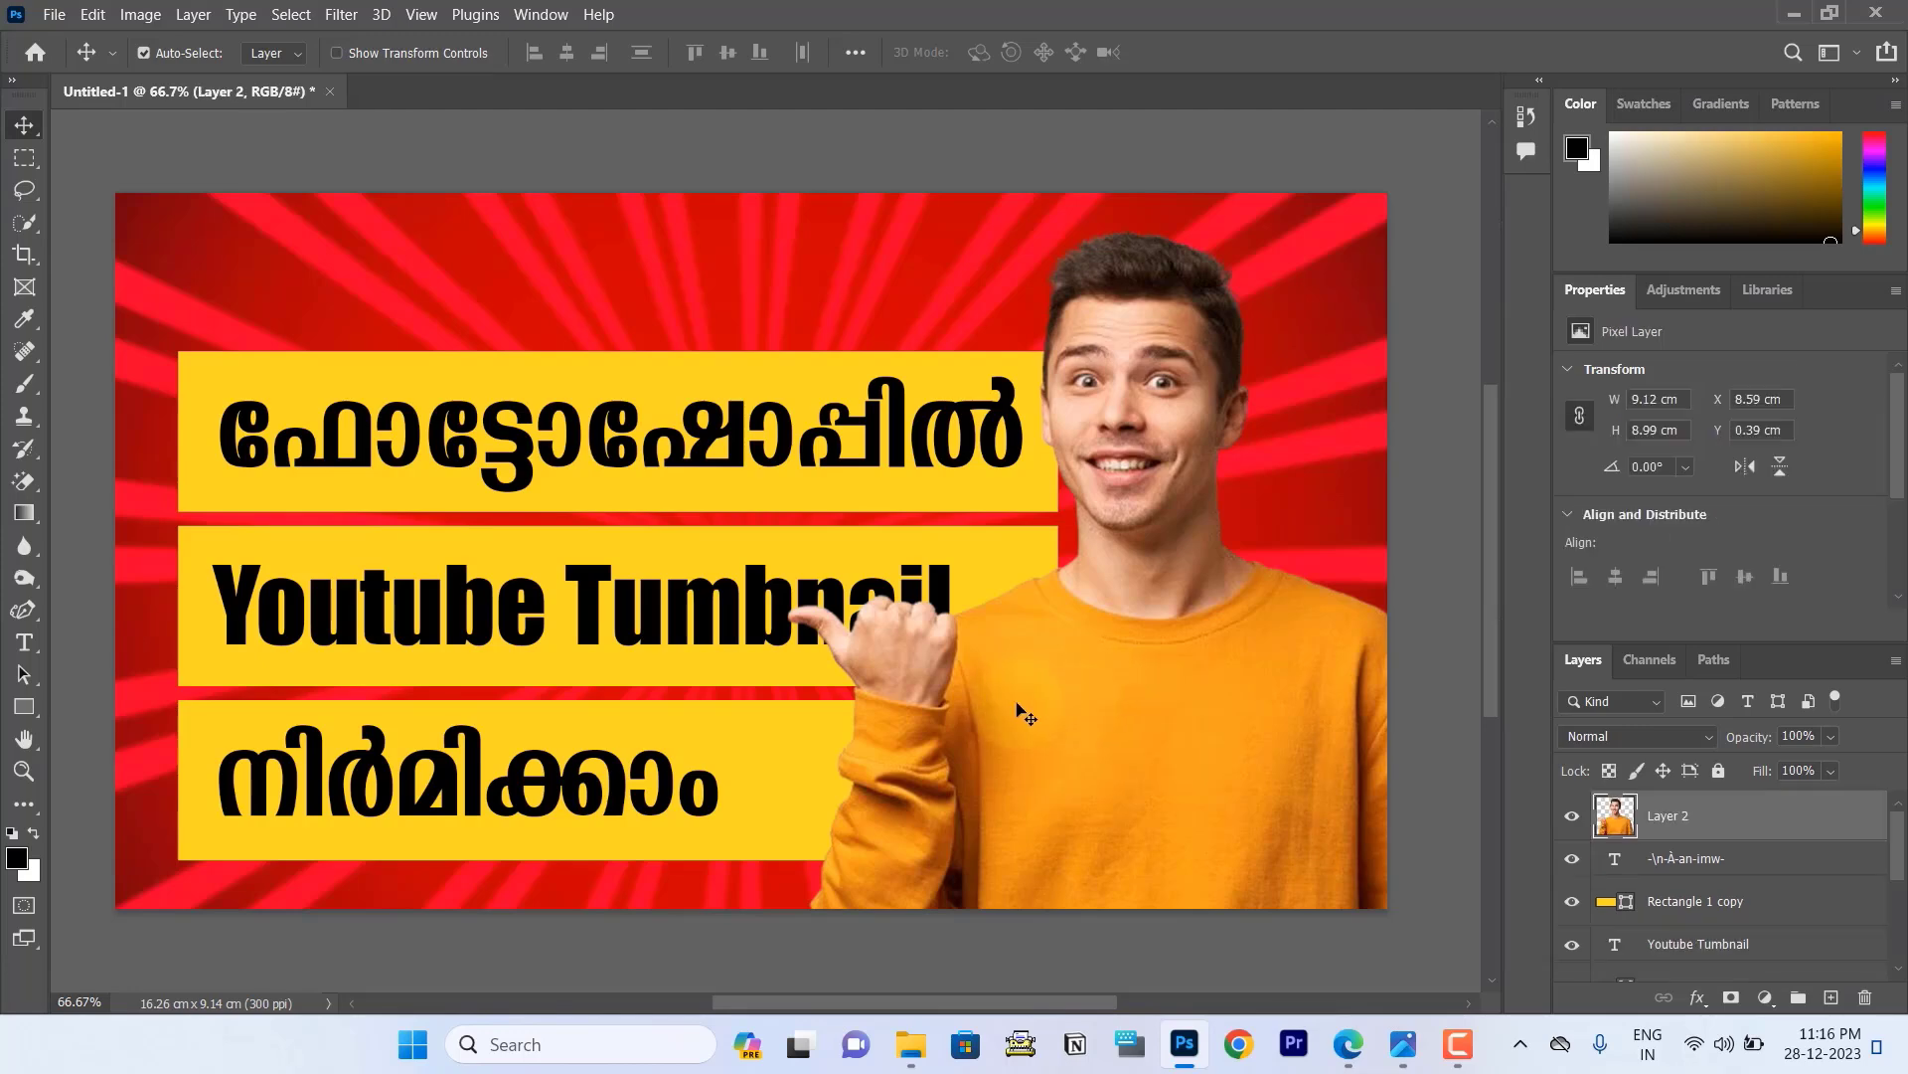
drag(1016, 704, 1069, 762)
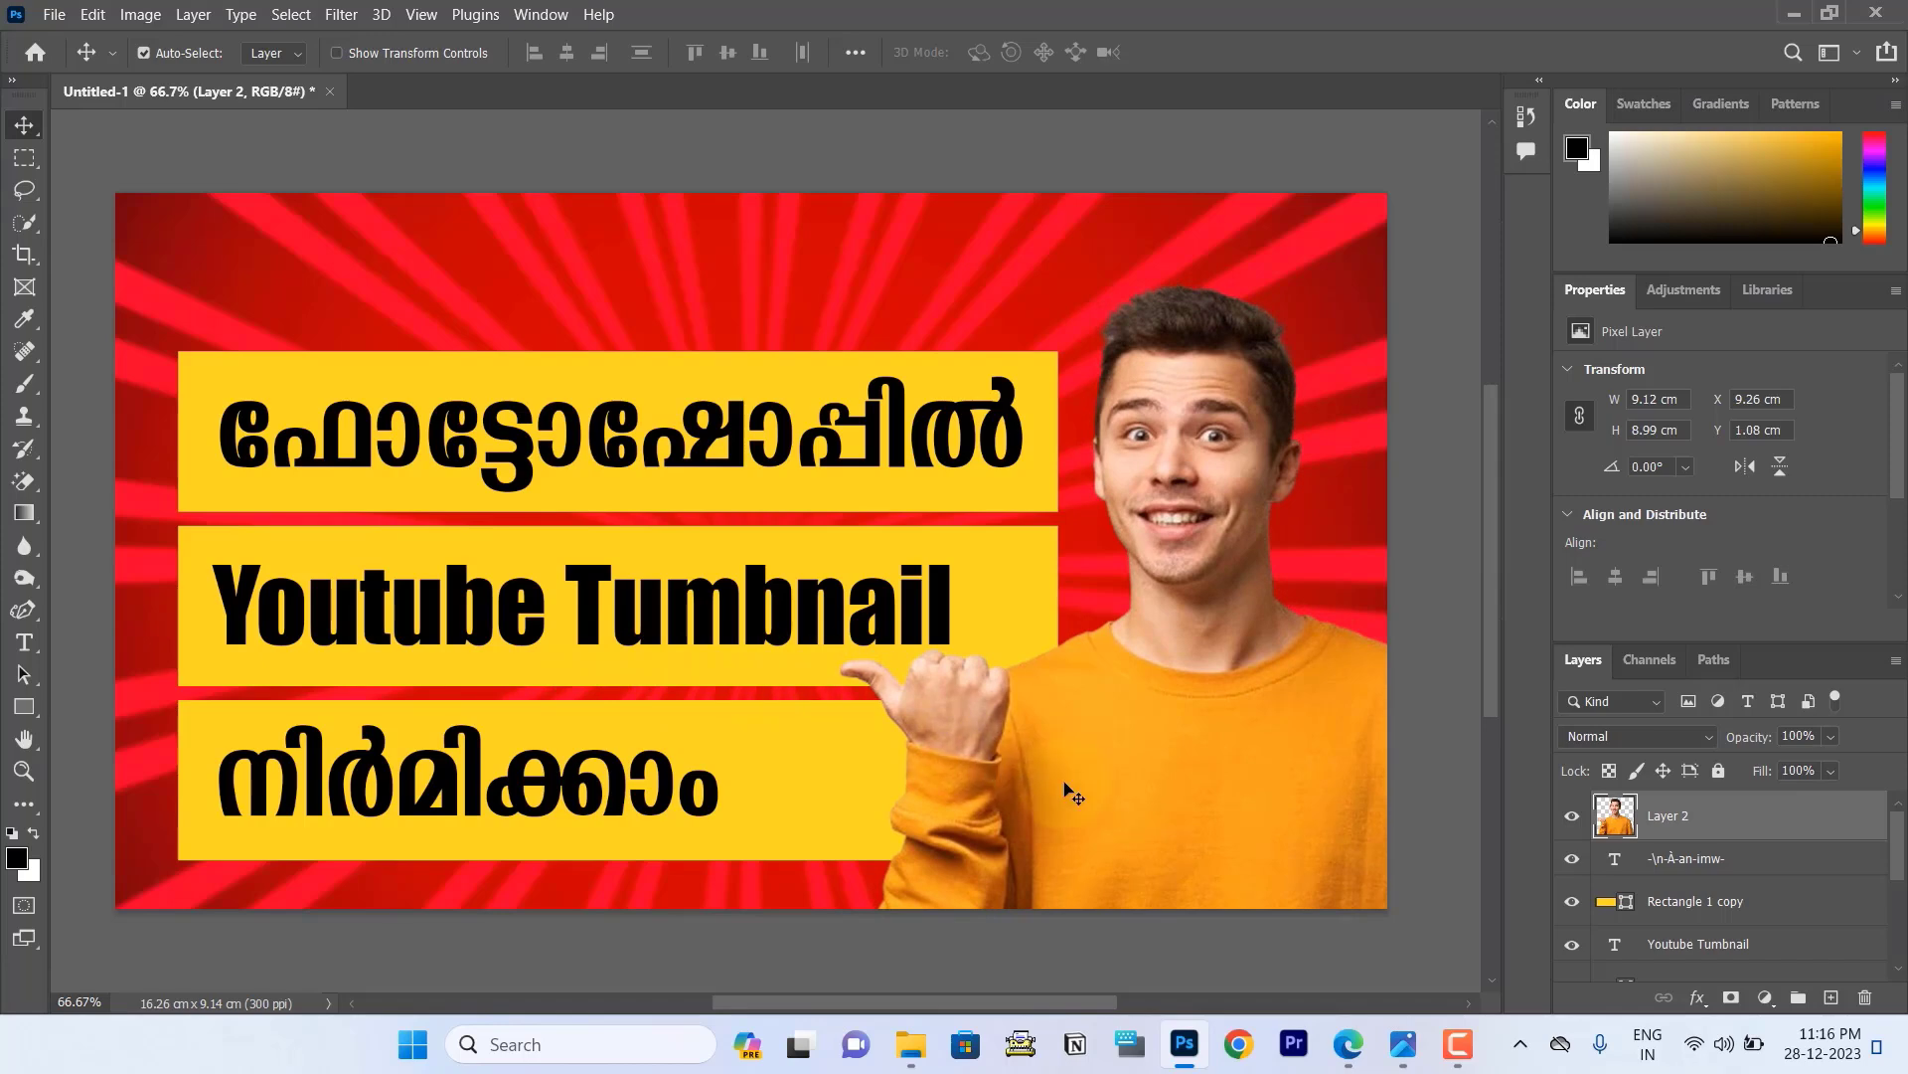
drag(1063, 805, 1024, 795)
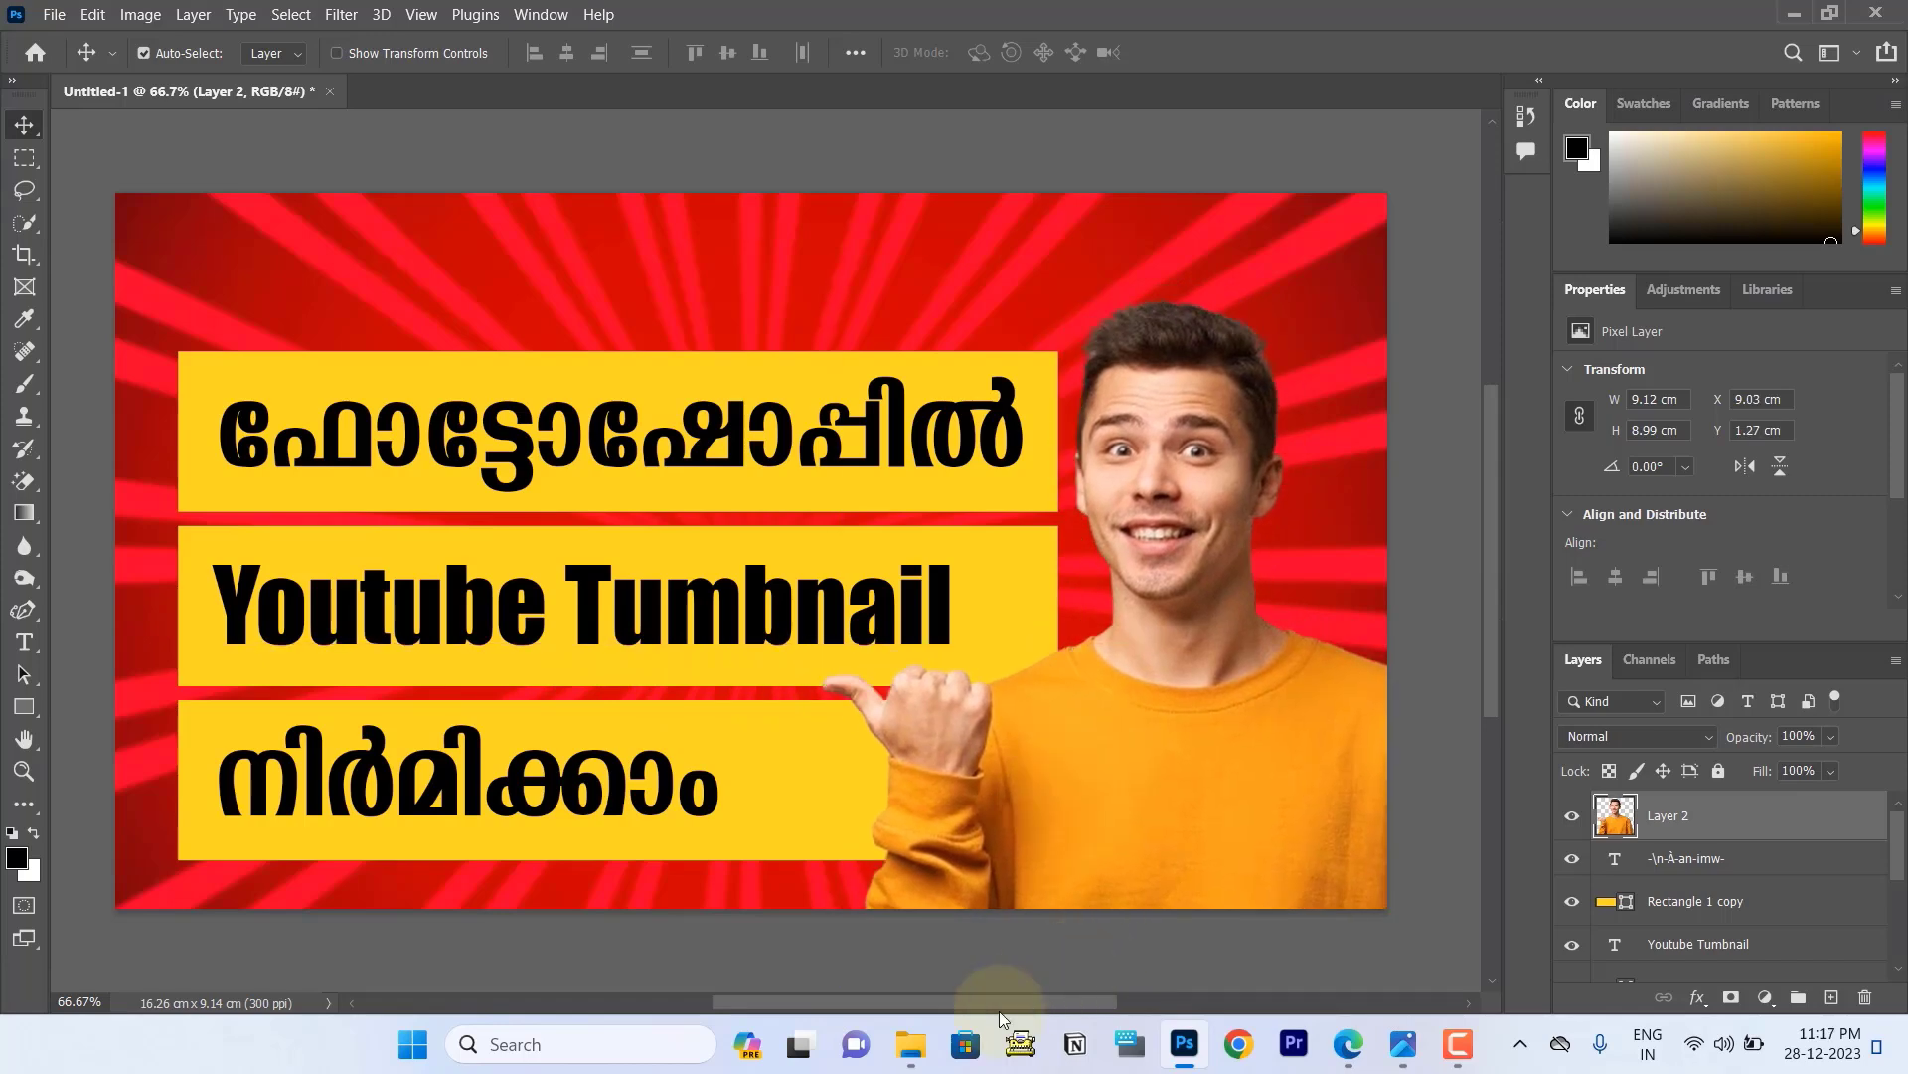
Compare against the Model.jpg reference, then select the Youtube Tumbnail text layer.
click(1130, 1044)
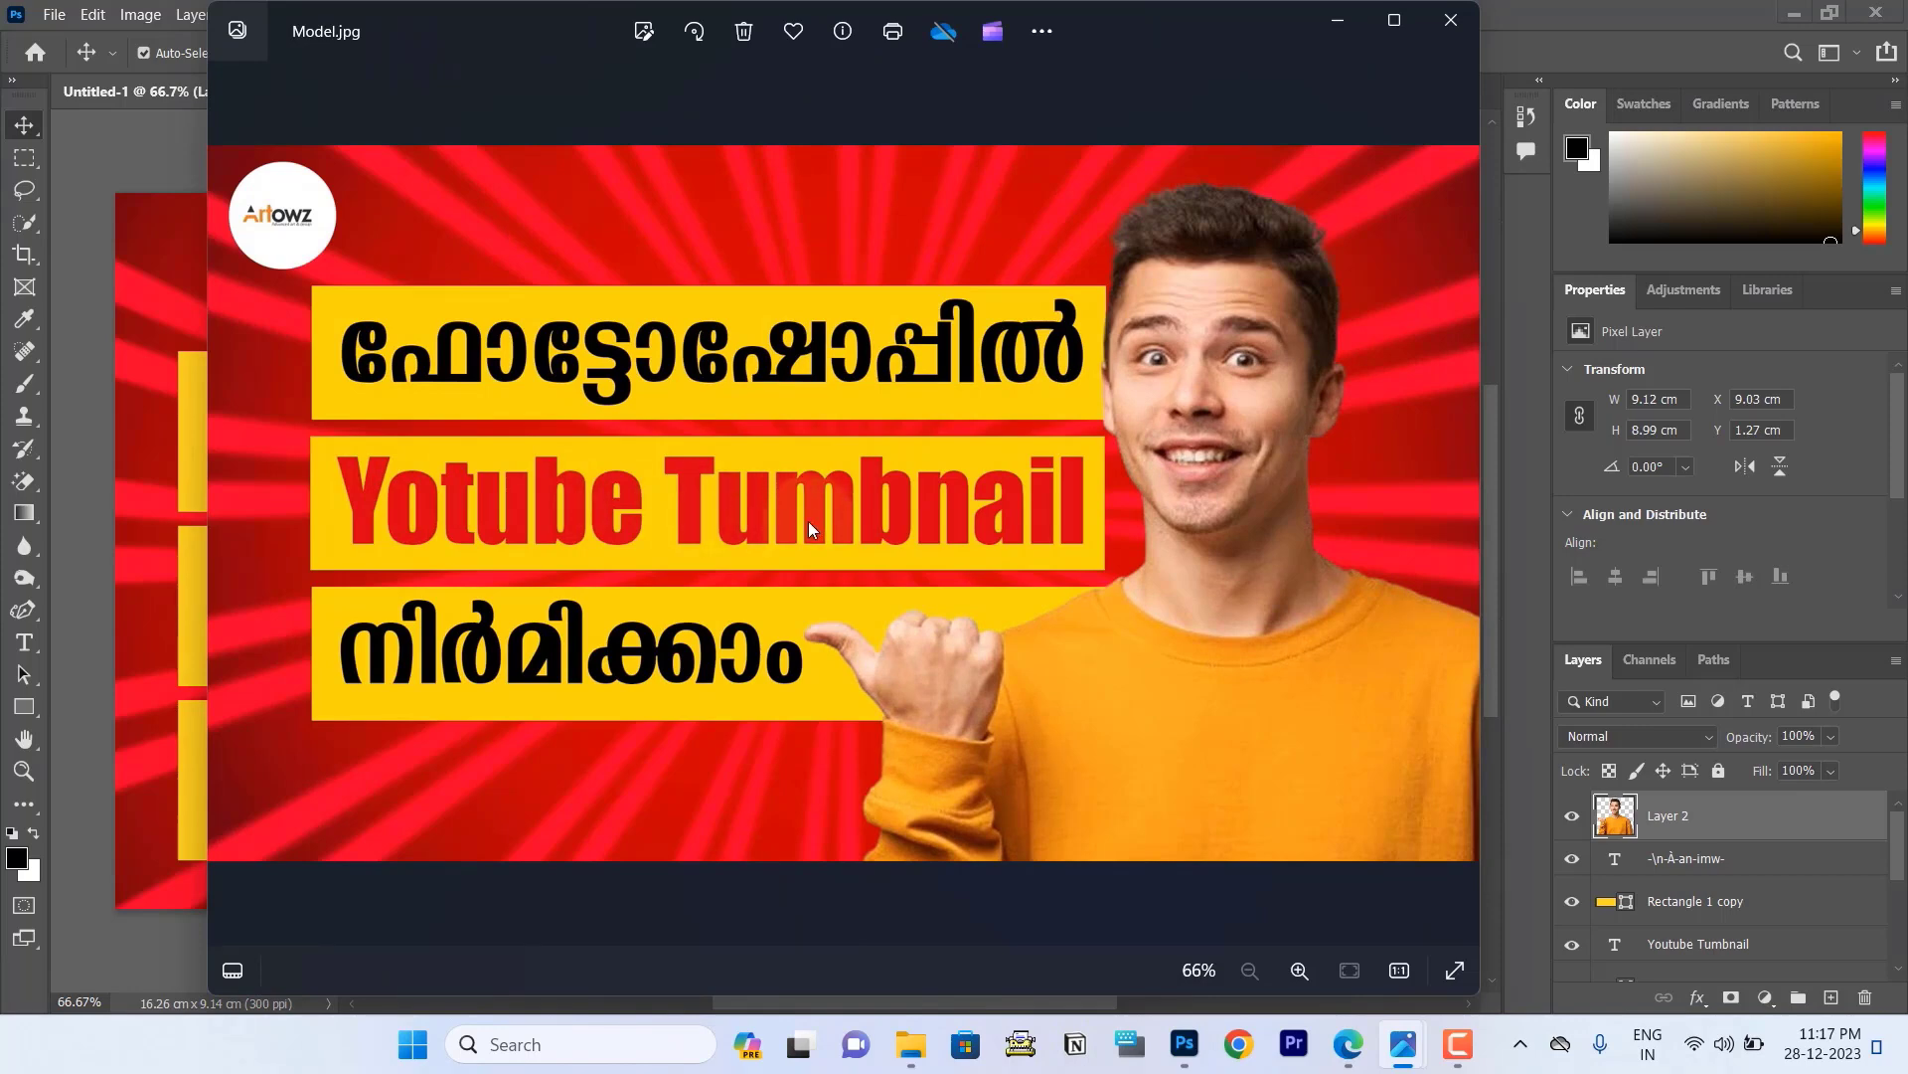
click(62, 575)
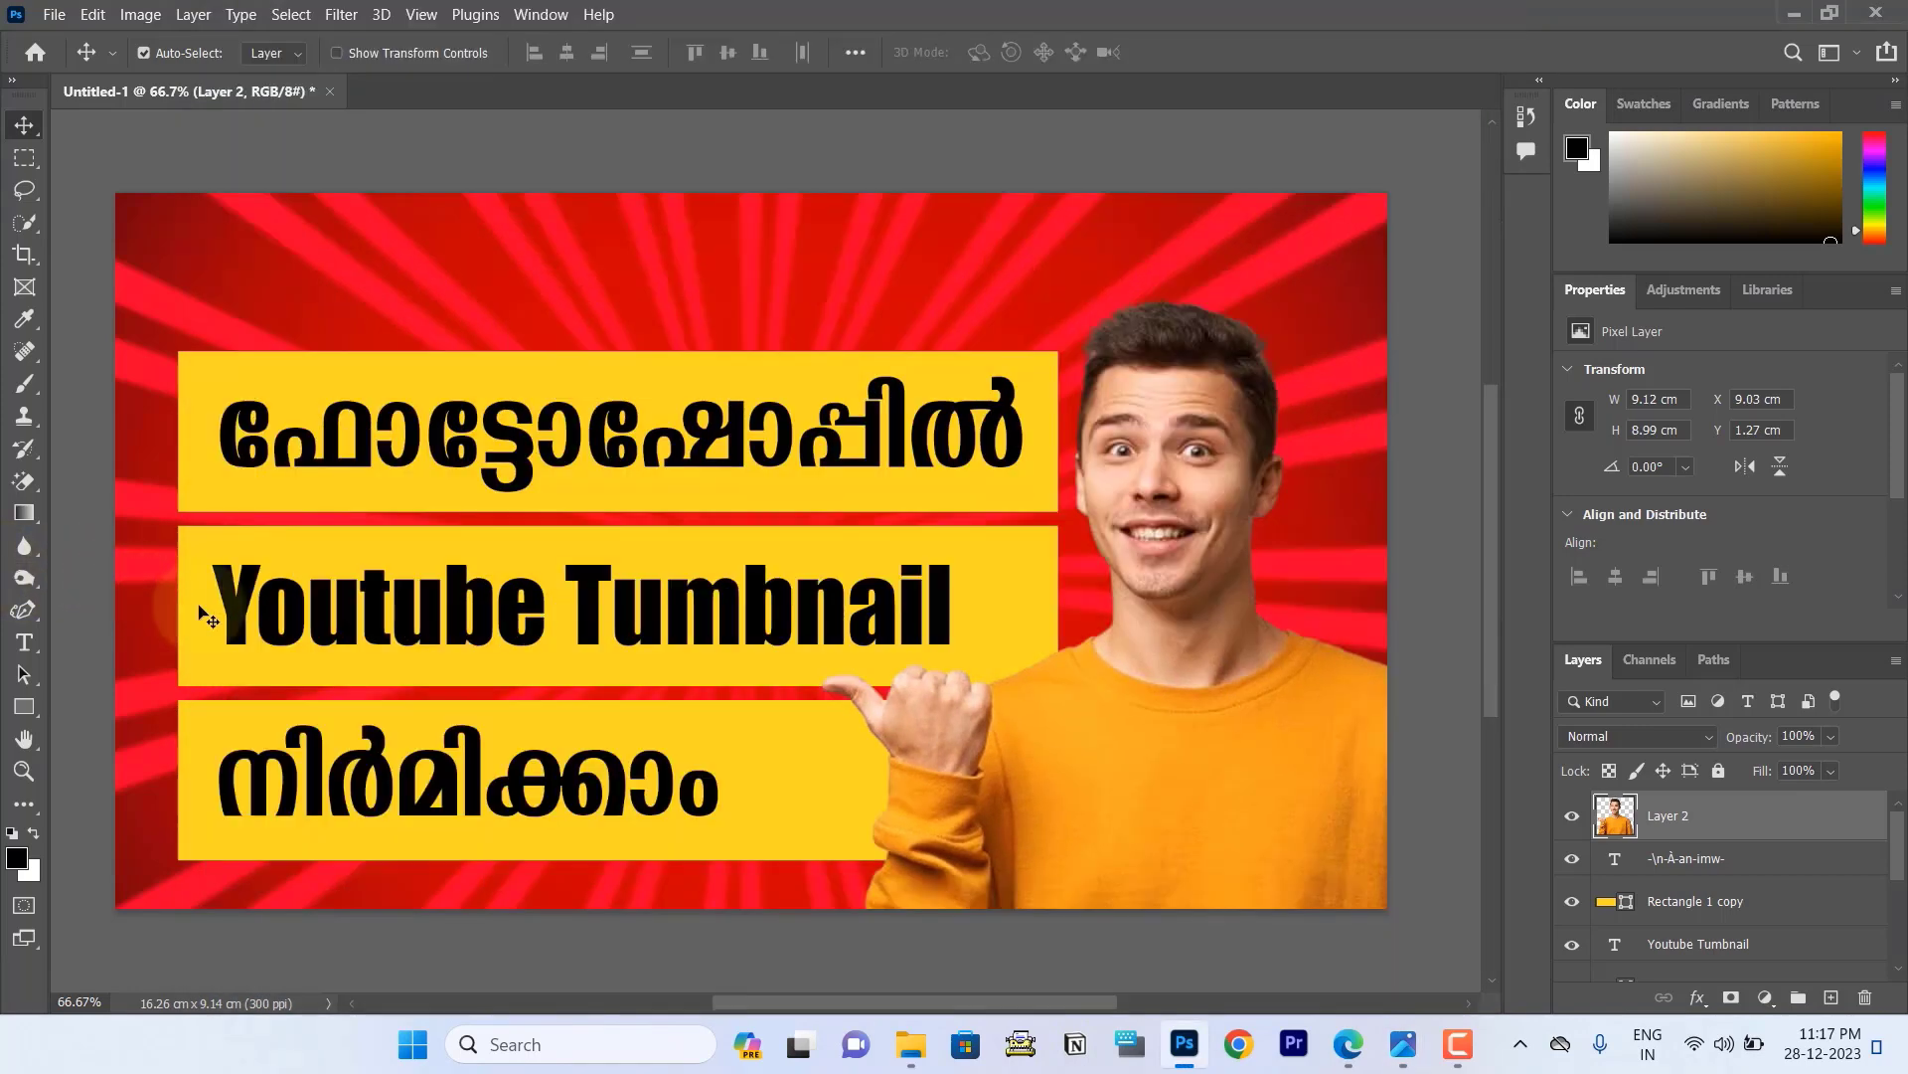
click(209, 616)
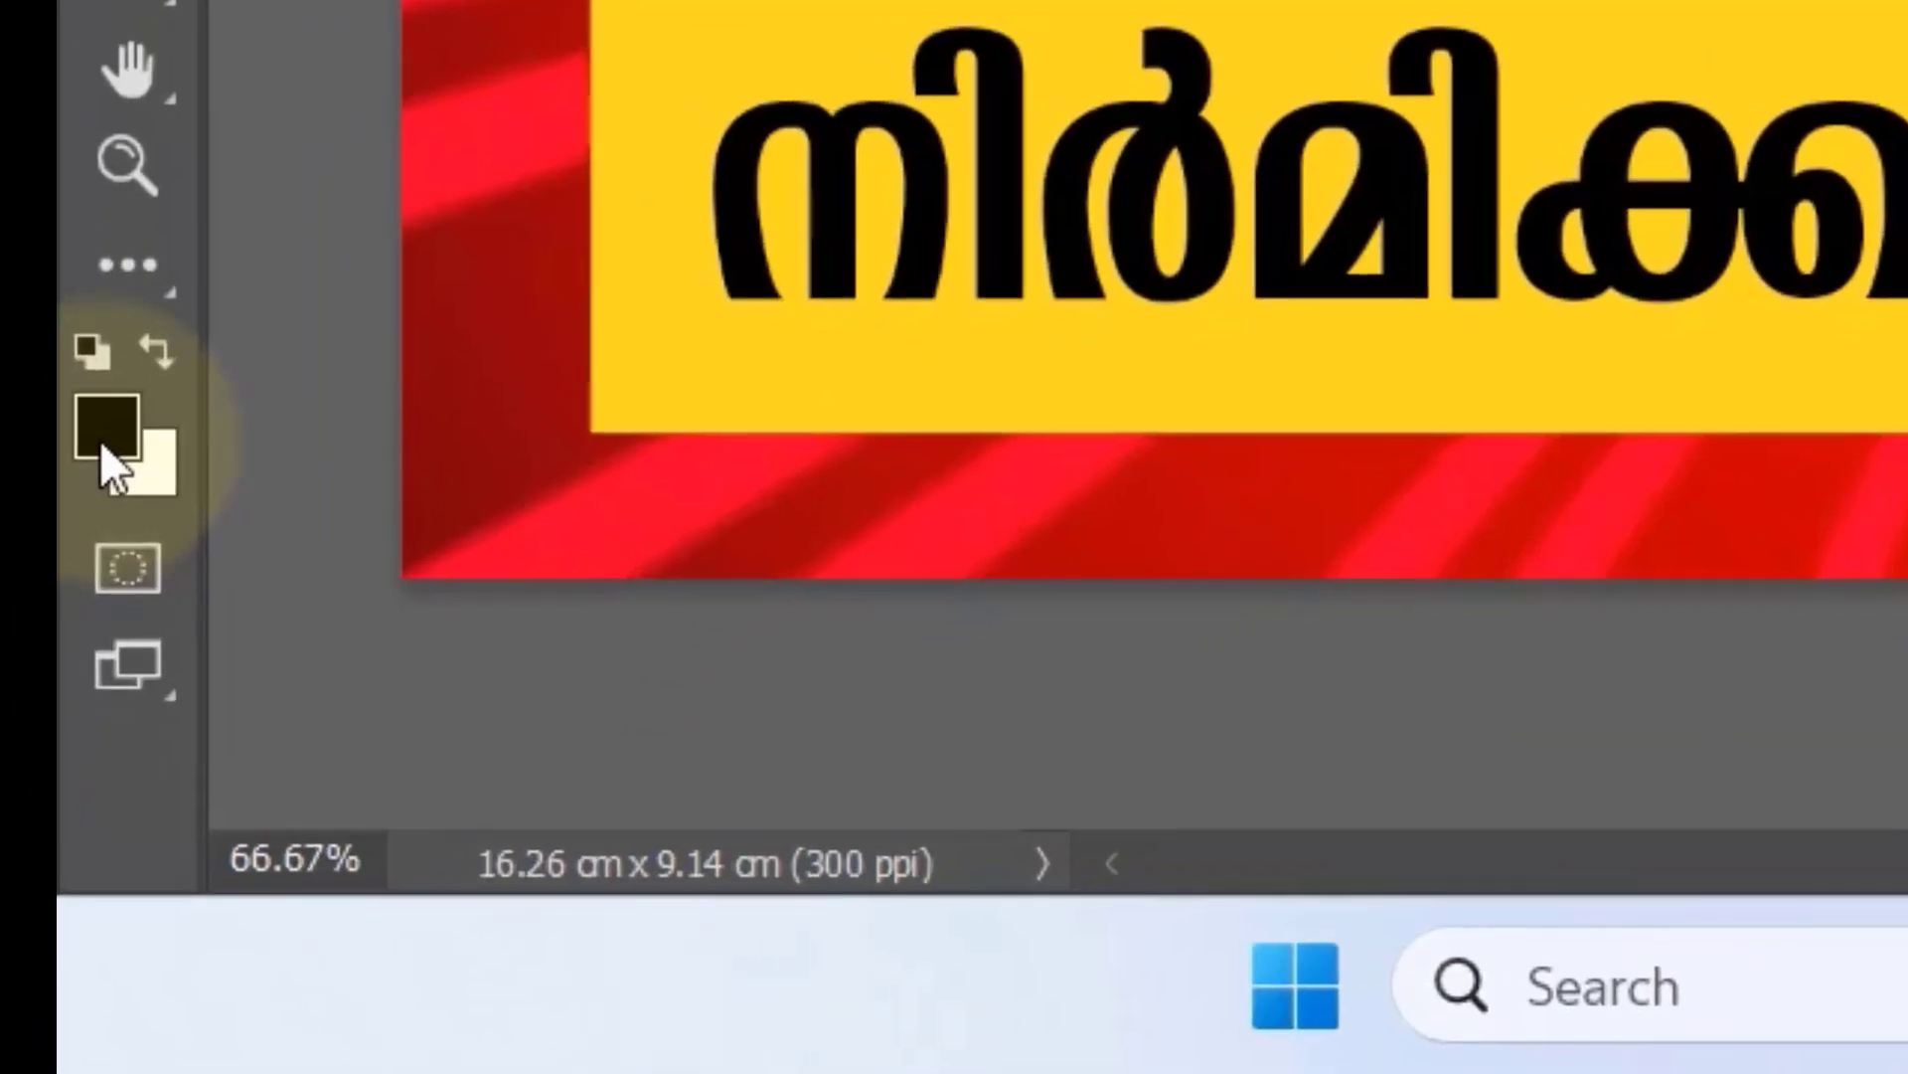
Sample the sunburst's dark red as foreground colour and fill the Youtube Tumbnail text with it.
click(104, 448)
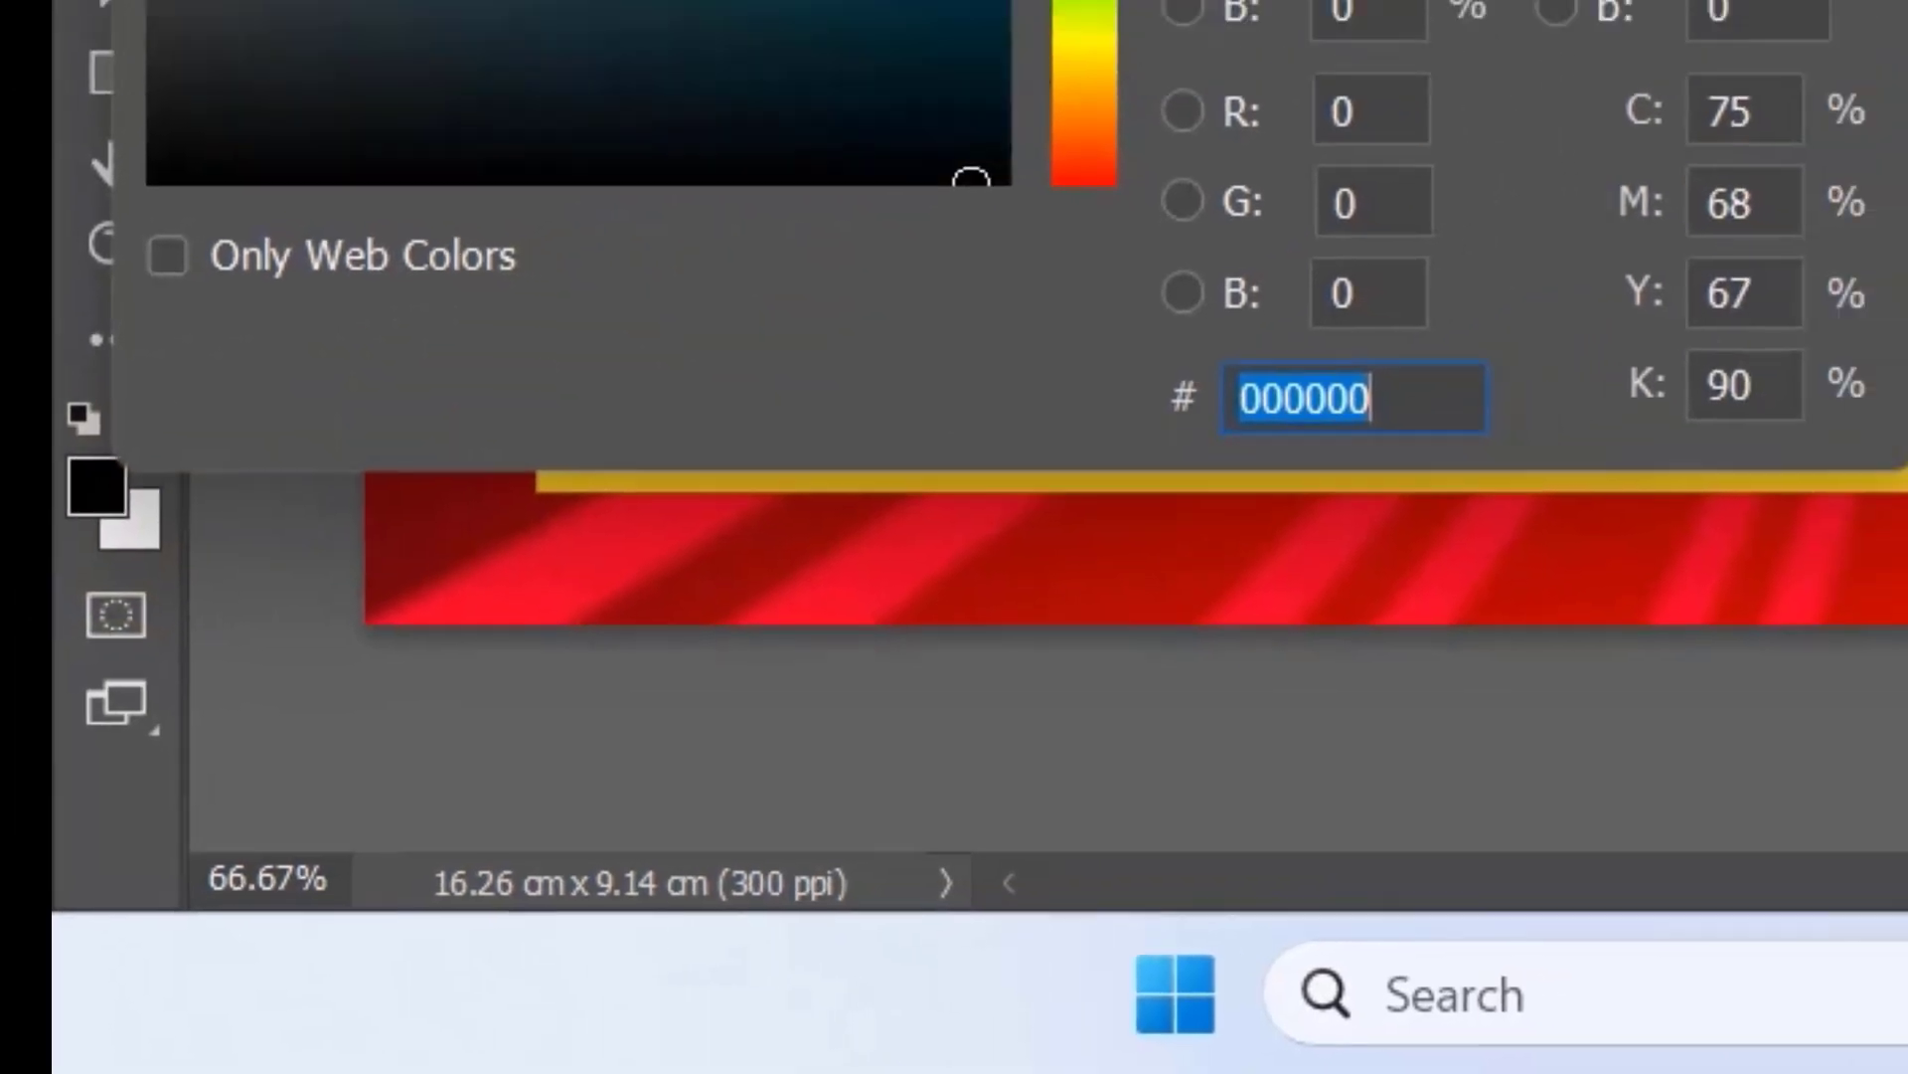
drag(582, 274, 581, 242)
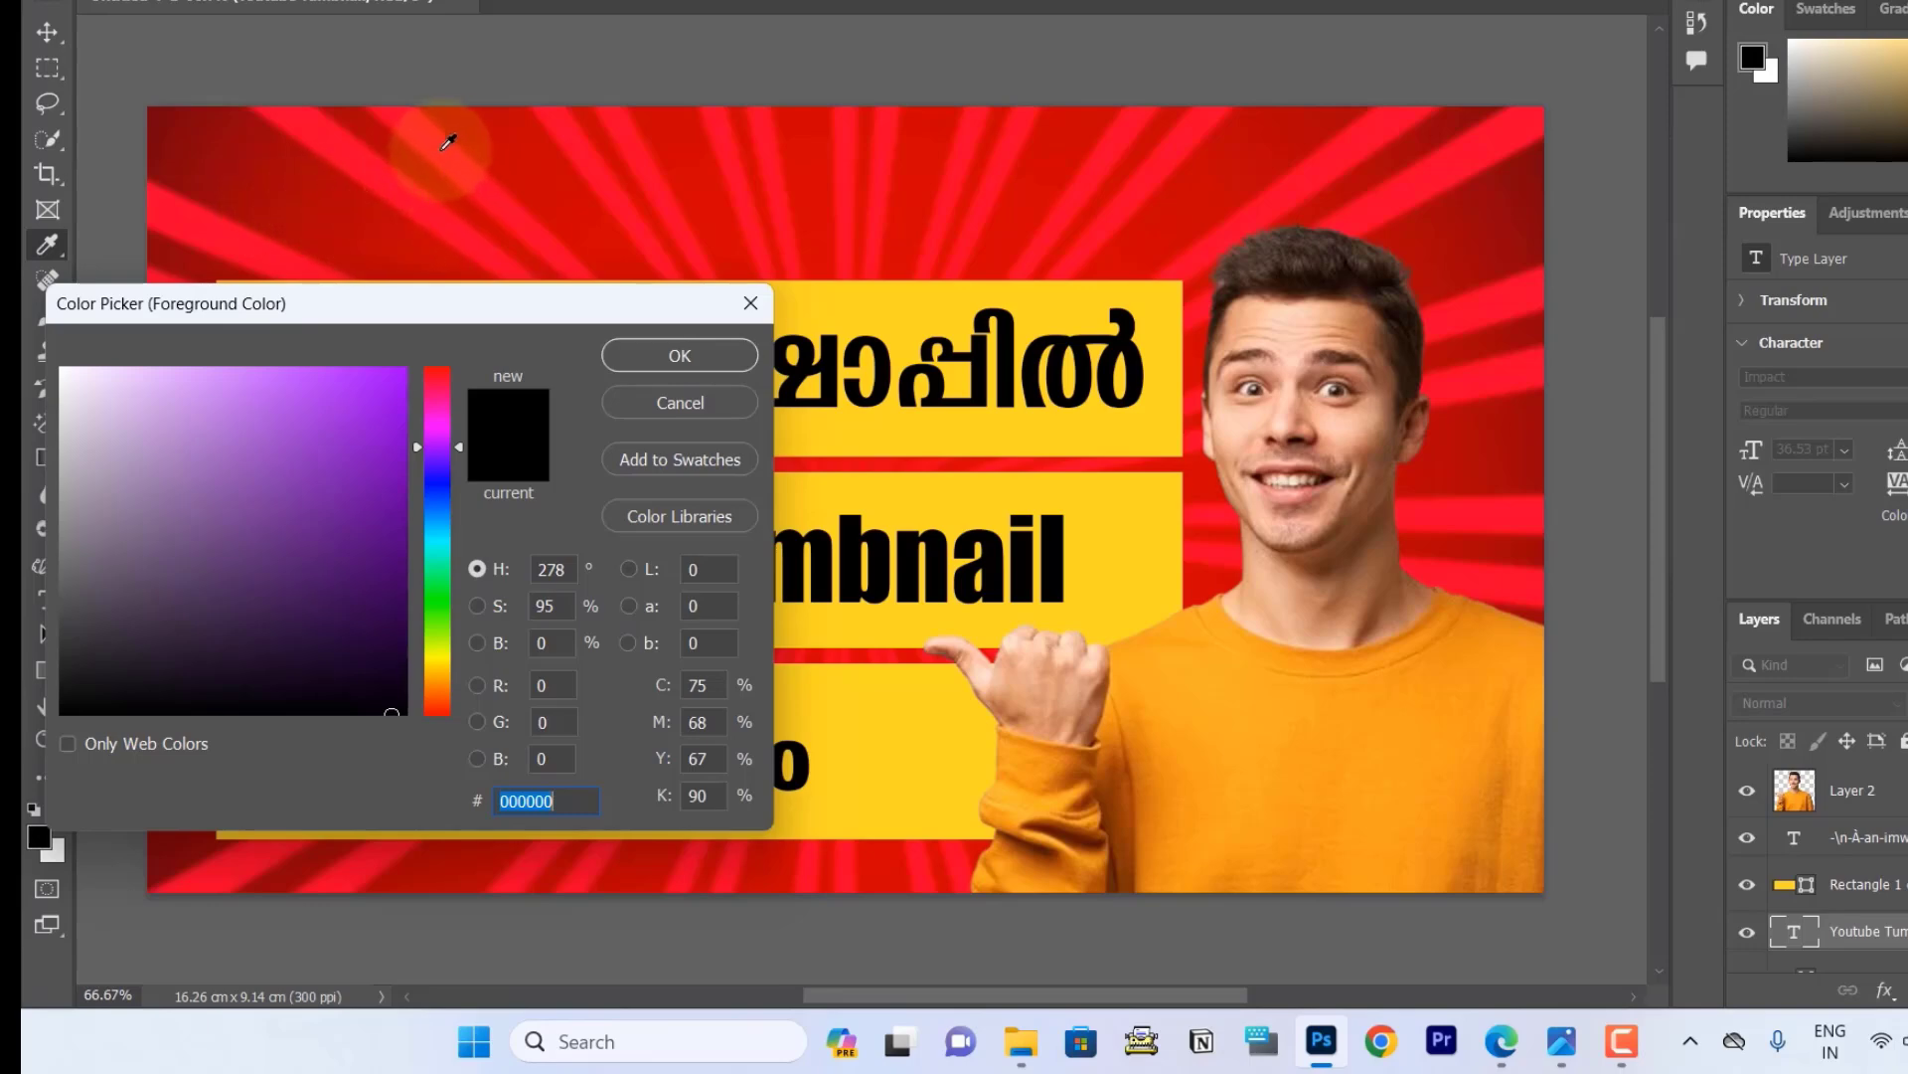
click(337, 209)
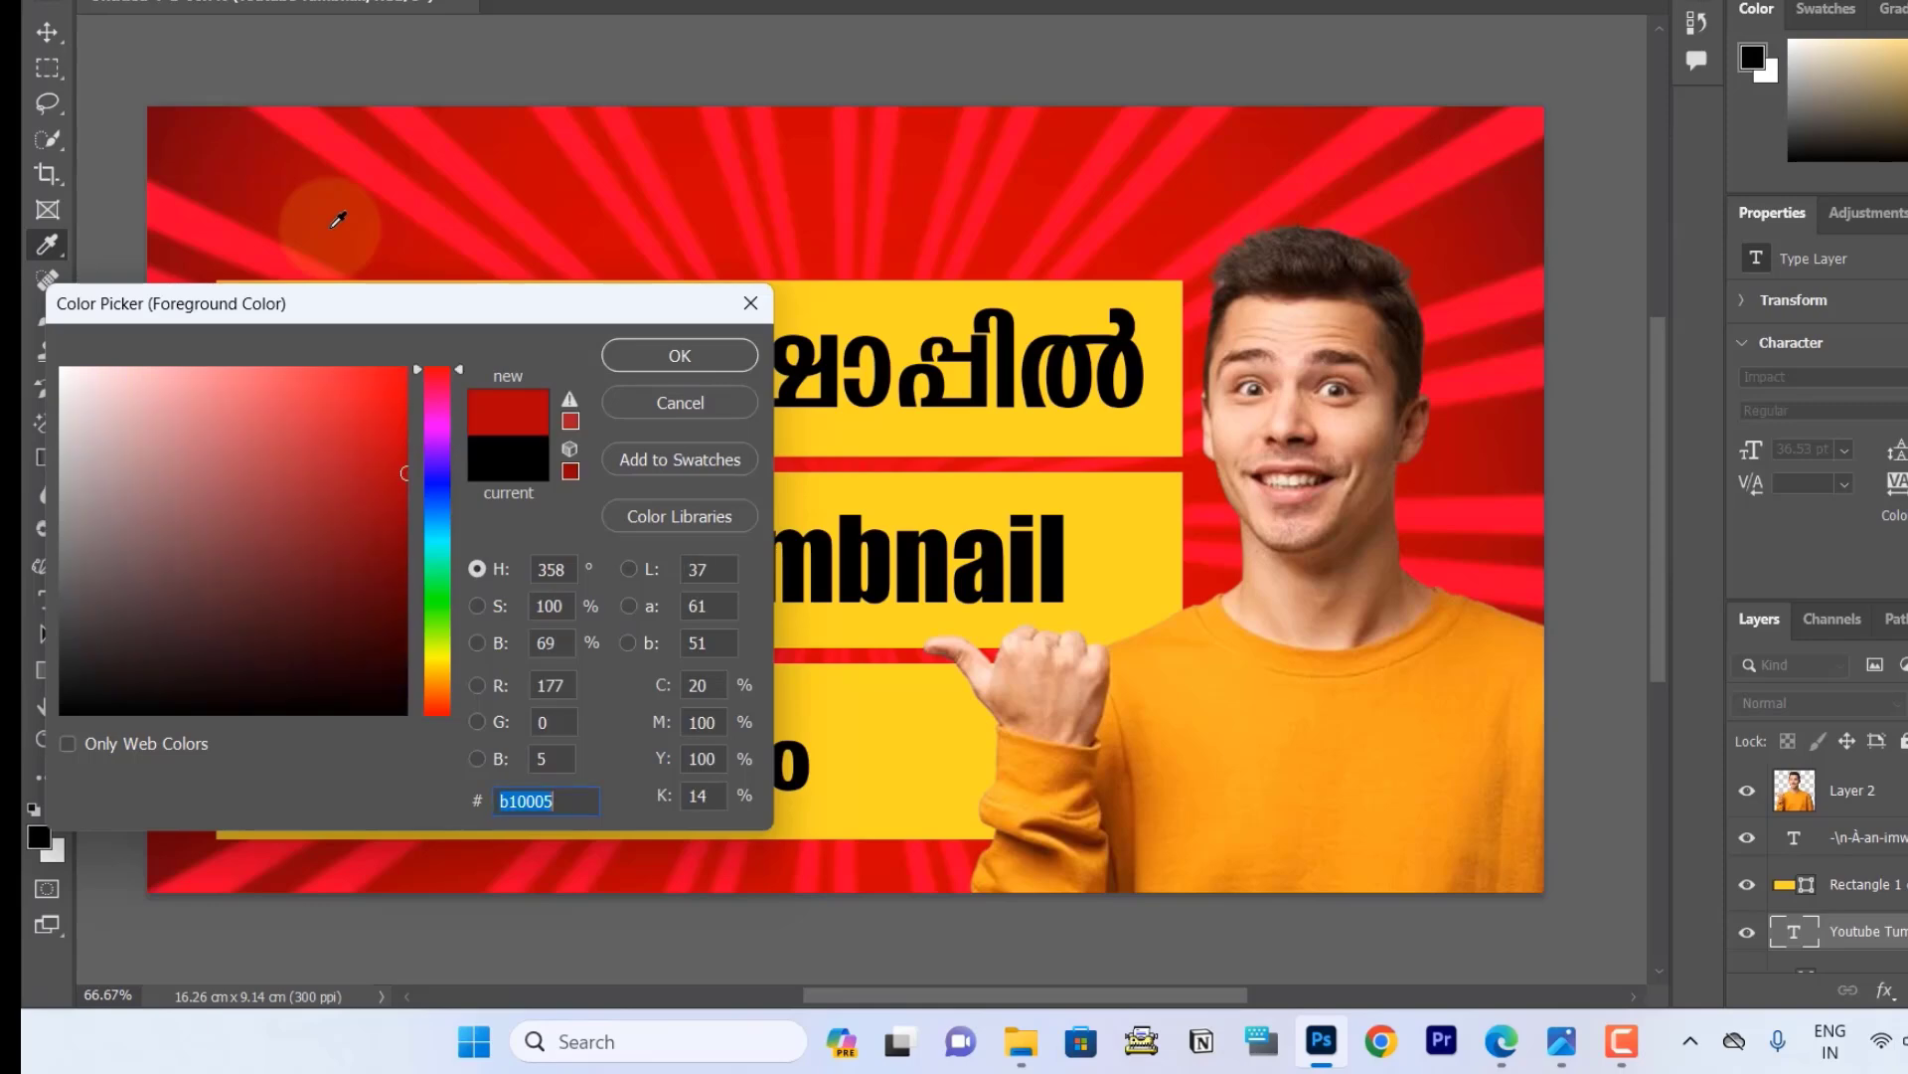
click(441, 217)
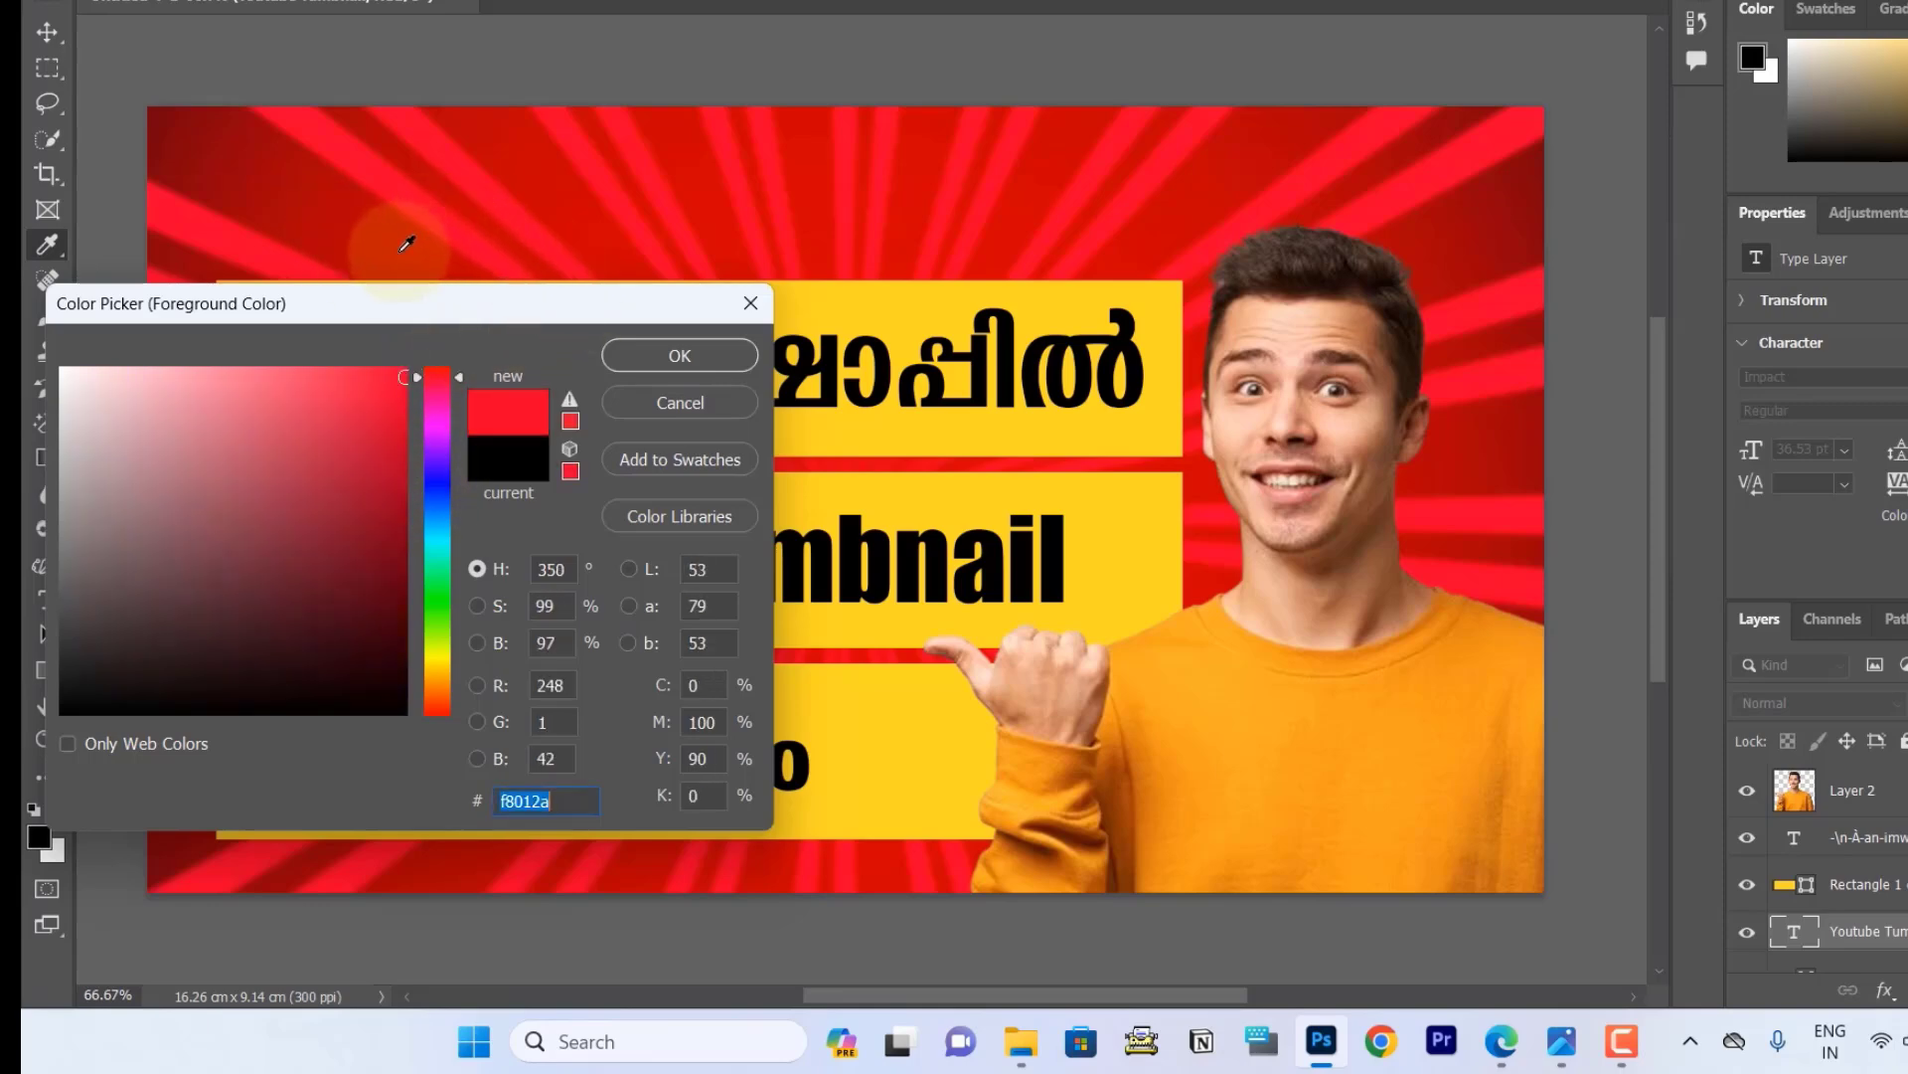
click(647, 355)
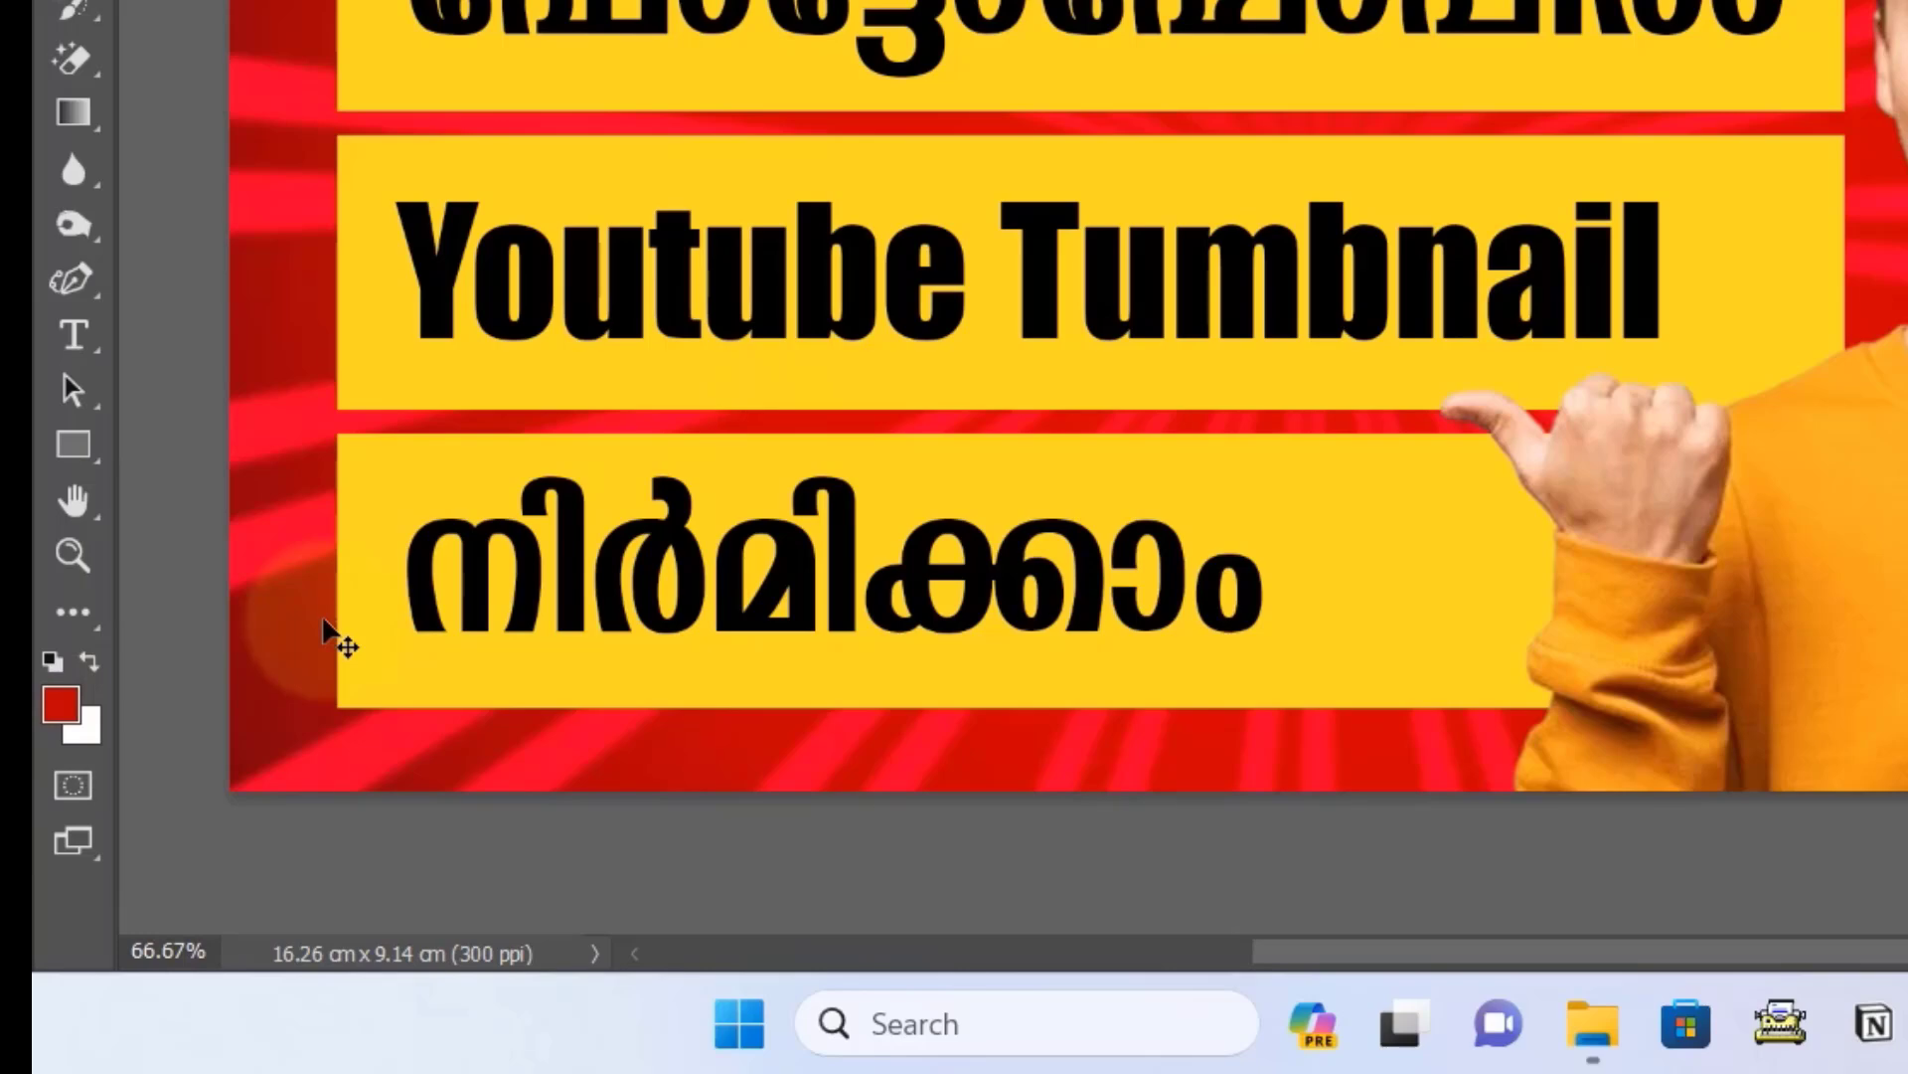
key(alt+BackSpace)
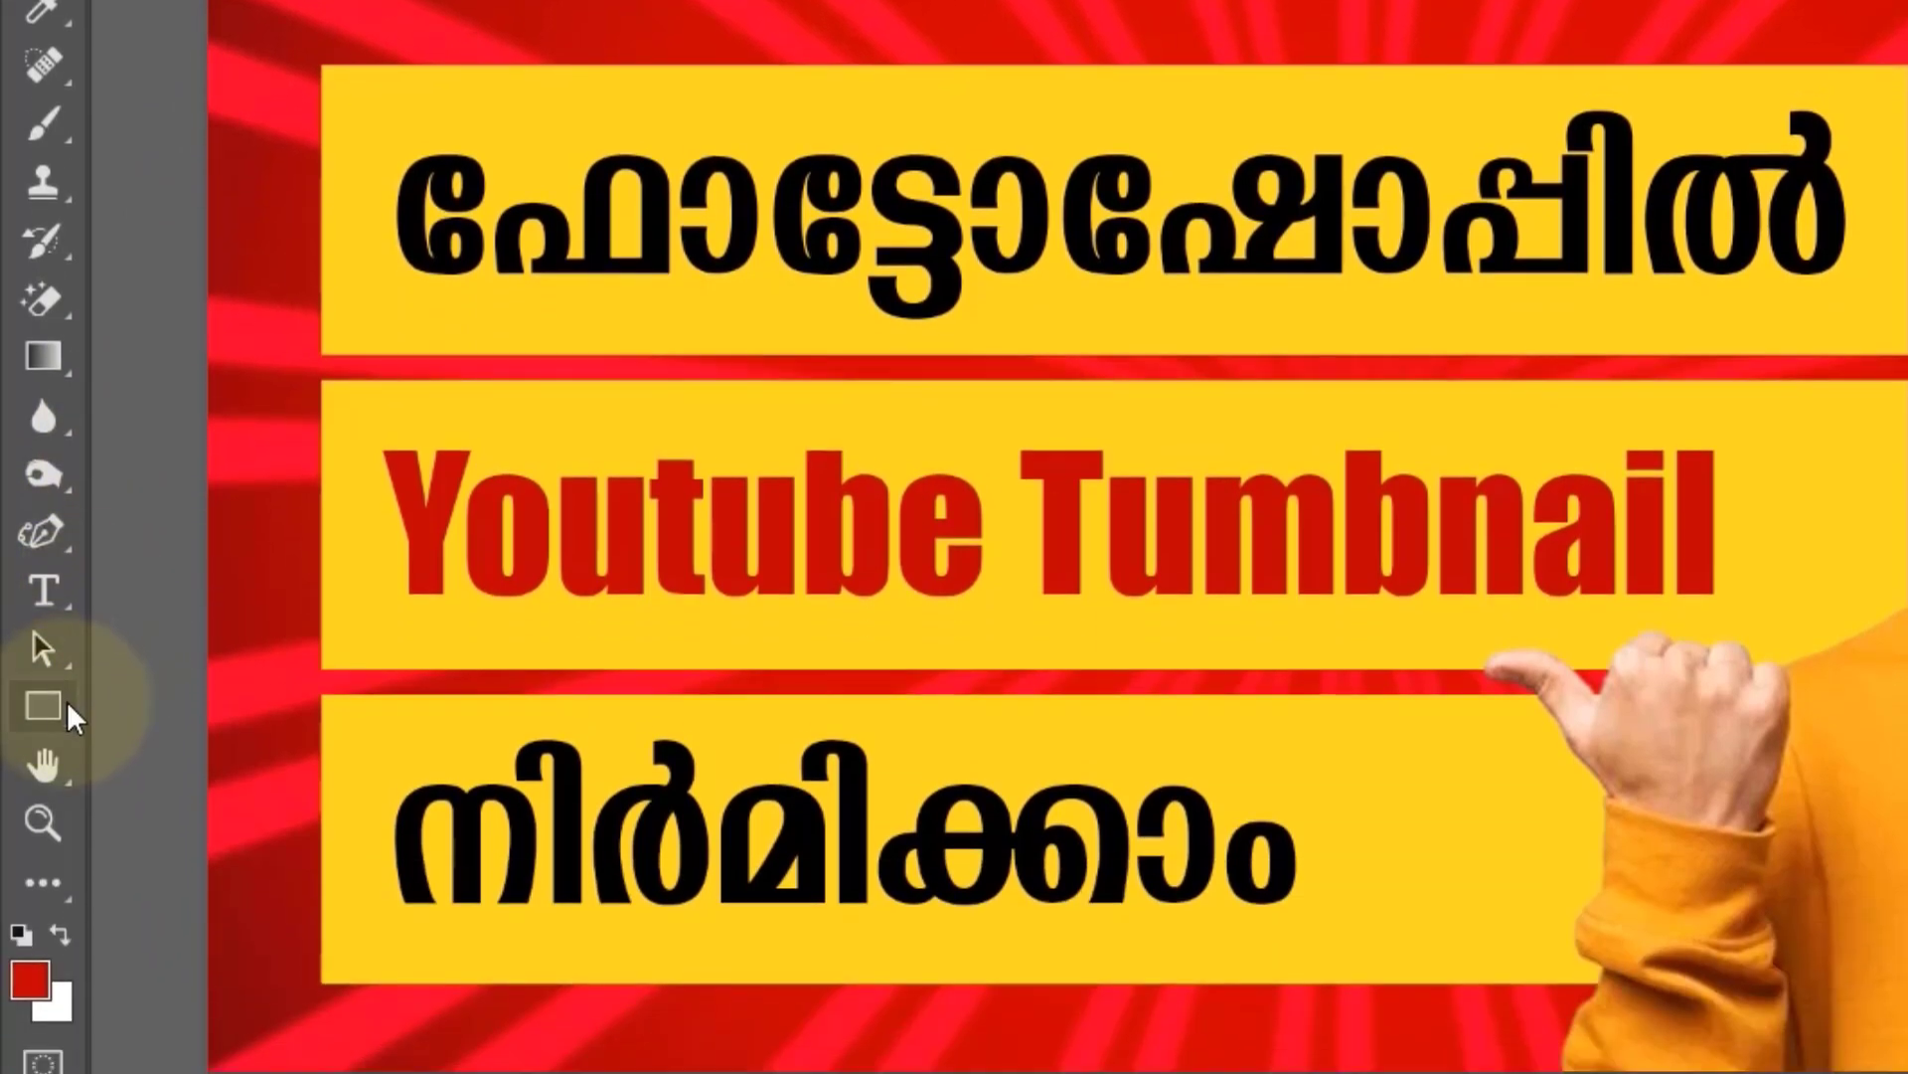
Draw a small circle with the Ellipse Tool in the thumbnail's top-left corner.
right_click(66, 703)
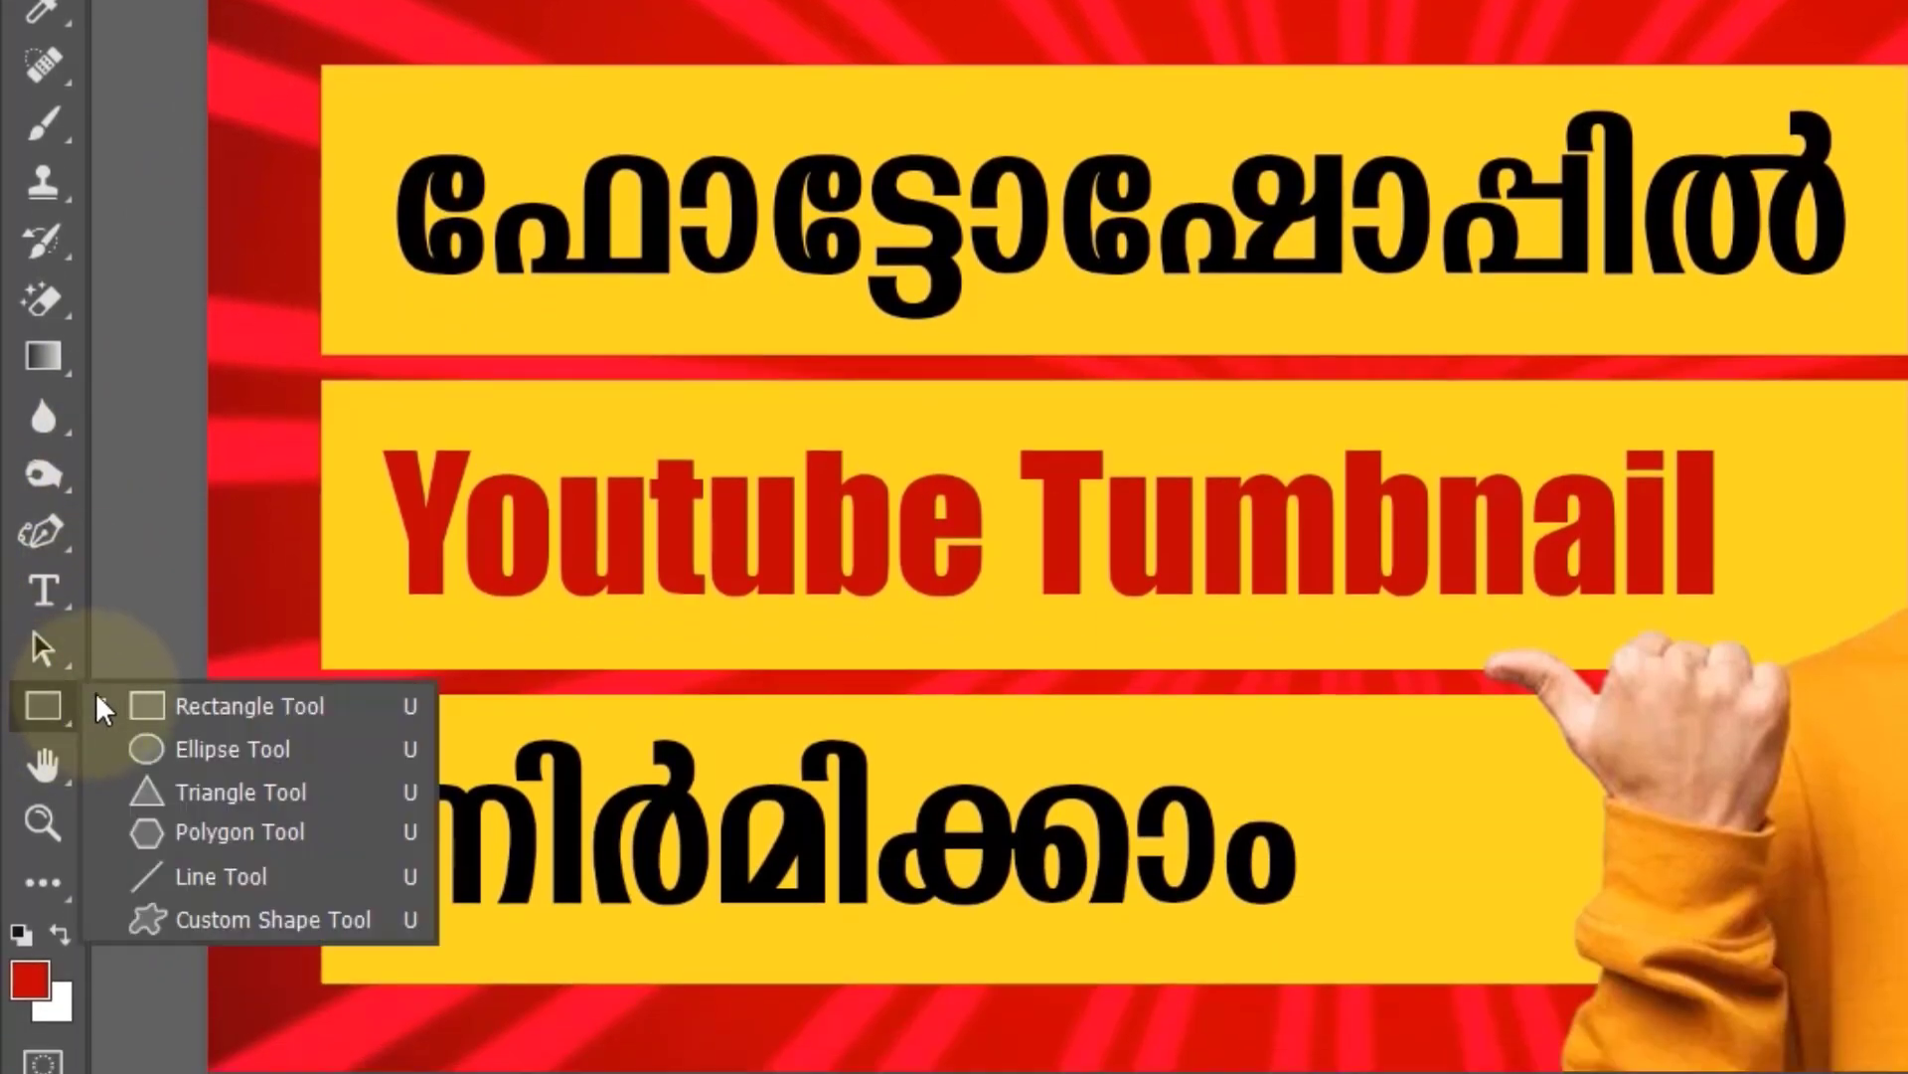
click(266, 747)
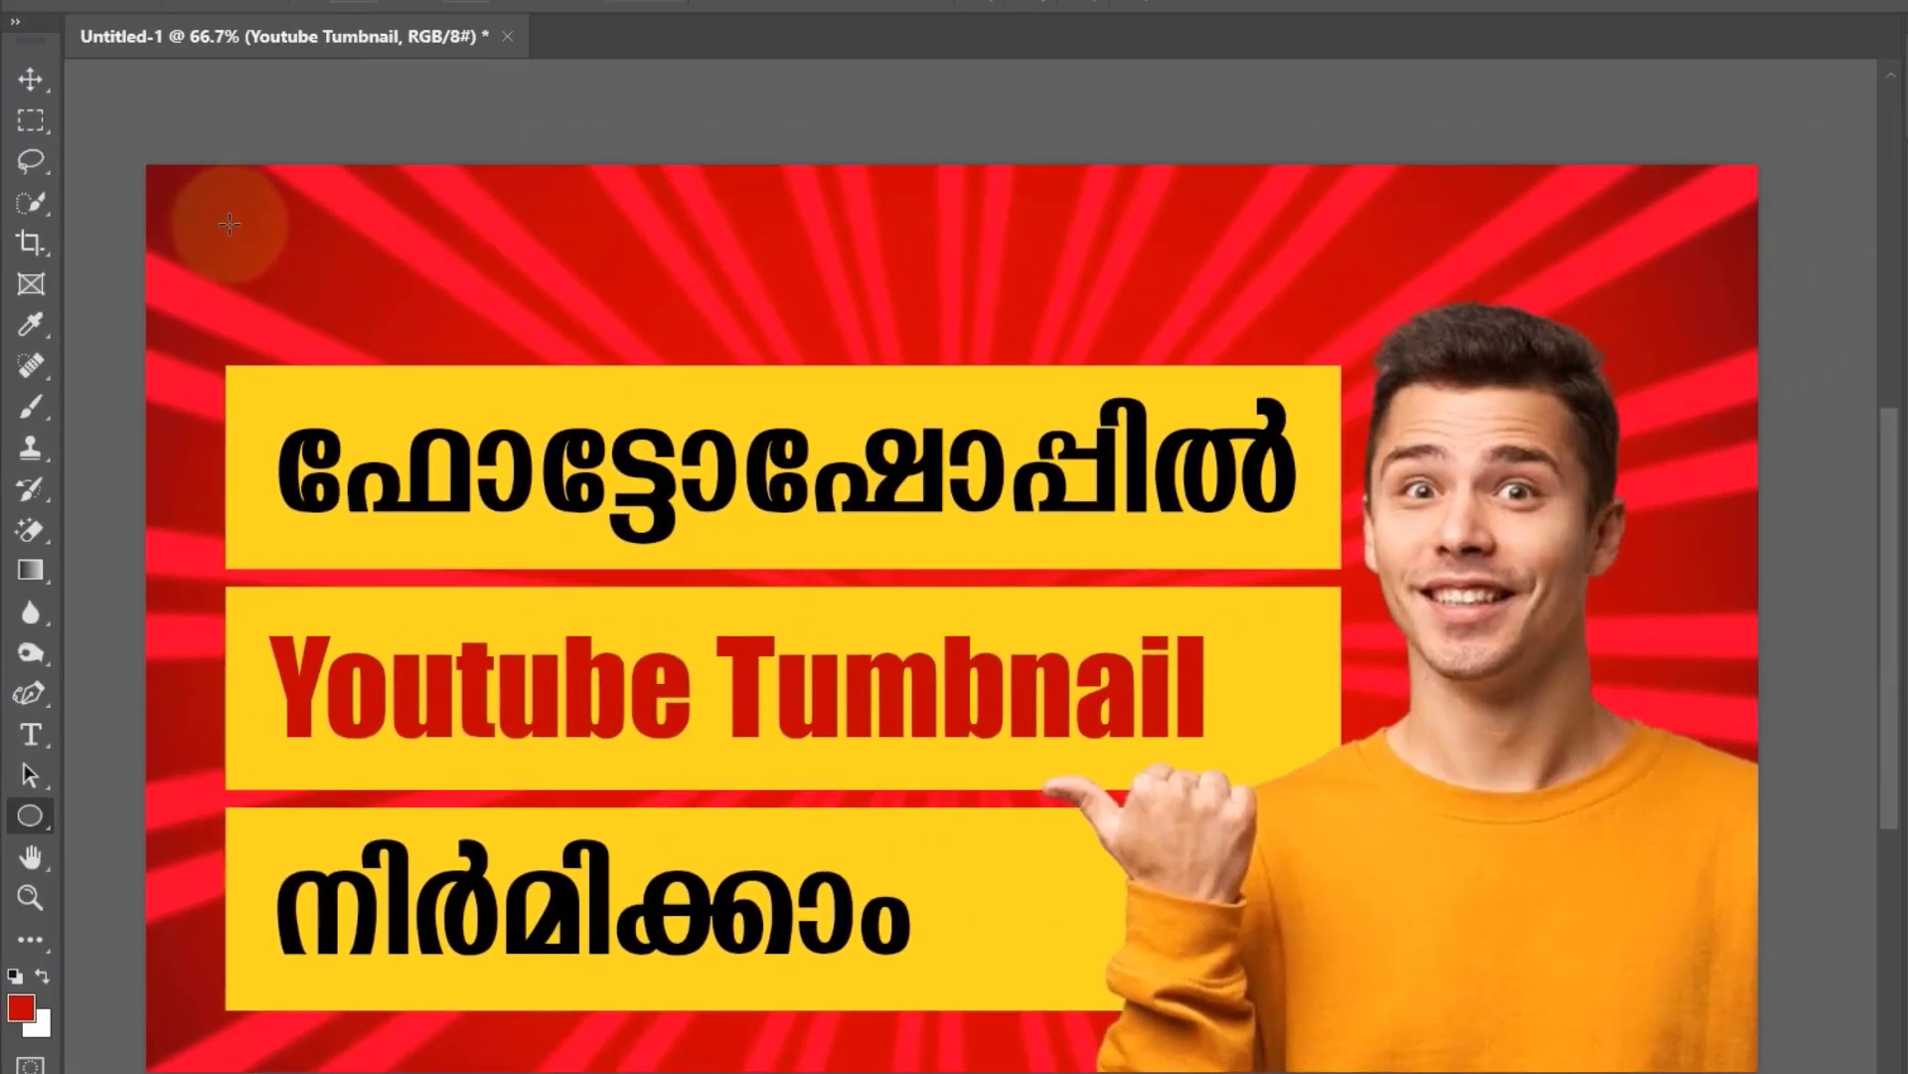
mouse_move(229, 224)
mouse_down()
mouse_move(391, 341)
mouse_move(377, 328)
mouse_up()
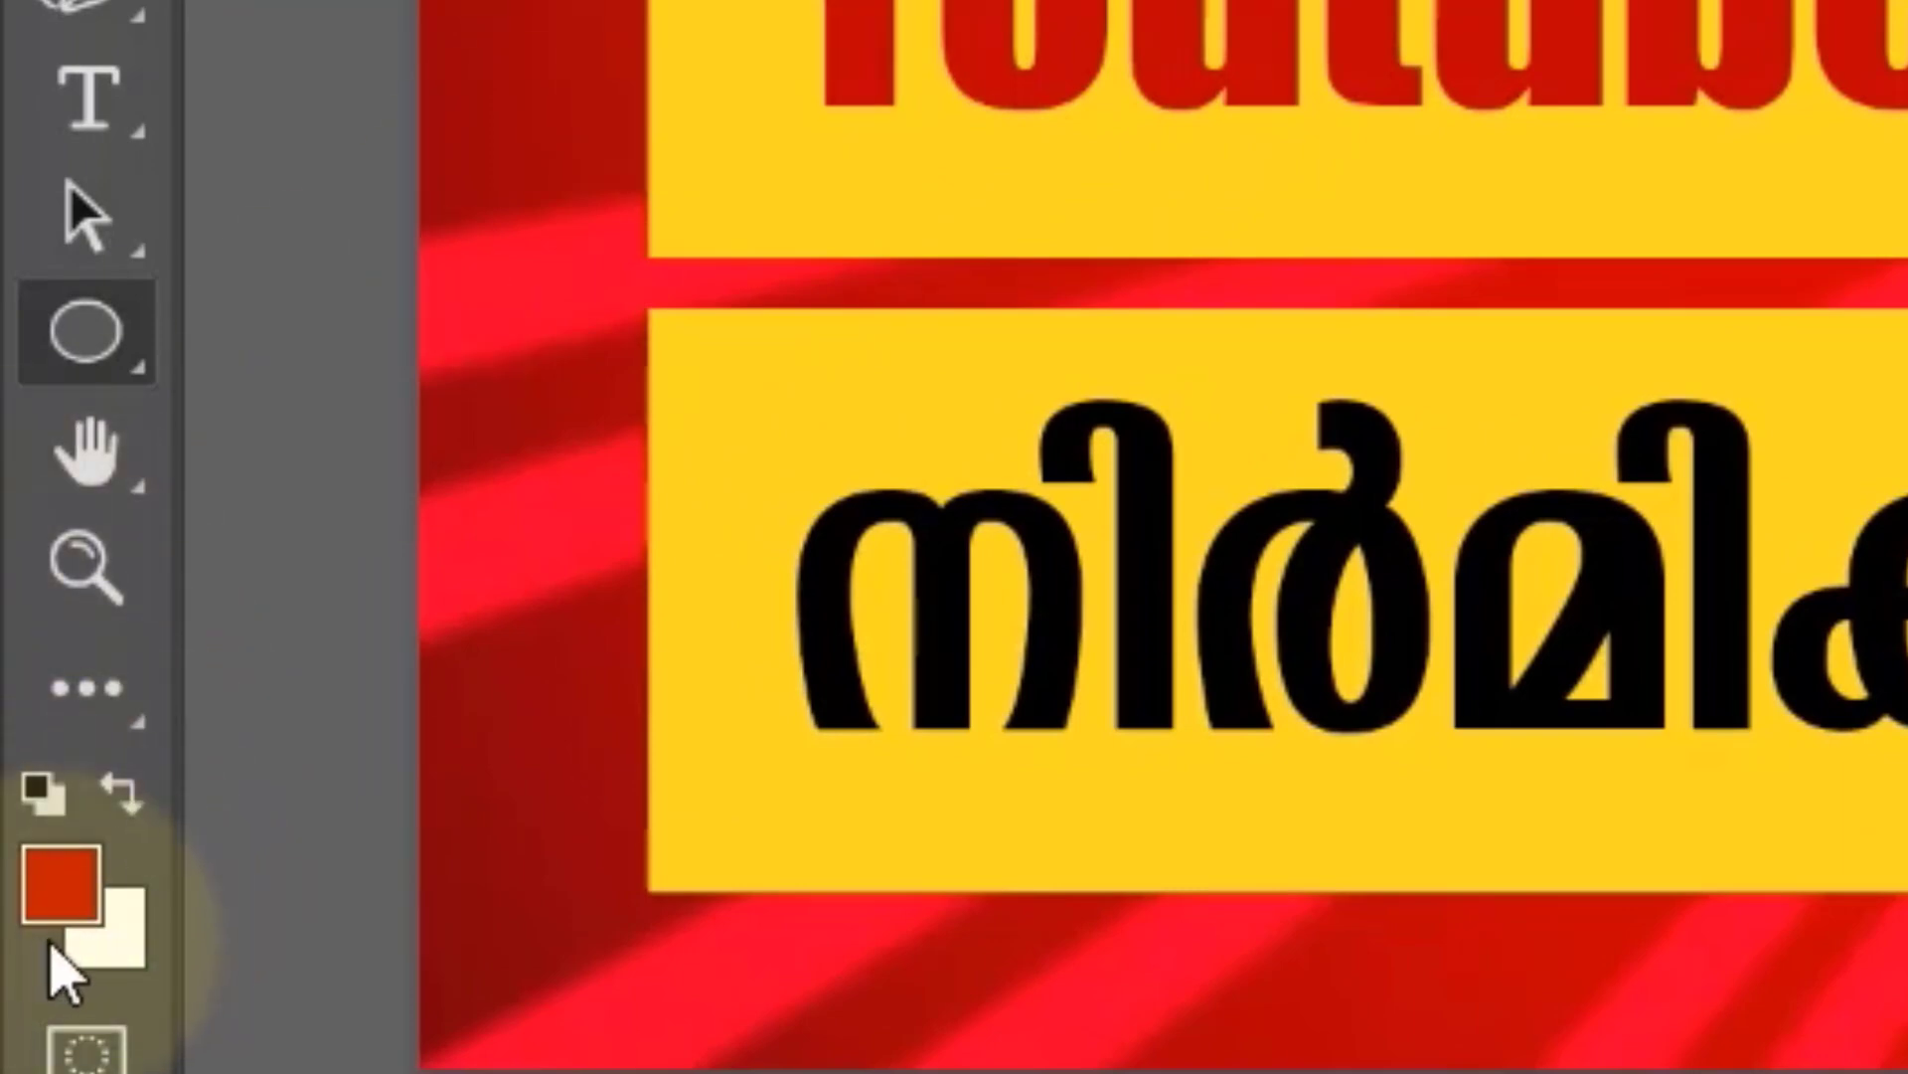
Set the foreground colour to white and fill the Ellipse 1 circle with it.
click(58, 900)
mouse_move(384, 511)
mouse_down()
mouse_move(212, 160)
mouse_move(60, 109)
mouse_up()
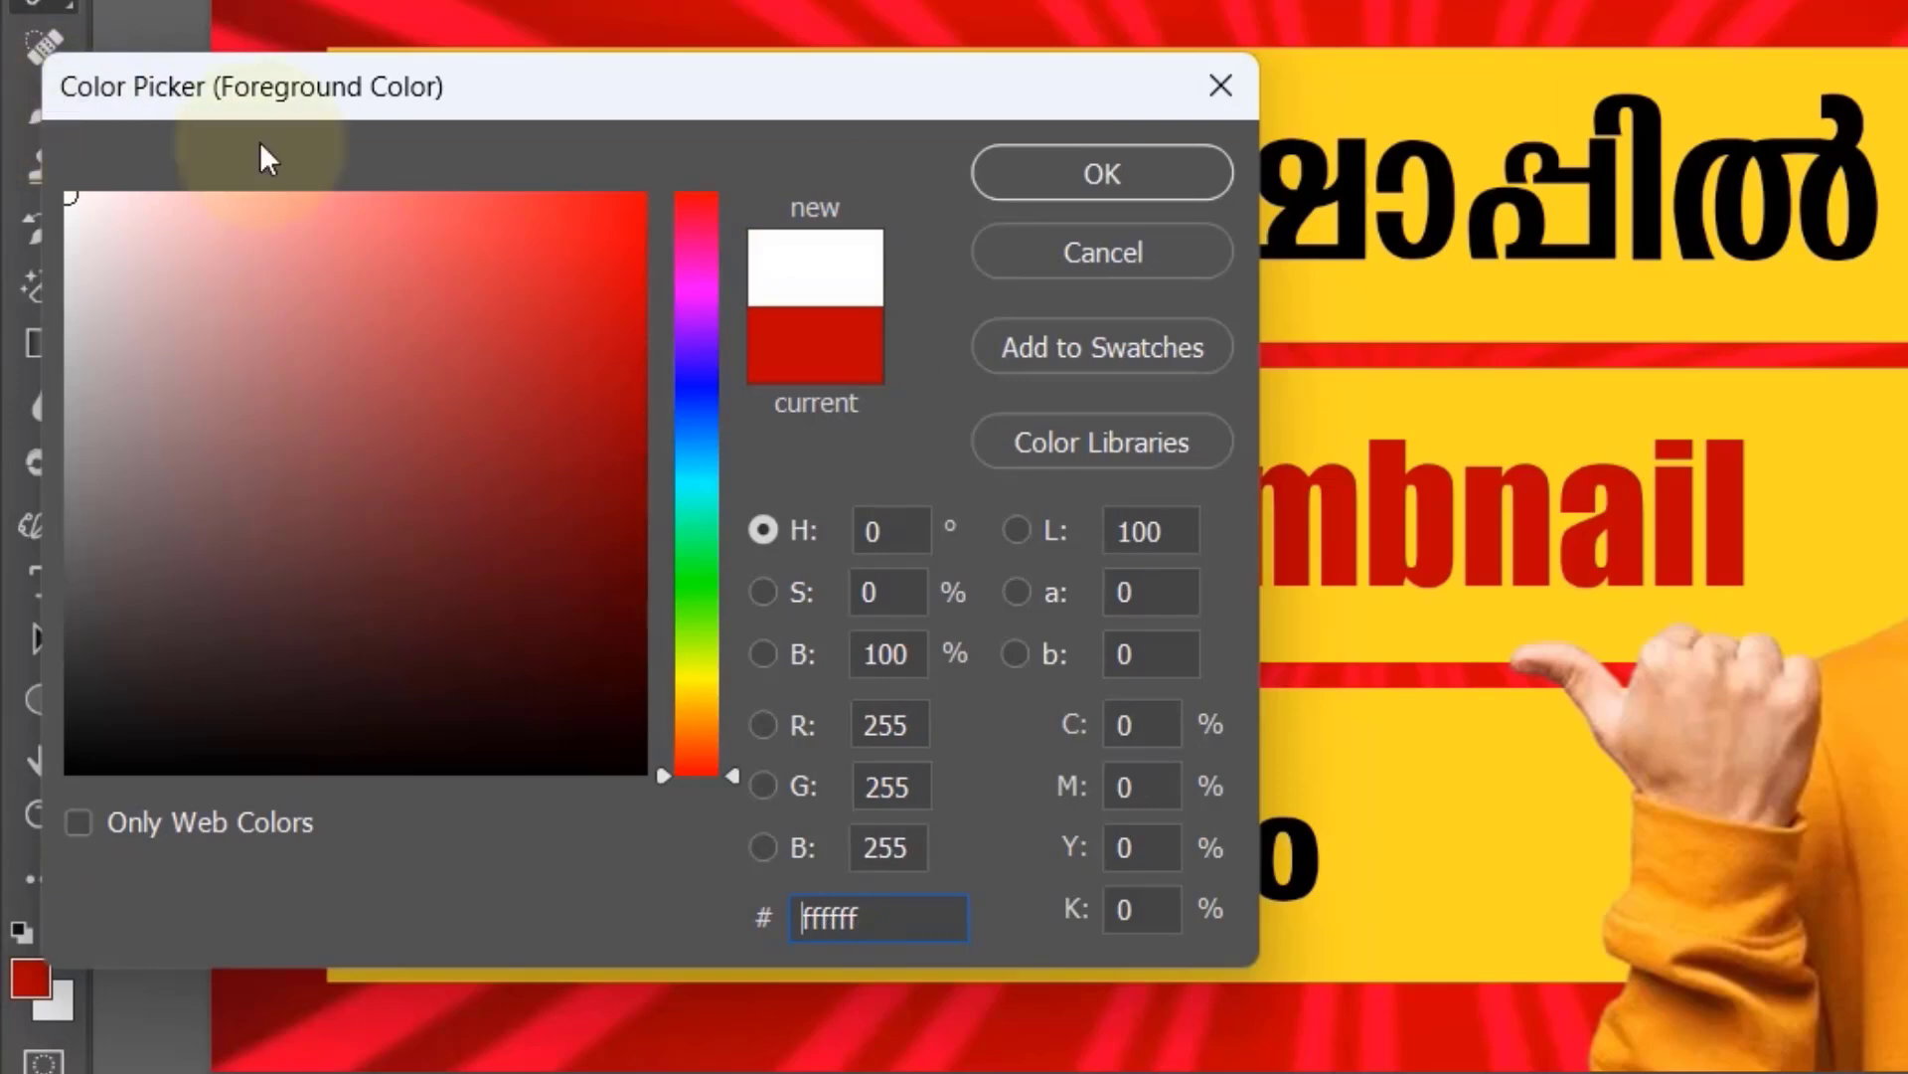
click(1002, 174)
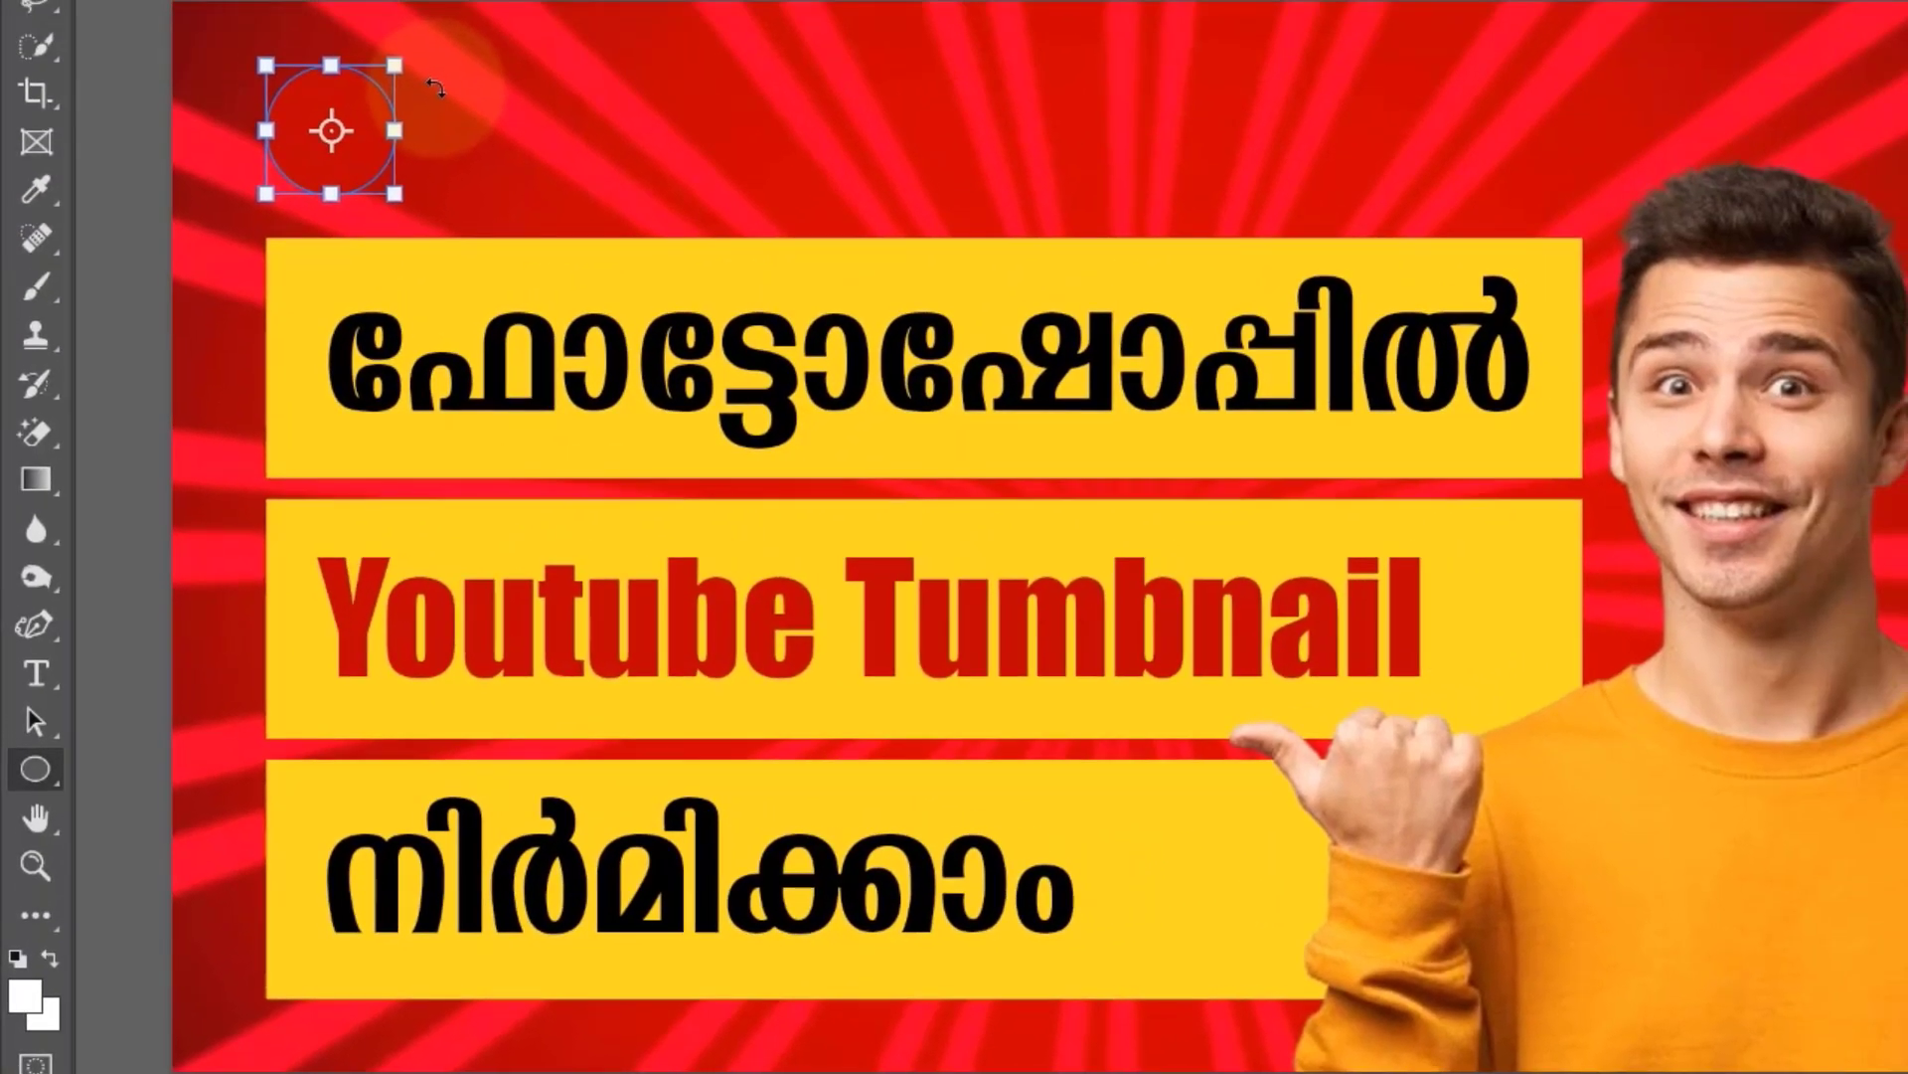
key(alt+BackSpace)
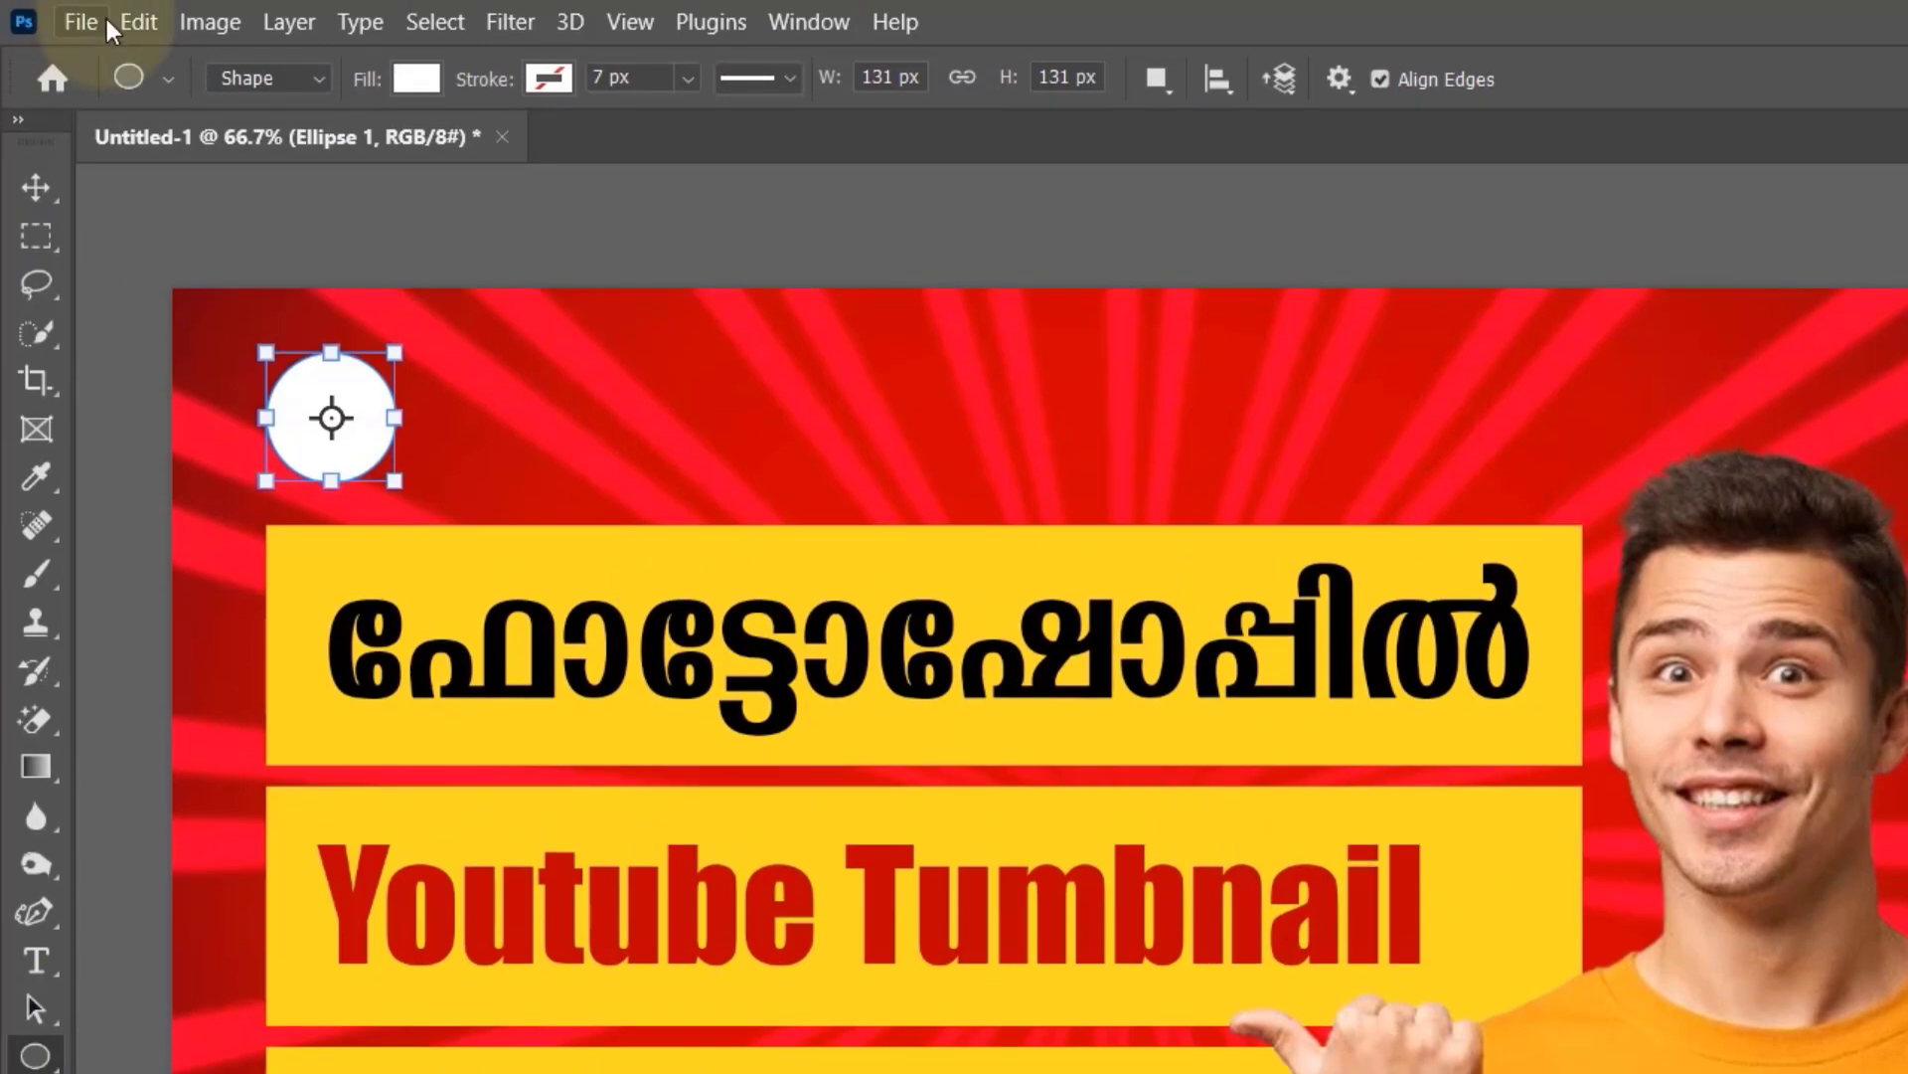
Open the 512x512.png Artowz logo as a second document.
click(102, 22)
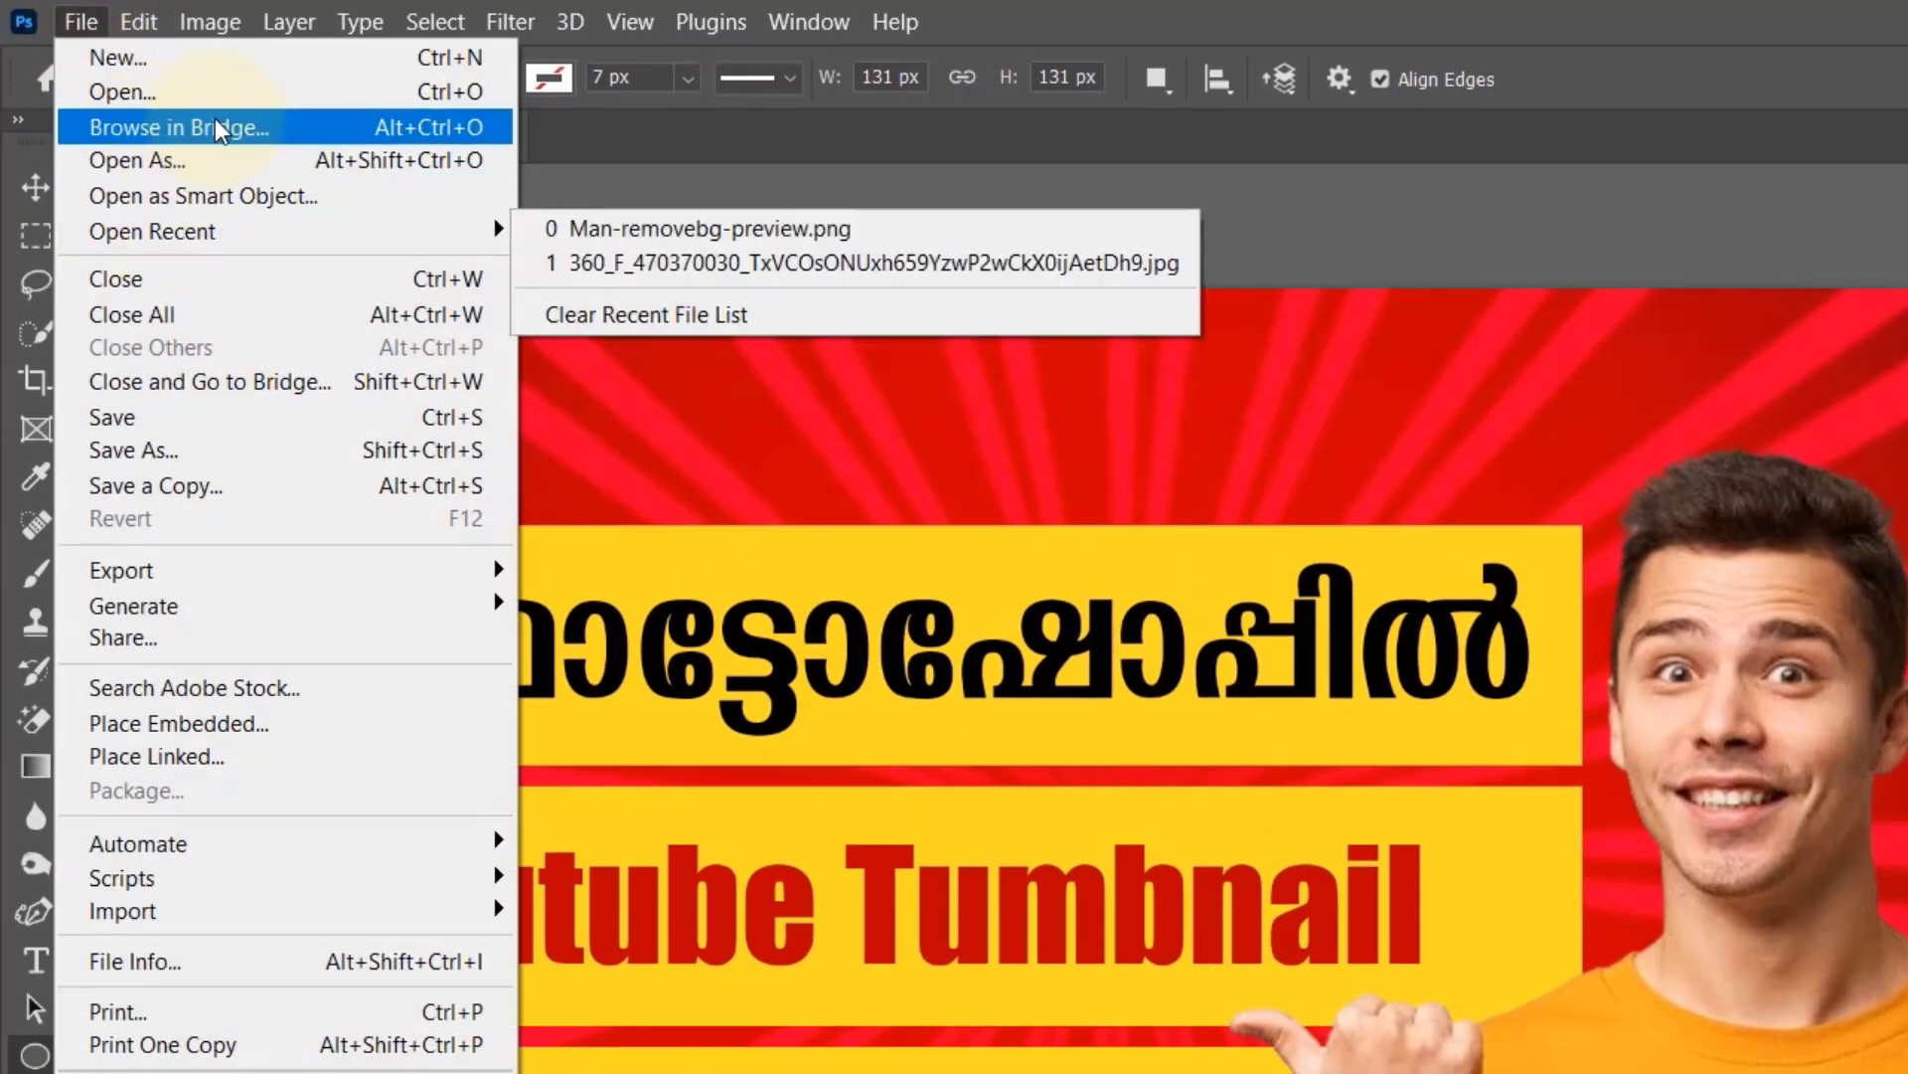
click(221, 95)
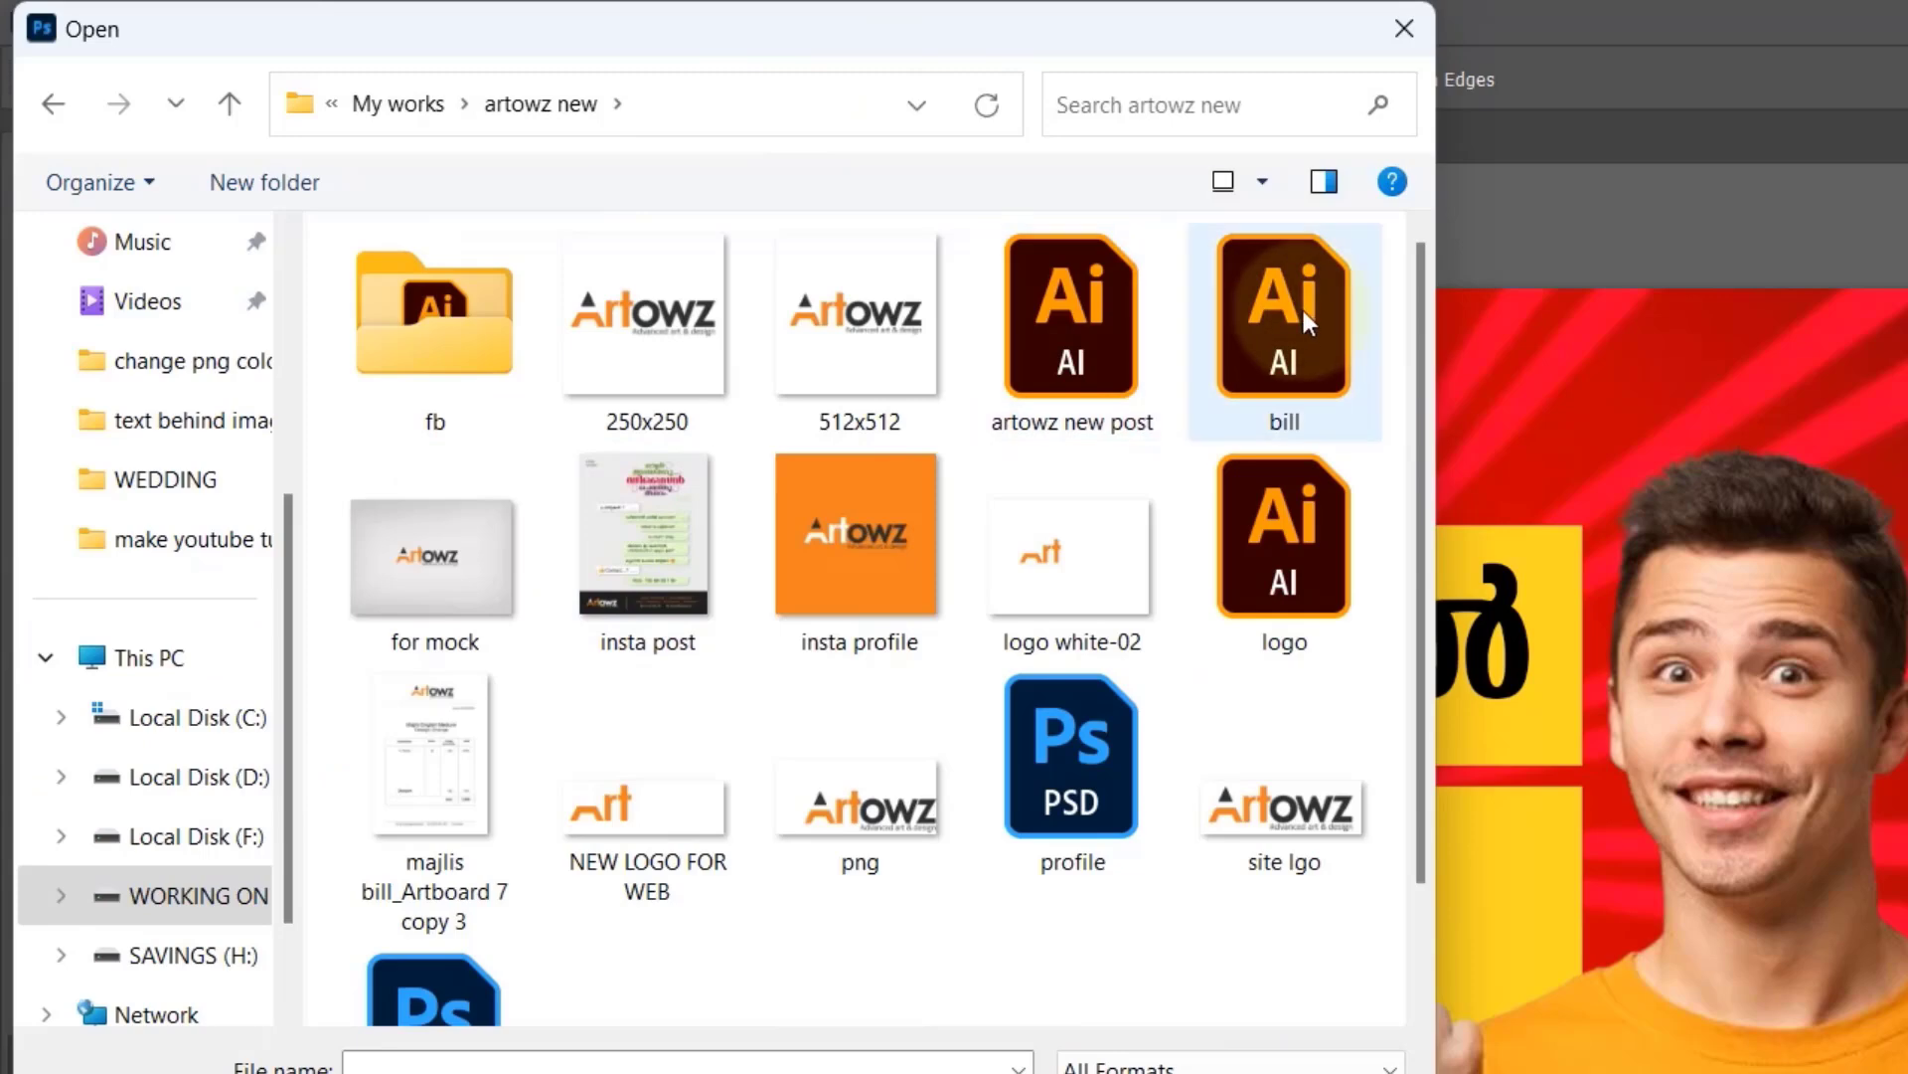
click(885, 331)
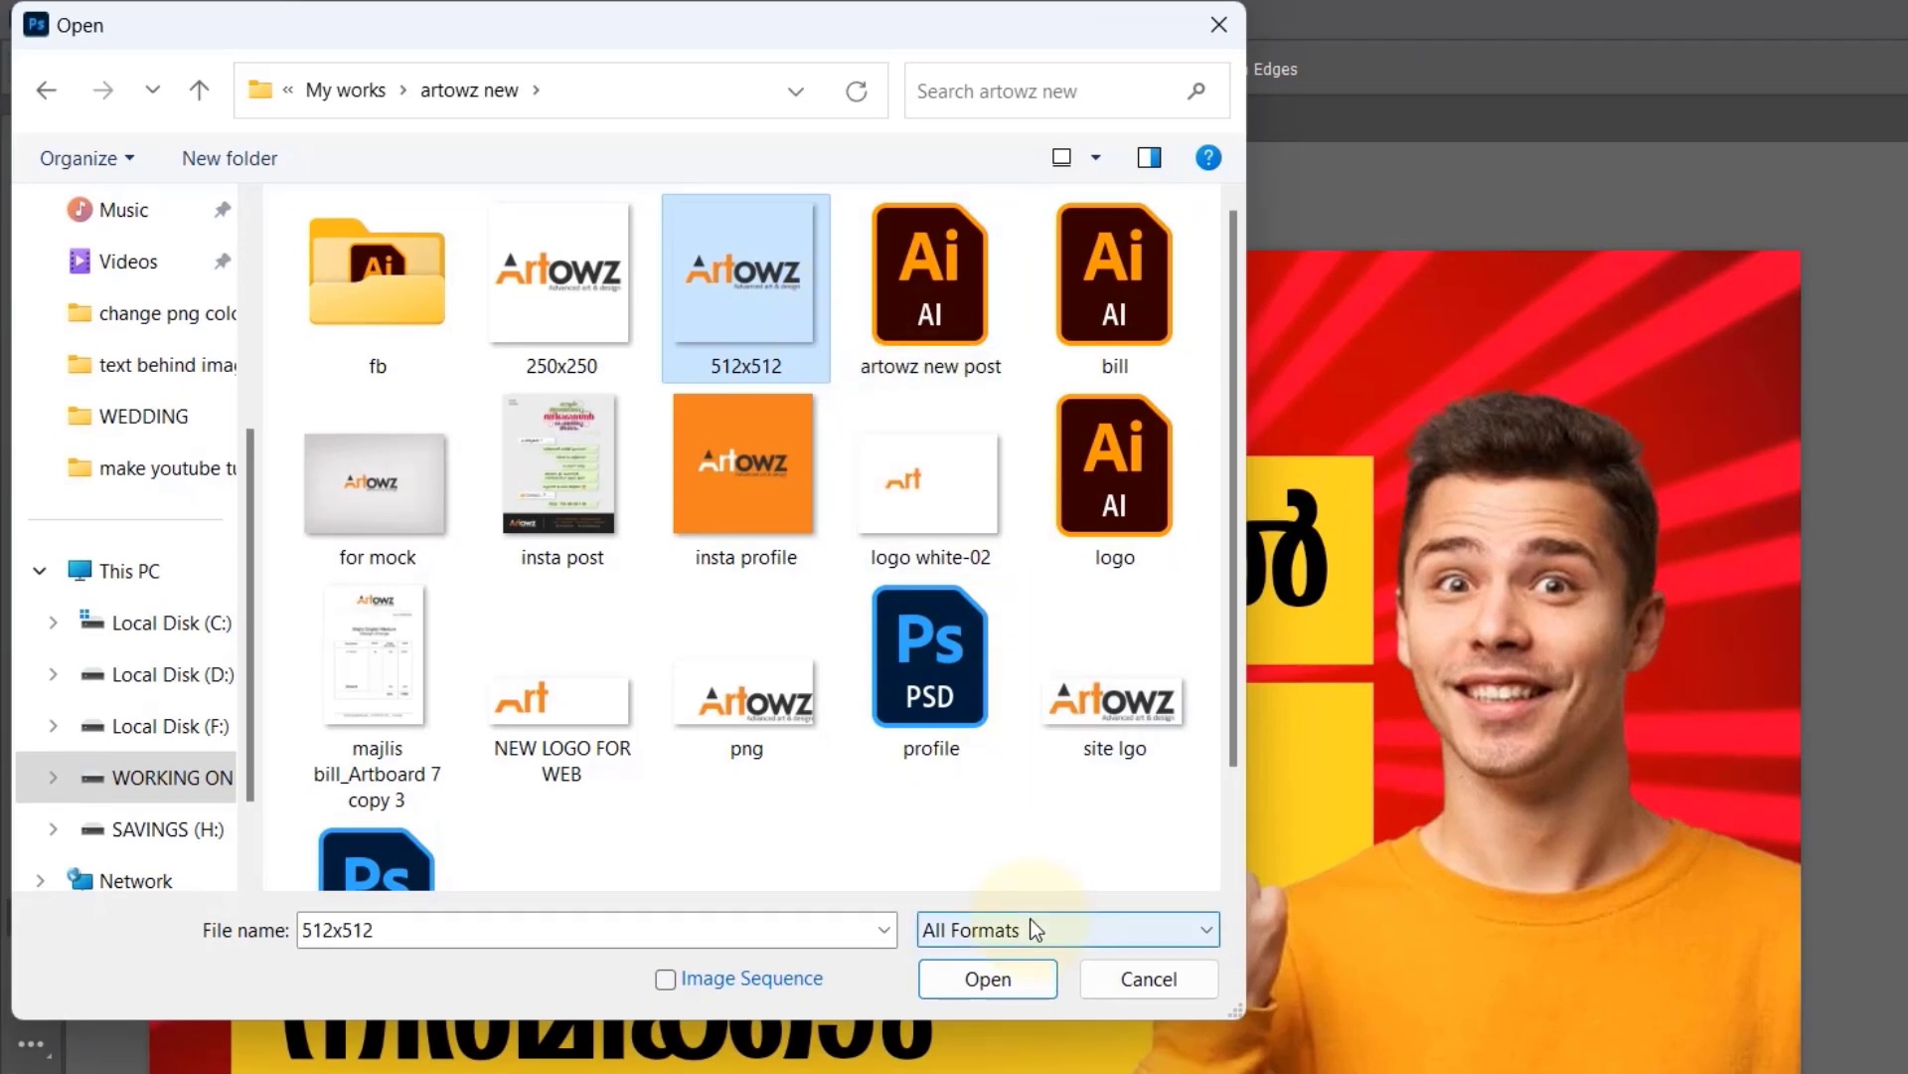
click(994, 978)
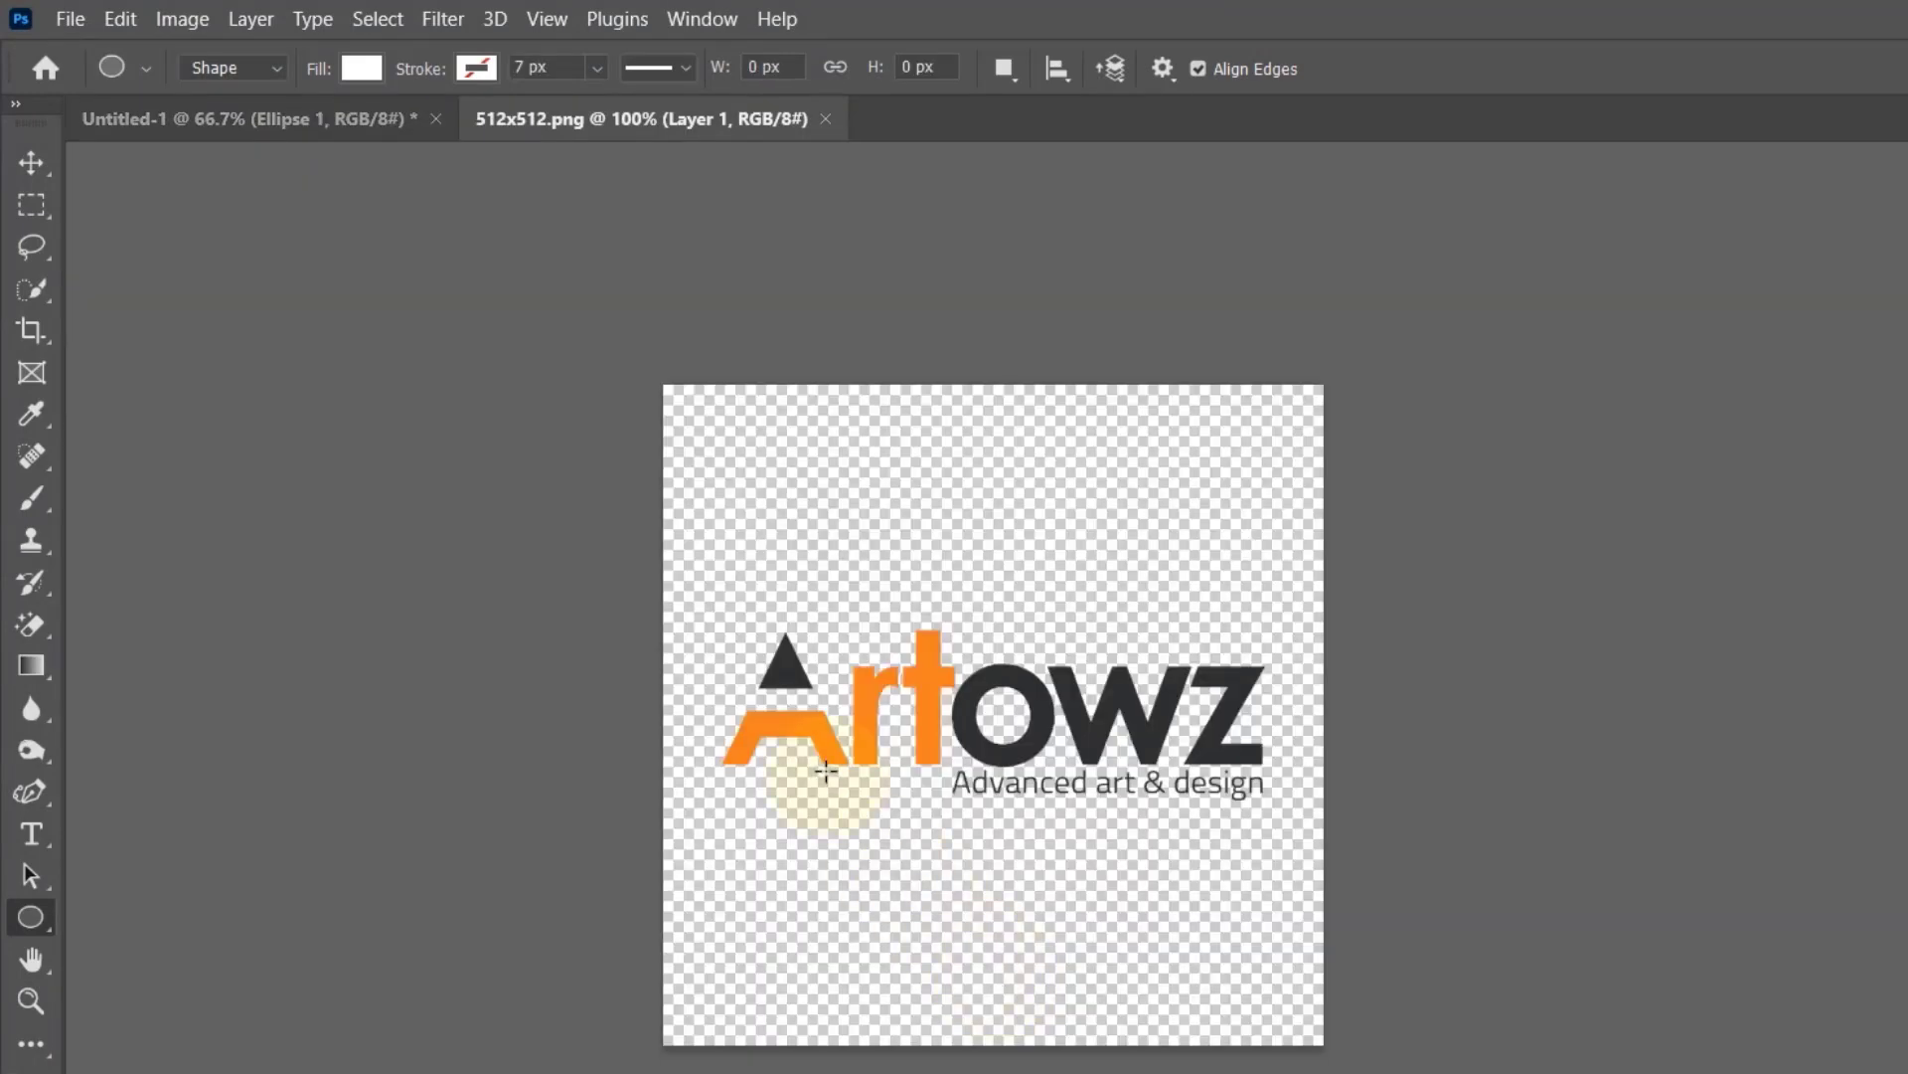
Drag the logo with the Move tool toward the Untitled-1 thumbnail tab.
drag(826, 771, 847, 774)
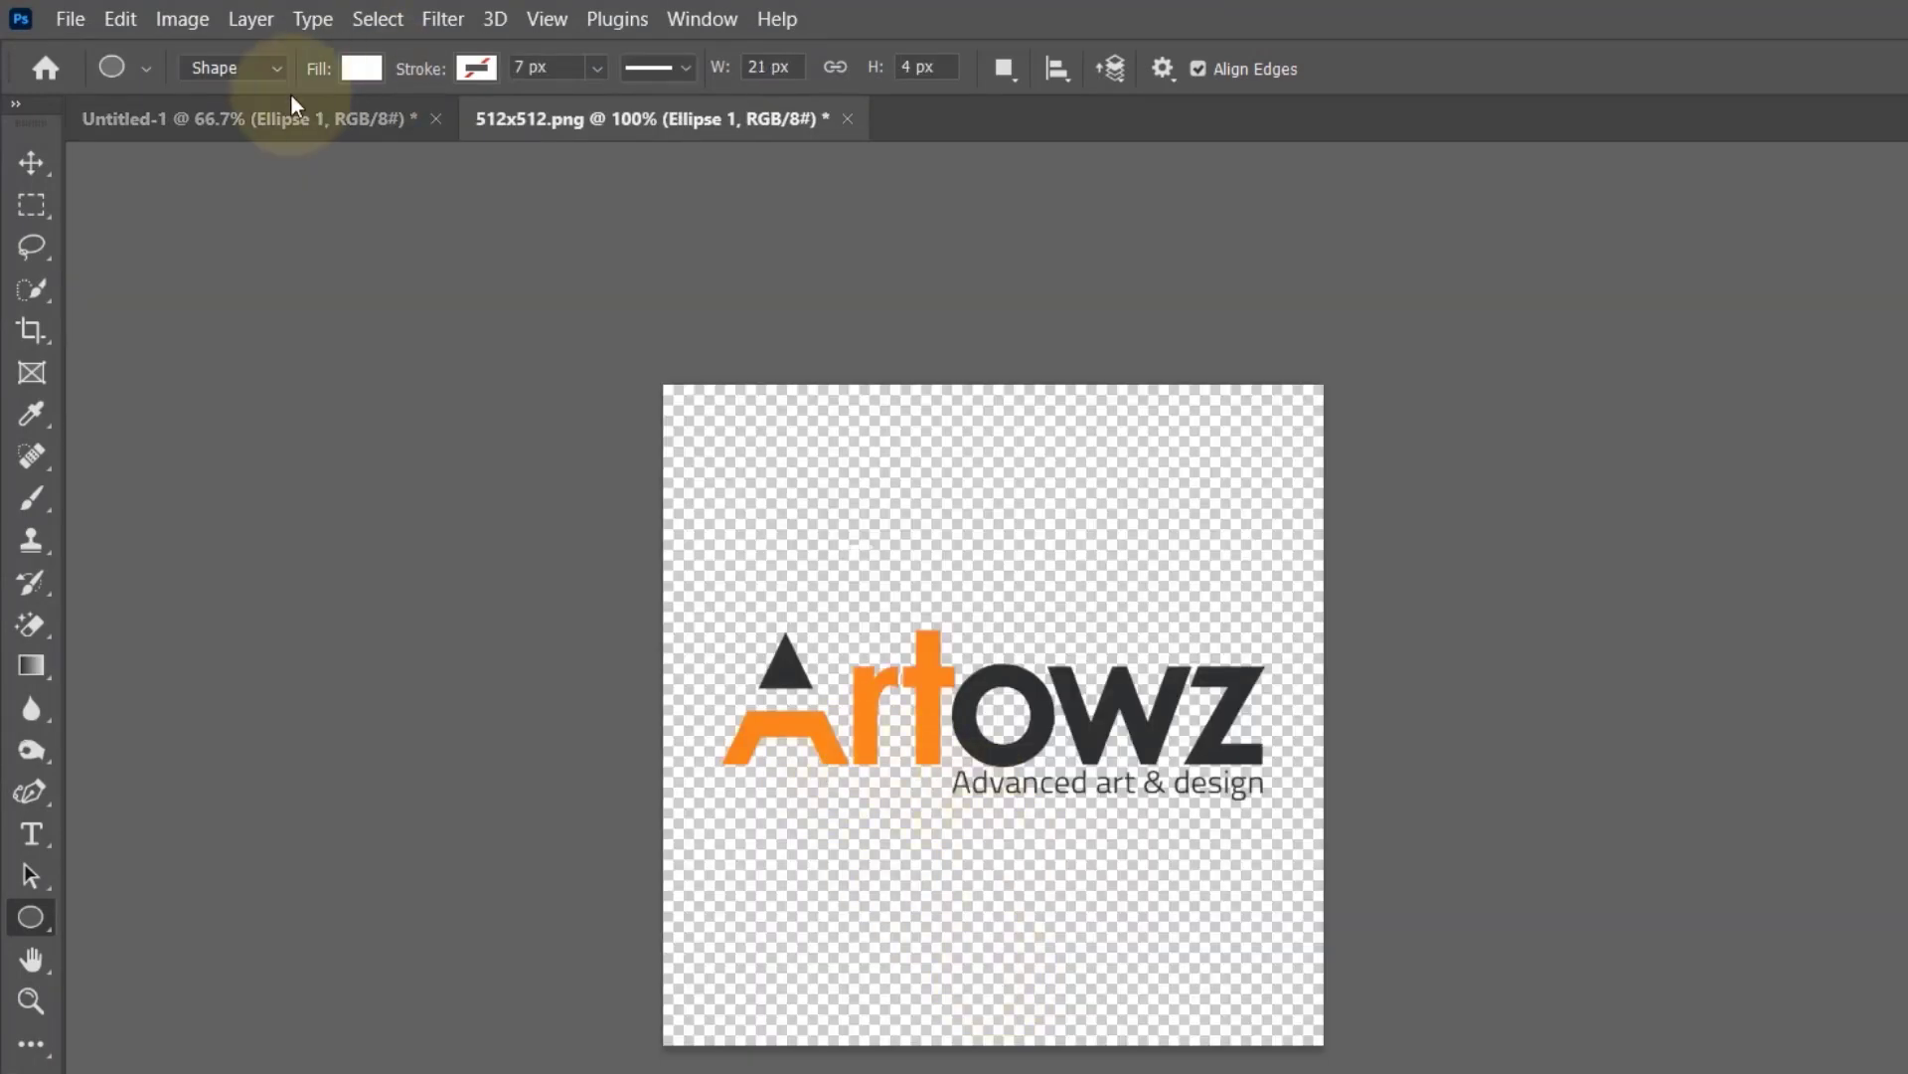
click(32, 165)
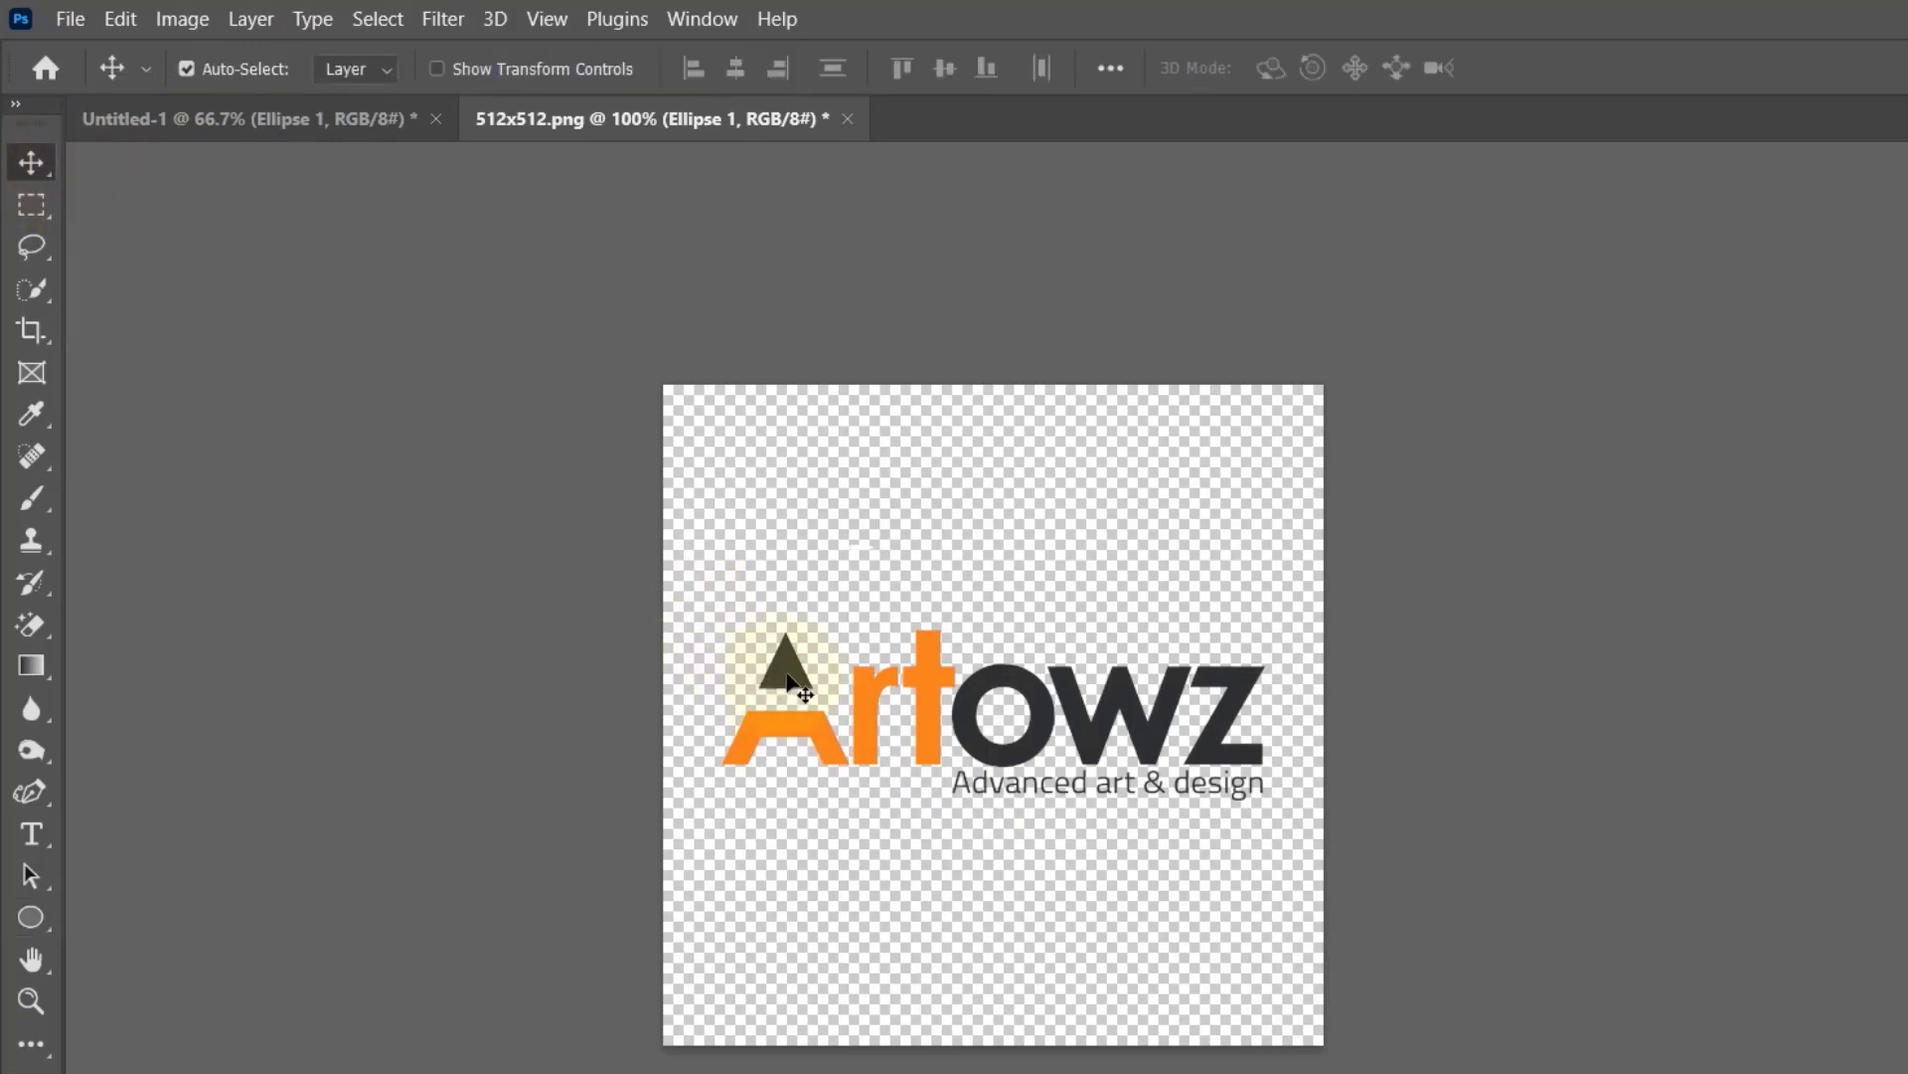
mouse_move(767, 684)
mouse_down()
mouse_move(774, 646)
mouse_move(703, 426)
mouse_move(398, 113)
mouse_move(728, 338)
mouse_move(441, 181)
mouse_up()
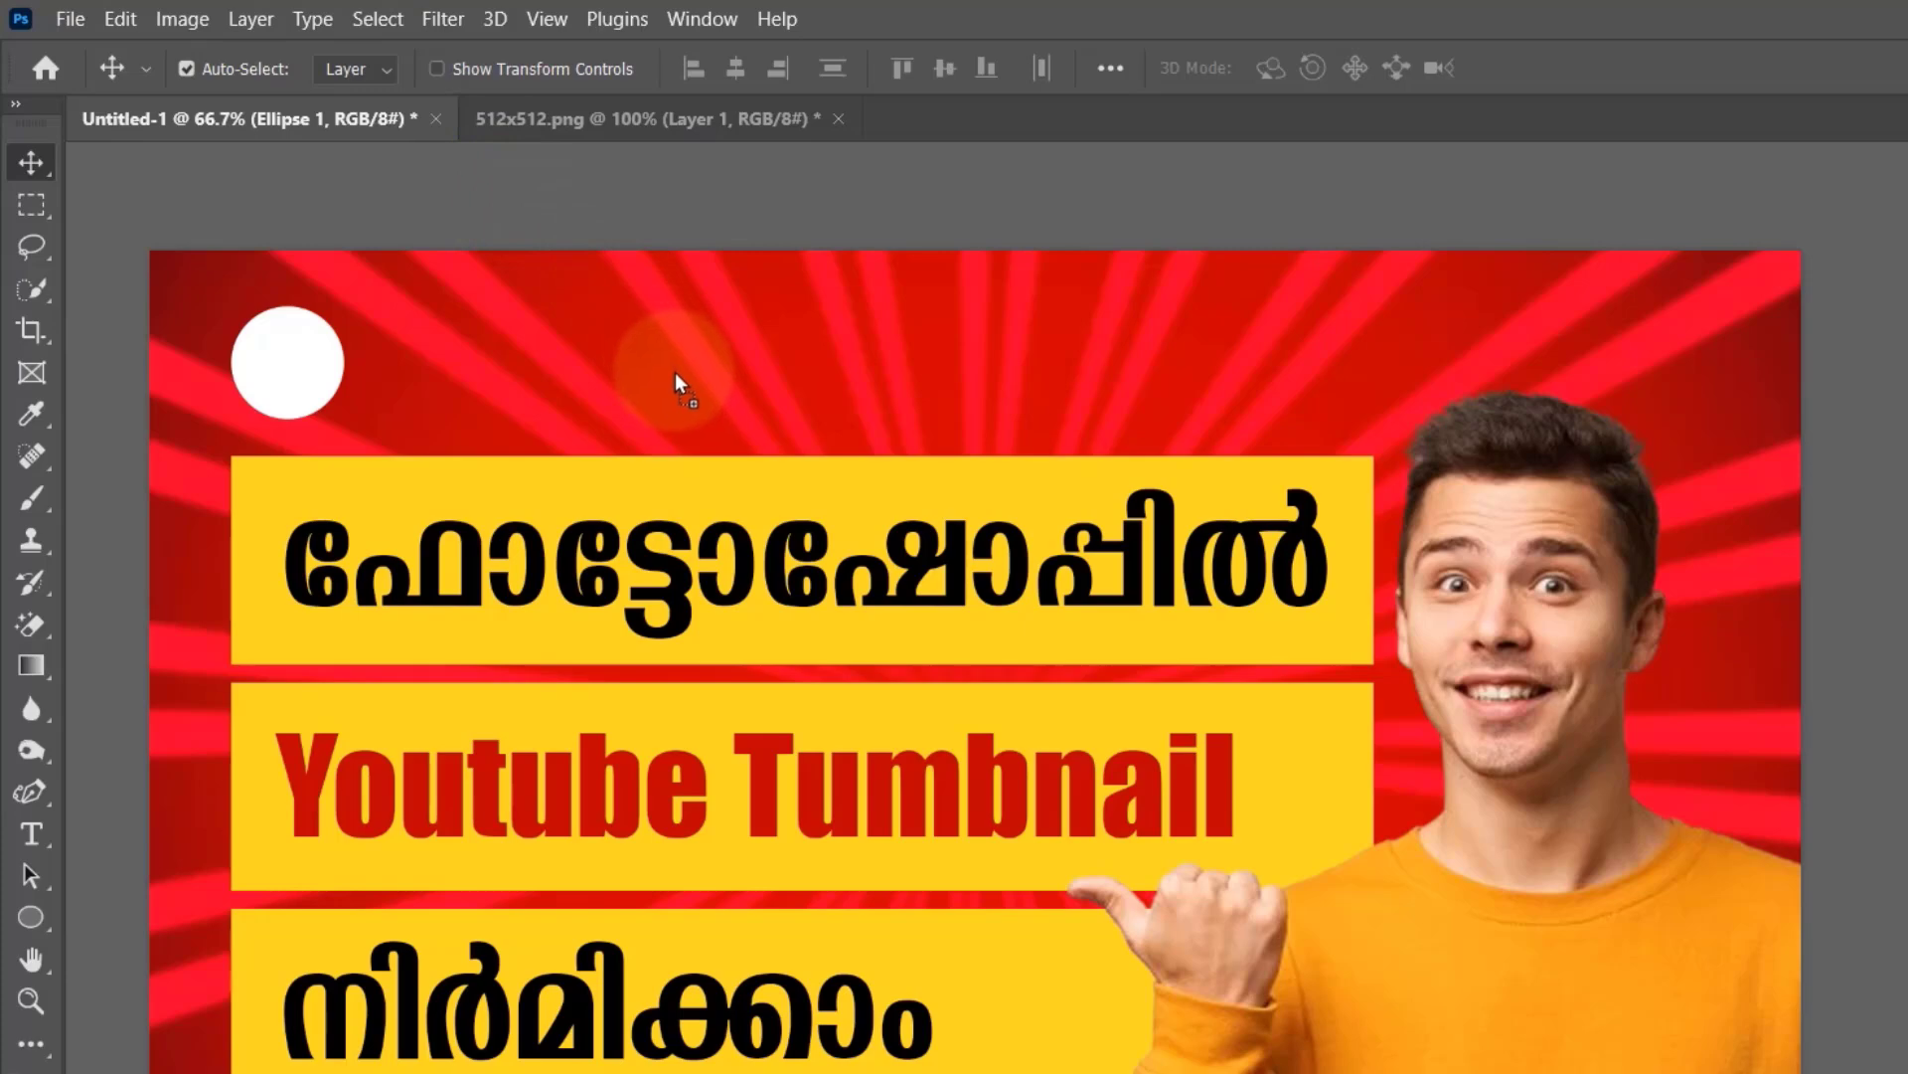
Drop the logo onto the thumbnail, scale it to about 63%, and move it into the white circle.
drag(679, 378, 680, 378)
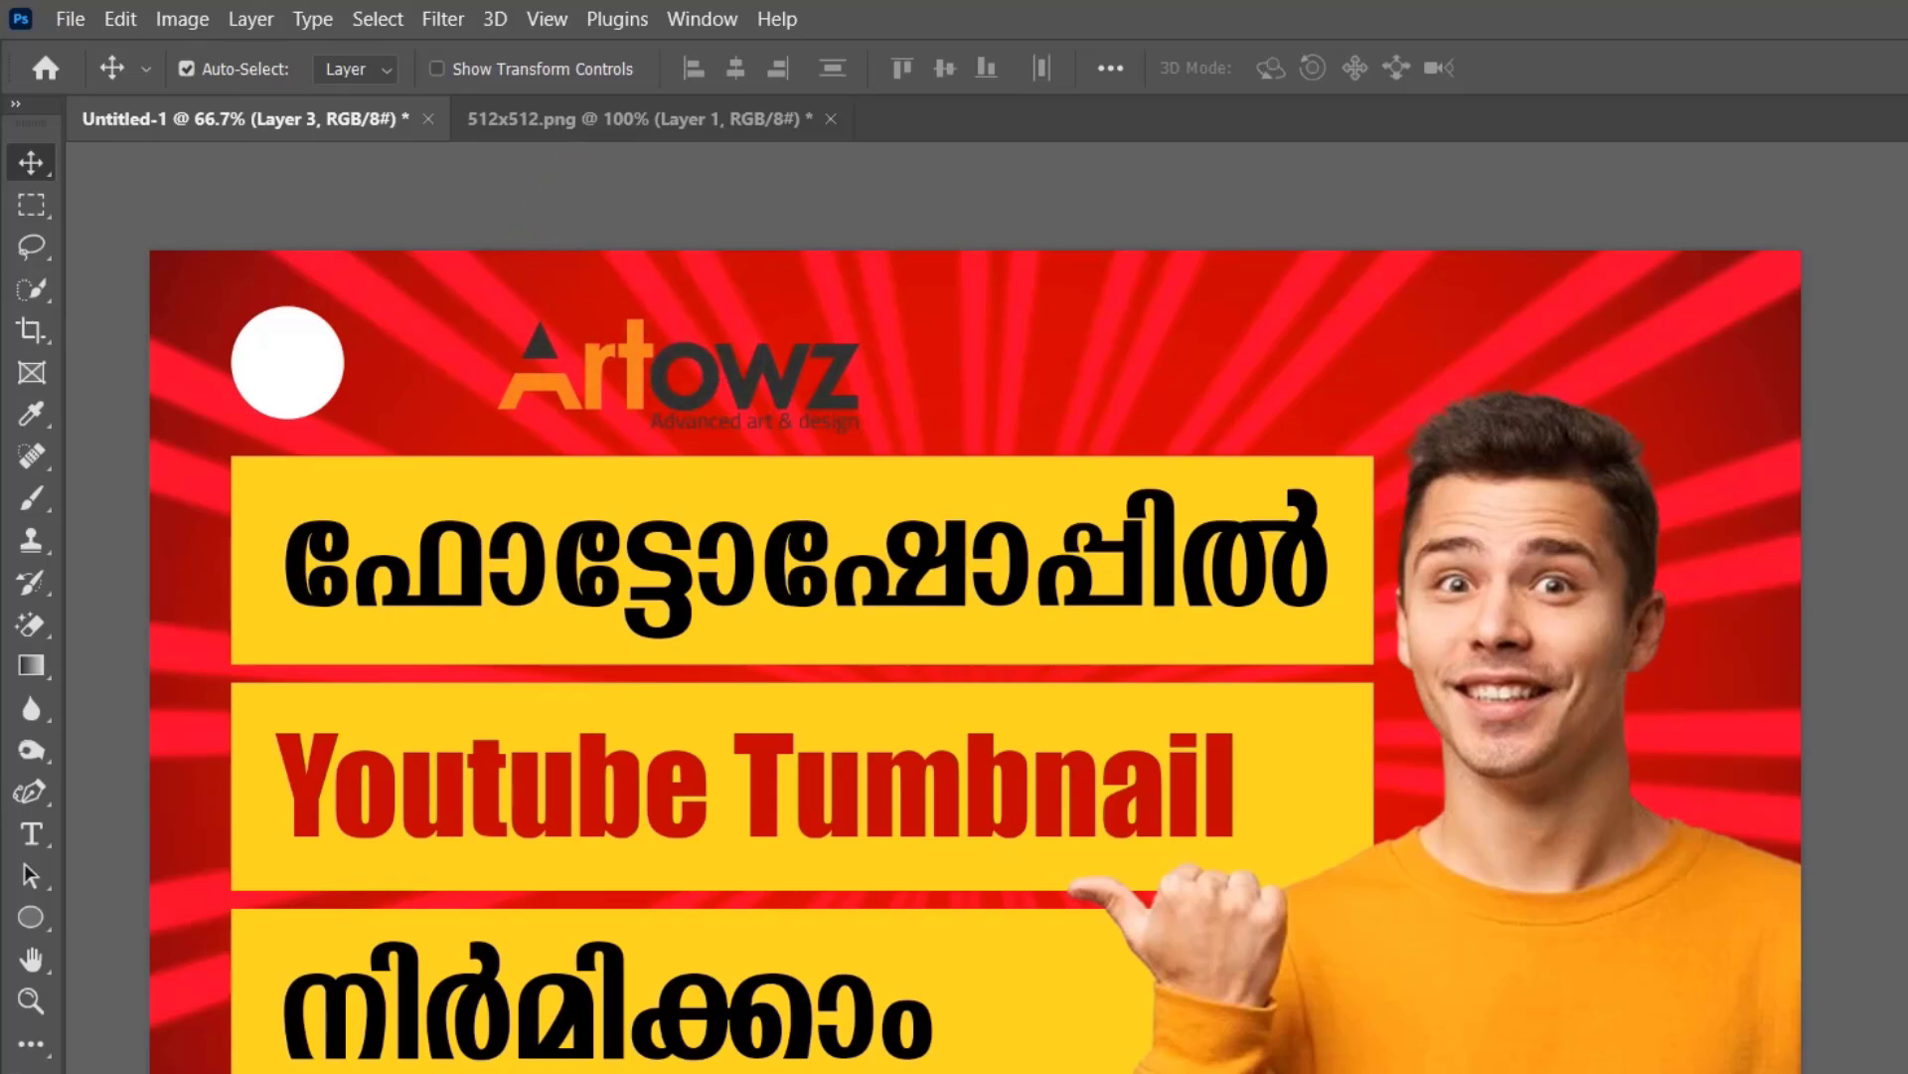
key(ctrl)
key(ctrl+t)
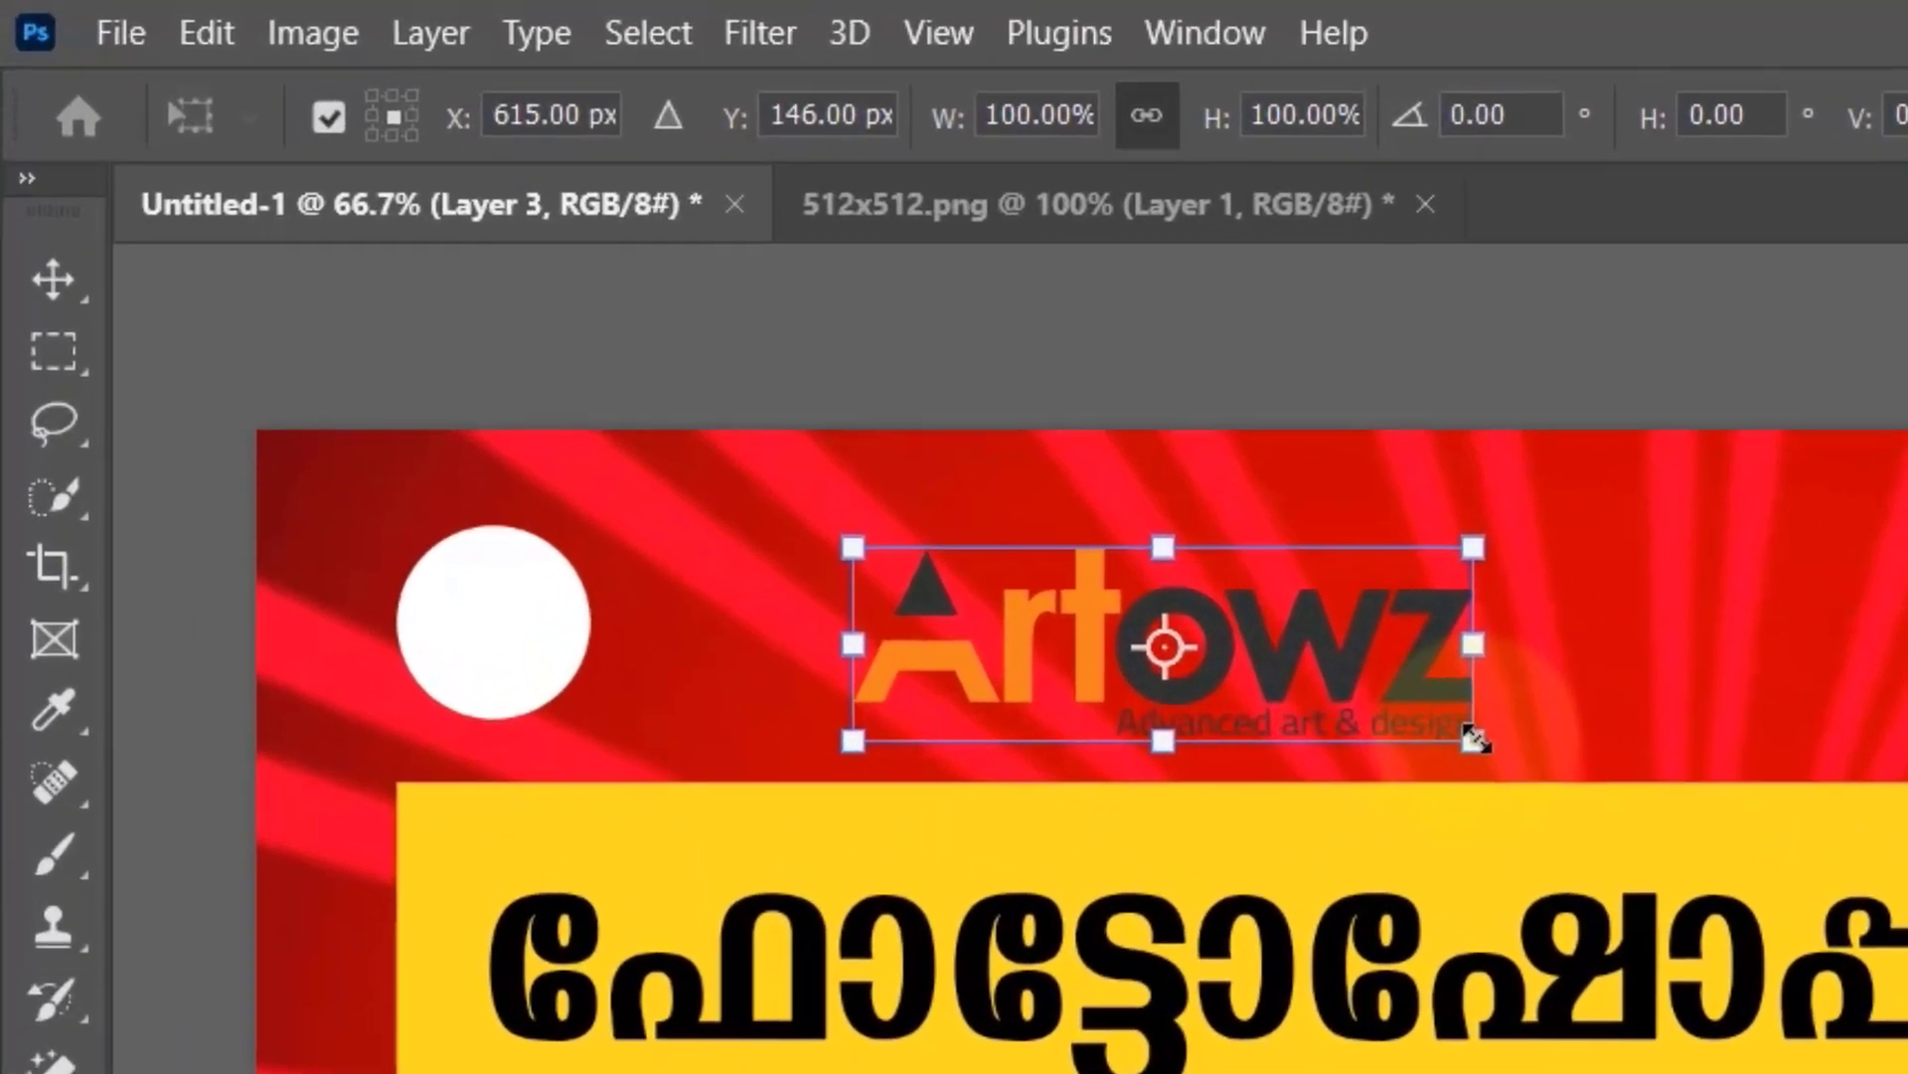
drag(1124, 565, 954, 500)
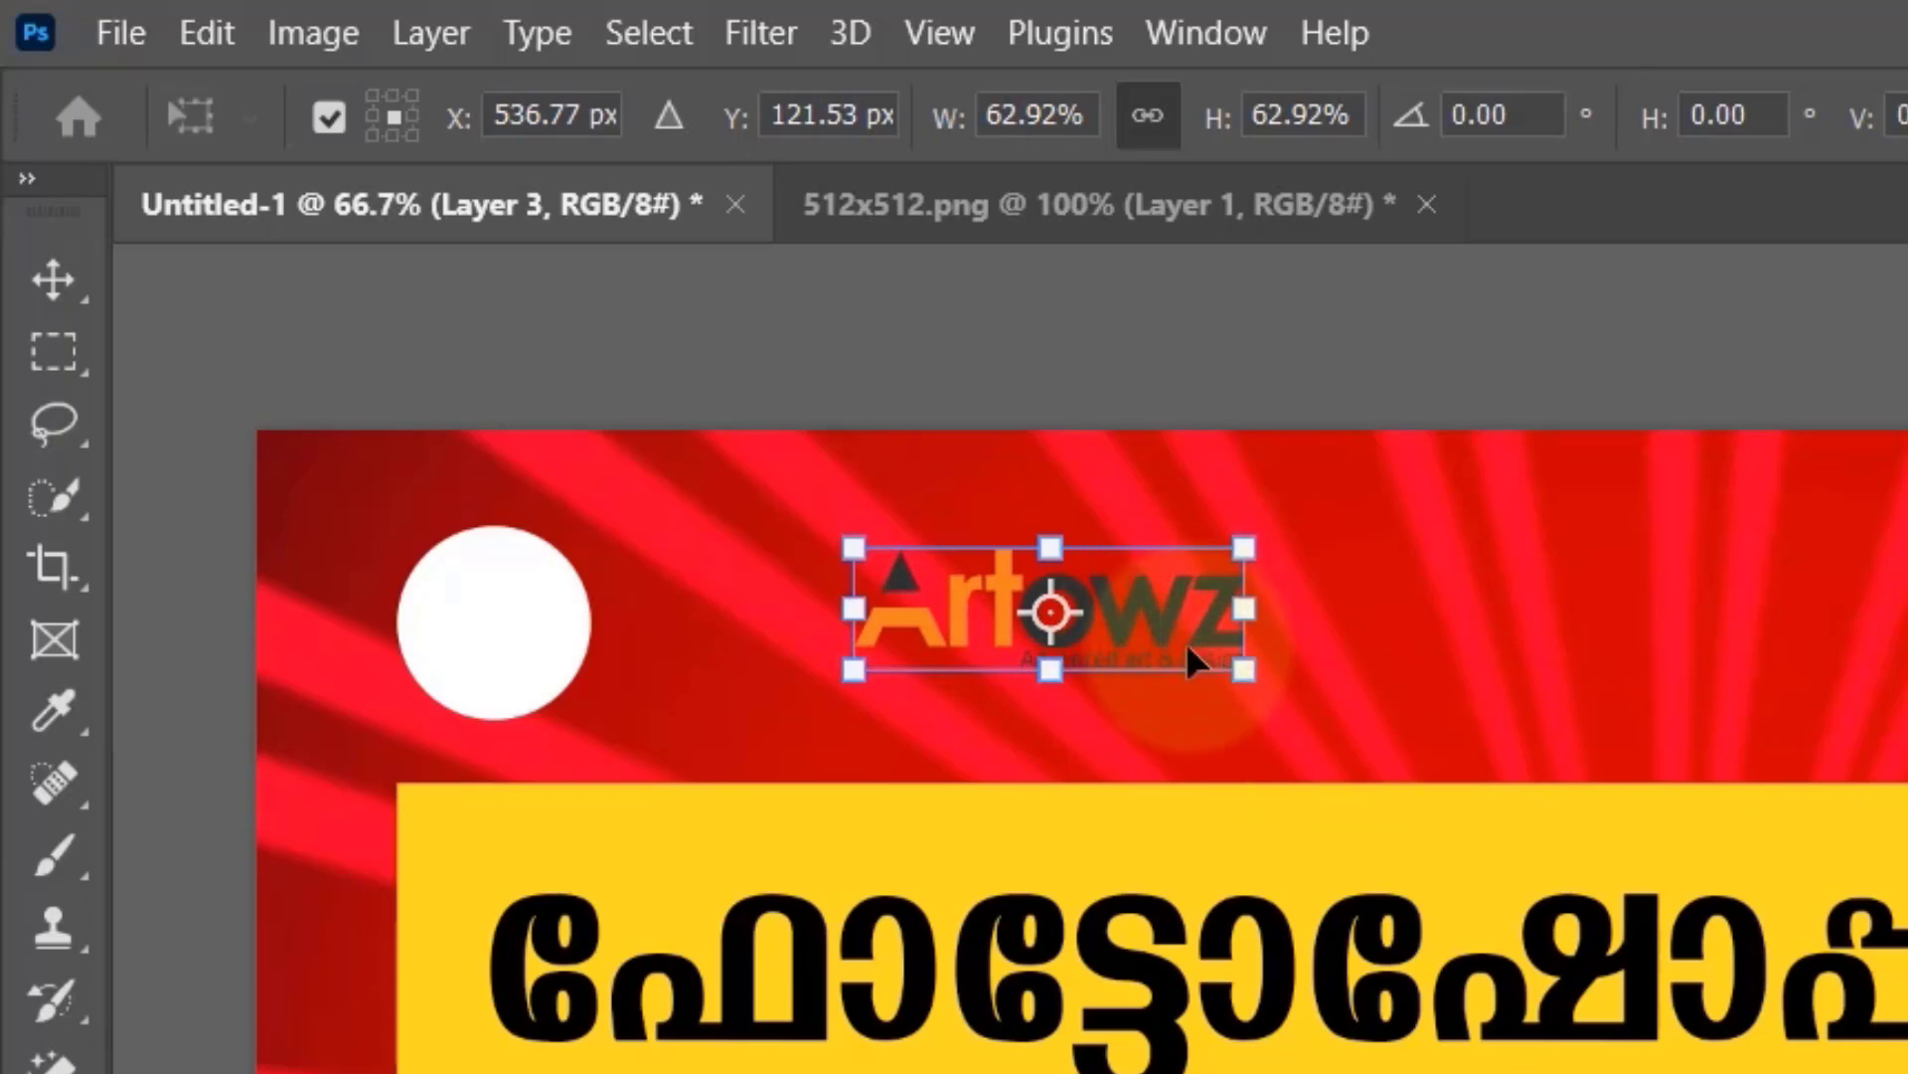
mouse_move(1193, 659)
mouse_down()
mouse_move(1125, 640)
mouse_move(1102, 608)
mouse_move(1098, 628)
mouse_move(571, 626)
mouse_up()
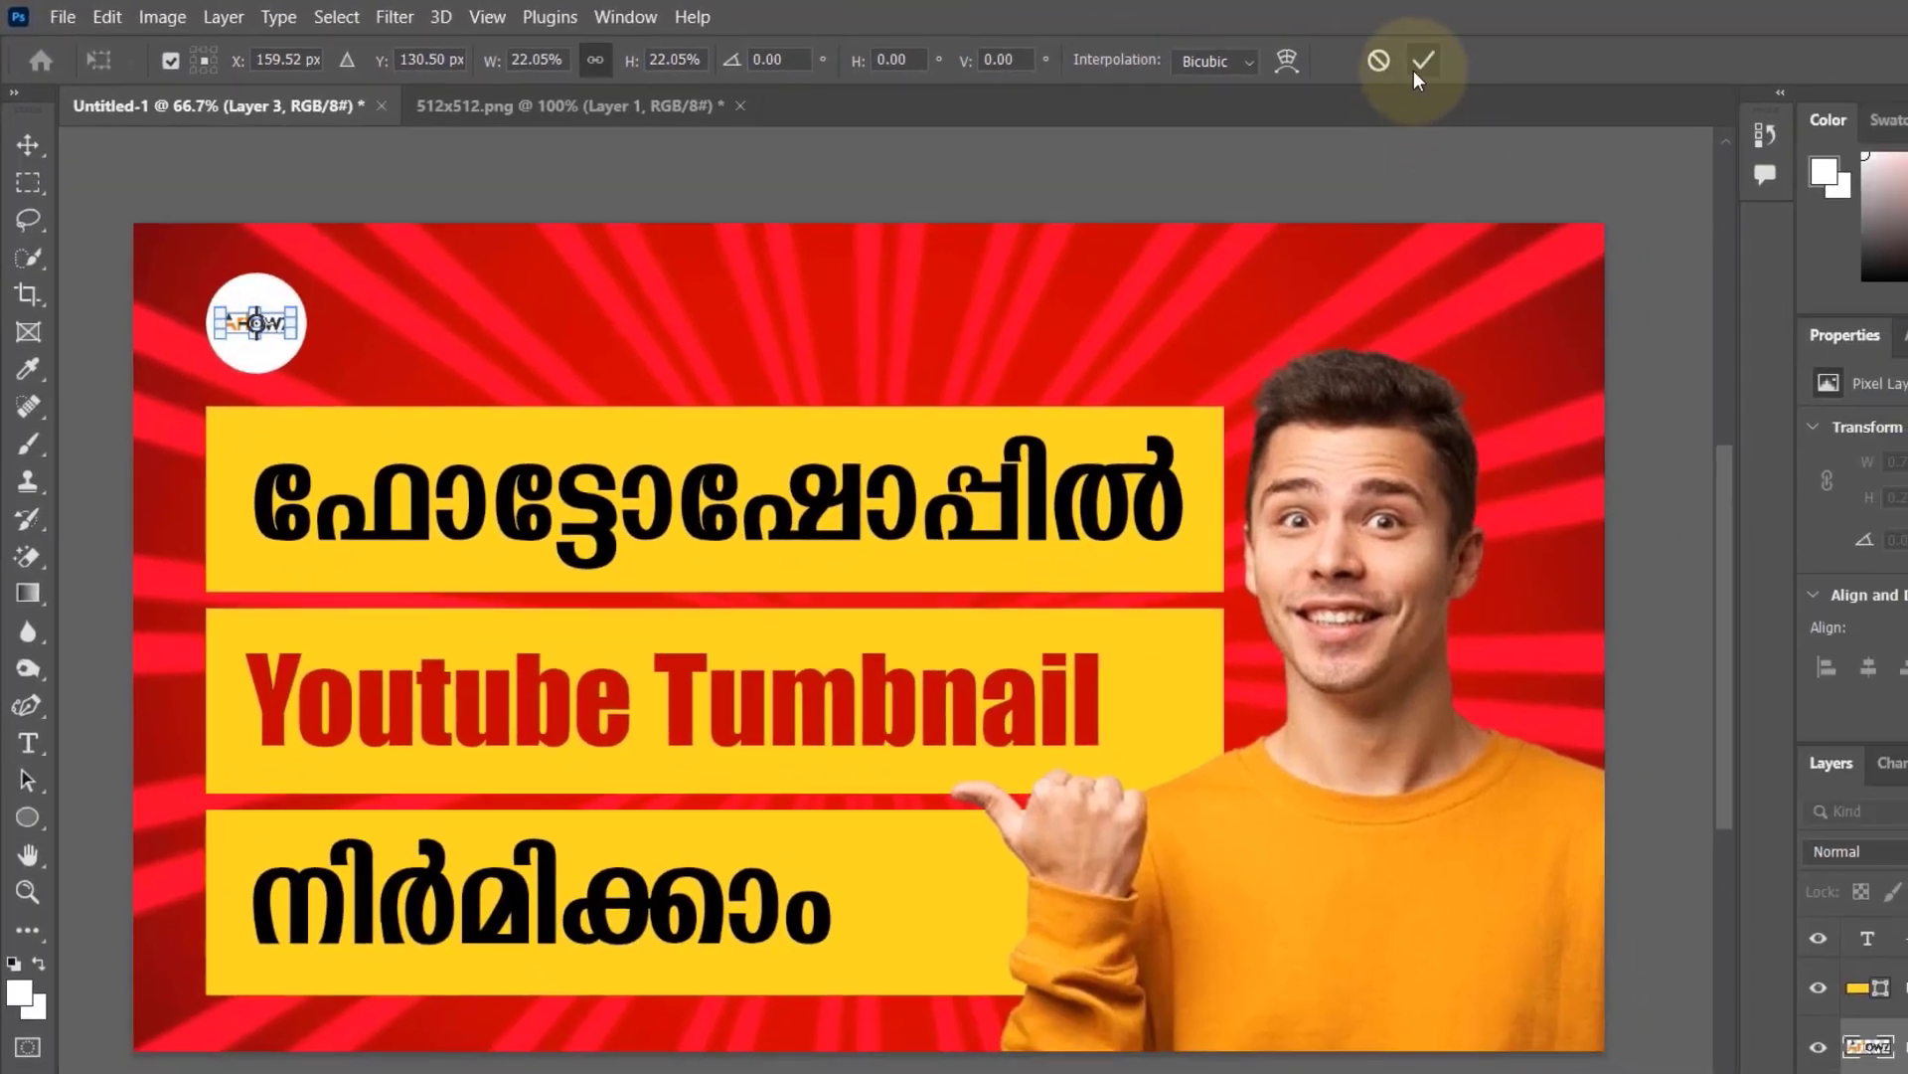
click(1419, 80)
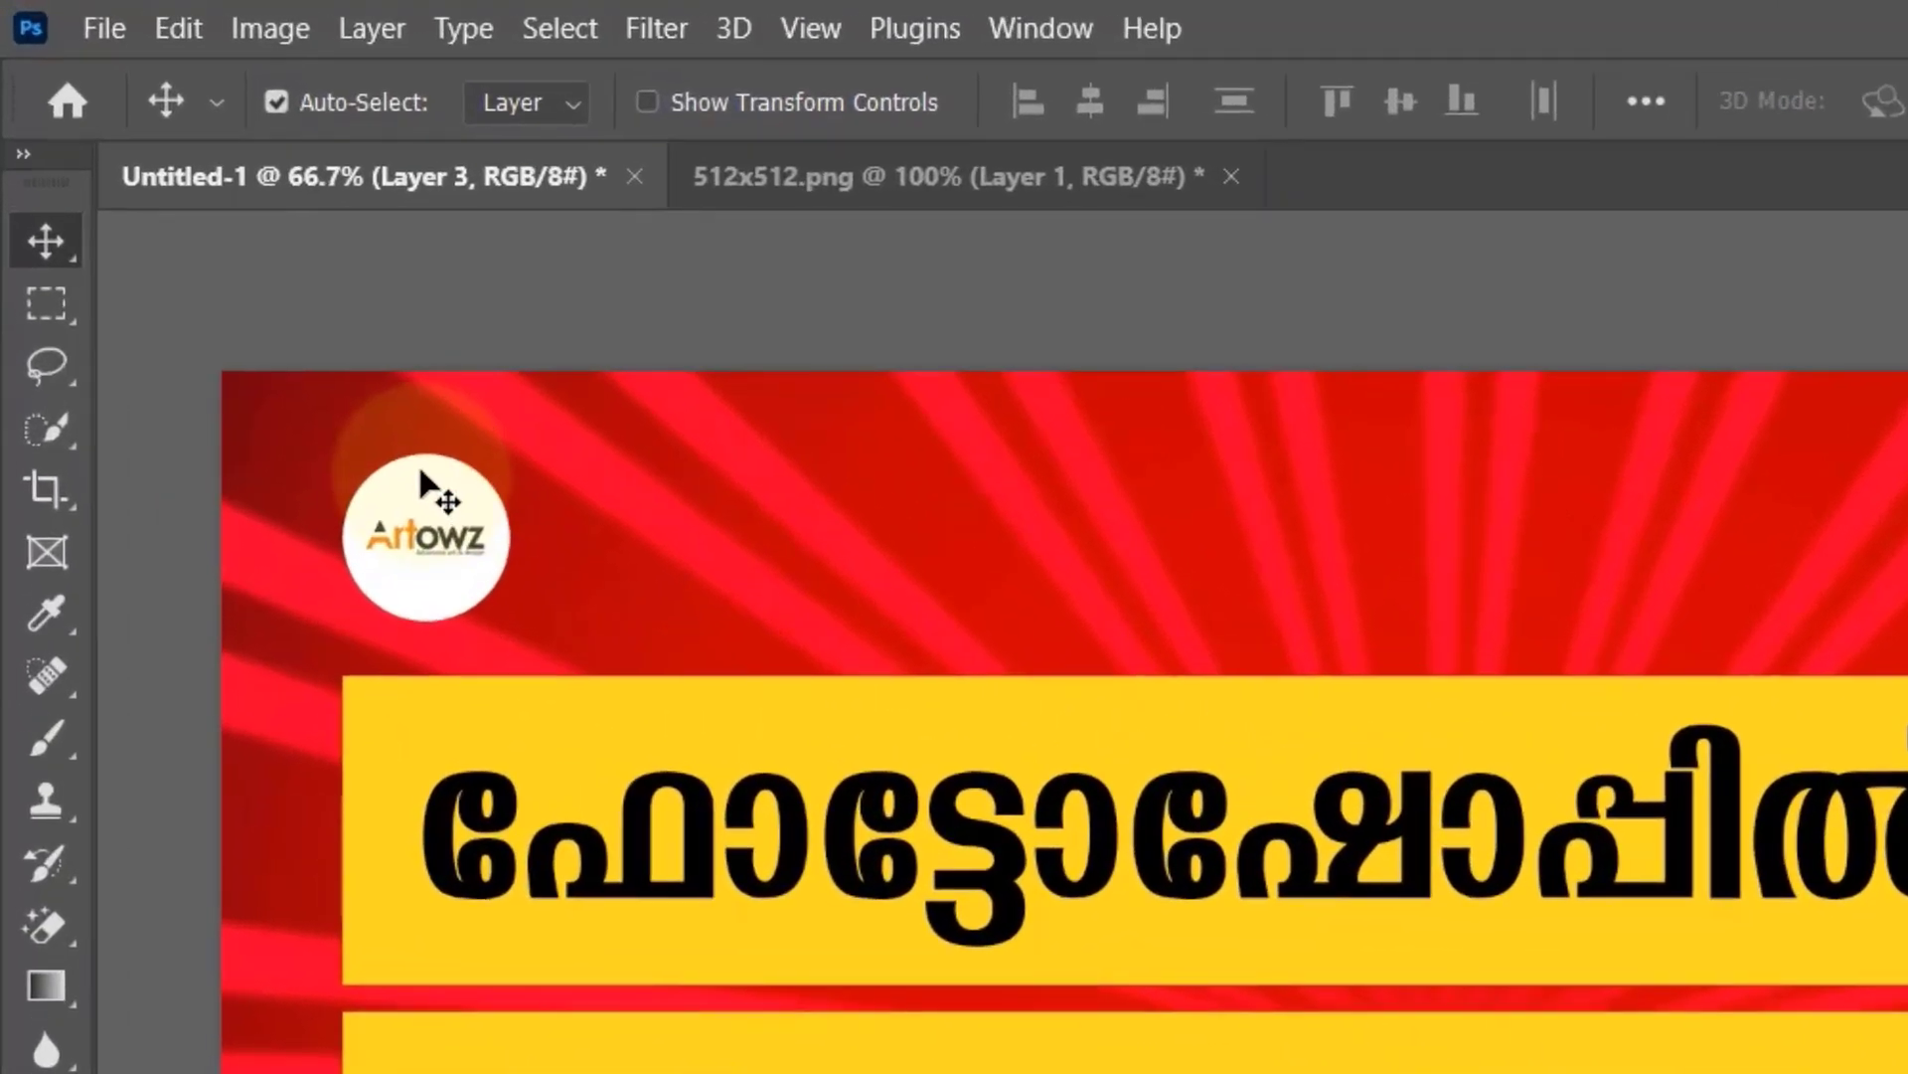
Enlarge the logo and Ellipse 1 circle together to about 114.89%, set in the top-left corner.
right_click(421, 474)
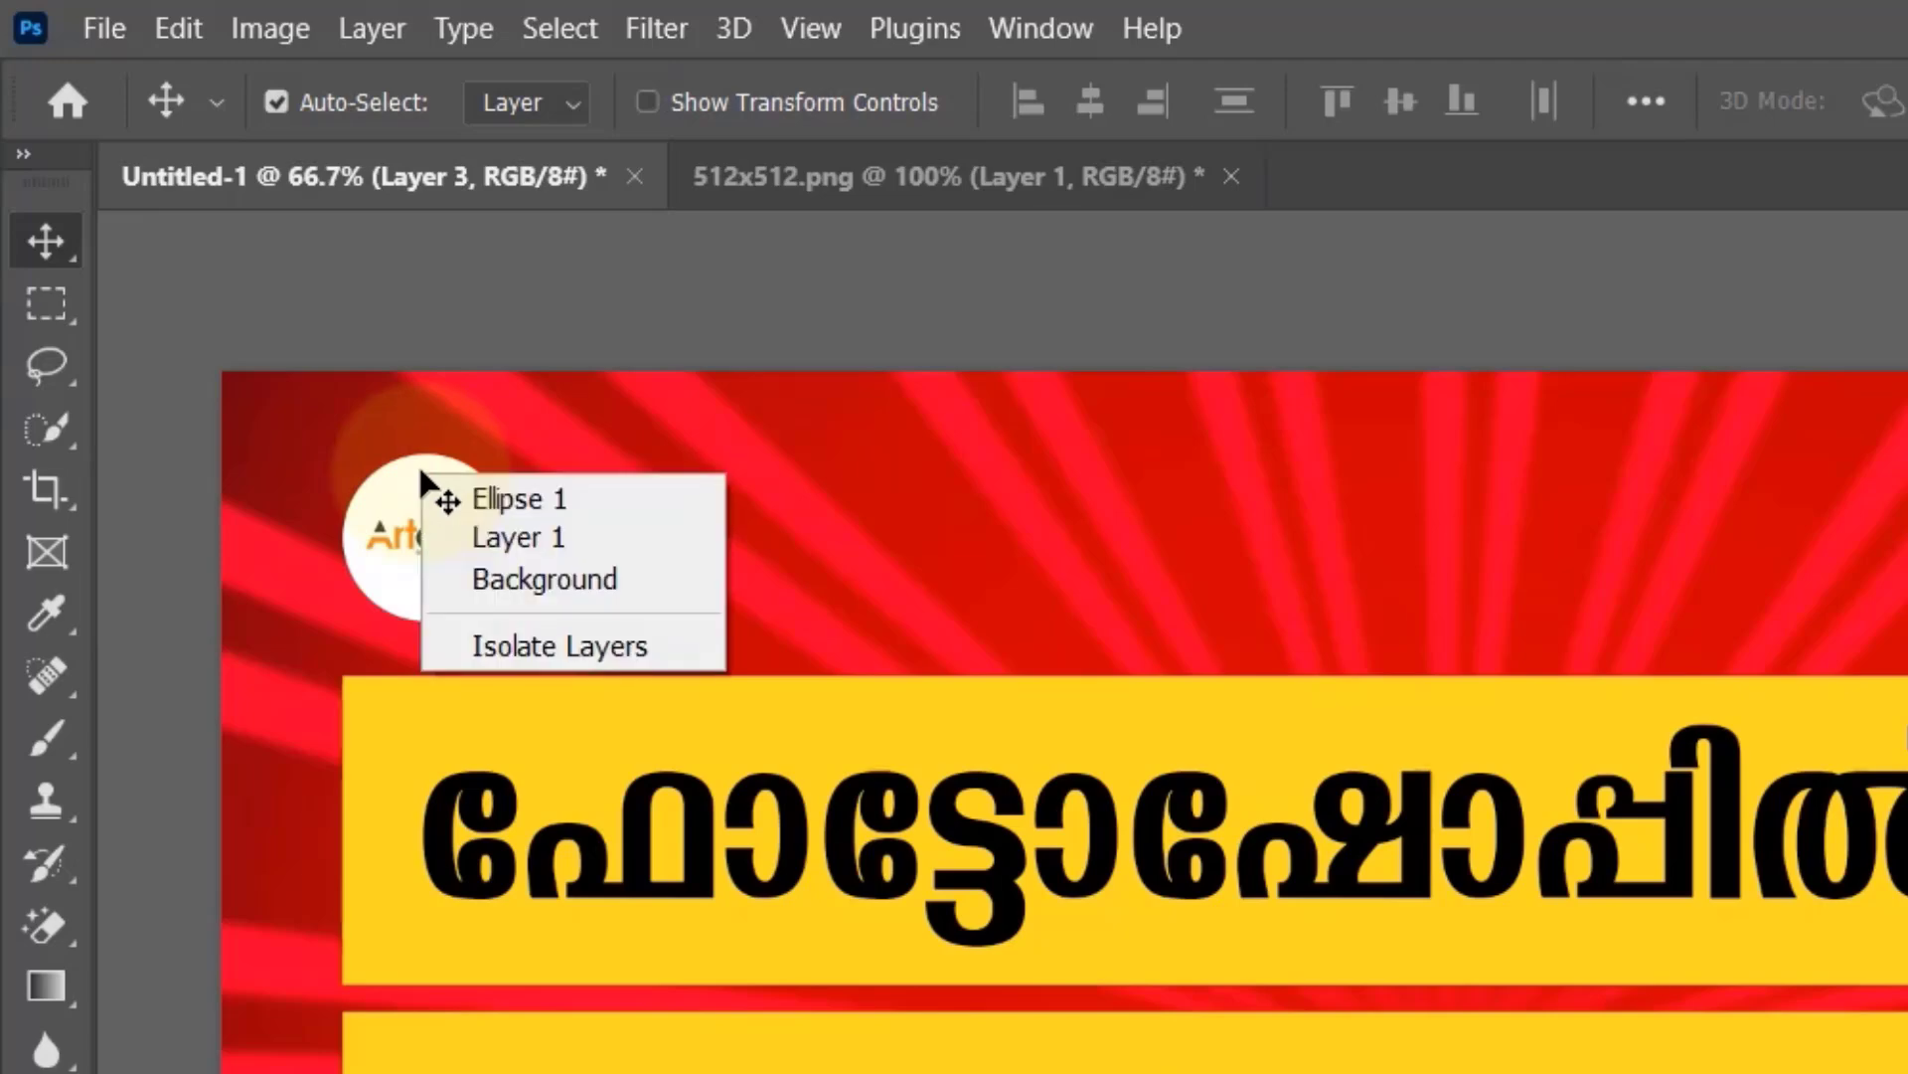
click(520, 497)
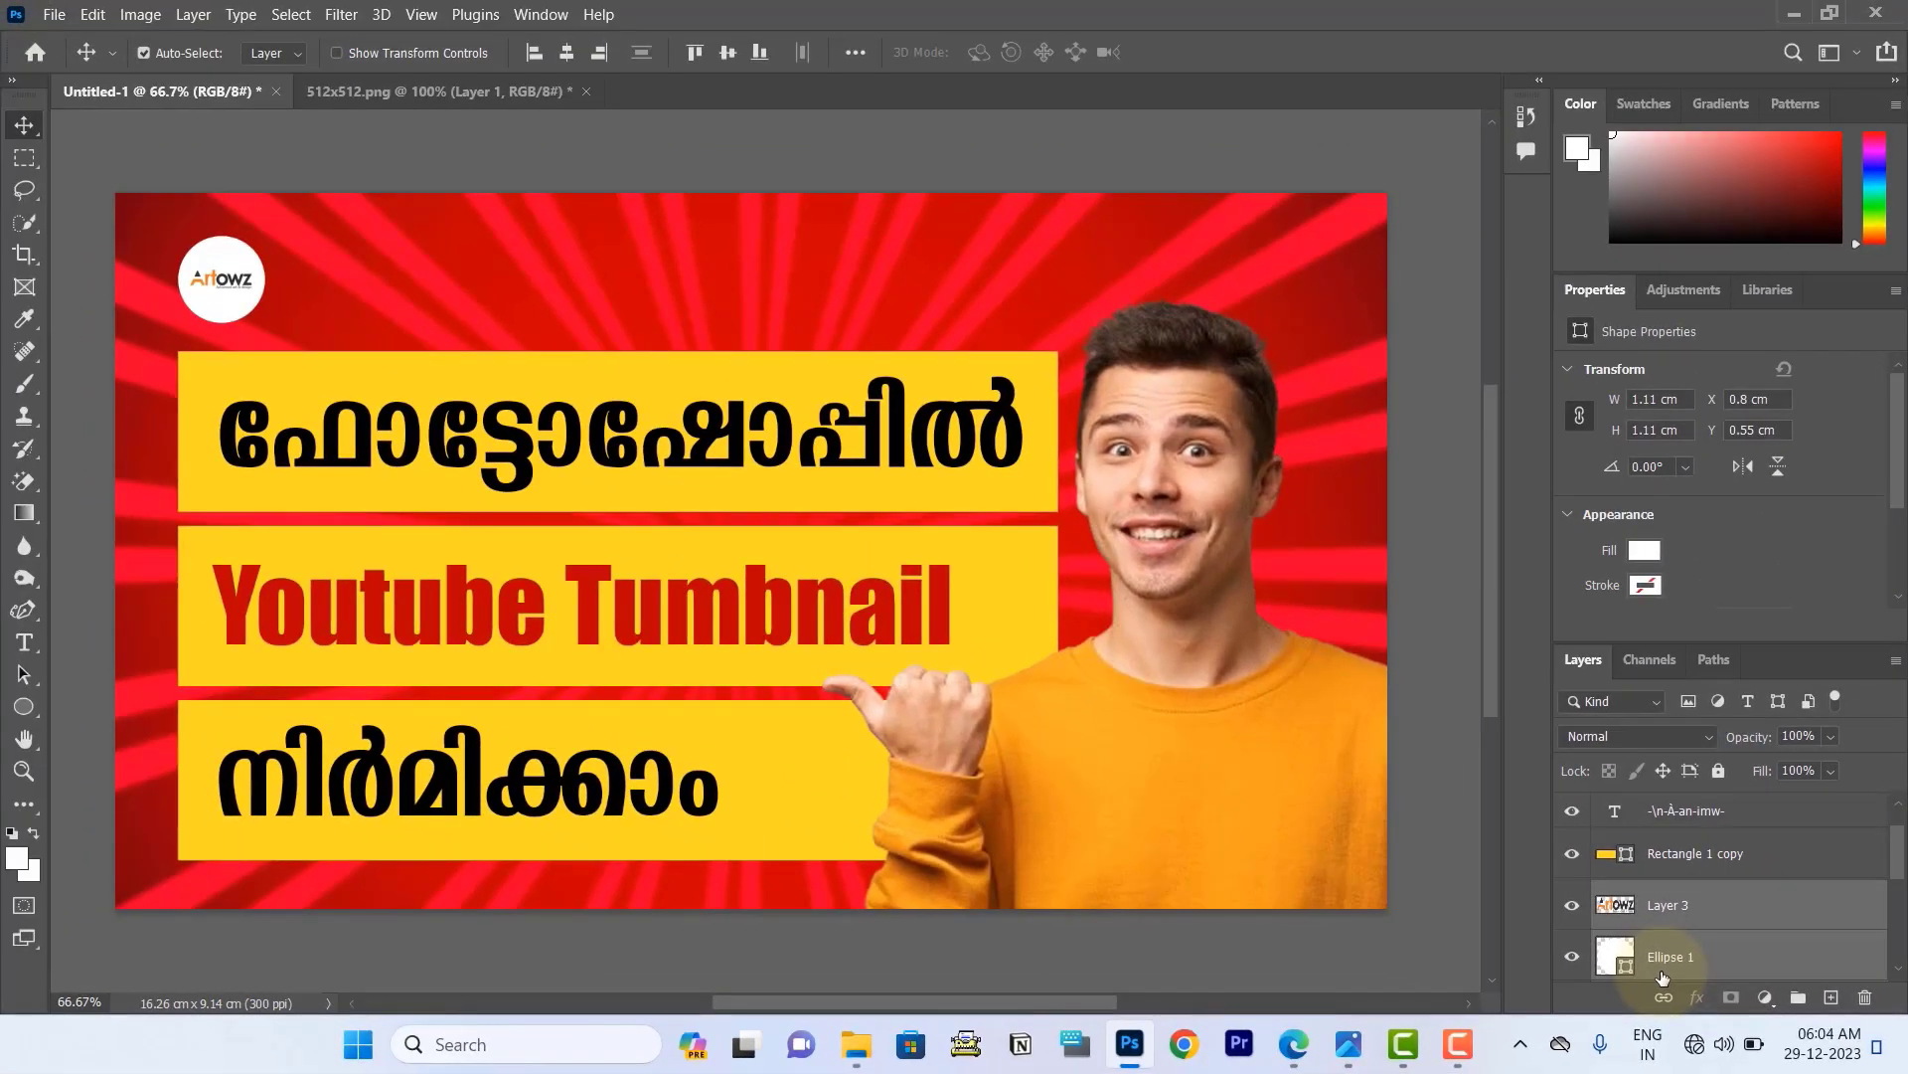
key(ctrl)
key(ctrl+t)
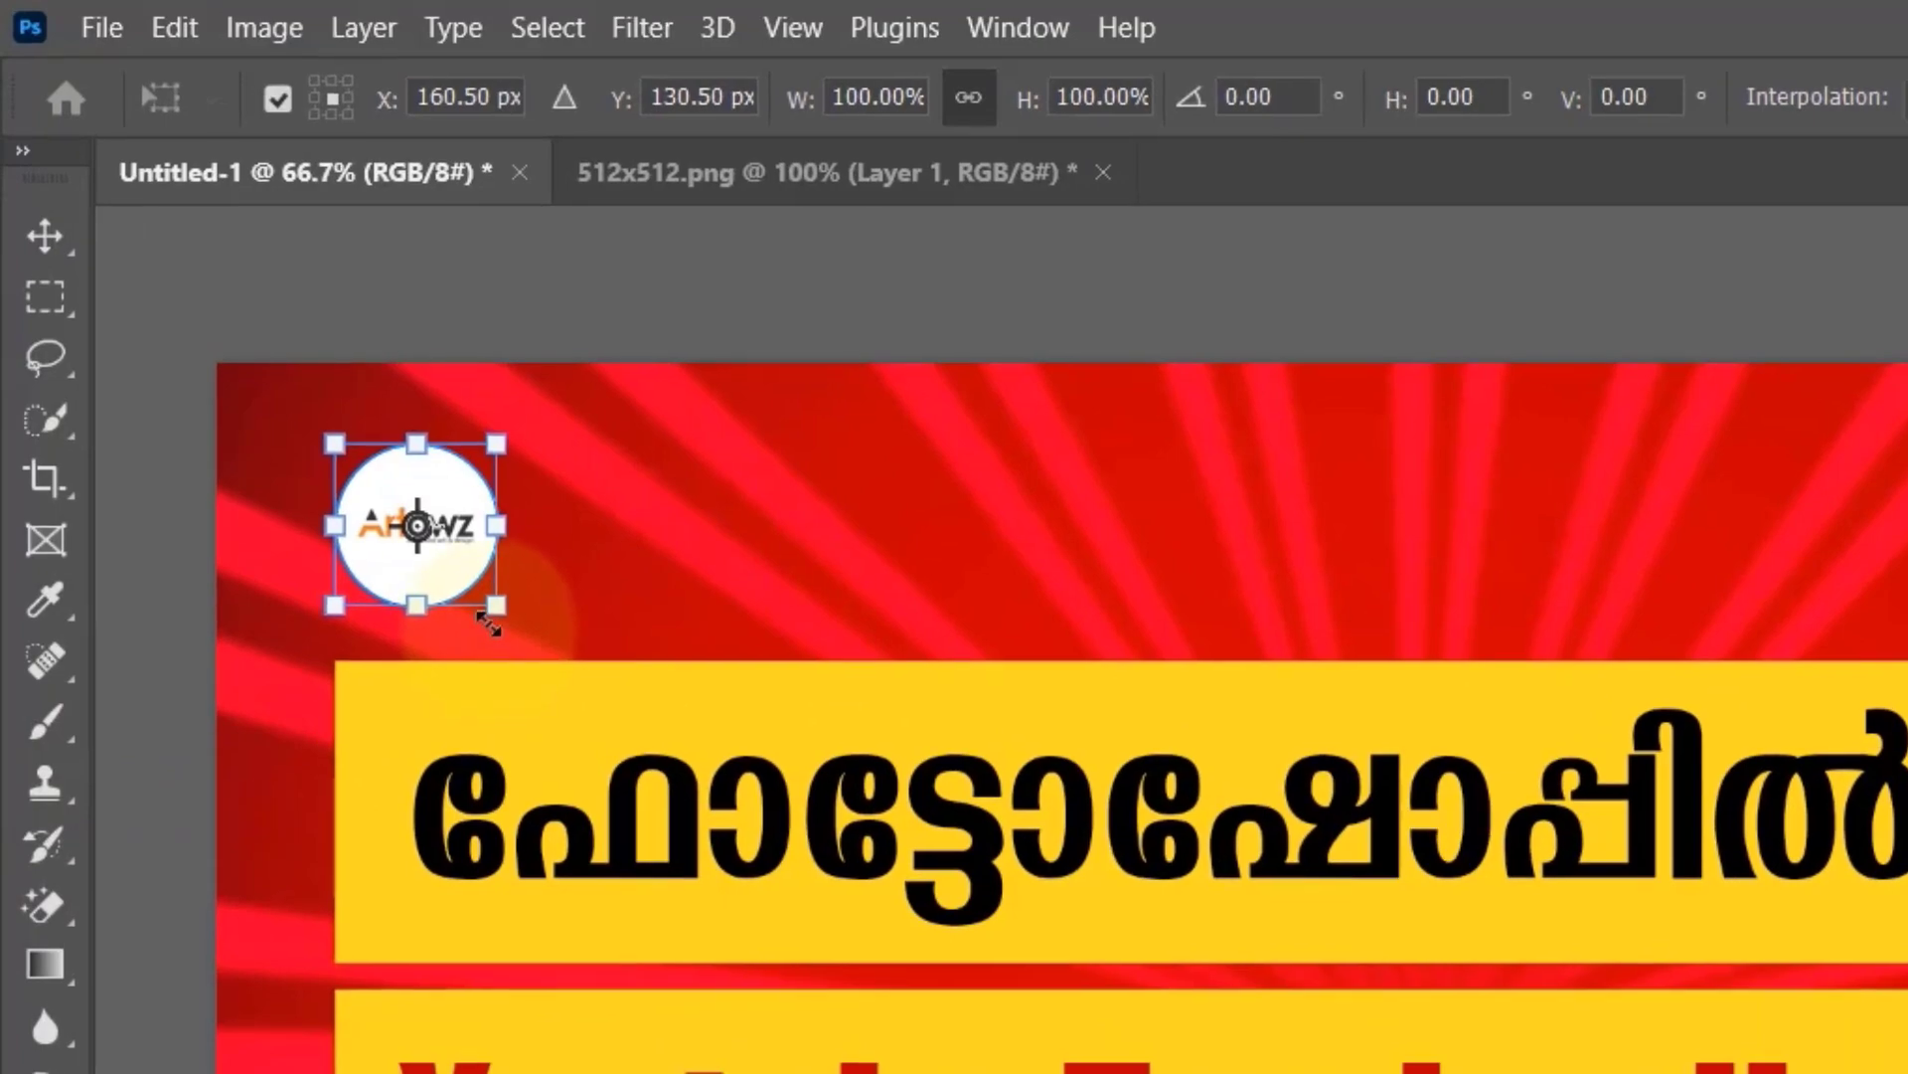
drag(489, 624, 514, 646)
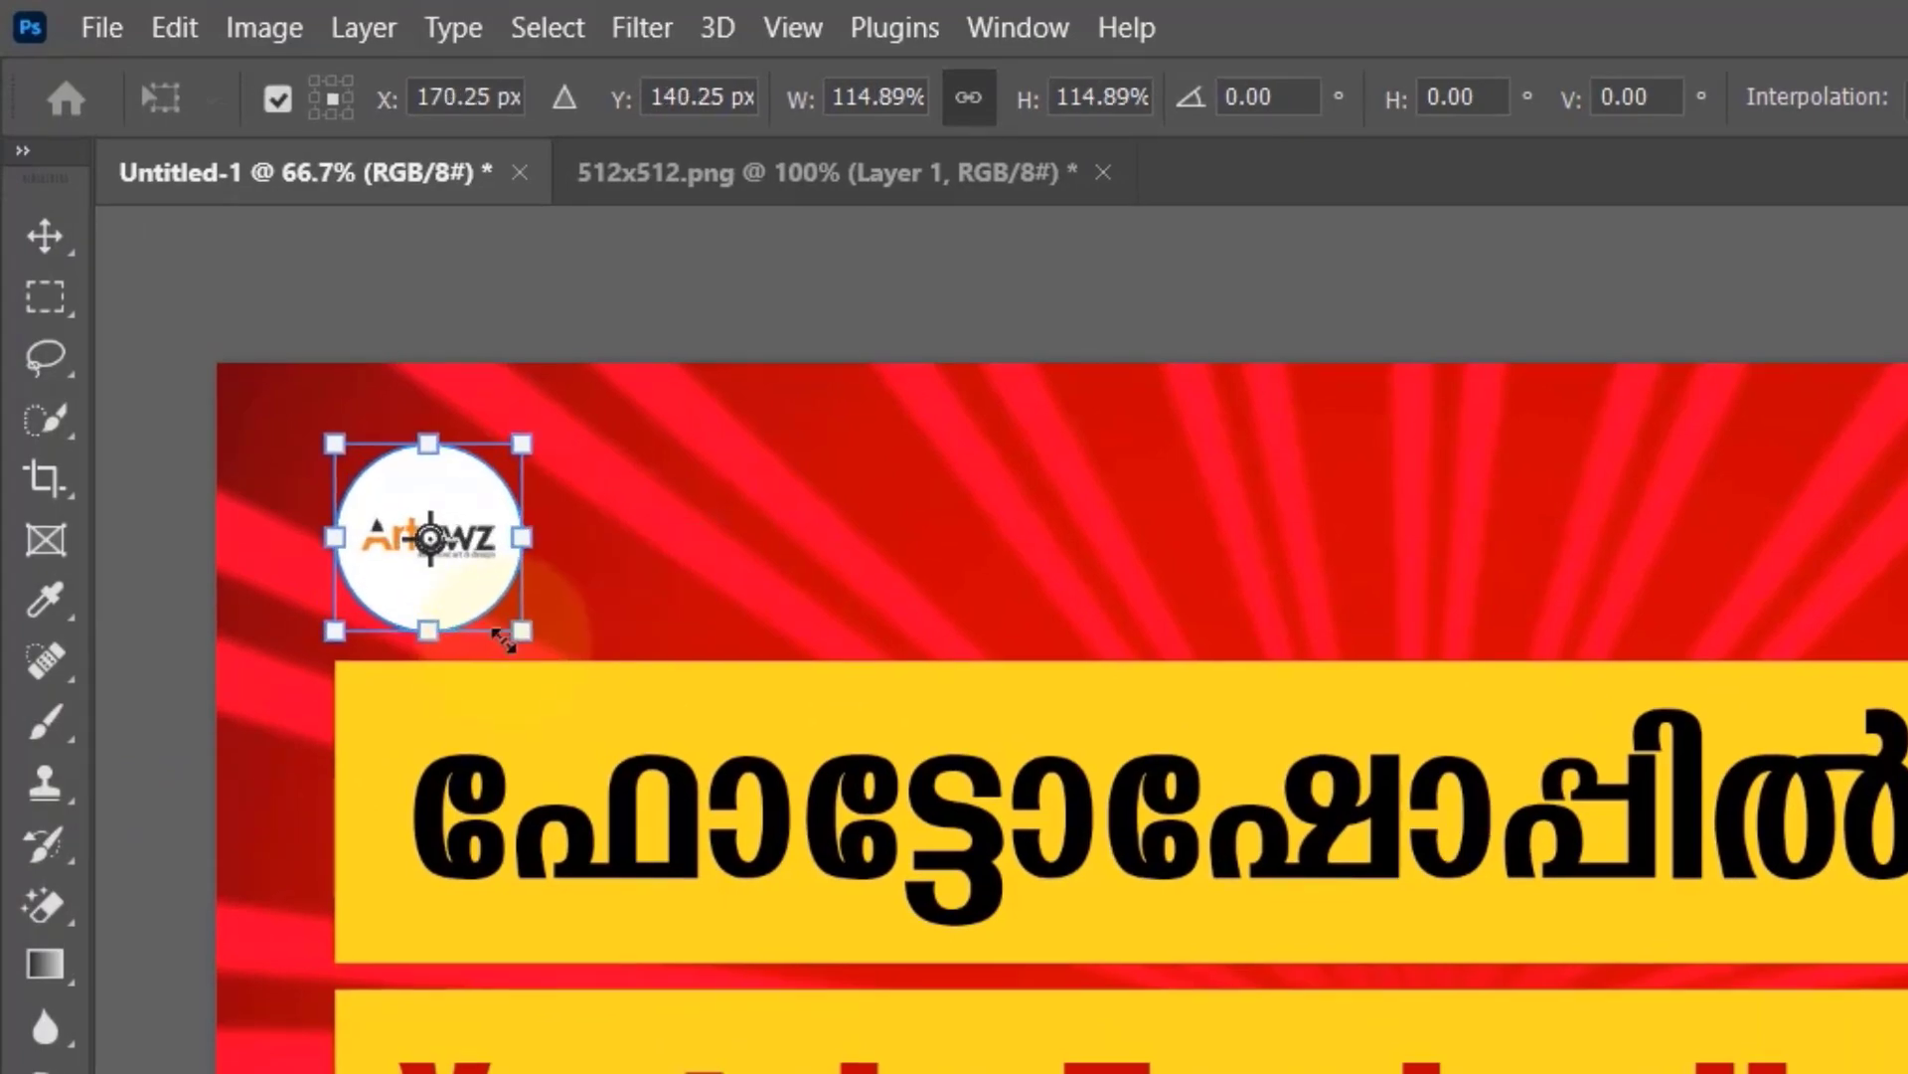
drag(447, 577, 448, 557)
drag(722, 557, 257, 306)
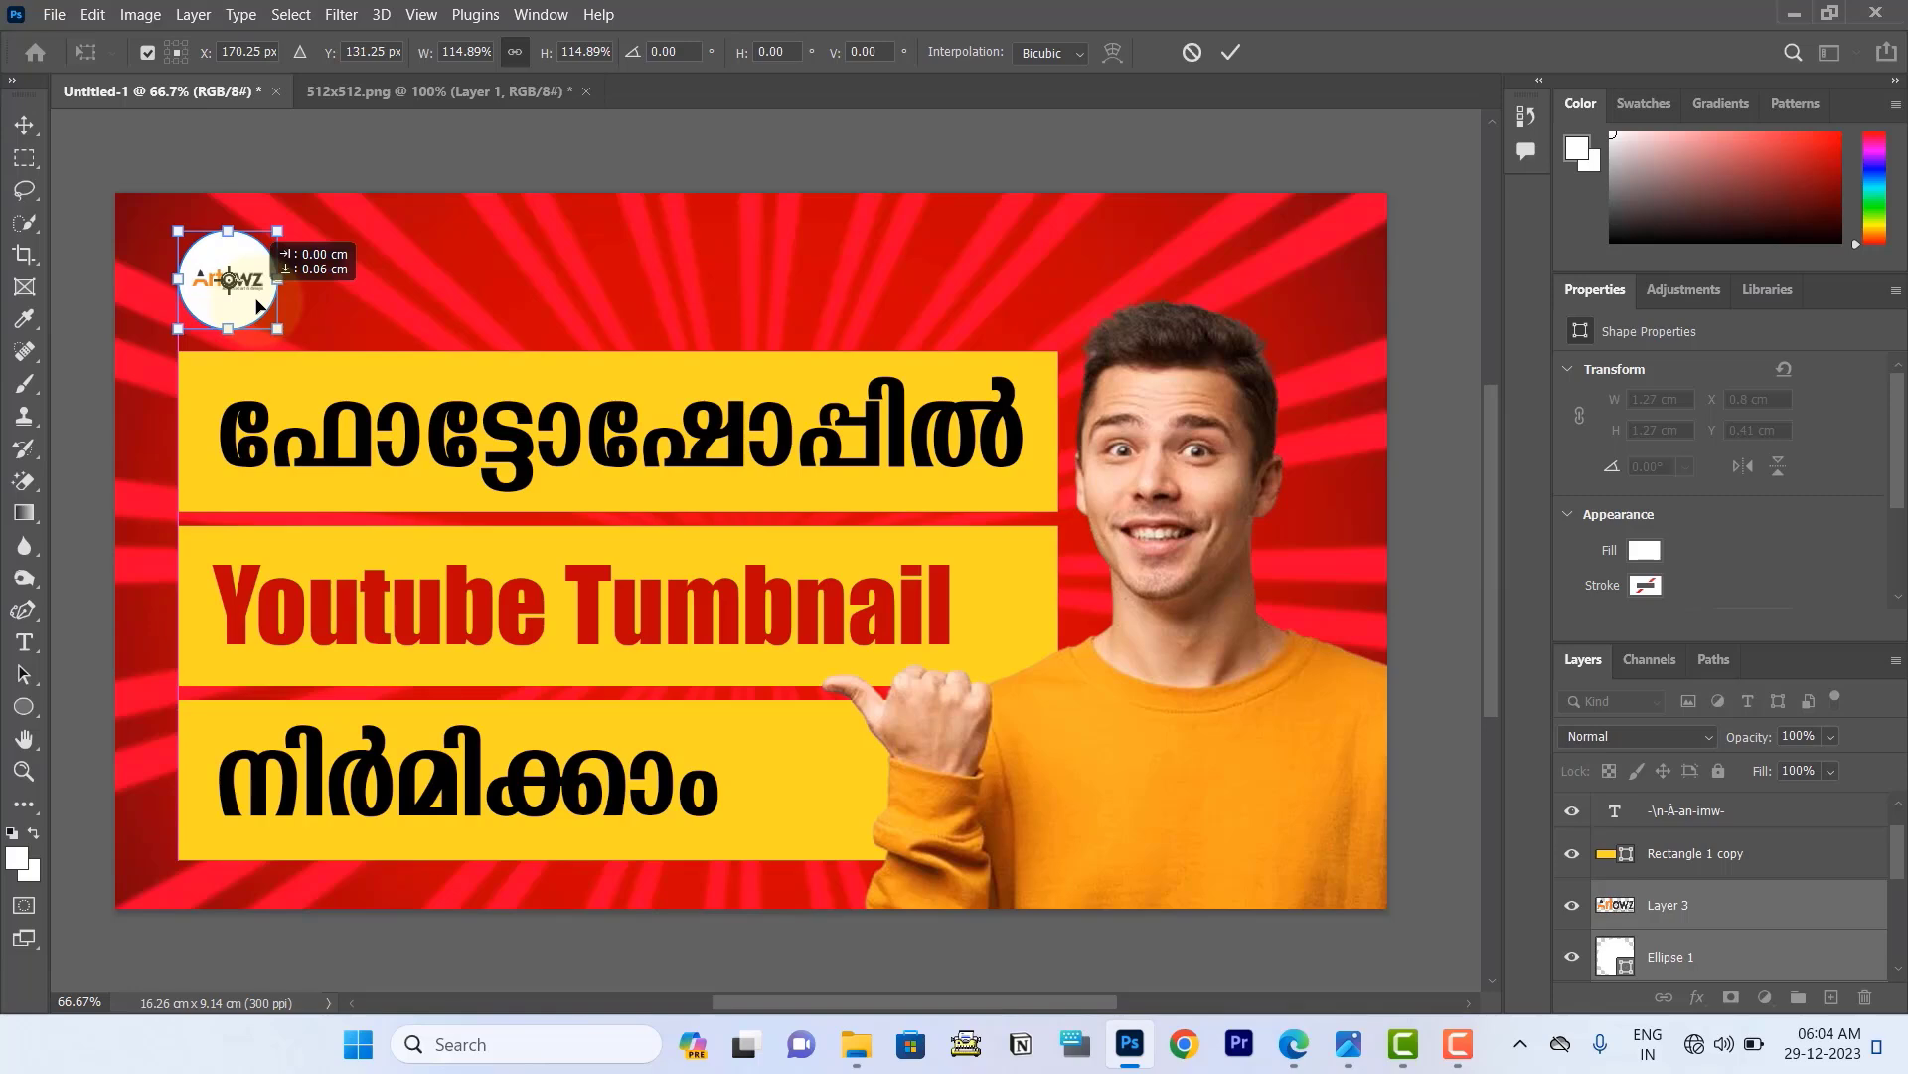
drag(258, 306, 257, 306)
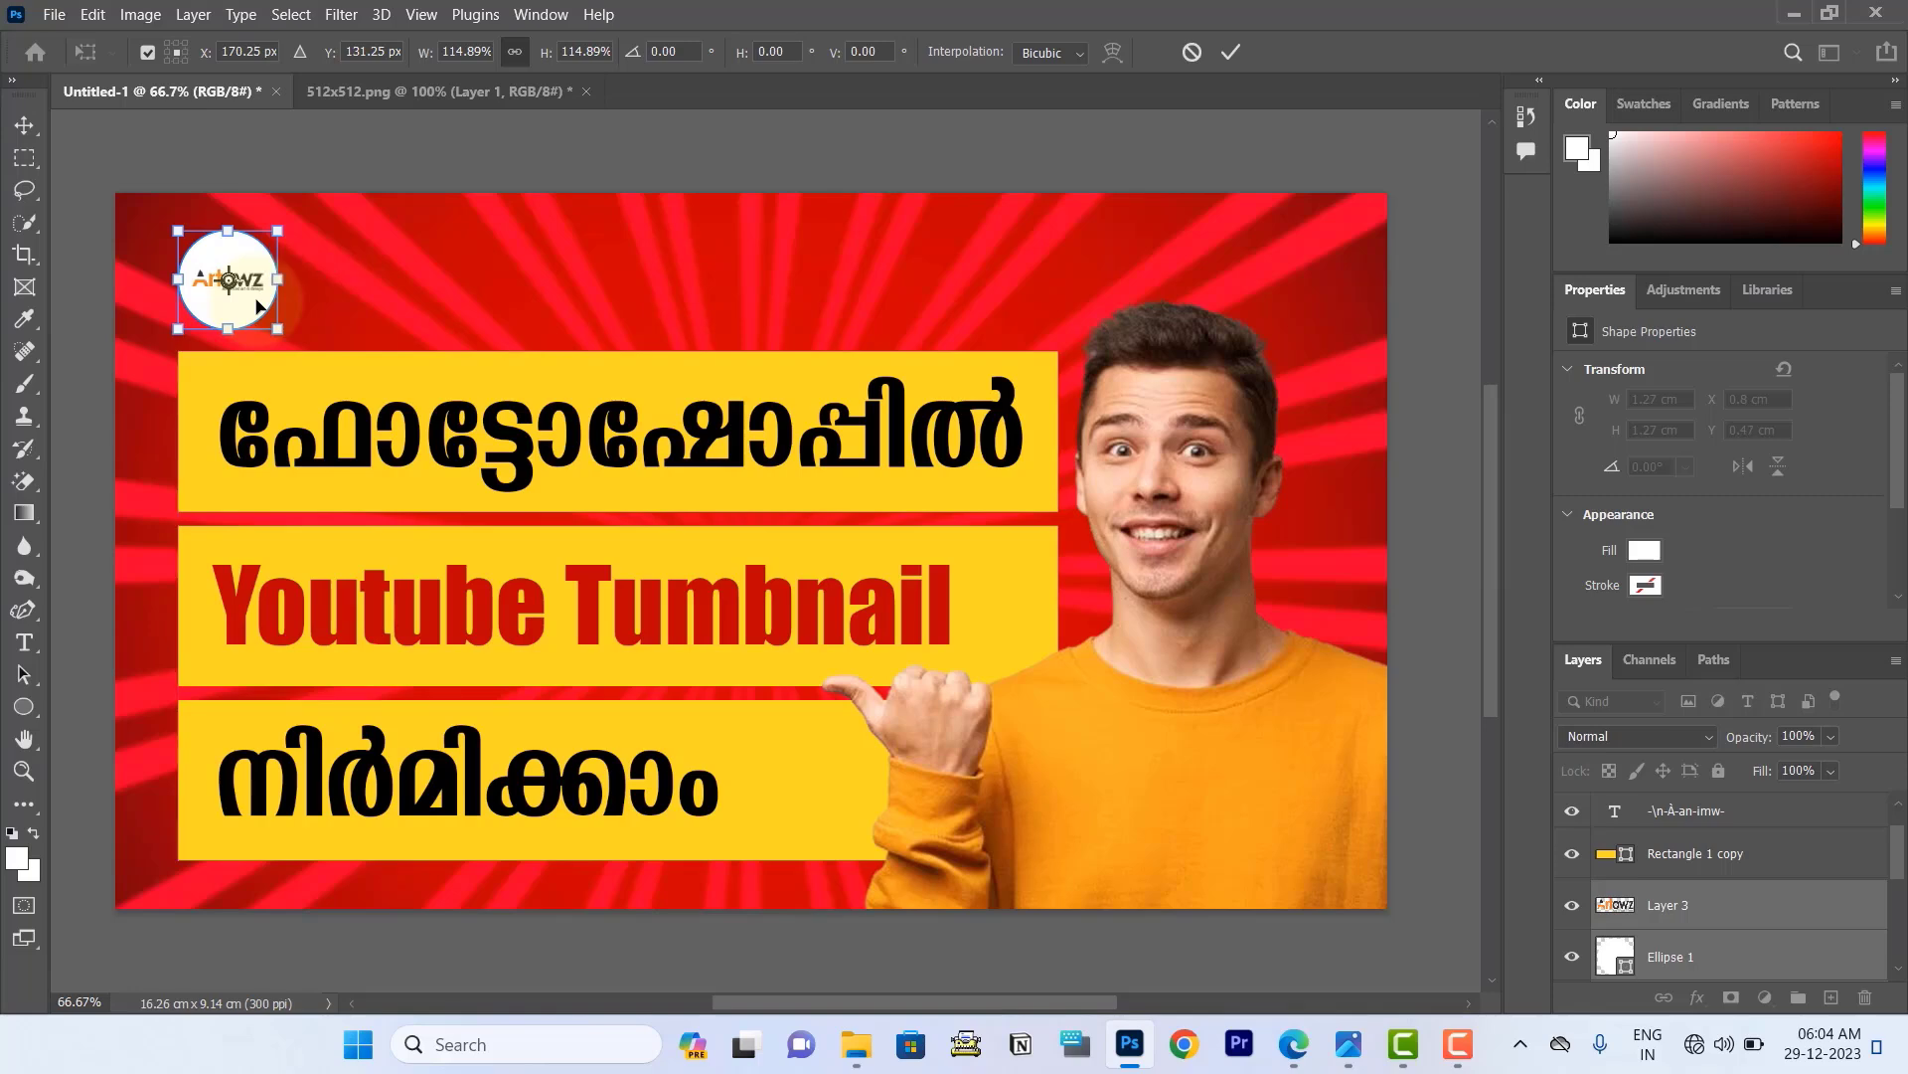
click(1231, 53)
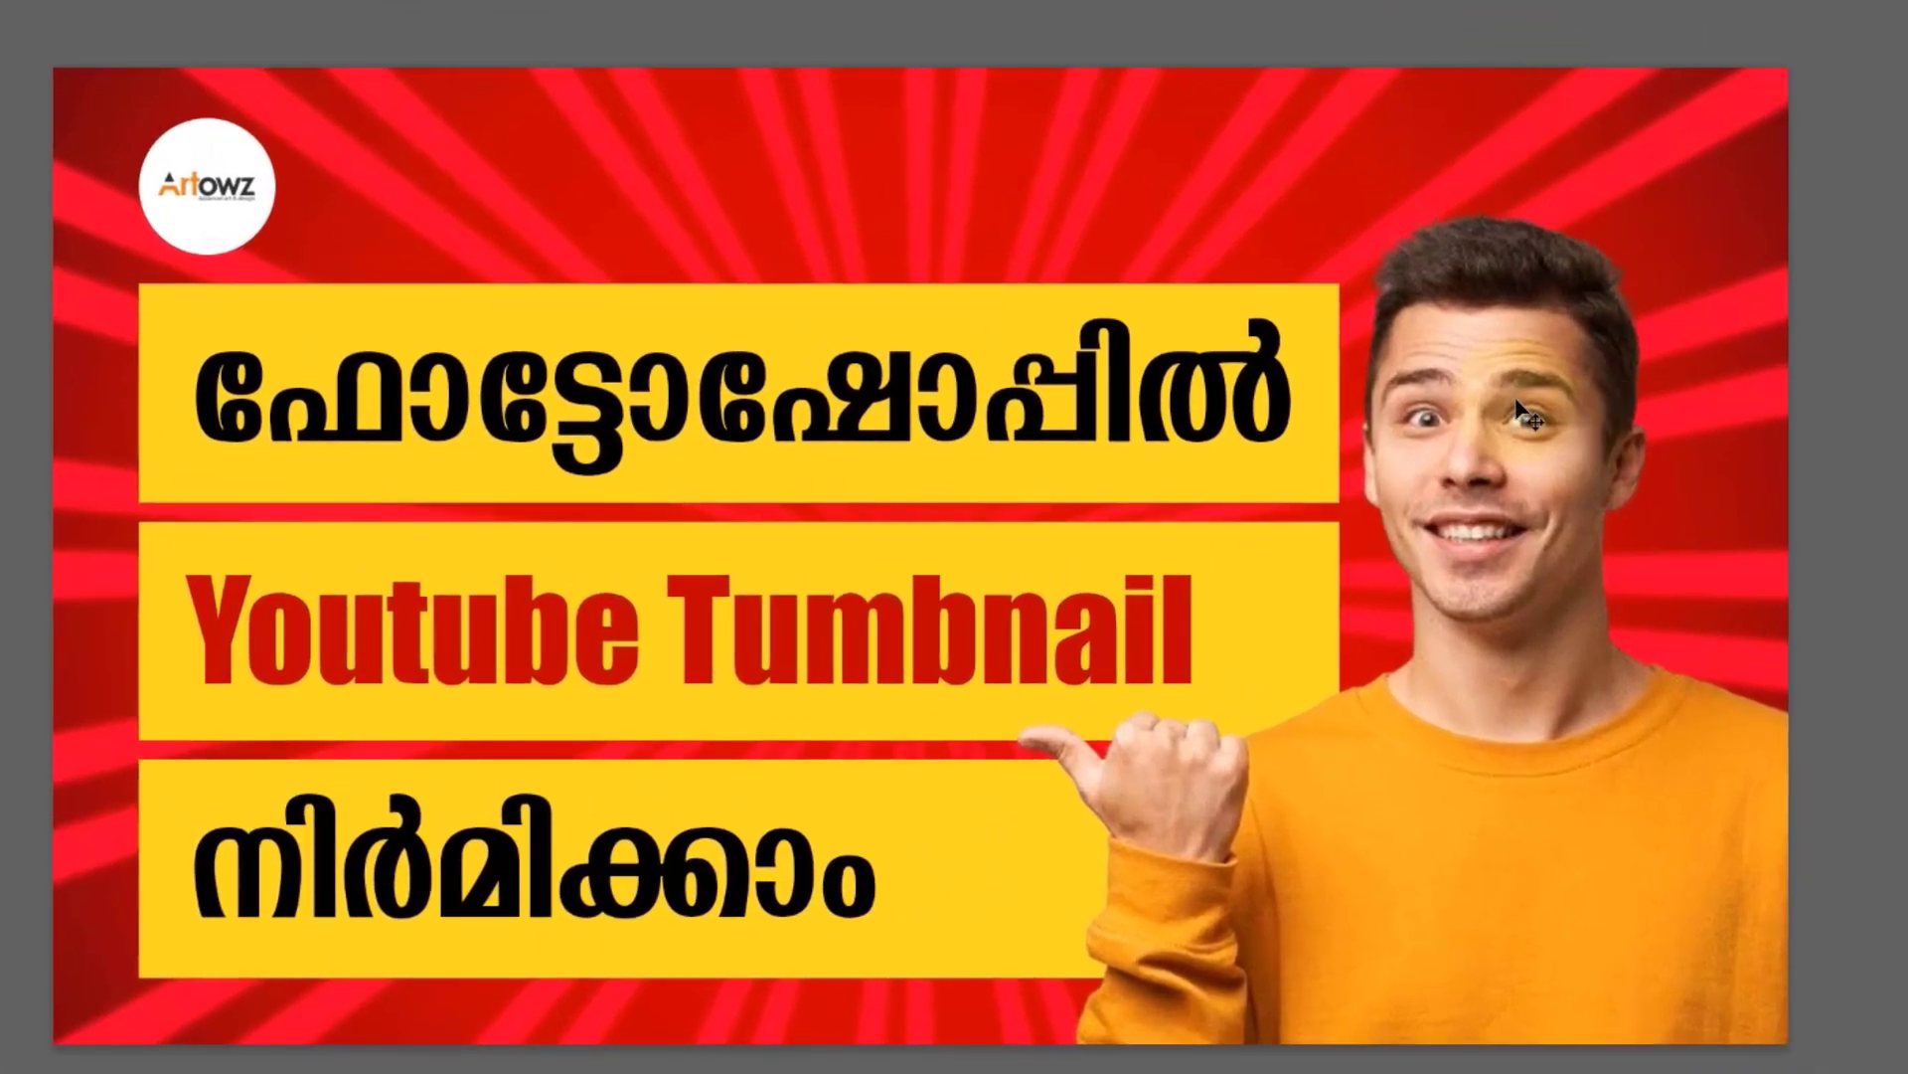
click(1471, 286)
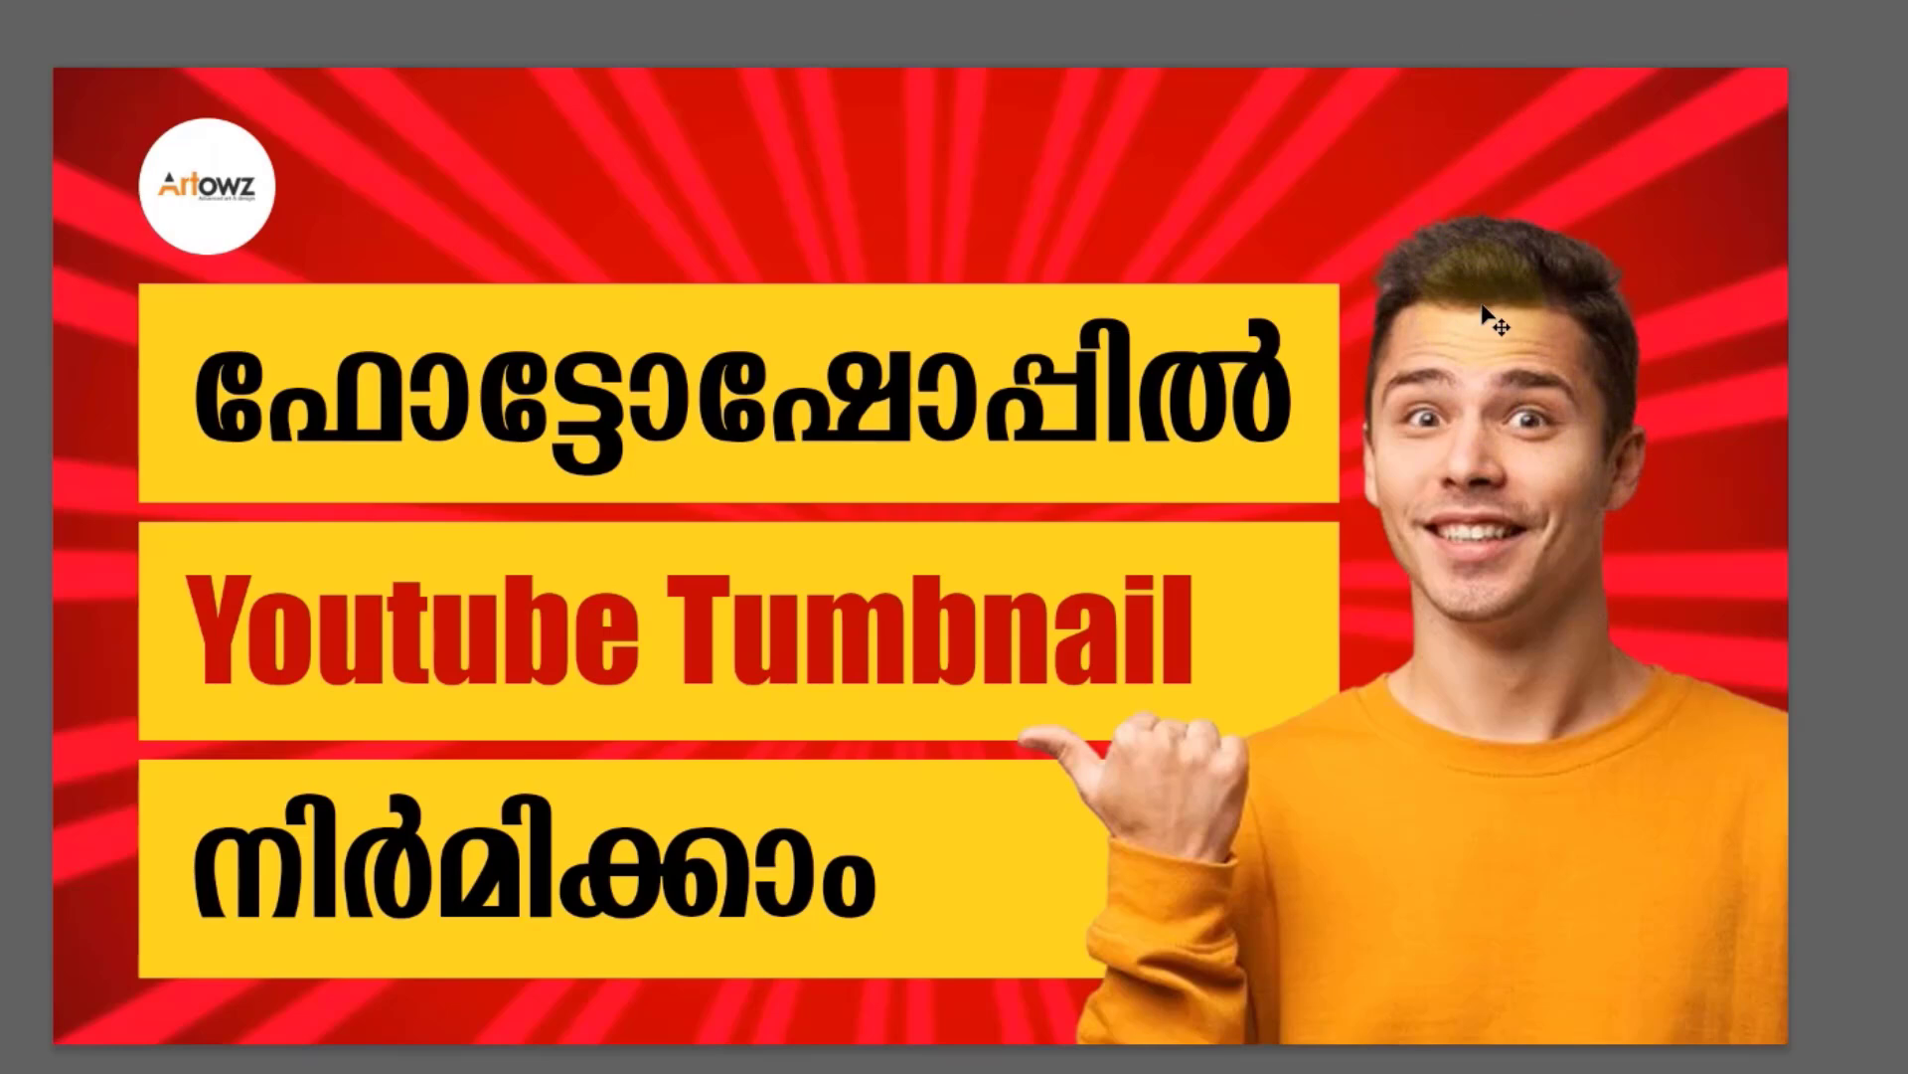
click(1546, 452)
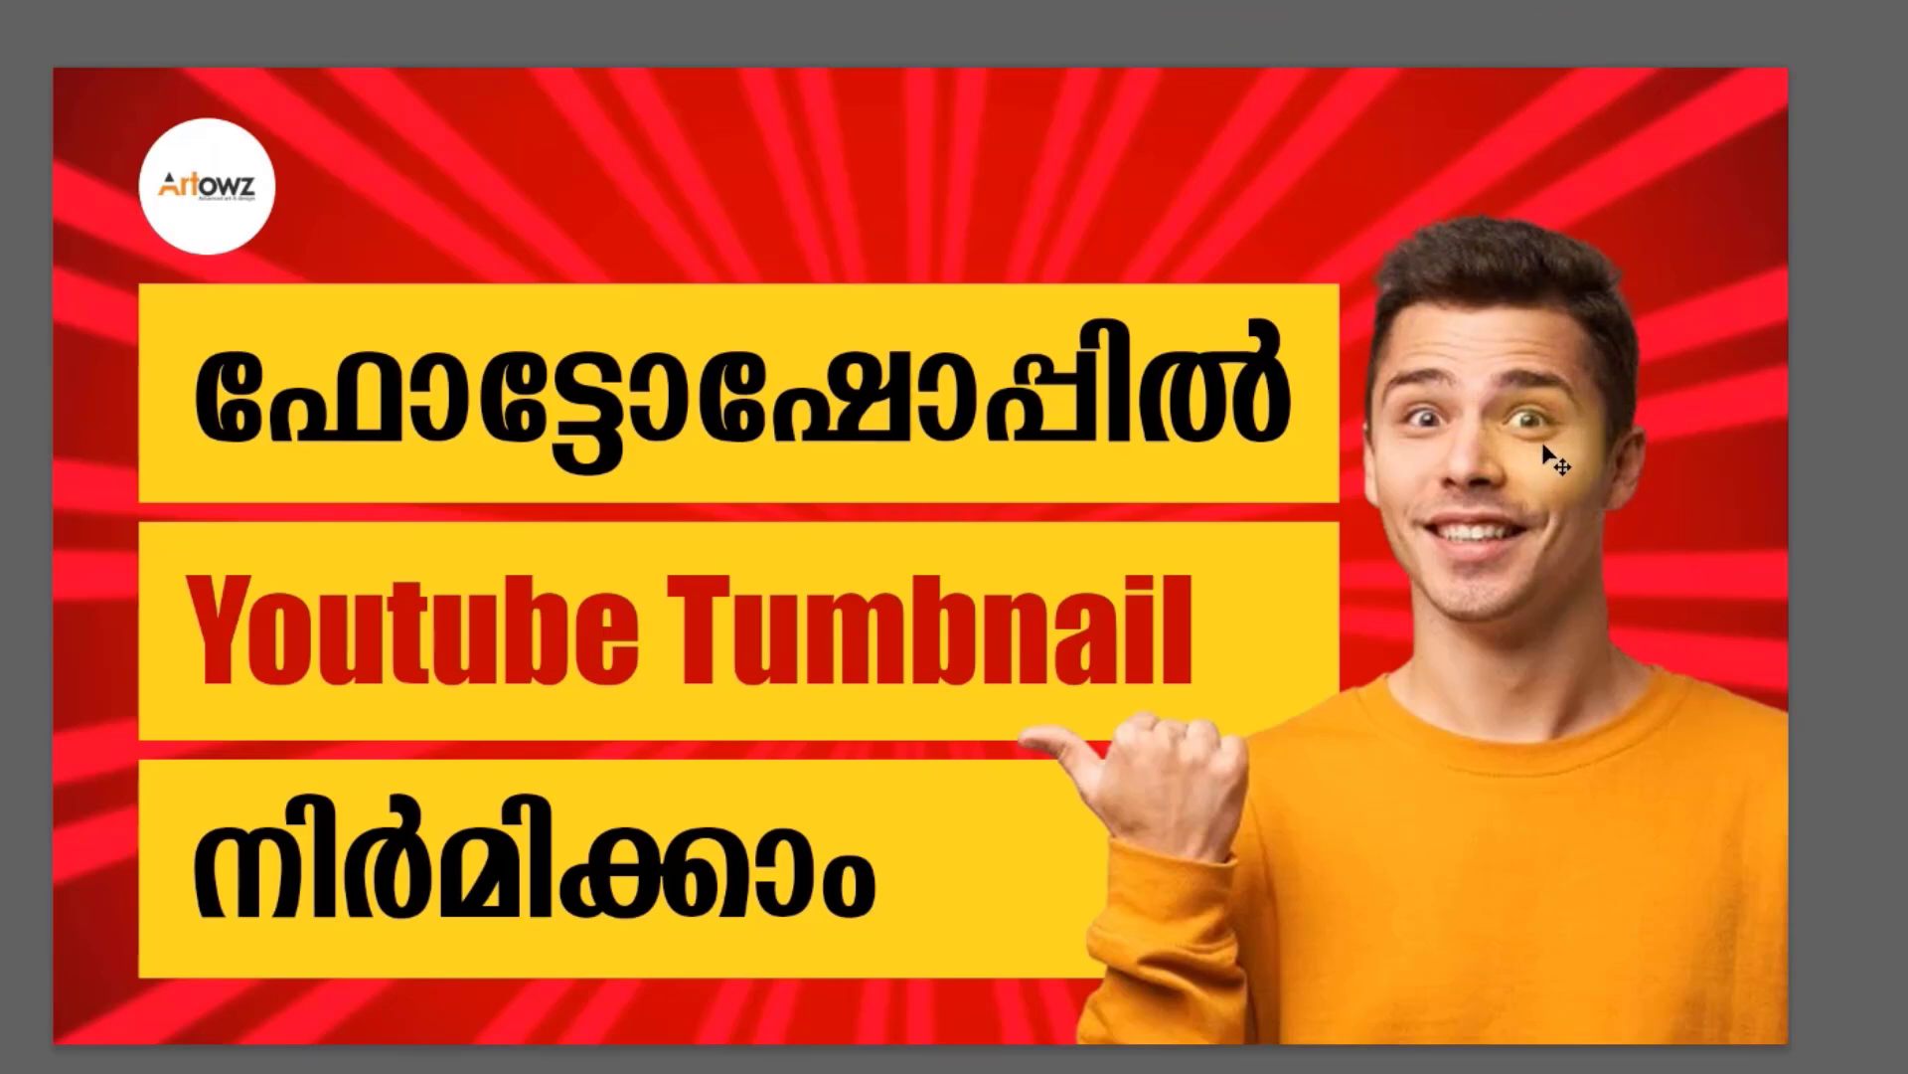
click(315, 176)
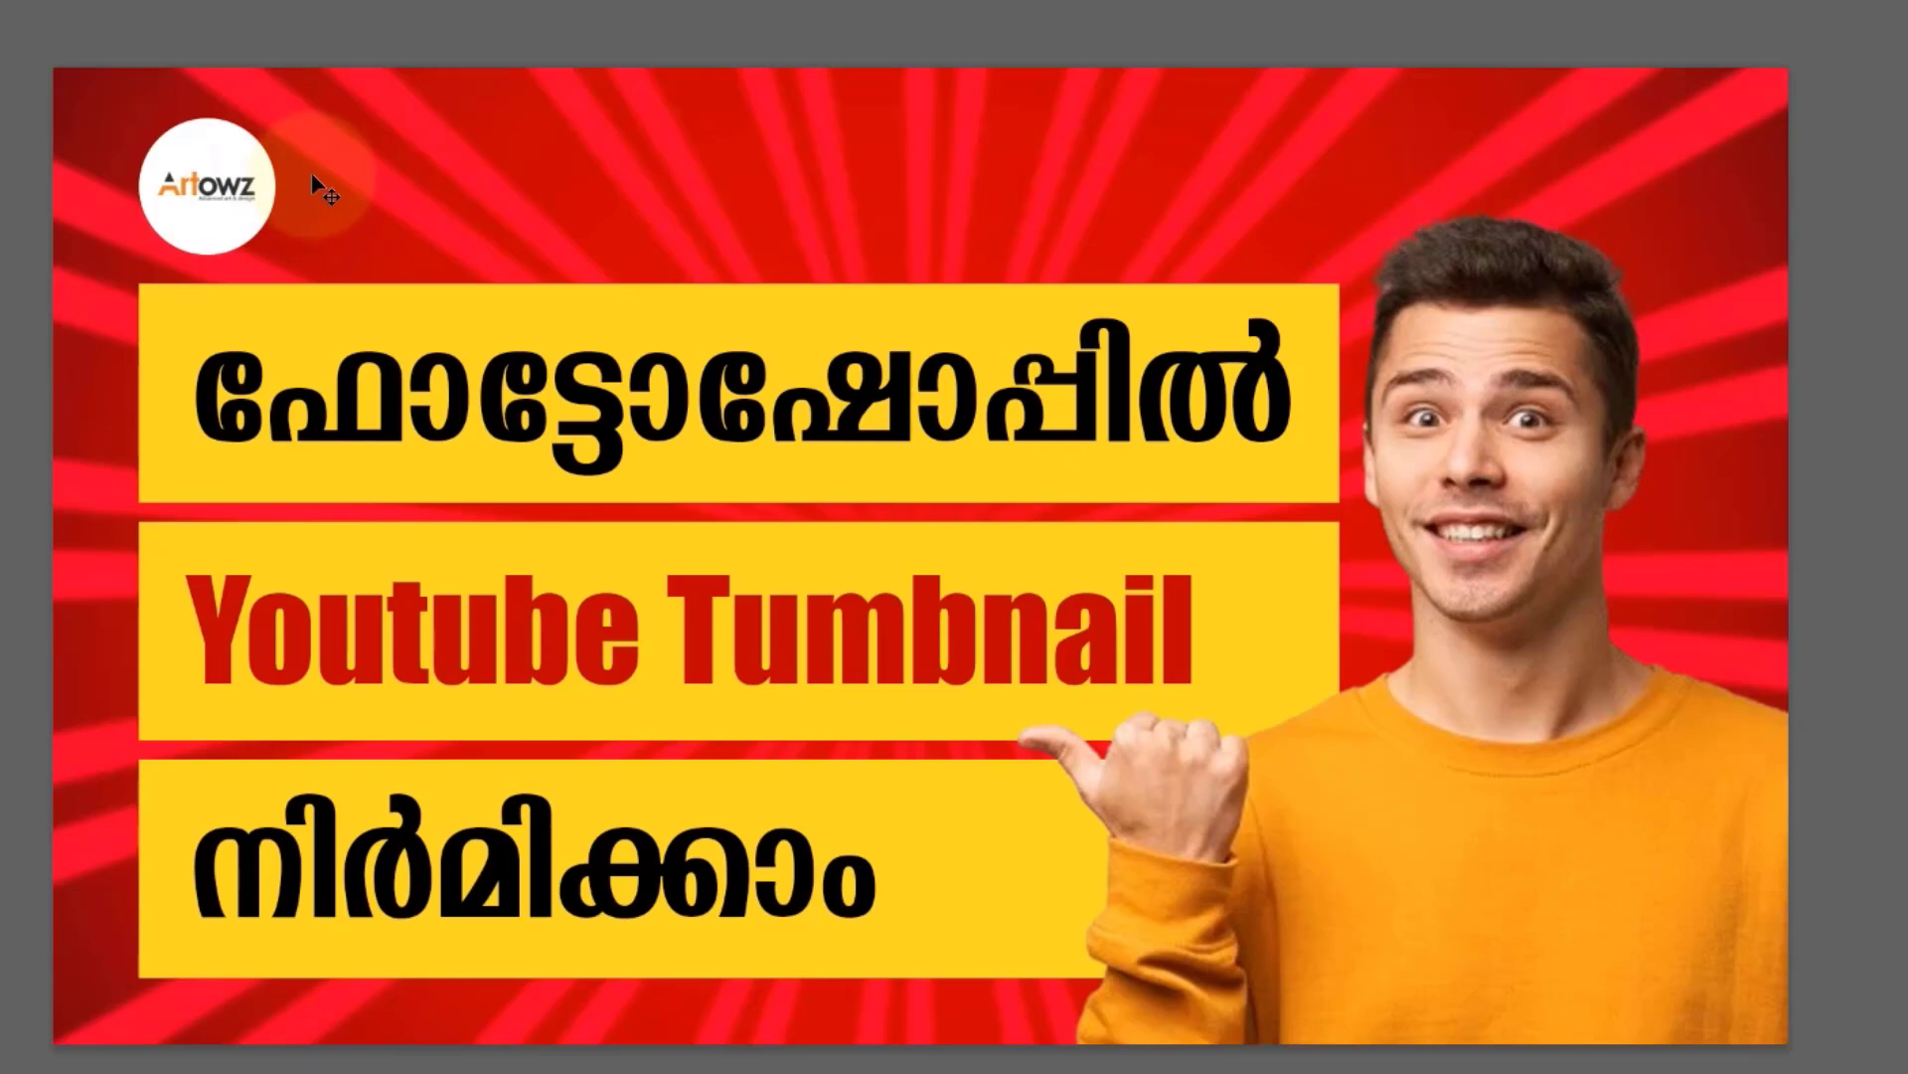
click(157, 284)
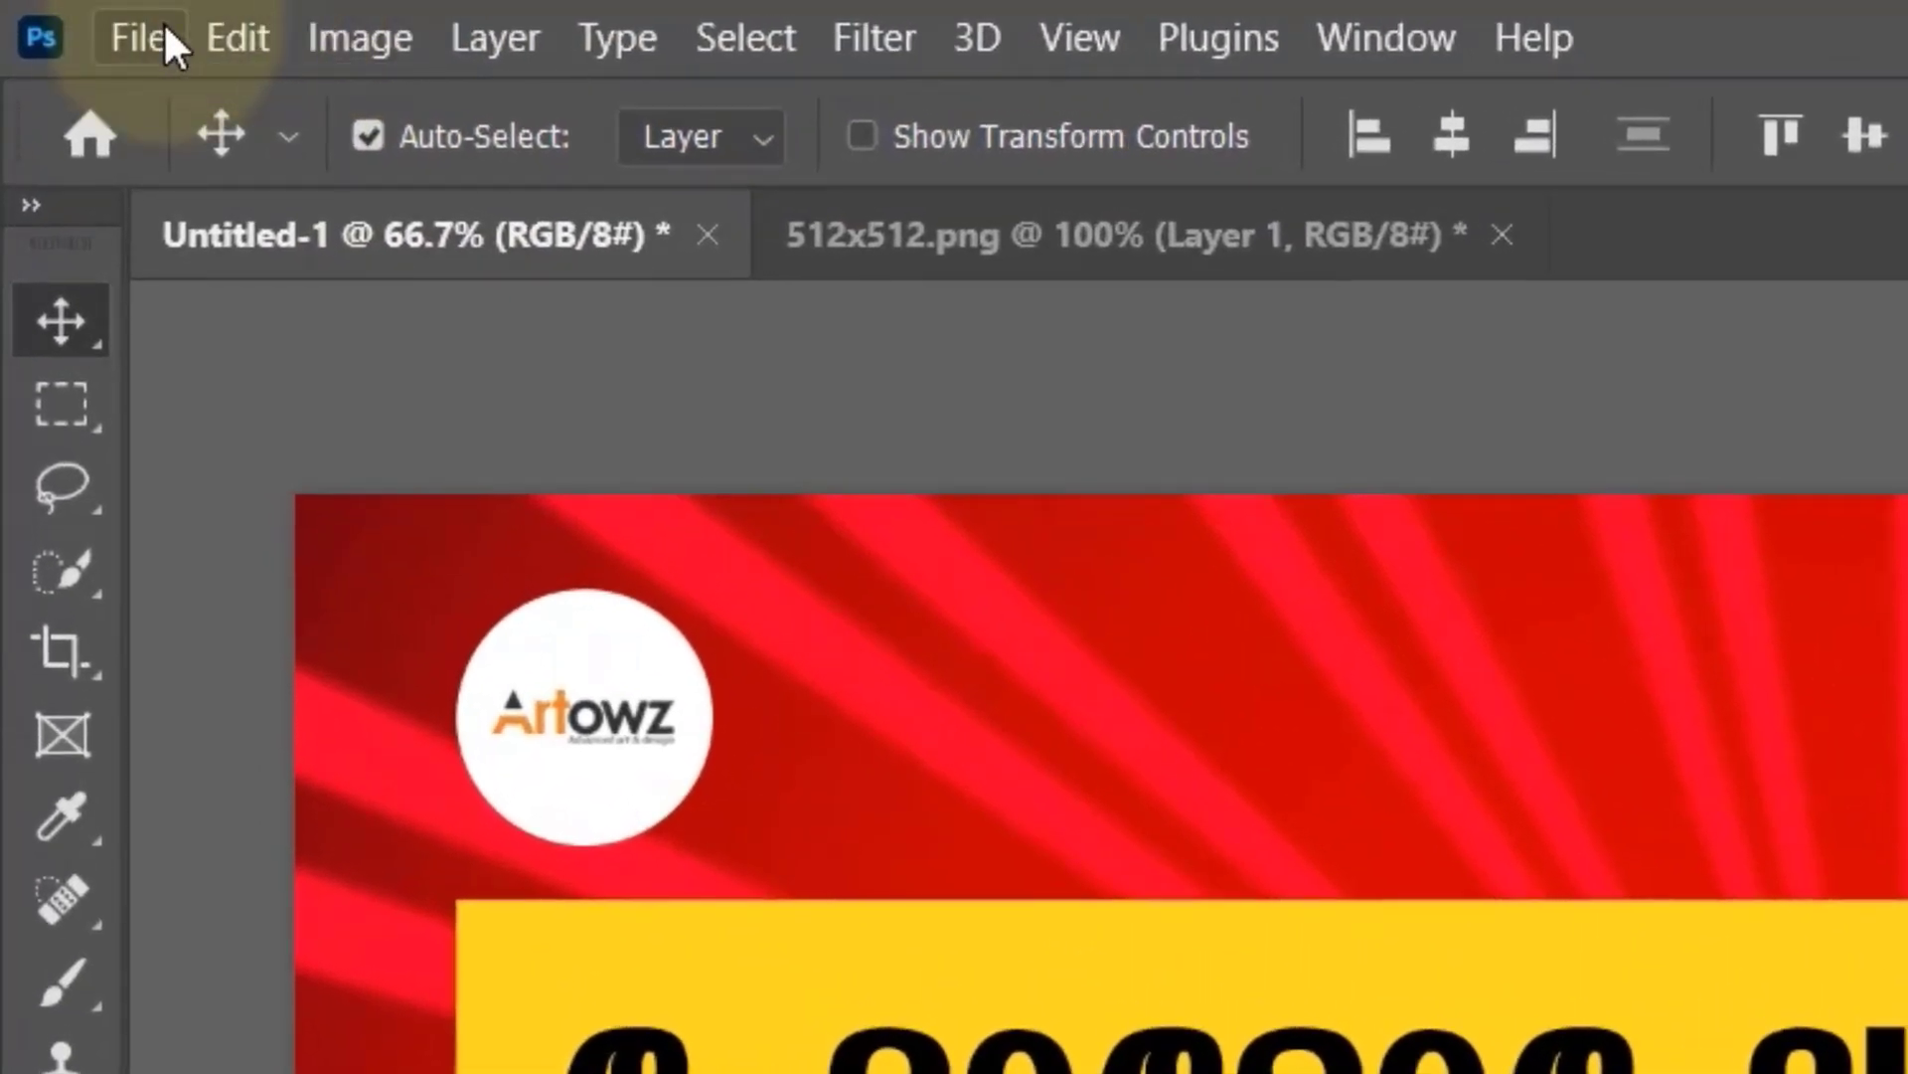
Start Save As and choose the Desktop as the save location.
click(144, 39)
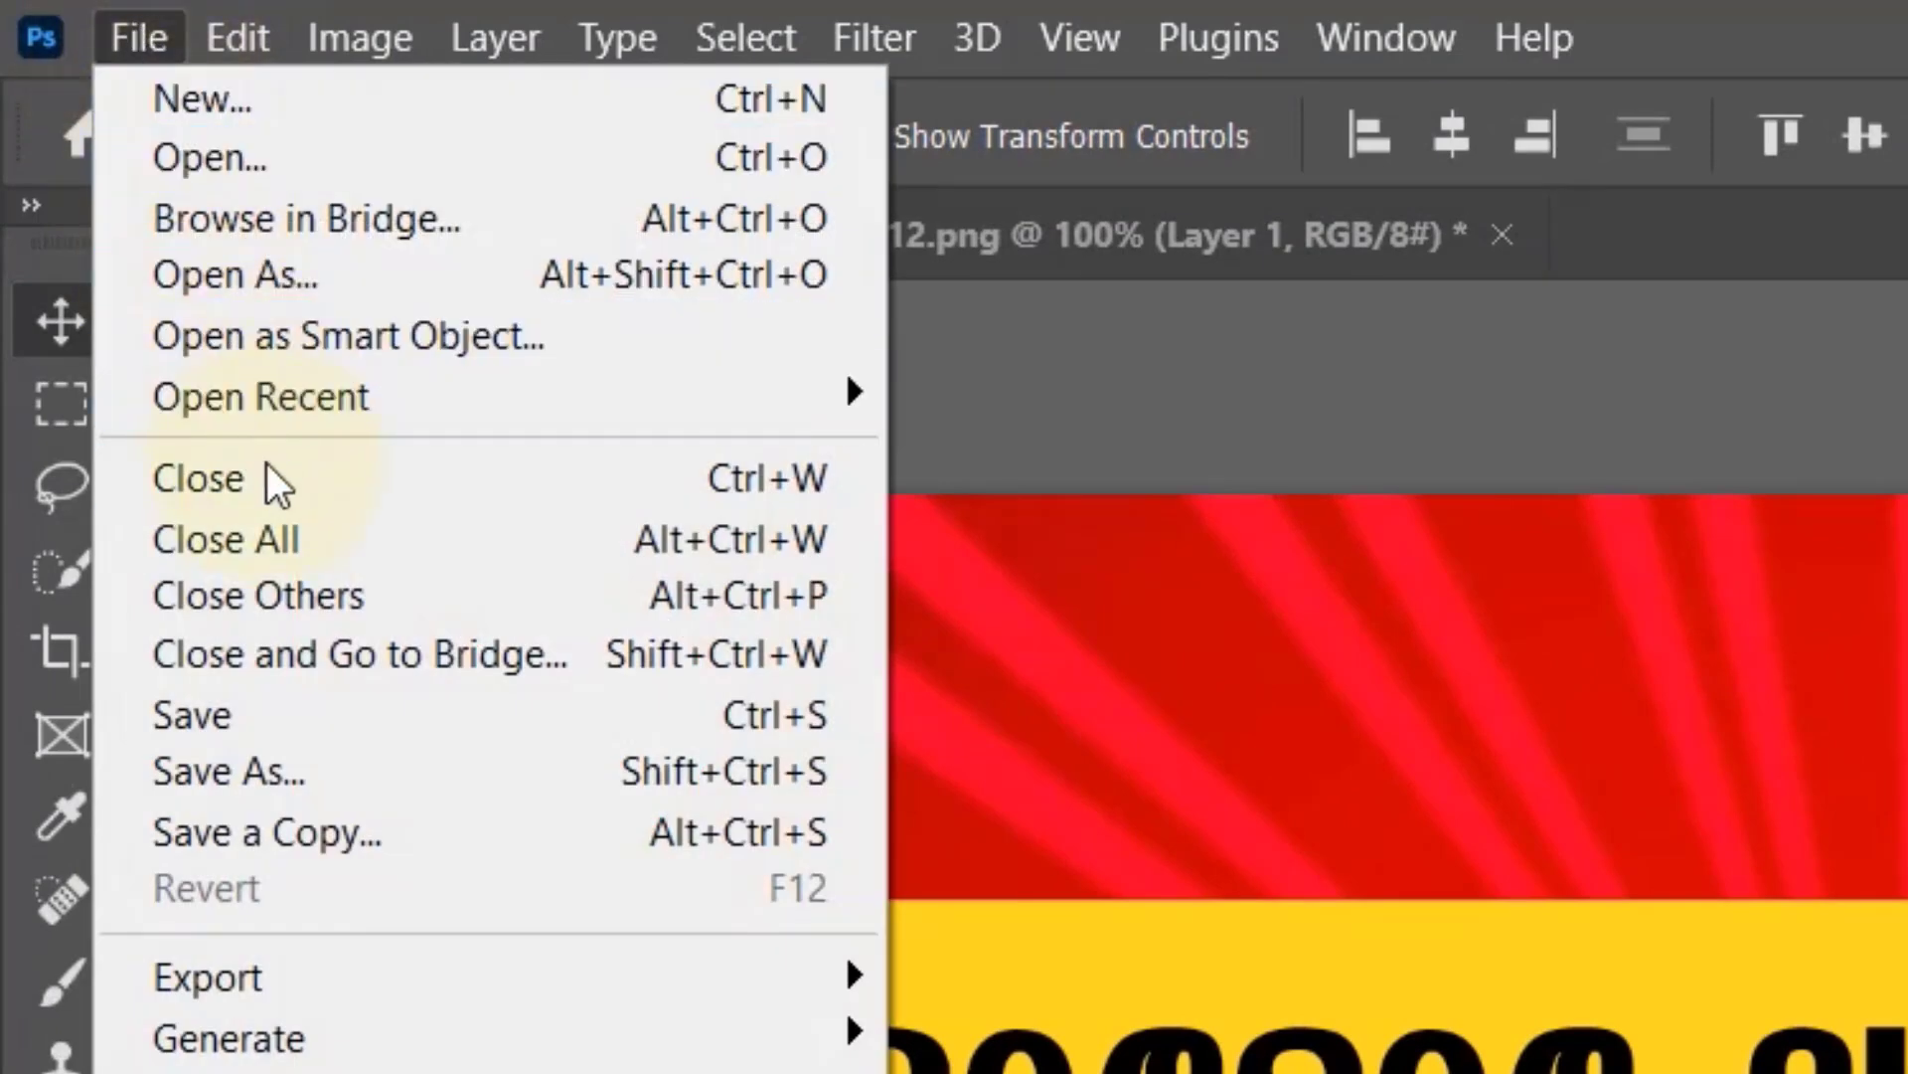
click(228, 696)
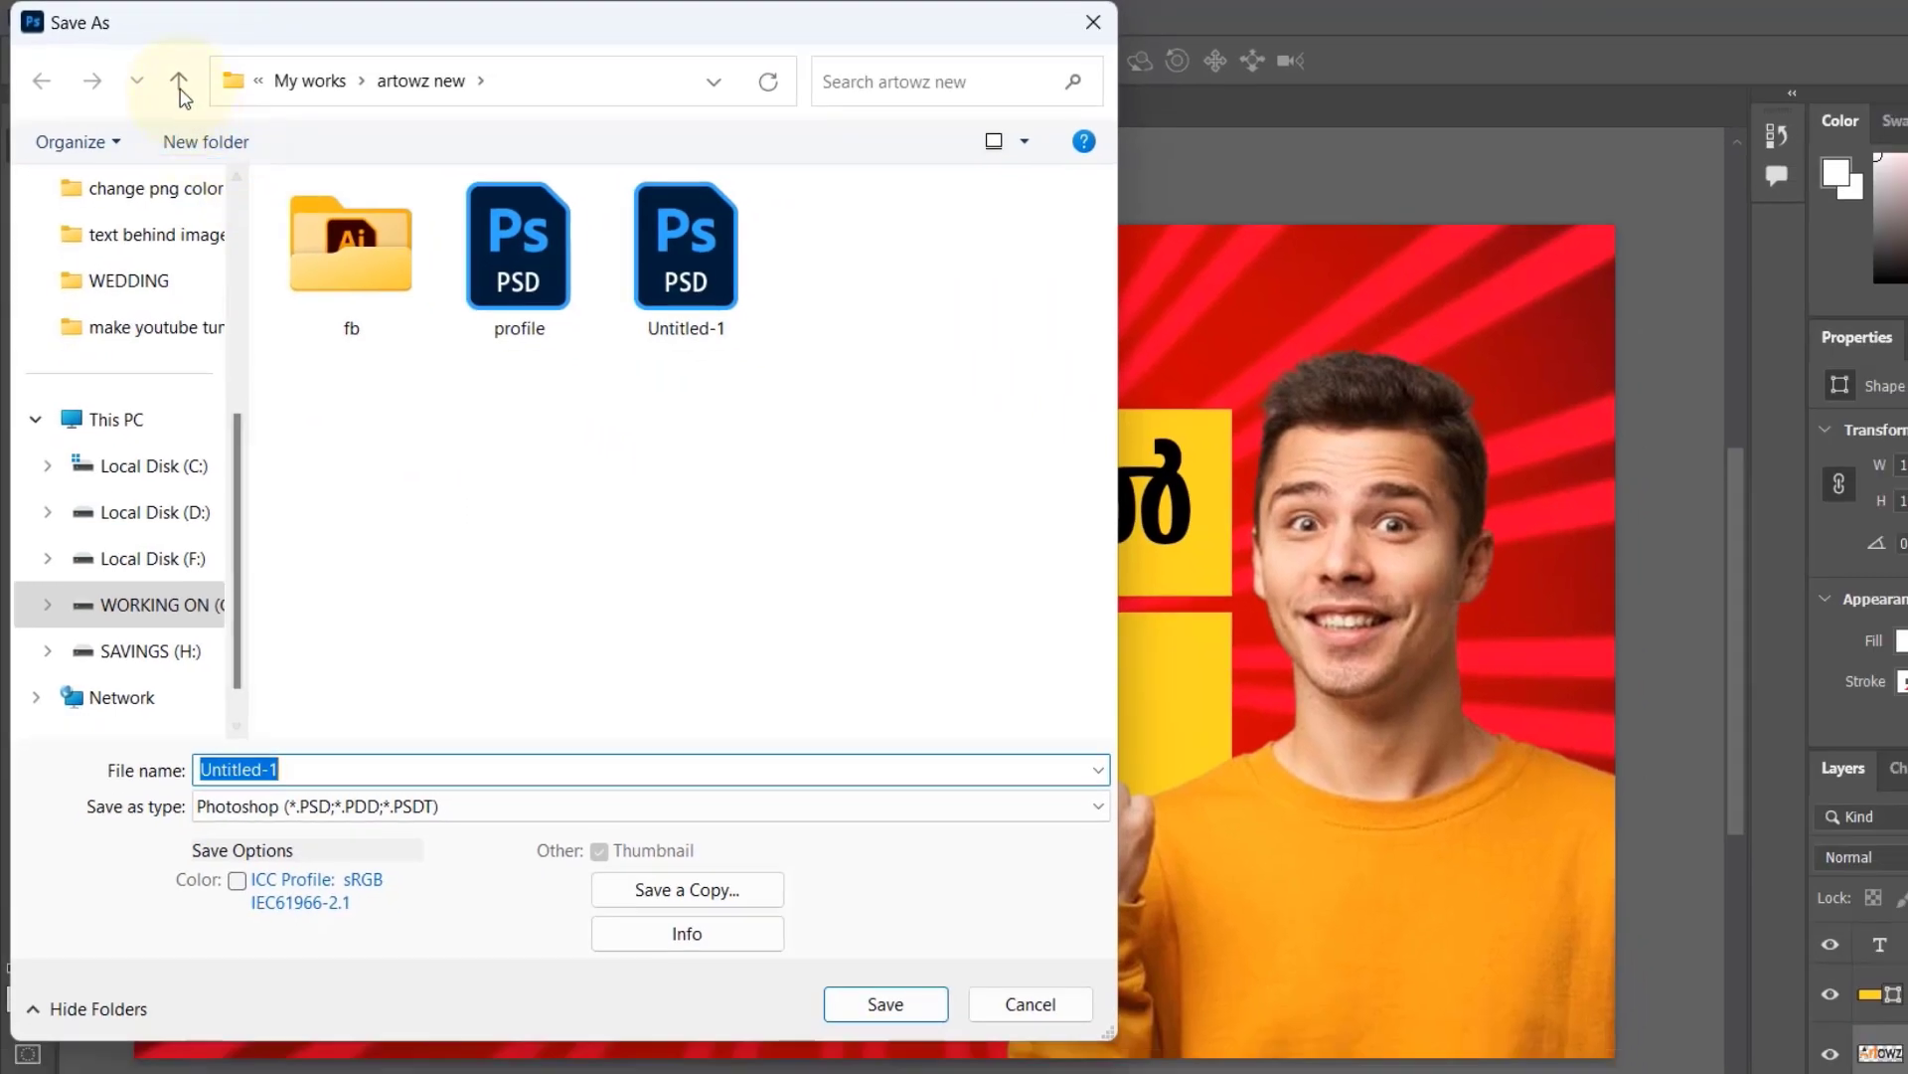
click(179, 85)
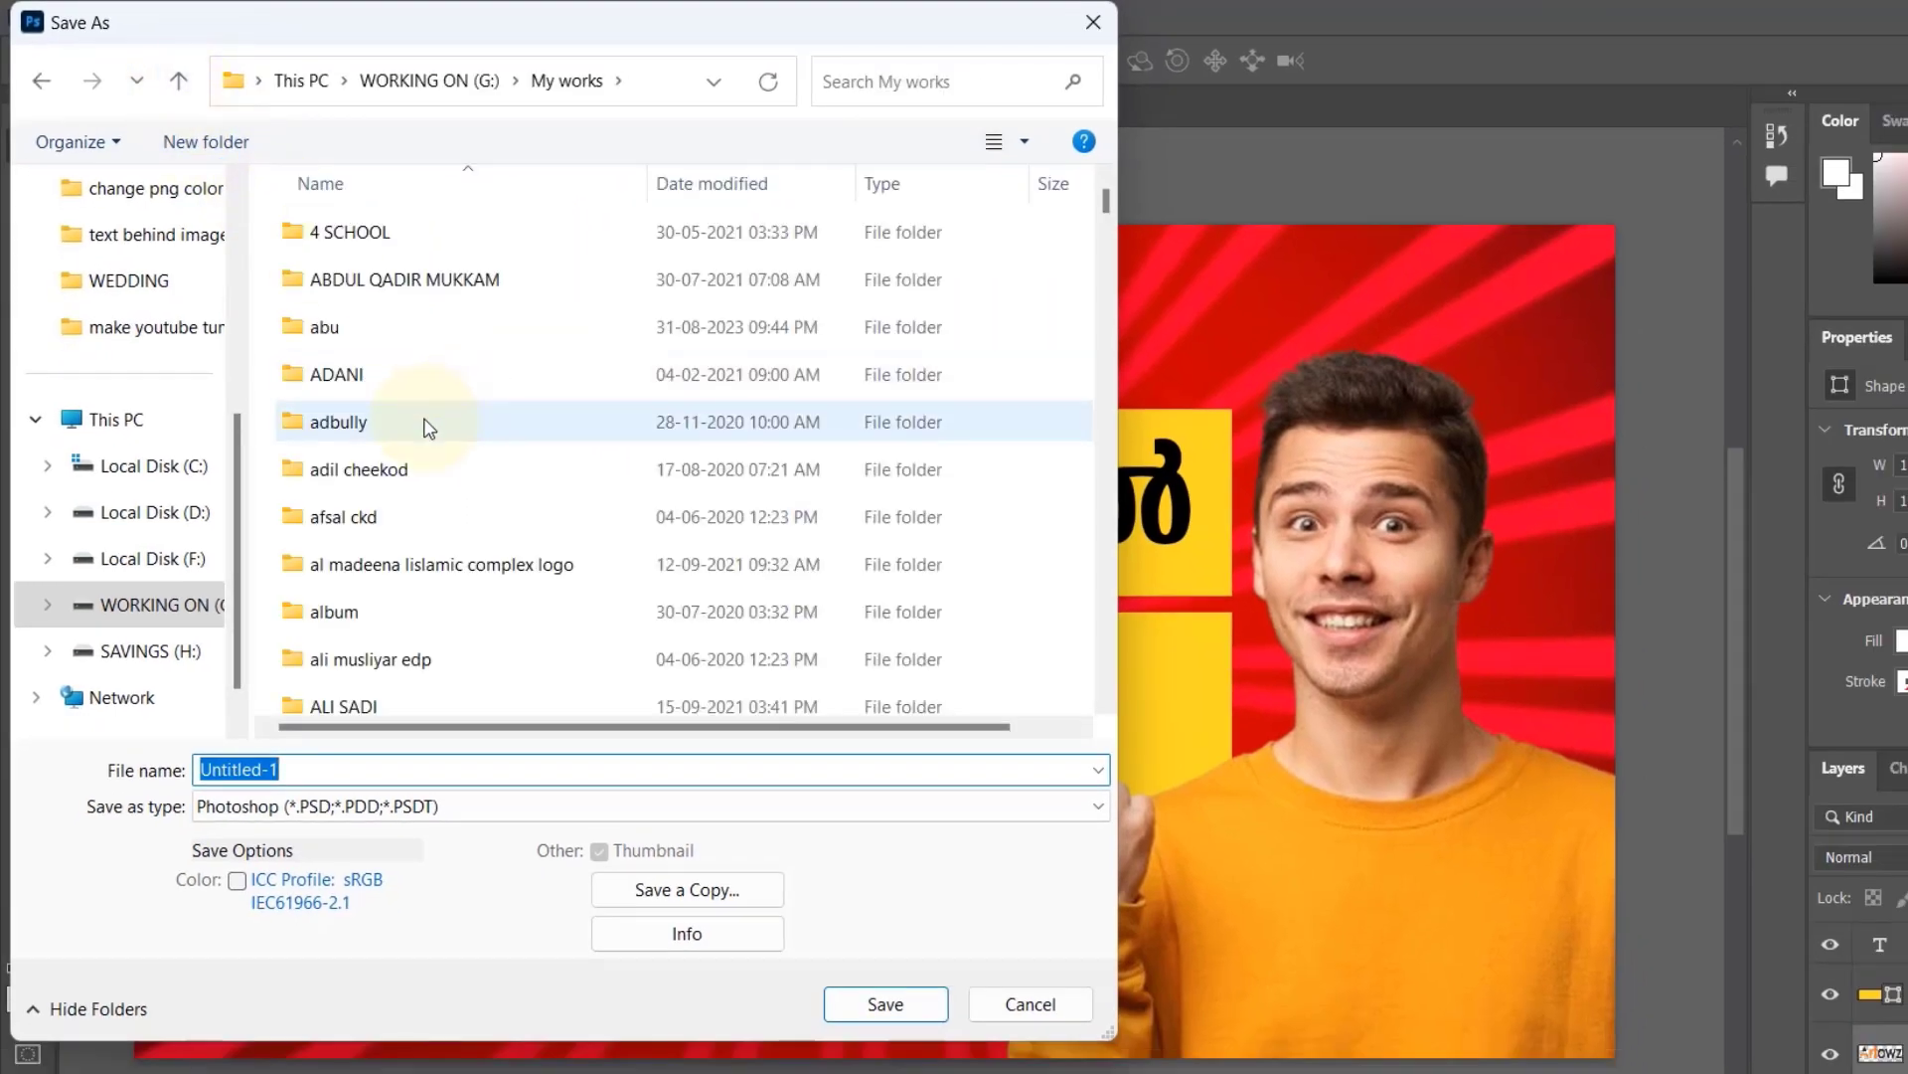
scroll(323, 537, down, 4)
scroll(299, 617, down, 1)
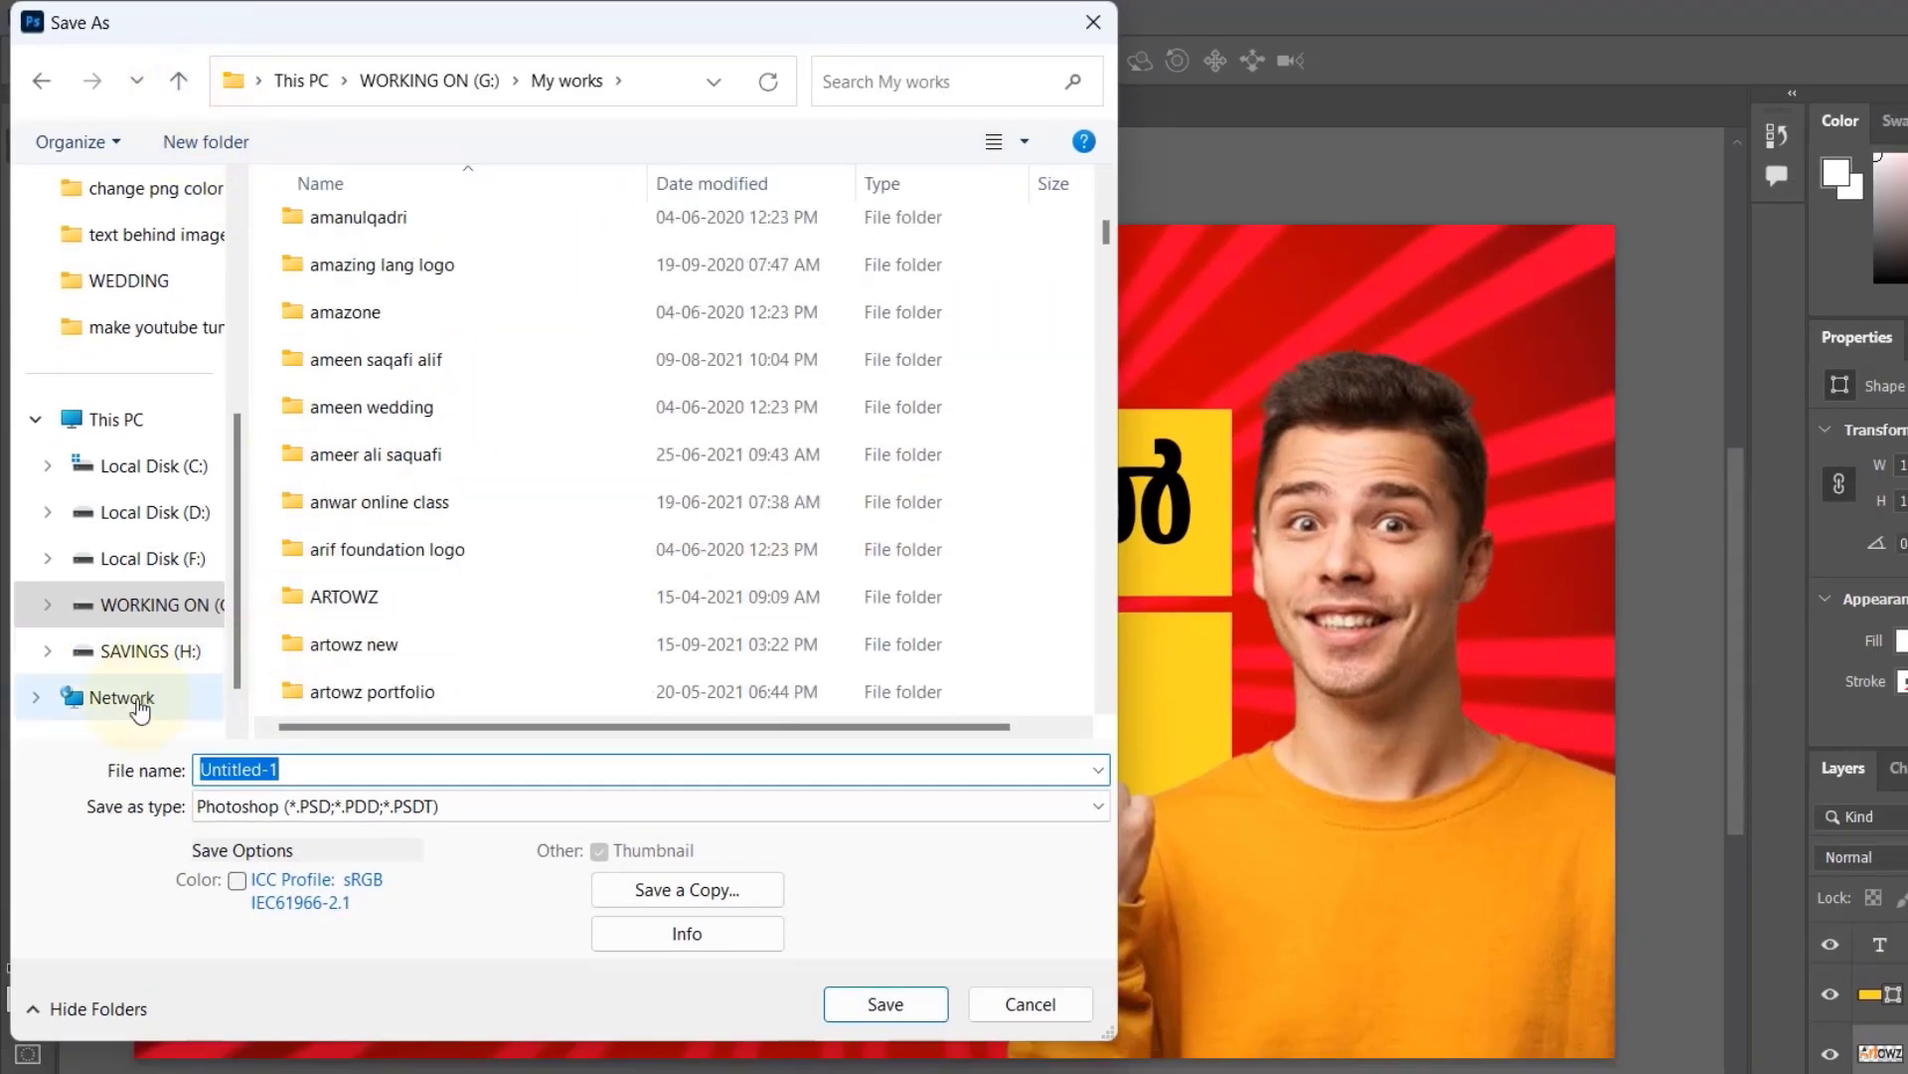
scroll(147, 658, down, 1)
scroll(149, 418, up, 4)
click(119, 336)
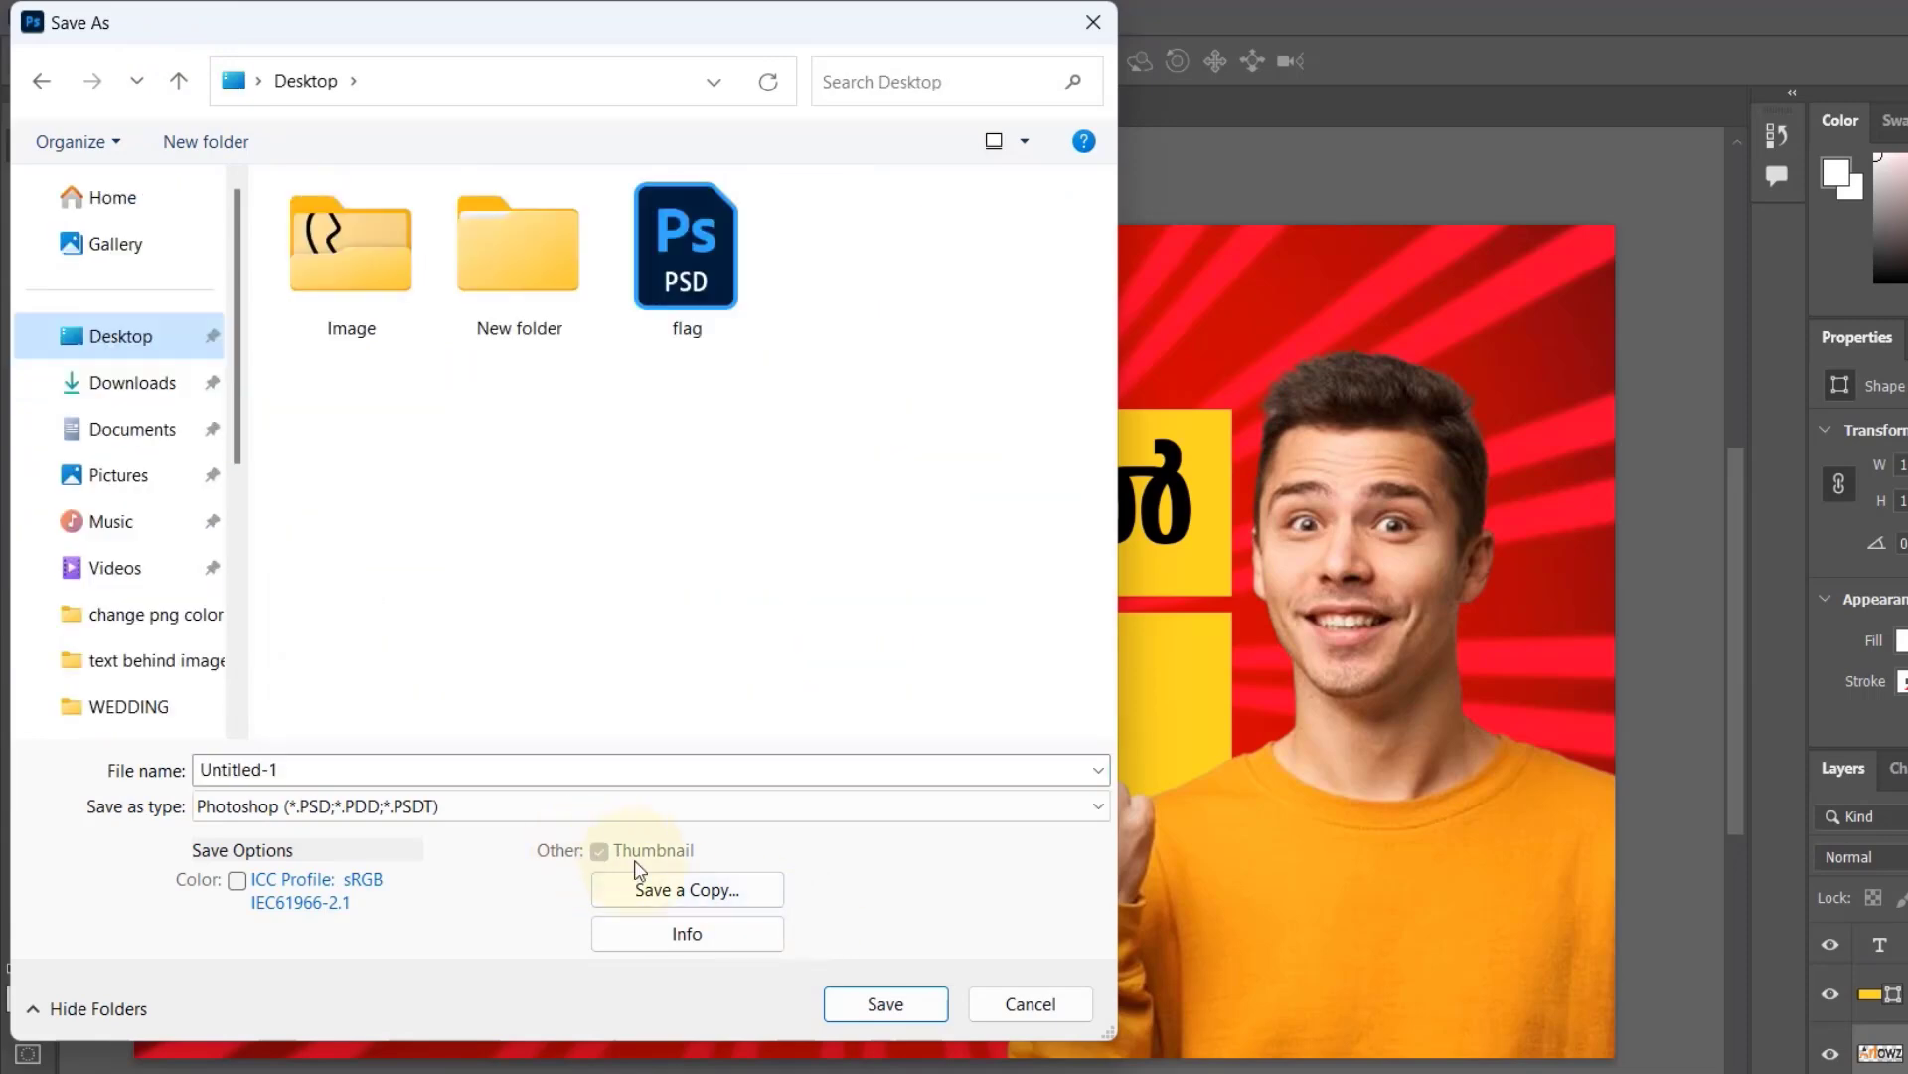
Save it as Tumb in Photoshop PSD format, keeping Maximize Compatibility on.
click(328, 769)
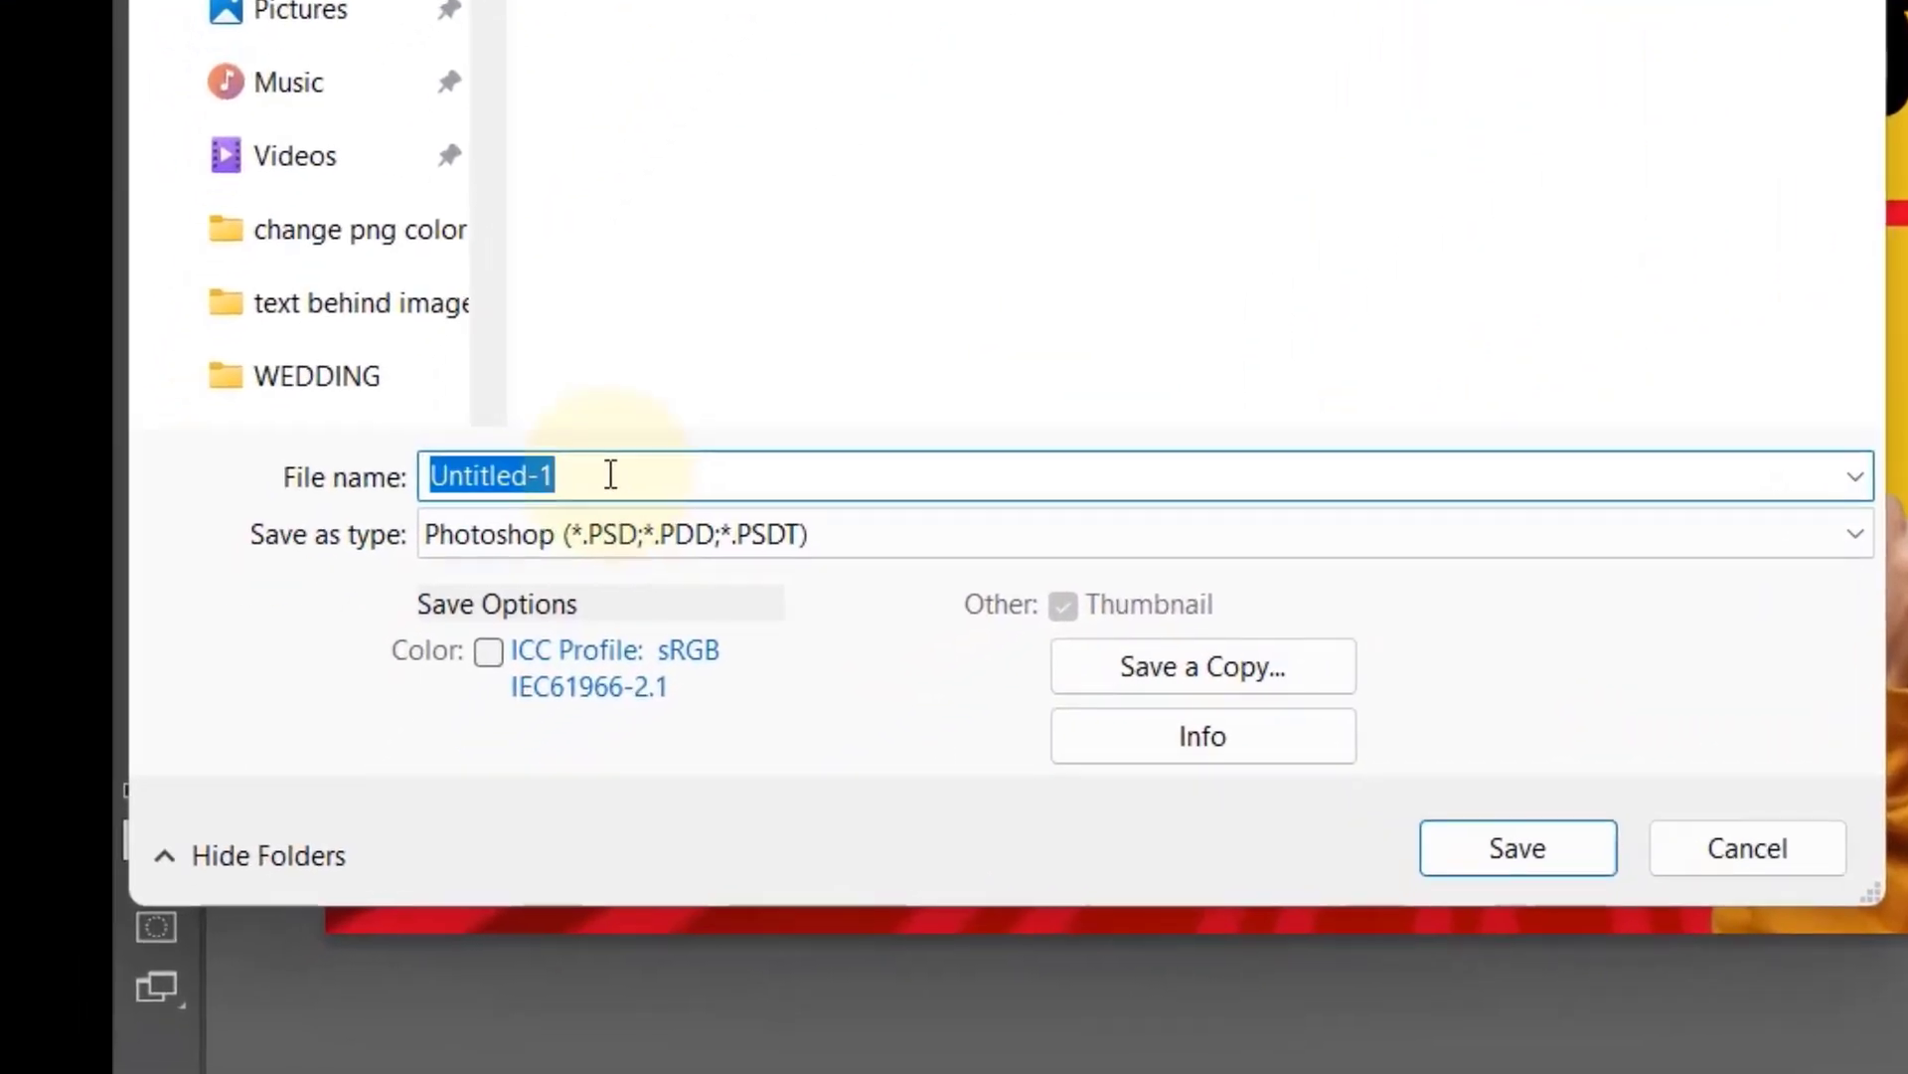
key(BackSpace)
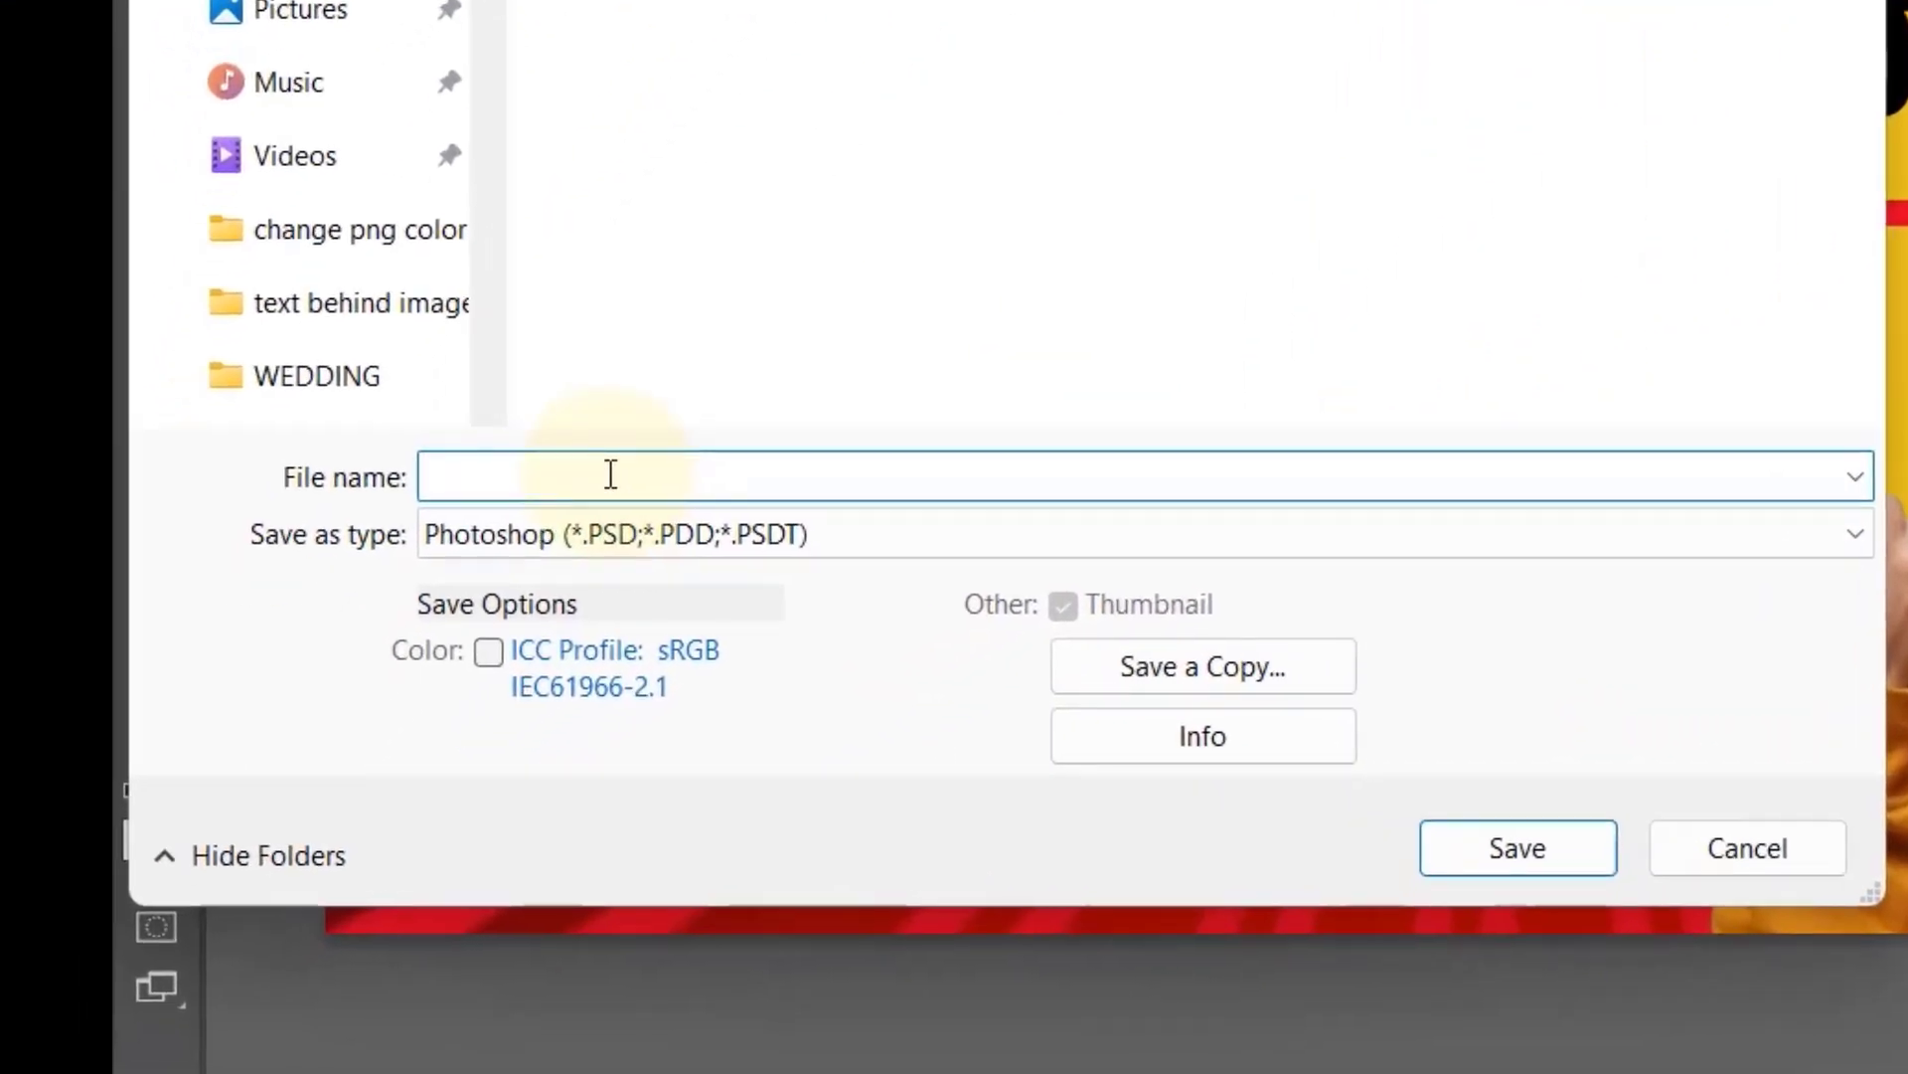
text(Tumb)
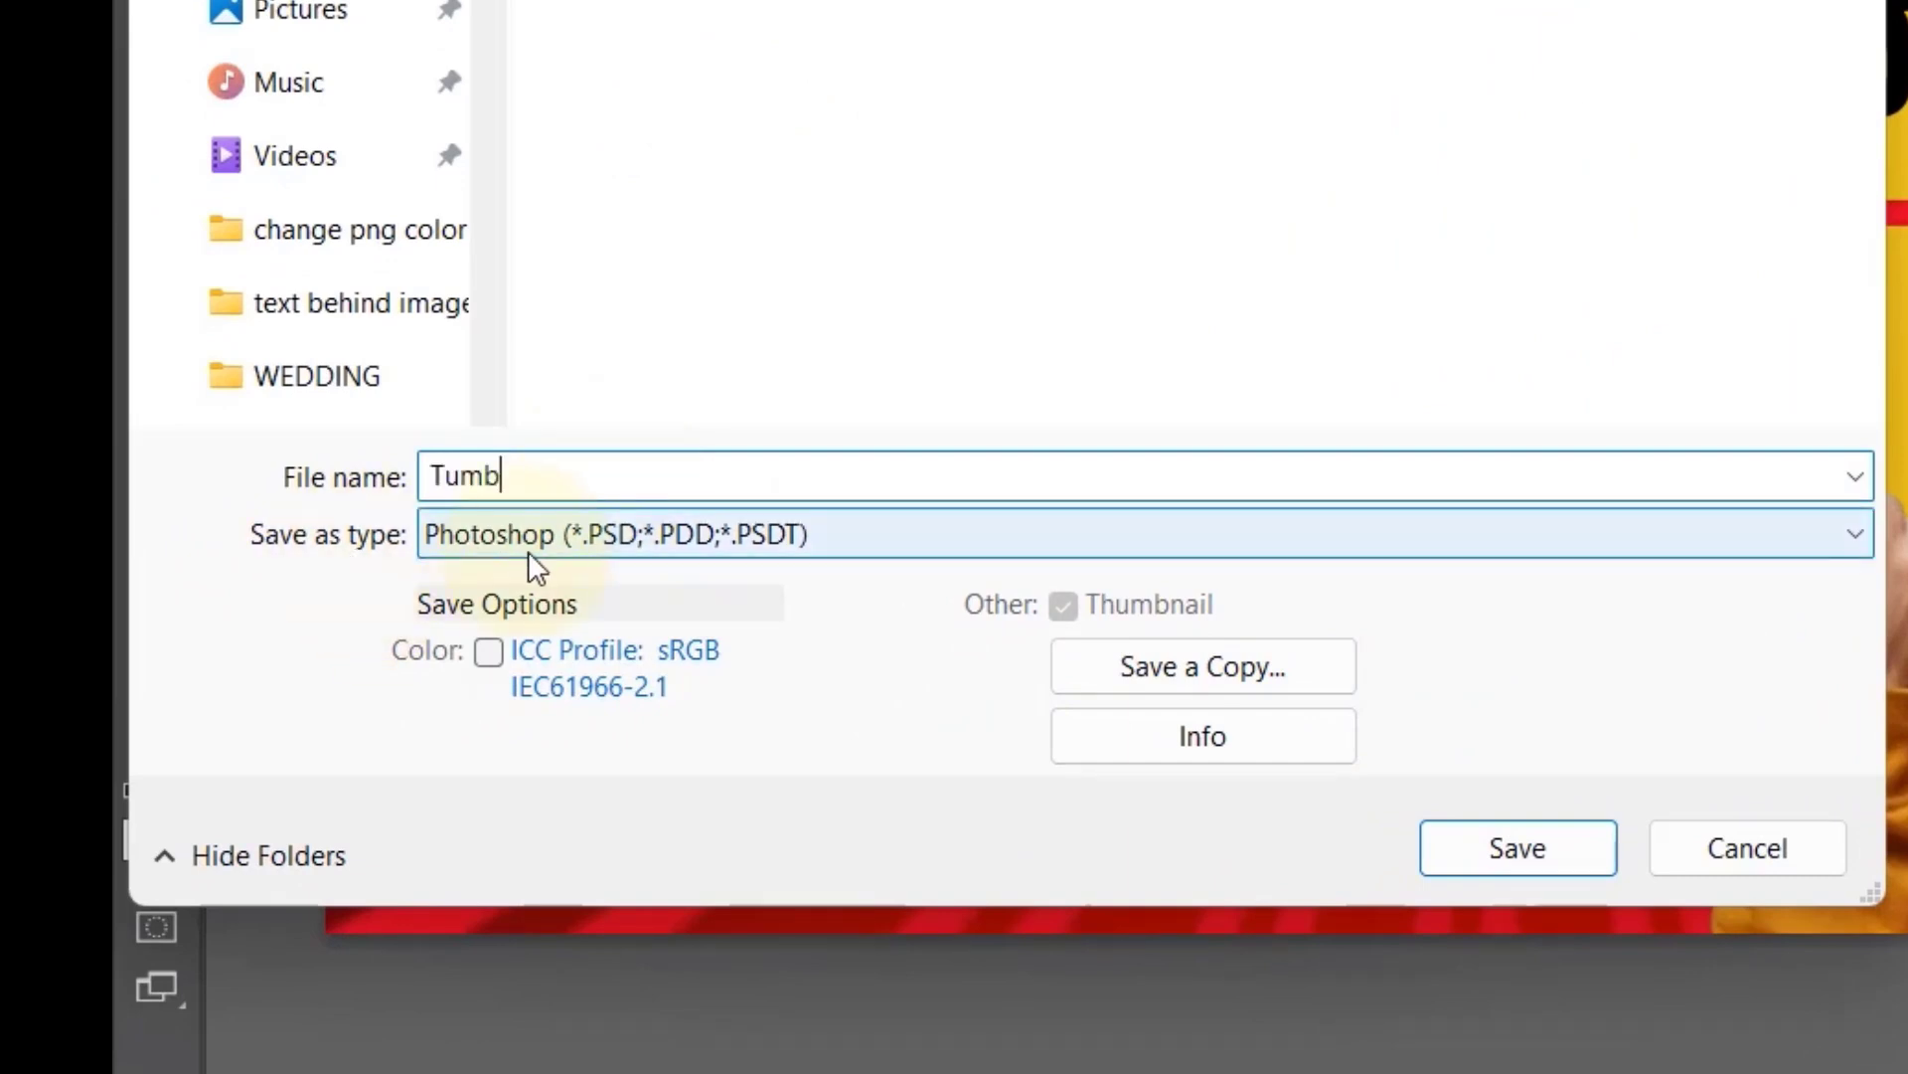
click(633, 531)
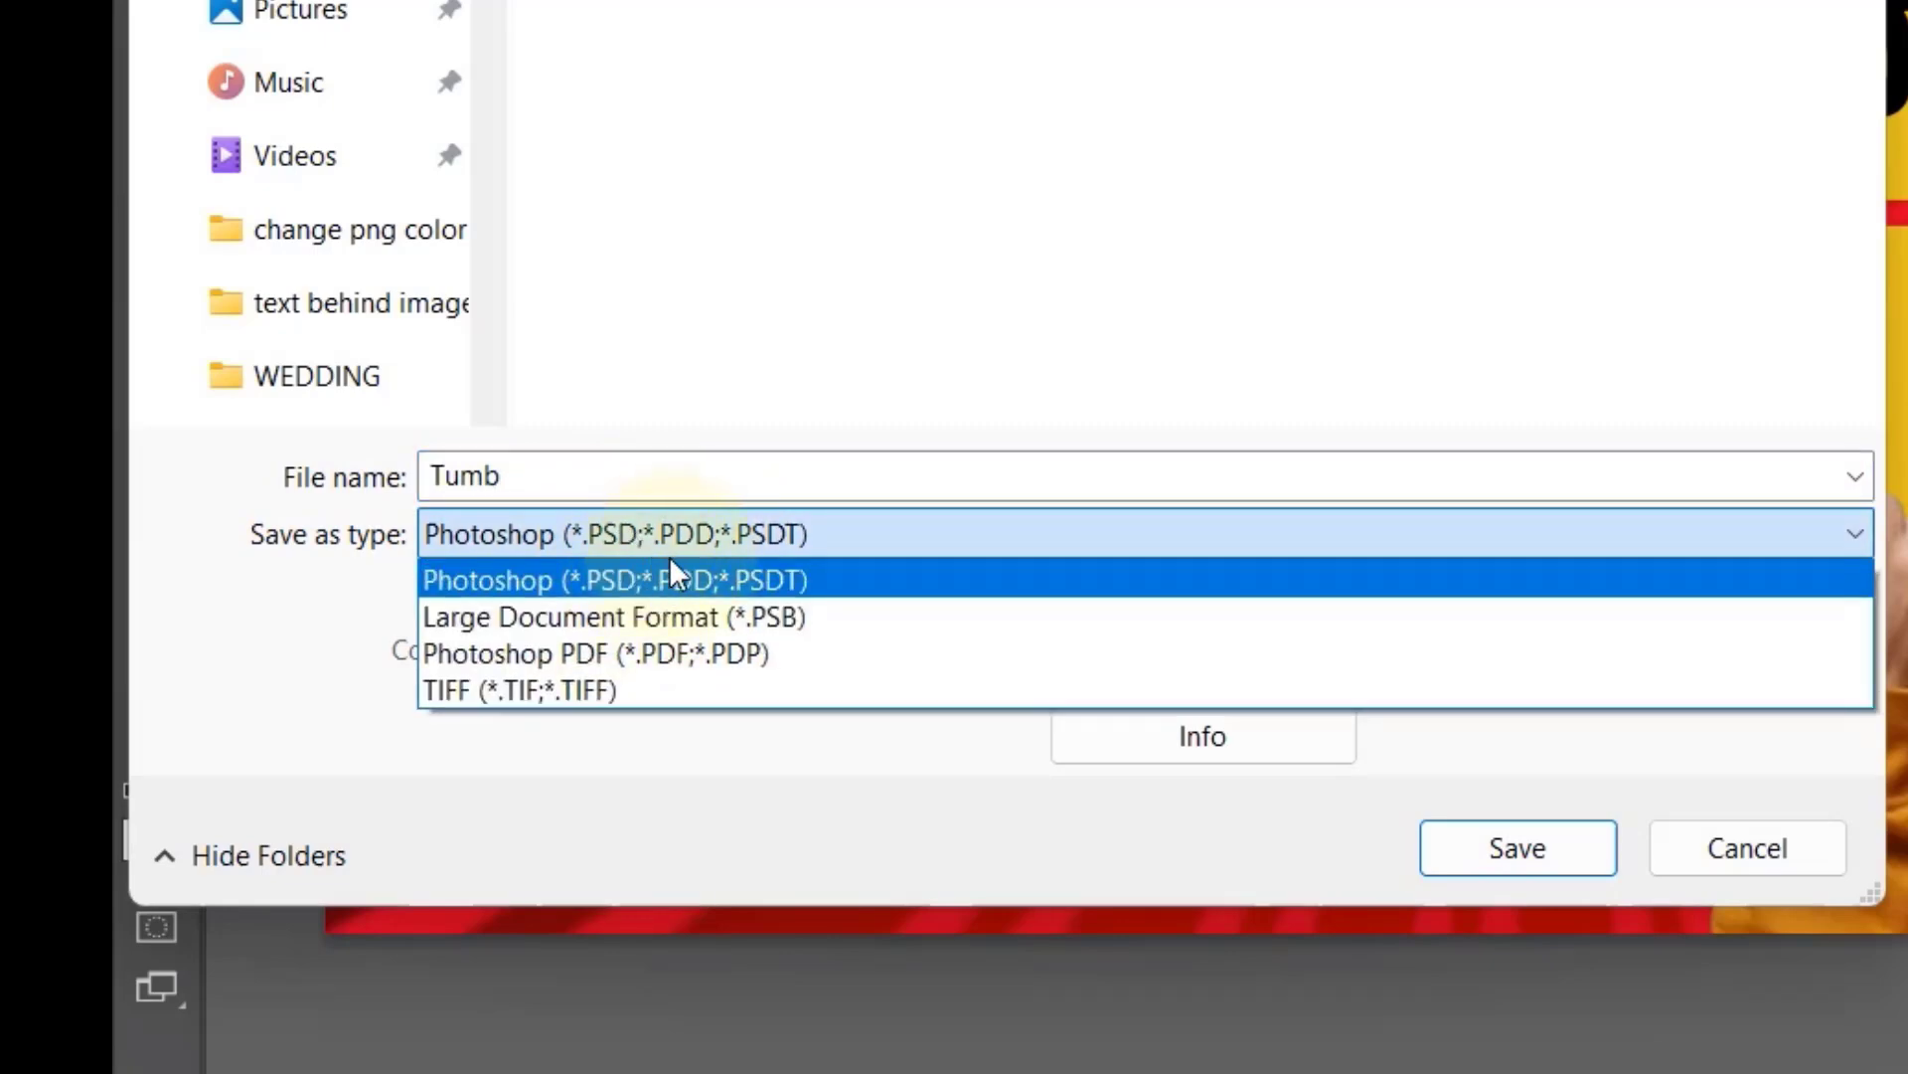
click(664, 545)
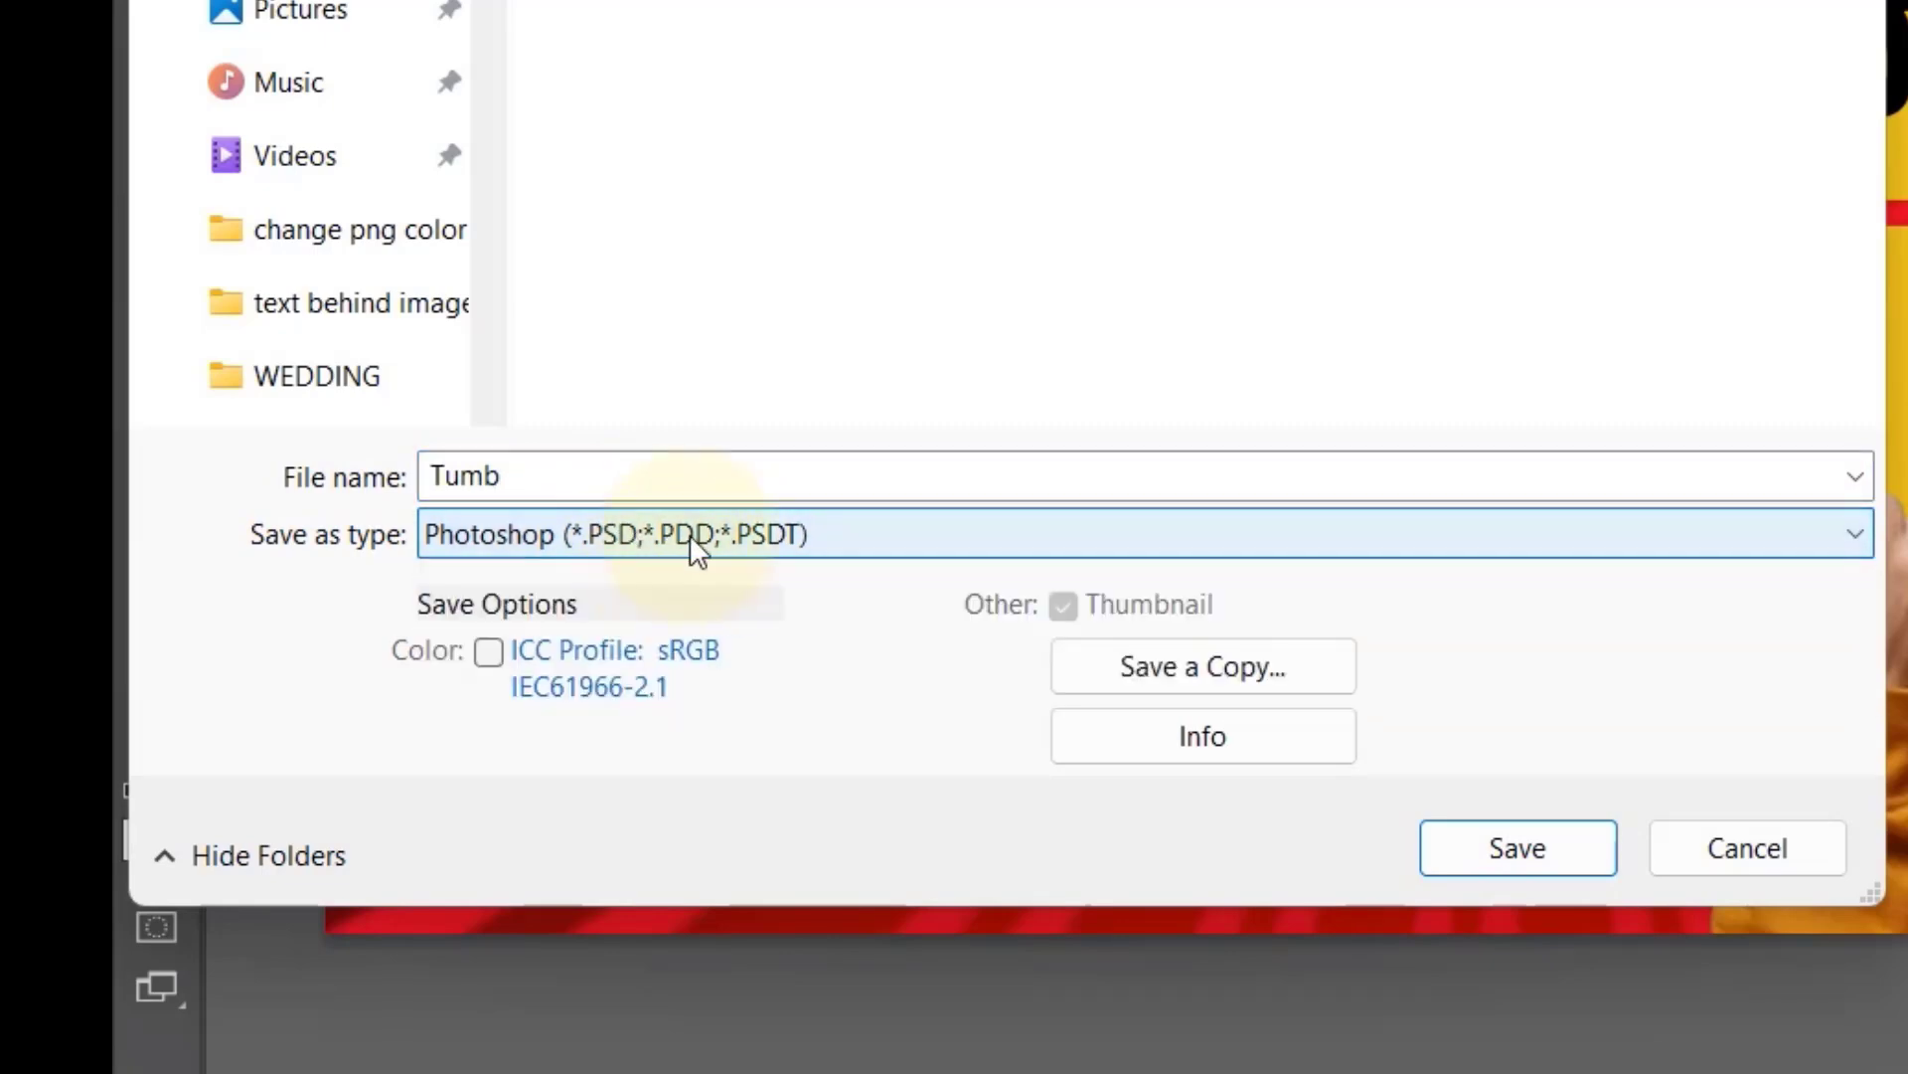
click(1471, 847)
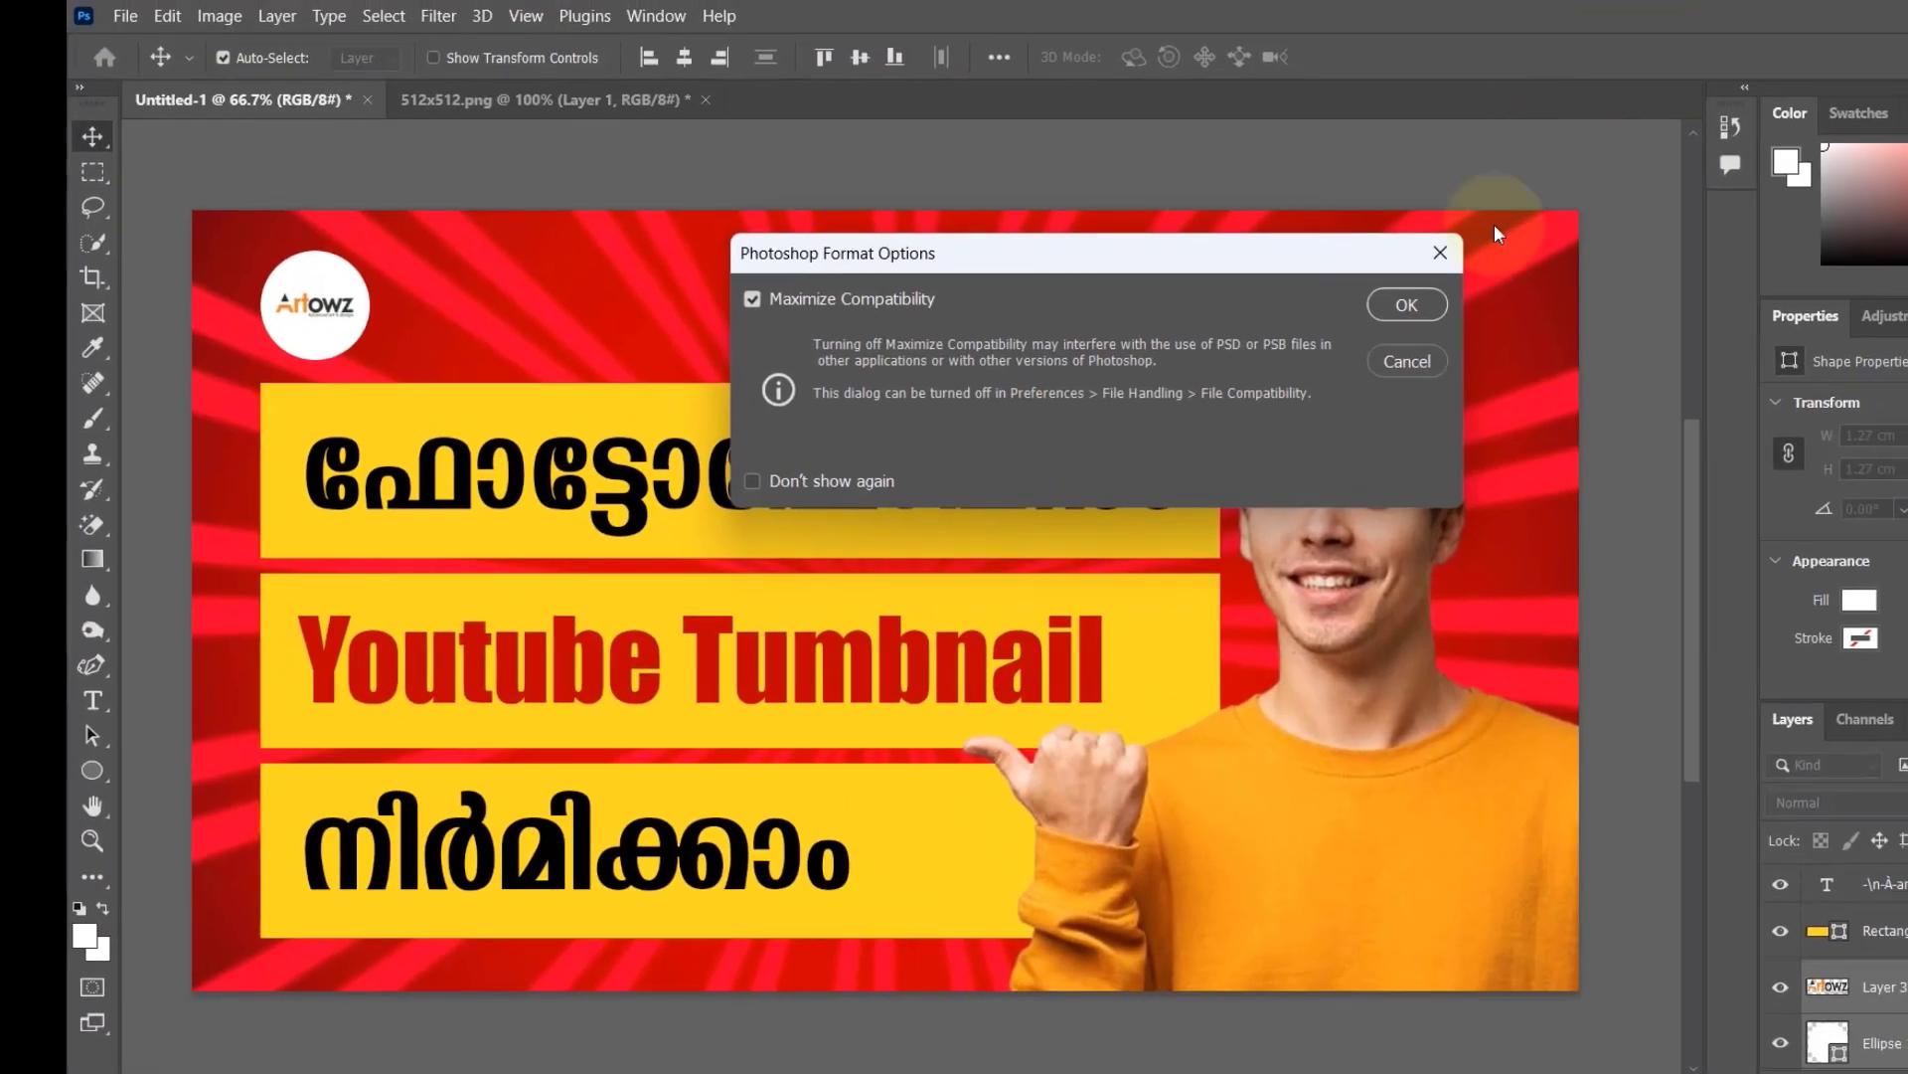
click(1421, 304)
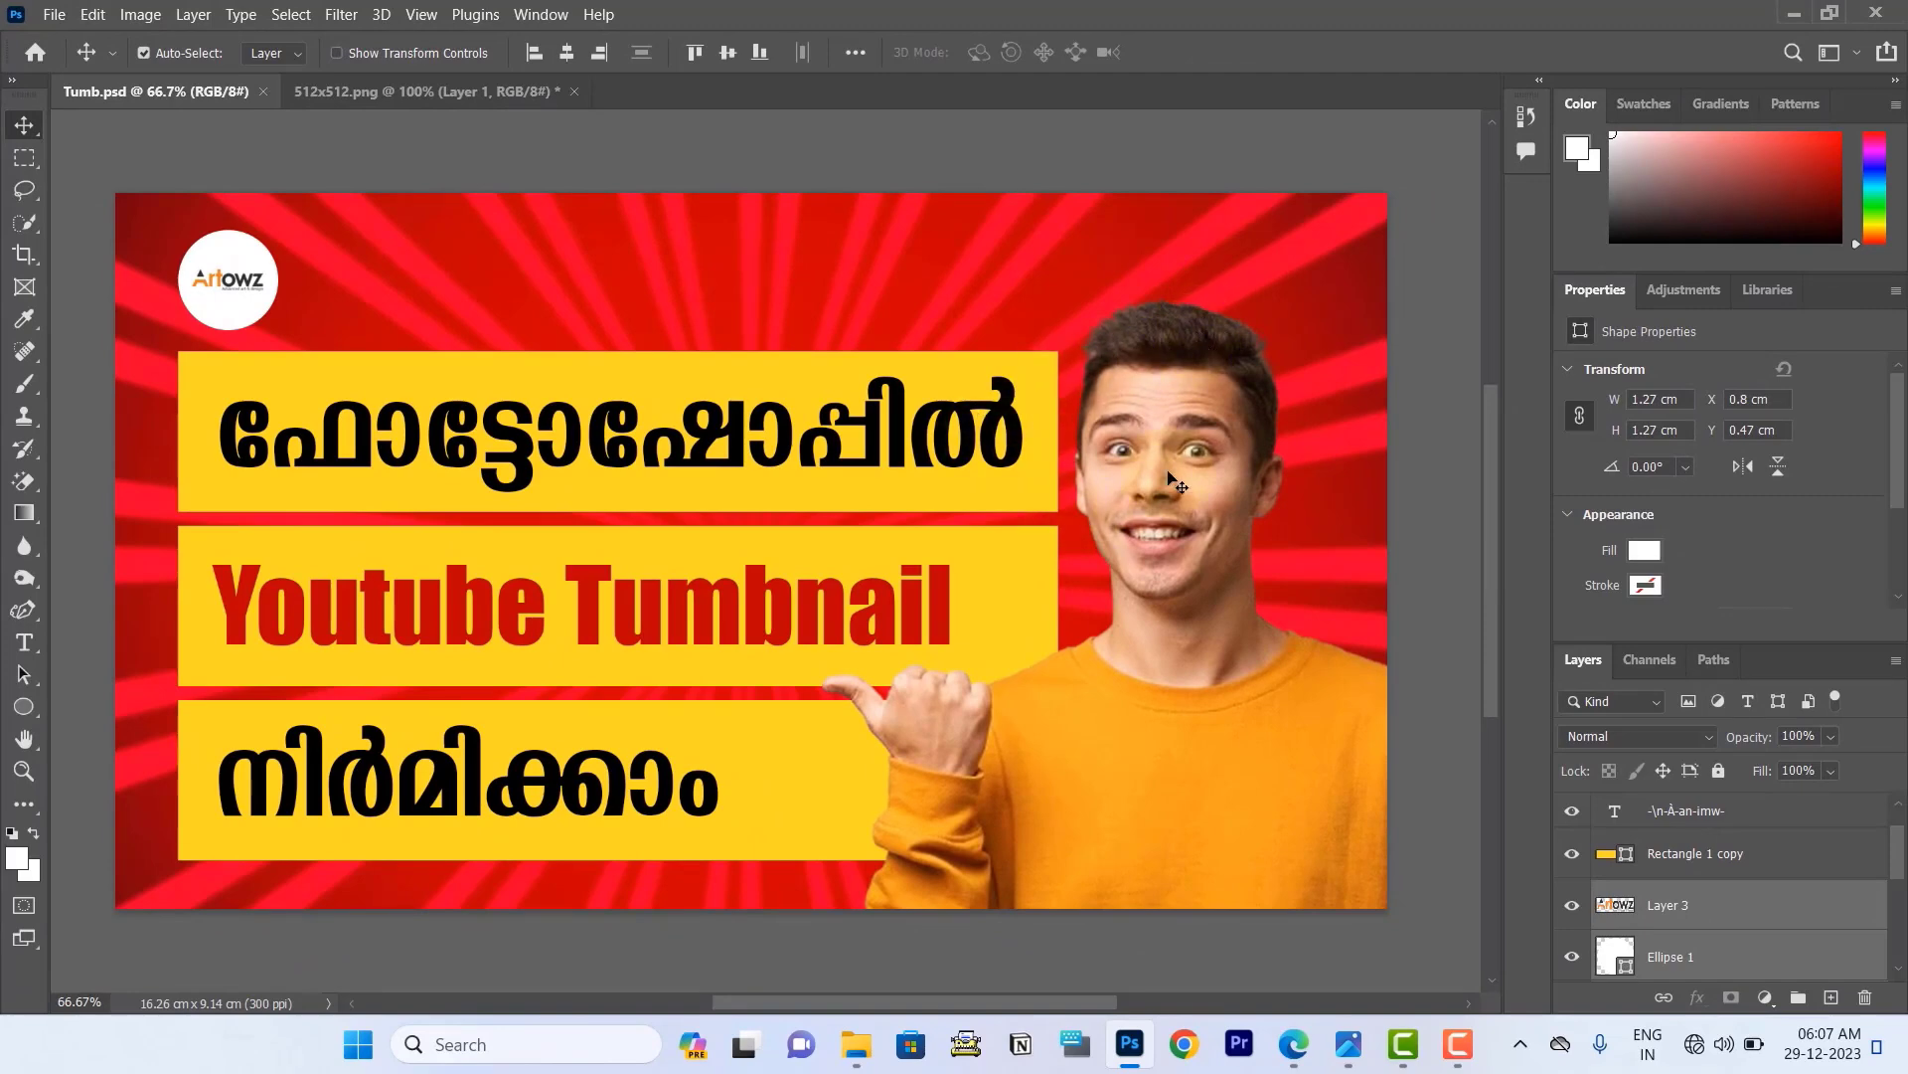
drag(1169, 487, 1010, 350)
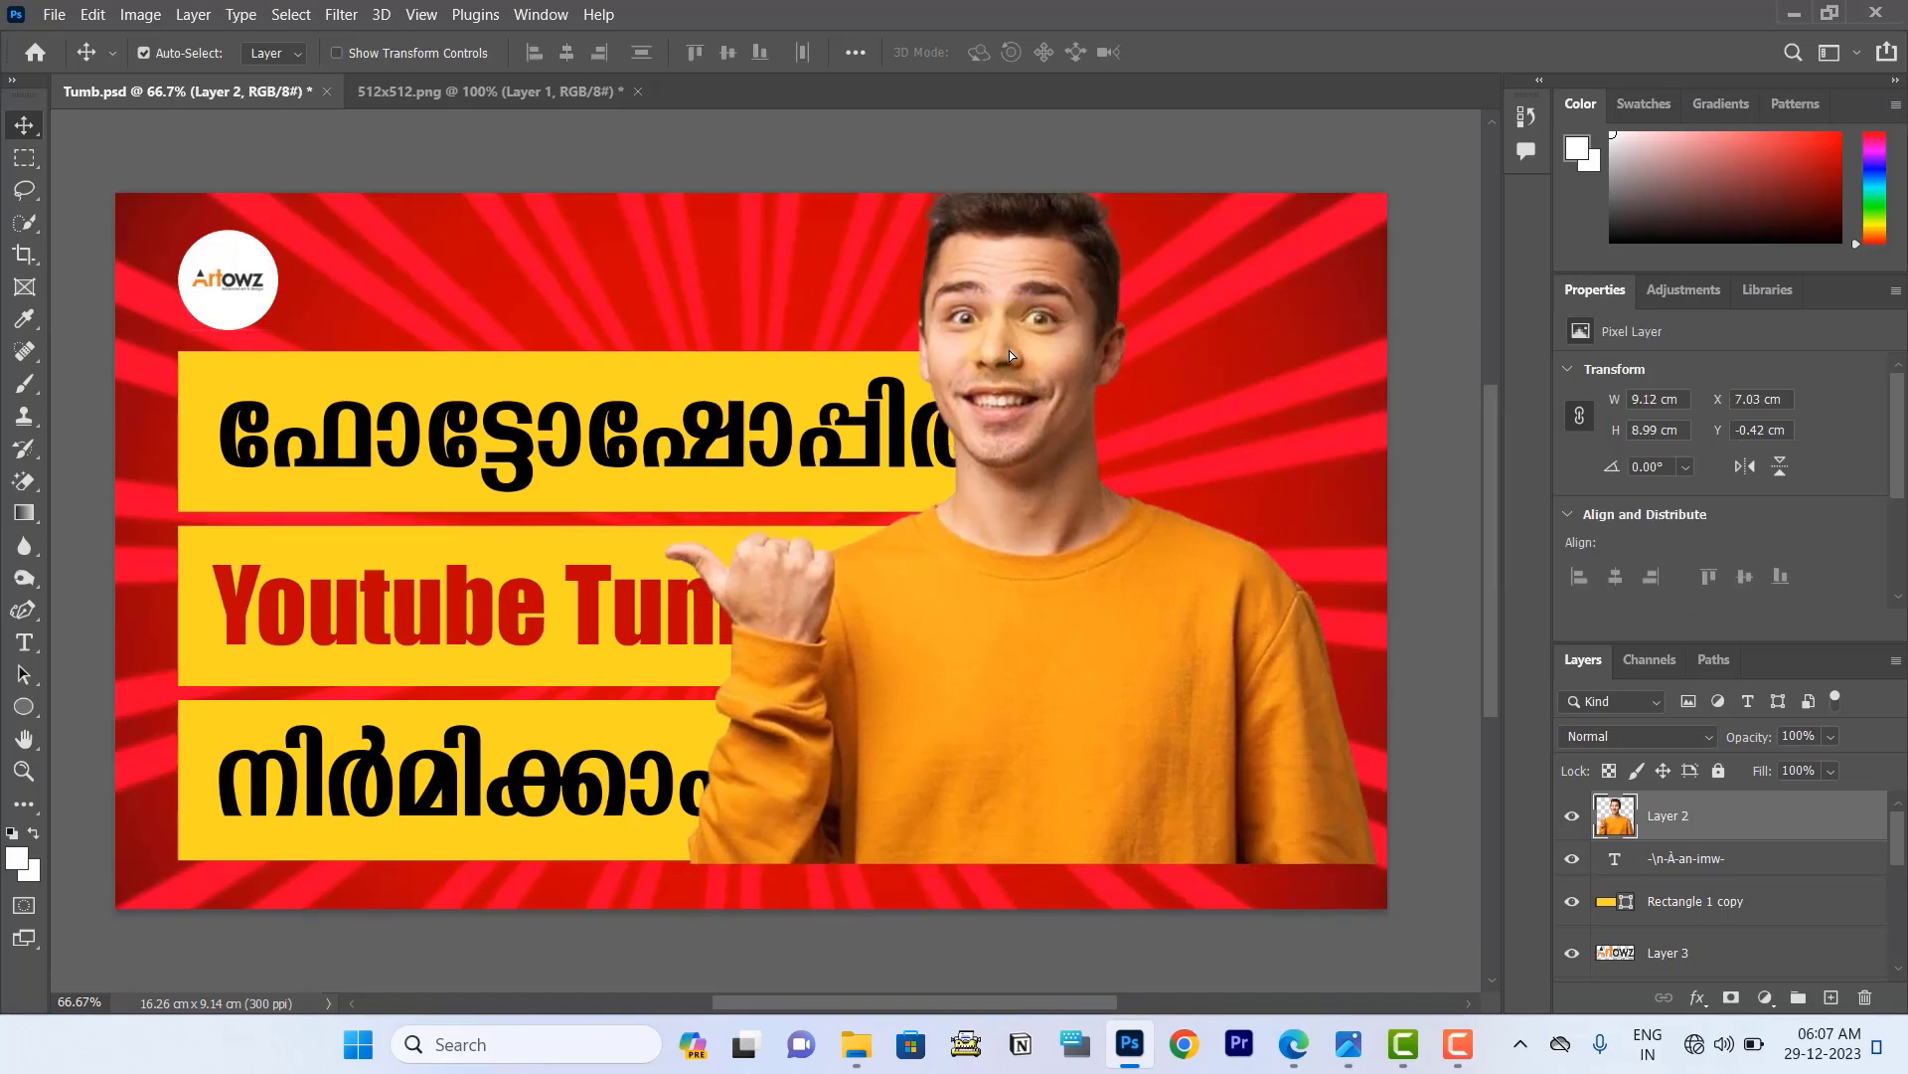
key(ctrl)
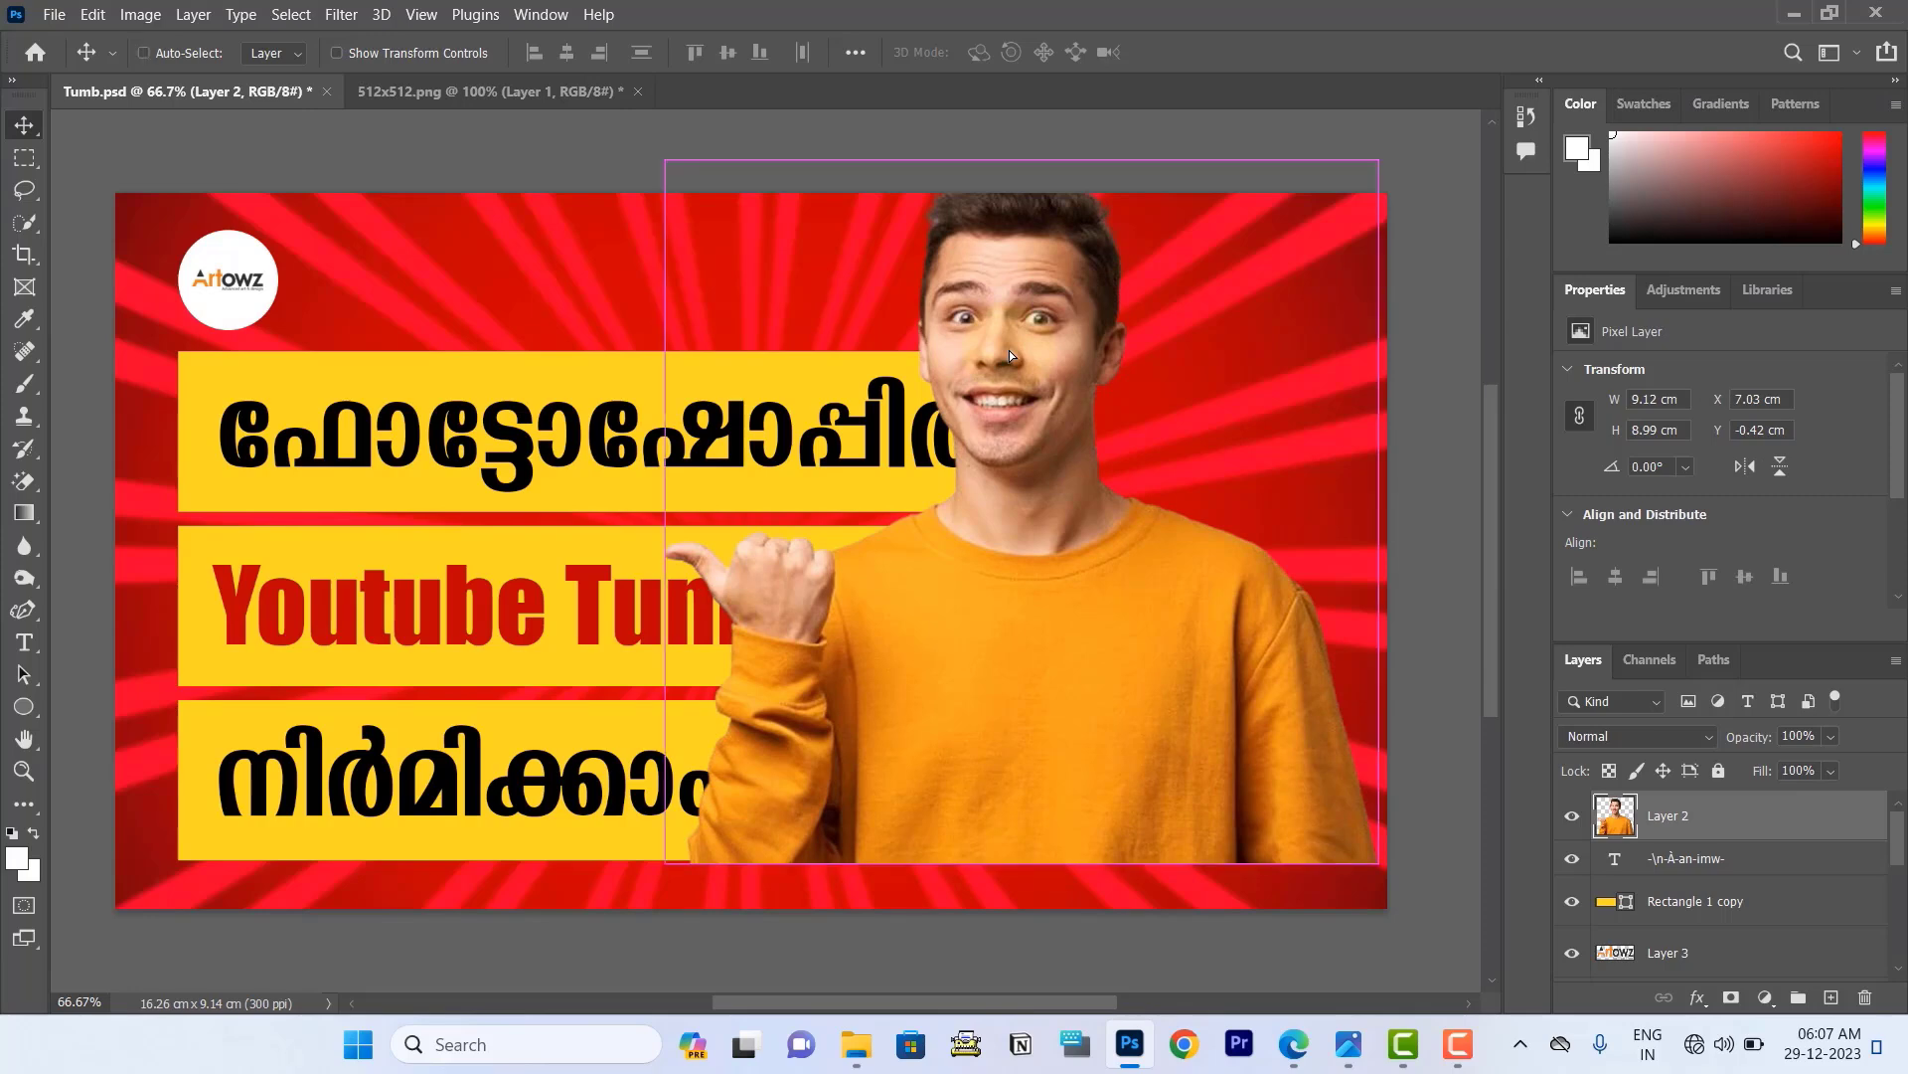
key(ctrl+z)
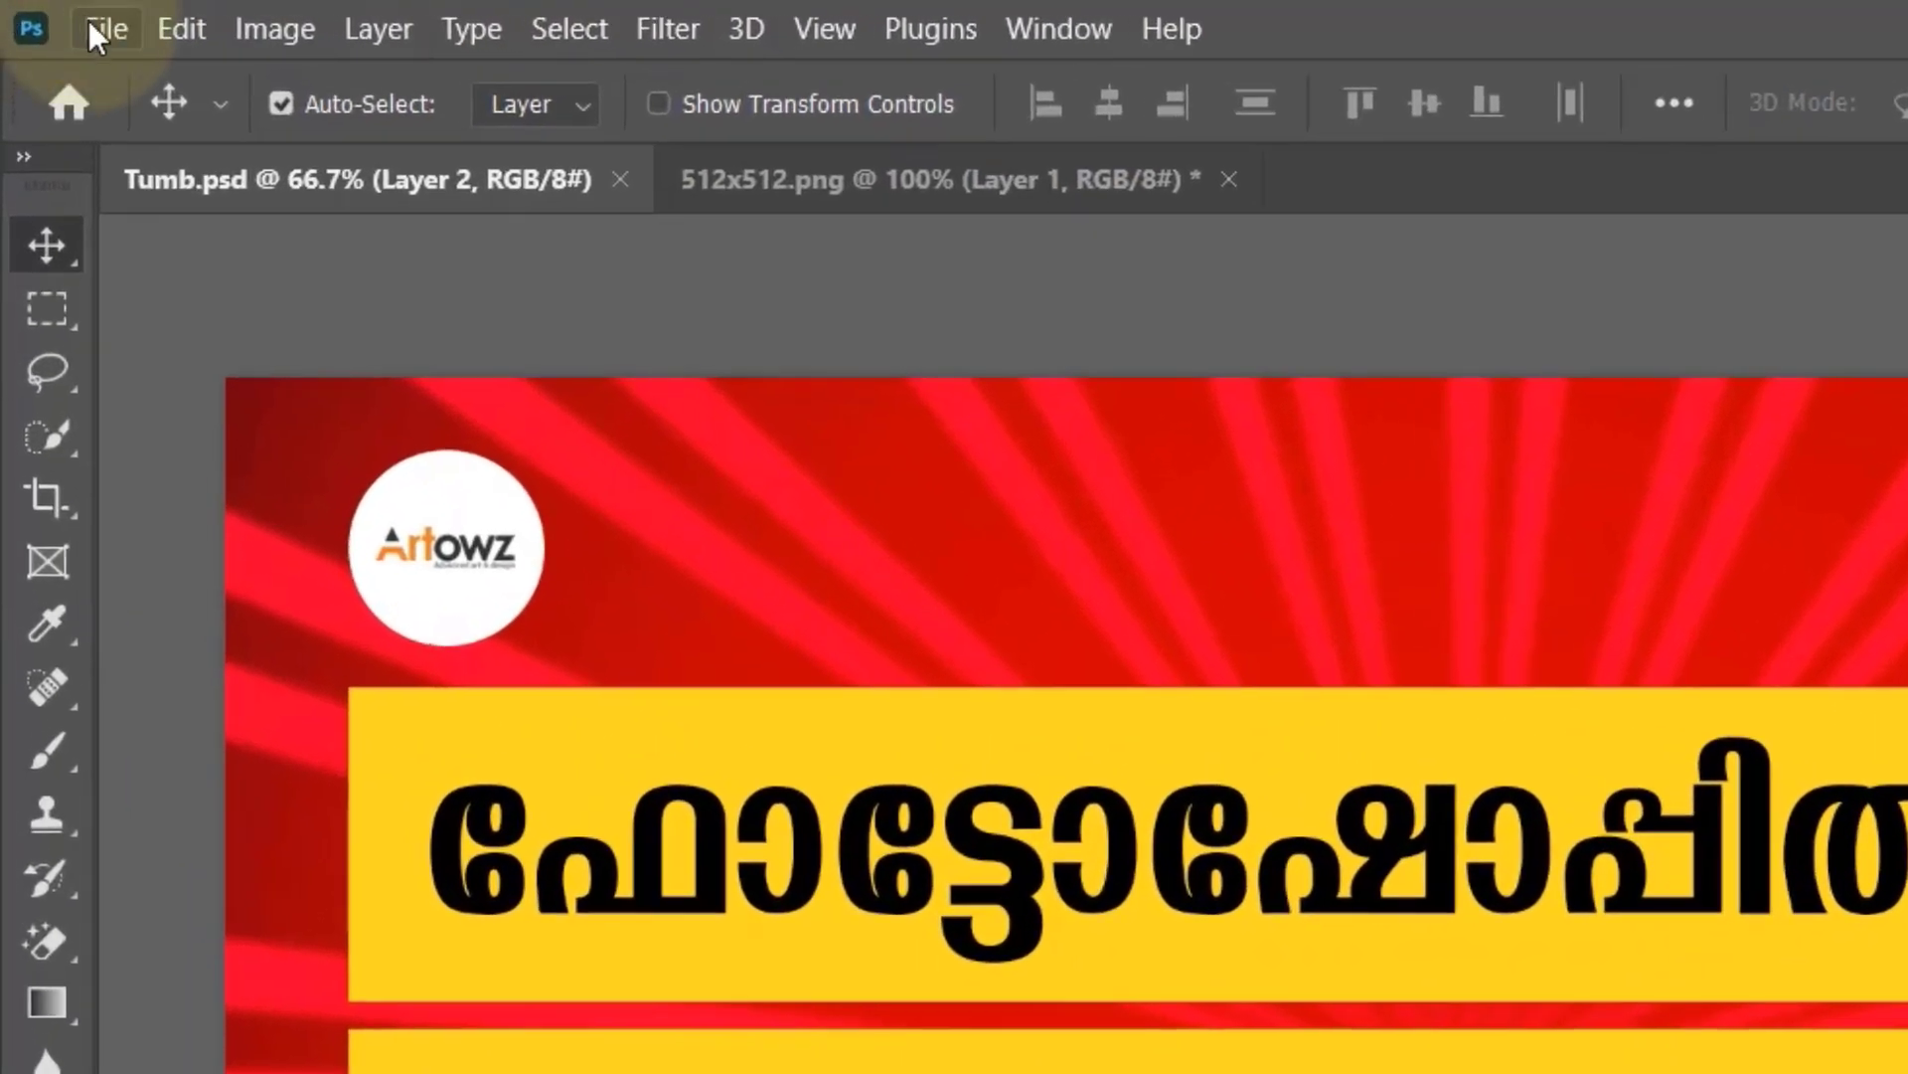
Save a JPEG copy named tumb to the Desktop at quality 12 (Maximum).
click(99, 28)
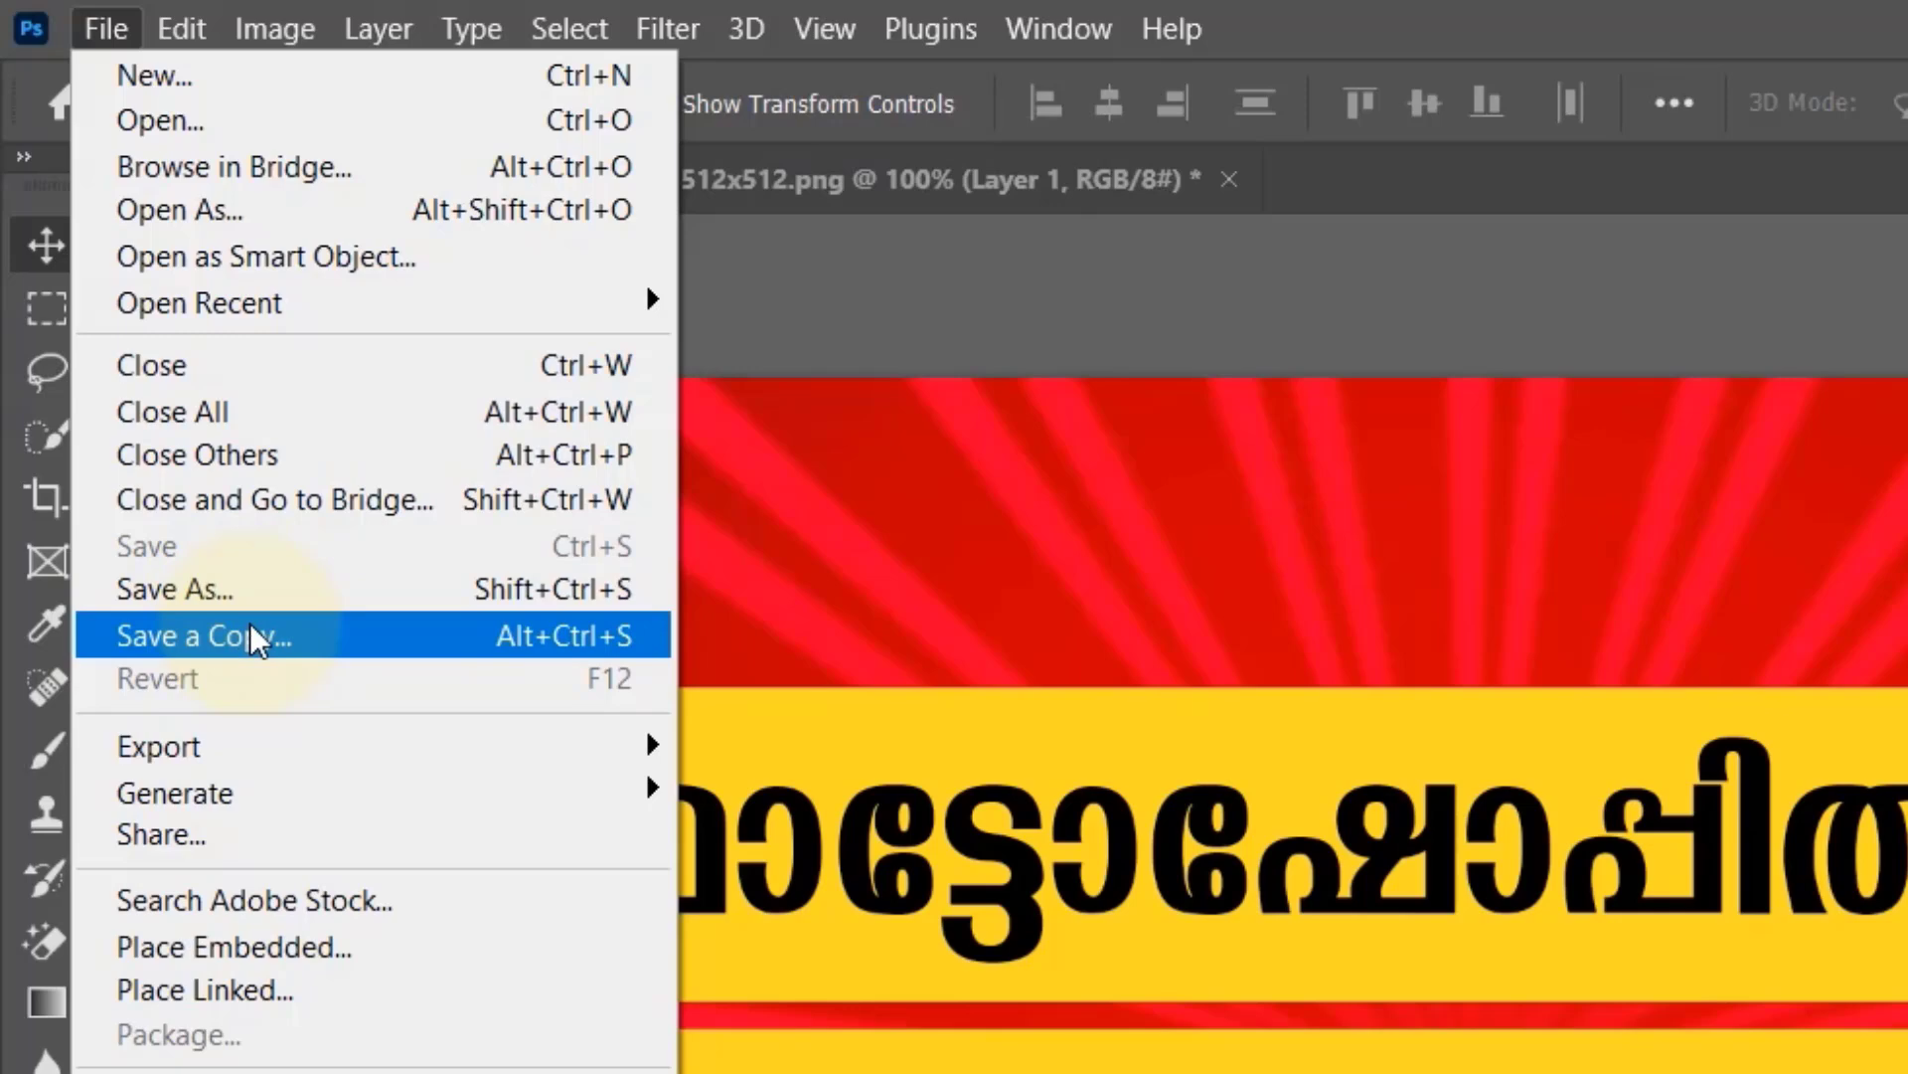
click(250, 624)
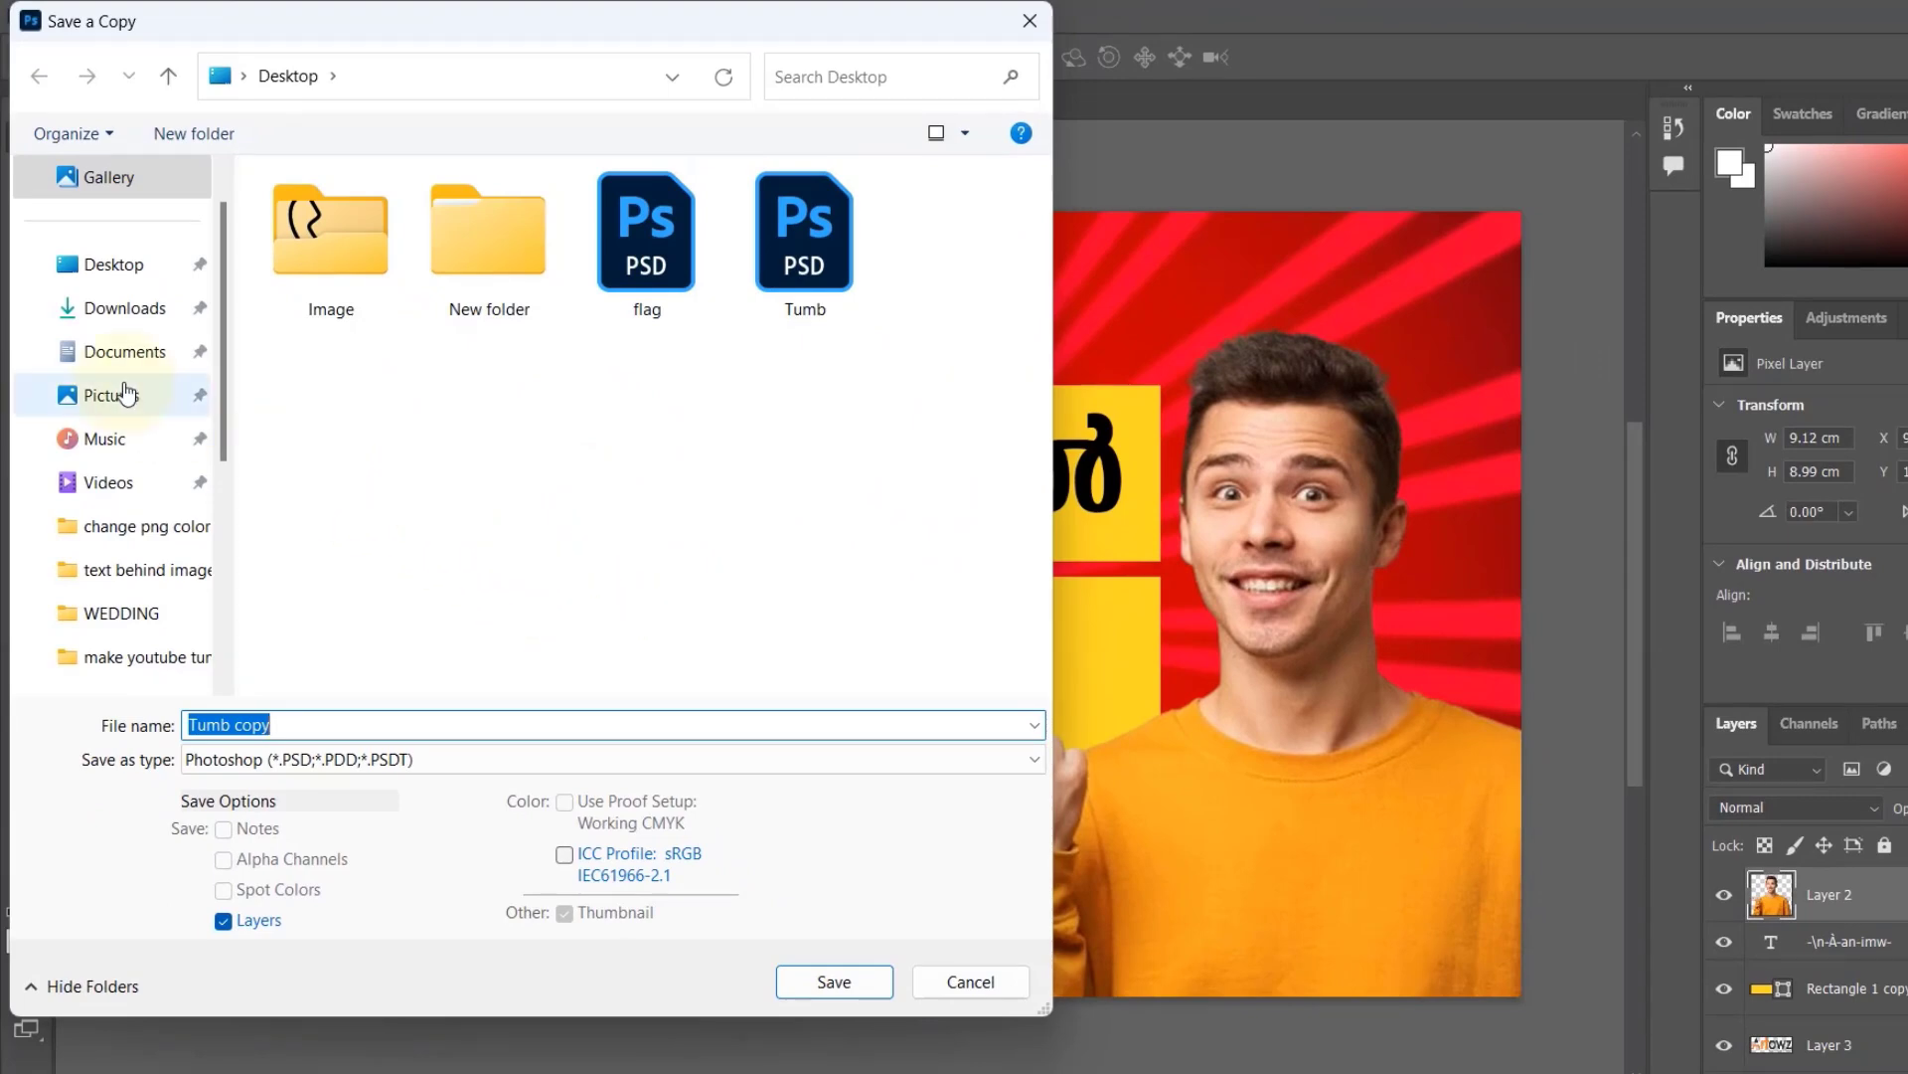
click(127, 266)
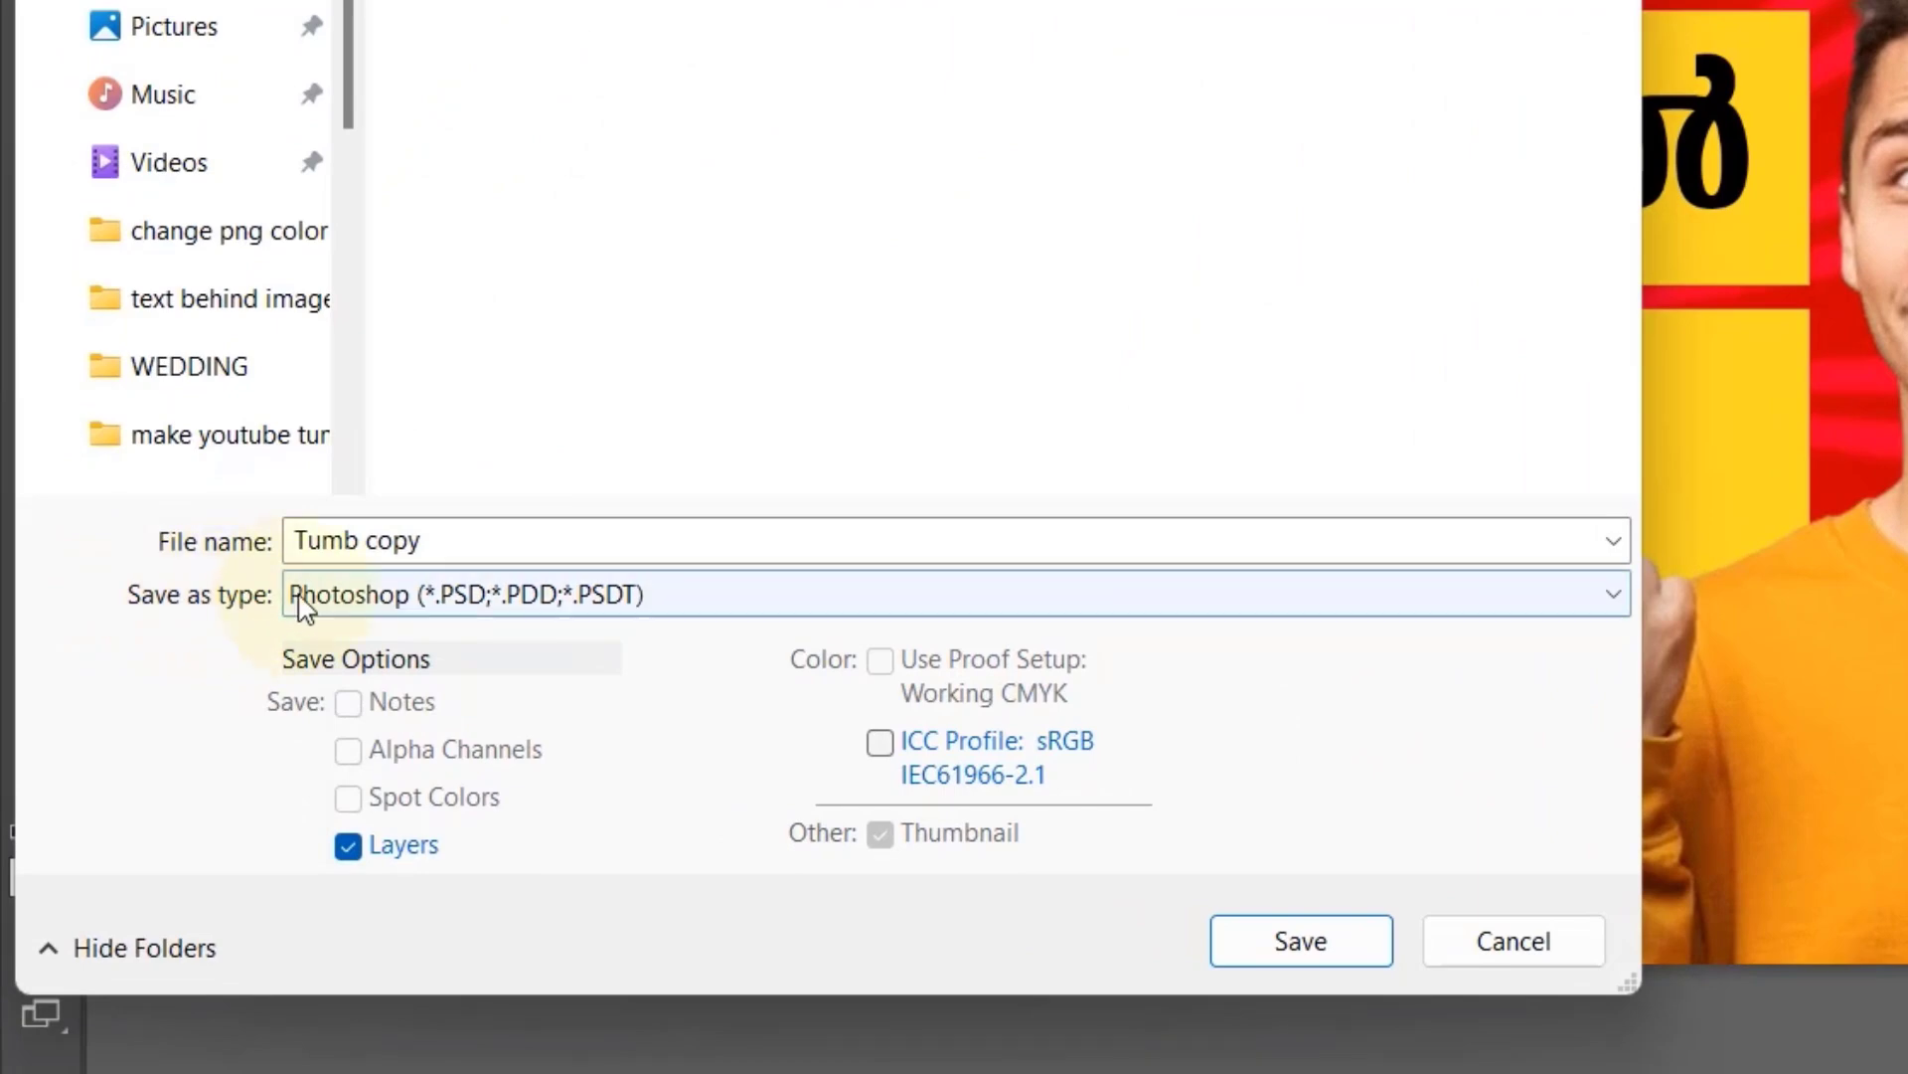
click(320, 607)
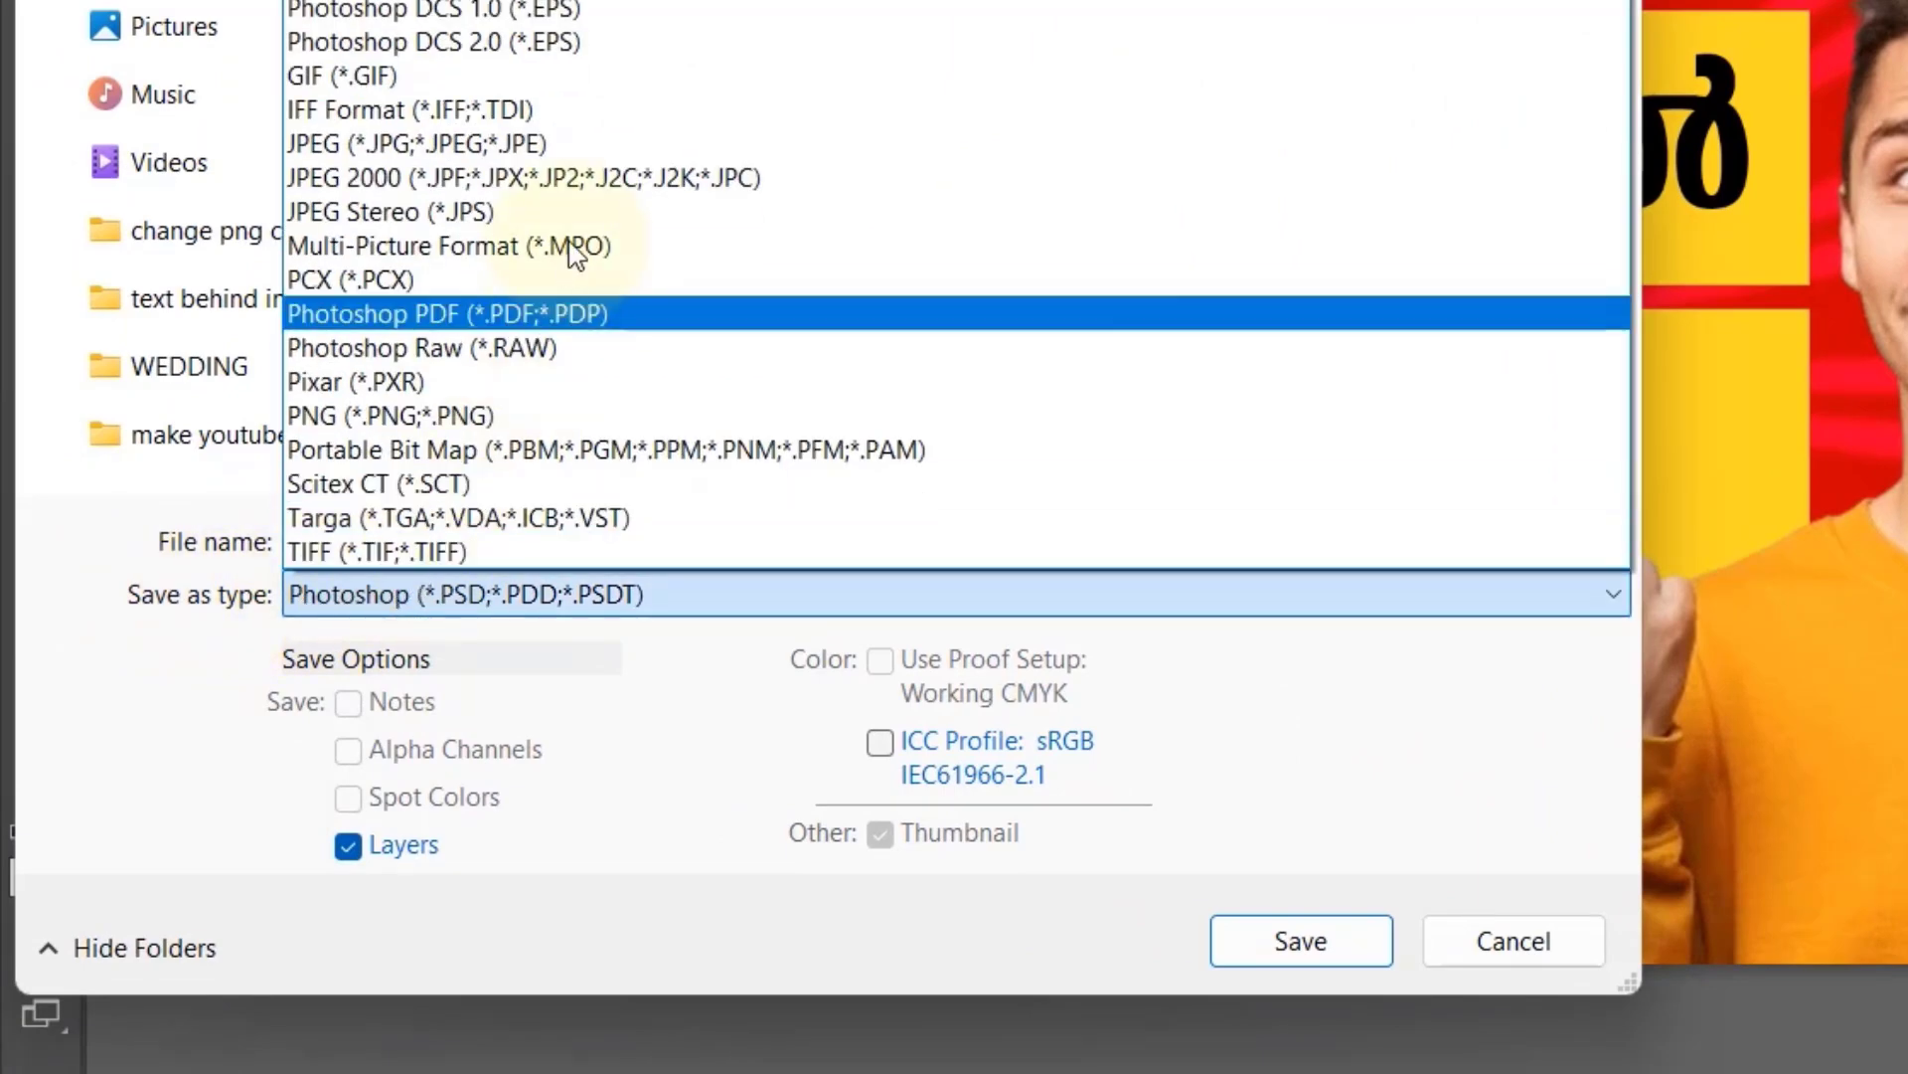
click(550, 145)
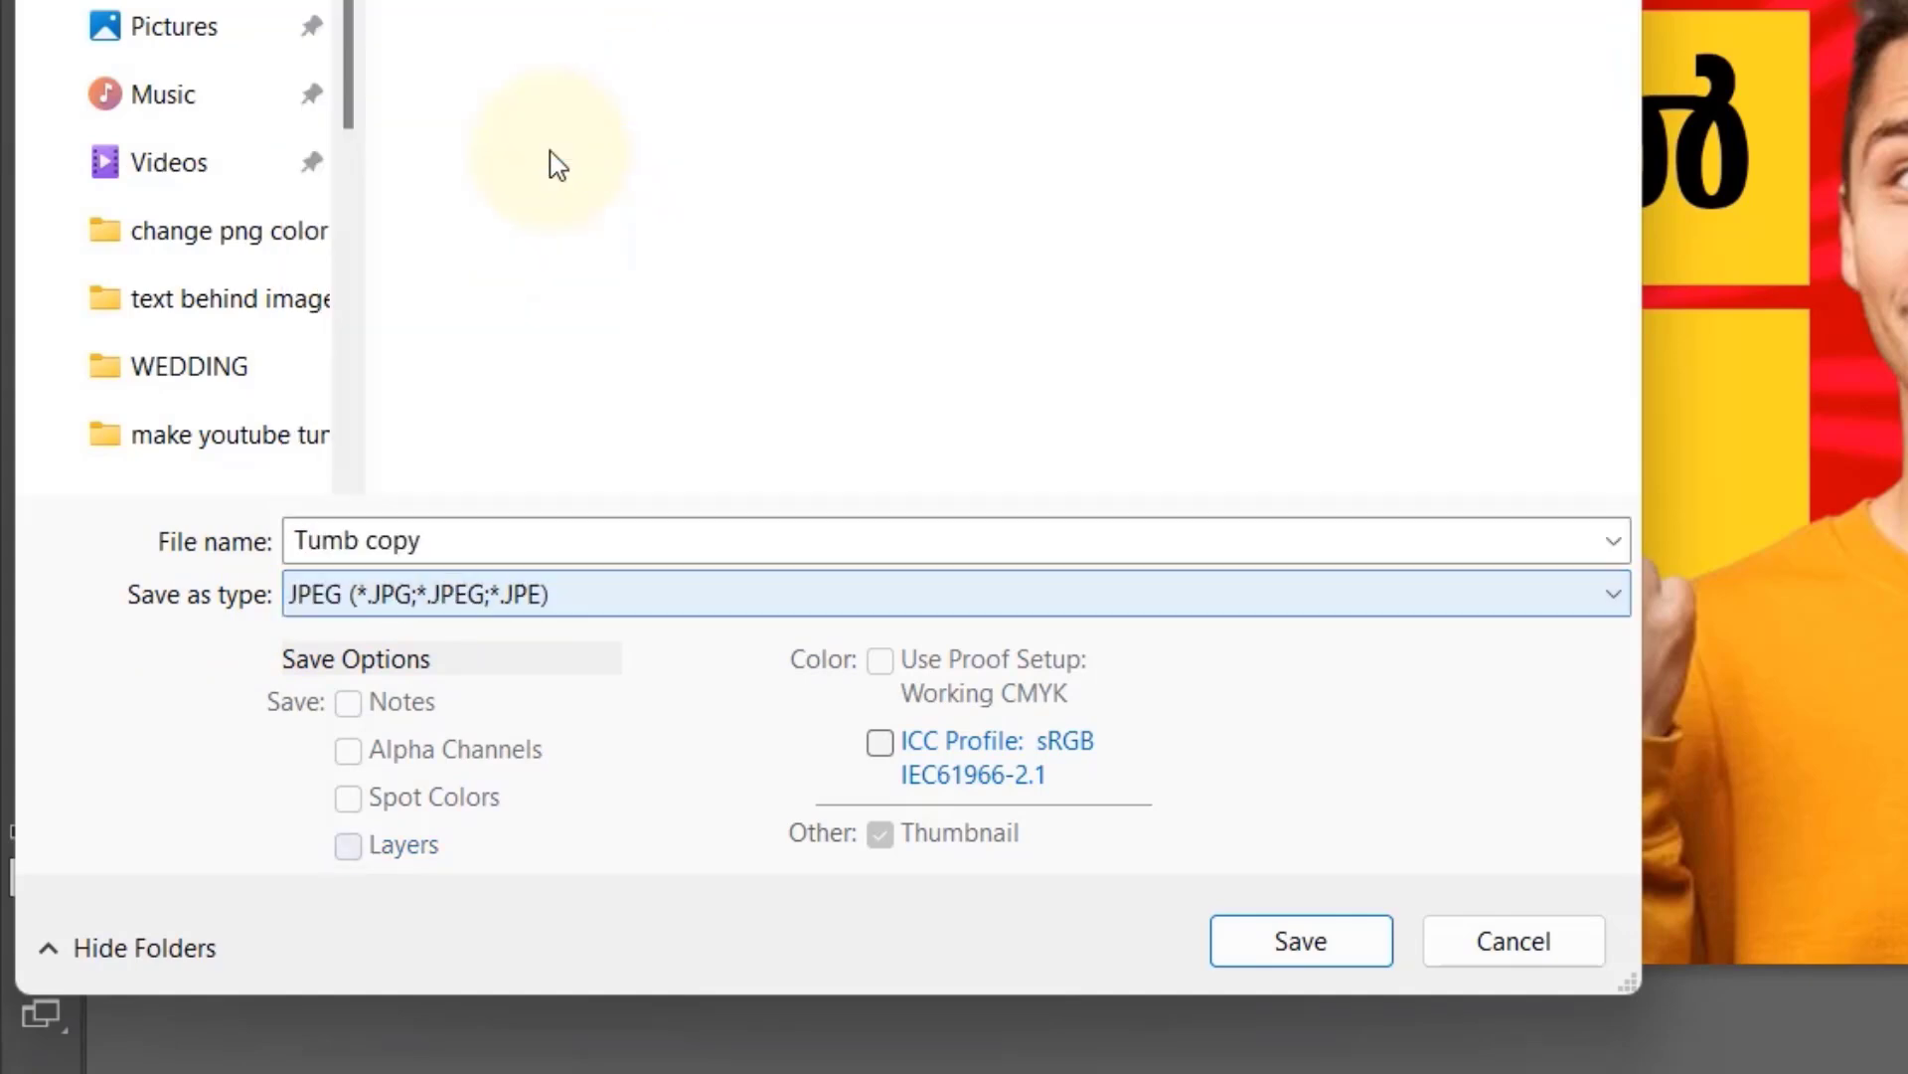
click(465, 537)
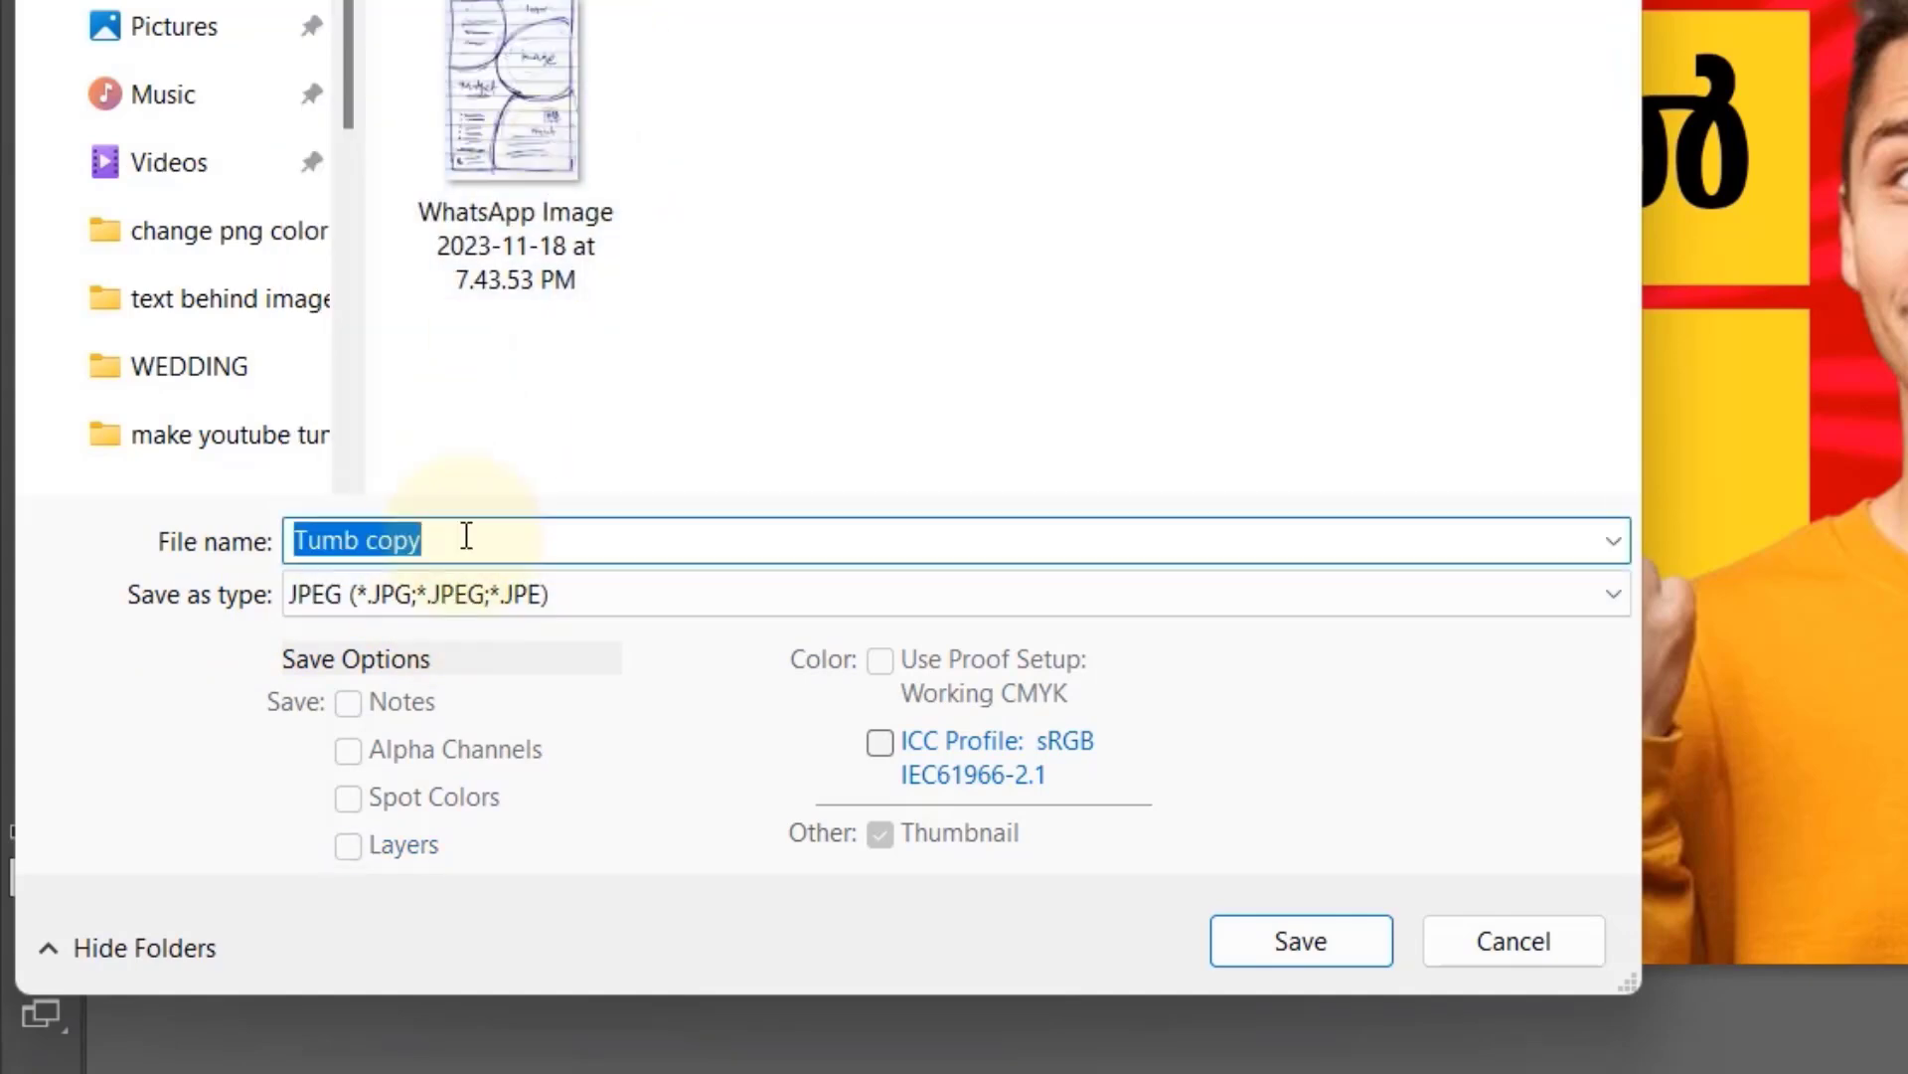
text(tum)
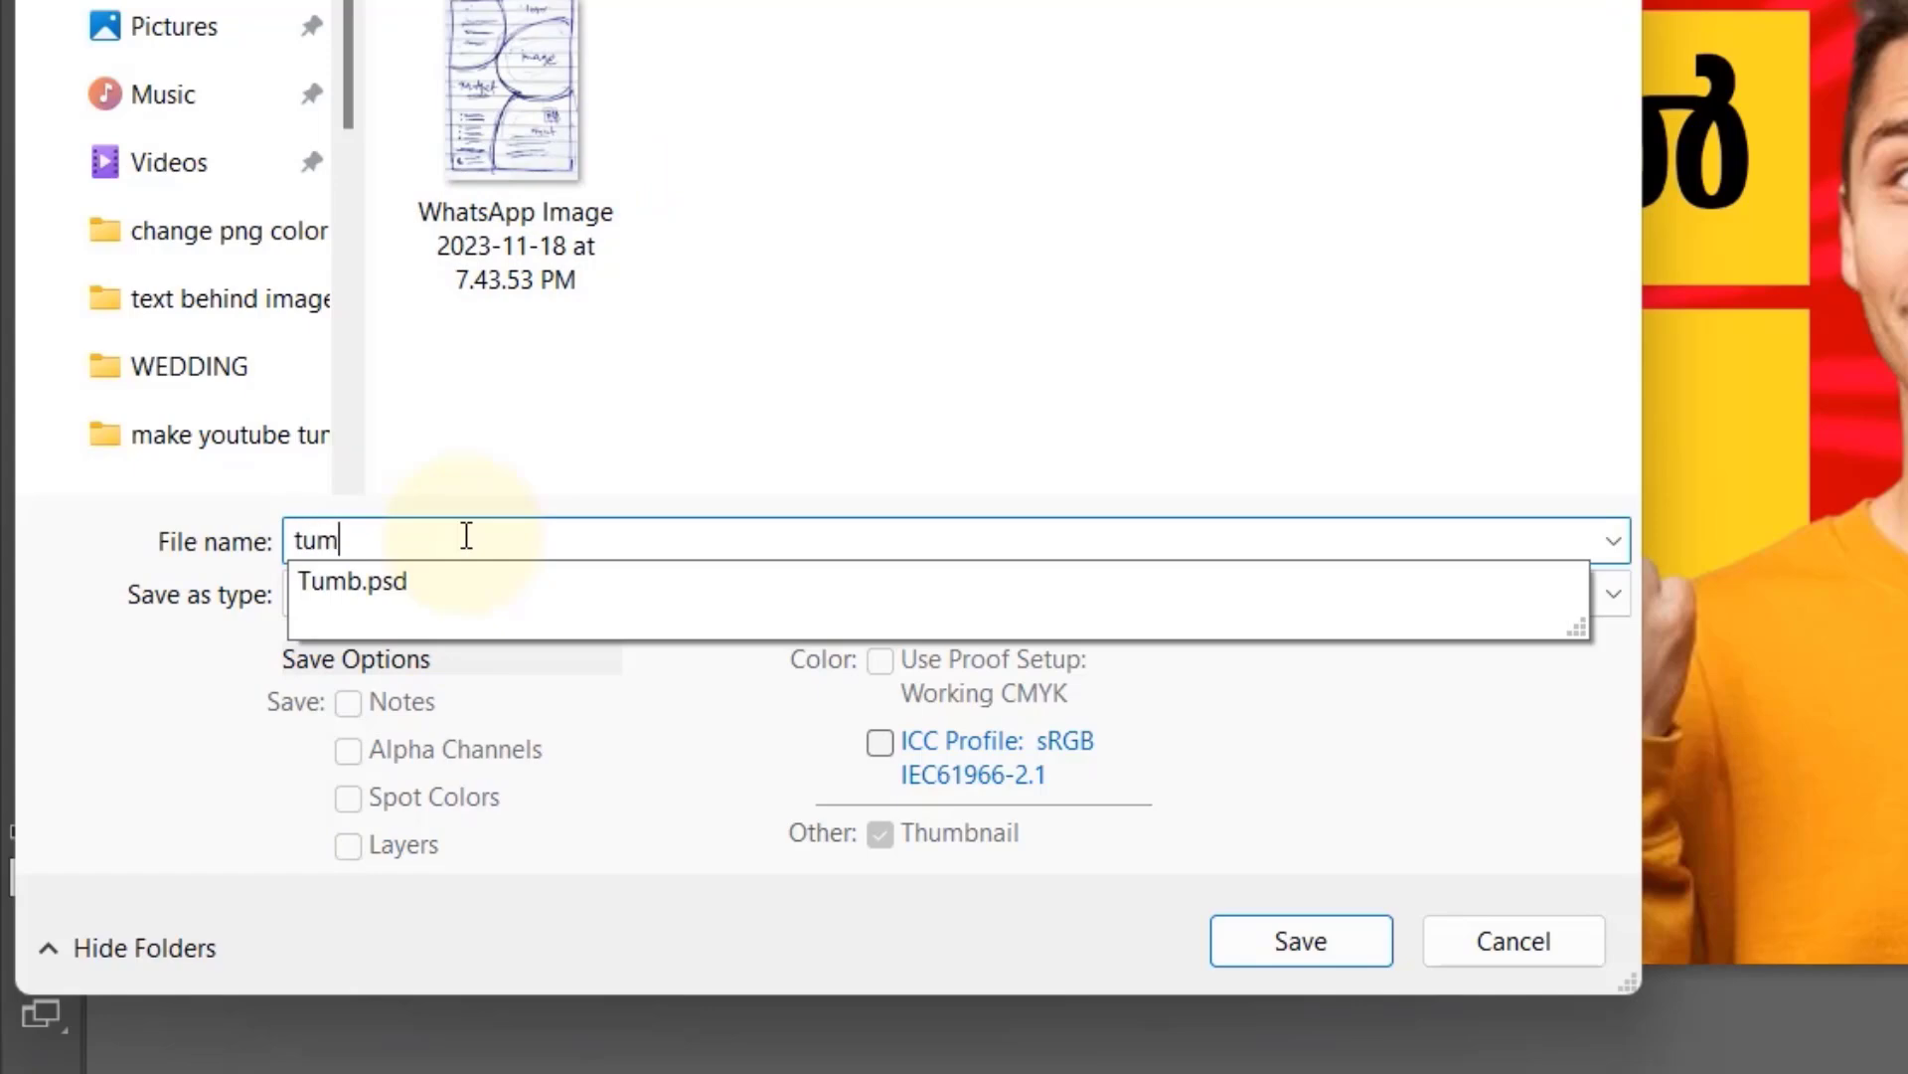
text(b)
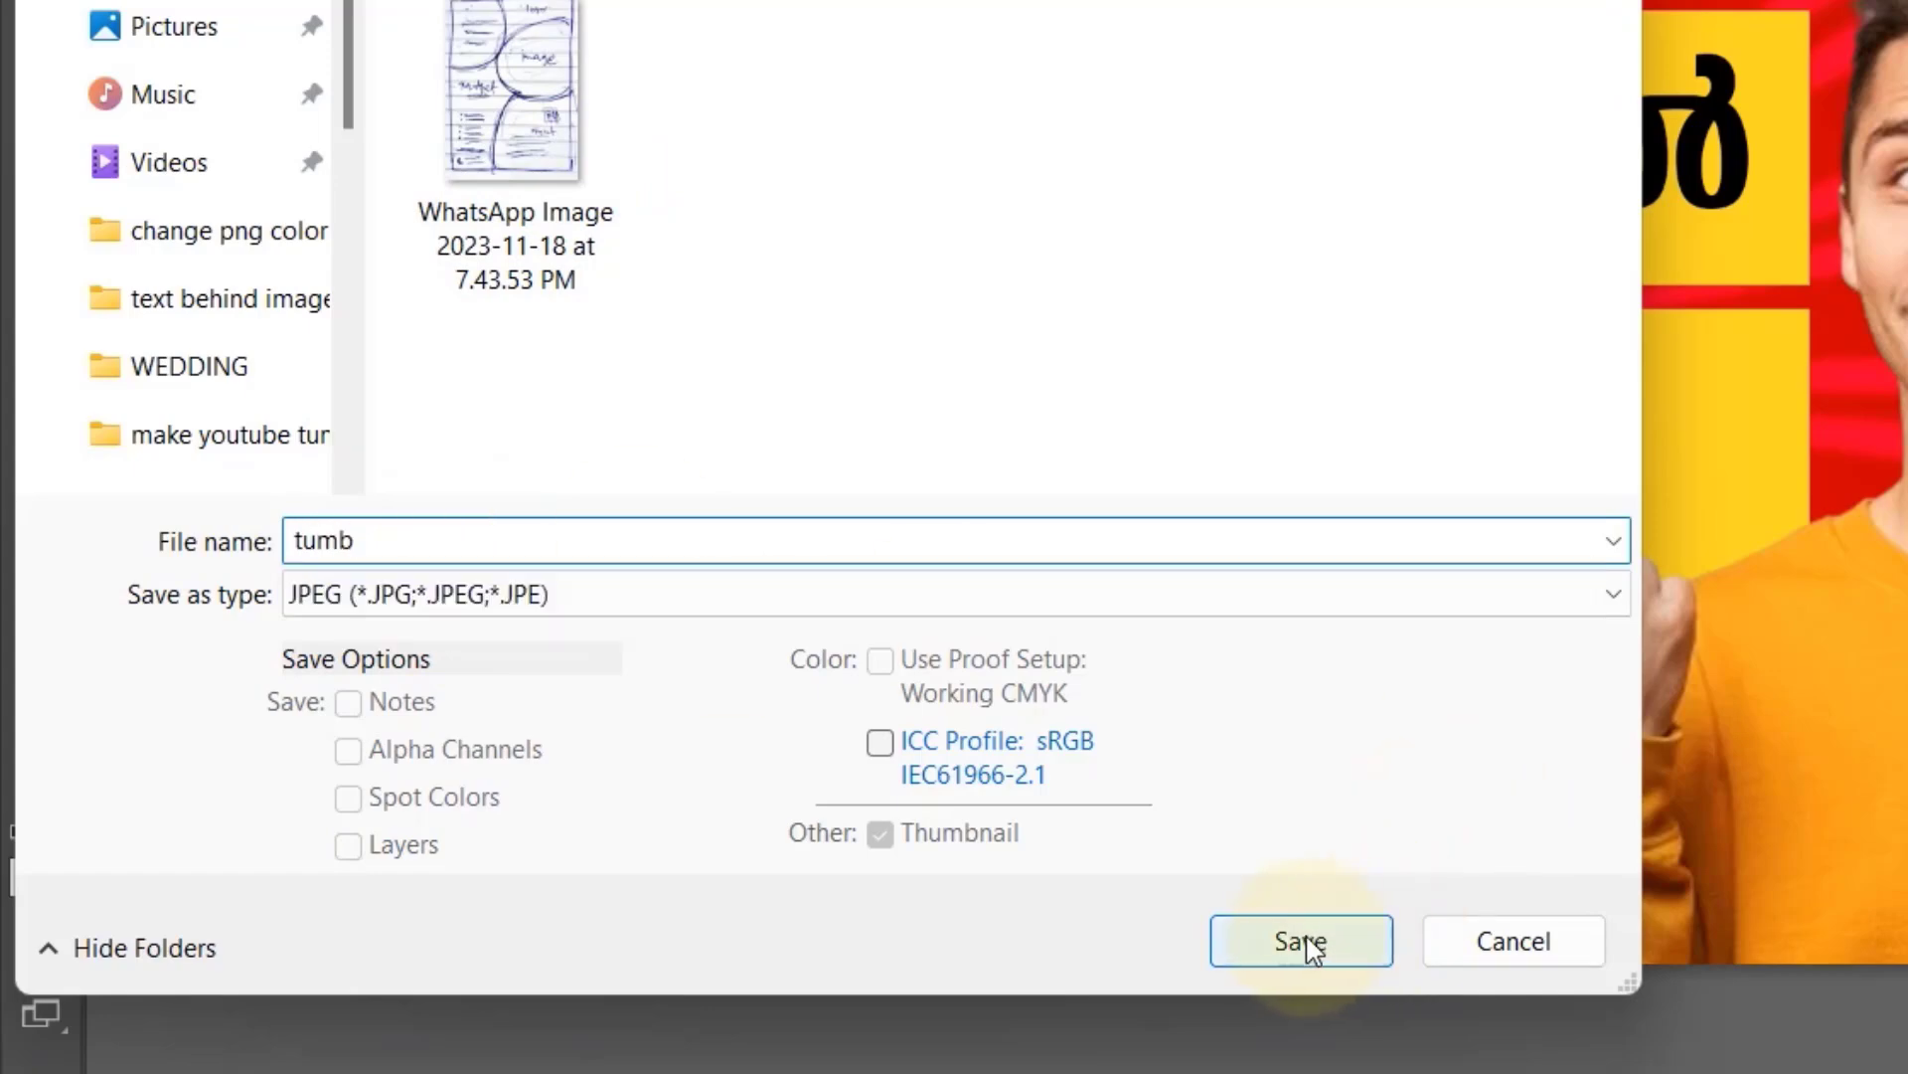
click(1311, 947)
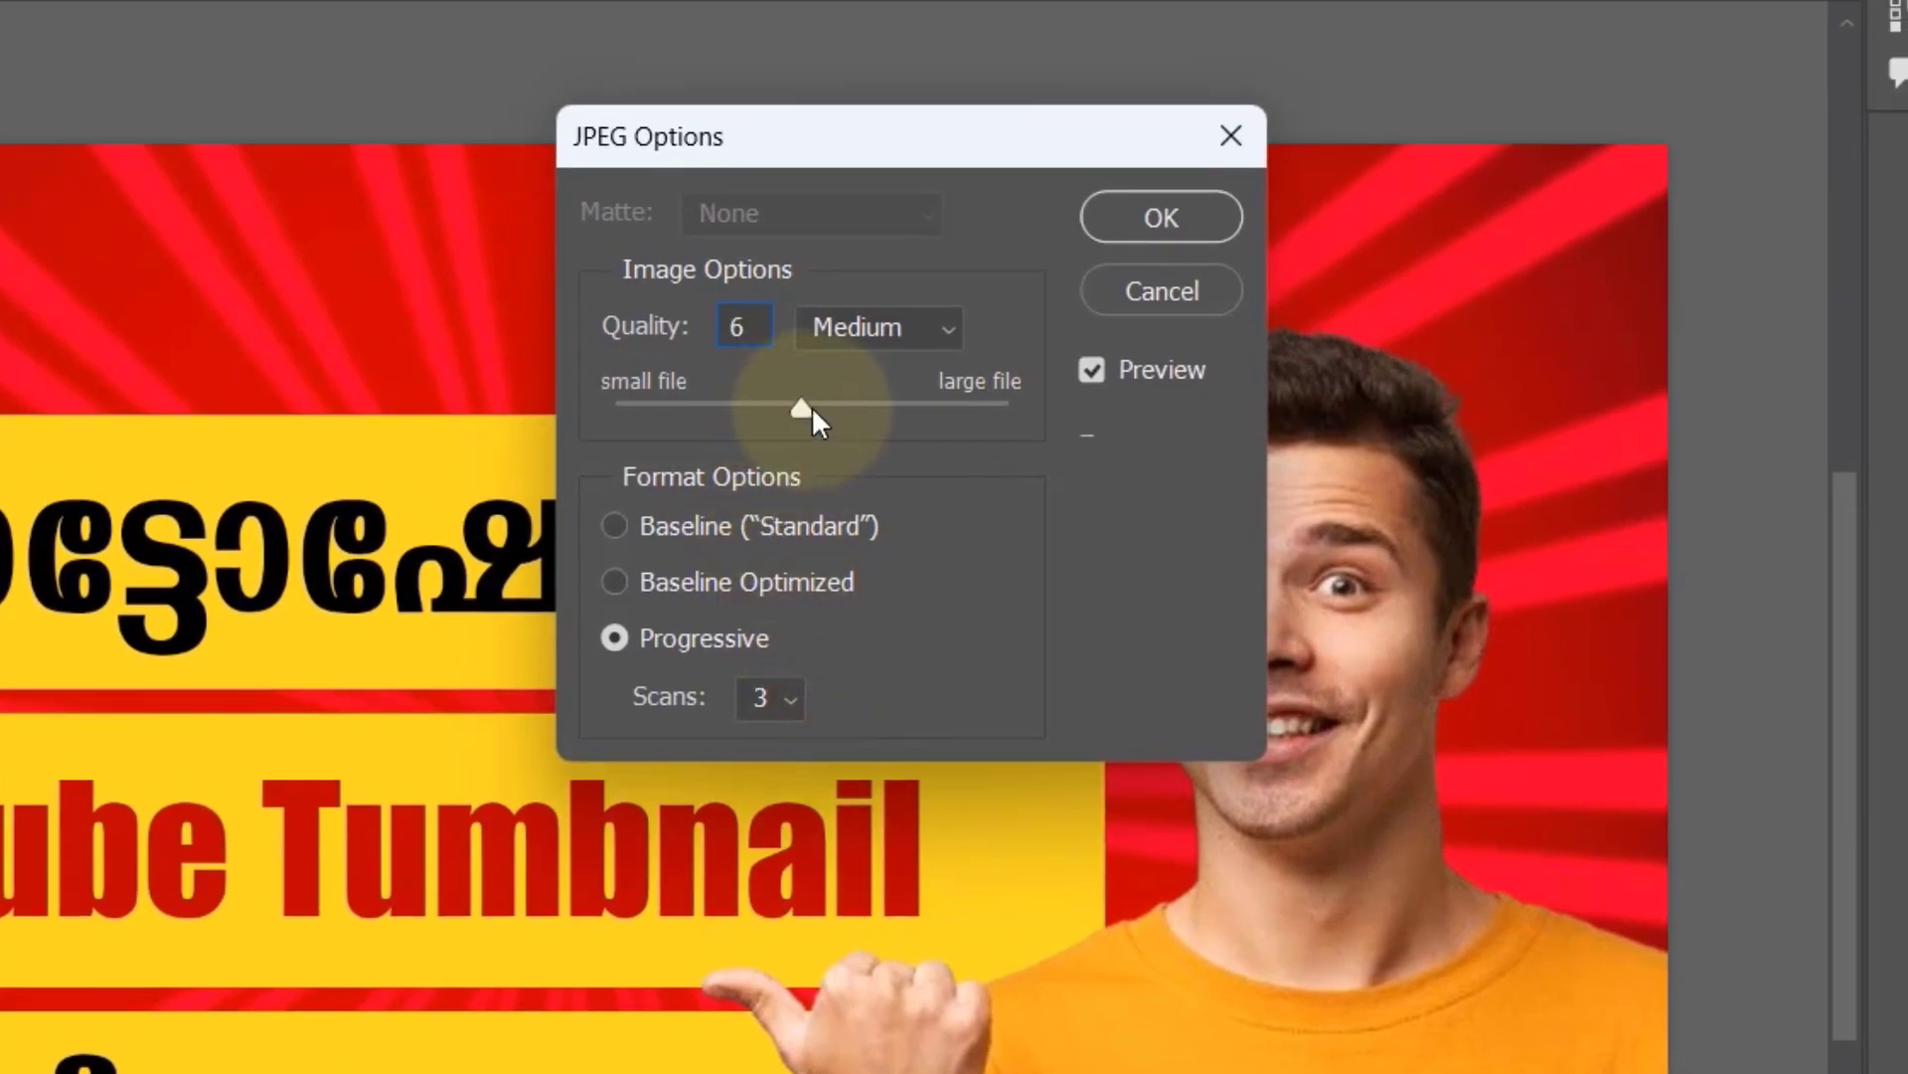
drag(798, 424, 1049, 416)
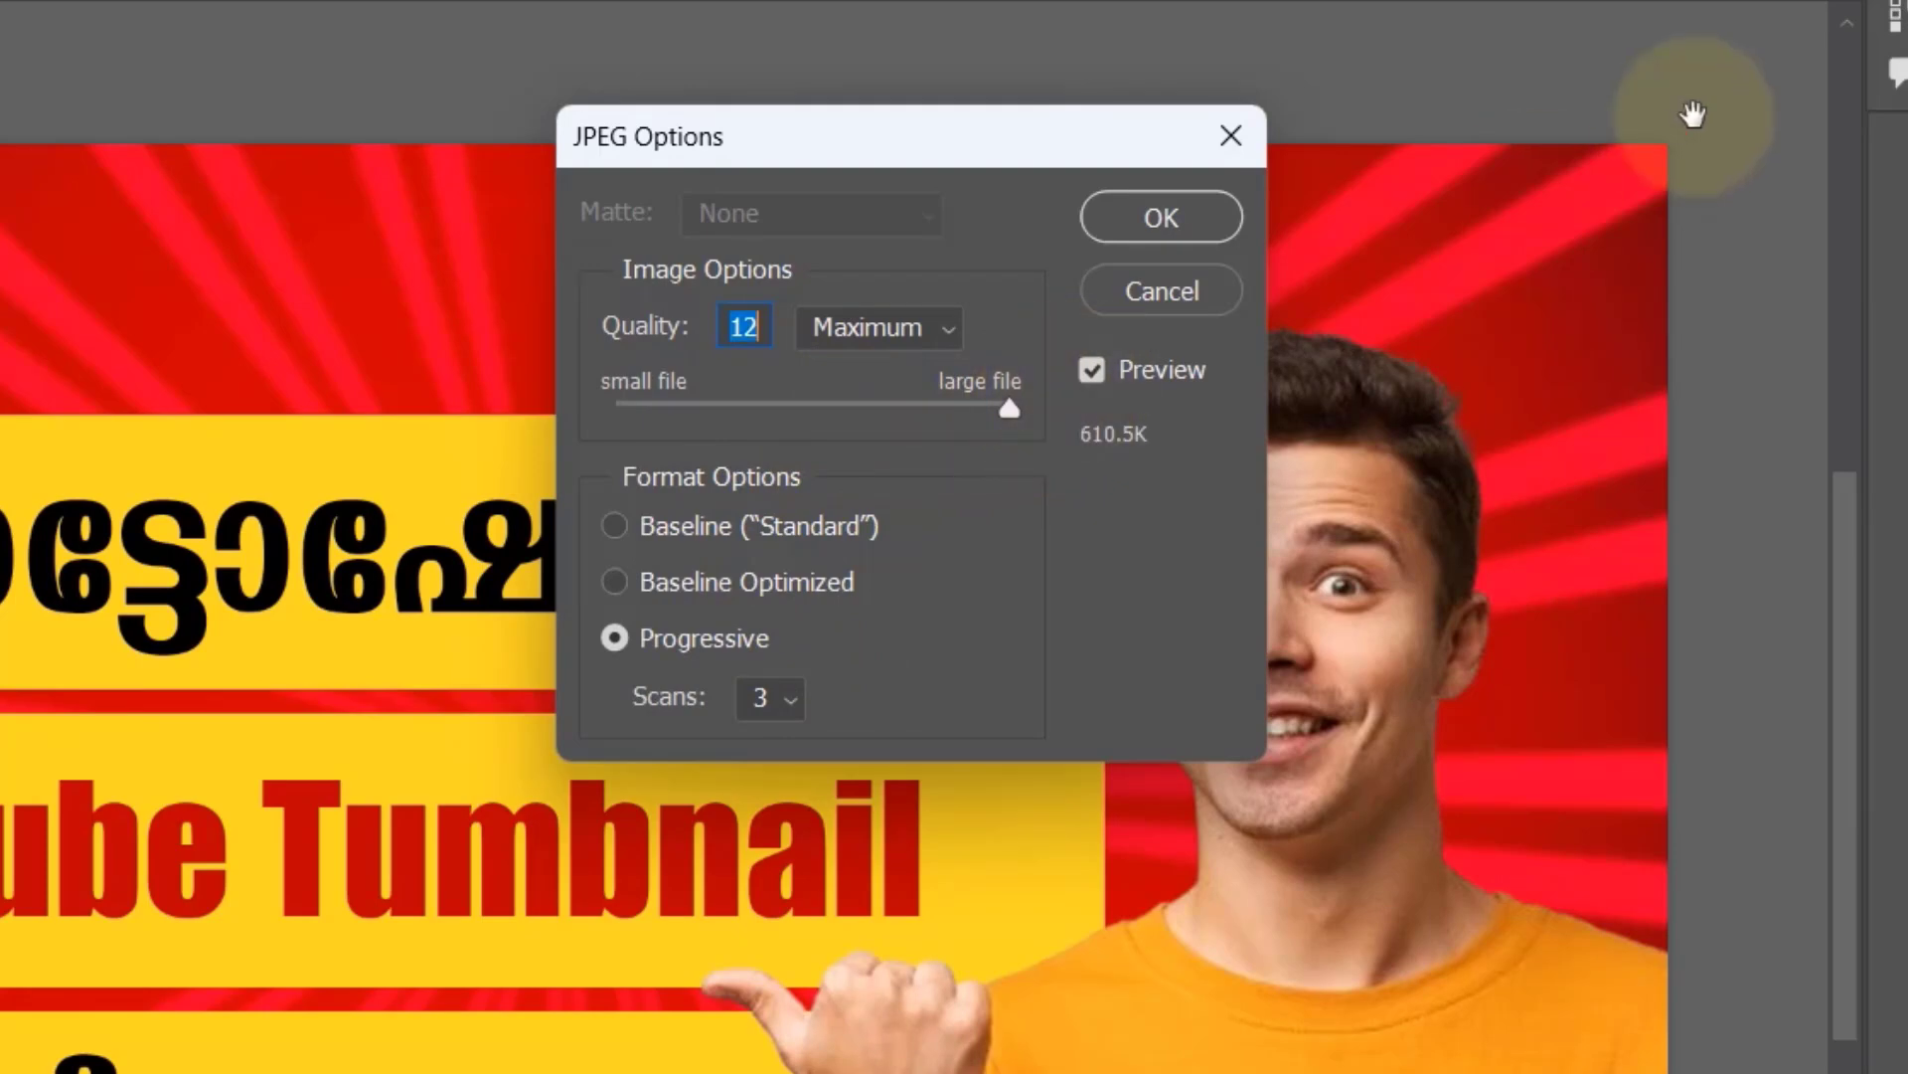
click(1157, 220)
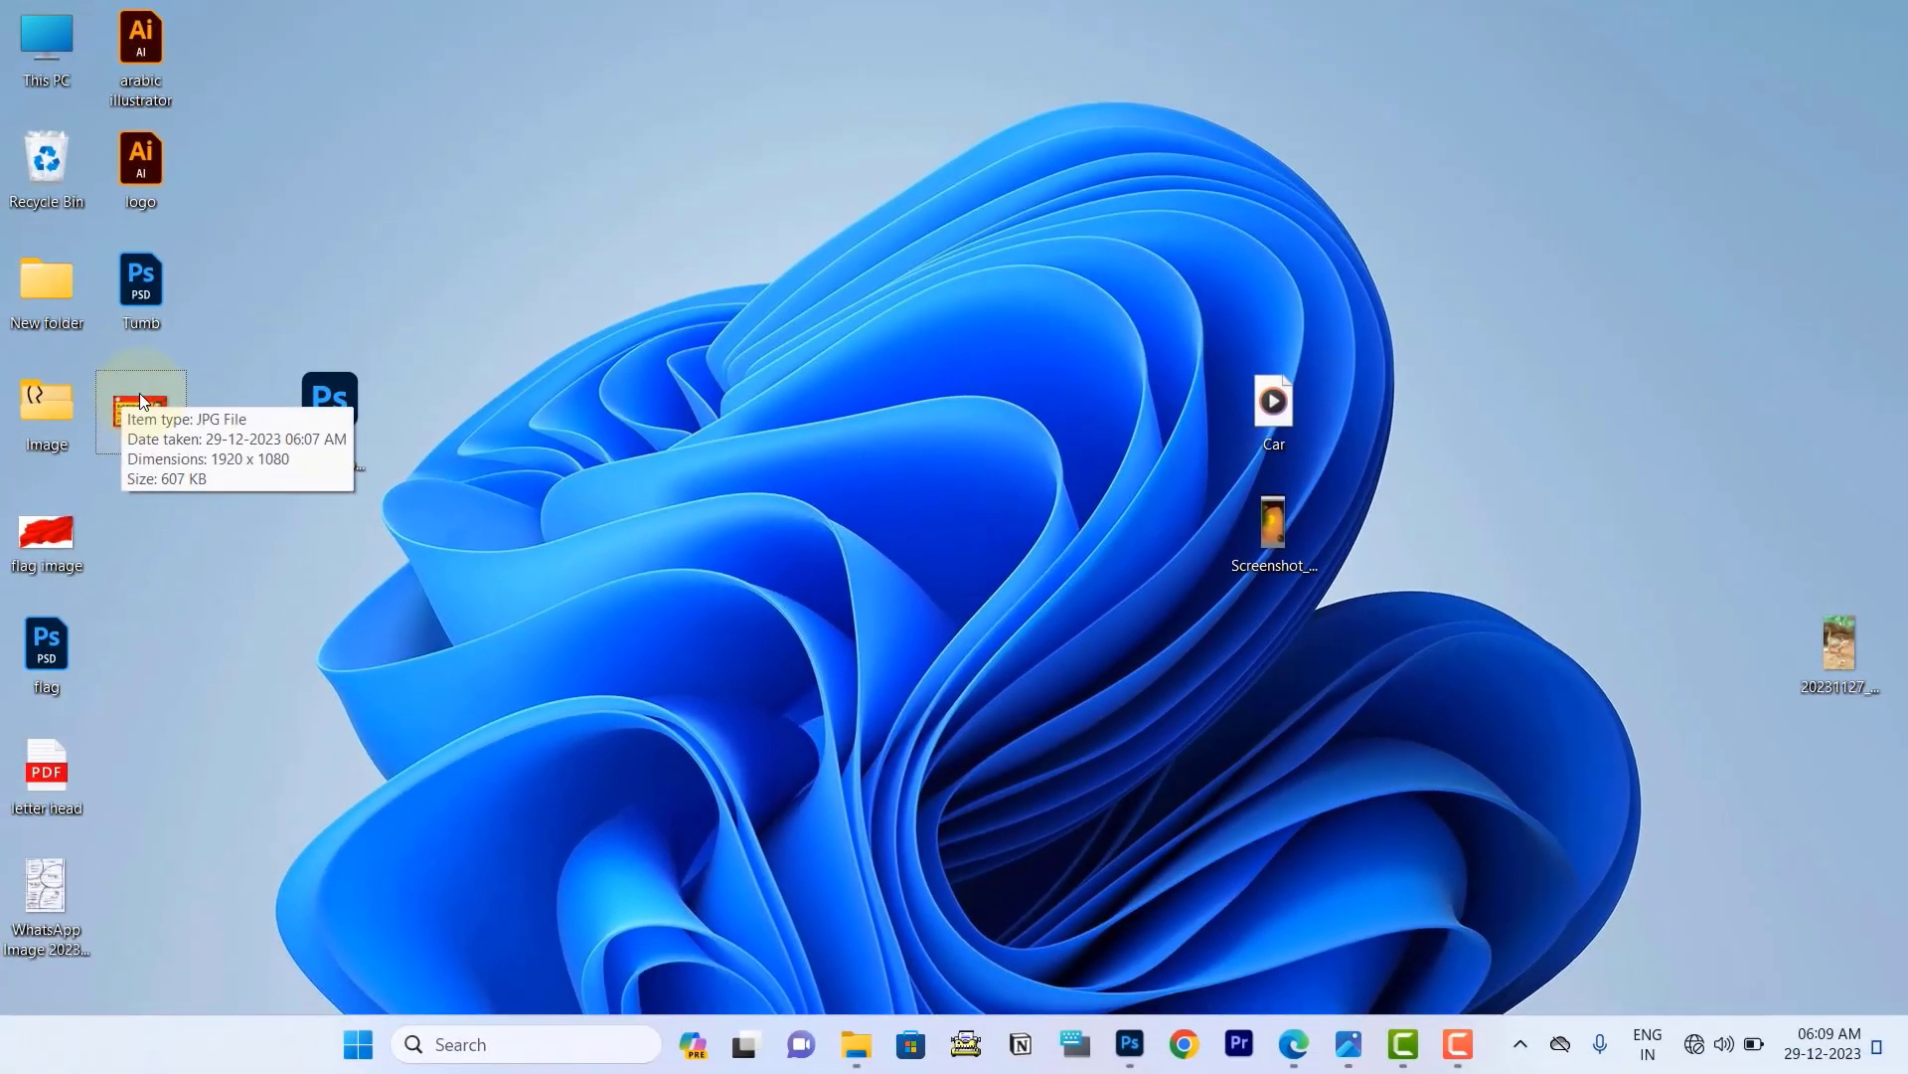
Open the tumb JPEG from the desktop in Windows Photos.
click(139, 405)
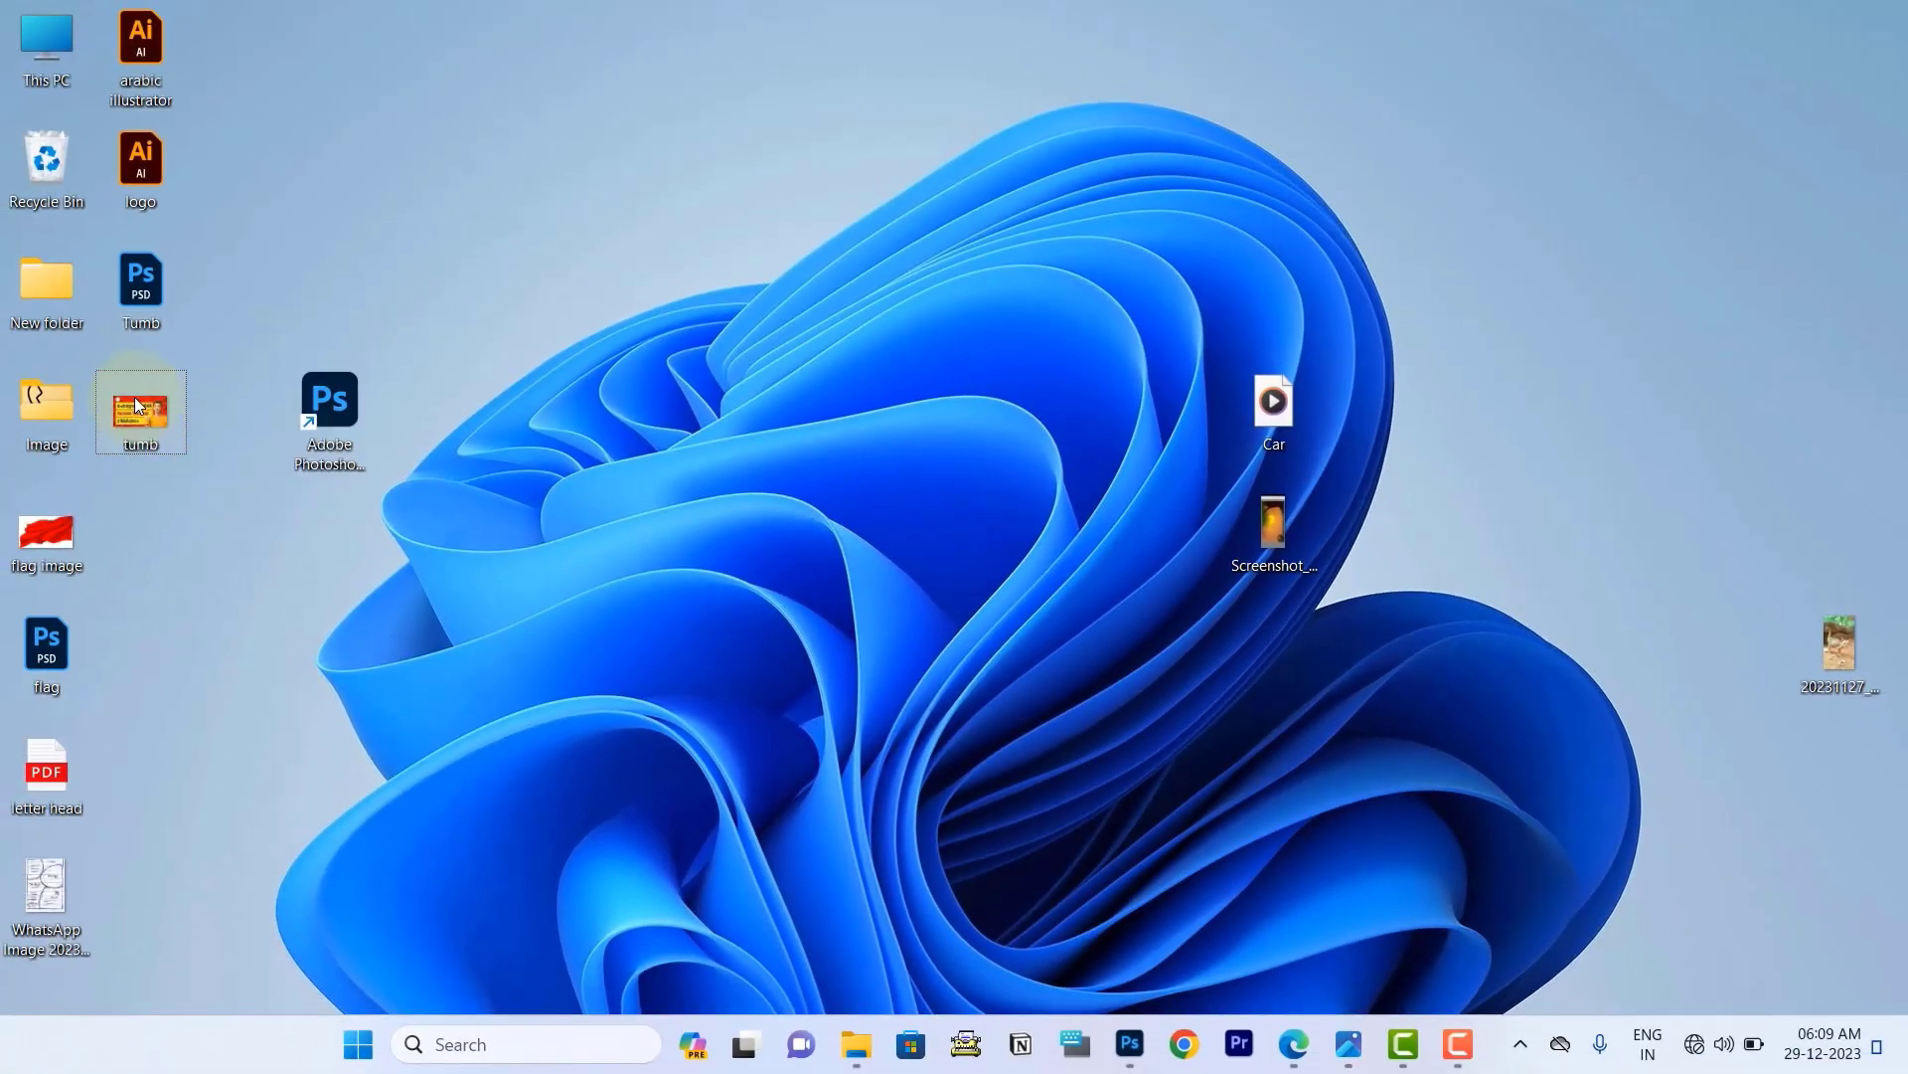
double_click(140, 405)
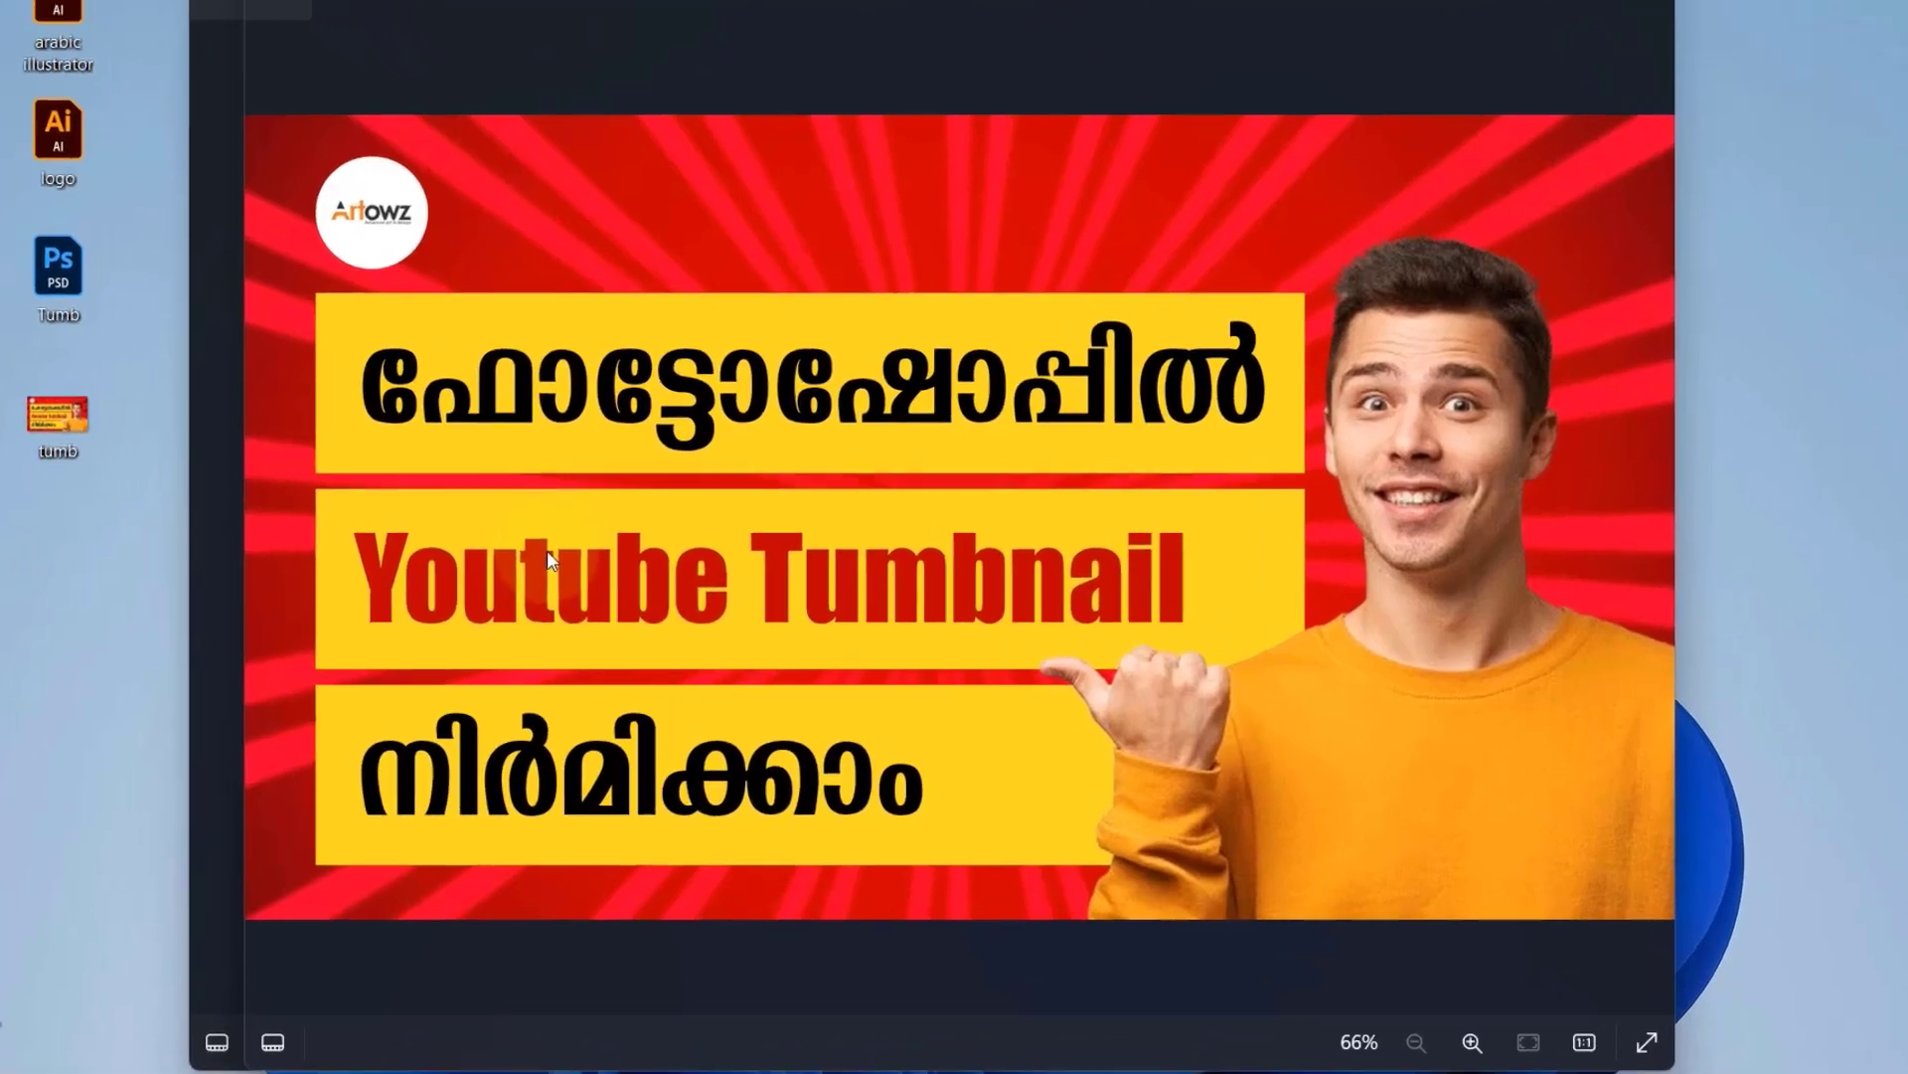